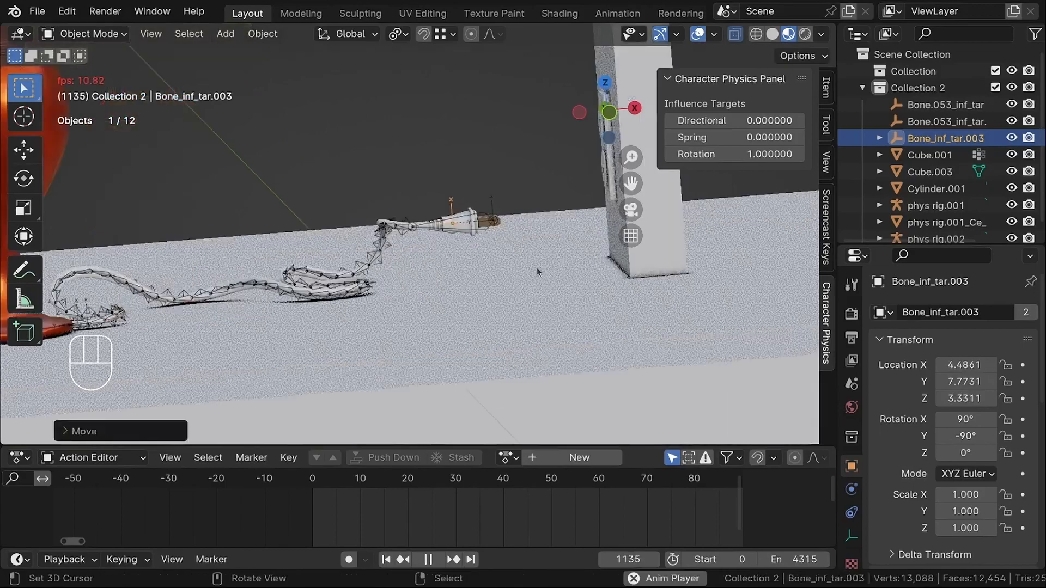
key(g)
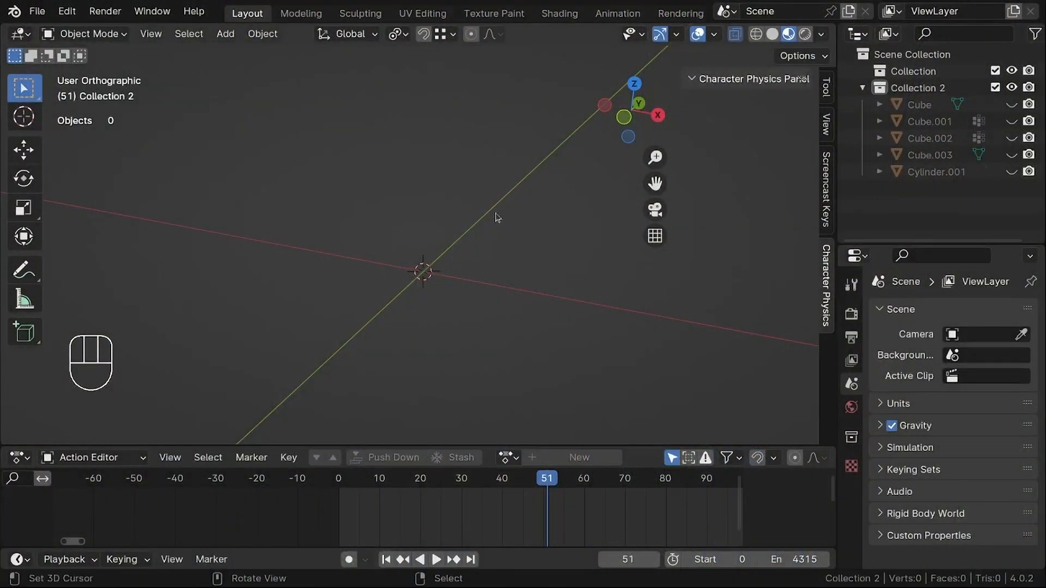
middle_drag(495, 215, 410, 279)
middle_drag(424, 213, 432, 203)
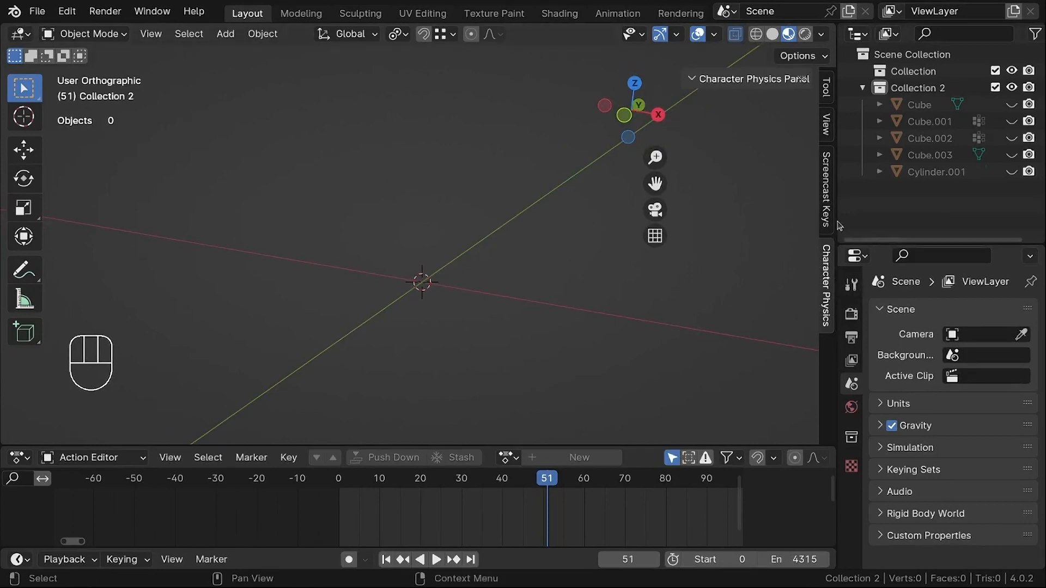
Show the Character Physics add-on's panel beside the 3D viewport.
key(n)
key(n)
key(n)
key(n)
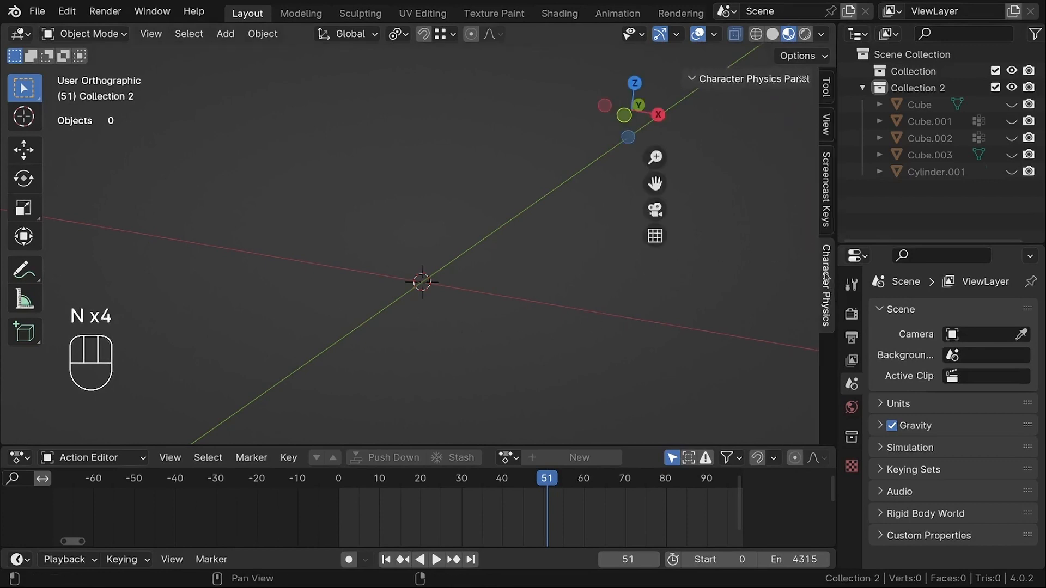
scroll(825, 209, up, 3)
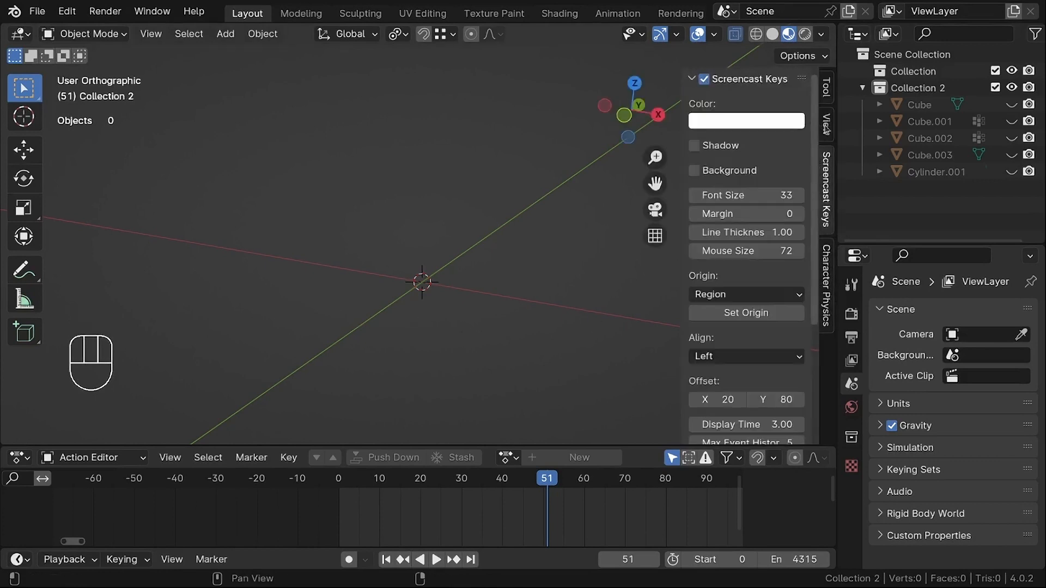
click(832, 296)
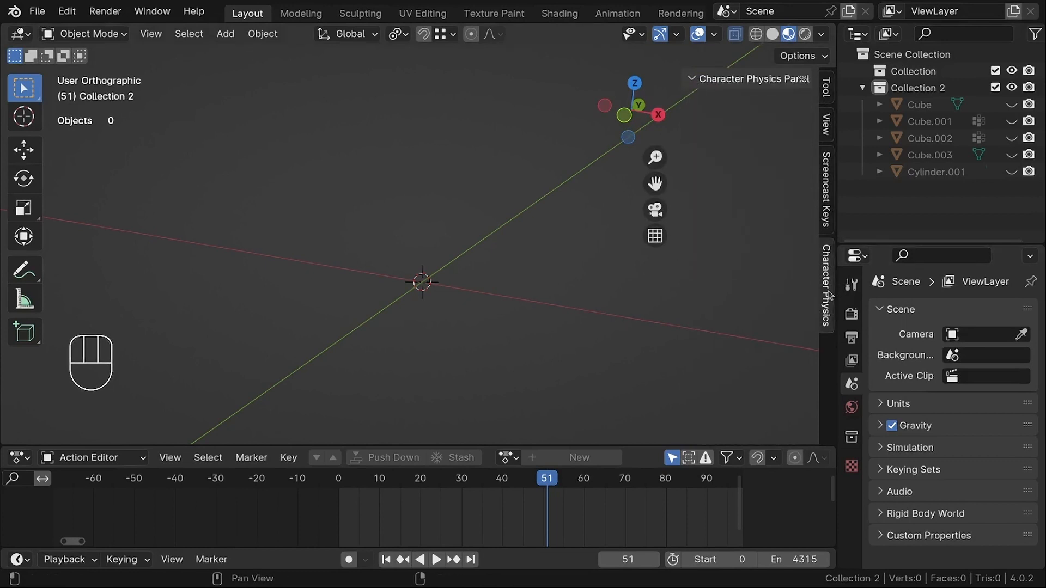
shift+middle_drag(412, 259, 445, 276)
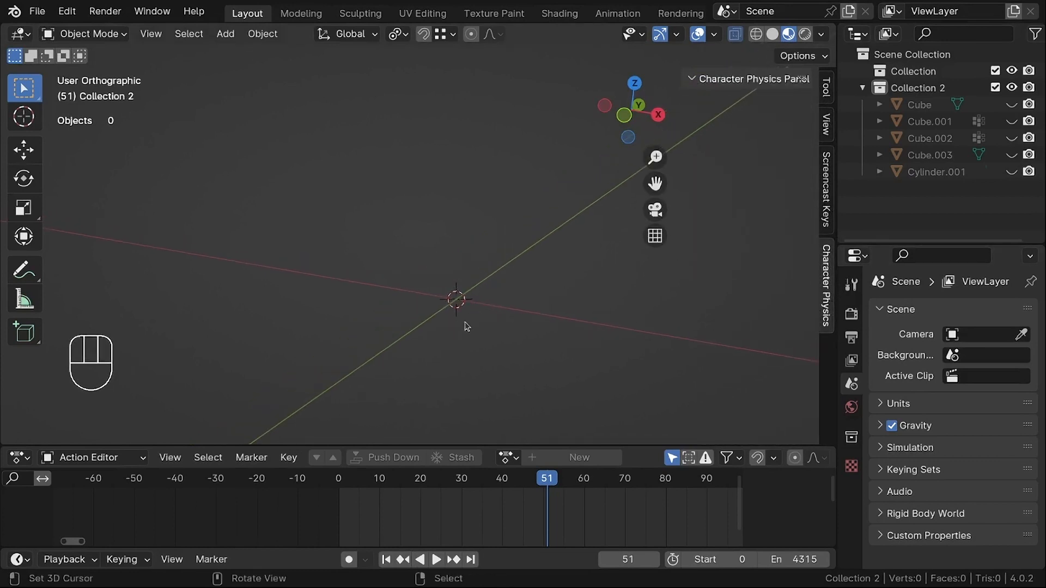
shift+middle_drag(464, 322, 462, 313)
double_click(691, 80)
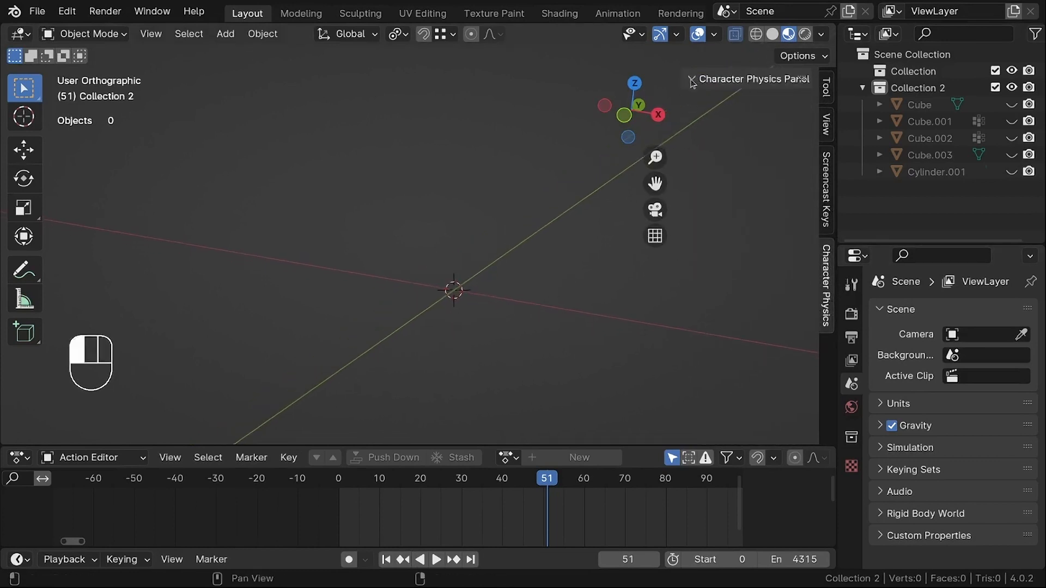
Add a single-bone armature at the world origin and look through its Character Physics settings.
key(shift+a)
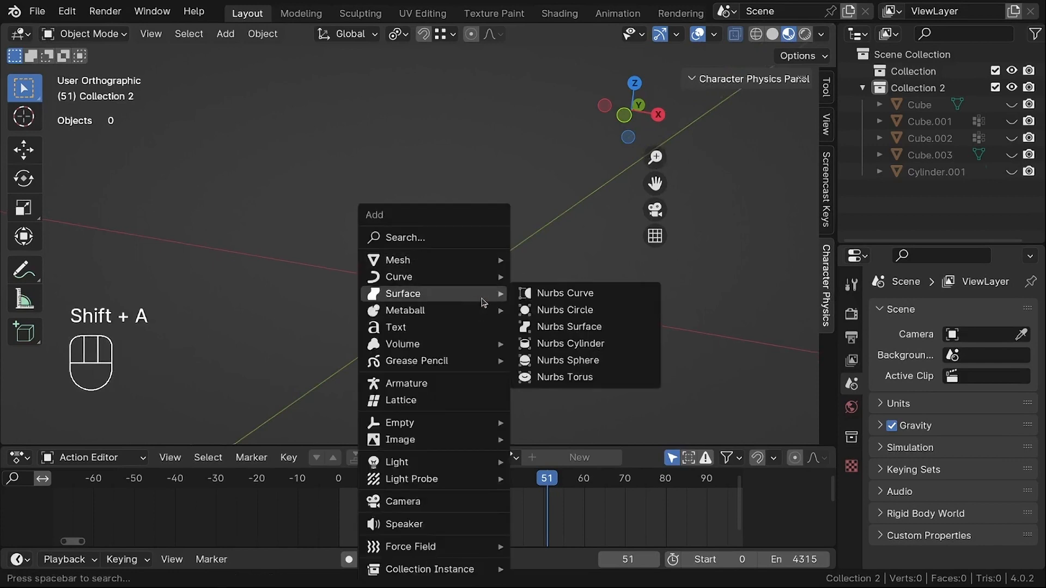
click(447, 381)
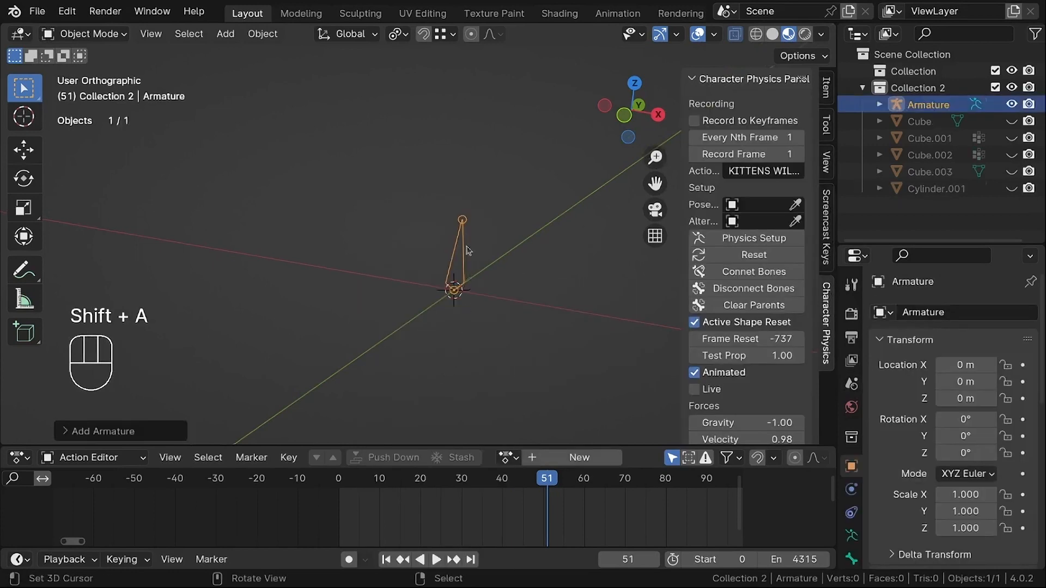
scroll(473, 250, up, 3)
middle_drag(518, 243, 470, 210)
scroll(534, 231, down, 1)
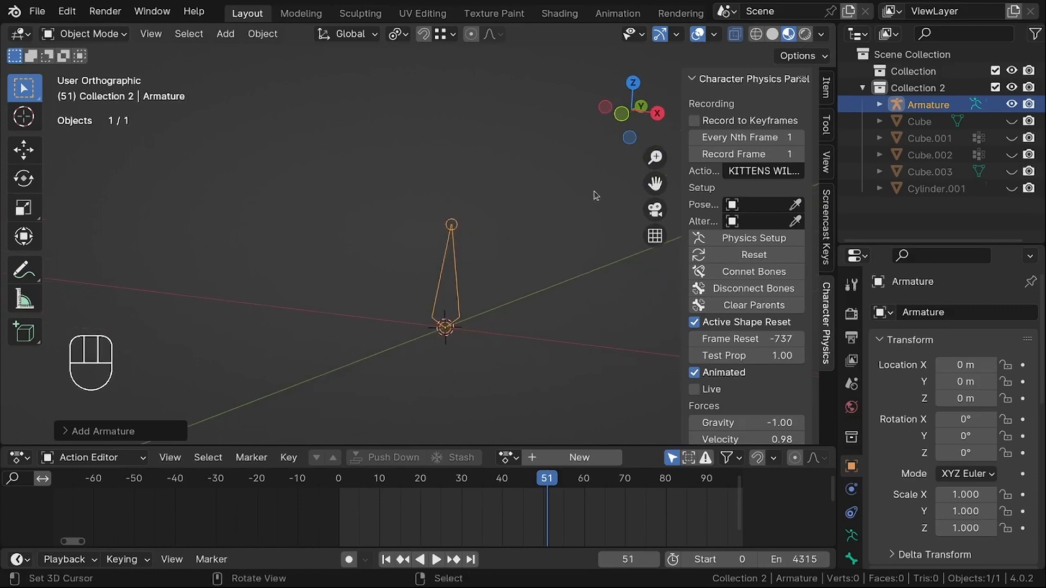
scroll(746, 359, down, 6)
scroll(746, 358, up, 5)
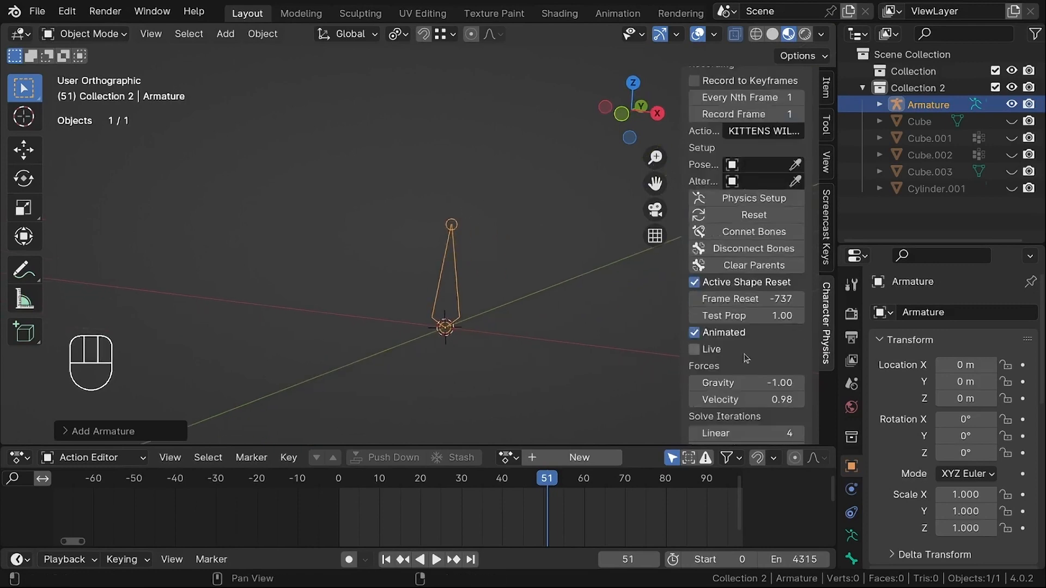
scroll(746, 358, up, 2)
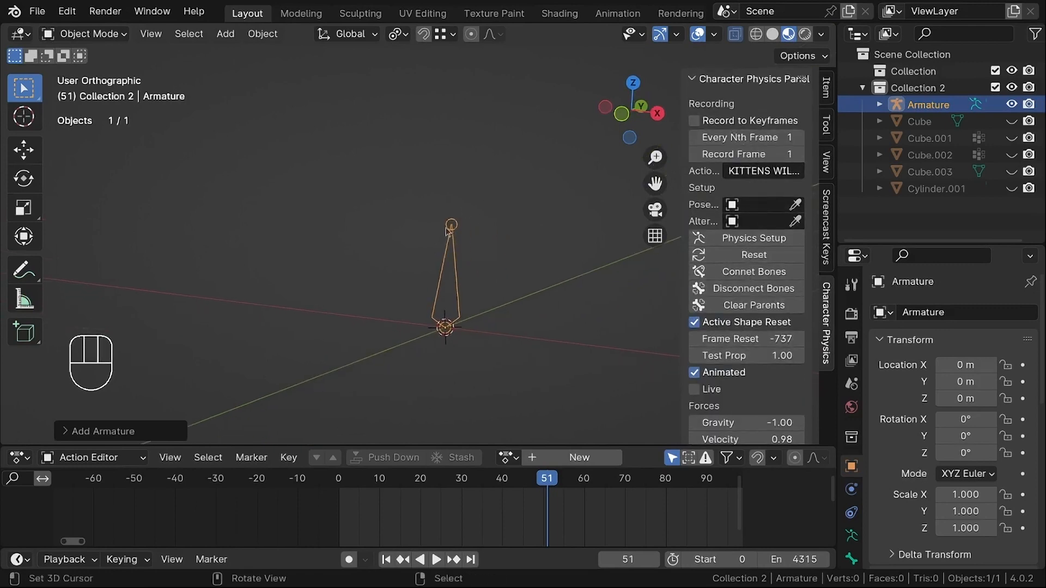
In Edit Mode, extrude a second bone 1 m along global Z from the first bone's tip.
middle_drag(455, 233, 410, 222)
scroll(469, 229, down, 1)
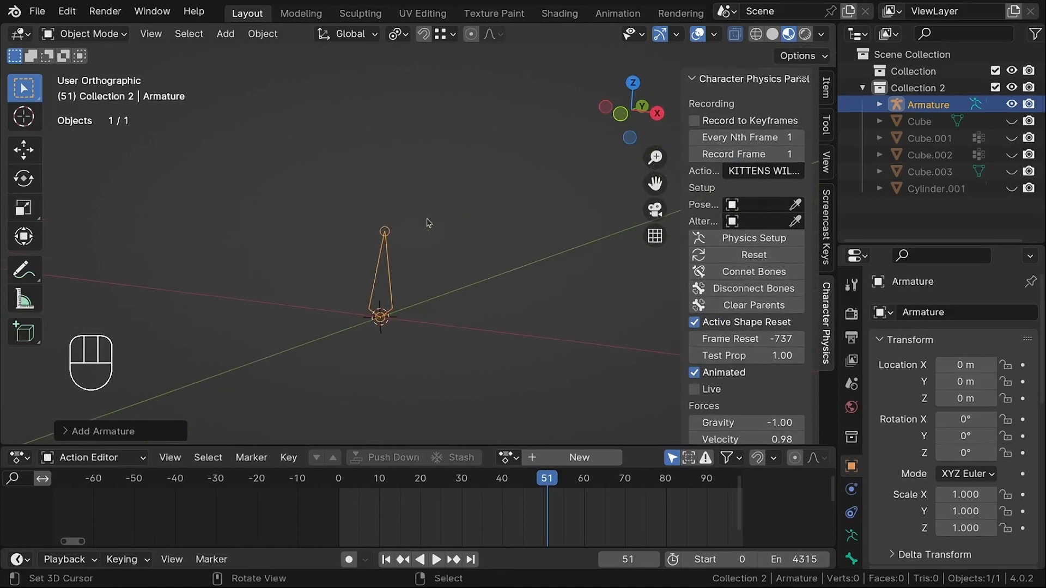
scroll(394, 245, up, 2)
key(Tab)
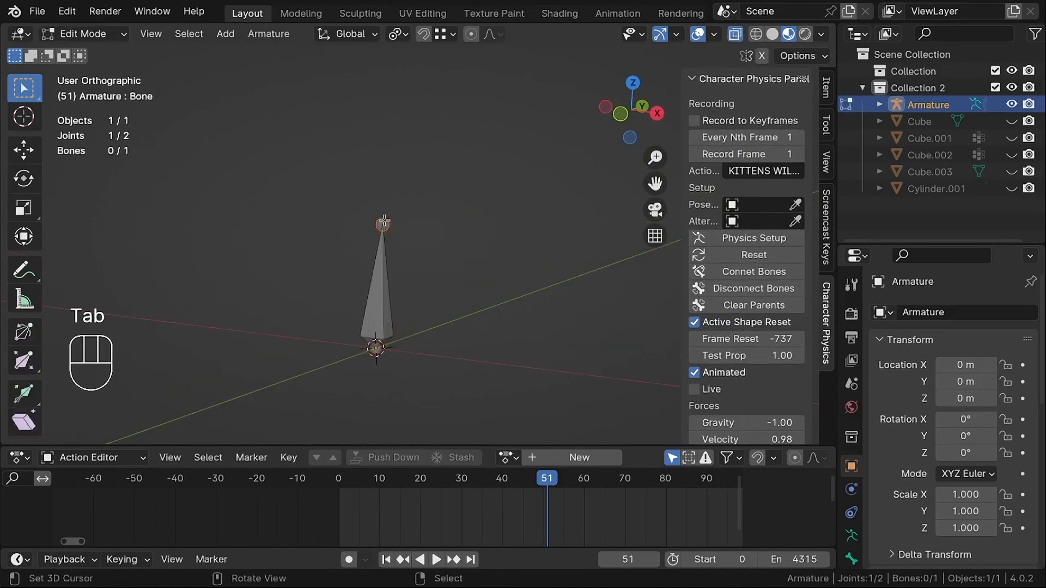
scroll(383, 244, down, 3)
shift+middle_drag(383, 243, 460, 294)
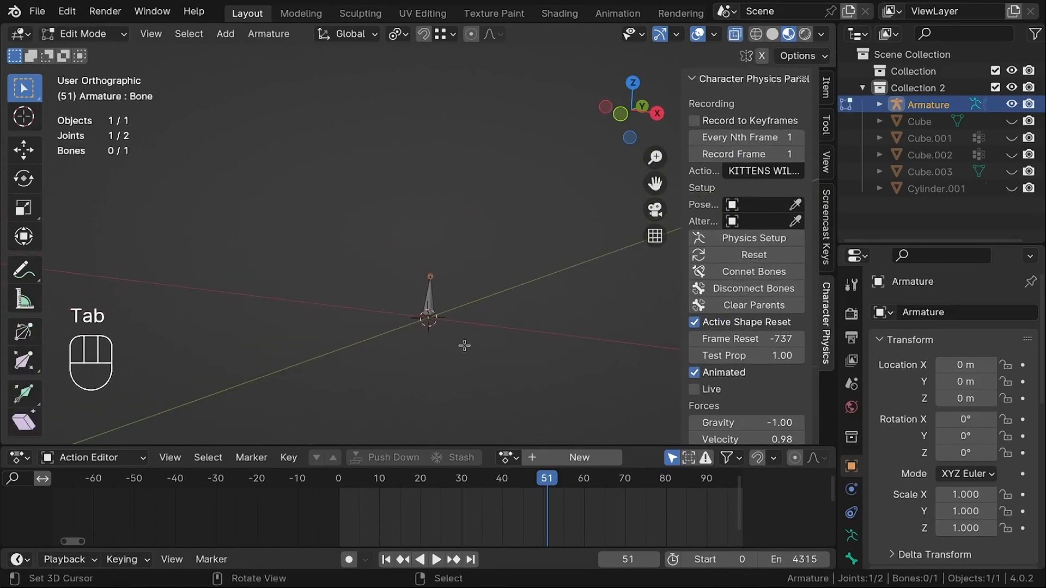
key(e)
key(z)
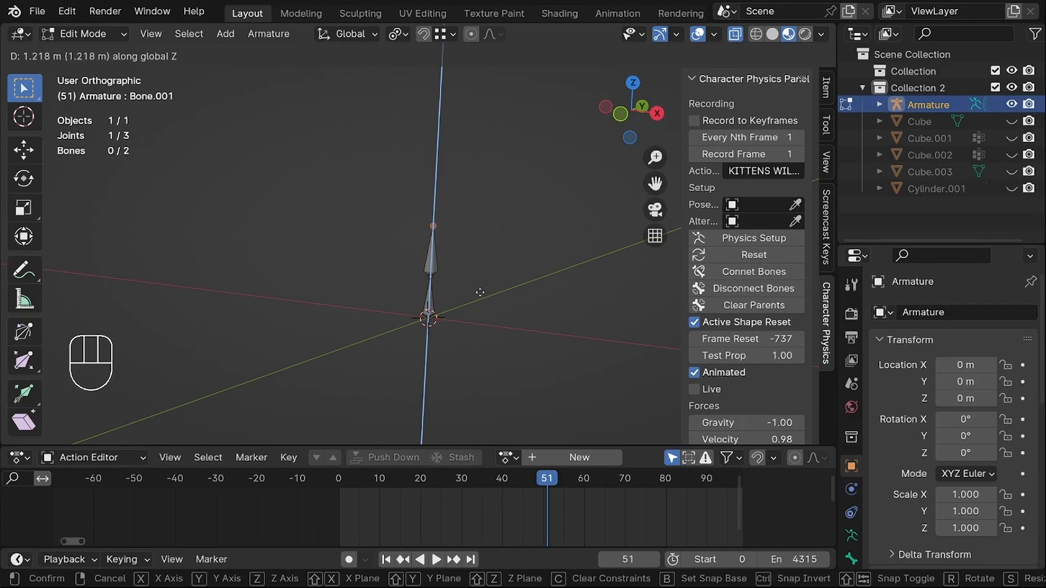
text(1)
key(Return)
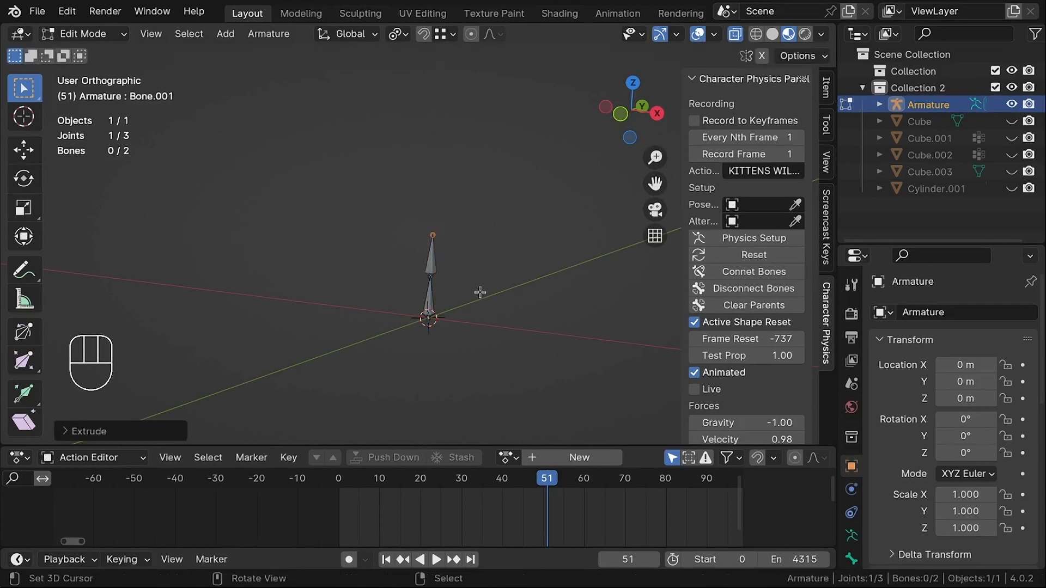
Repeat the bone extrusion upward until the vertical chain has about 40 bones, and return to Object Mode.
scroll(436, 303, down, 2)
key(shift+r)
key(shift+r)
key(shift+r)
key(shift+r)
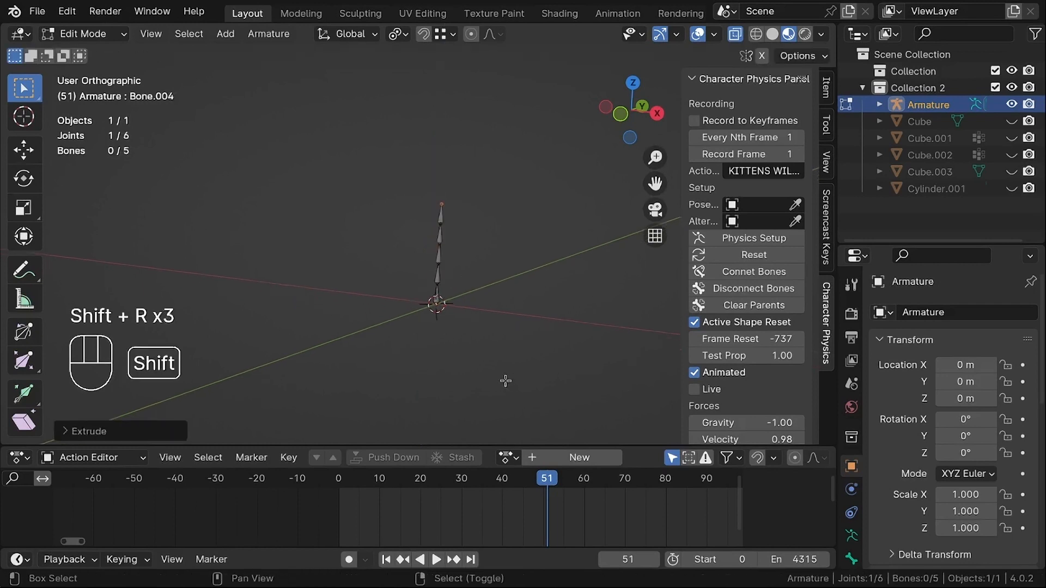
shift+middle_drag(490, 327, 452, 382)
scroll(453, 381, down, 2)
key(shift+r)
key(shift+r)
key(shift+r)
key(shift+r)
key(shift+r)
key(shift+r)
key(shift+r)
key(shift+r)
key(shift+r)
key(shift+r)
key(shift+r)
key(shift+r)
key(shift+r)
key(shift+r)
key(shift+r)
key(shift+r)
key(shift+r)
key(shift+r)
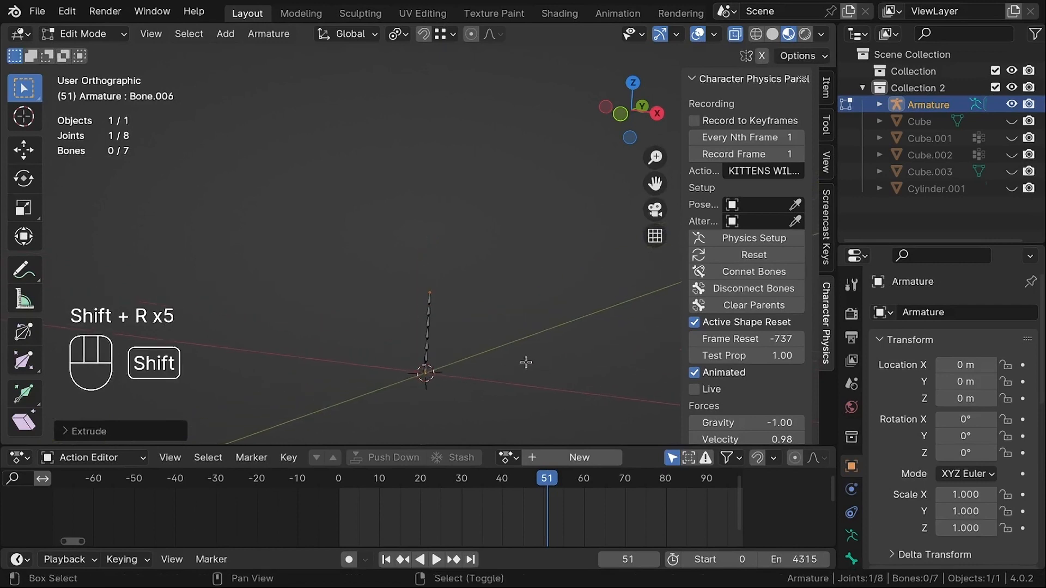
scroll(513, 364, down, 2)
scroll(512, 365, down, 1)
key(shift+r)
key(shift+r)
key(shift+r)
key(shift+r)
key(shift+r)
key(shift+r)
key(shift+r)
key(shift+r)
key(shift+r)
key(shift+r)
key(shift+r)
key(shift+r)
key(shift+r)
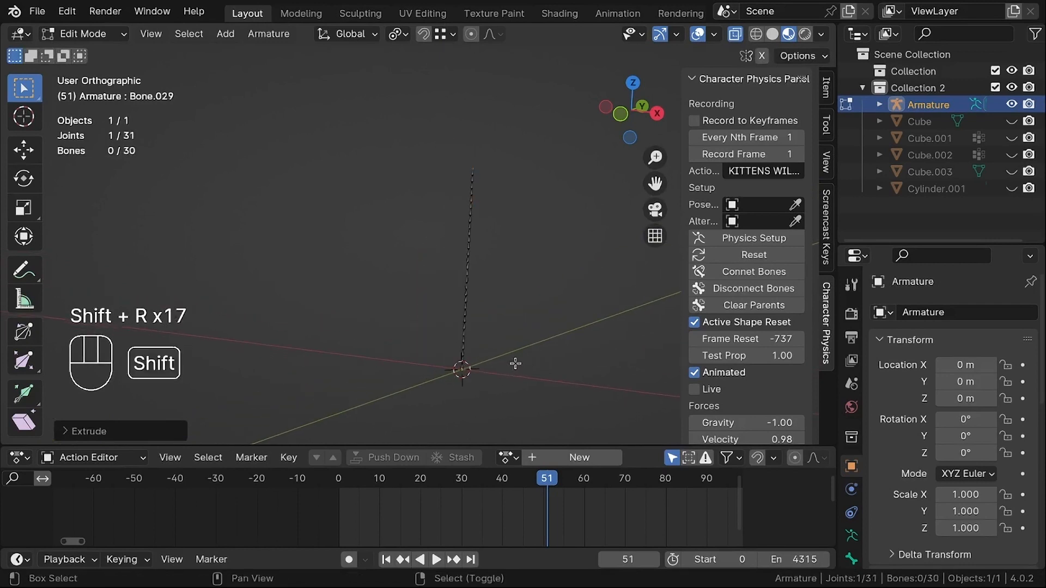
scroll(481, 113, up, 4)
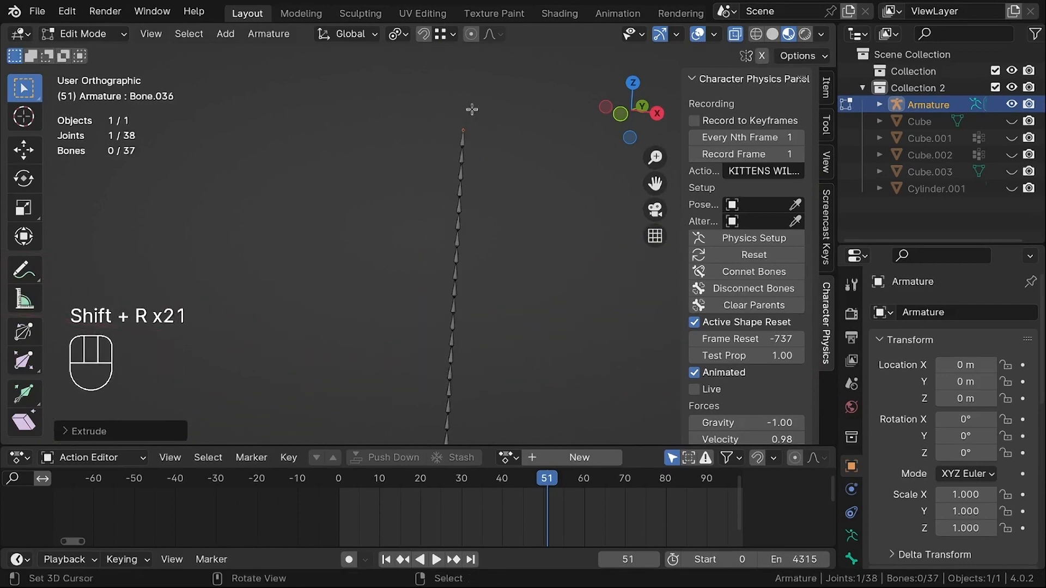
key(shift+r)
key(shift+r)
scroll(469, 168, down, 4)
scroll(445, 131, up, 4)
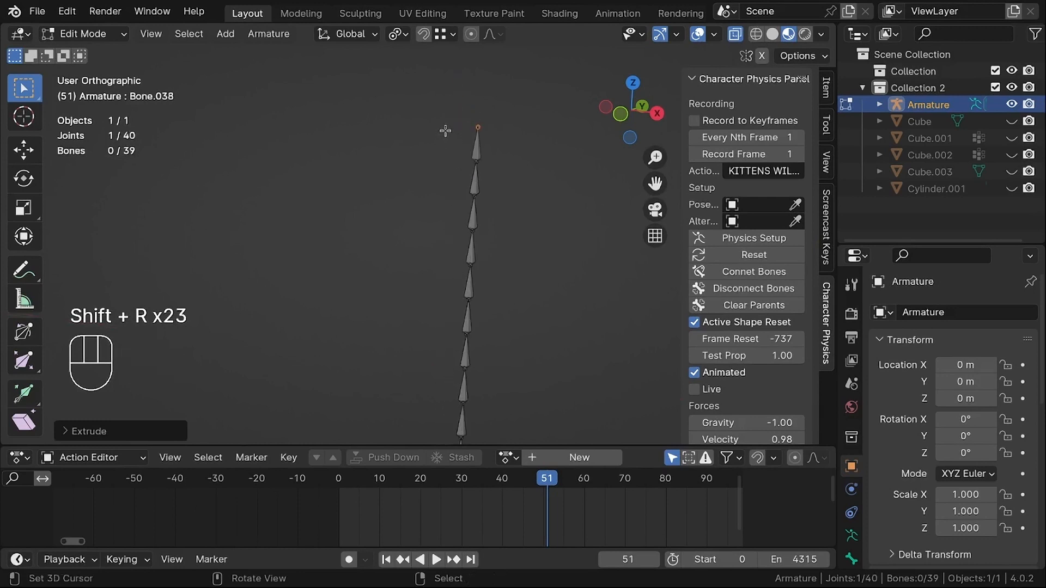
key(shift+r)
key(Tab)
Examine the whole bone chain from its tip down to its base.
shift+middle_drag(480, 136, 456, 133)
scroll(473, 167, down, 2)
scroll(471, 207, down, 2)
shift+middle_drag(470, 189, 404, 154)
scroll(417, 183, down, 1)
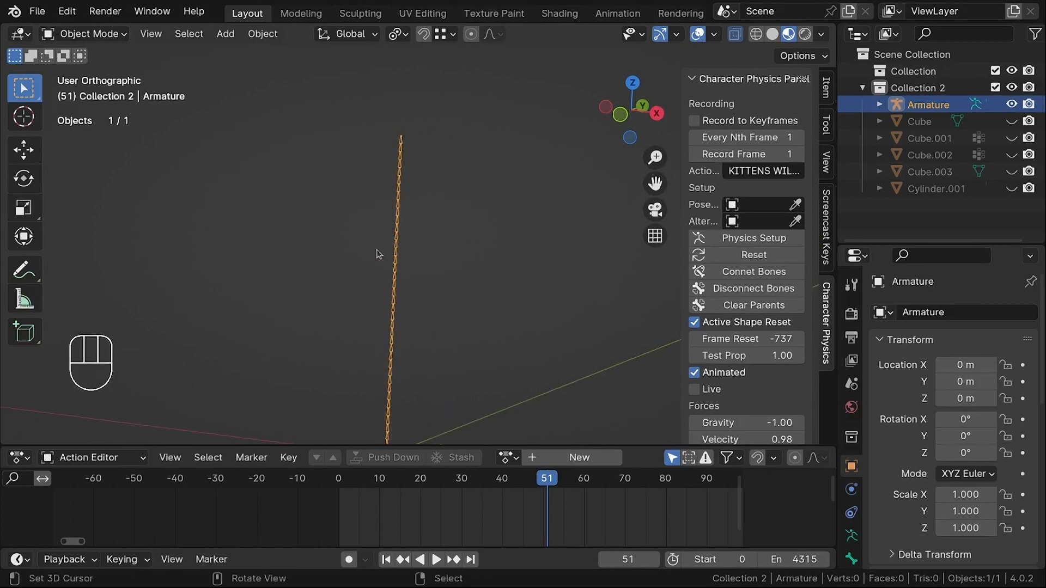
shift+middle_drag(452, 262, 428, 231)
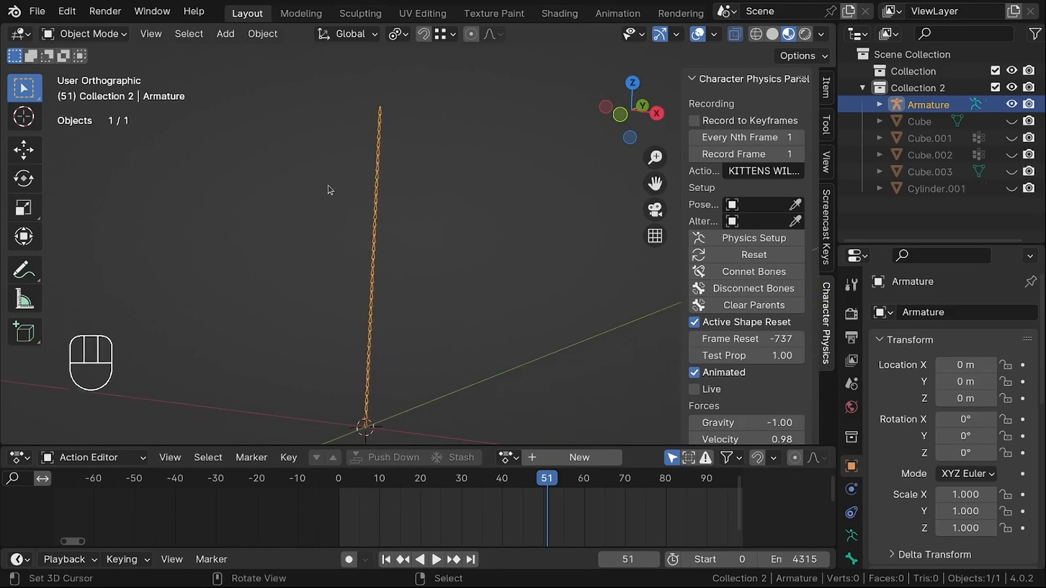
middle_drag(330, 188, 343, 188)
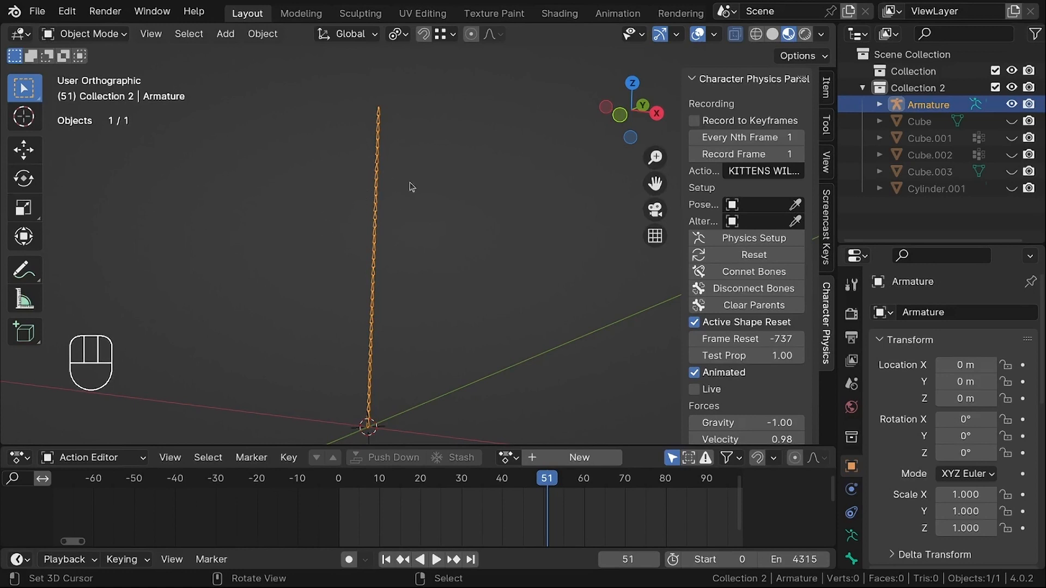
shift+middle_drag(430, 213, 414, 213)
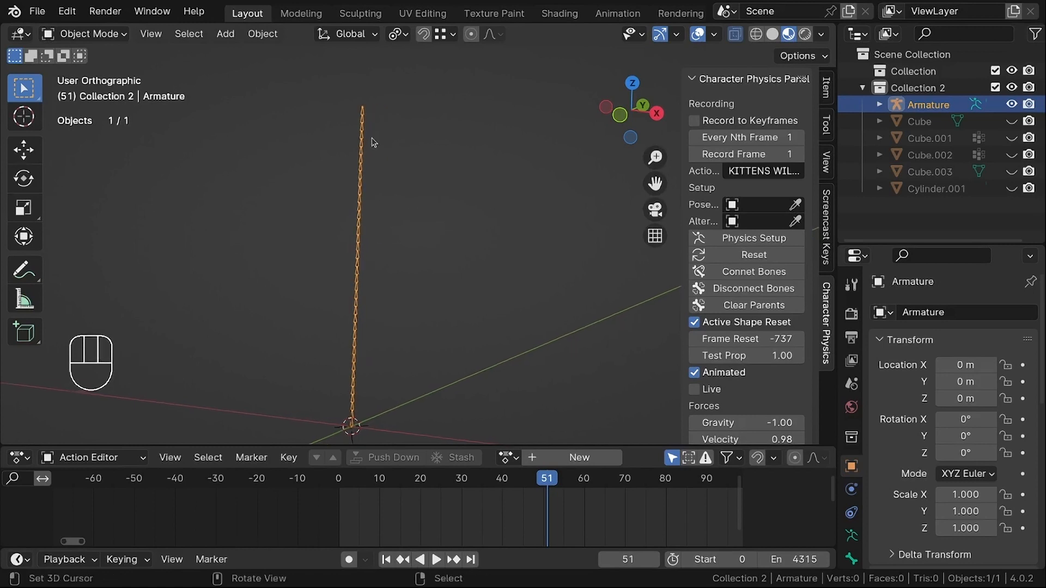
middle_drag(409, 170, 343, 168)
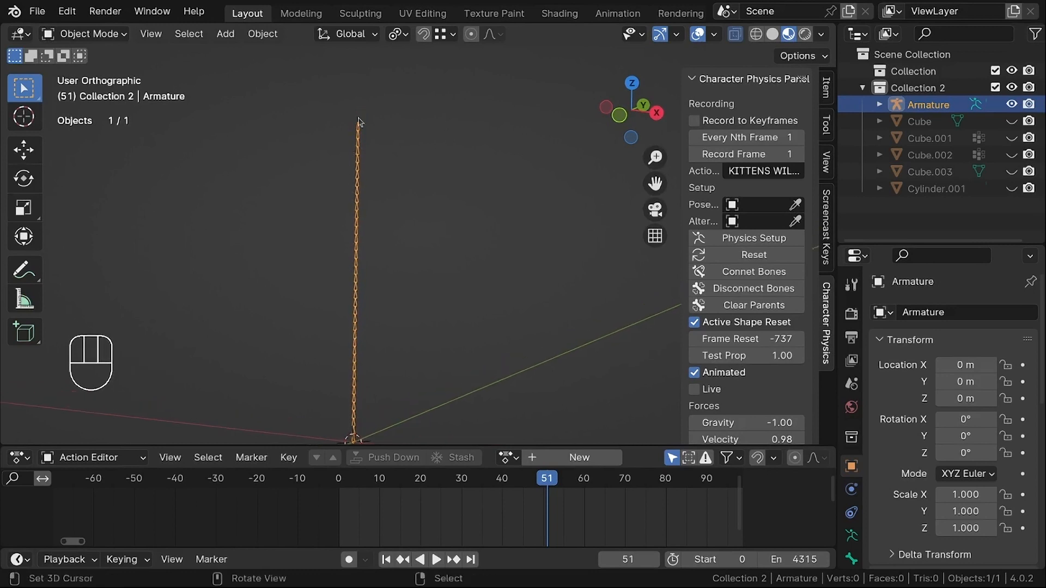
scroll(360, 120, up, 2)
scroll(327, 219, down, 1)
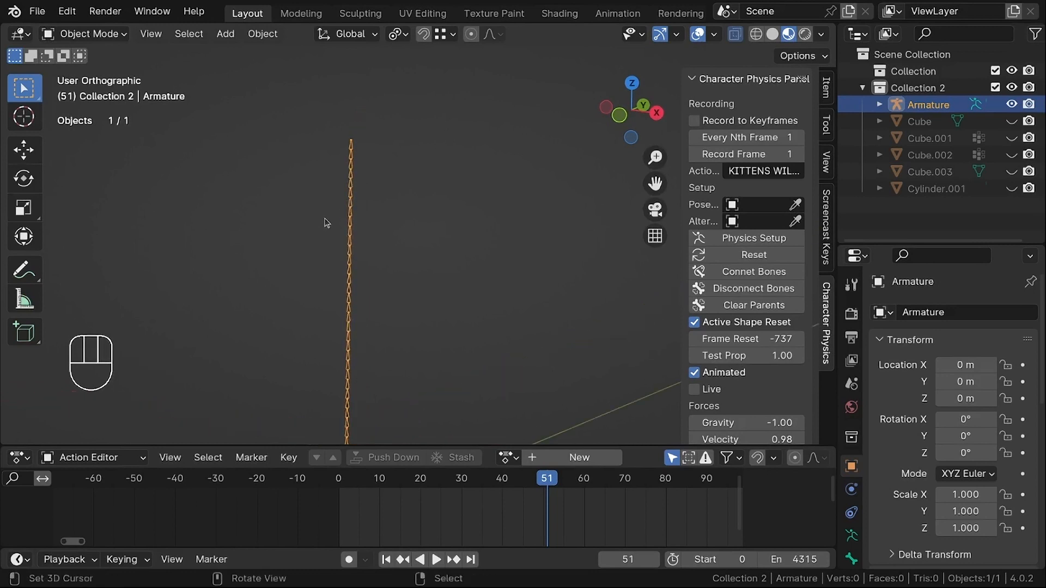
Duplicate the armature and place the copy beside the original at about X 9.94, Y 5.11, Z 1.69 m.
shift+middle_drag(351, 253, 313, 177)
scroll(309, 176, down, 1)
key(shift+d)
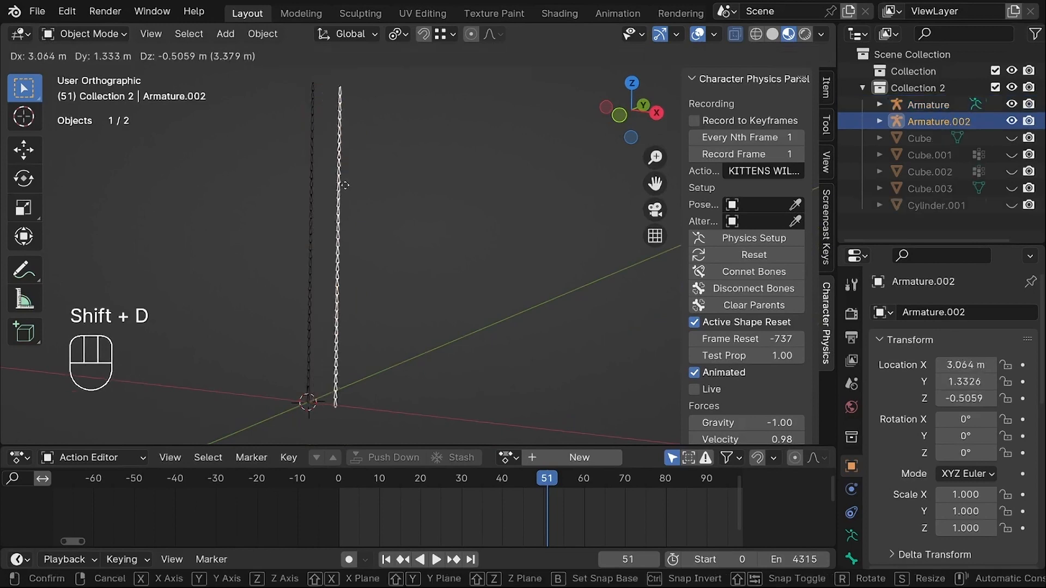
click(402, 170)
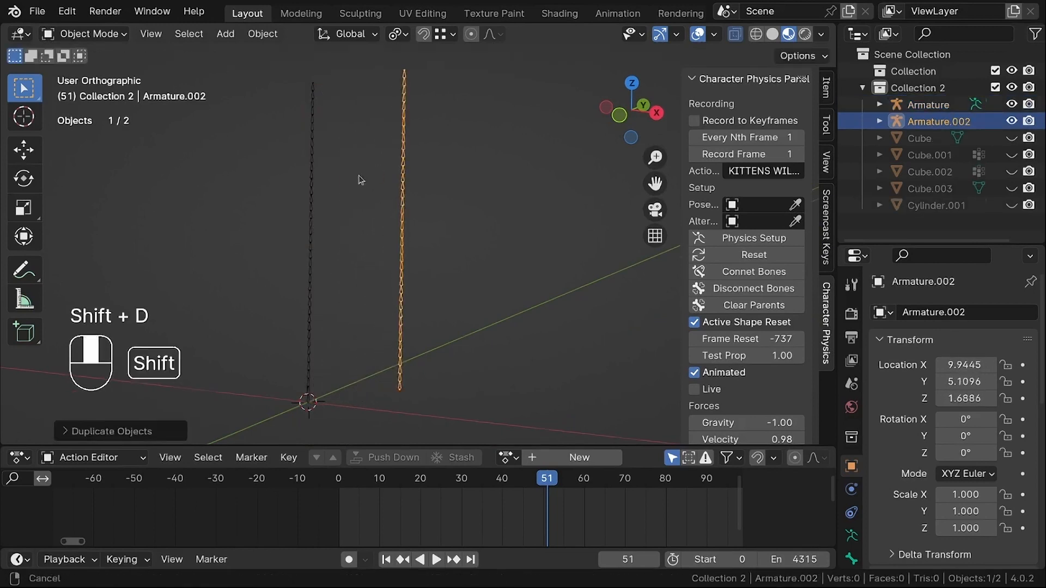
shift+middle_drag(358, 179, 369, 191)
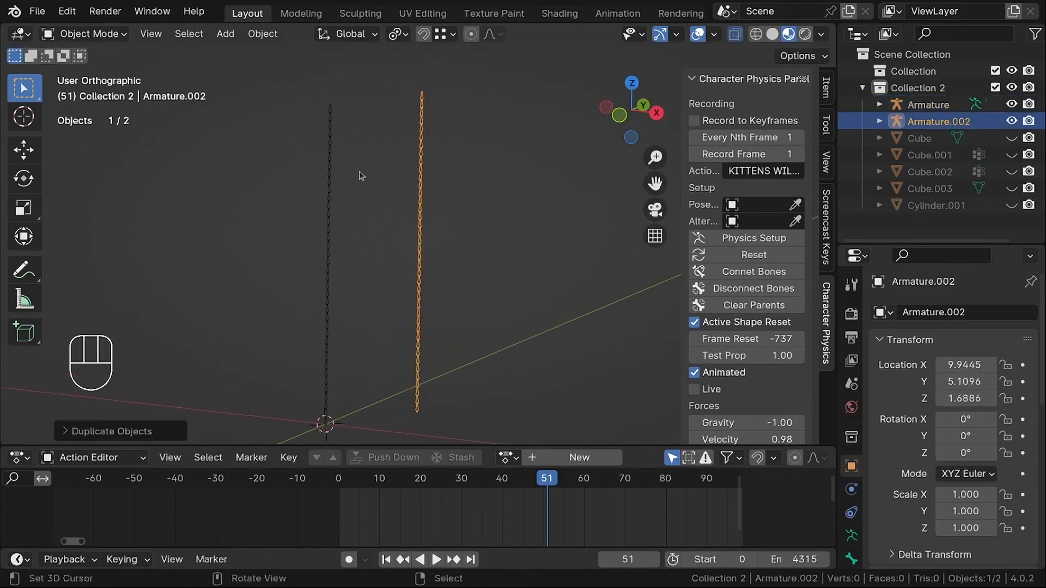
scroll(341, 128, up, 2)
click(334, 126)
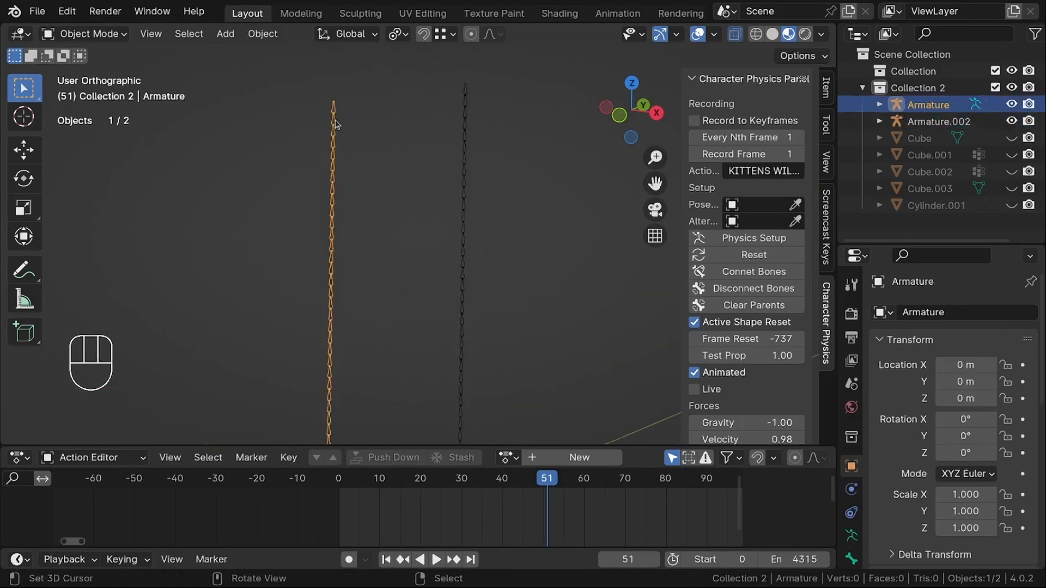
key(g)
right_click(396, 174)
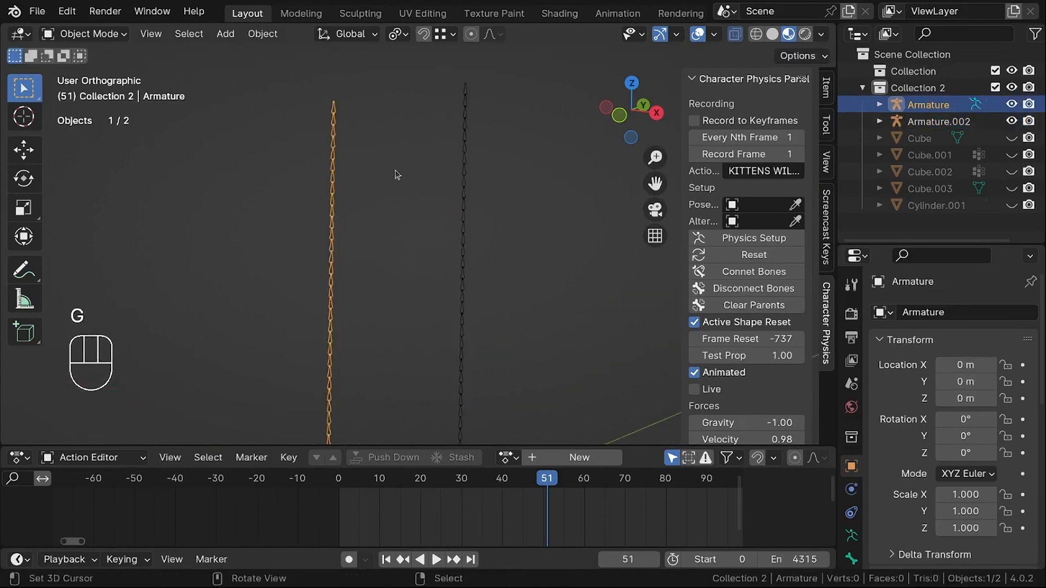
click(472, 139)
key(g)
right_click(437, 225)
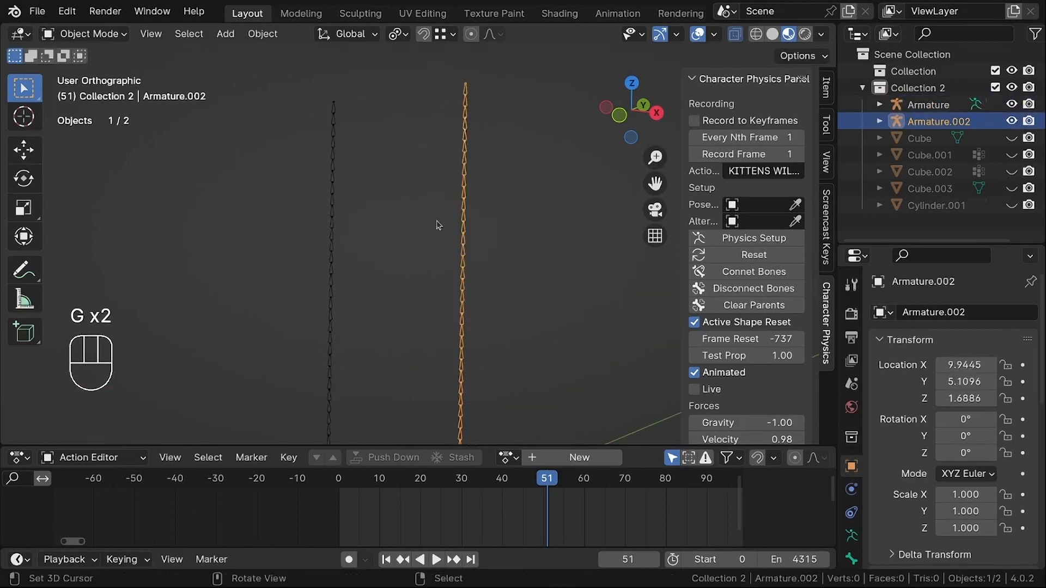
scroll(397, 214, down, 2)
scroll(375, 197, up, 1)
shift+middle_drag(360, 205, 377, 213)
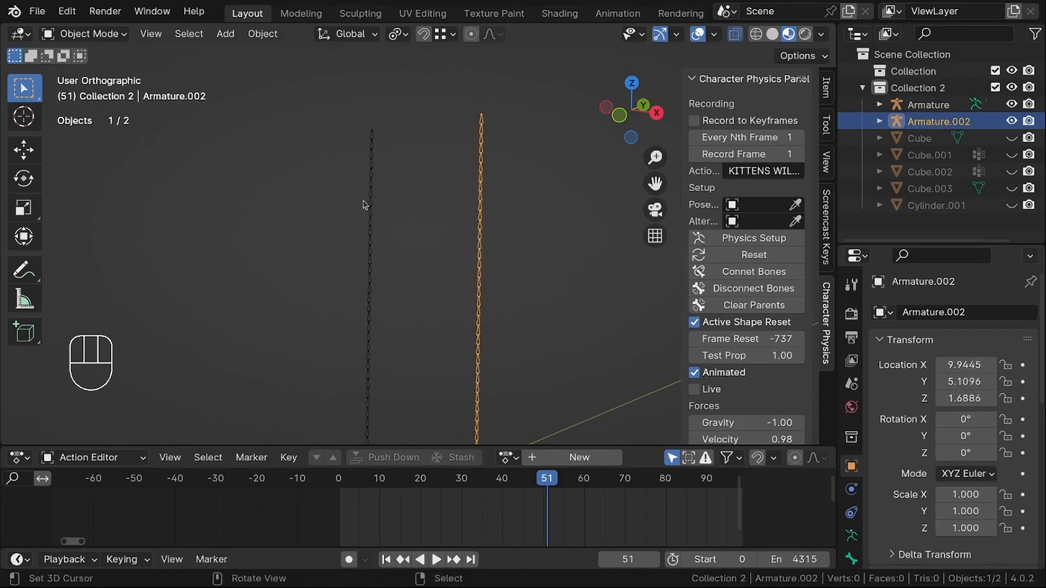
Rename the original bone-chain armature as phys rig.
right_click(364, 202)
click(950, 313)
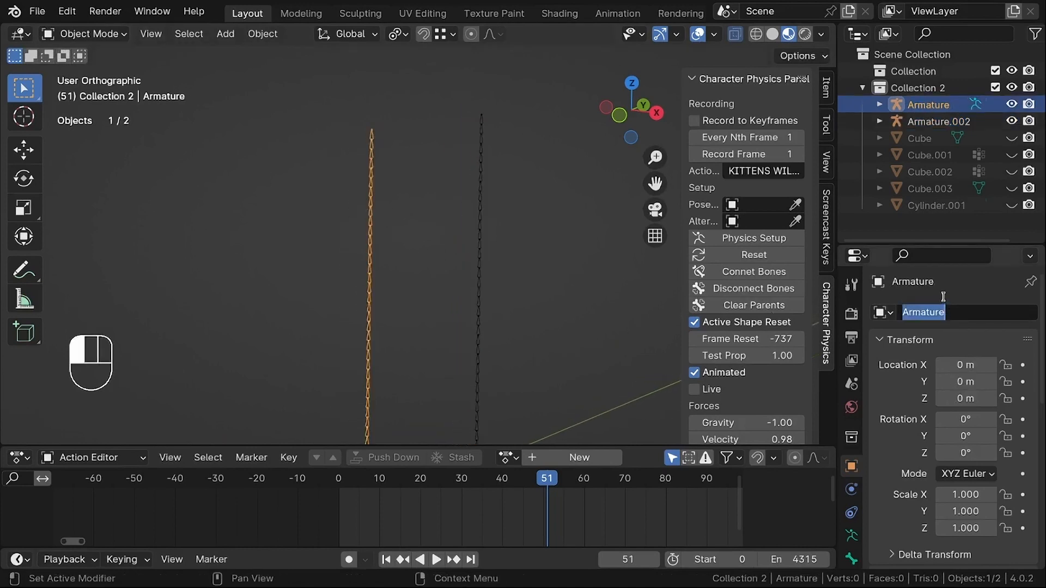
text(P)
click(943, 296)
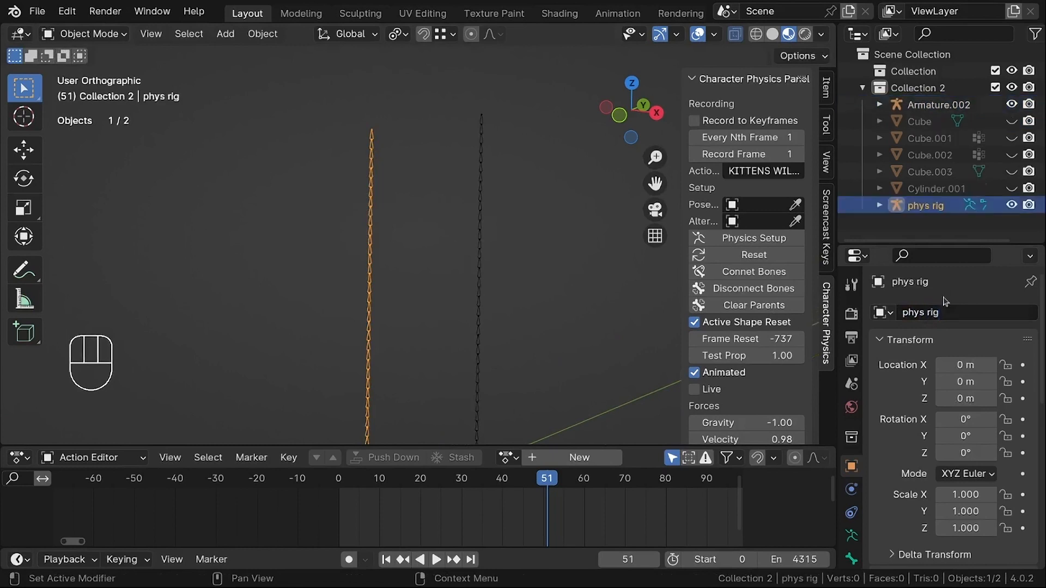
scroll(325, 146, up, 2)
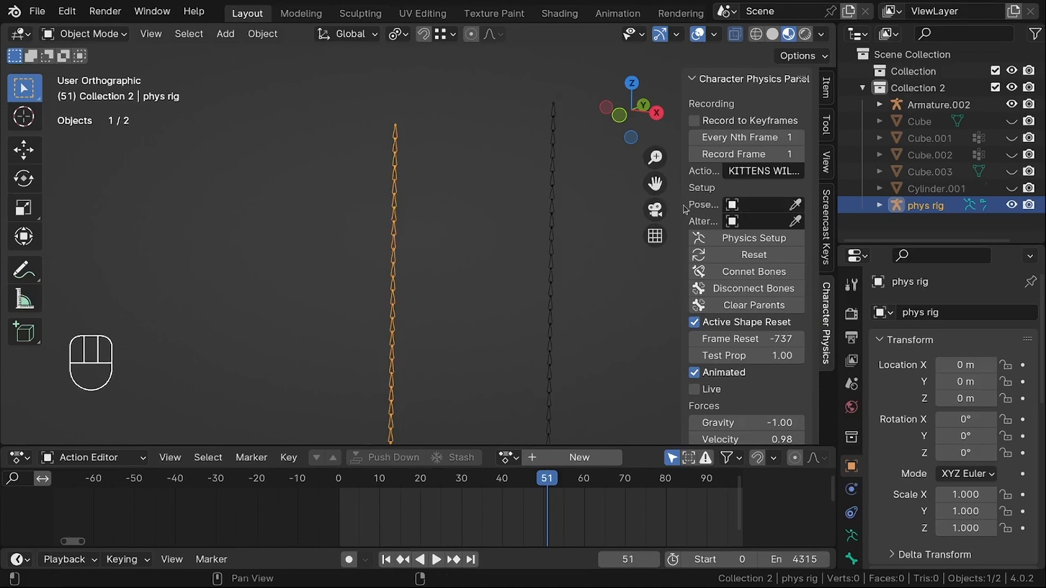
Assign Armature.002 as the pose armature of phys rig and run Physics Setup.
mouse_move(679, 209)
mouse_down()
mouse_move(250, 207)
mouse_move(242, 187)
mouse_move(660, 199)
mouse_up()
click(796, 204)
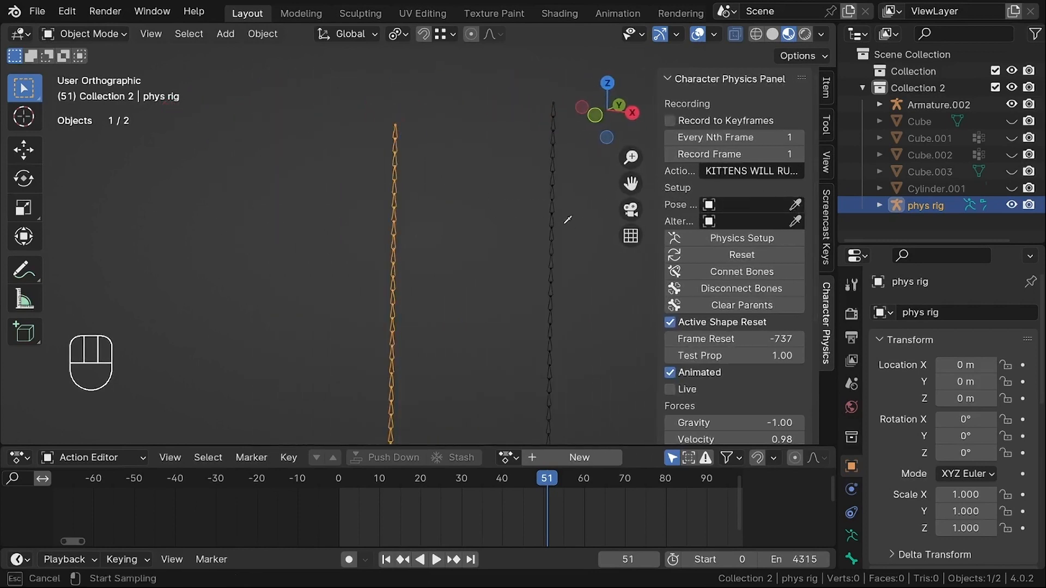
click(553, 194)
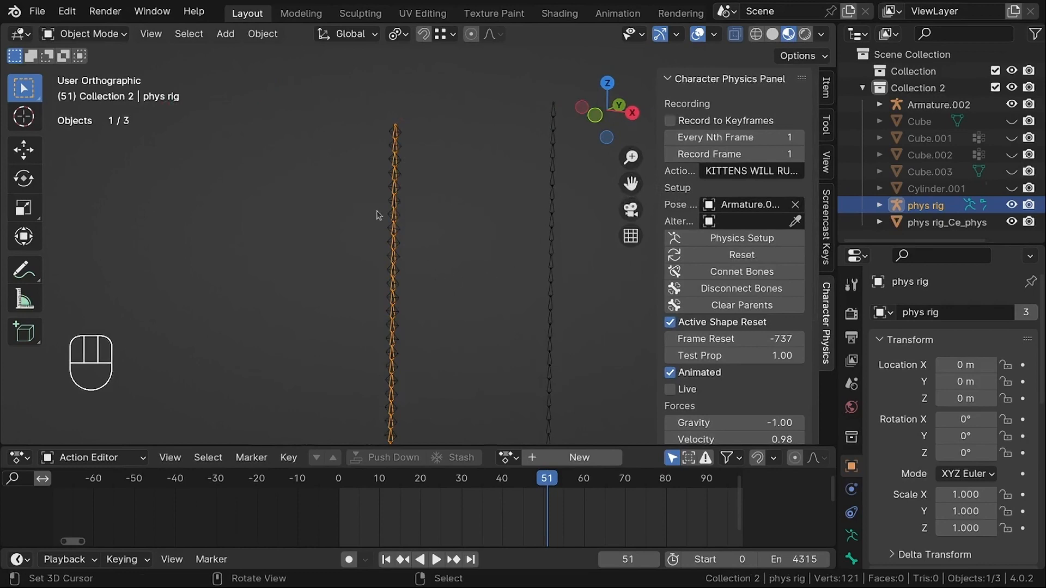
Examine the generated physics mesh around the phys rig bones, including its shape keys.
scroll(401, 144, up, 6)
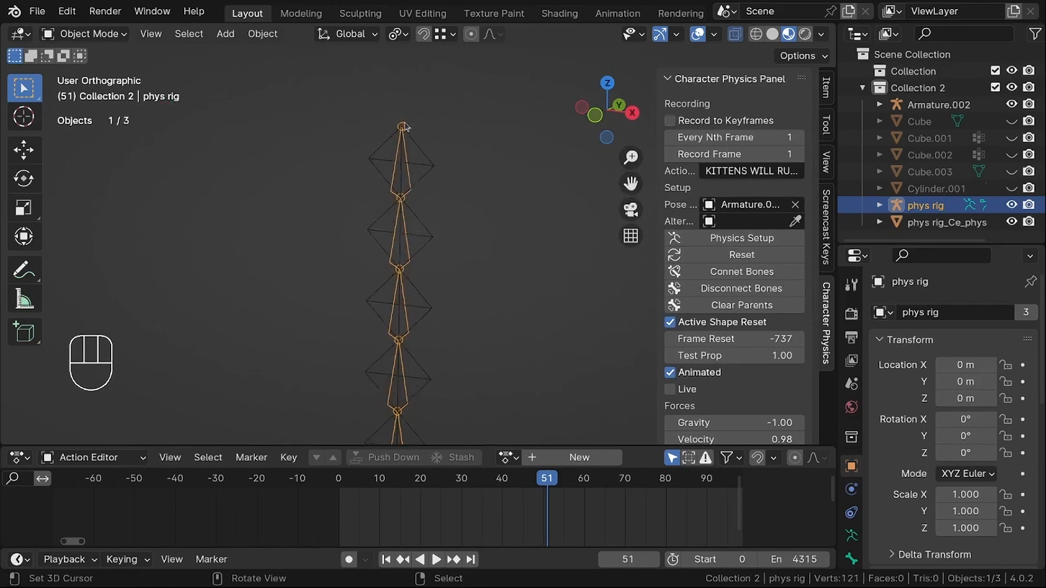
click(424, 158)
key(g)
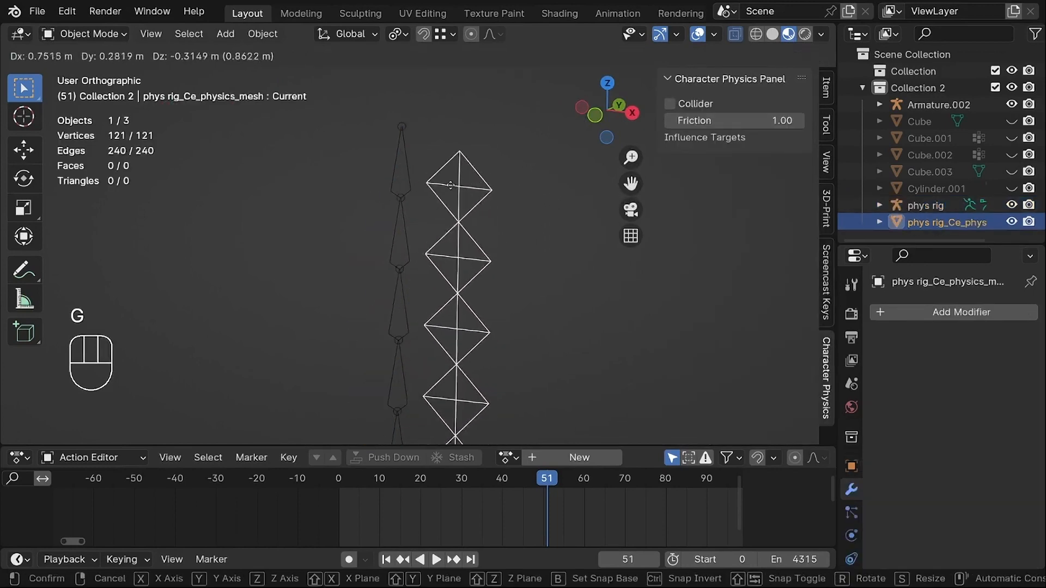
right_click(488, 172)
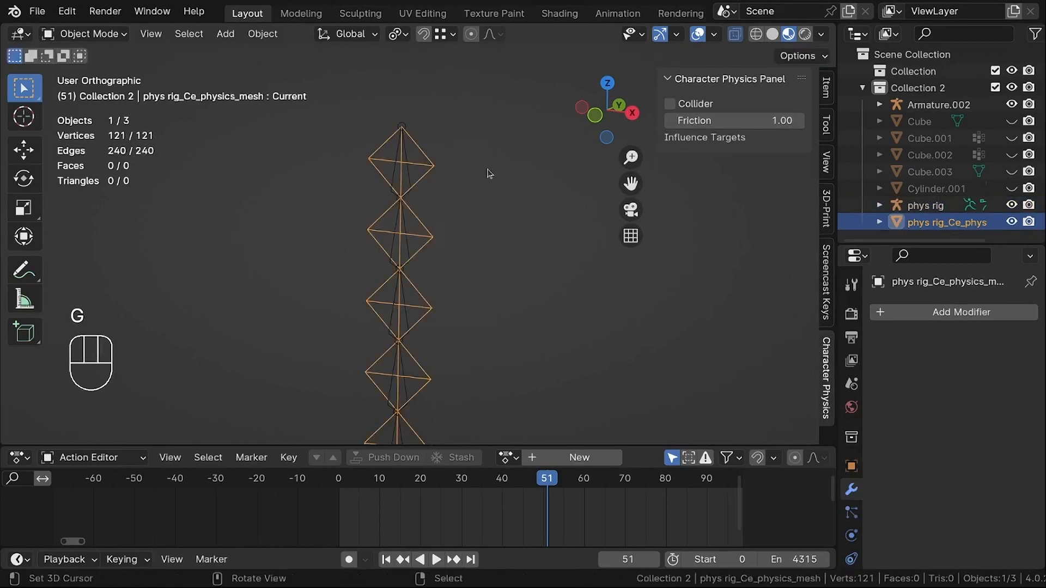
scroll(851, 490, down, 4)
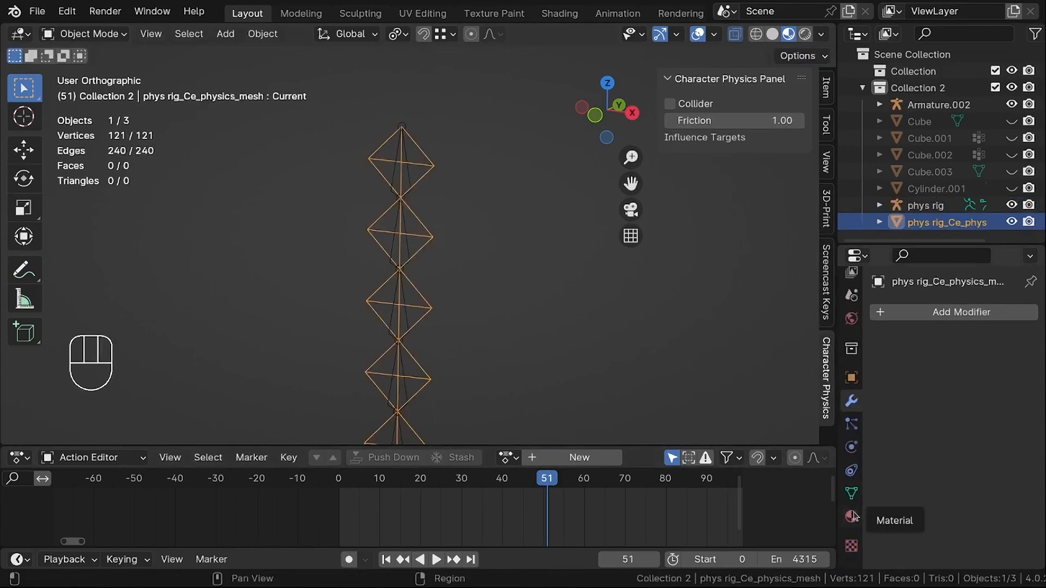
click(852, 494)
scroll(962, 459, down, 8)
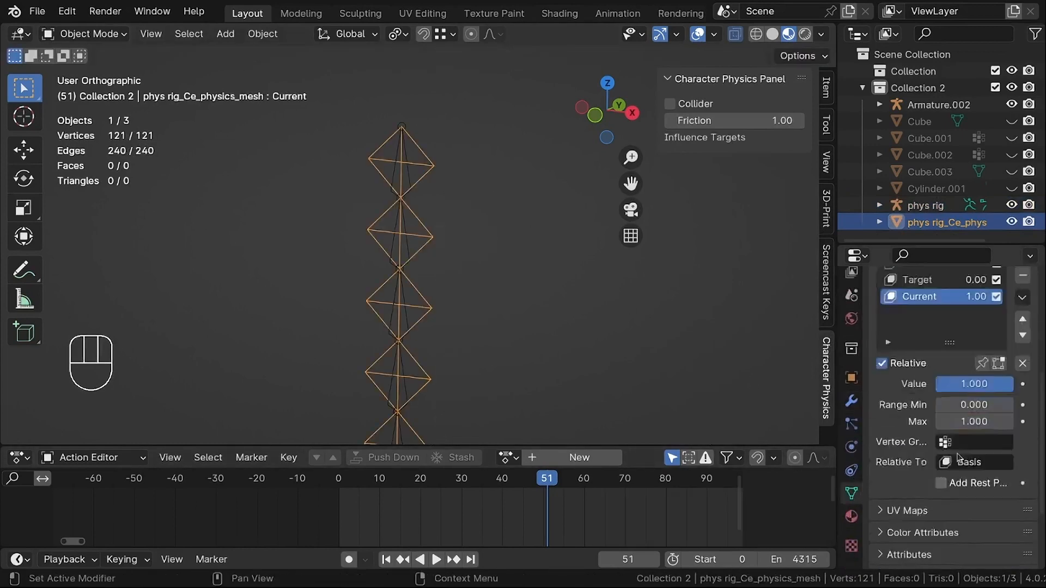
scroll(962, 459, up, 8)
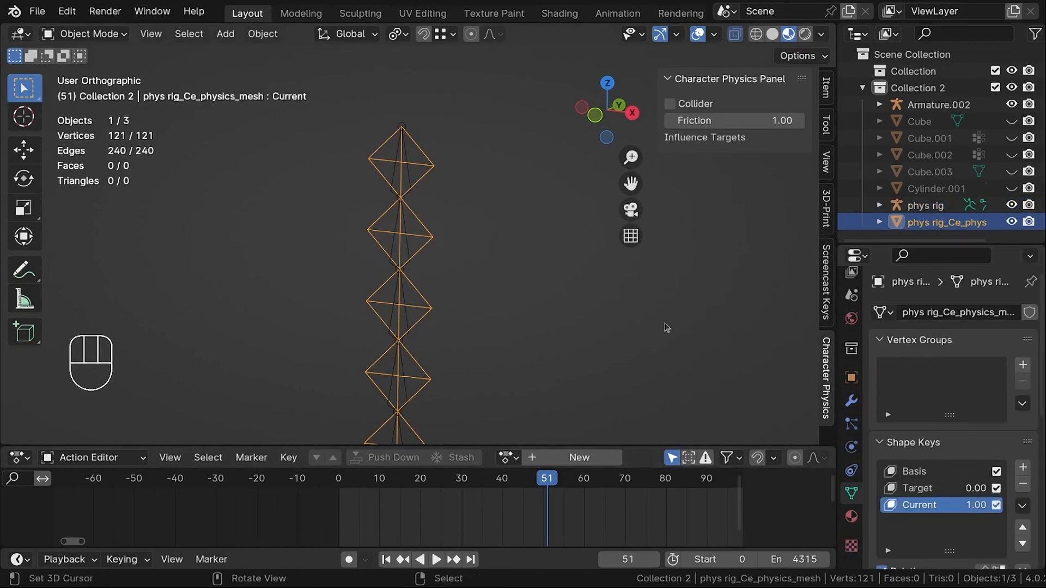
middle_drag(381, 179, 386, 176)
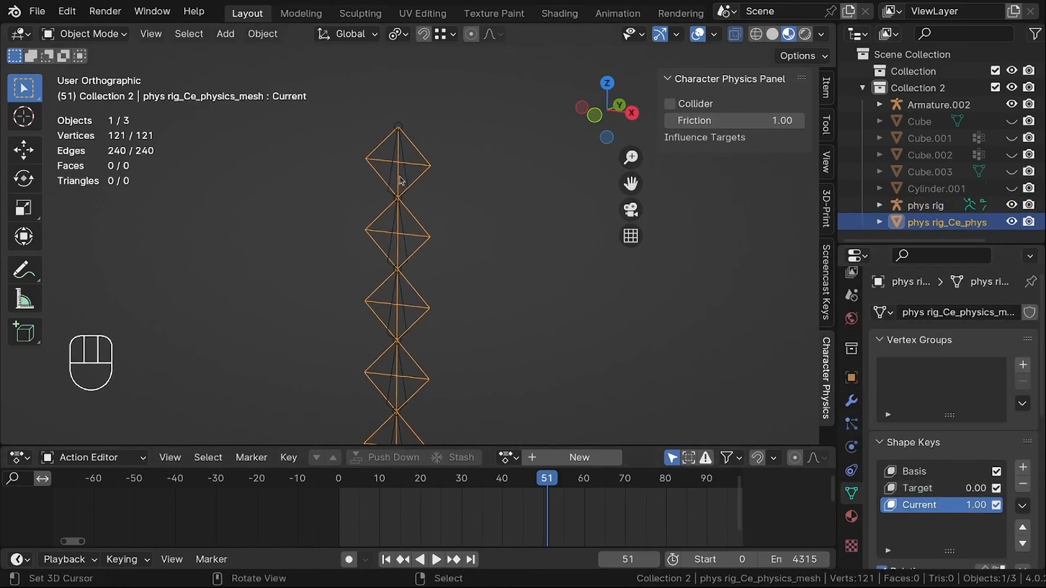
scroll(401, 176, up, 1)
Select phys rig, play the physics simulation, stop it at frame 100 and scrub back to frame 27.
right_click(408, 172)
scroll(410, 174, down, 8)
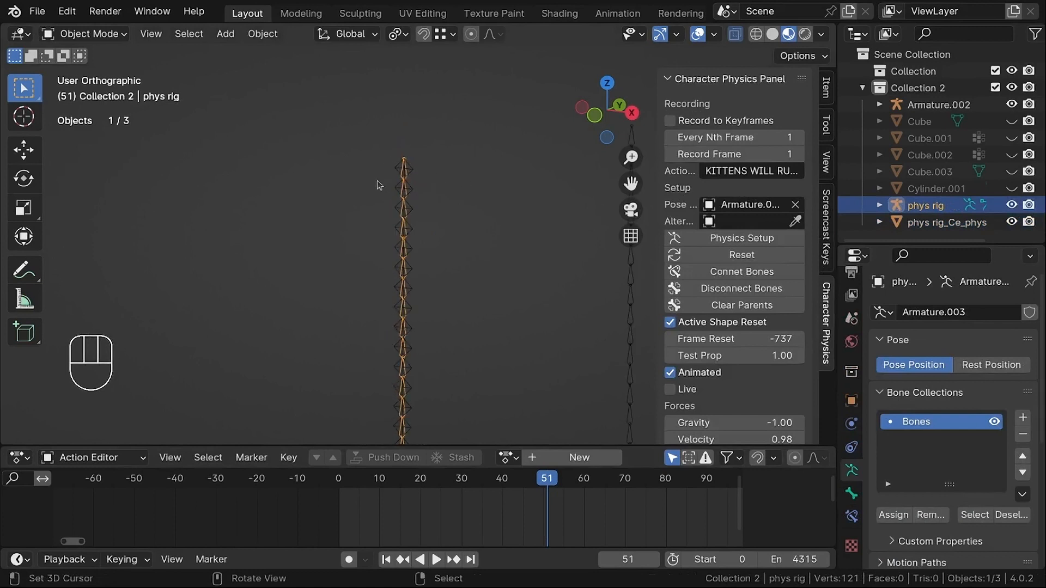
scroll(378, 181, down, 2)
shift+middle_drag(455, 168, 411, 161)
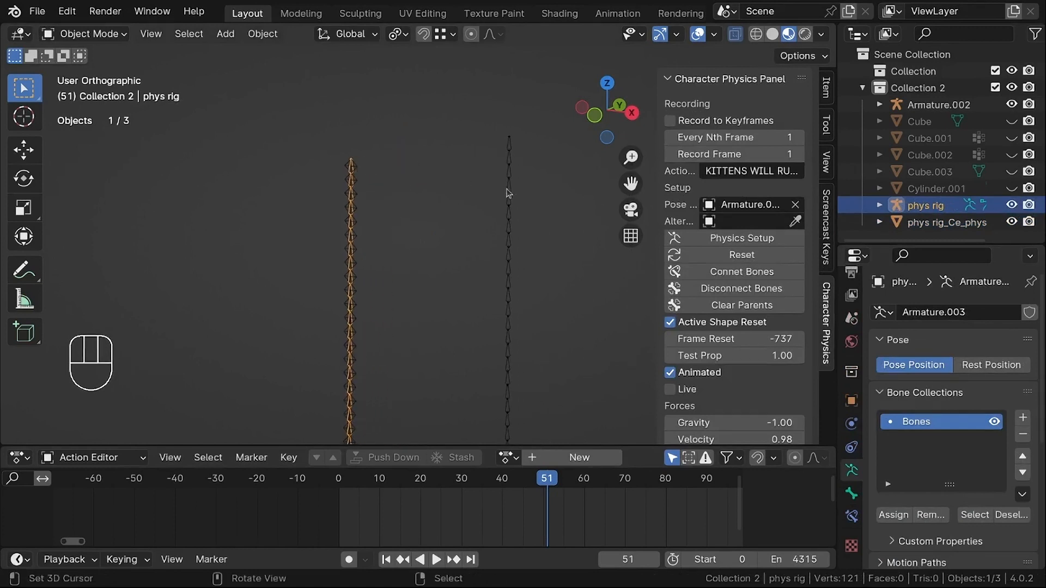
key(shift+space)
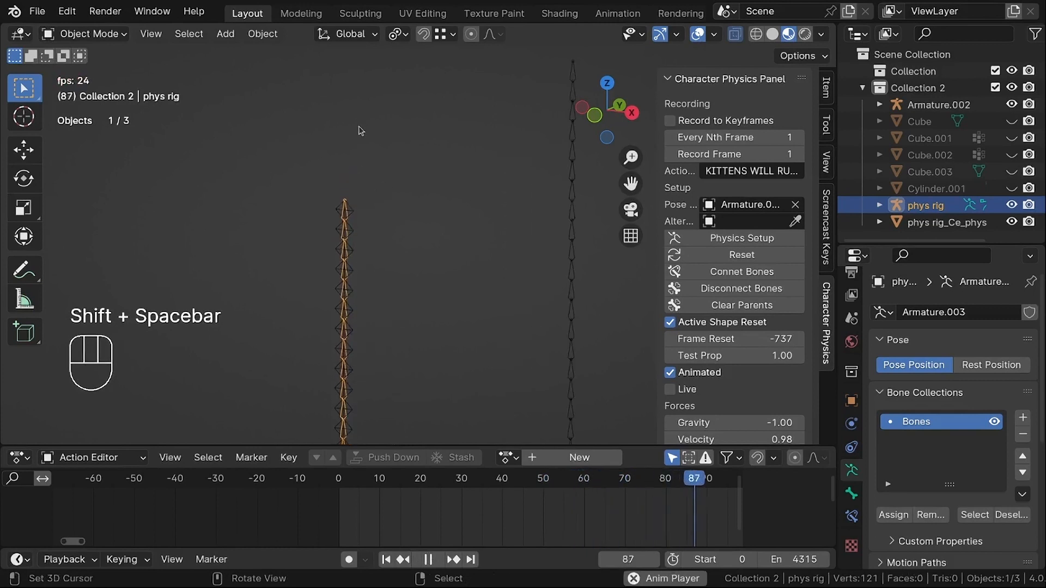
key(shift+space)
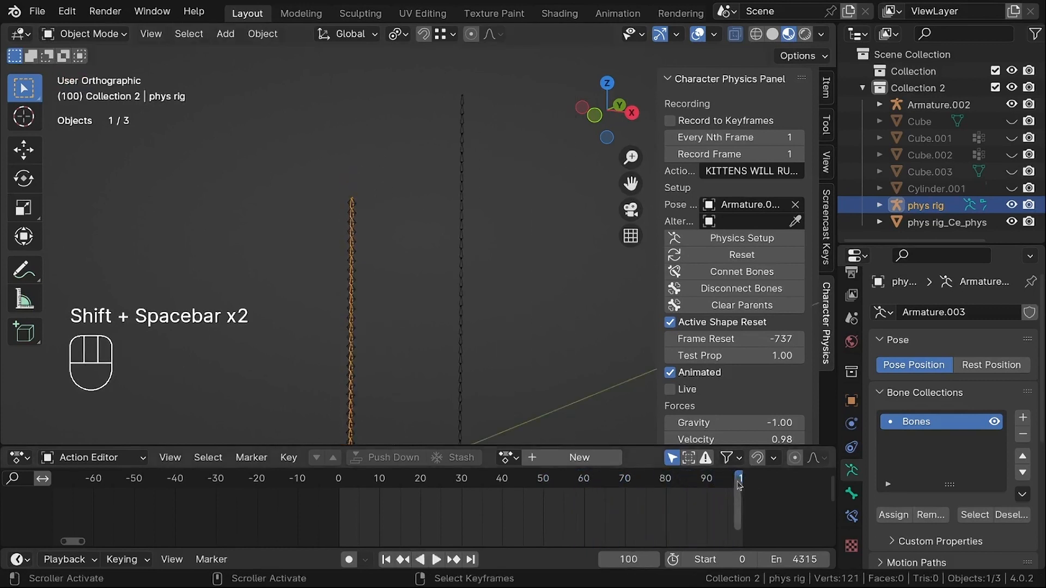
drag(711, 484, 442, 507)
scroll(497, 492, up, 1)
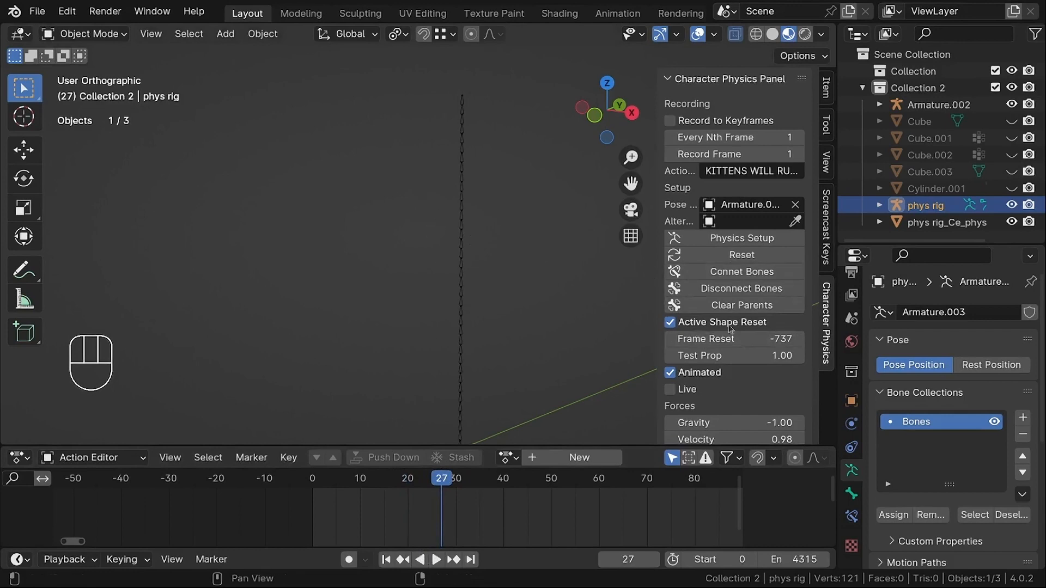
Select the duplicate chain Armature.002 and run the Character Physics Reset.
scroll(730, 310, down, 5)
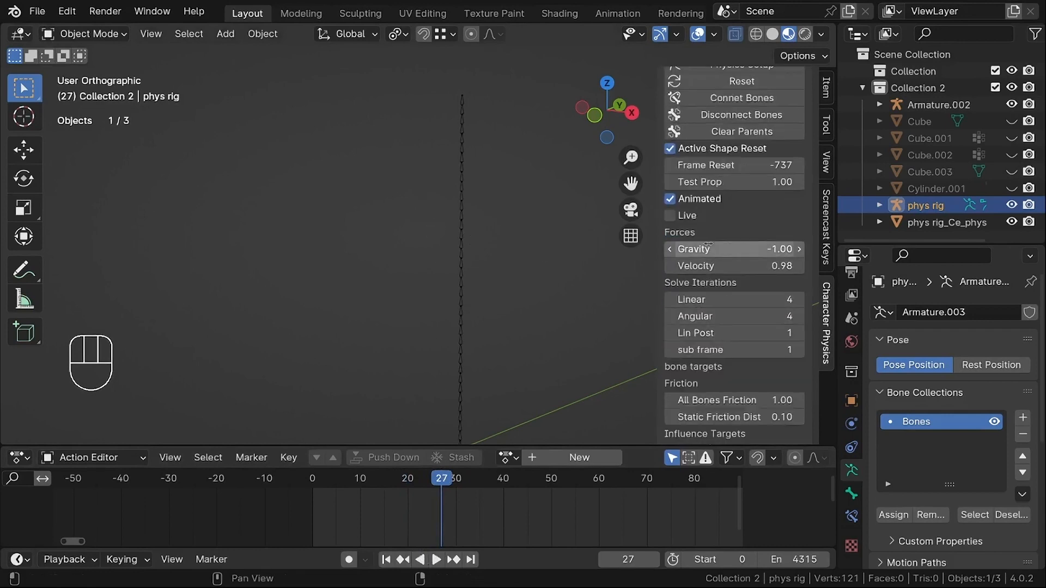
scroll(724, 246, up, 4)
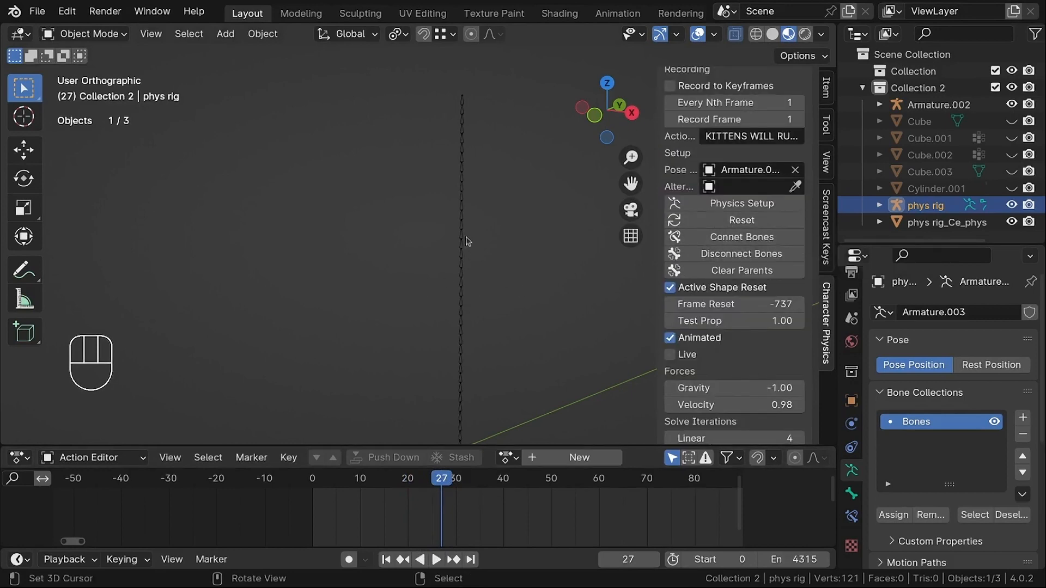
click(461, 180)
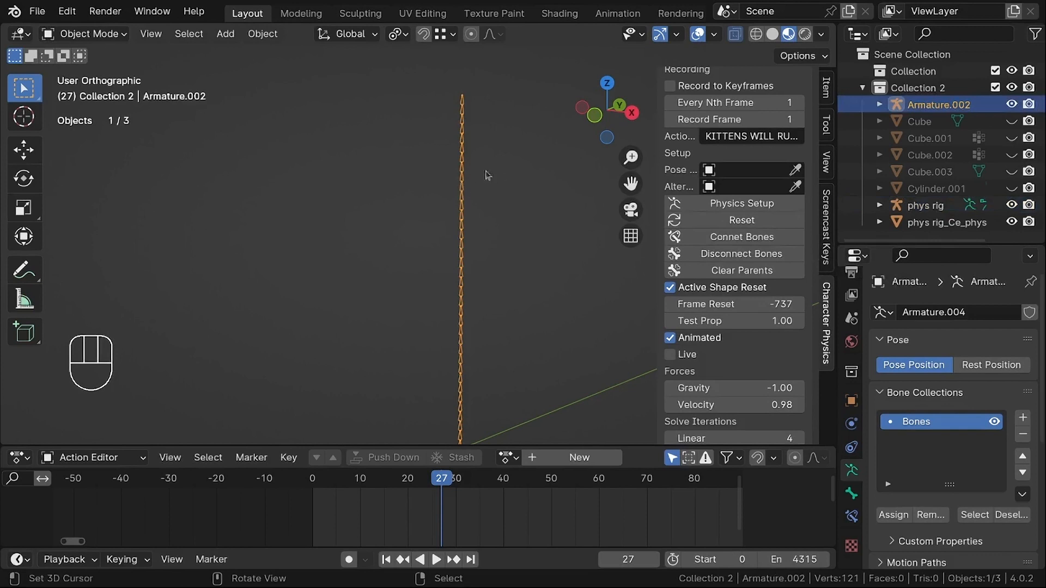
click(733, 220)
scroll(349, 109, up, 5)
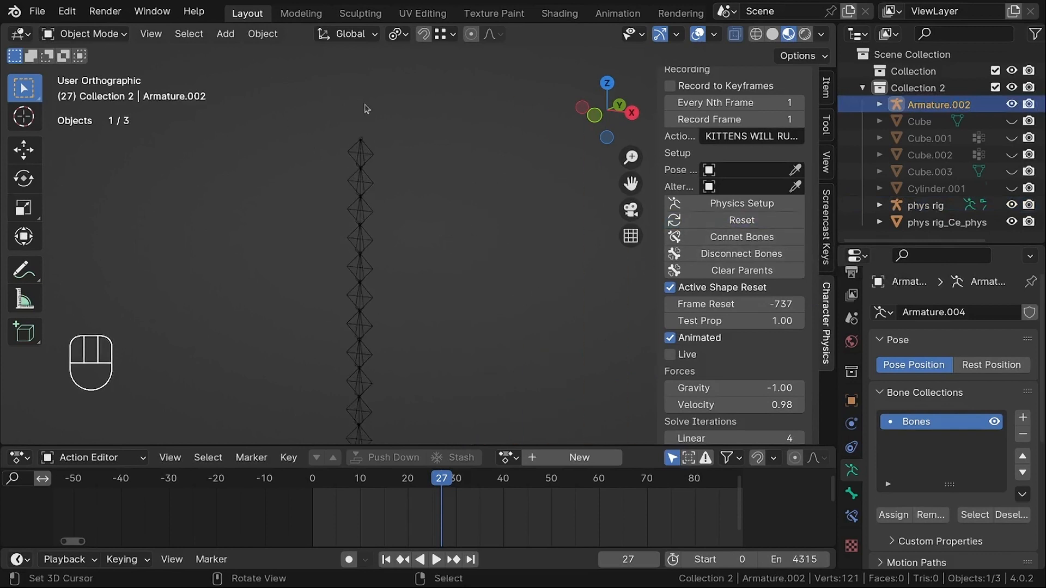
Select phys rig and set its Frame Reset value to 0.
click(363, 183)
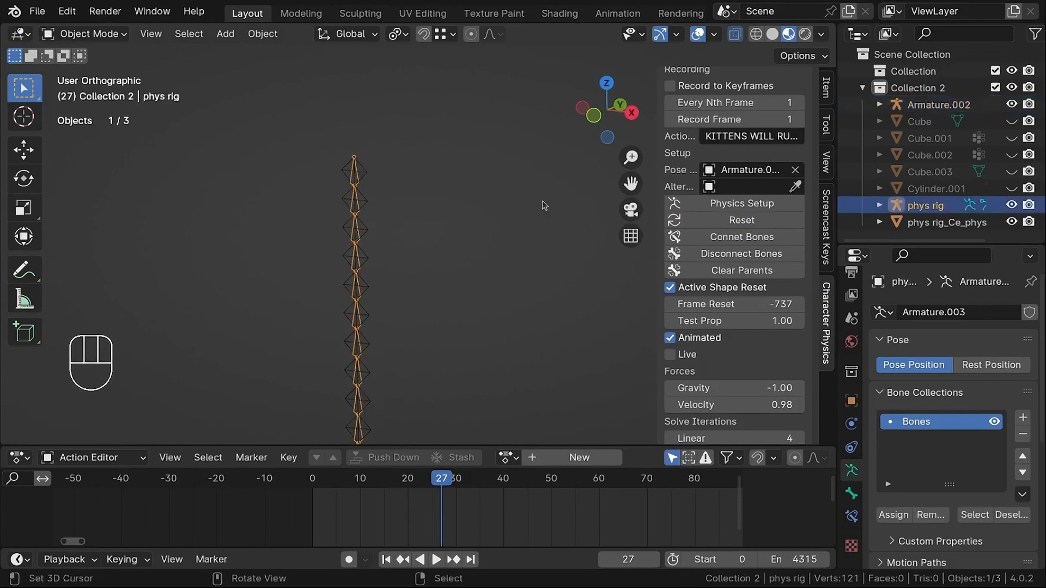
click(746, 304)
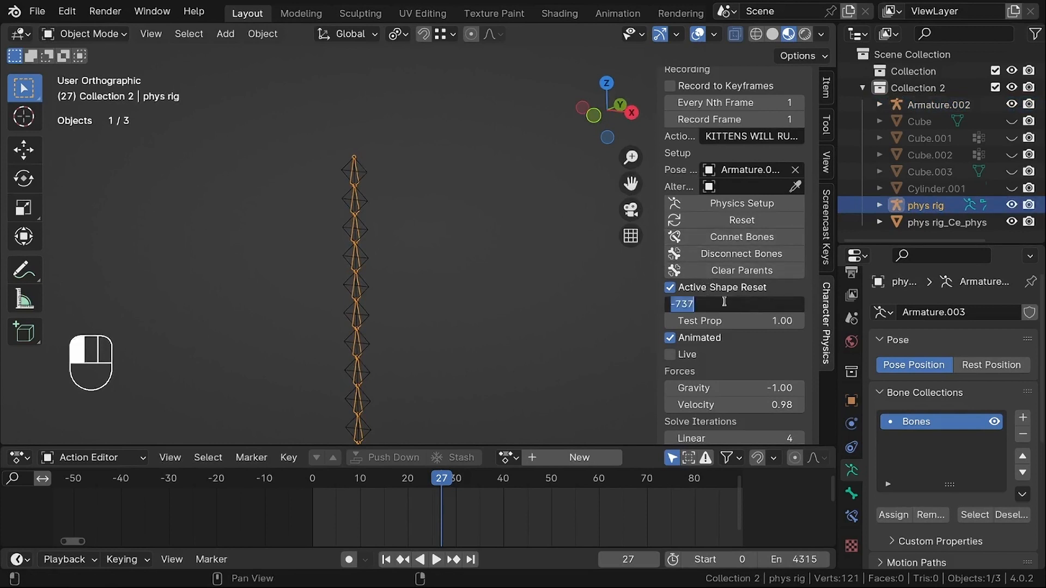
text(0)
key(Return)
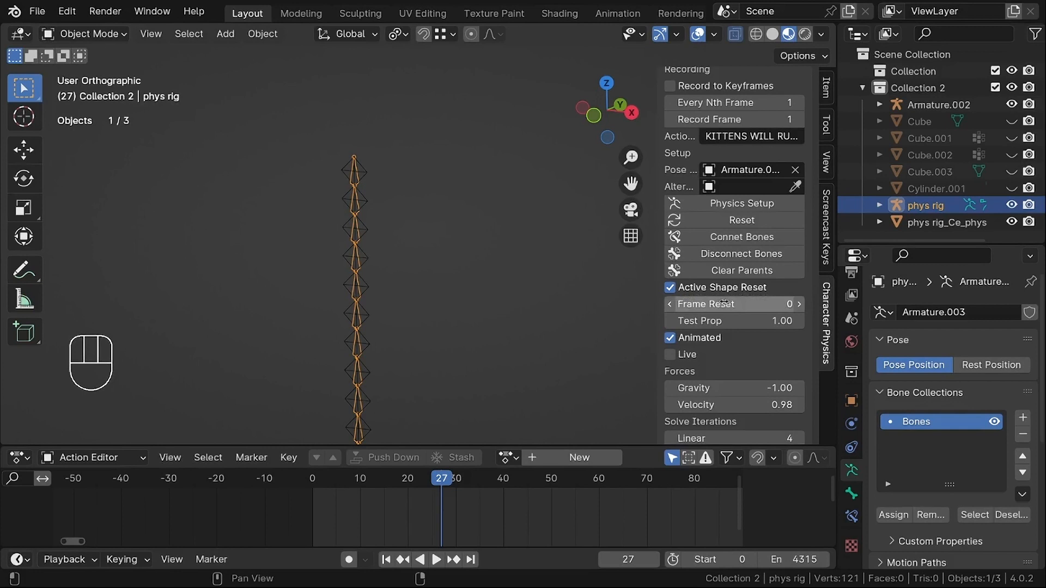
Test the reset by scrubbing to frame 0 and playing the simulation, finishing back on frame 0.
key(space)
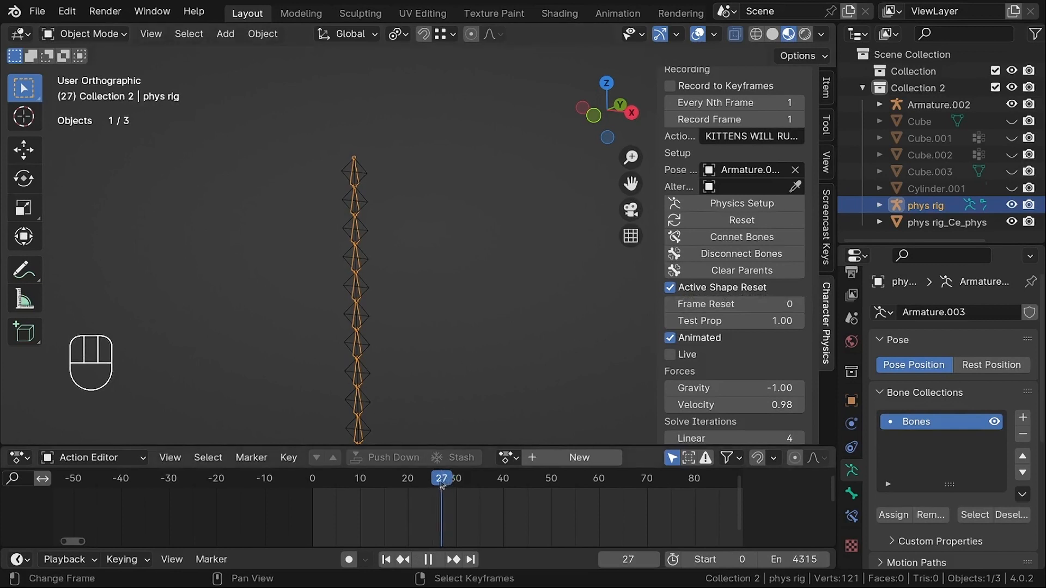
drag(441, 484, 355, 481)
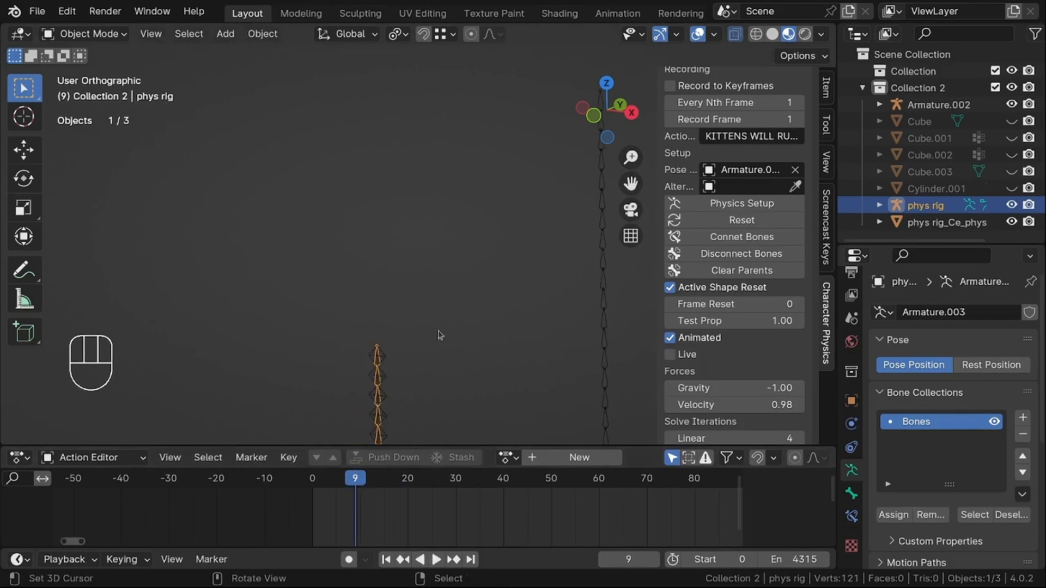
drag(358, 485, 312, 485)
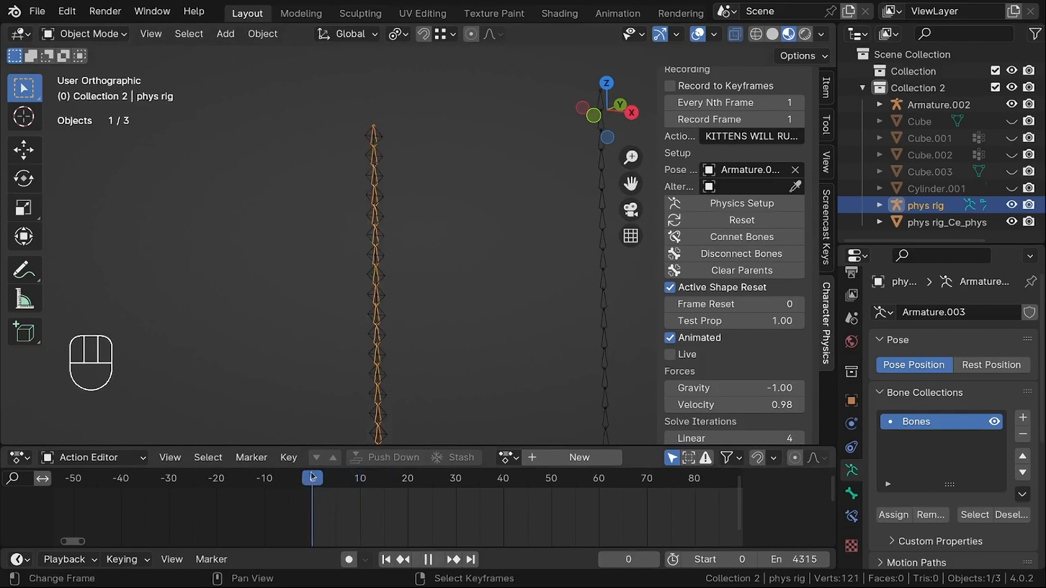
key(space)
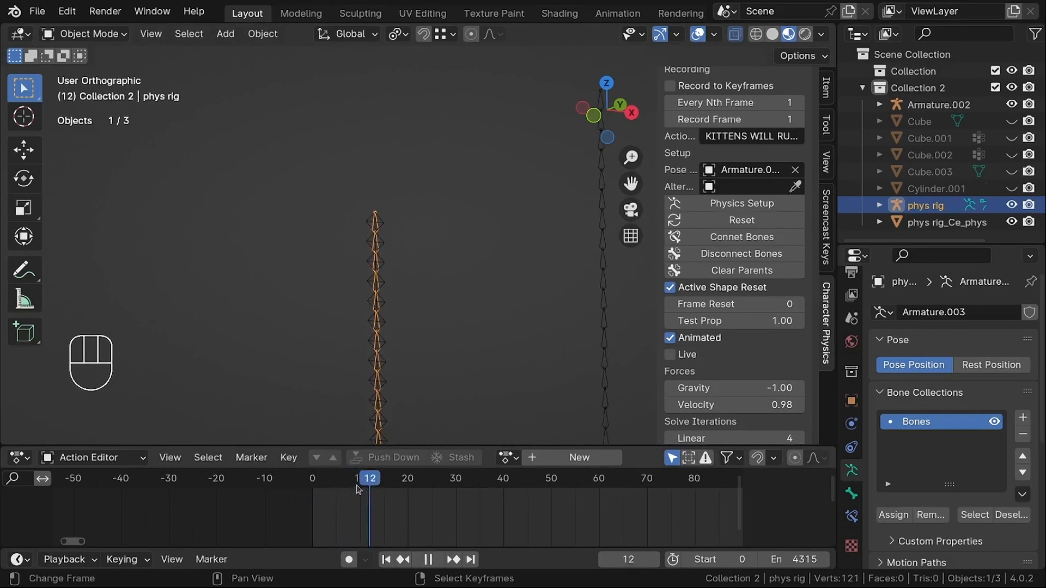
key(space)
key(shift+Left)
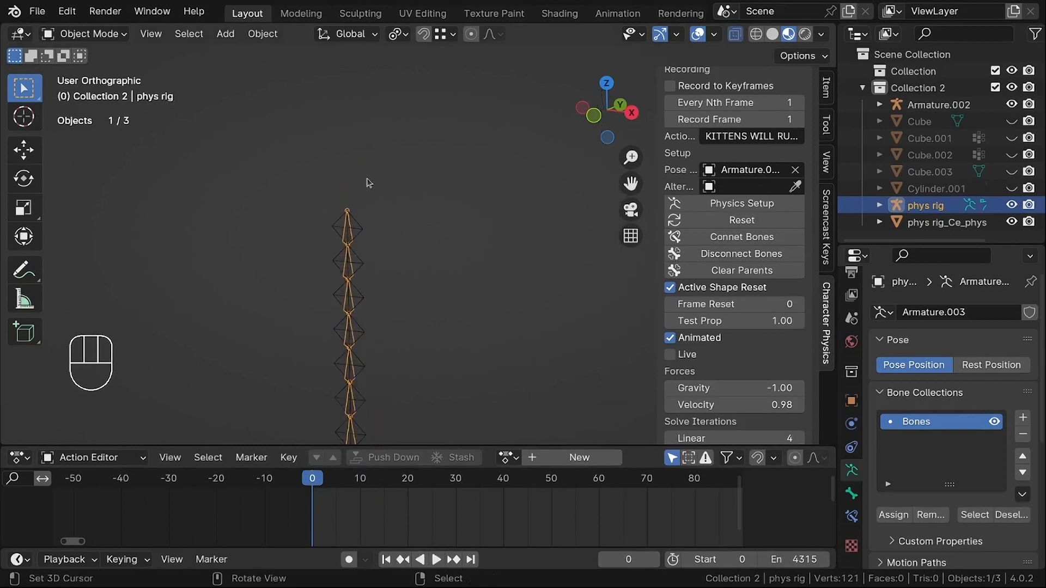
Enter Pose Mode on phys rig, select the topmost bone of the chain and bring up its Influence Targets settings.
scroll(356, 202, up, 5)
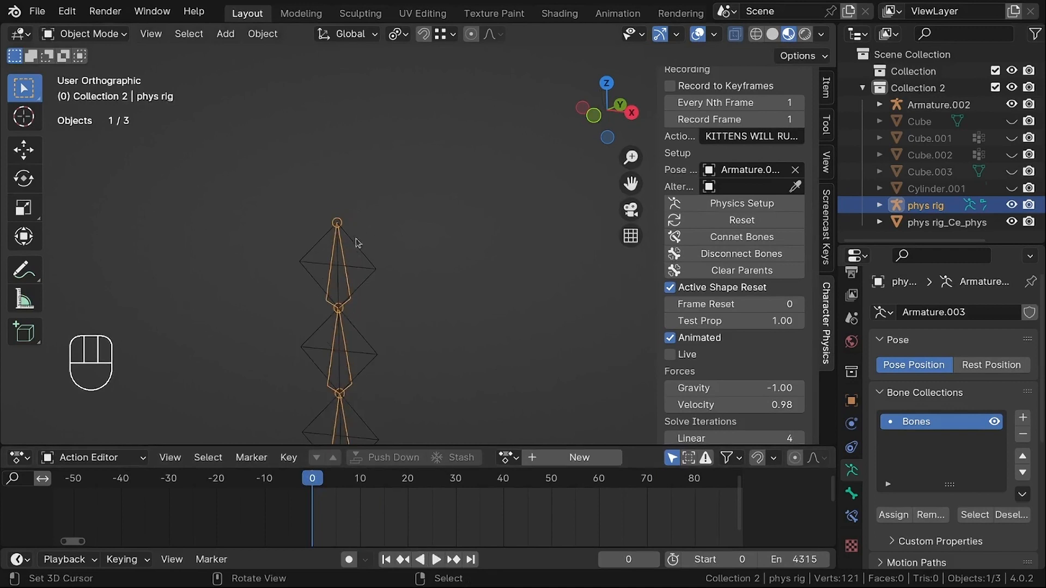
key(ctrl+Tab)
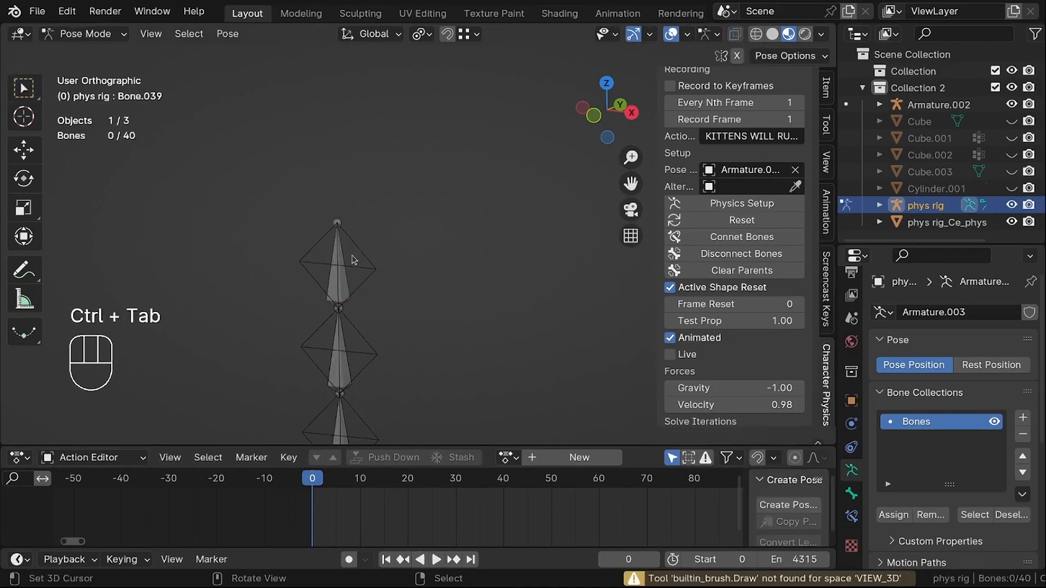
drag(344, 255, 340, 259)
scroll(360, 228, down, 2)
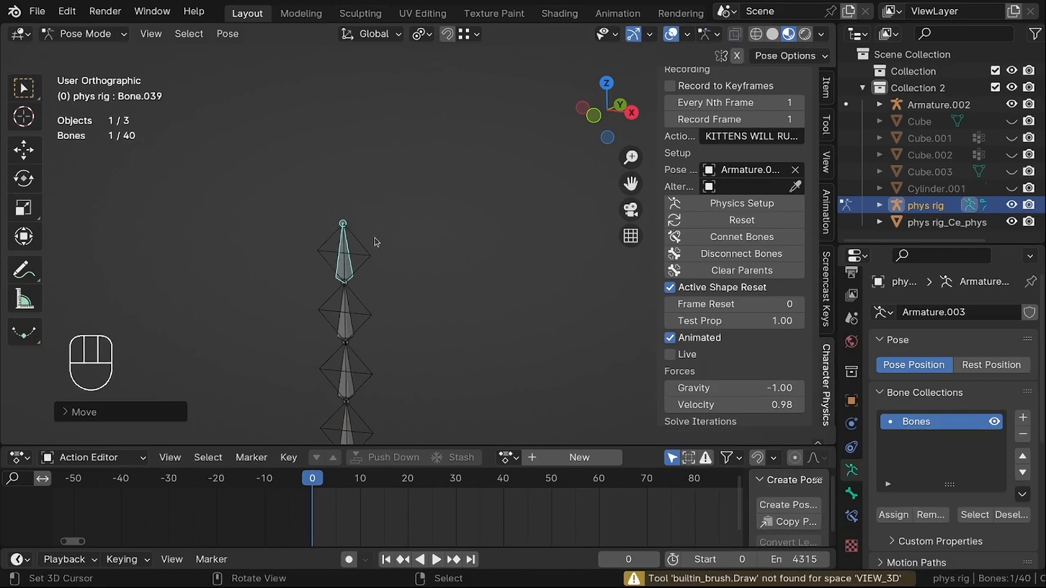
key(ctrl+Tab)
key(ctrl+Tab)
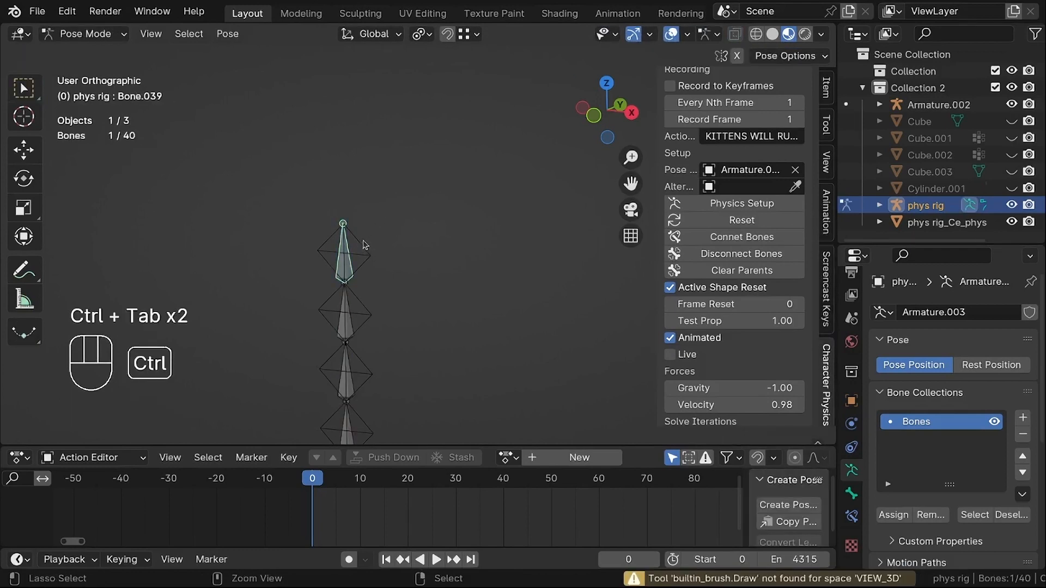
scroll(721, 247, down, 15)
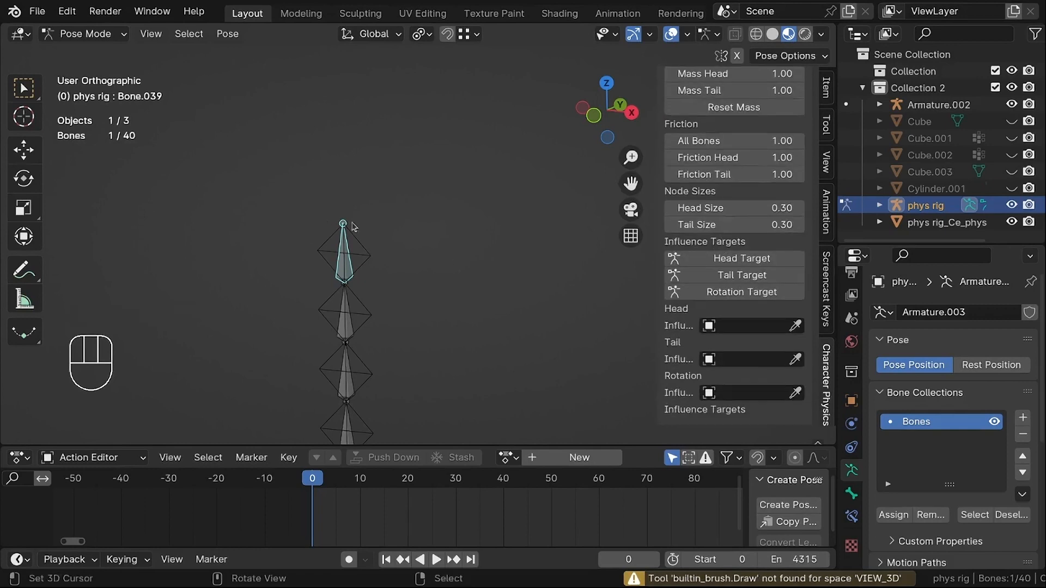
scroll(353, 226, up, 3)
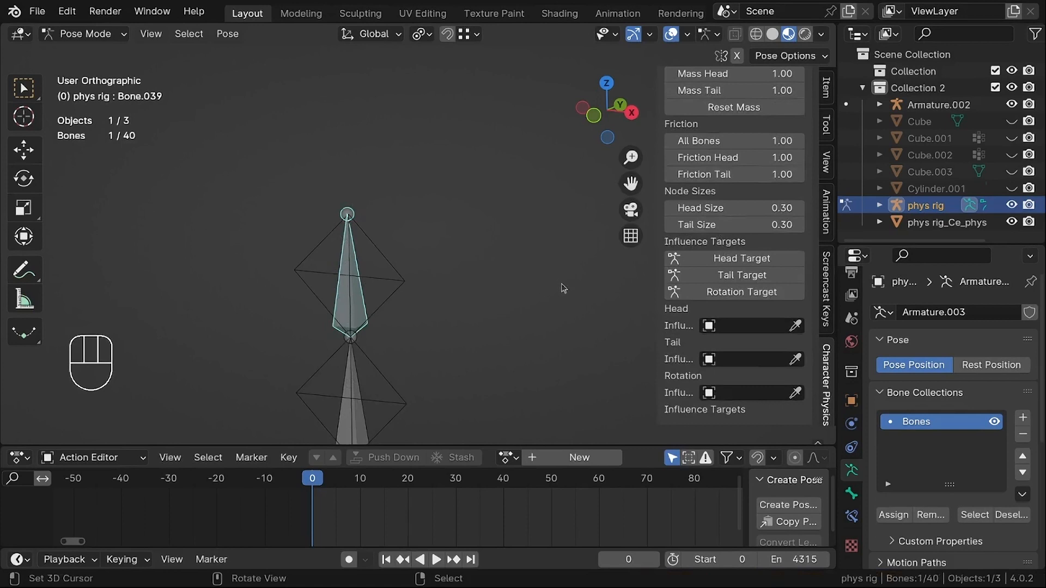
Add a Tail Target to the topmost bone of phys rig and set its Spring influence to 1.
click(752, 278)
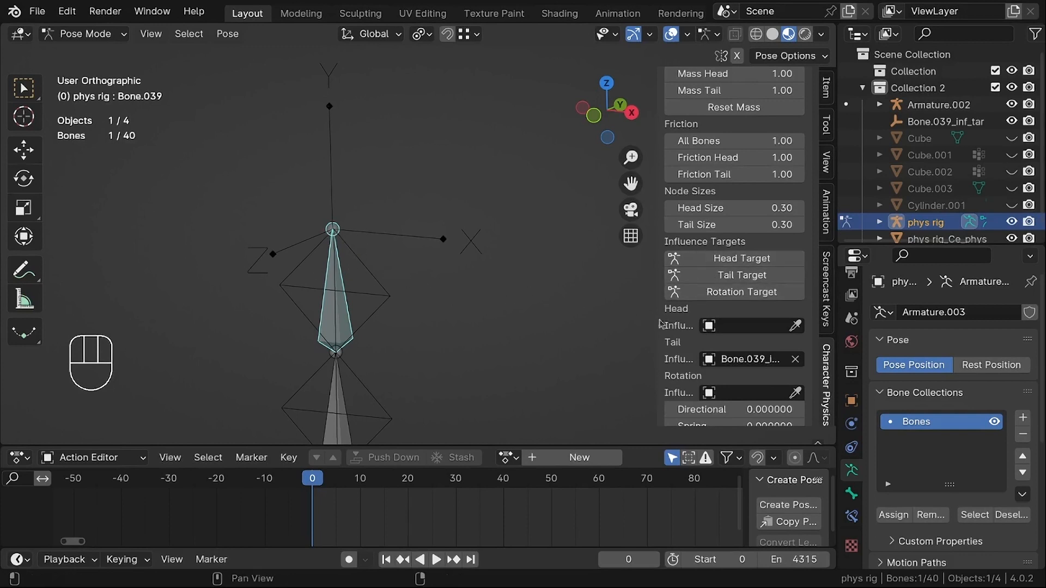
scroll(717, 315, down, 2)
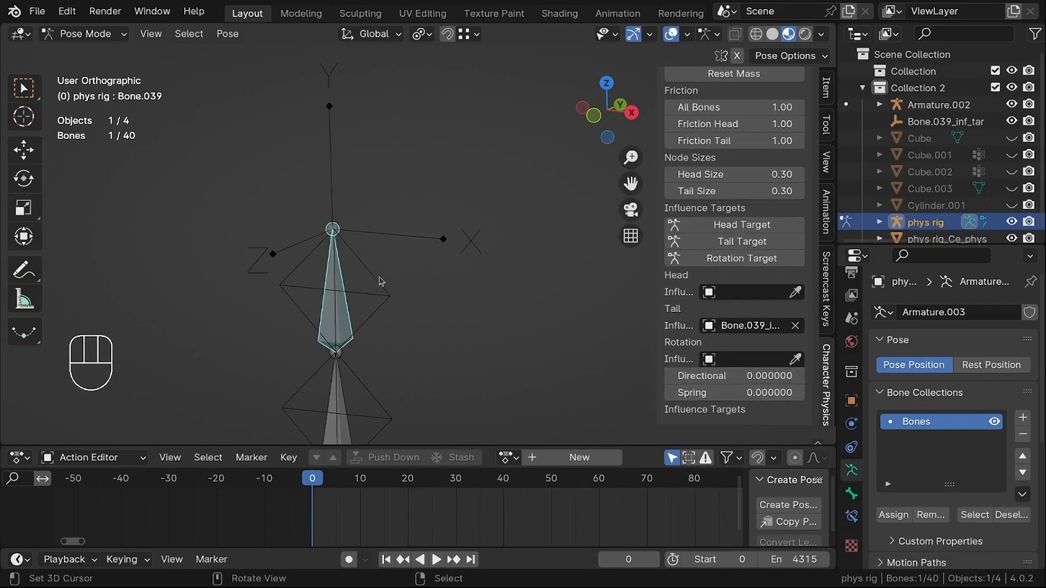
click(419, 249)
click(344, 311)
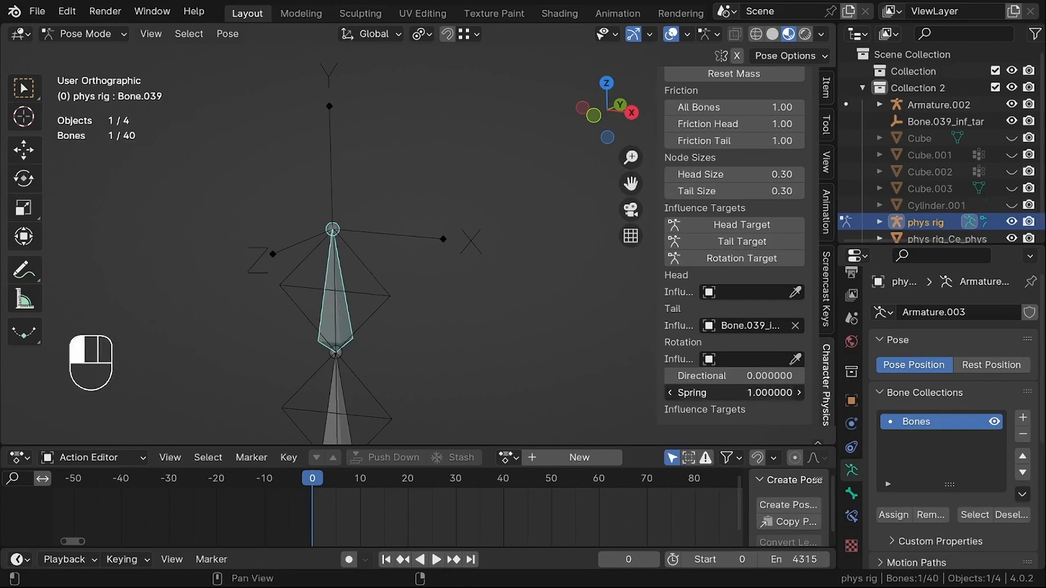
drag(729, 394, 731, 394)
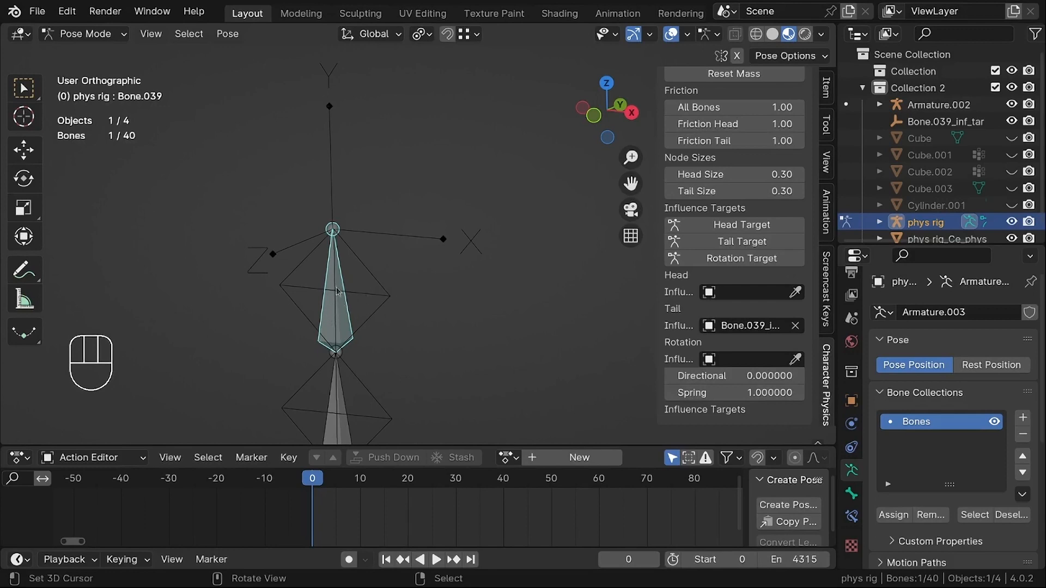
Return to Object Mode and select the tail target empty at the tip of the chain.
key(ctrl+Tab)
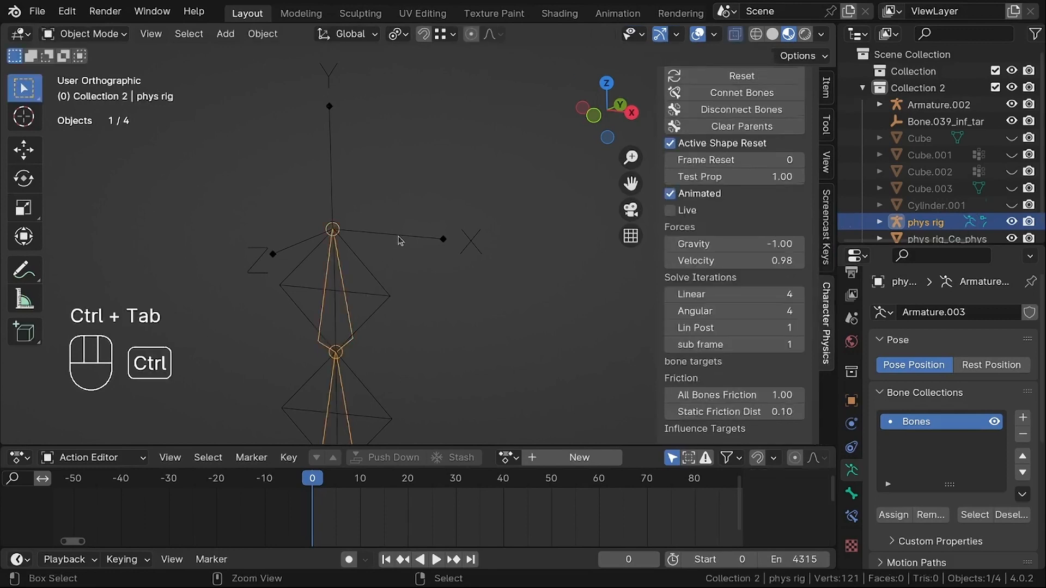
click(400, 239)
key(g)
right_click(392, 224)
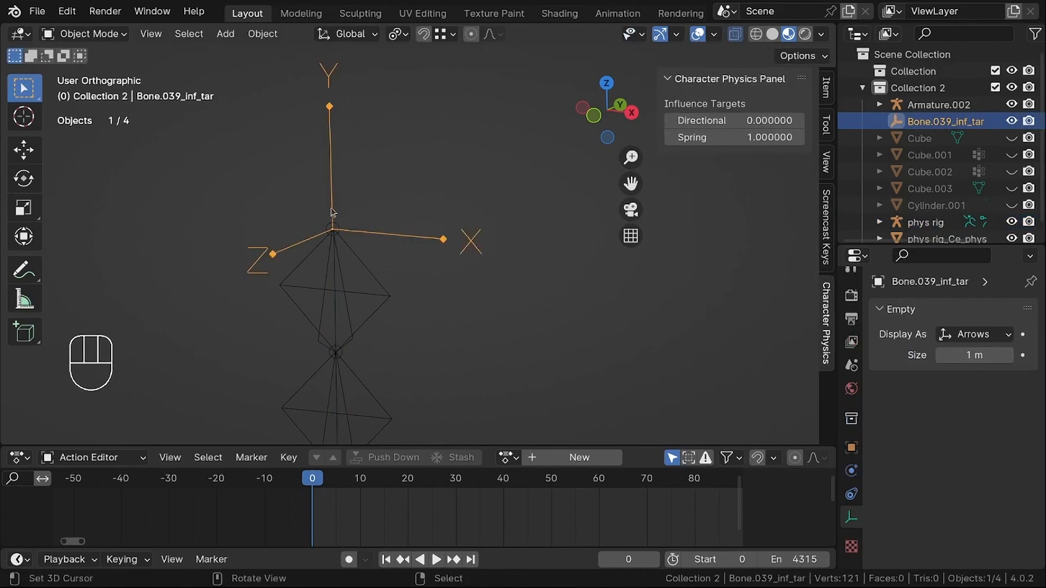
Play the simulation and swing the target empty around to test how the chain follows, cancelling each move.
scroll(333, 209, down, 4)
scroll(356, 210, up, 3)
key(shift+space)
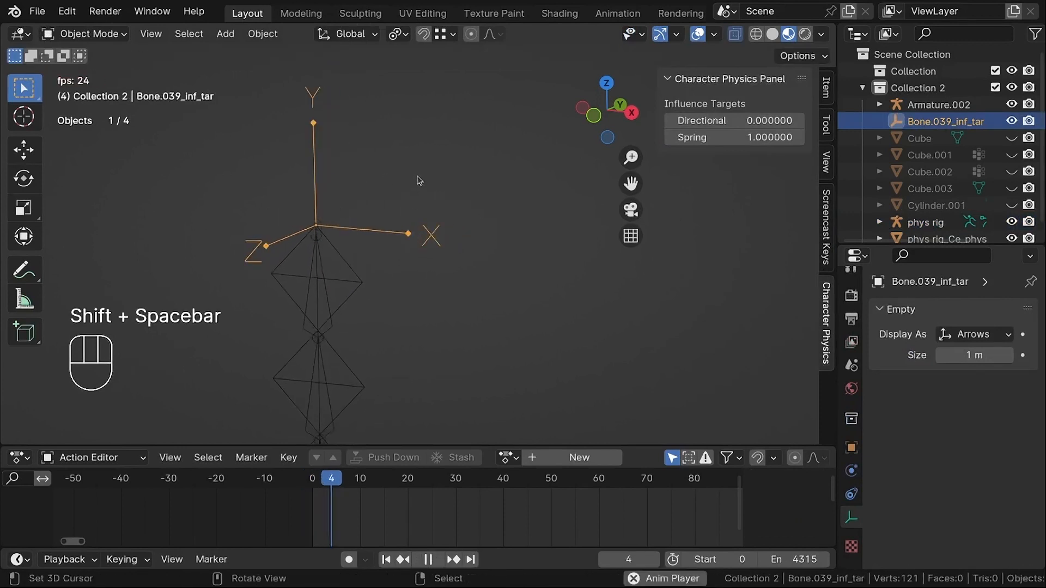
key(g)
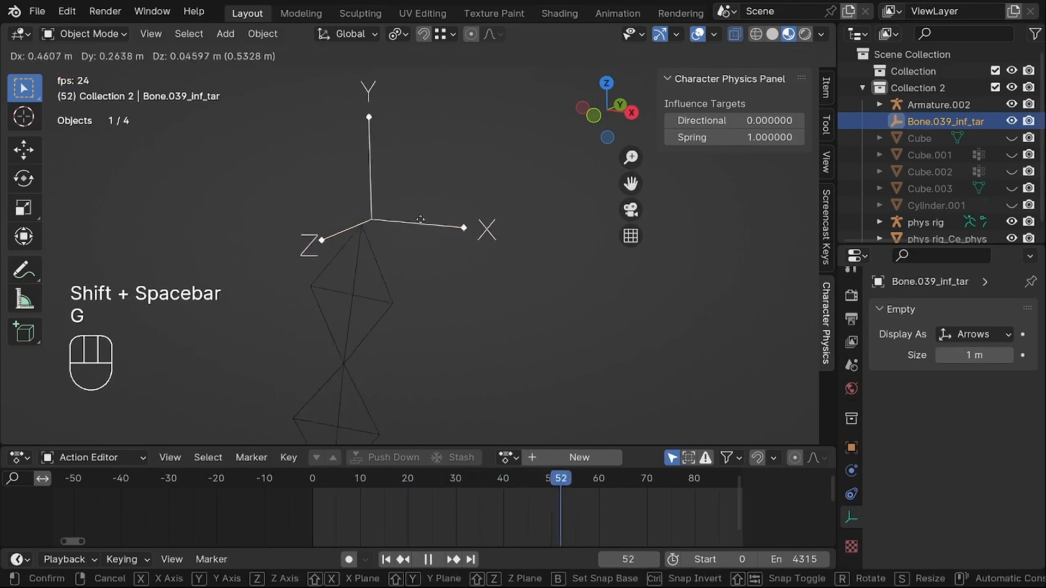
right_click(390, 199)
key(g)
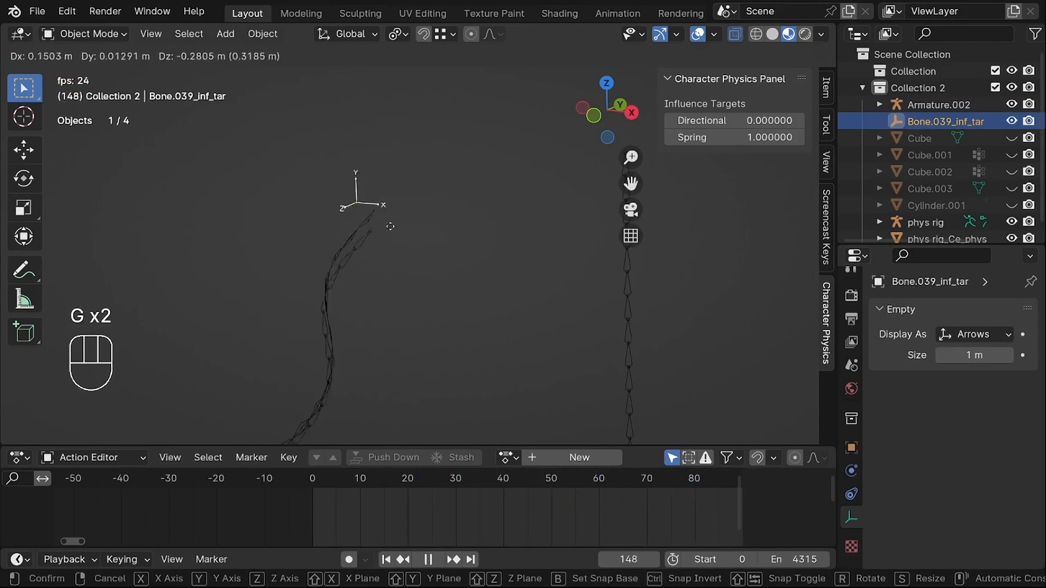
right_click(356, 221)
scroll(354, 218, up, 6)
key(g)
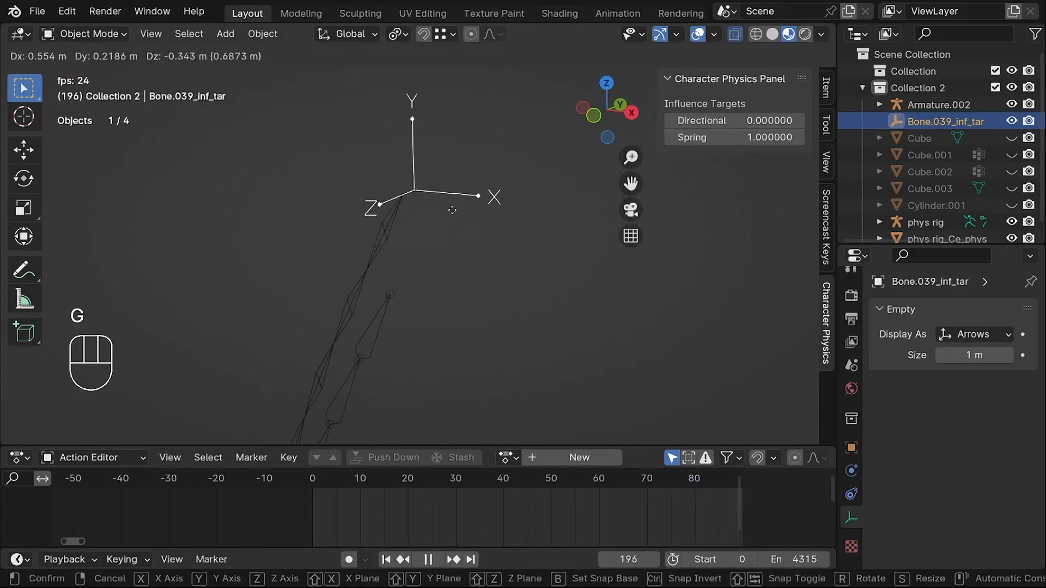
right_click(377, 188)
scroll(380, 191, down, 4)
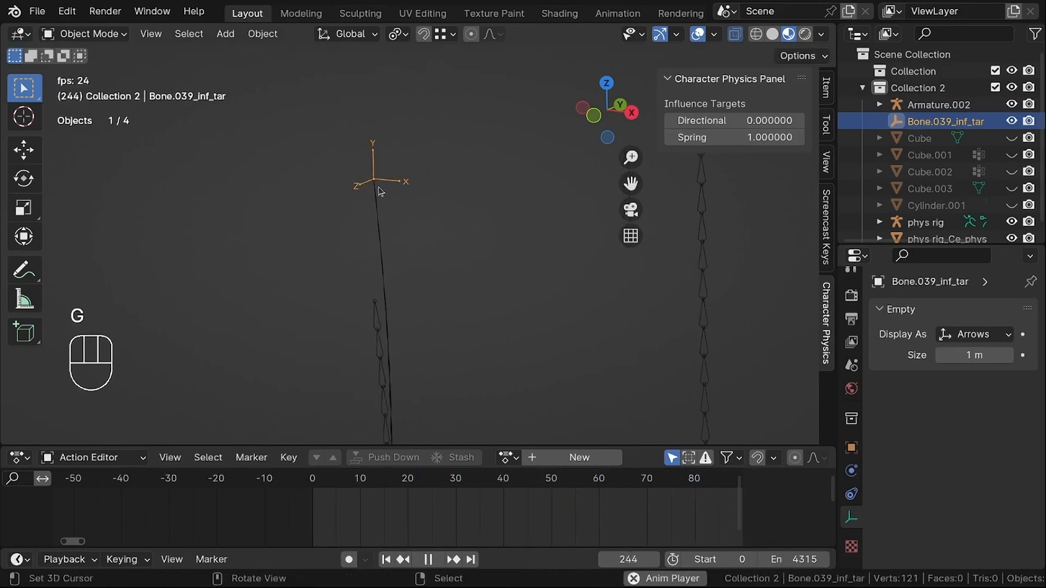
scroll(374, 316, up, 4)
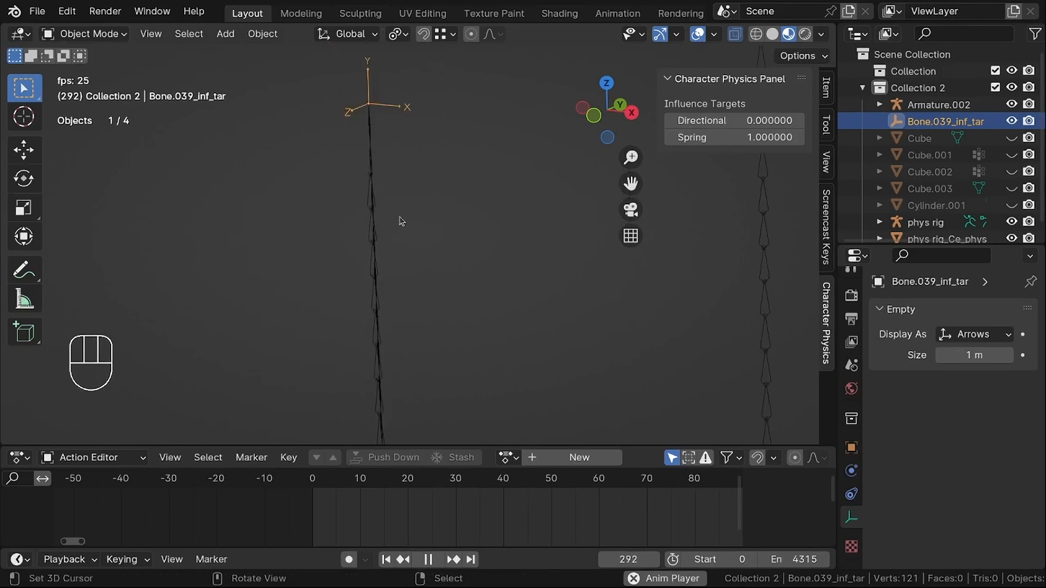
Select the phys rig armature while the simulation keeps playing.
mouse_move(409, 231)
middle_down()
mouse_move(451, 229)
mouse_move(409, 220)
middle_up()
scroll(410, 221, up, 1)
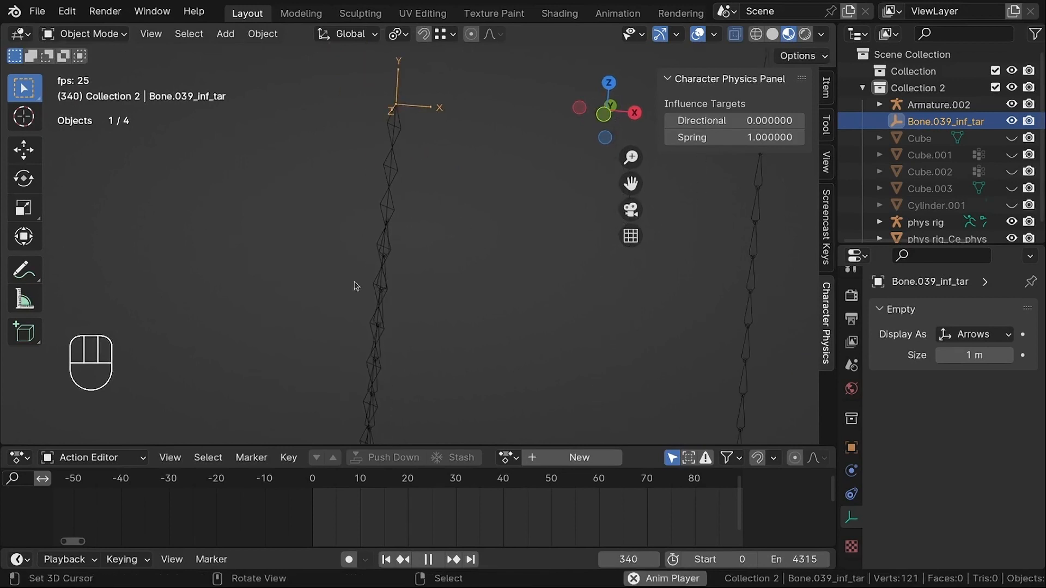
scroll(390, 248, up, 3)
click(410, 193)
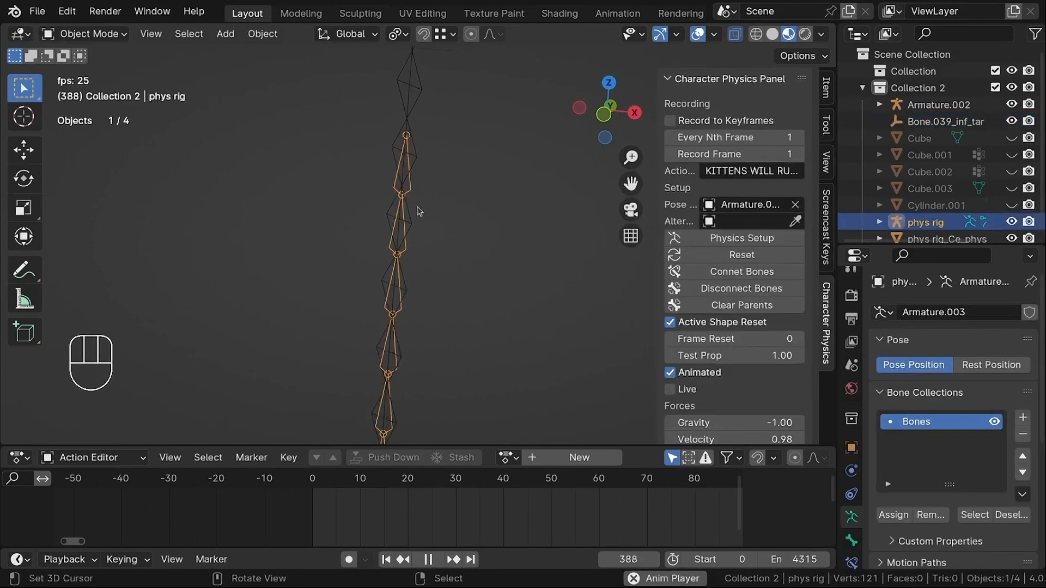
Try to move an upper bone of phys rig in Edit Mode, cancel the move and return to Object Mode.
key(Tab)
key(g)
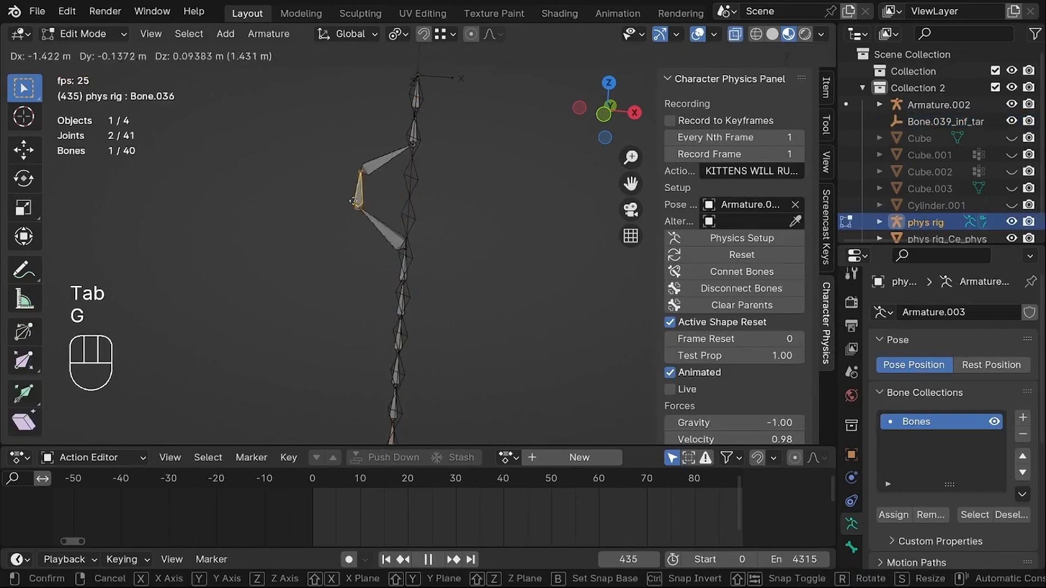
right_click(409, 218)
key(Tab)
Examine how closely the top bones of phys rig follow the physics mesh and the target empty during playback.
scroll(408, 217, up, 5)
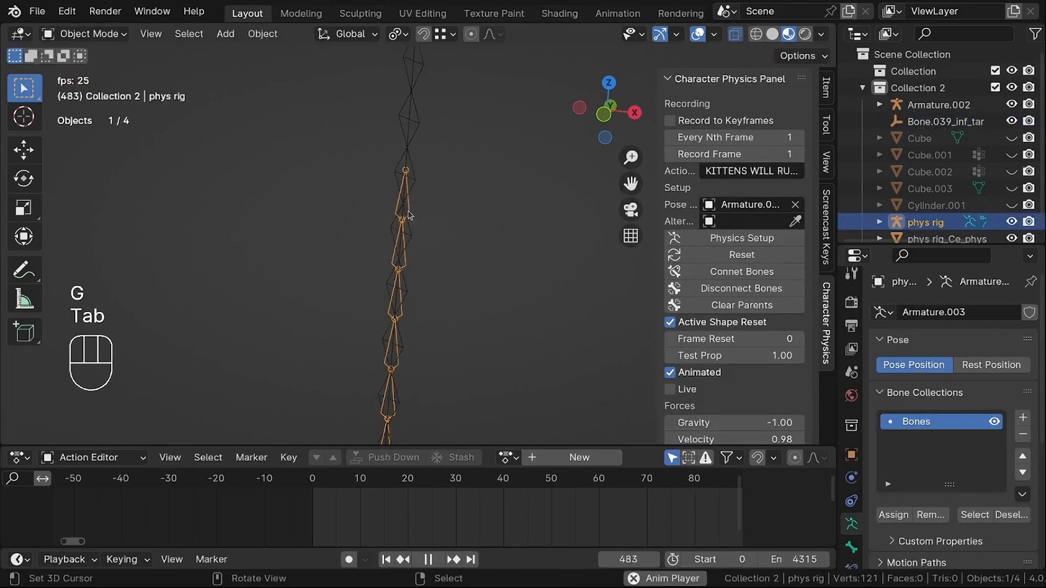
scroll(354, 216, down, 2)
shift+middle_drag(375, 193, 368, 202)
middle_drag(453, 185, 400, 164)
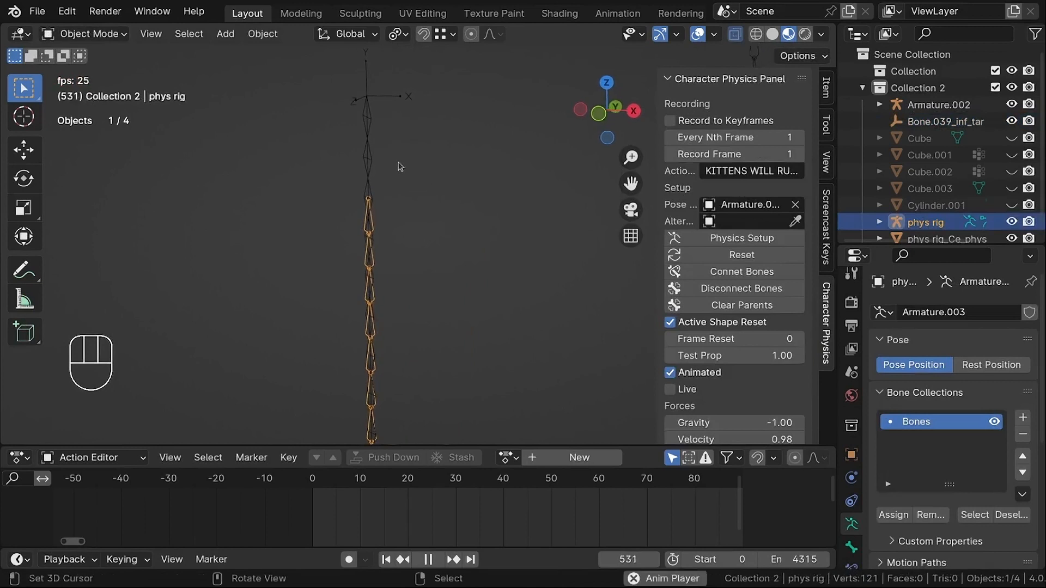
scroll(370, 208, up, 3)
middle_drag(364, 300, 405, 305)
mouse_move(364, 262)
shift+middle_down()
mouse_move(299, 327)
mouse_move(370, 267)
shift+middle_up()
scroll(305, 322, down, 2)
scroll(327, 313, up, 3)
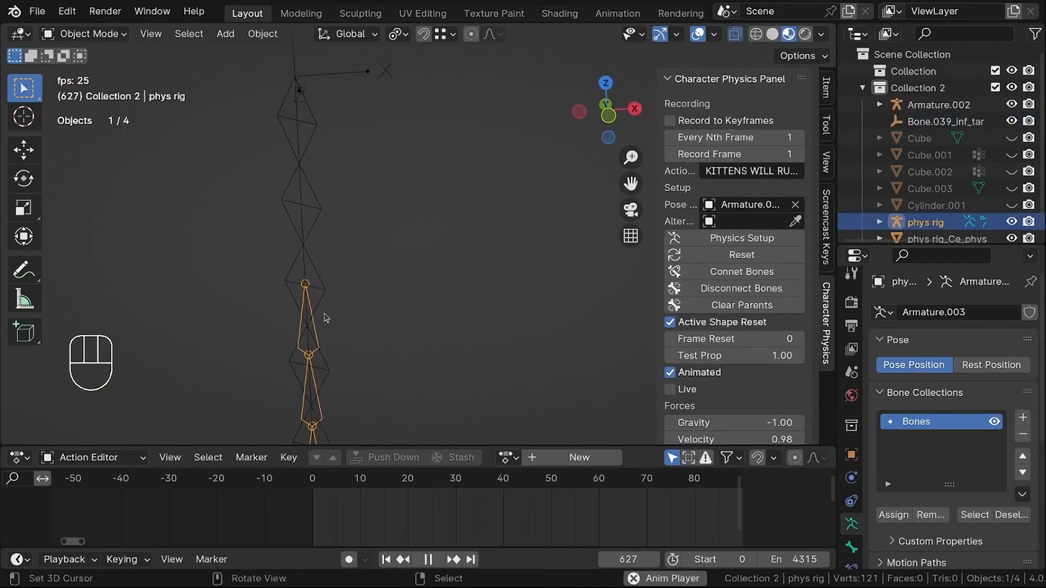
Set the Linear solve iterations of phys rig to 80.
scroll(729, 308, down, 5)
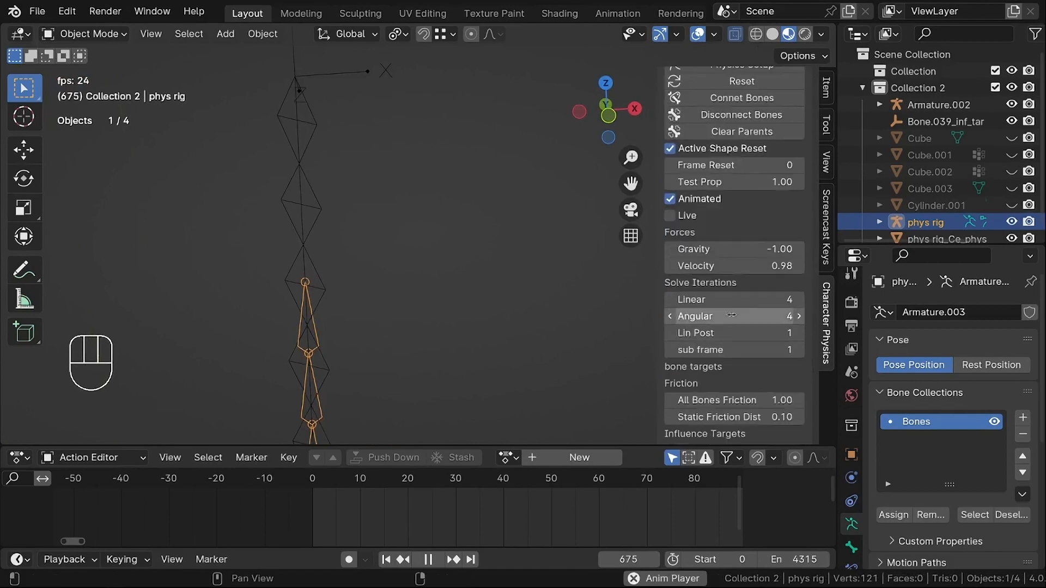
click(734, 295)
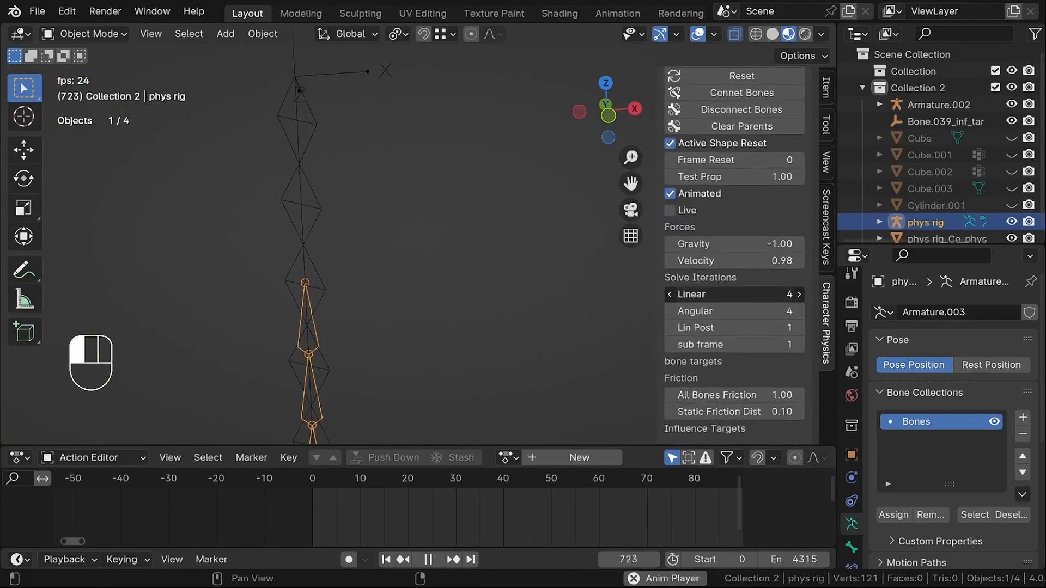
drag(733, 296, 807, 296)
Select the target empty and test the stiffer chain by moving it during playback, cancelling the move.
click(297, 79)
key(g)
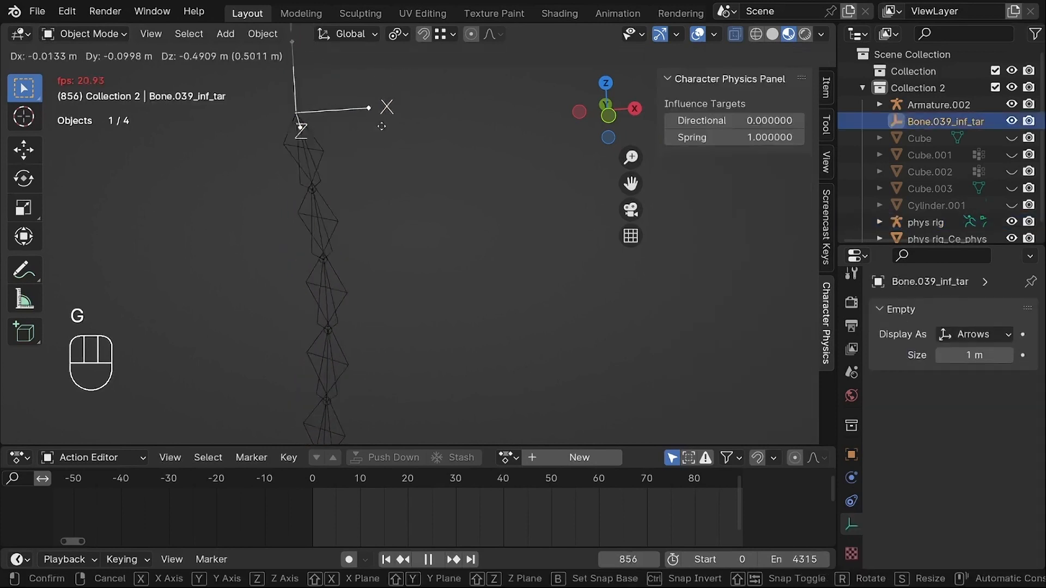
right_click(382, 132)
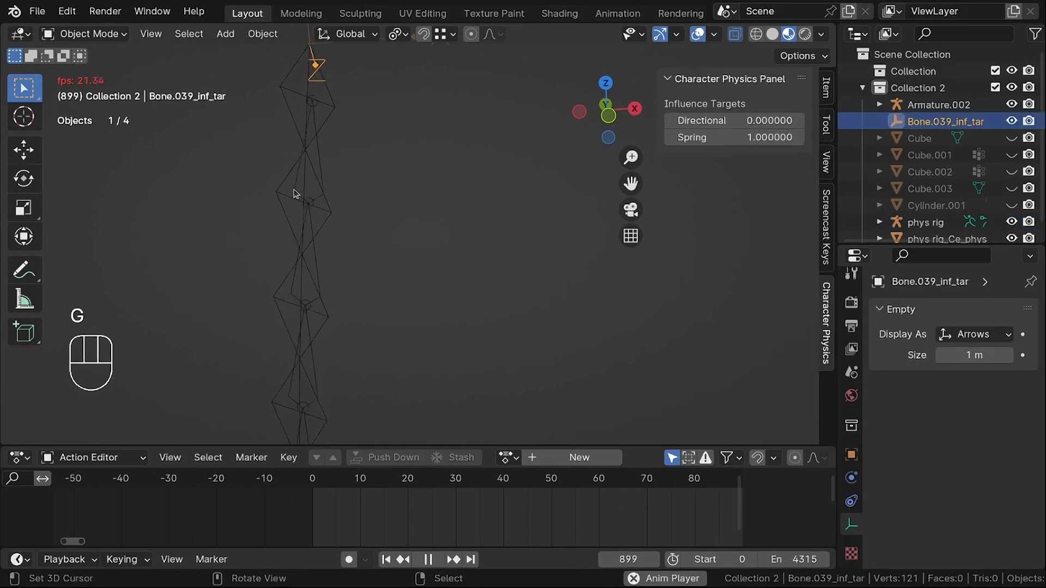
Select phys rig and clear the parents of its bones with the Character Physics add-on.
click(307, 175)
click(306, 175)
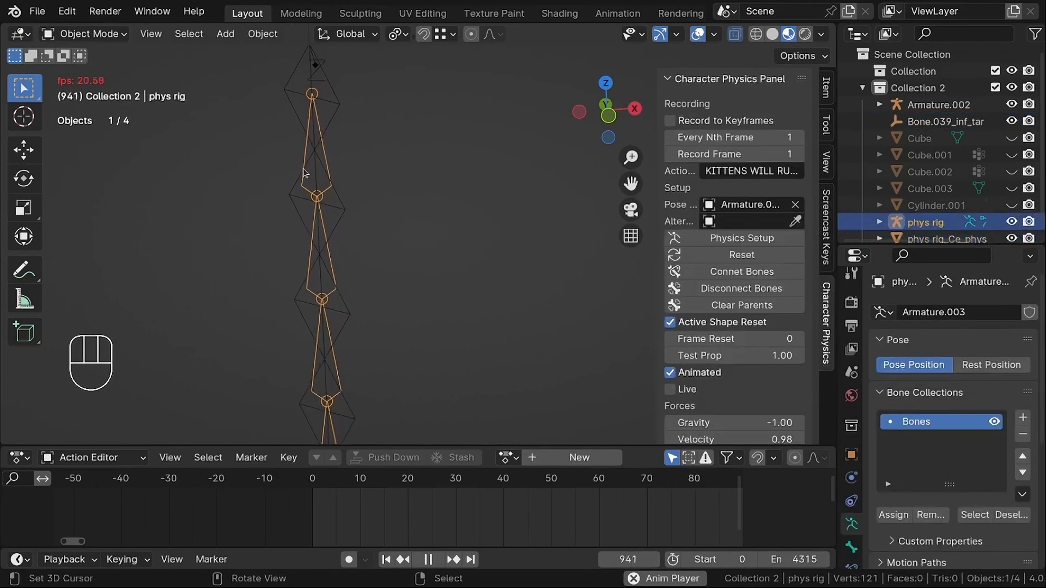
scroll(732, 250, down, 3)
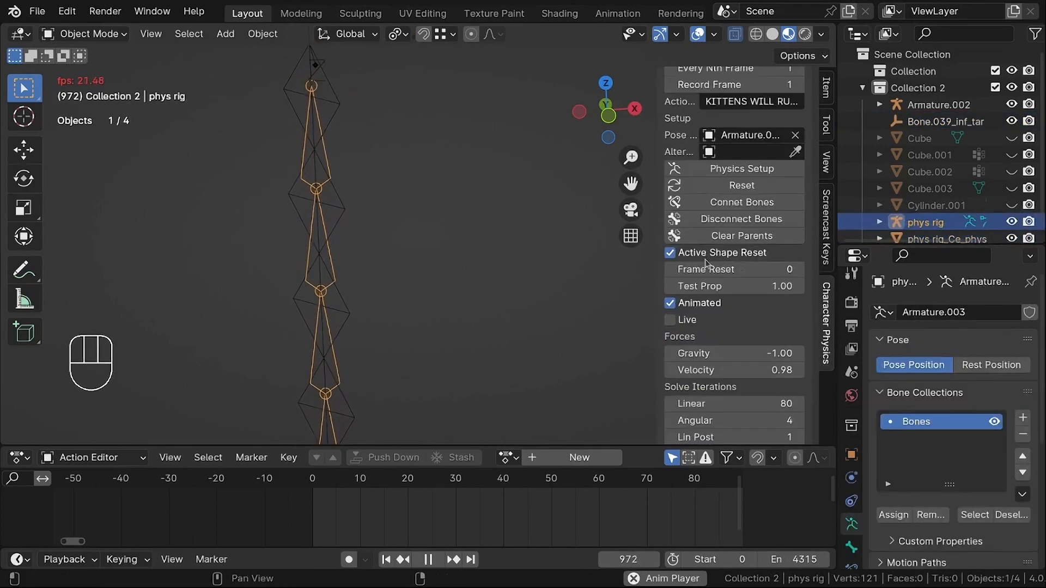
click(729, 237)
Move the target empty during playback and examine how the unparented bones line up with the physics mesh, cancelling each move.
click(360, 133)
key(g)
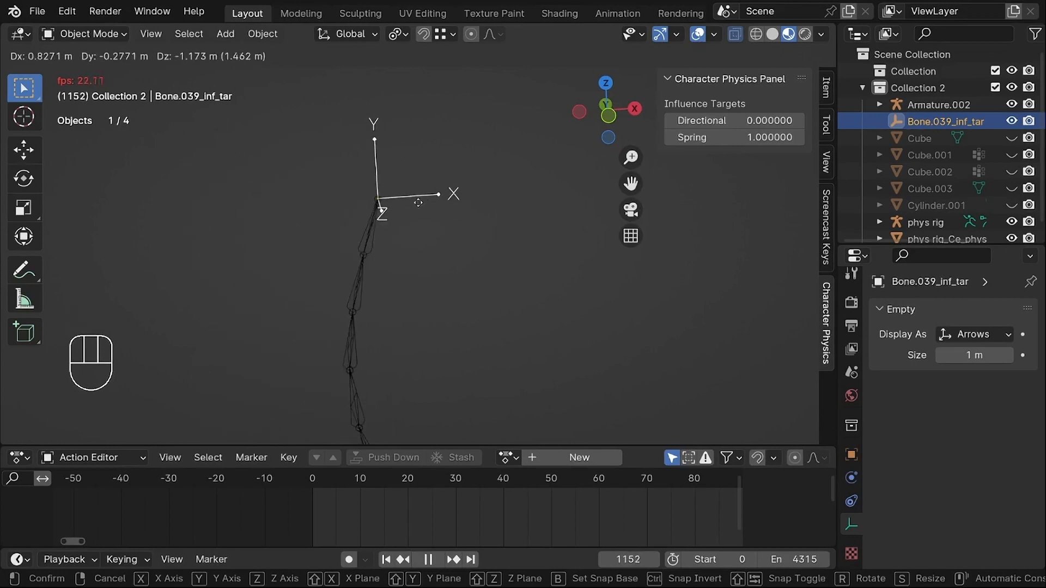
right_click(425, 178)
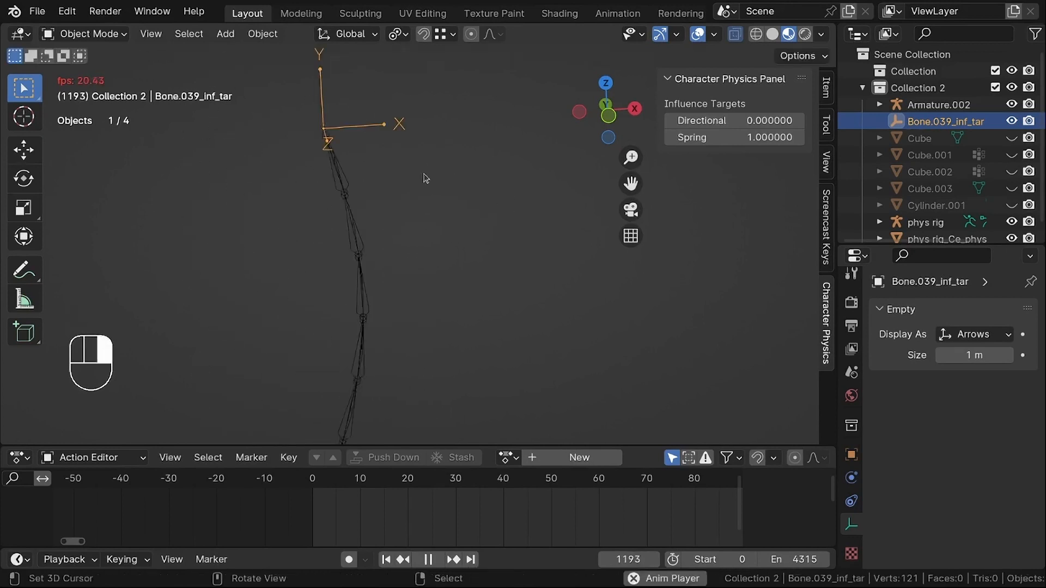
scroll(312, 206, down, 7)
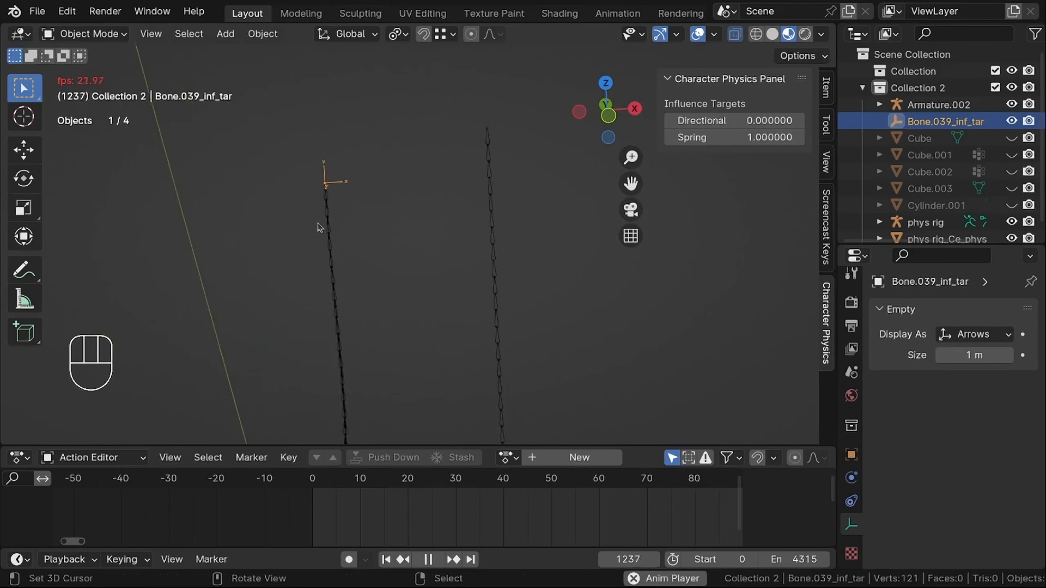
scroll(358, 180, up, 6)
scroll(382, 218, up, 5)
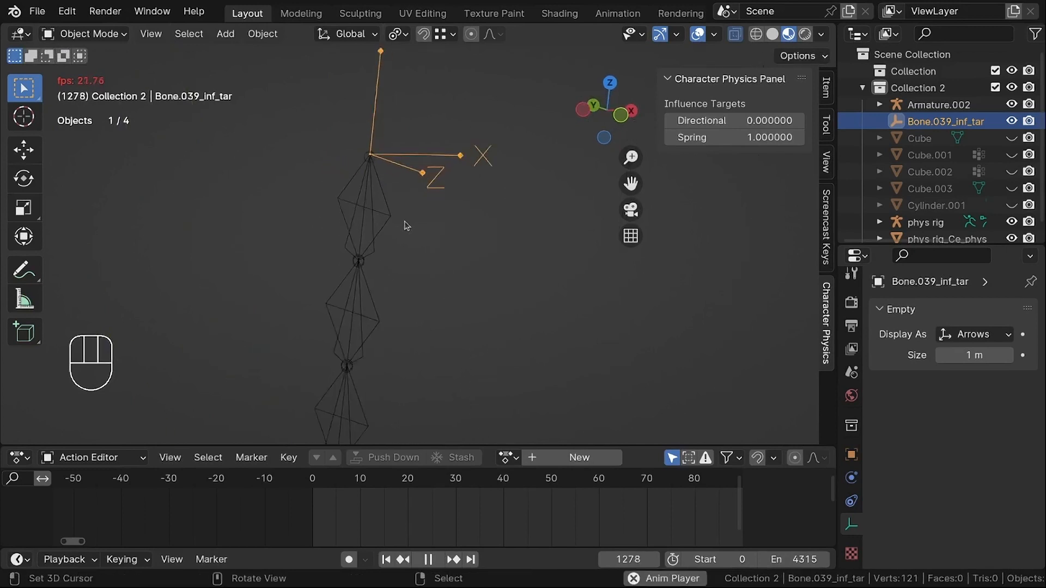
scroll(306, 191, down, 6)
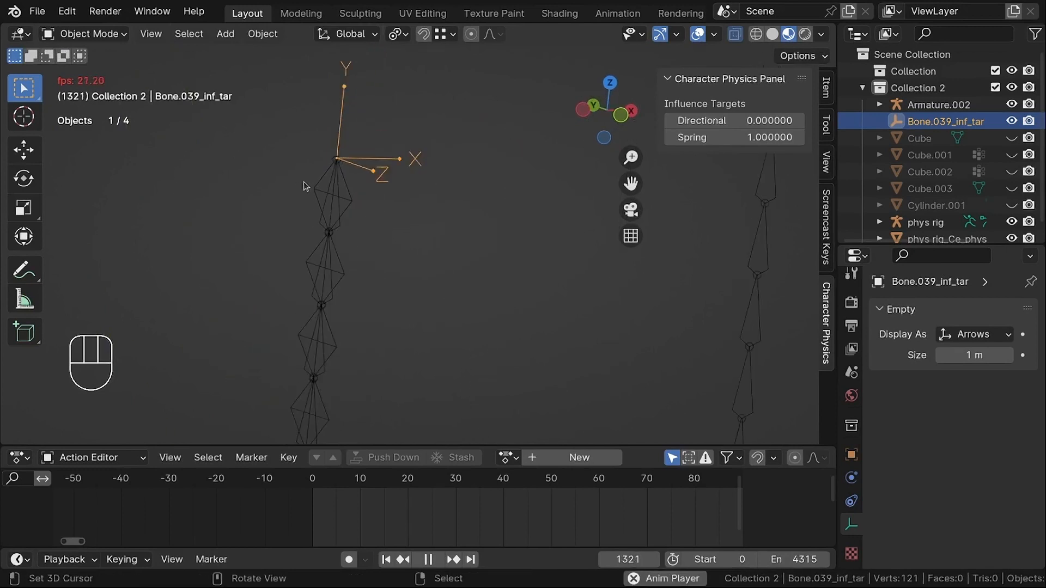
key(g)
right_click(383, 224)
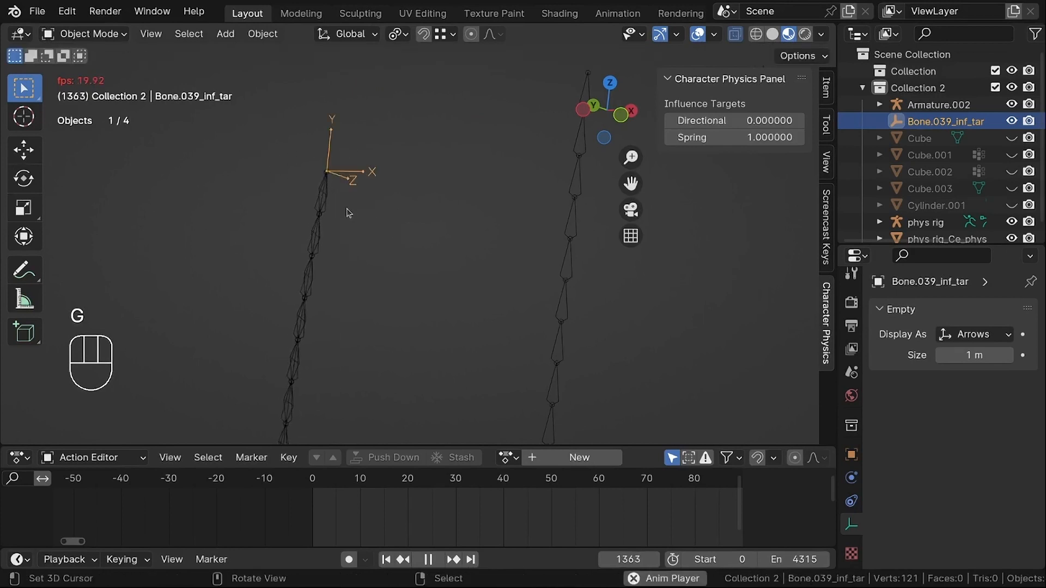
scroll(344, 211, down, 3)
middle_drag(357, 273, 372, 272)
scroll(365, 215, up, 7)
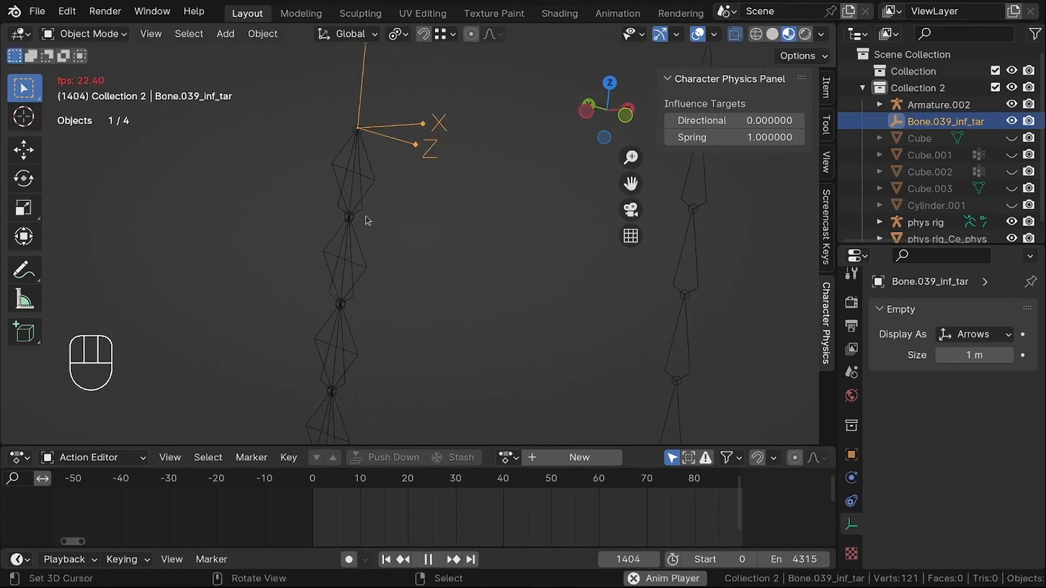
scroll(322, 150, down, 3)
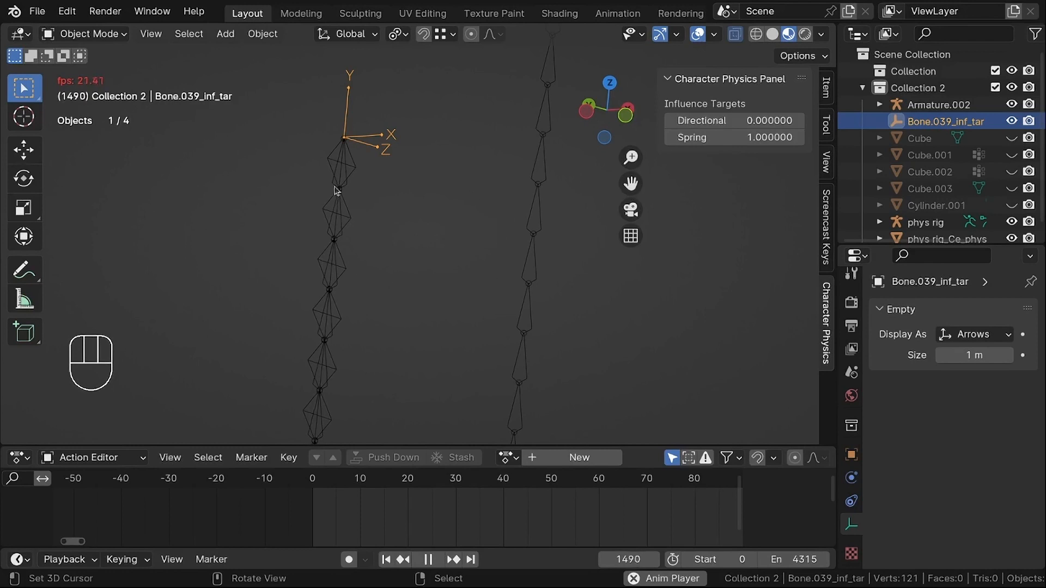
scroll(338, 185, up, 3)
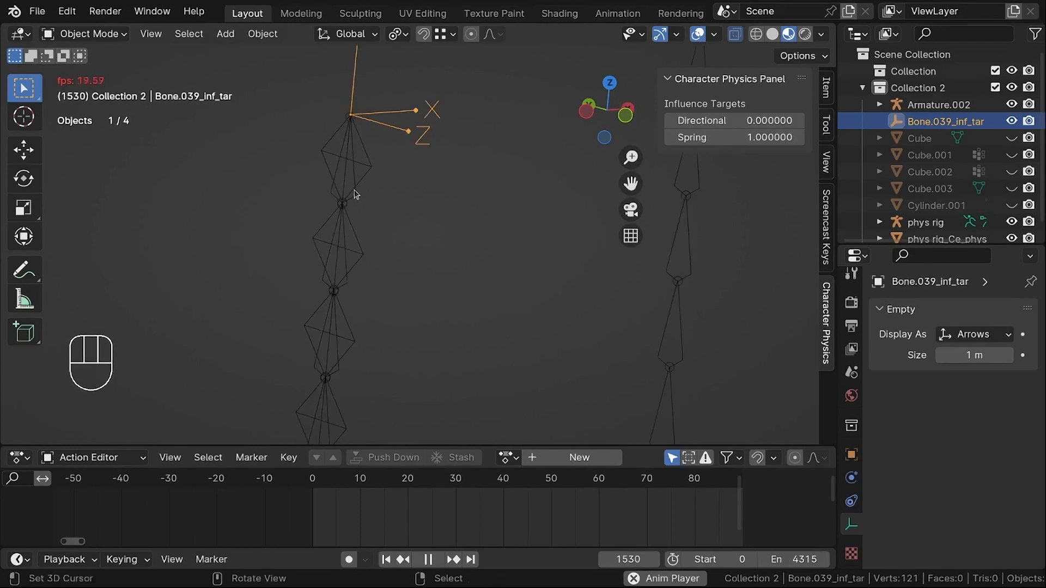
Select the phys rig armature again in Object Mode.
click(353, 188)
click(354, 188)
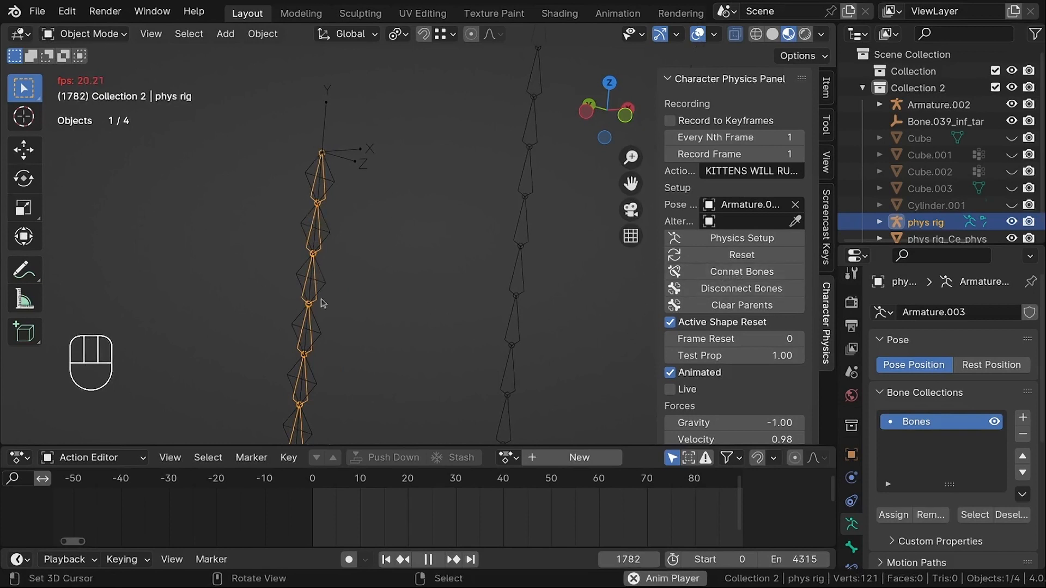
scroll(346, 140, down, 6)
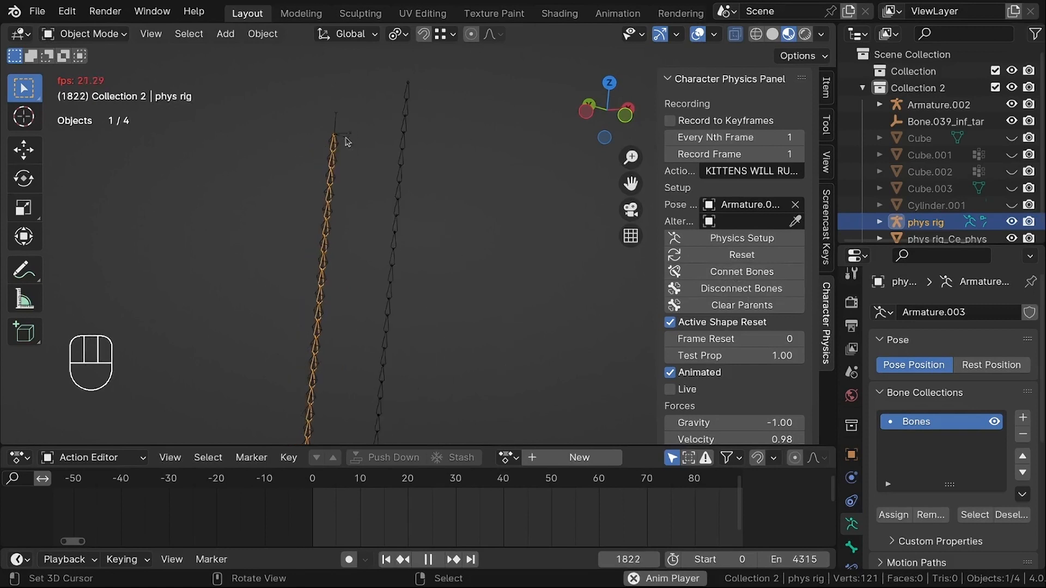
Examine how the phys rig bones follow the physics mesh near the chain's top, then trial-move the target empty during playback, cancelling the move.
scroll(339, 140, up, 7)
mouse_move(360, 158)
middle_down()
mouse_move(378, 164)
mouse_move(354, 168)
middle_up()
scroll(330, 170, up, 2)
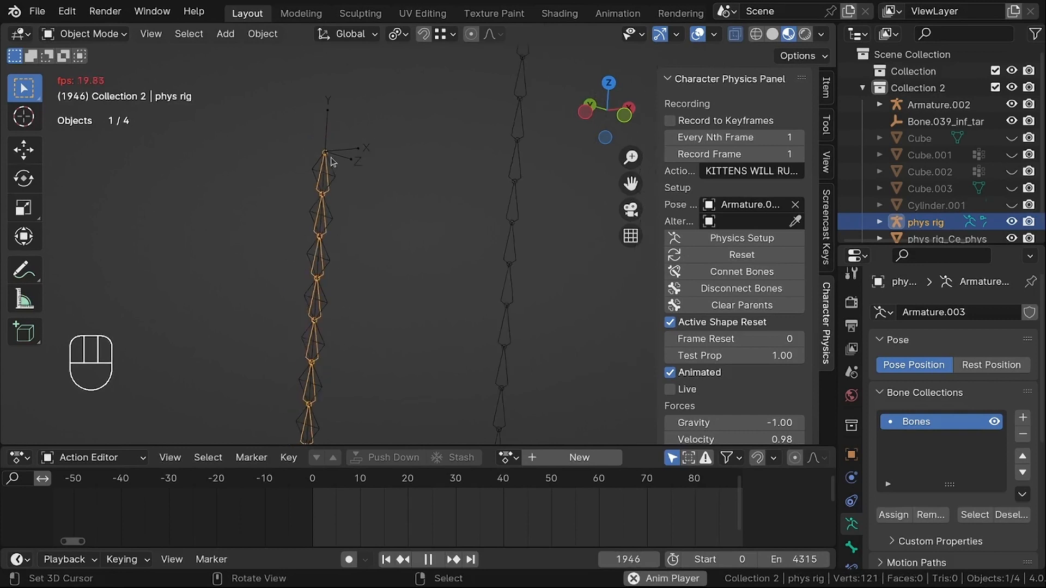
scroll(335, 188, down, 5)
scroll(326, 185, up, 3)
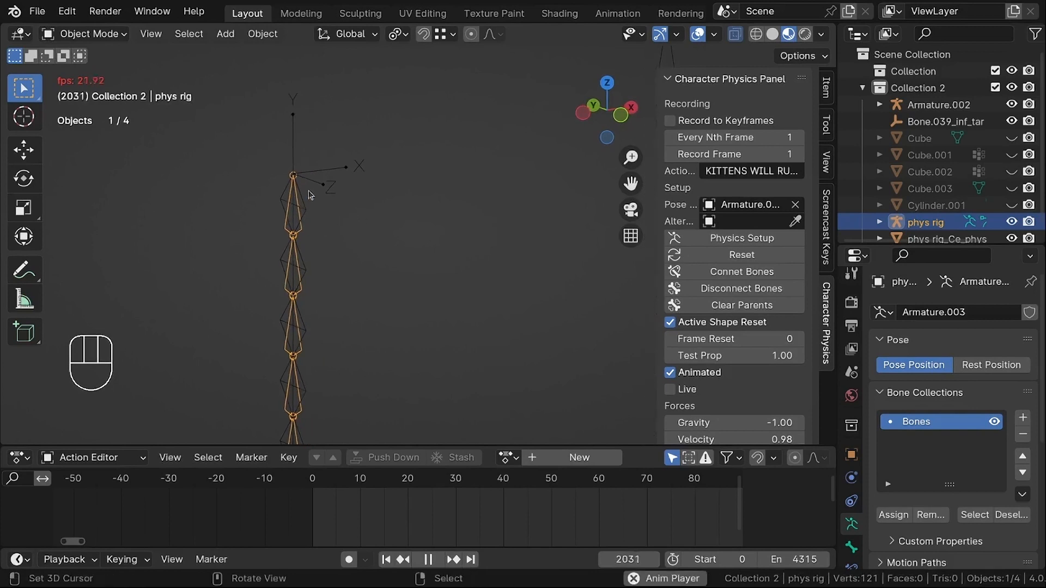
scroll(284, 176, up, 2)
scroll(341, 152, down, 3)
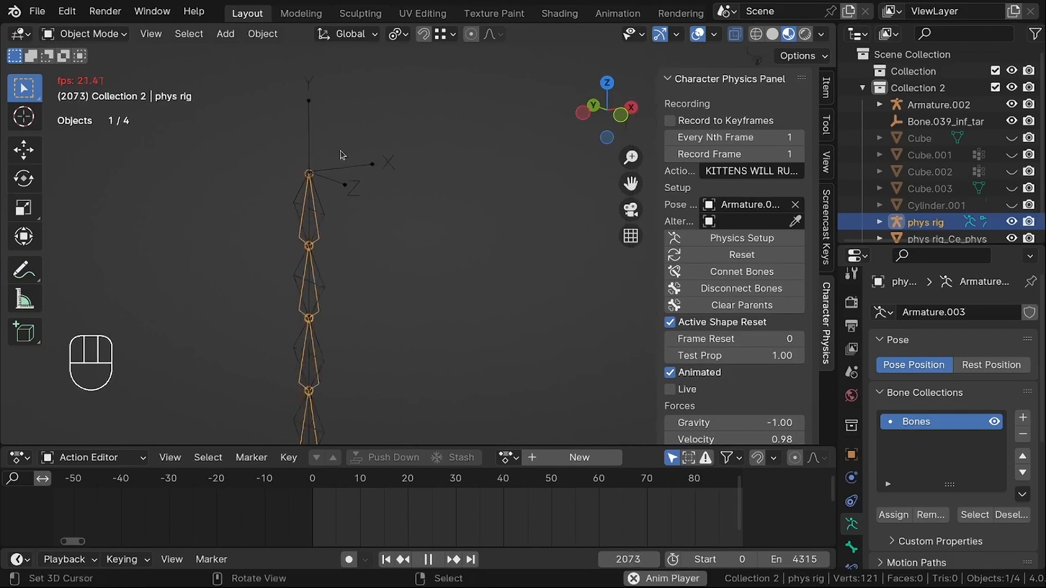
right_click(337, 173)
key(g)
right_click(365, 181)
scroll(366, 181, down, 4)
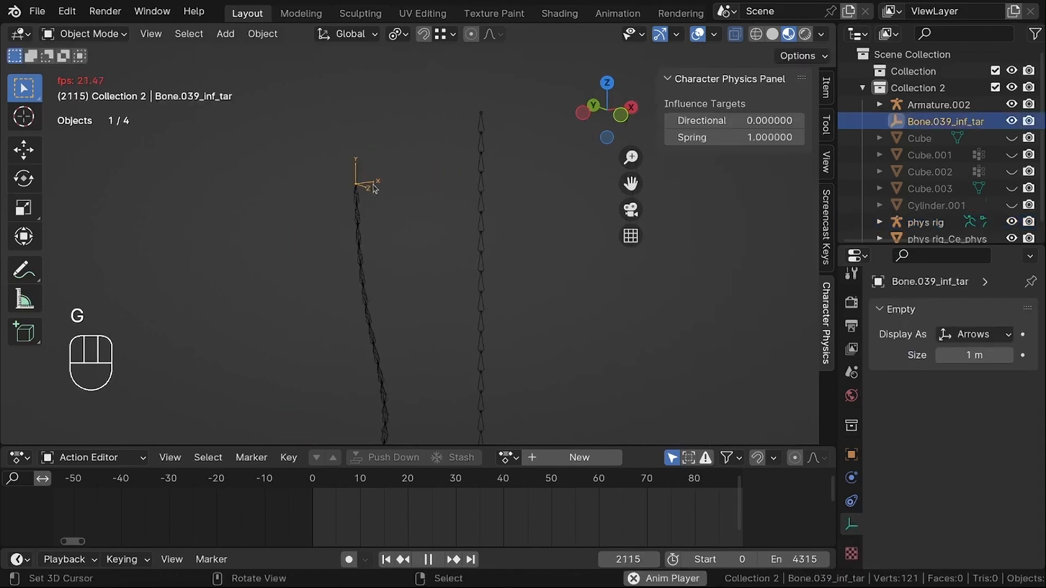
Stop playback and delete all visible armatures, the target empty and the physics mesh from the scene.
key(shift+space)
scroll(381, 202, down, 2)
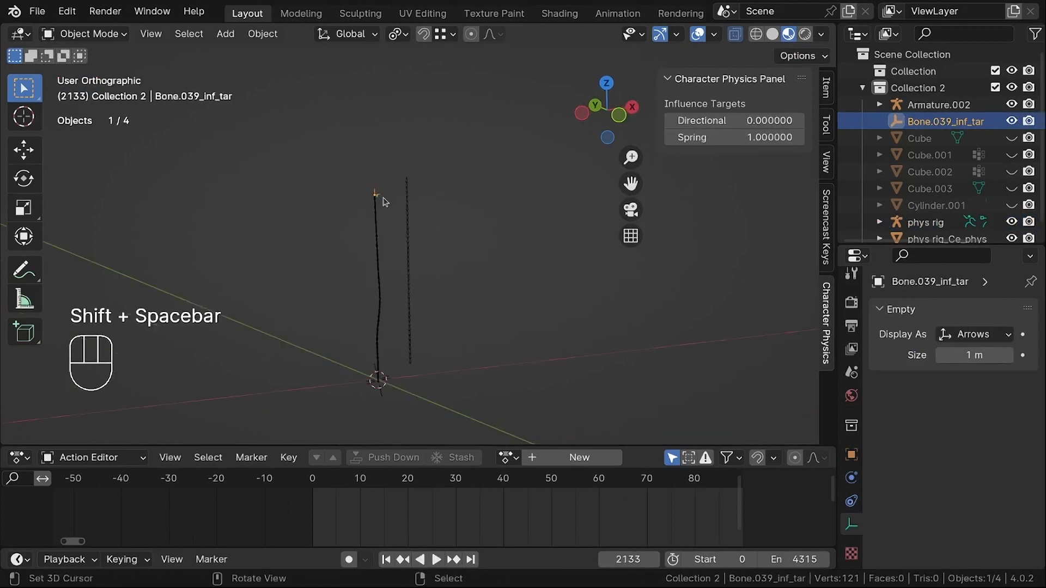
key(a)
scroll(389, 208, up, 2)
key(x)
click(395, 213)
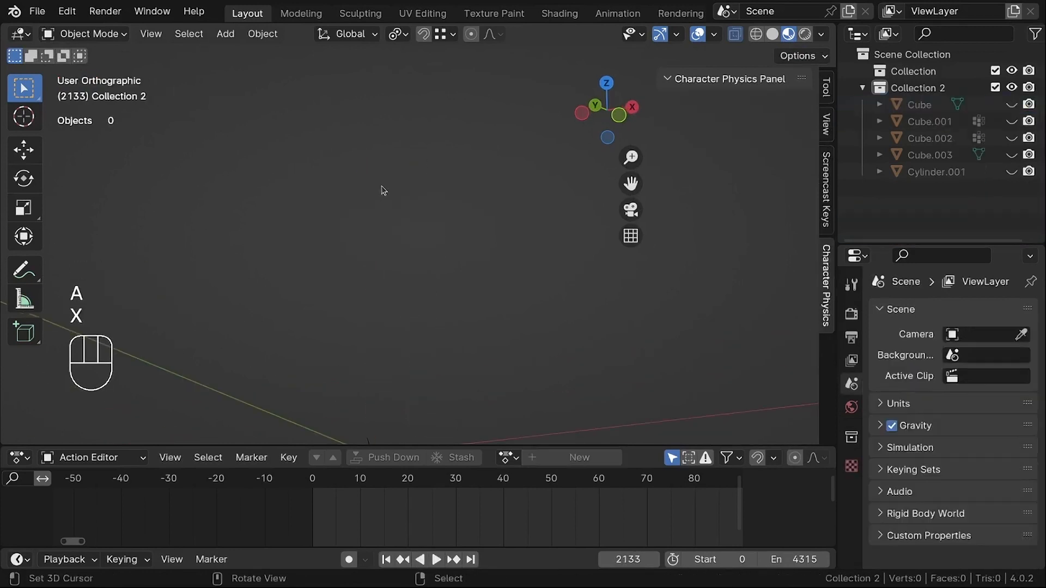
scroll(381, 187, down, 2)
middle_drag(423, 217, 391, 271)
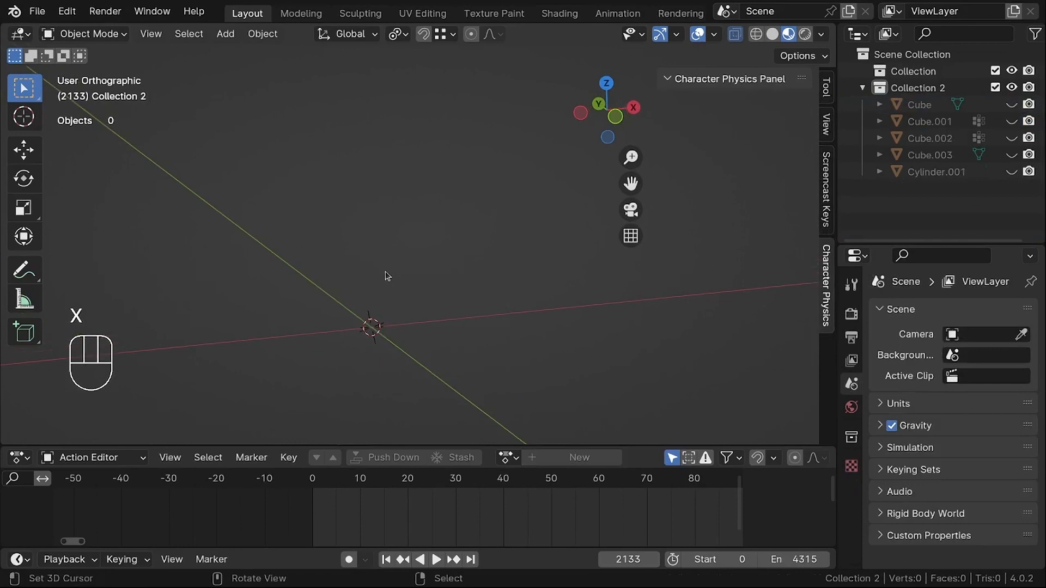
Unhide all hidden objects to bring back the lamp, cord, plug, outlet and floor.
key(alt+h)
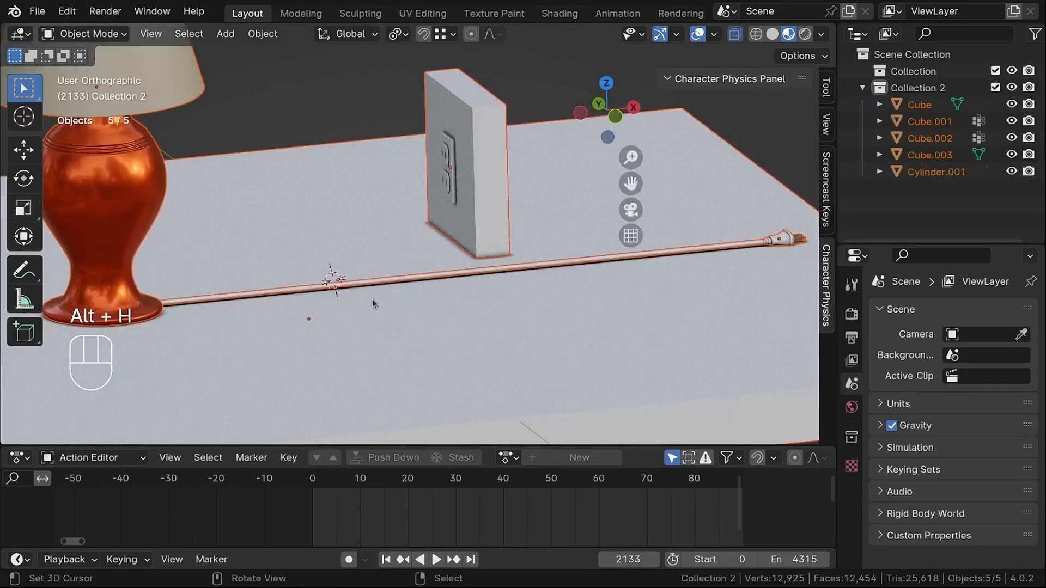
scroll(385, 298, down, 4)
middle_drag(505, 301, 361, 263)
scroll(360, 263, up, 5)
Check that the lamp, plug and cord are separate objects by trial-moving each one, cancelling every move.
click(274, 216)
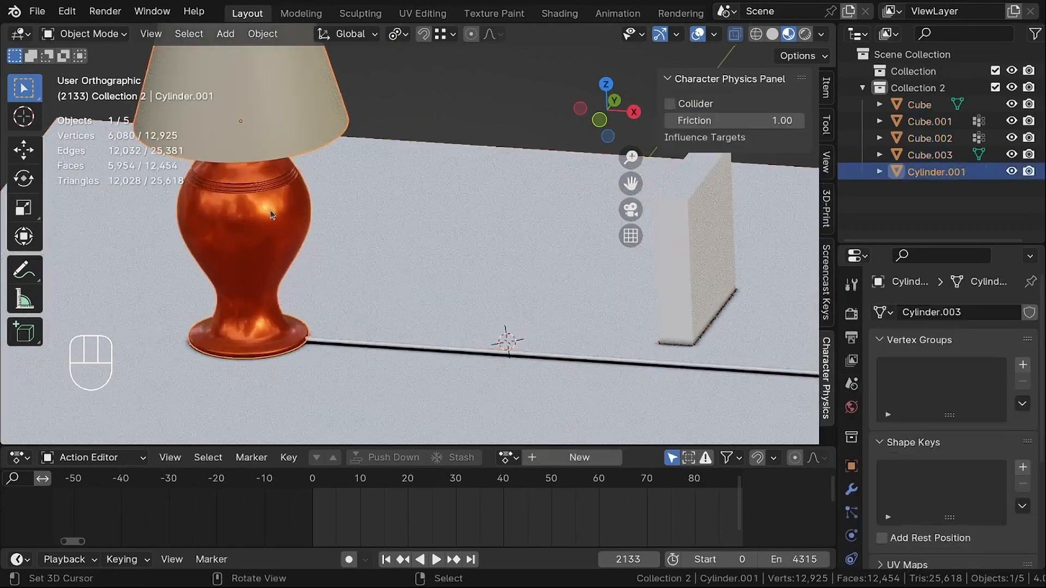
key(g)
right_click(281, 223)
scroll(281, 222, down, 4)
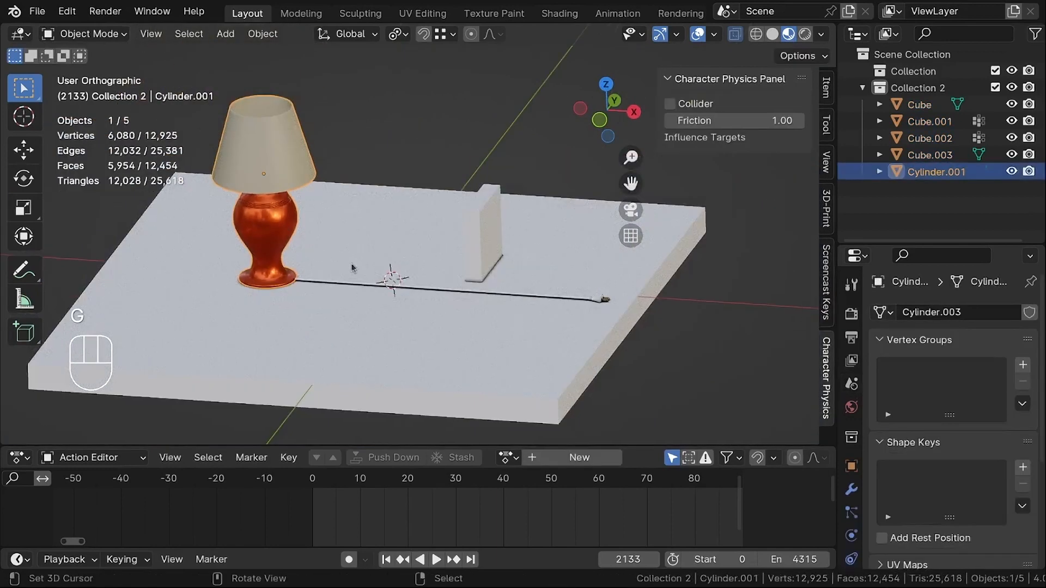
scroll(555, 288, up, 8)
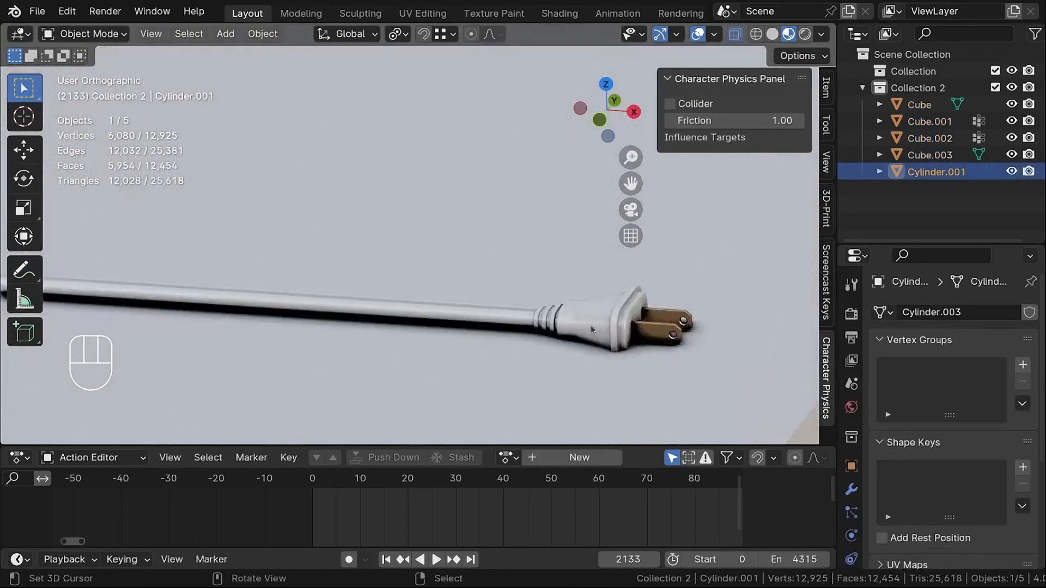
click(594, 320)
key(g)
right_click(591, 298)
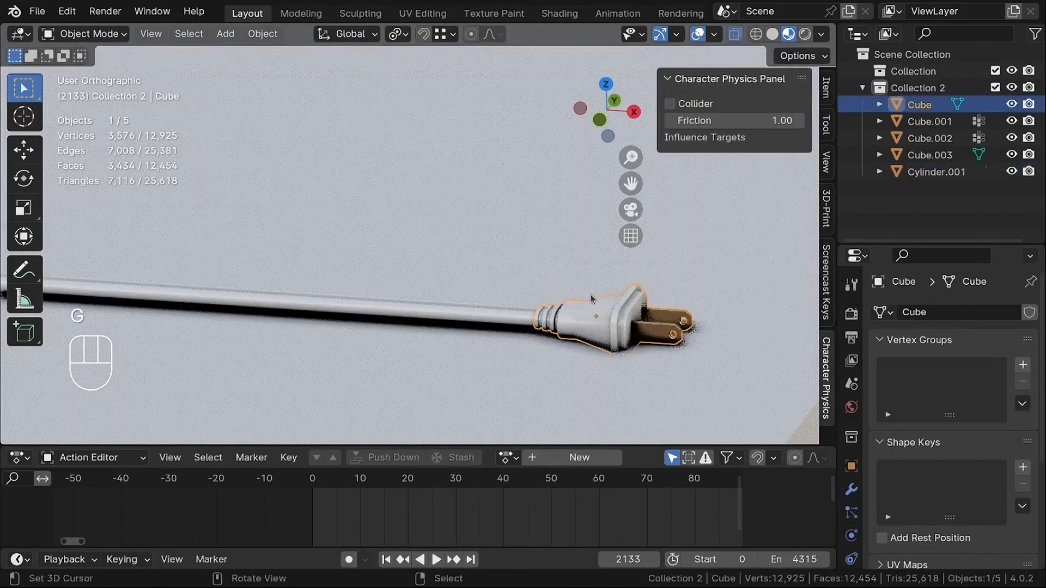
right_click(475, 311)
key(g)
right_click(515, 240)
Examine the layout of the lamp, its cord and the outlet from several angles.
scroll(469, 247, down, 9)
middle_drag(357, 272, 447, 255)
scroll(367, 275, down, 6)
scroll(418, 281, up, 3)
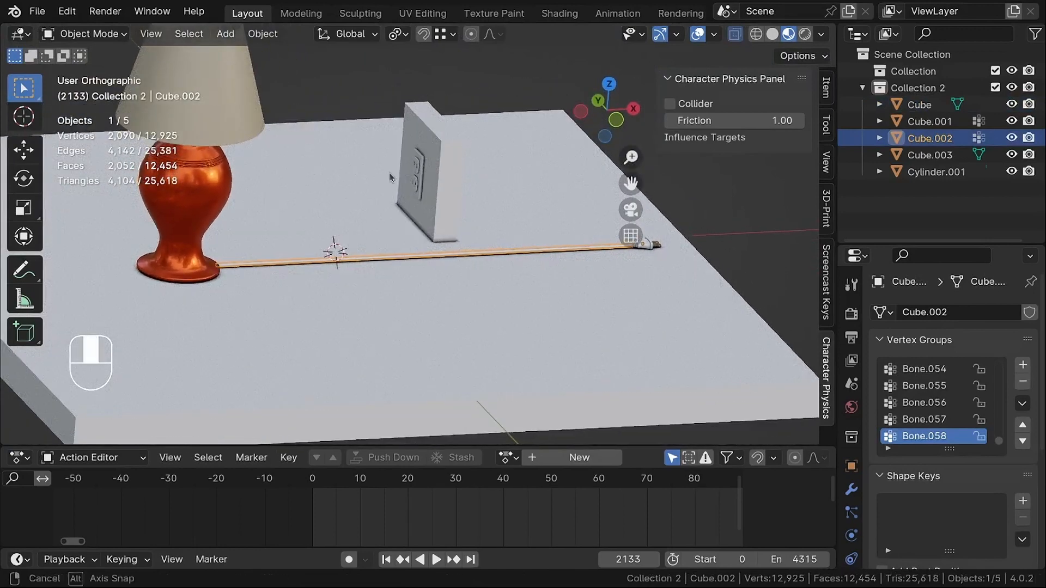
middle_drag(391, 178, 338, 146)
middle_drag(353, 189, 402, 264)
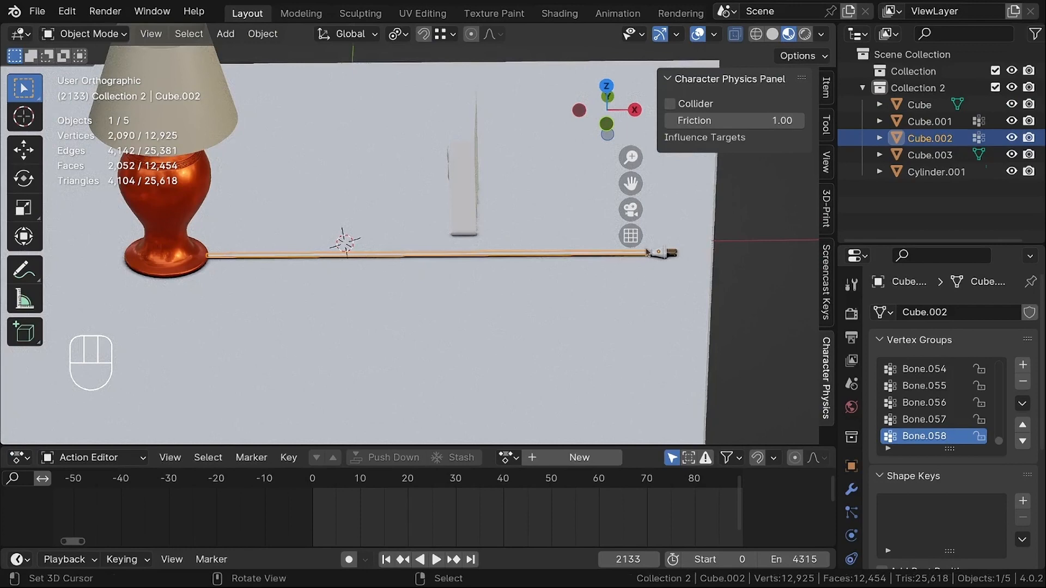
middle_drag(423, 273, 502, 220)
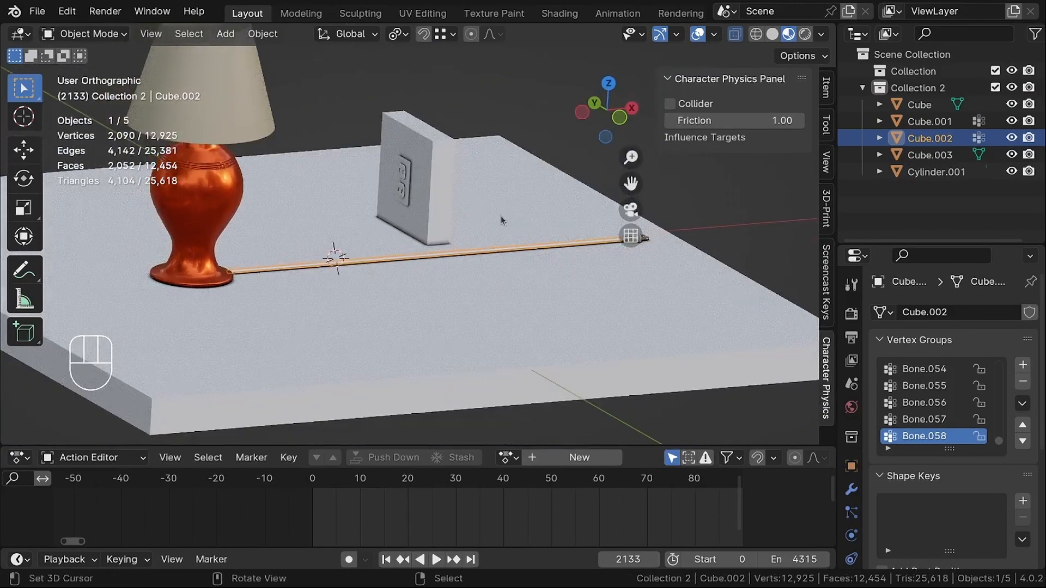
middle_drag(403, 177, 449, 213)
middle_drag(541, 212, 553, 269)
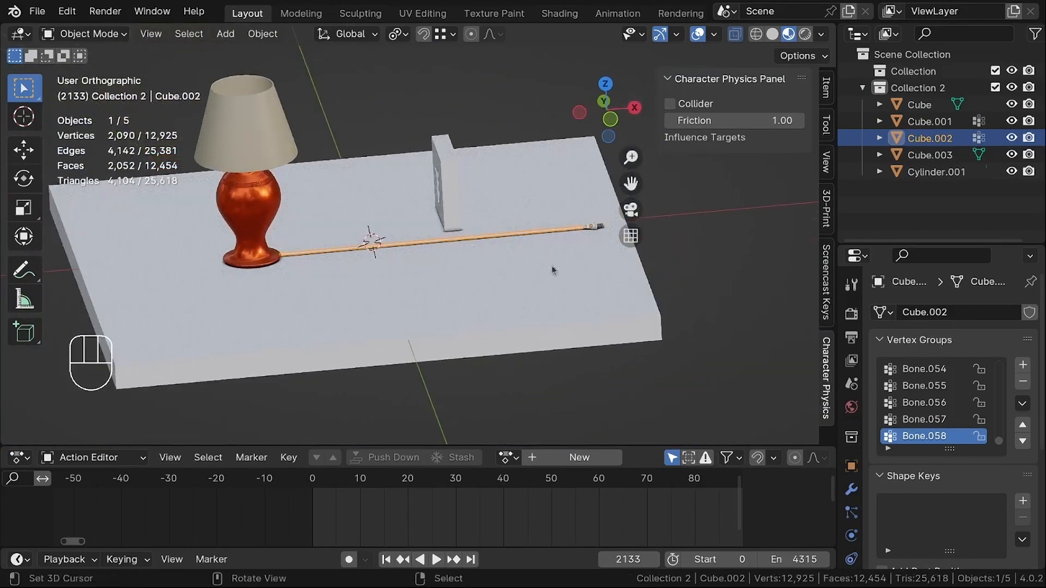
Select the plug at the cord's end and add an armature with a single horizontal bone inside it.
scroll(598, 236, up, 9)
middle_drag(608, 239, 498, 231)
click(494, 225)
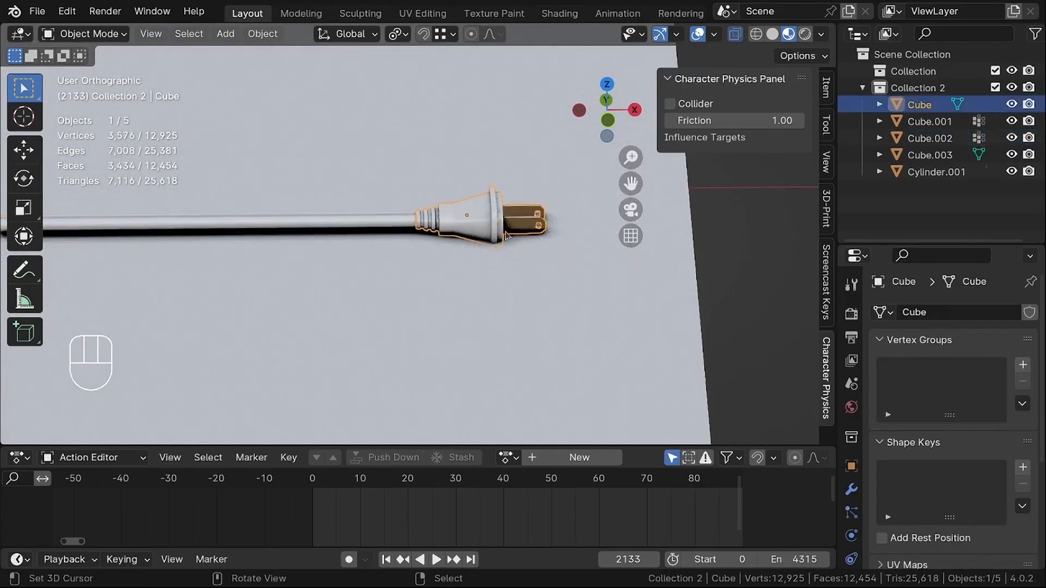
key(ctrl+shift+c)
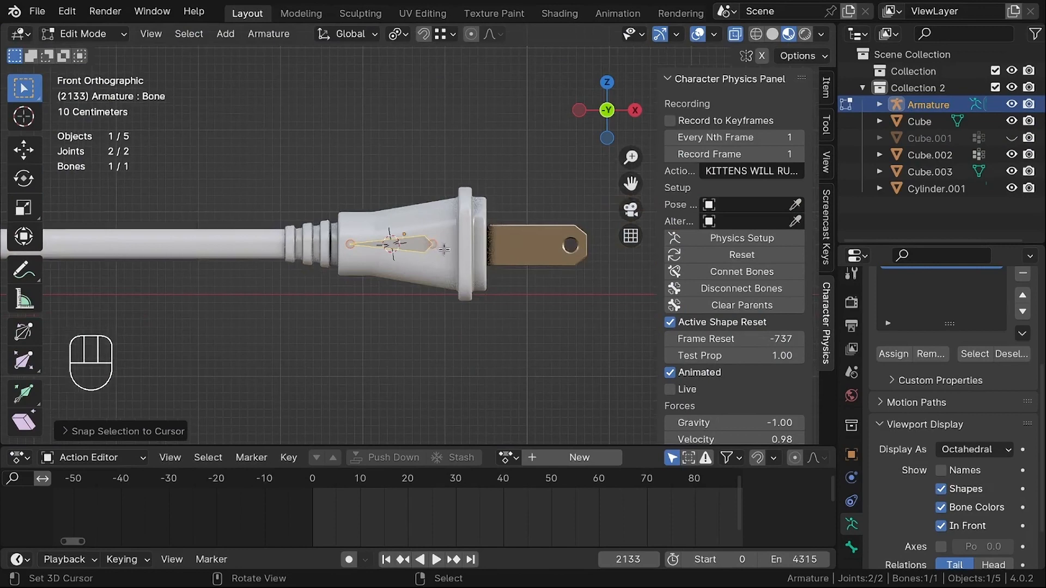
Leave Edit Mode and trial-move the plug mesh away from the cord and bone, cancelling the move.
middle_drag(475, 254, 446, 179)
key(Tab)
click(446, 180)
key(g)
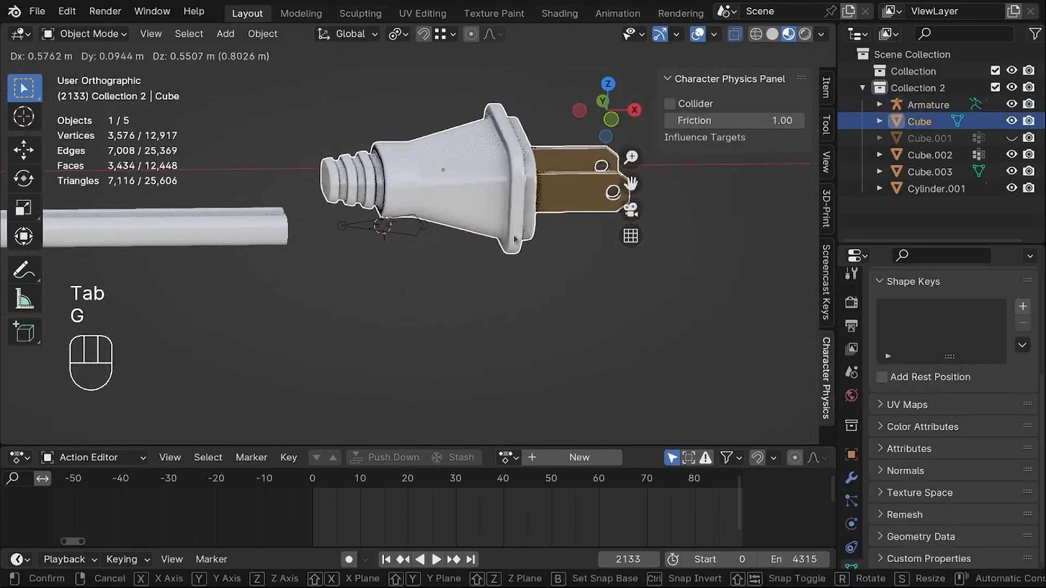
right_click(406, 225)
Edit the armature in front view and move the bone's tip about 1.54 m along X to the hole in the plug's prongs.
right_click(410, 216)
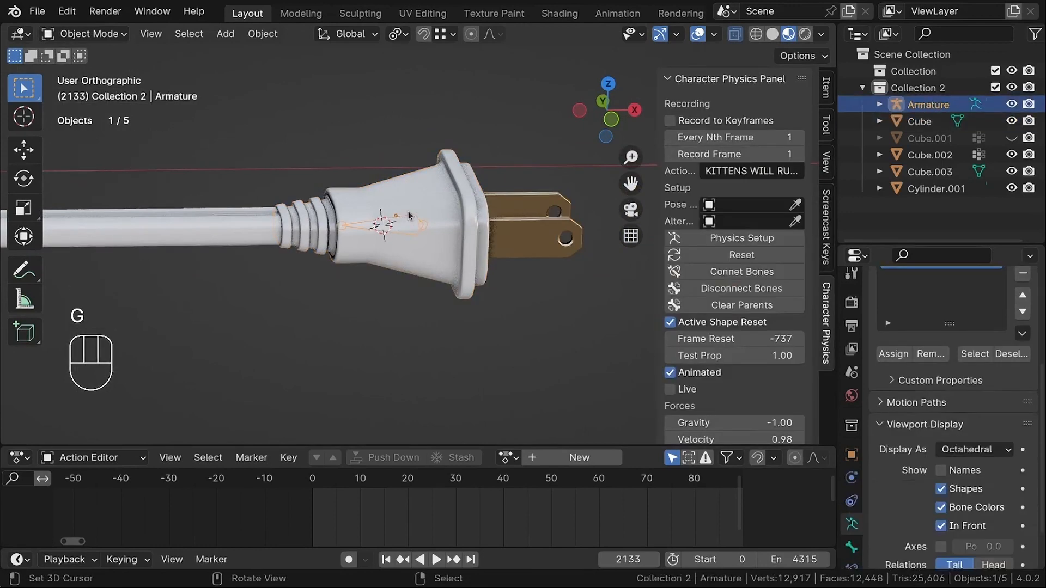
key(Tab)
key(KP_1)
scroll(428, 258, up, 3)
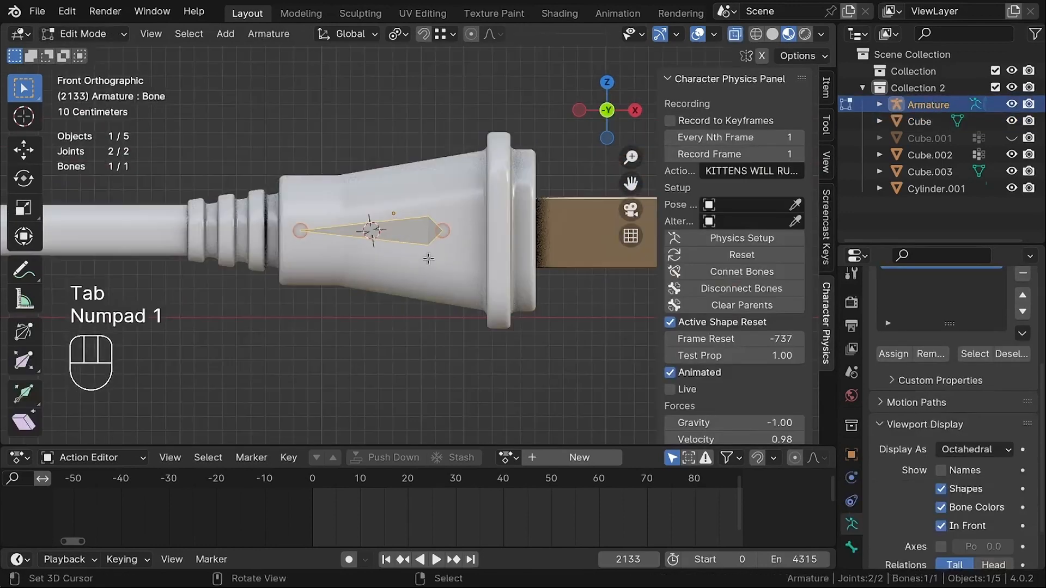
right_click(446, 232)
scroll(446, 232, down, 4)
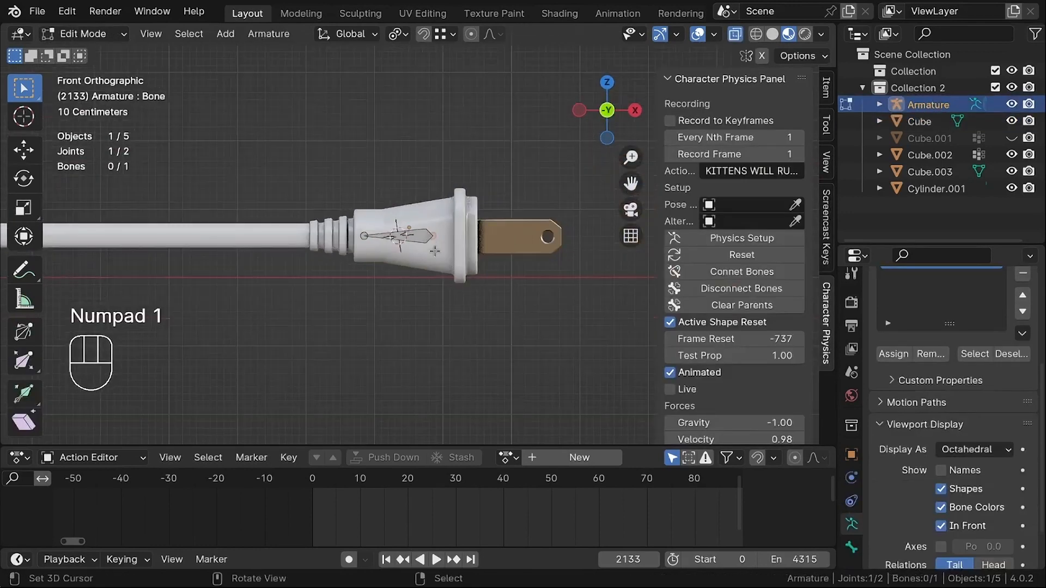
key(g)
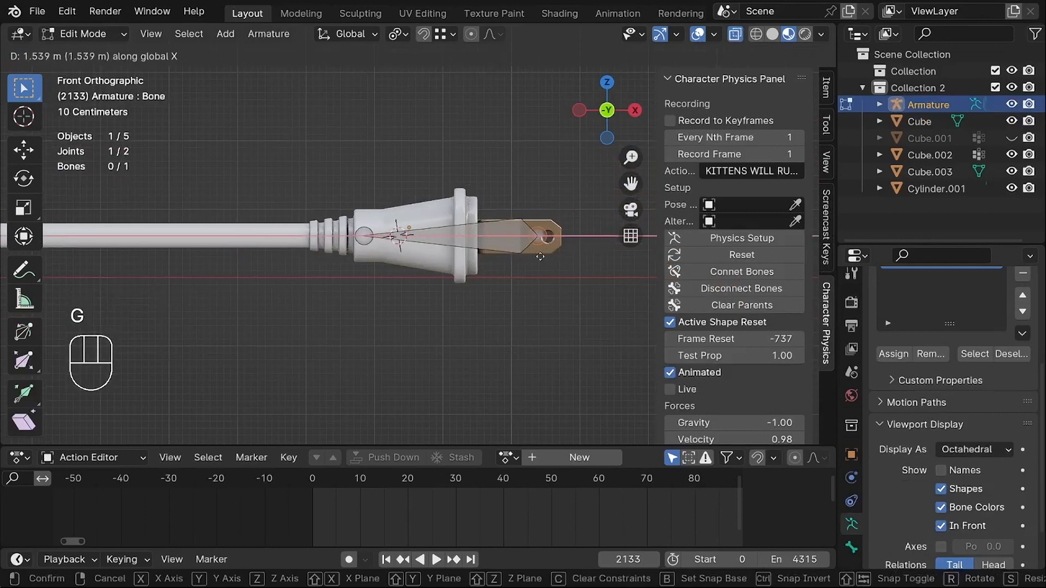
click(540, 256)
Open the cord mesh in Edit Mode and compare its edge loops near the plug with the position of the bone's base.
scroll(297, 231, up, 6)
key(Tab)
right_click(294, 231)
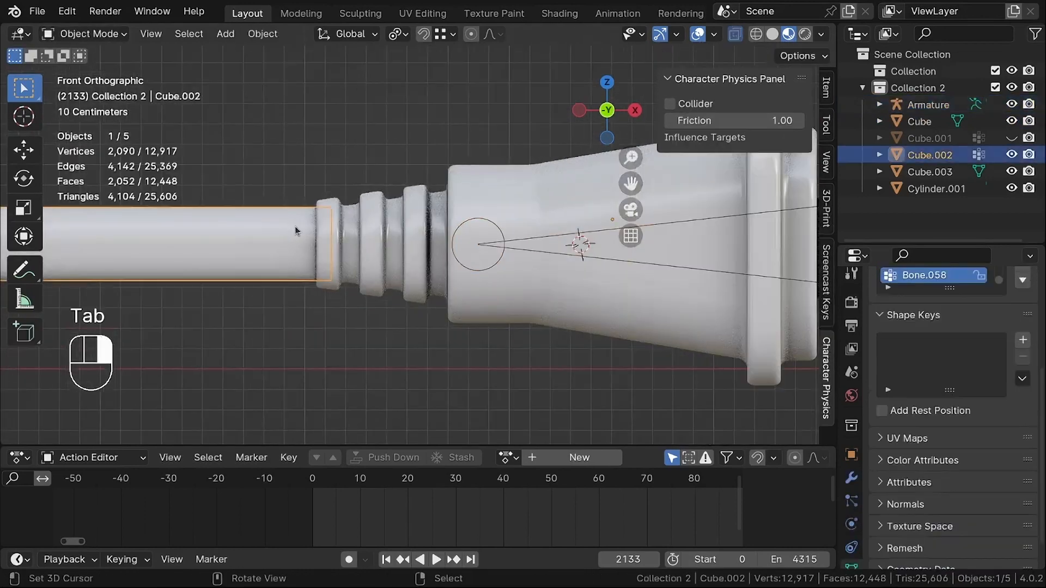
key(Tab)
shift+middle_drag(295, 230, 373, 245)
scroll(412, 246, down, 2)
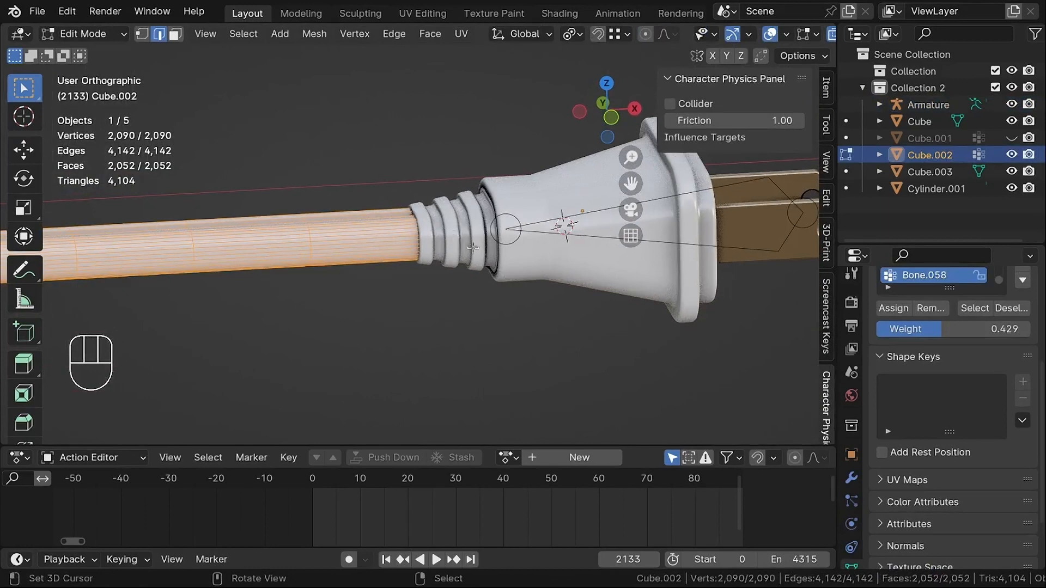
key(Tab)
click(510, 232)
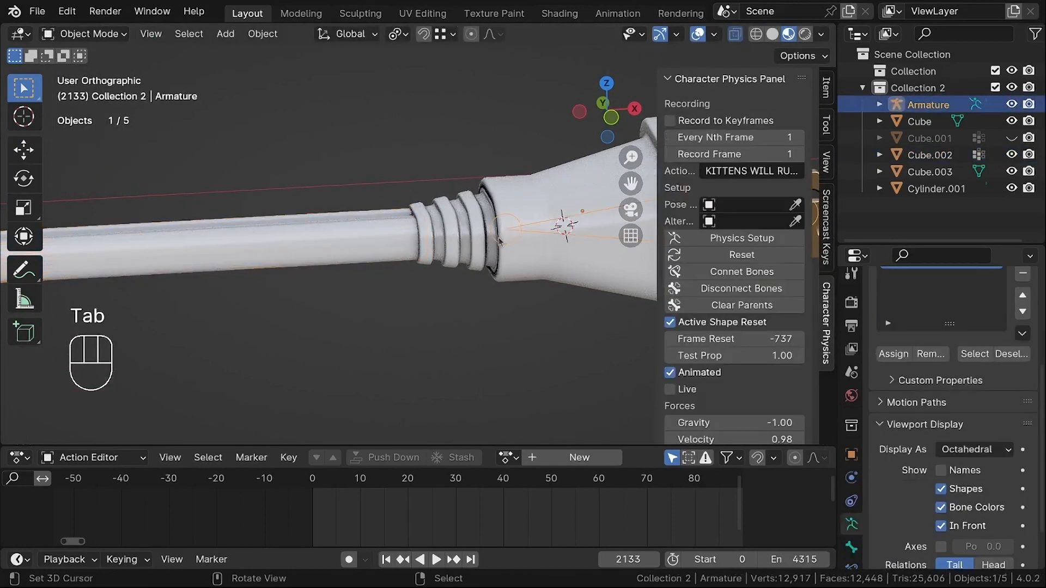
key(Tab)
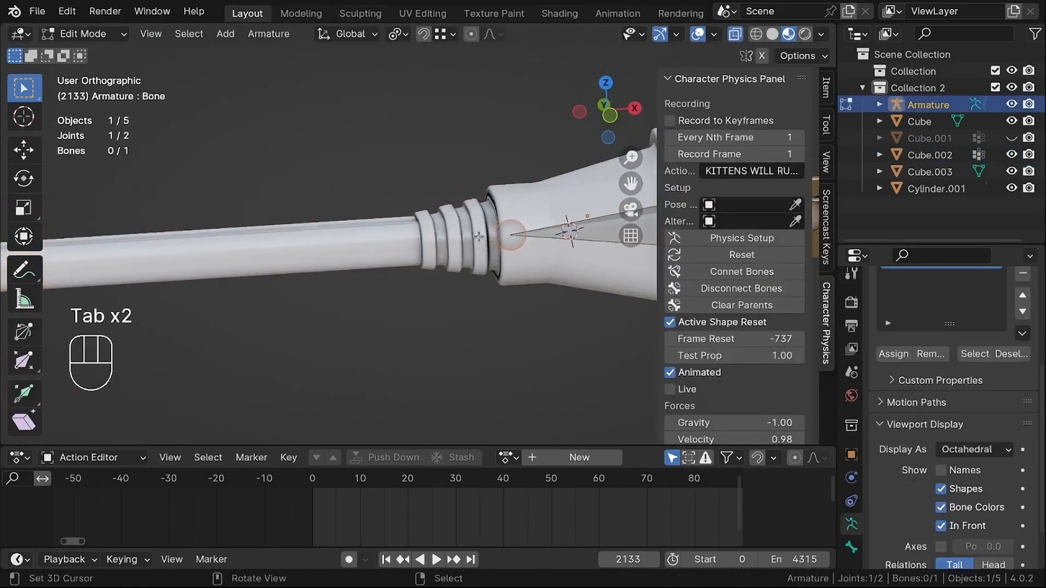
Edit the cord mesh again and place the 3D cursor on the cord's edge loop just before the plug.
key(Tab)
click(342, 233)
key(Tab)
scroll(342, 234, up, 3)
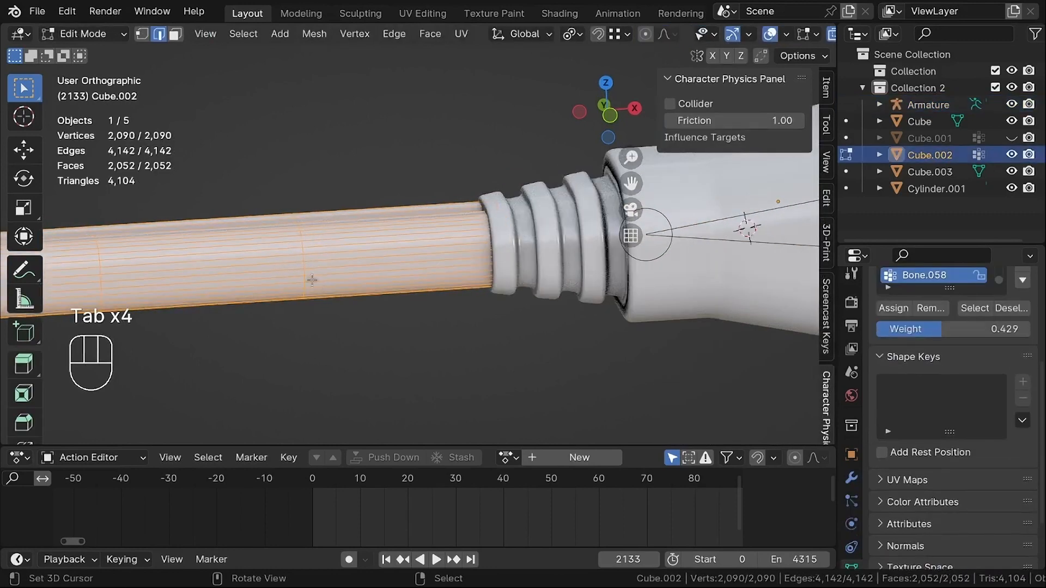
click(302, 254)
scroll(304, 303, down, 3)
scroll(305, 302, up, 2)
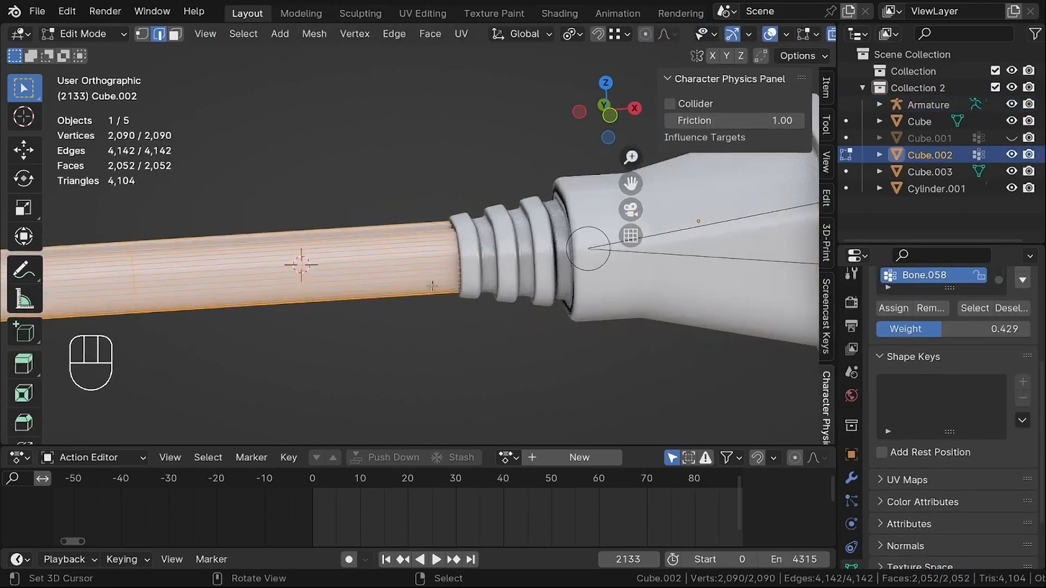
Edit the armature and snap the bone's base to the 3D cursor on the cord, moving it about -1.718 m along X.
key(Tab)
right_click(586, 231)
scroll(584, 233, down, 3)
key(Tab)
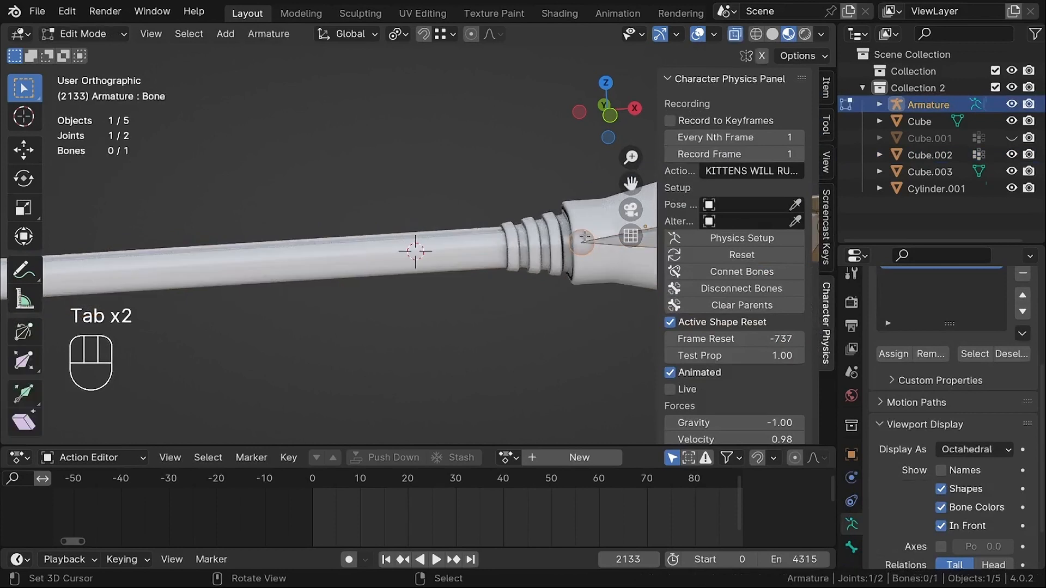
key(g)
right_click(546, 243)
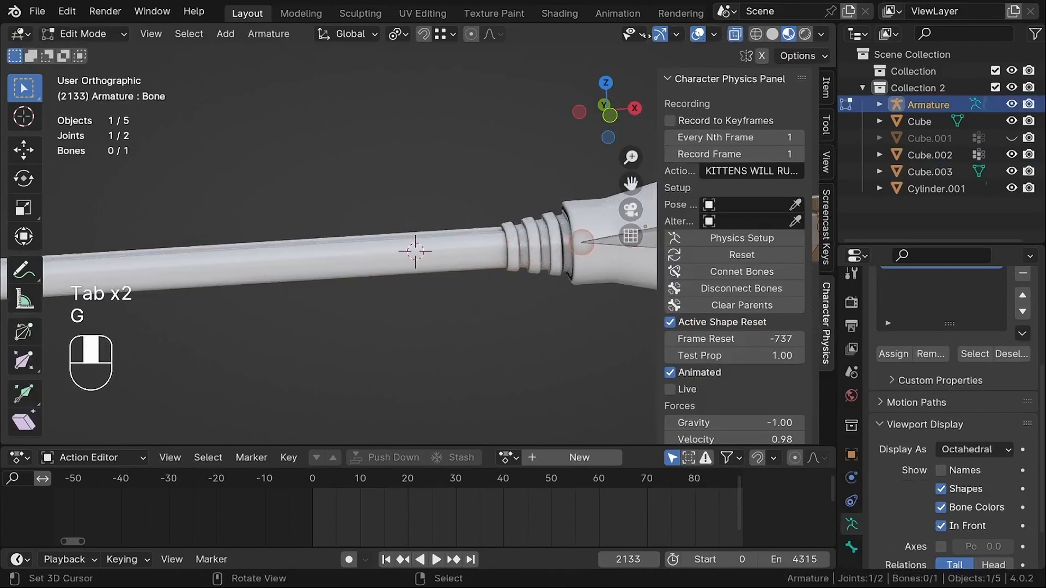
middle_drag(526, 249, 479, 261)
scroll(518, 249, up, 2)
key(g)
key(x)
key(ctrl)
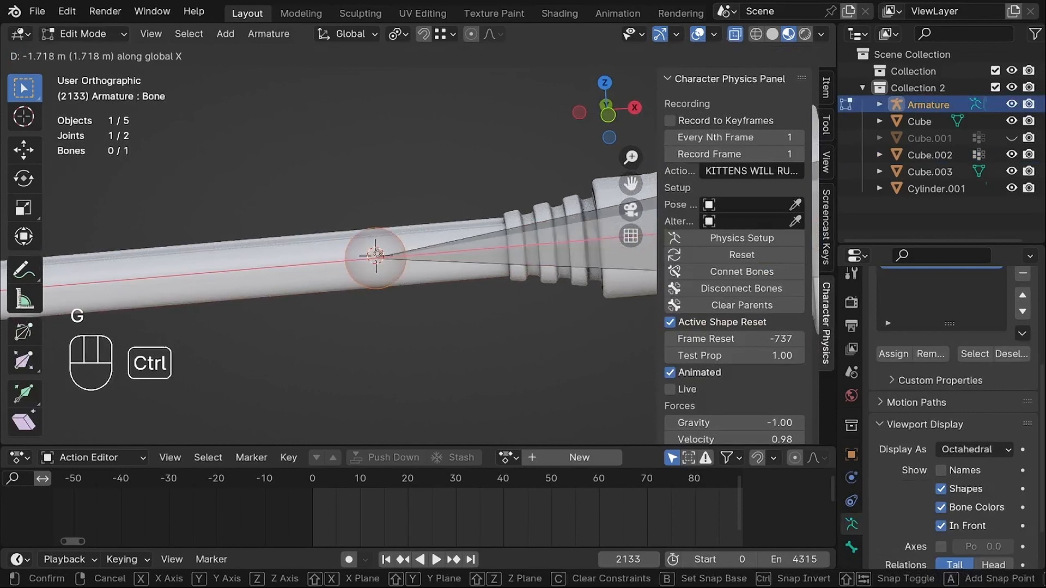
click(376, 254)
Inspect the lengthened bone running through the plug and the stretch of cord that leads up to it.
scroll(378, 251, down, 3)
middle_drag(393, 240, 404, 254)
scroll(469, 249, down, 2)
shift+middle_drag(494, 243, 456, 265)
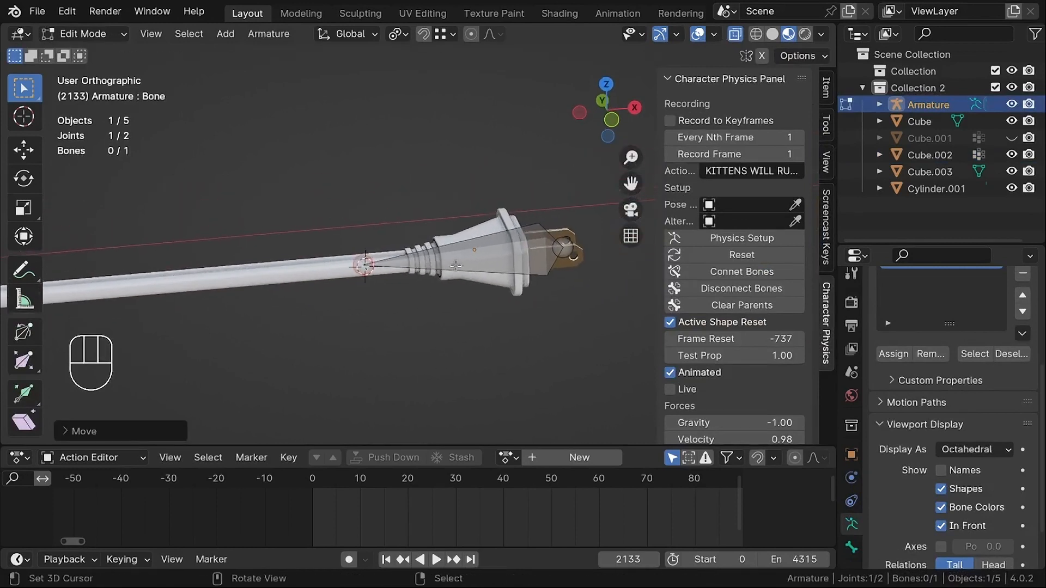
scroll(483, 253, up, 2)
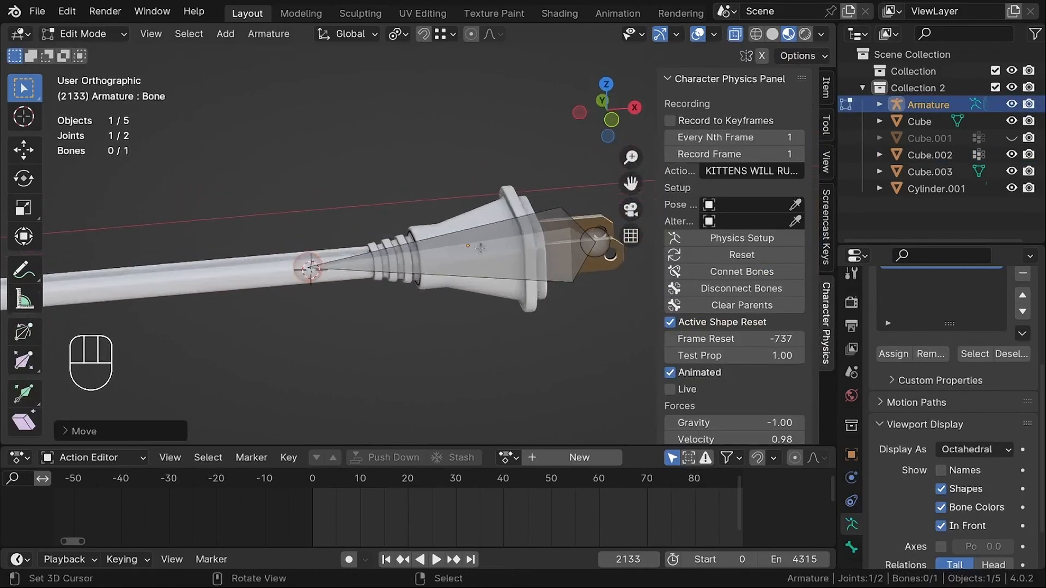
scroll(470, 228, down, 3)
shift+middle_drag(374, 275, 518, 276)
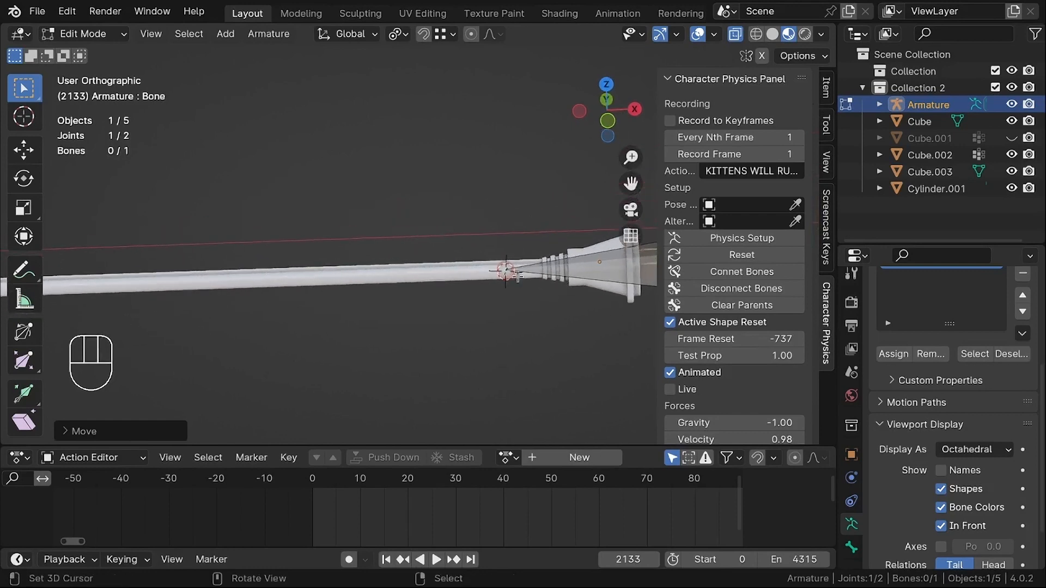
Open the cord mesh in Edit Mode and examine the spacing of its edge loops next to the bone's base.
scroll(508, 262, up, 3)
key(Tab)
click(411, 266)
key(Tab)
scroll(410, 266, up, 3)
shift+middle_drag(386, 348, 474, 315)
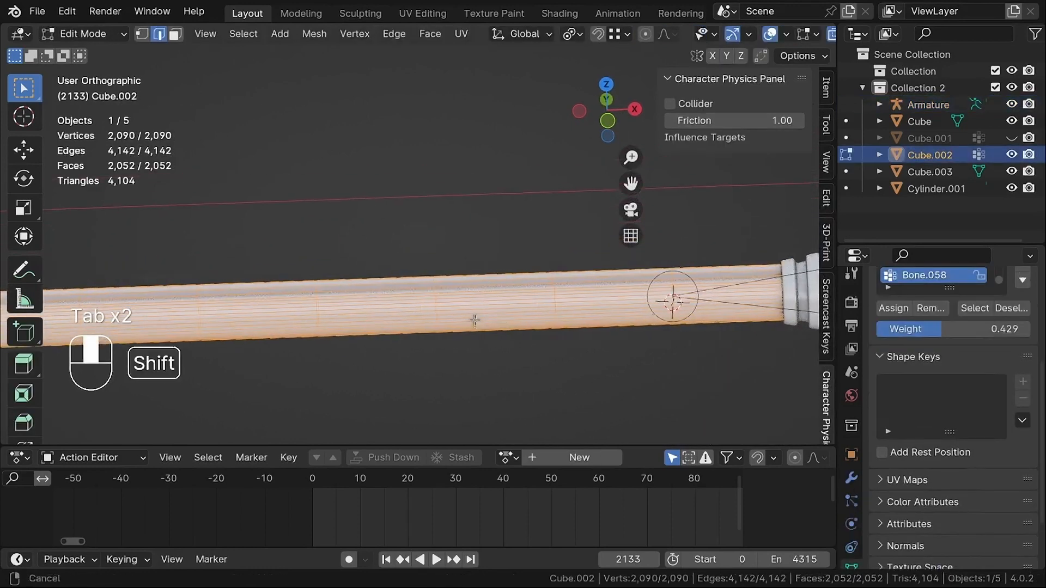
scroll(563, 334, up, 2)
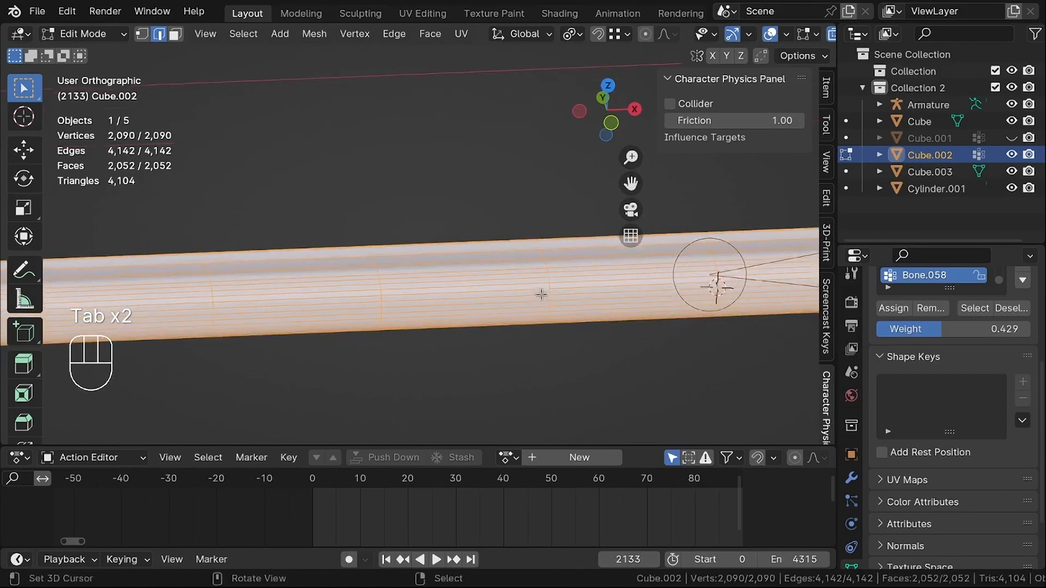
alt+click(549, 262)
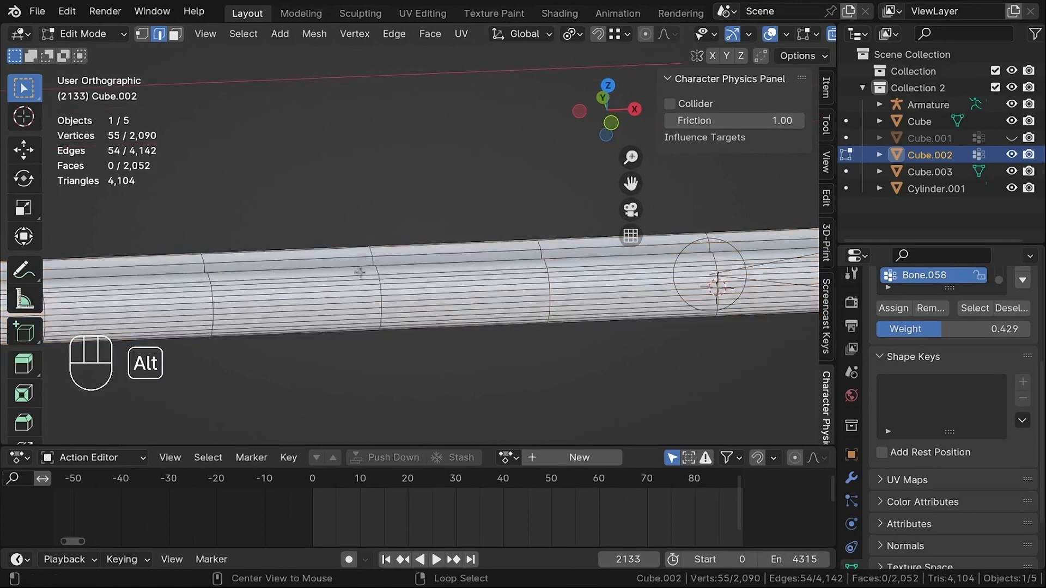
scroll(347, 267, down, 5)
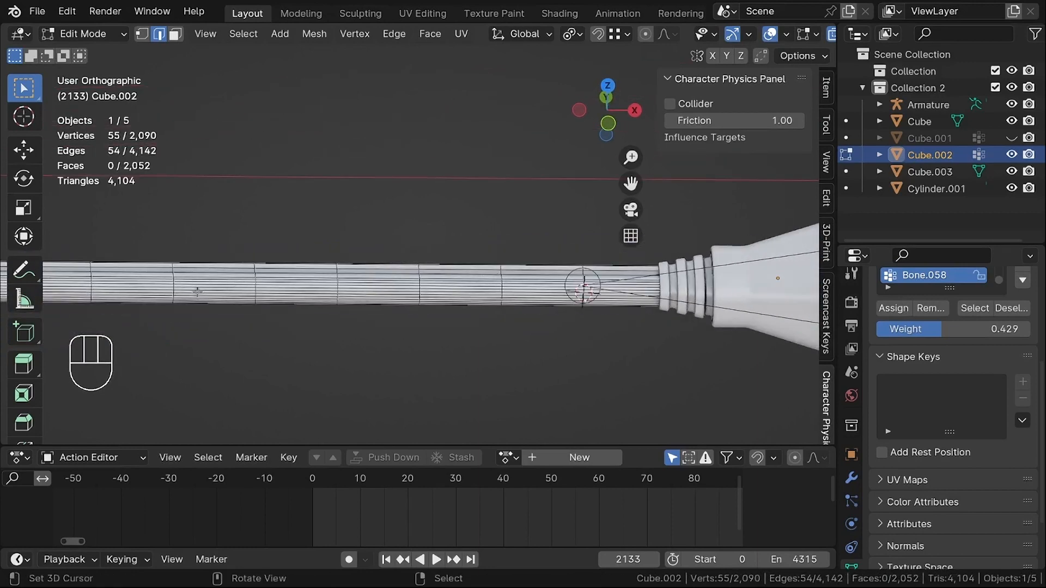
Edit the armature and extrude a short second bone from the plug bone's base along global X, down the cord.
key(Tab)
click(584, 279)
key(Tab)
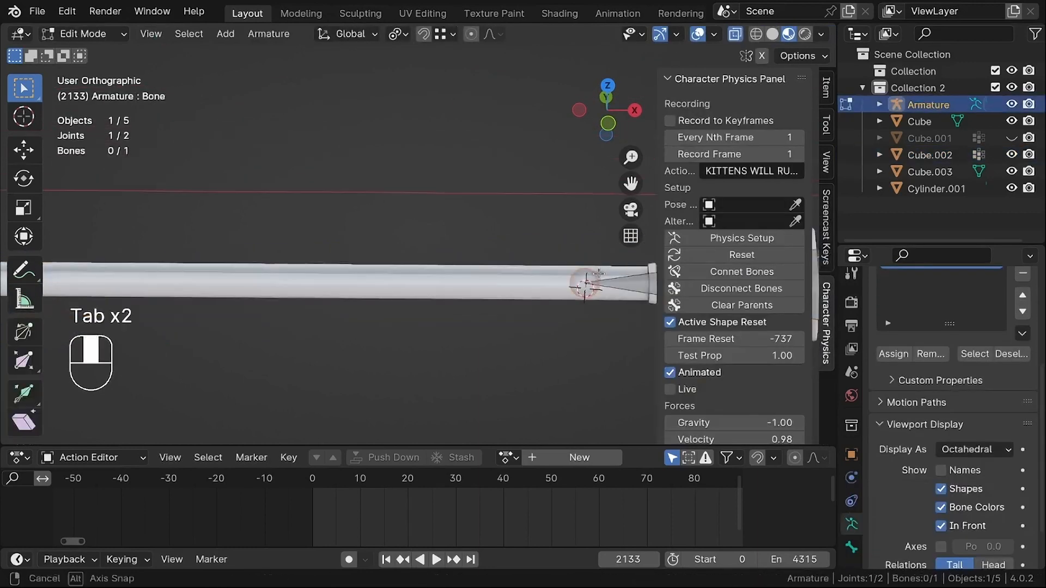
key(e)
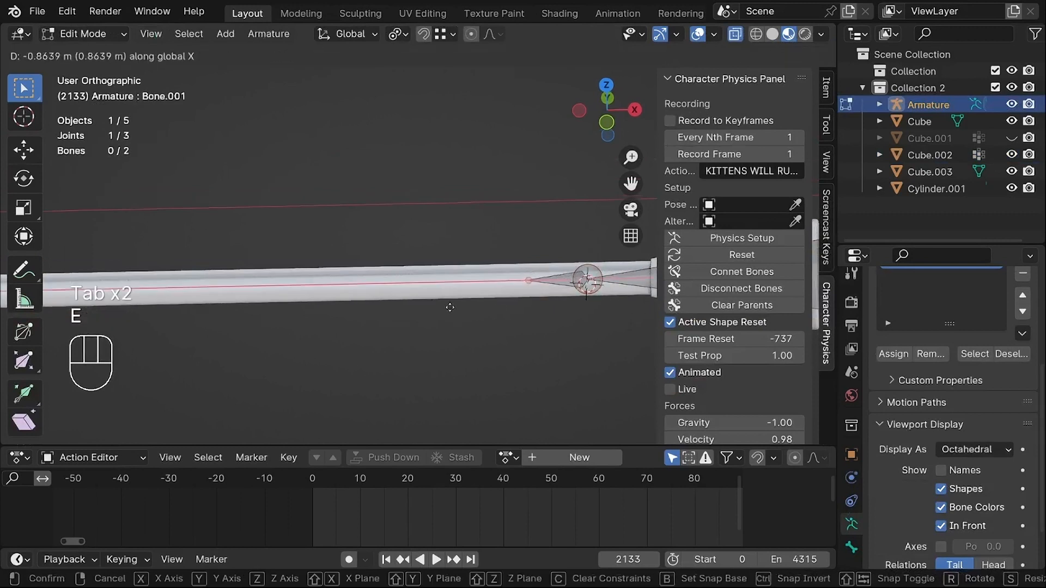
key(ctrl)
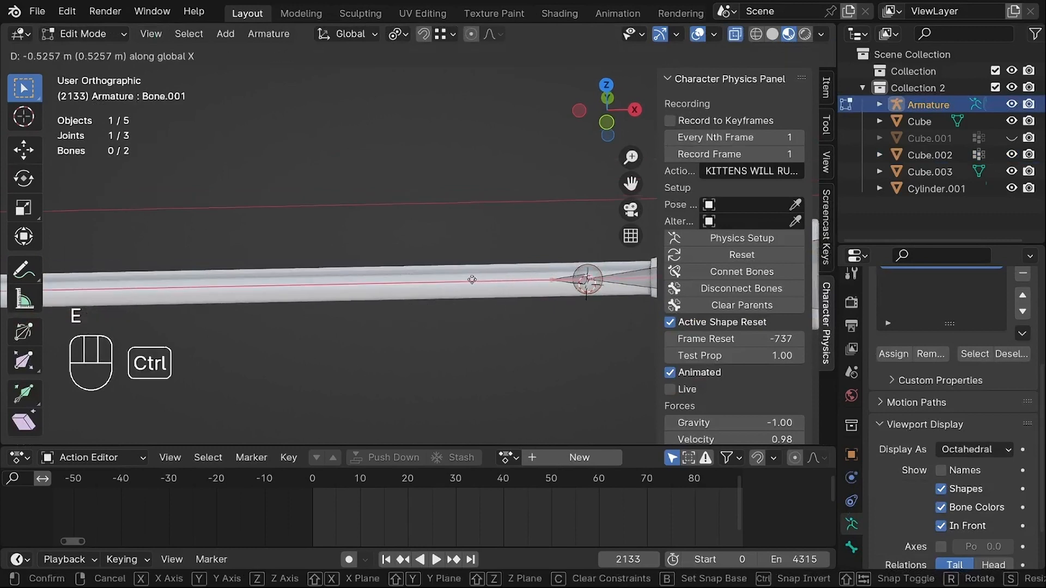
click(515, 280)
Repeat the bone extrusion along the cord until the chain reaches the lamp's base, making 54 bones in all.
scroll(480, 321, down, 3)
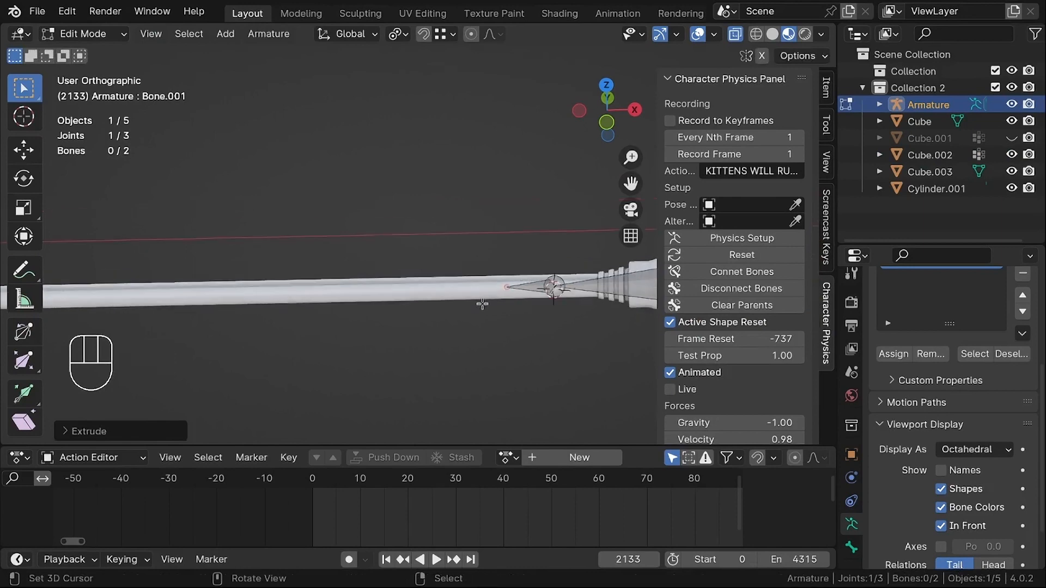
key(shift+r)
key(shift+r)
key(shift+r)
key(shift+r)
key(shift+r)
key(shift+r)
key(shift+r)
key(shift+r)
scroll(507, 306, down, 3)
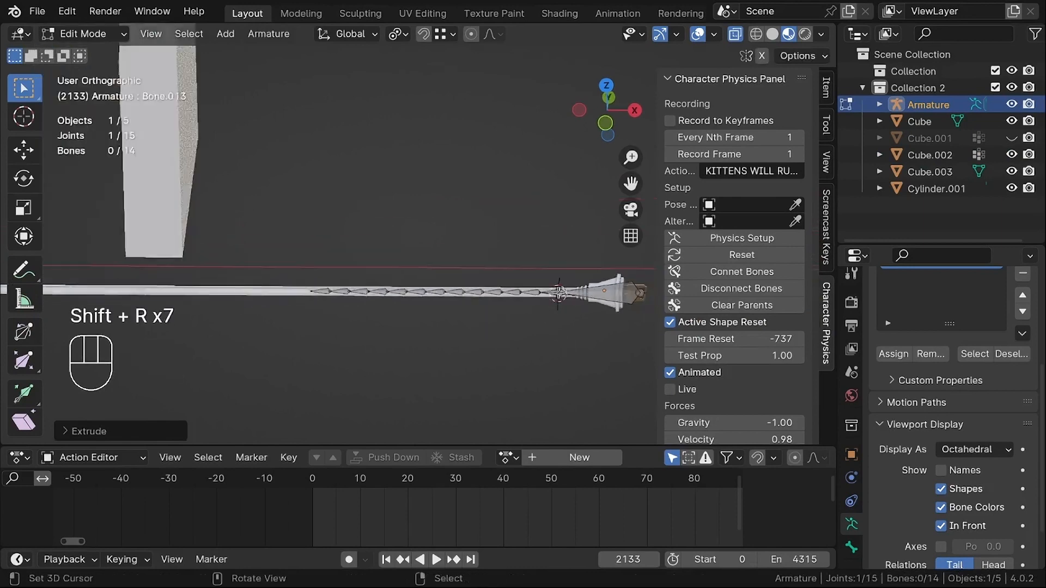
key(shift+r)
key(shift+r)
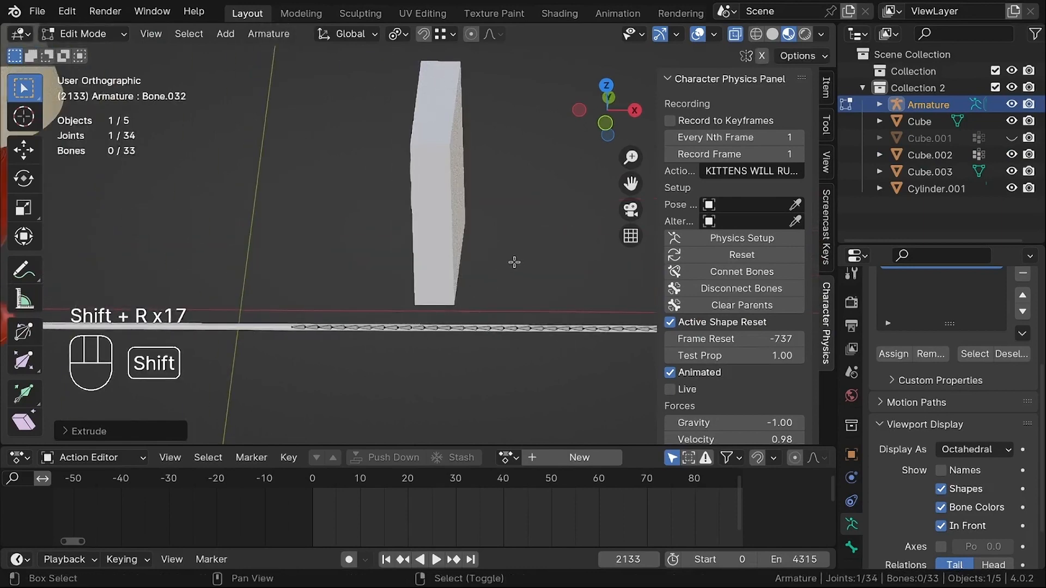
key(shift+r)
key(shift+r)
key(shift+r)
key(shift+r)
key(shift+r)
scroll(518, 266, down, 3)
scroll(264, 308, up, 5)
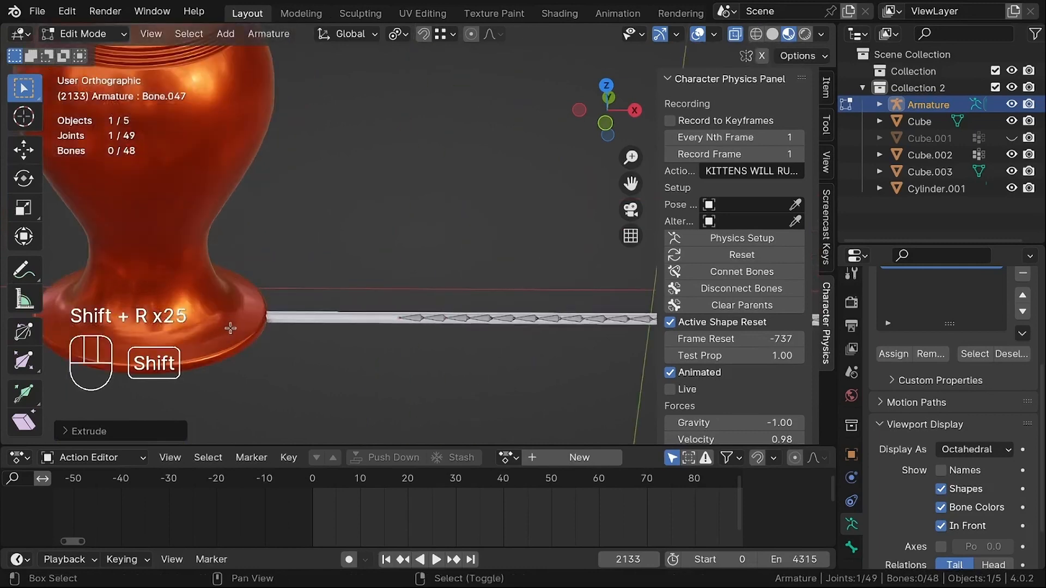
scroll(246, 325, up, 3)
key(shift+r)
key(shift+r)
key(shift+r)
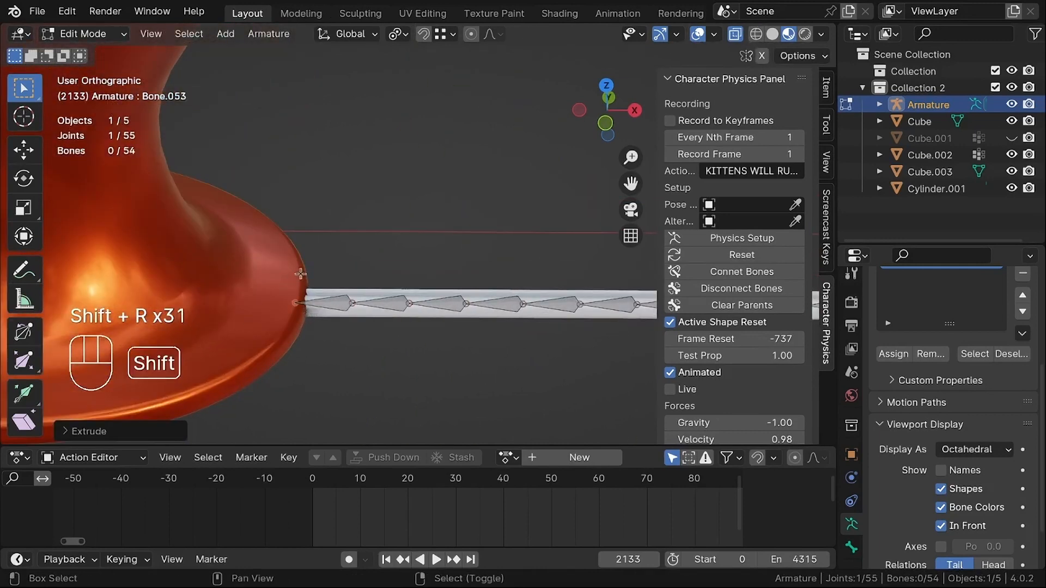
scroll(300, 274, up, 3)
scroll(296, 307, down, 8)
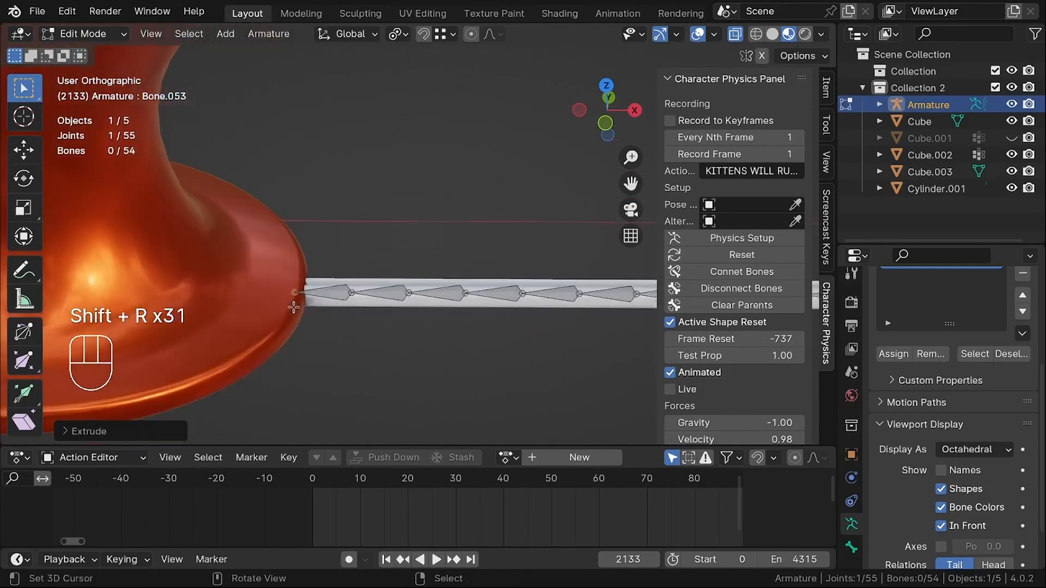
Parent the cord mesh to the armature in Object Mode using Armature Deform With Automatic Weights.
key(Tab)
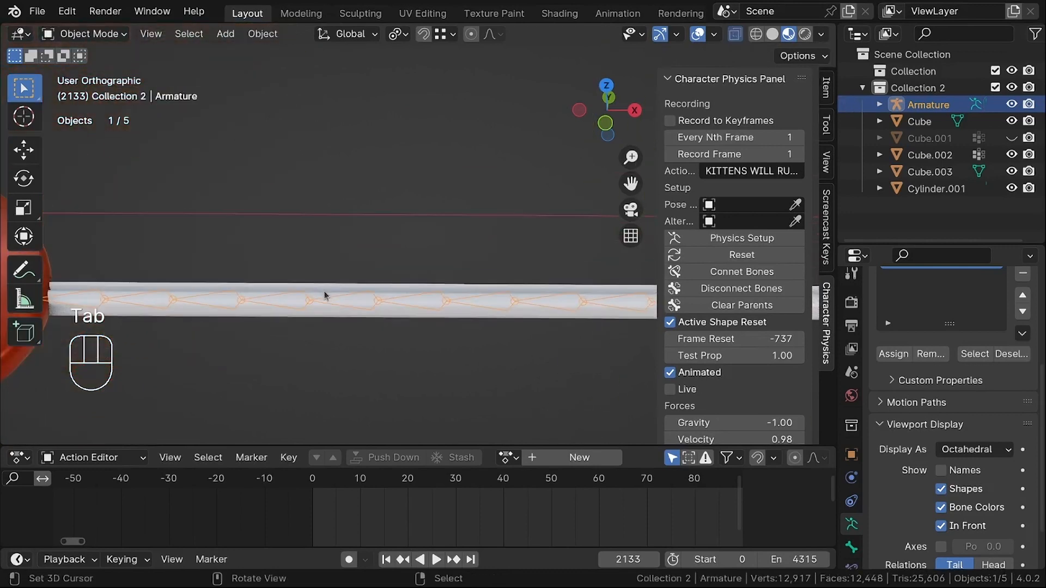
click(326, 299)
key(g)
right_click(372, 242)
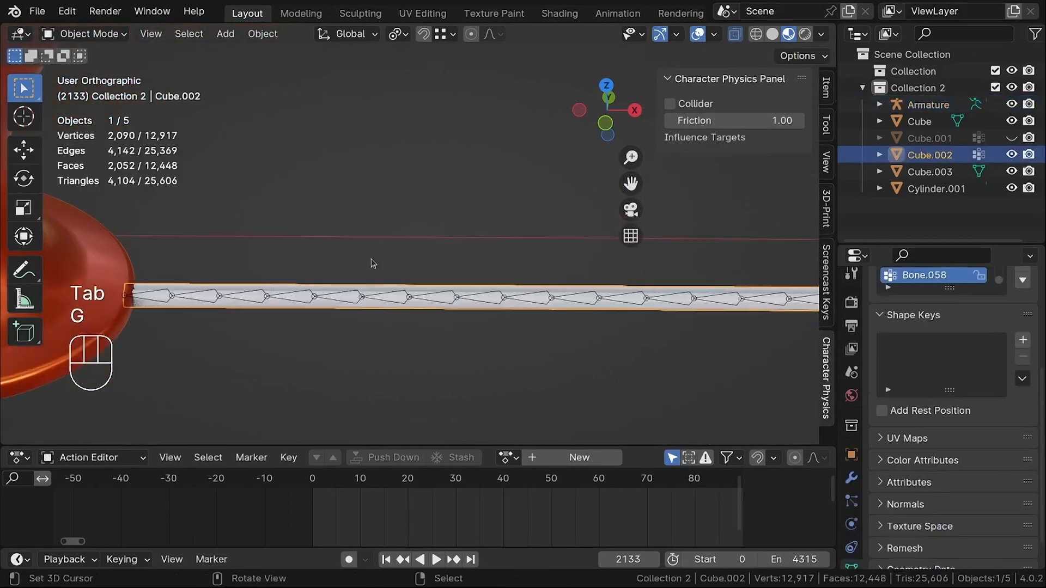
scroll(351, 299, up, 5)
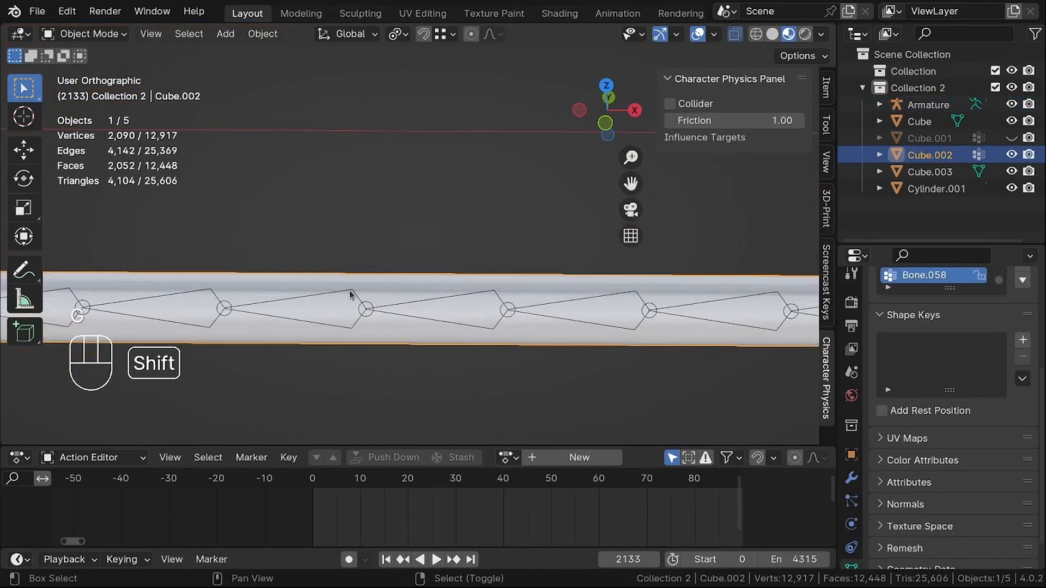
shift+click(350, 294)
scroll(351, 291, down, 3)
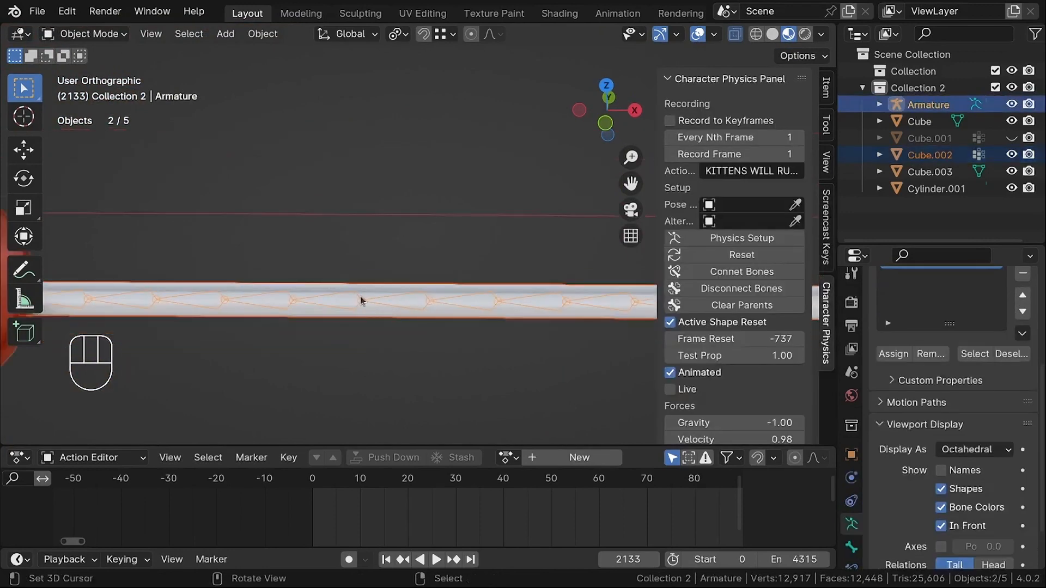
key(ctrl+p)
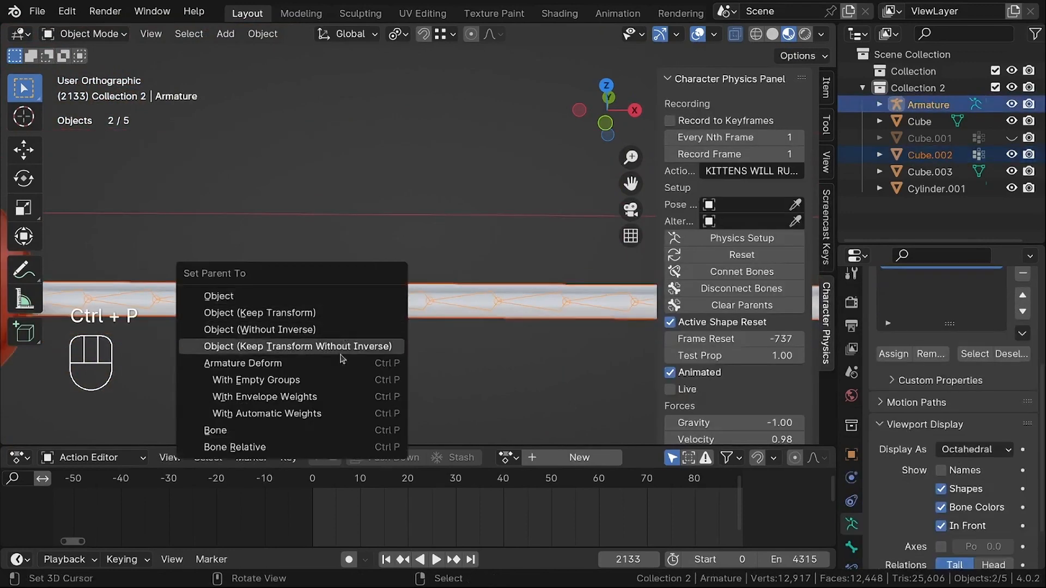
click(276, 416)
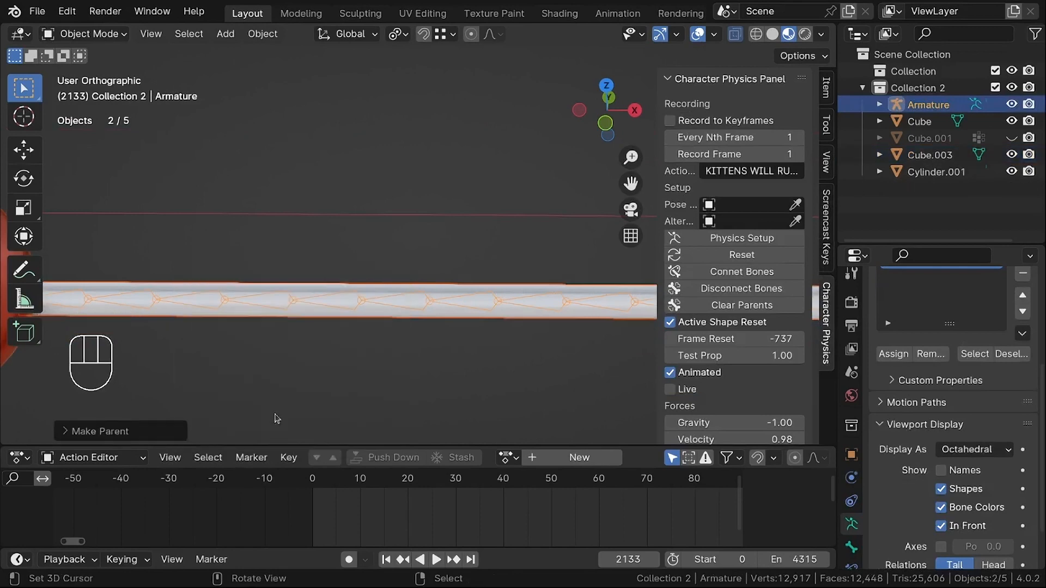
Put the armature in Pose Mode, select all its bones and set the pivot point to Individual Origins.
click(306, 299)
click(306, 298)
key(ctrl+Tab)
key(a)
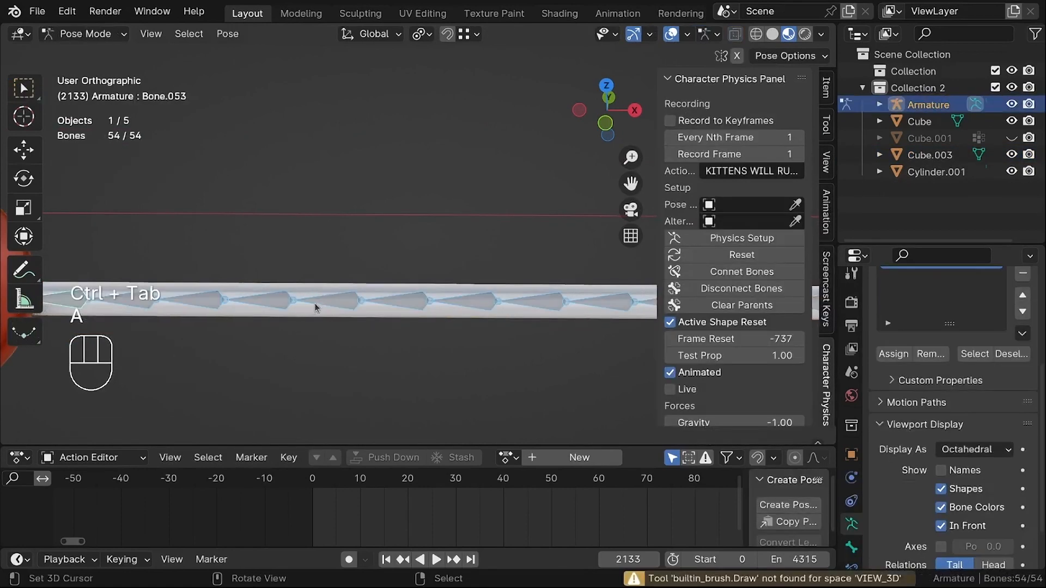
scroll(315, 303, down, 2)
scroll(357, 308, down, 2)
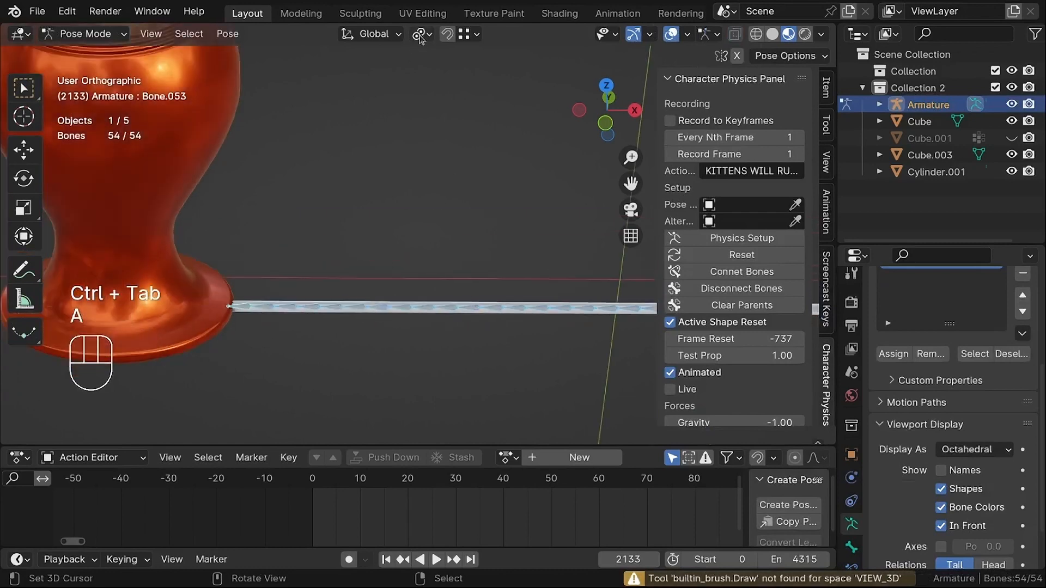
click(421, 37)
click(446, 111)
Test-rotate all the bones together to check how the cord curls, cancelling each rotation.
scroll(381, 284, down, 3)
shift+middle_drag(382, 284, 349, 280)
key(r)
right_click(350, 246)
scroll(408, 245, down, 2)
shift+middle_drag(408, 245, 297, 266)
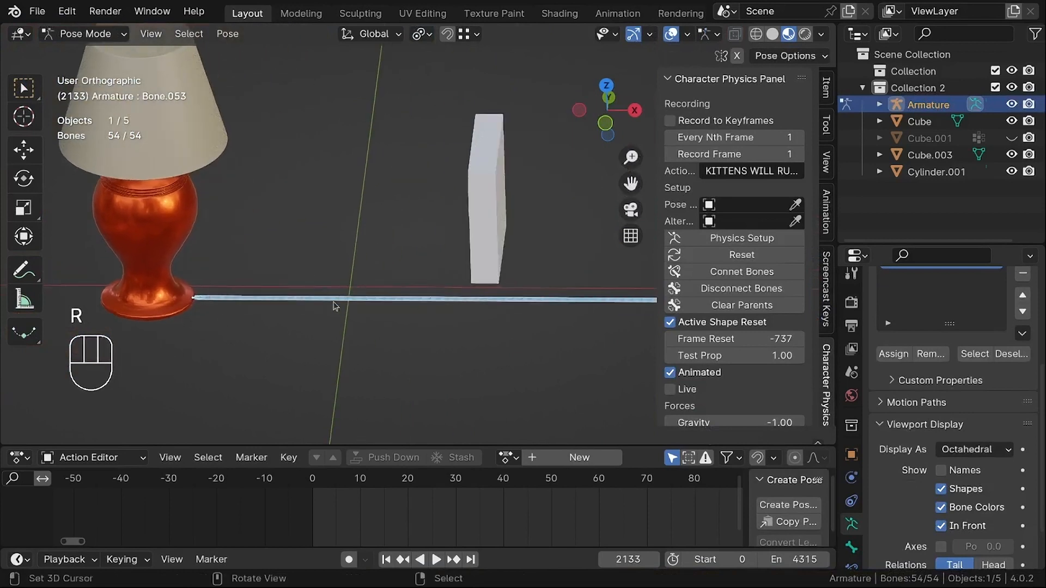
scroll(334, 305, down, 3)
key(r)
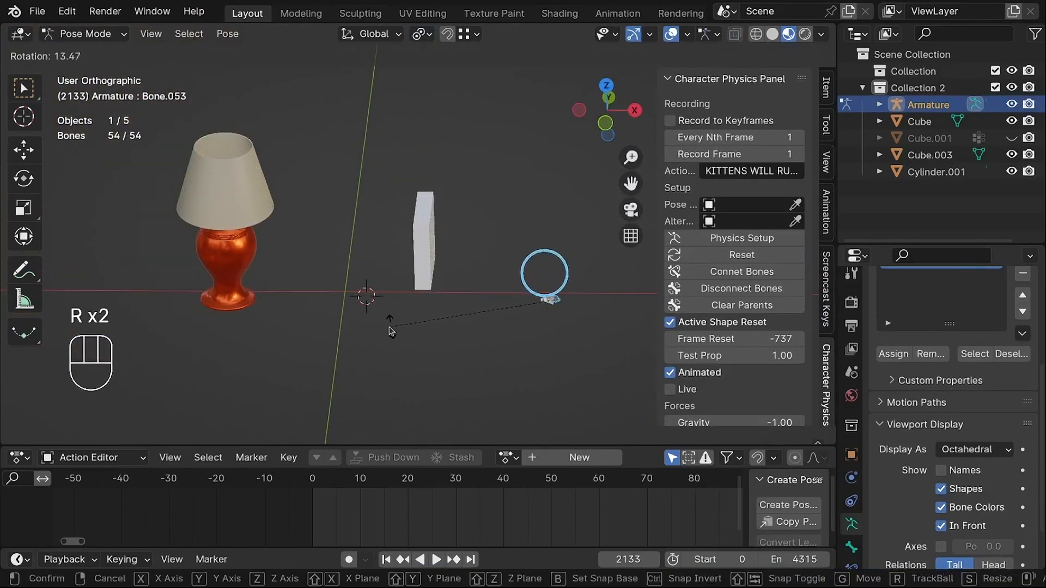
right_click(391, 329)
scroll(526, 300, up, 5)
key(r)
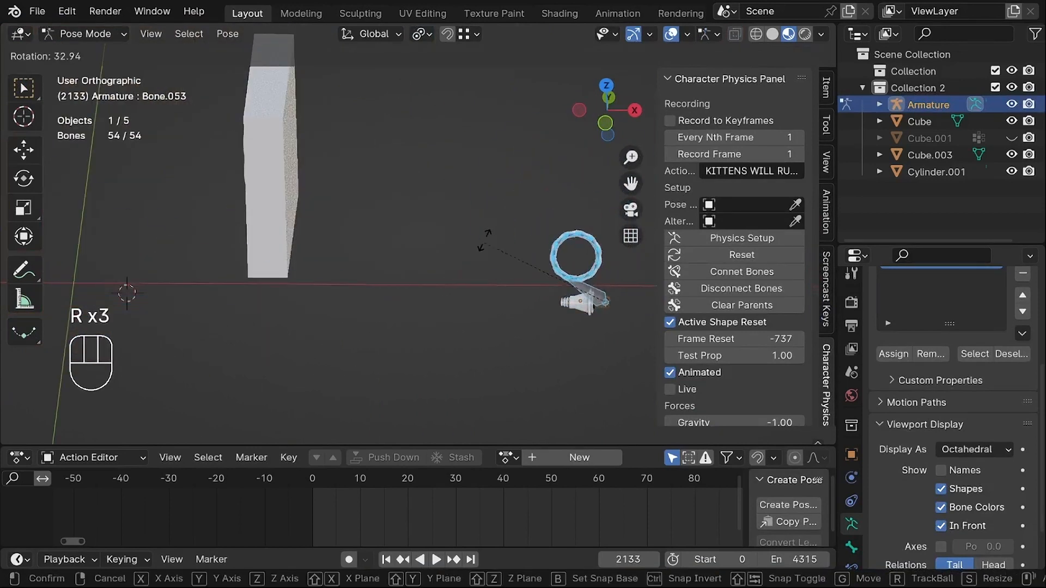
right_click(484, 240)
scroll(576, 293, up, 4)
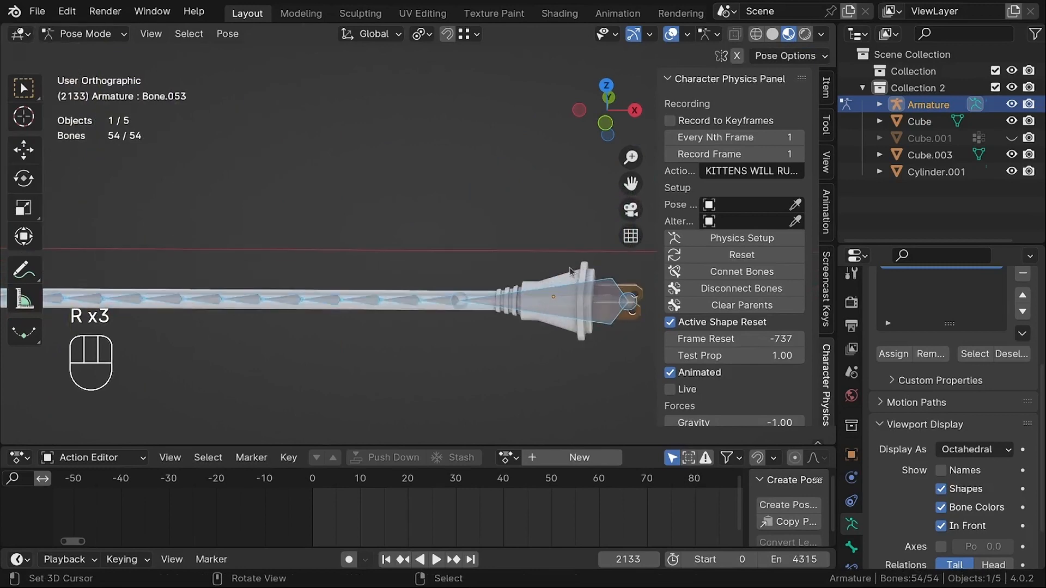
Parent the plug mesh to the bone running through it, using the Bone parenting option.
key(ctrl+Tab)
click(558, 273)
key(g)
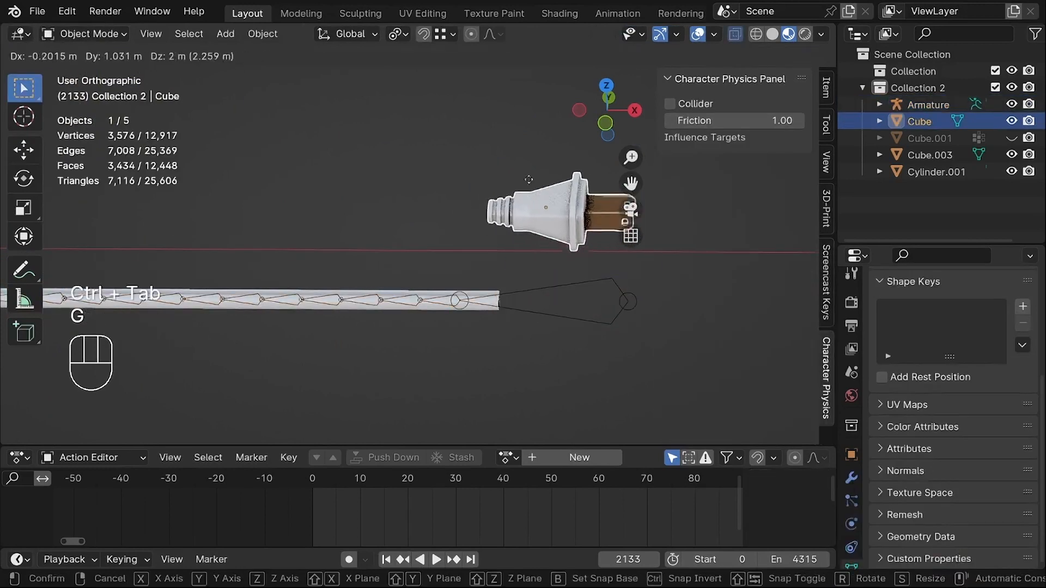
right_click(528, 180)
scroll(617, 282, up, 3)
shift+click(618, 282)
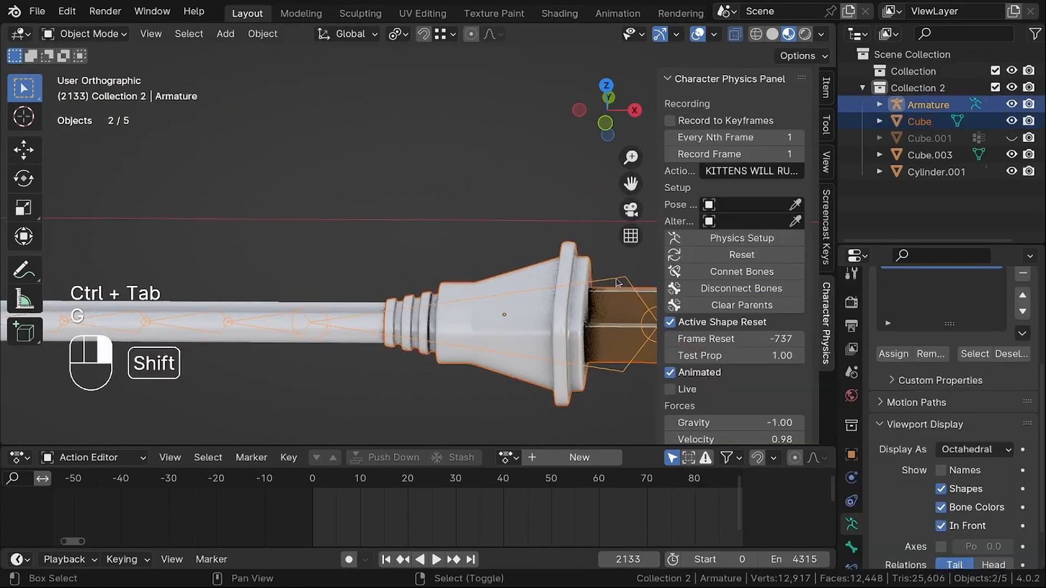
key(ctrl+Tab)
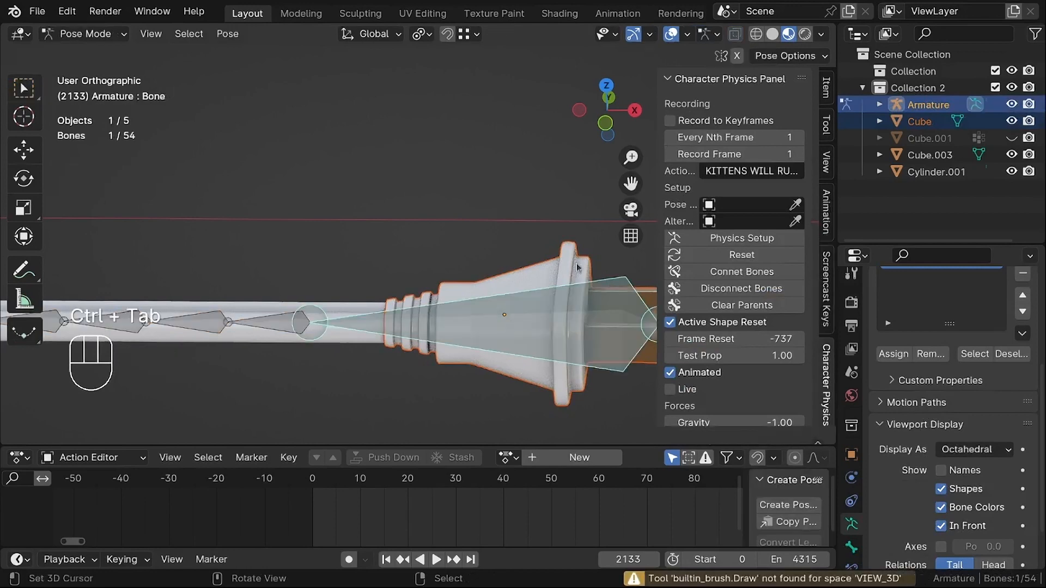
scroll(467, 236, down, 5)
key(ctrl+p)
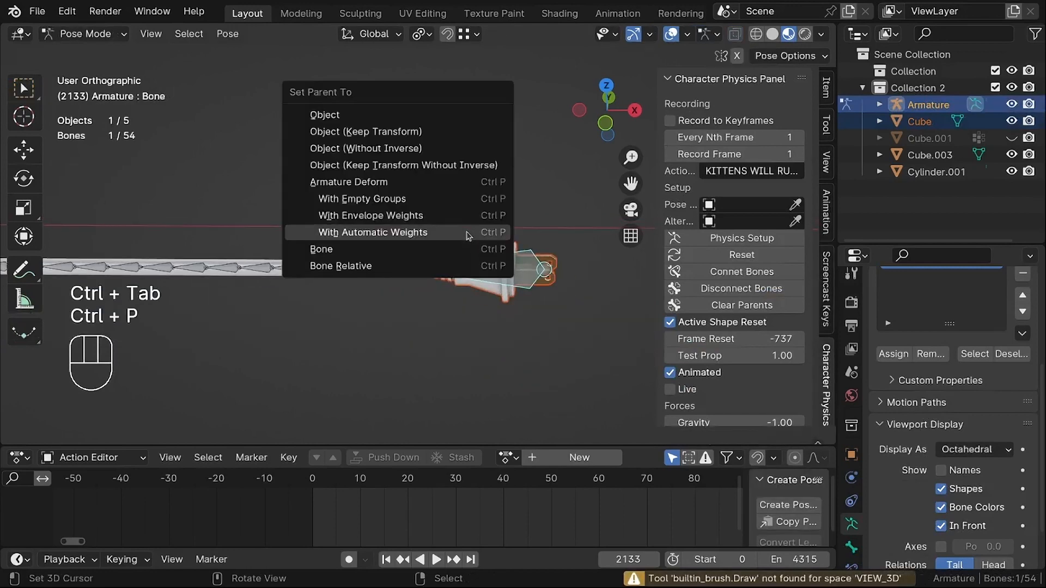
click(359, 247)
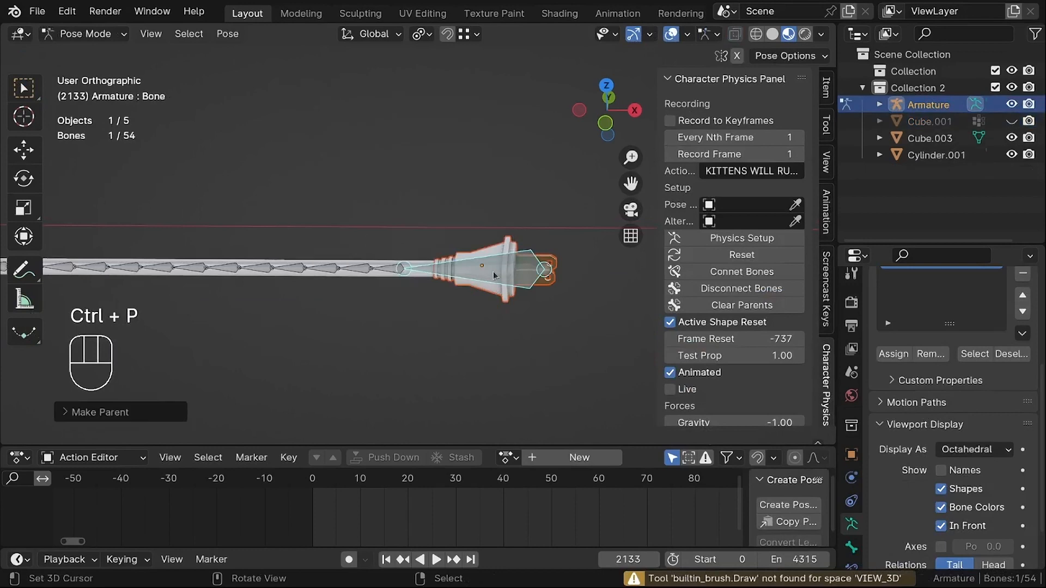
Test moving and rotating the plug's bone to check that the plug and cord follow, cancelling both transforms.
key(g)
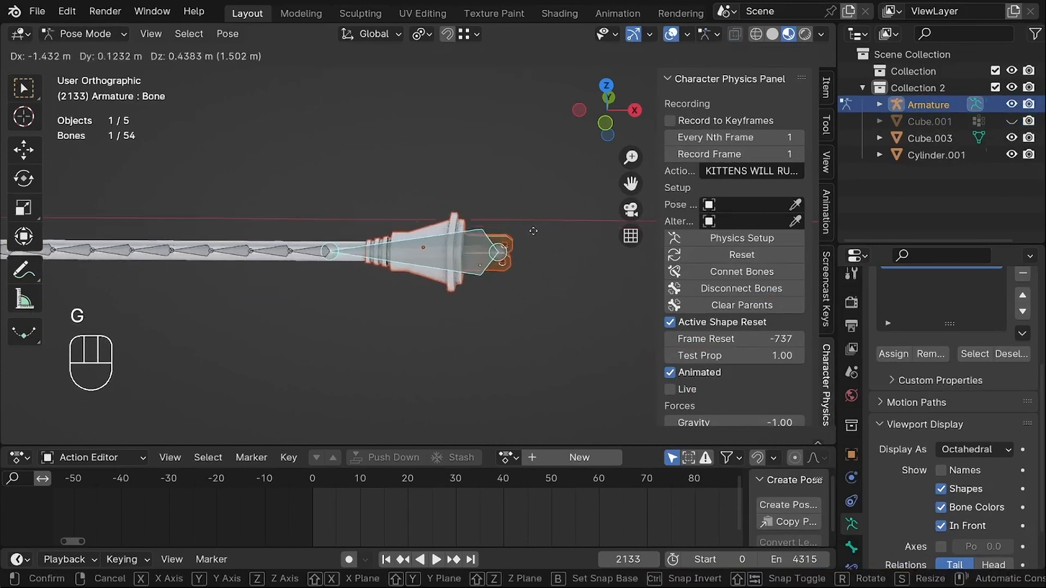
right_click(492, 256)
key(r)
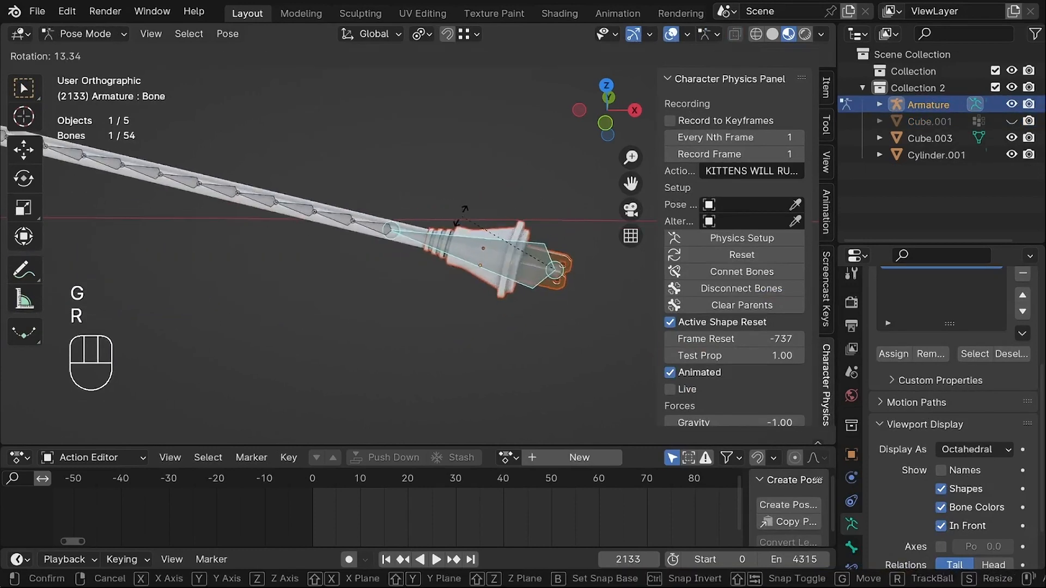
right_click(486, 281)
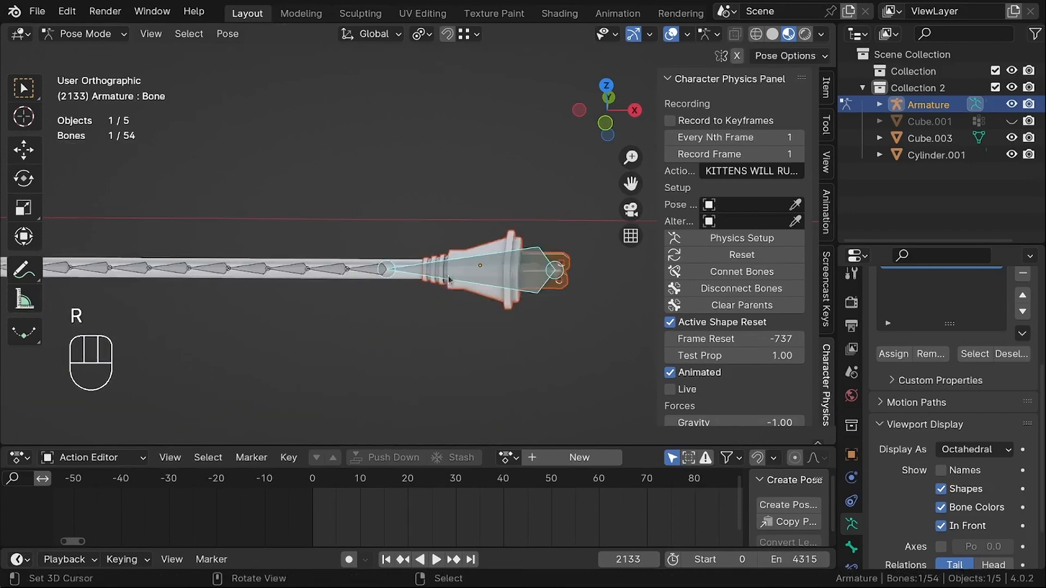
scroll(444, 280, down, 9)
shift+middle_drag(347, 260, 514, 269)
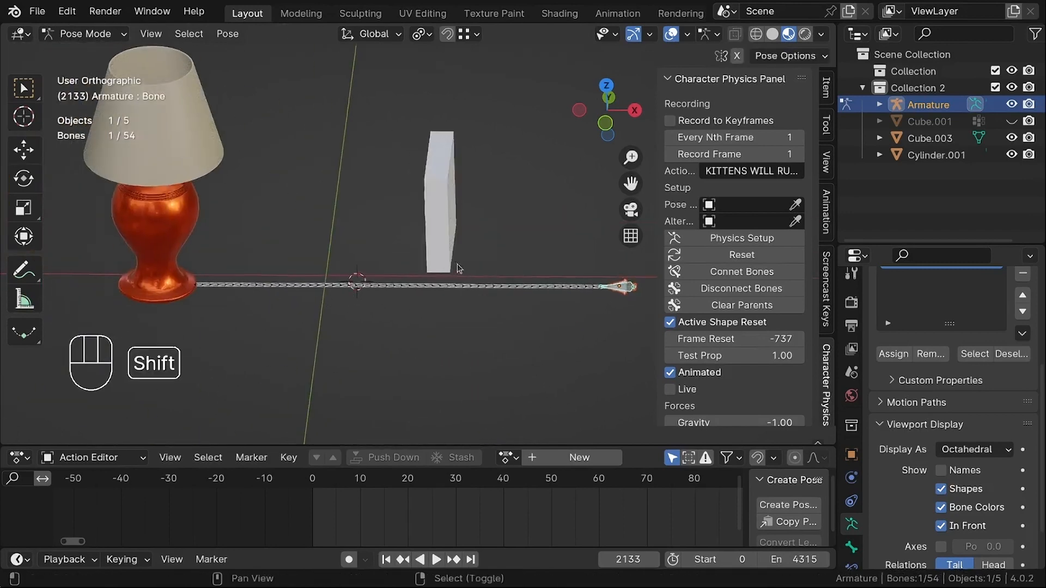
shift+middle_drag(347, 298, 373, 287)
scroll(486, 297, up, 5)
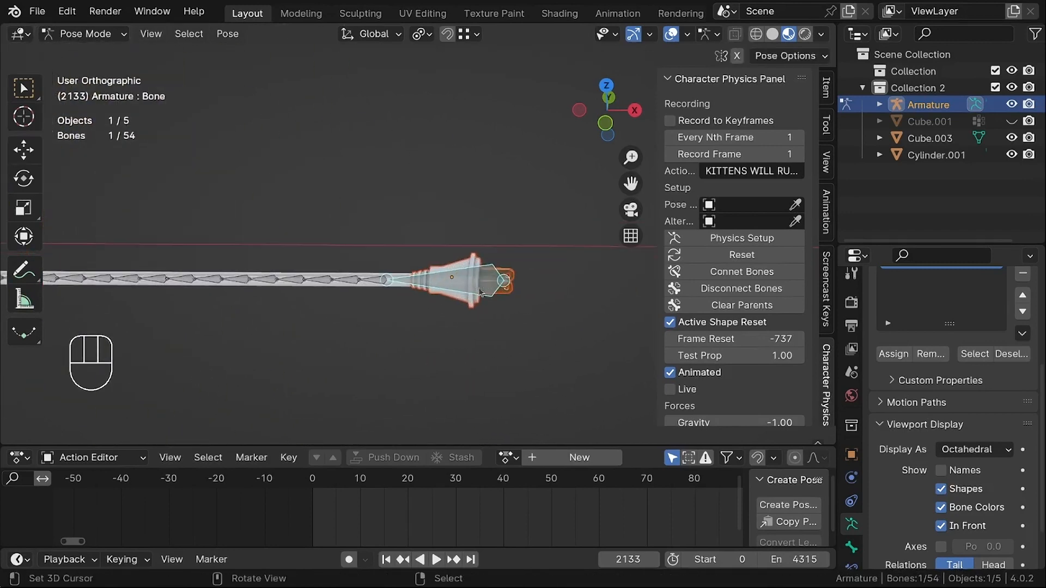
Return the armature to Object Mode and rename it "phys rig".
key(ctrl+Tab)
key(g)
scroll(439, 276, down, 4)
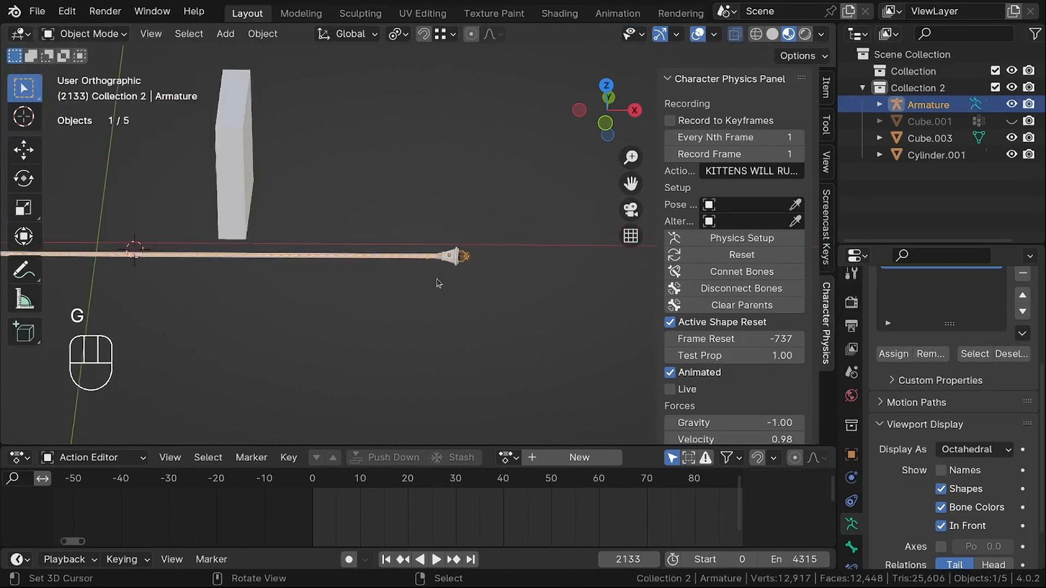
shift+middle_drag(434, 285, 697, 245)
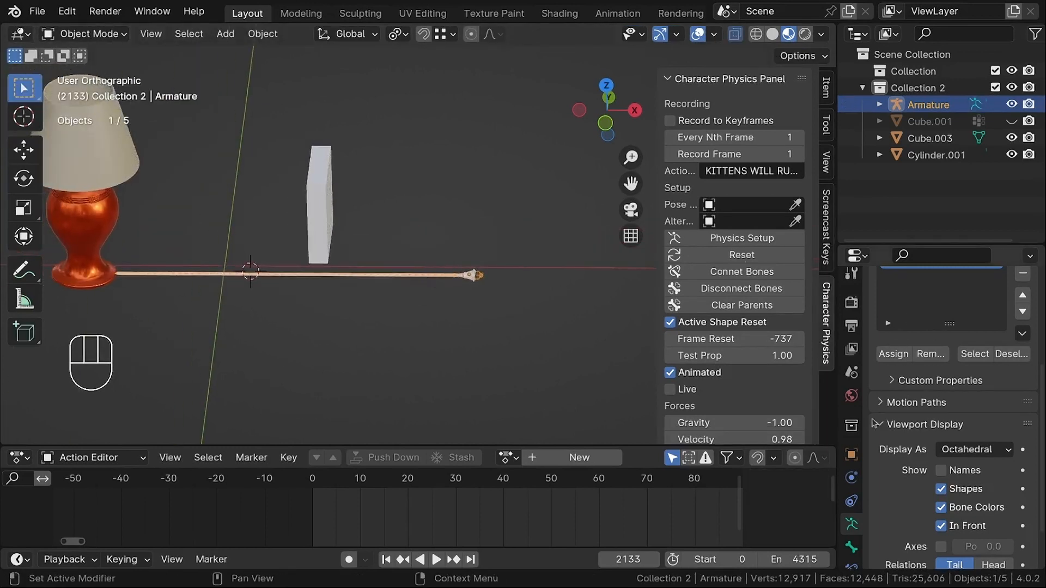
click(850, 454)
scroll(921, 293, up, 5)
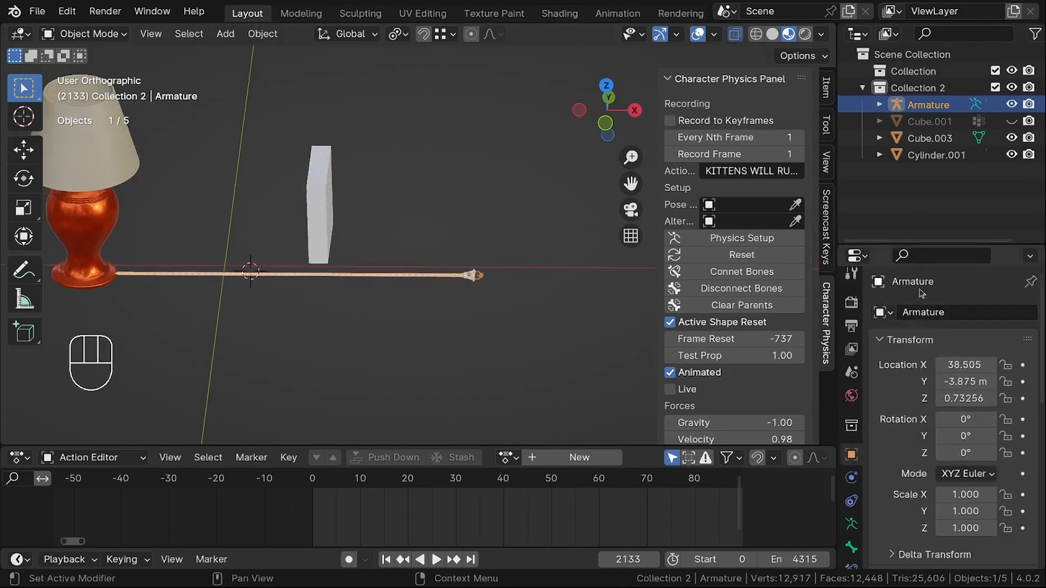
click(915, 304)
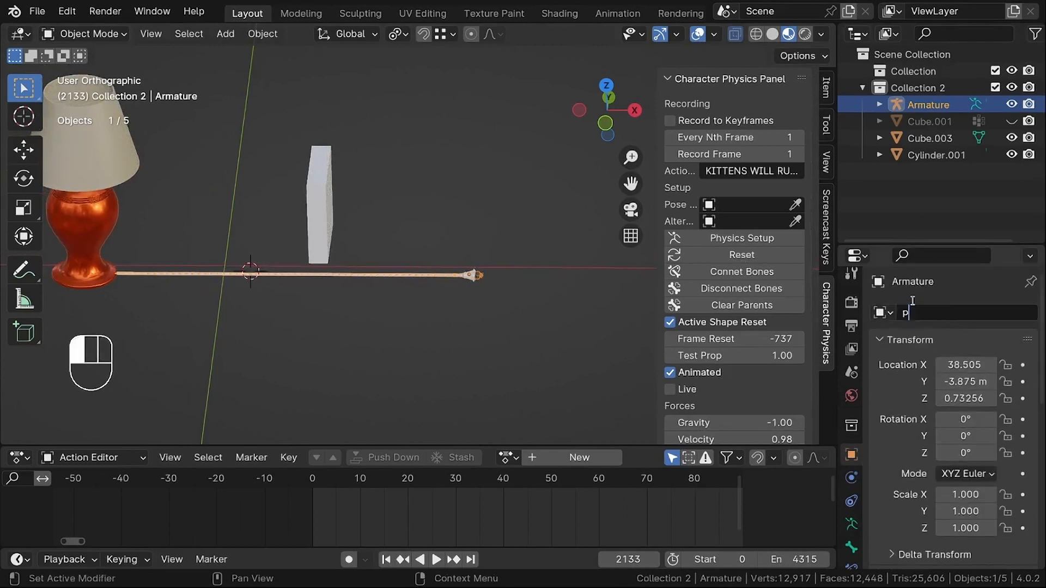
text(phys rig)
key(Return)
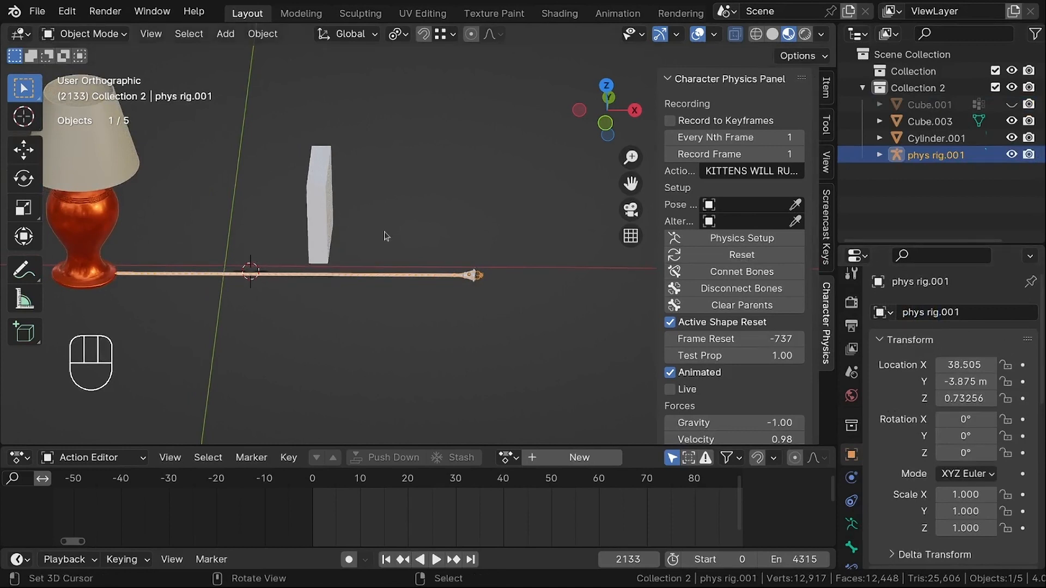
Duplicate the renamed armature and place the copy above the cord, at about X 58.8, Y 9.0, Z 22.4 m.
scroll(384, 235, up, 2)
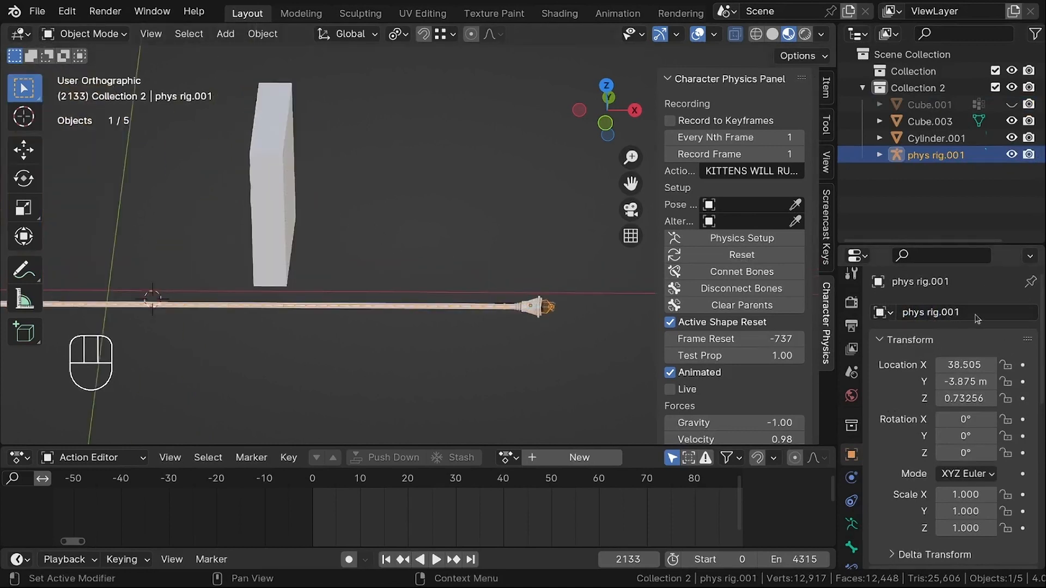
scroll(333, 242, down, 2)
scroll(430, 276, up, 3)
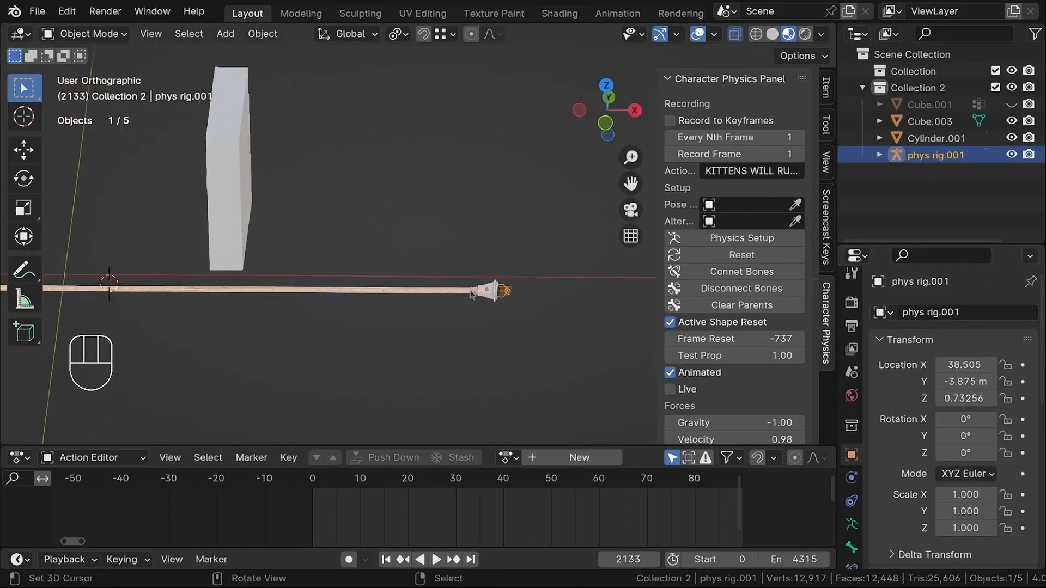
key(g)
right_click(414, 270)
scroll(388, 271, down, 5)
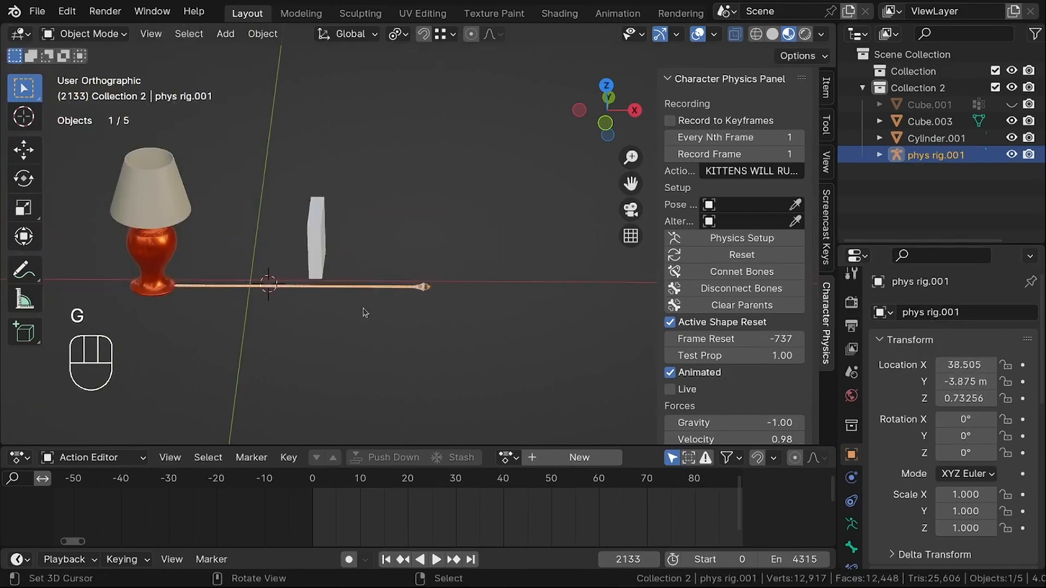
key(shift+d)
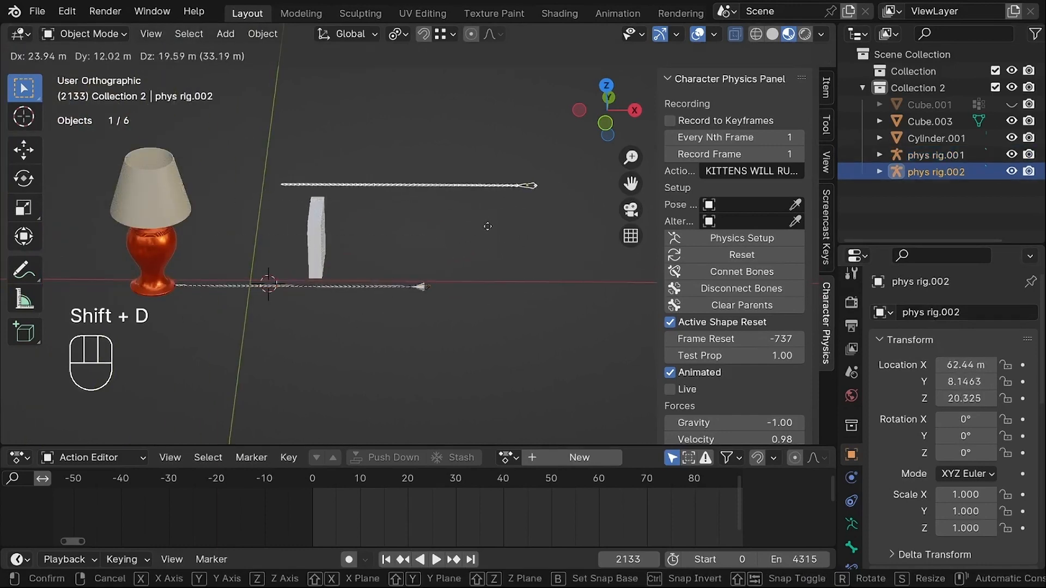
click(471, 221)
Select the original armature phys rig.001 in the cord and test-move it, cancelling the move.
scroll(410, 291, up, 4)
scroll(410, 291, up, 4)
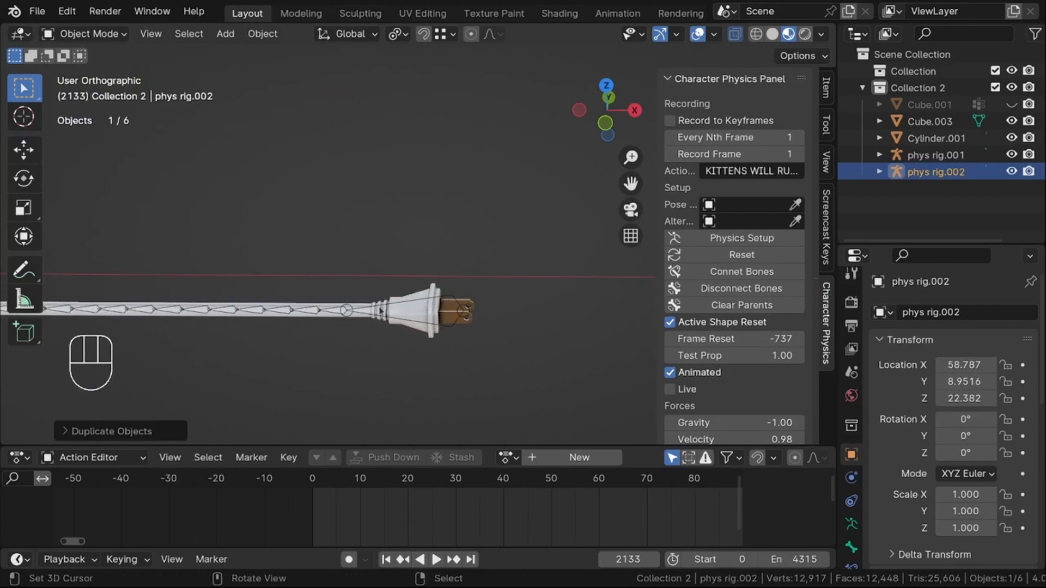
click(376, 309)
scroll(380, 309, down, 8)
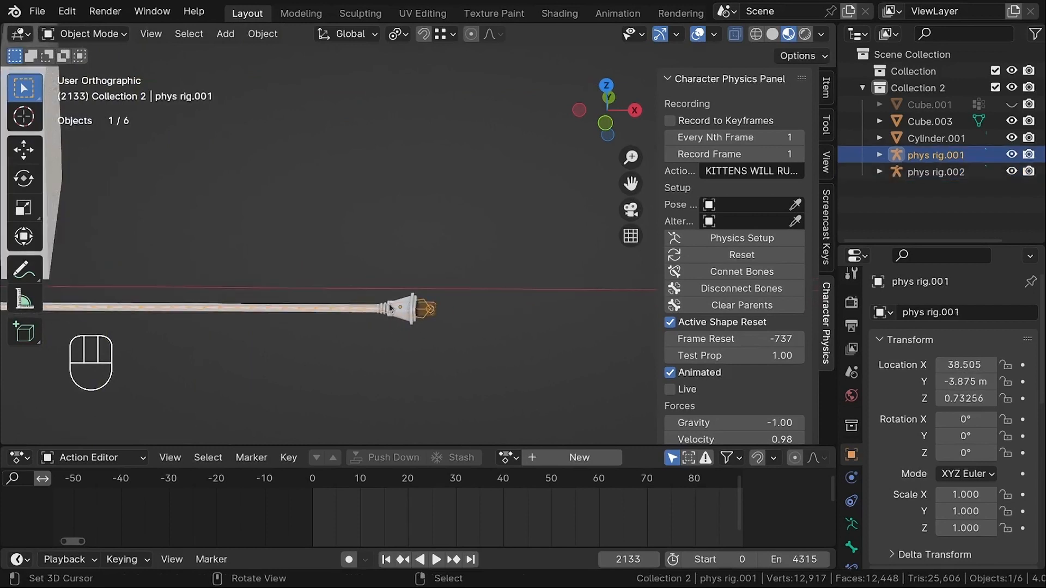
scroll(393, 310, up, 1)
key(g)
right_click(408, 309)
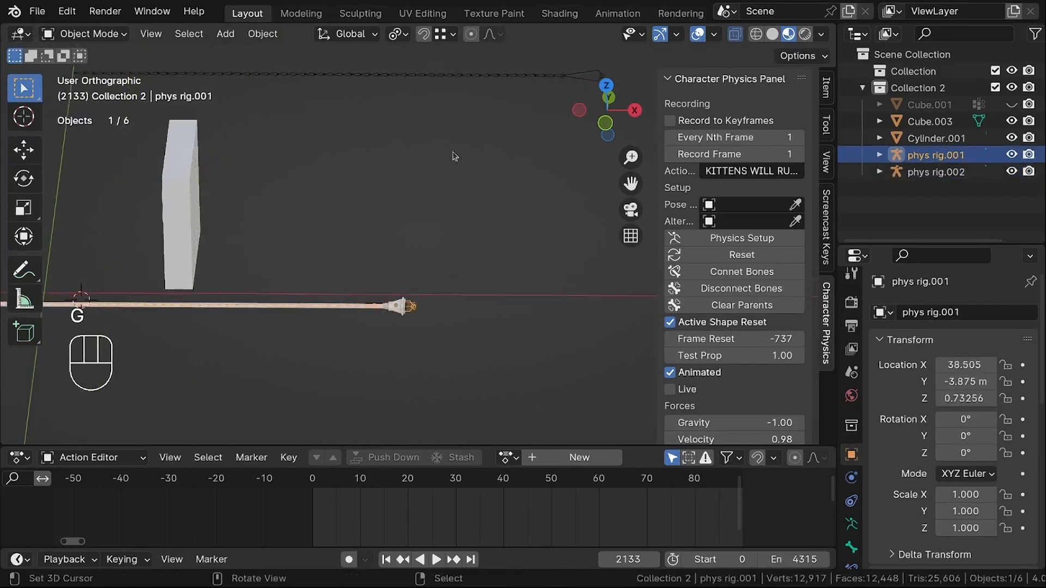
Assign the duplicate armature phys rig.002 as the pose rig in Character Physics and run Physics Setup.
shift+middle_drag(516, 111, 380, 214)
click(796, 204)
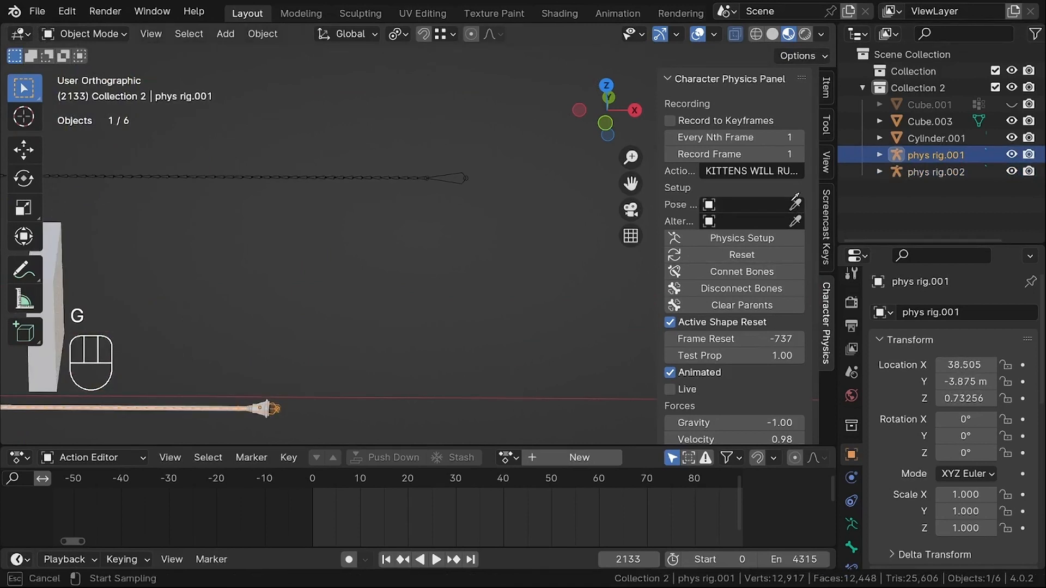
click(456, 177)
shift+middle_drag(397, 250, 365, 303)
scroll(386, 305, up, 1)
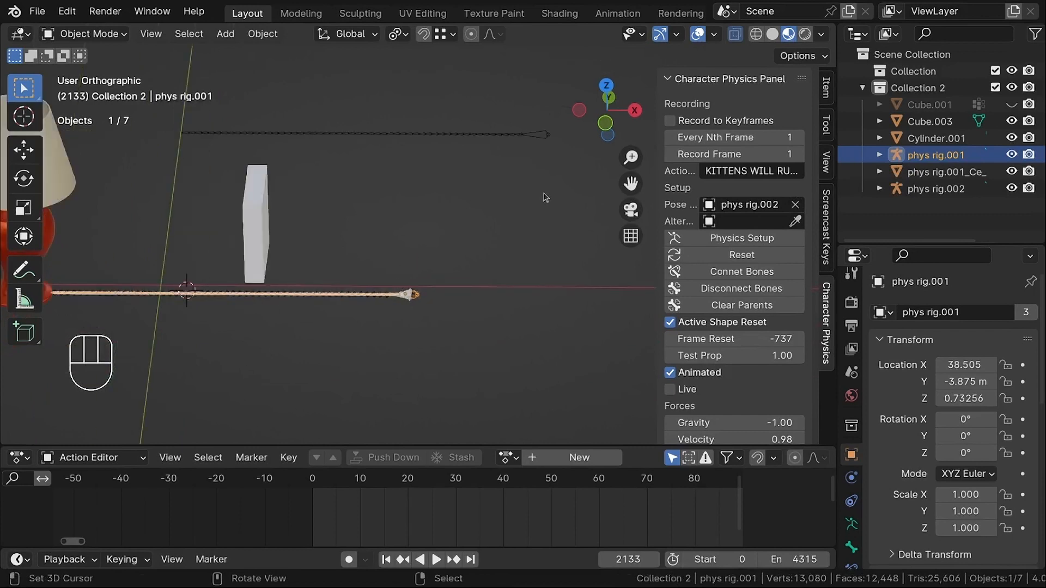
Play the animation to preview how the cord rig reacts to the physics, stop it and return to frame 0.
drag(372, 501, 427, 501)
key(shift+space)
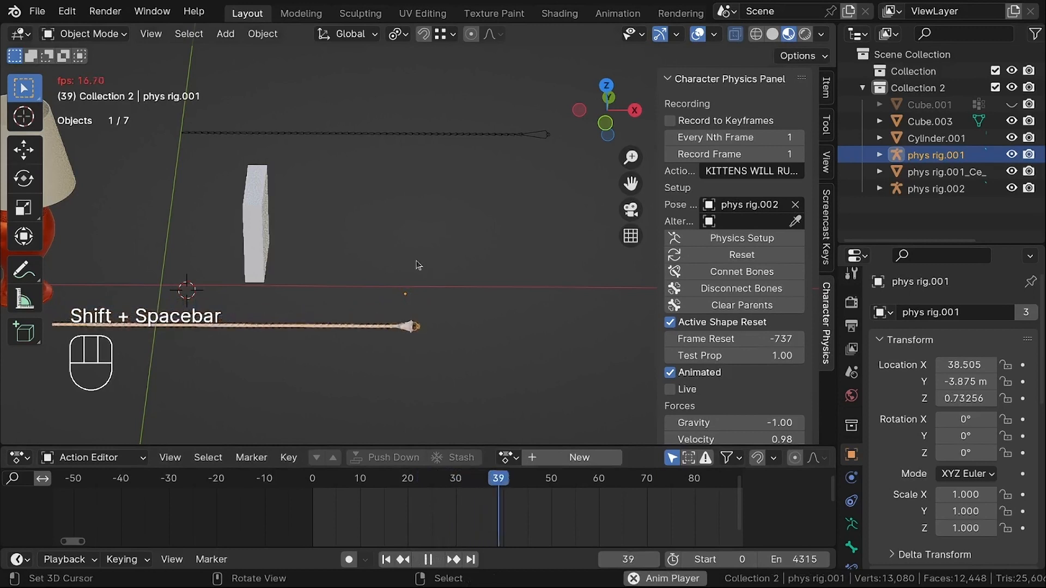
key(shift+space)
key(shift+Left)
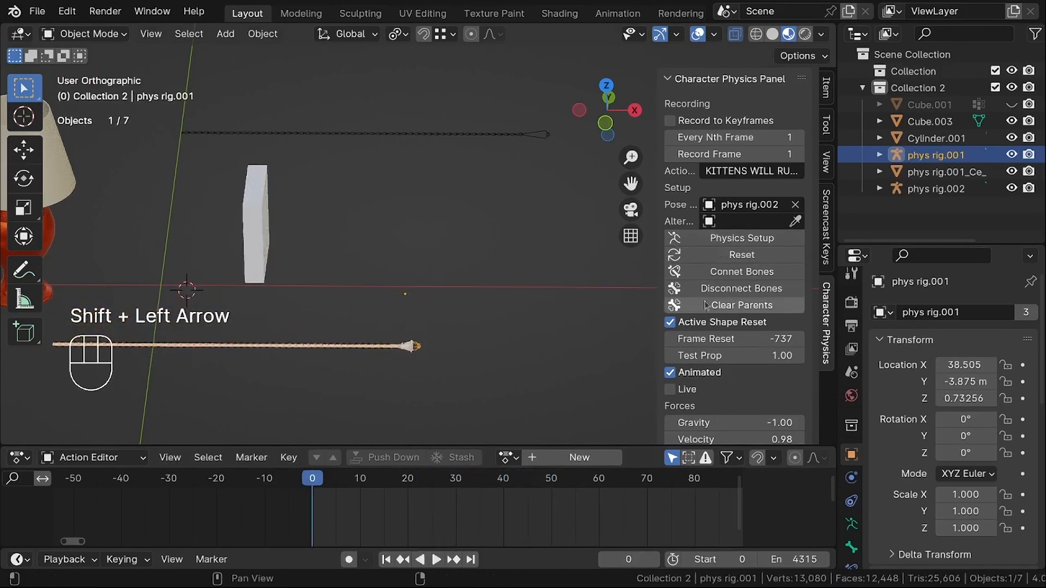
Set Frame Reset to 0 and jump to the first frame to reset the rig.
scroll(721, 243, down, 2)
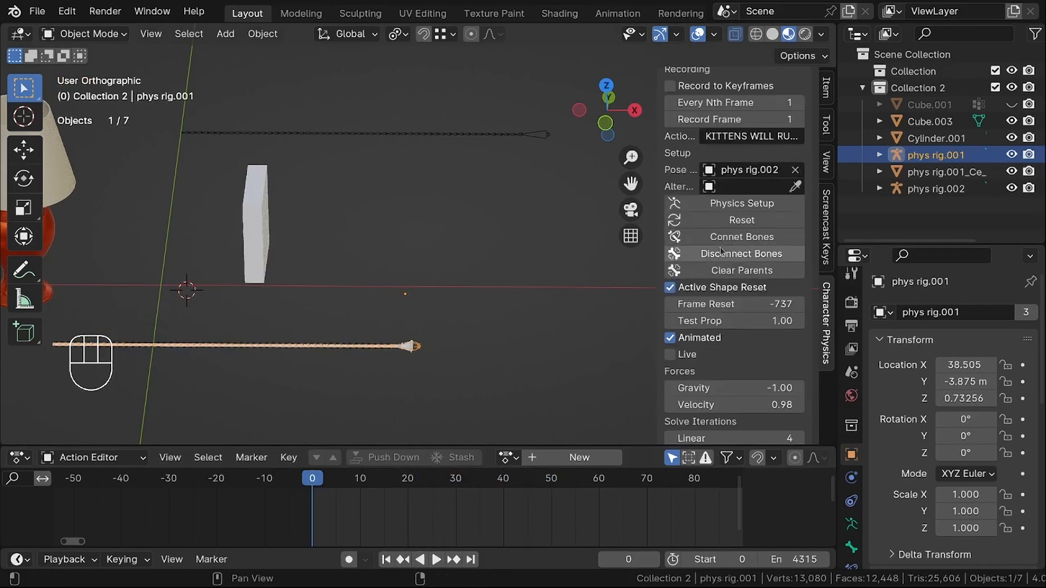
click(730, 305)
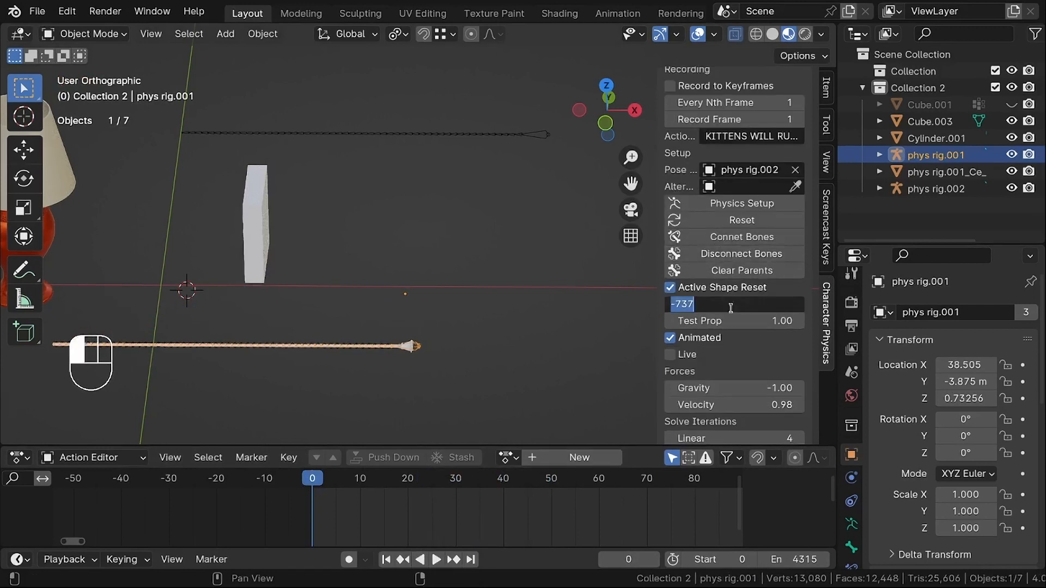
text(0)
click(674, 343)
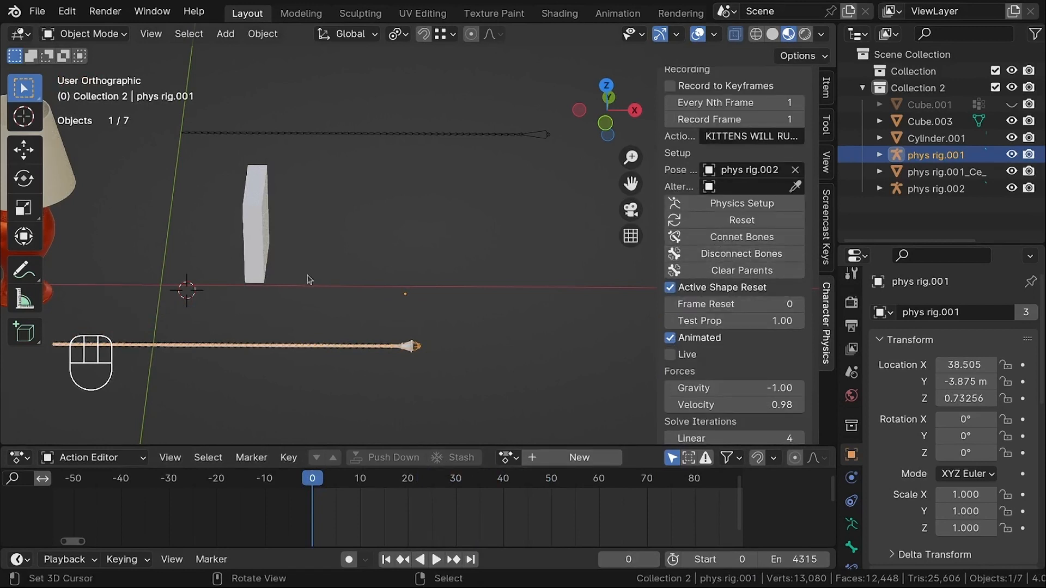
key(shift+Left)
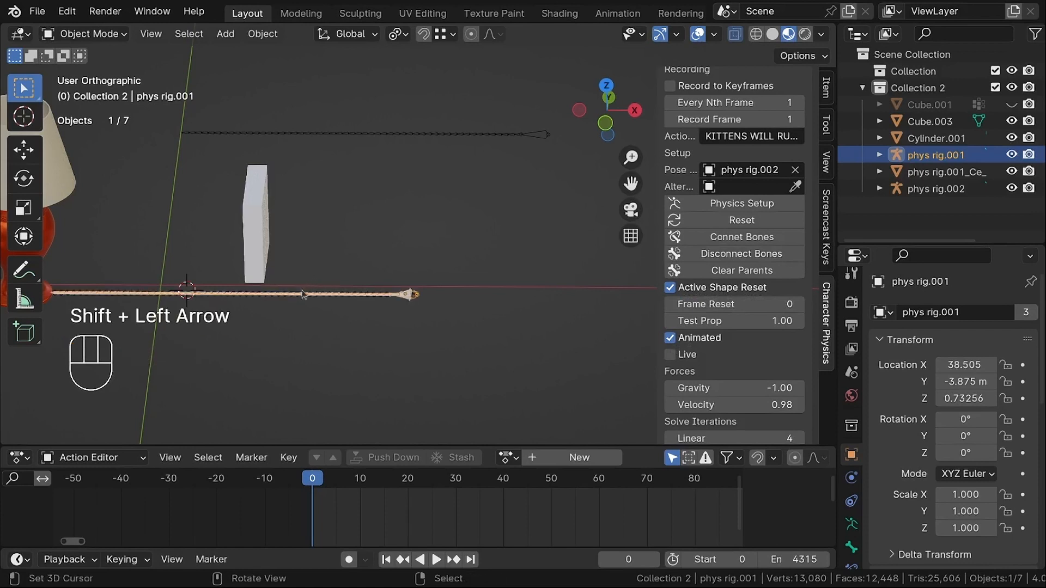
Put phys rig.001 in Pose Mode and test-move the plug's bone, cancelling the move.
scroll(381, 289, up, 2)
scroll(414, 300, up, 5)
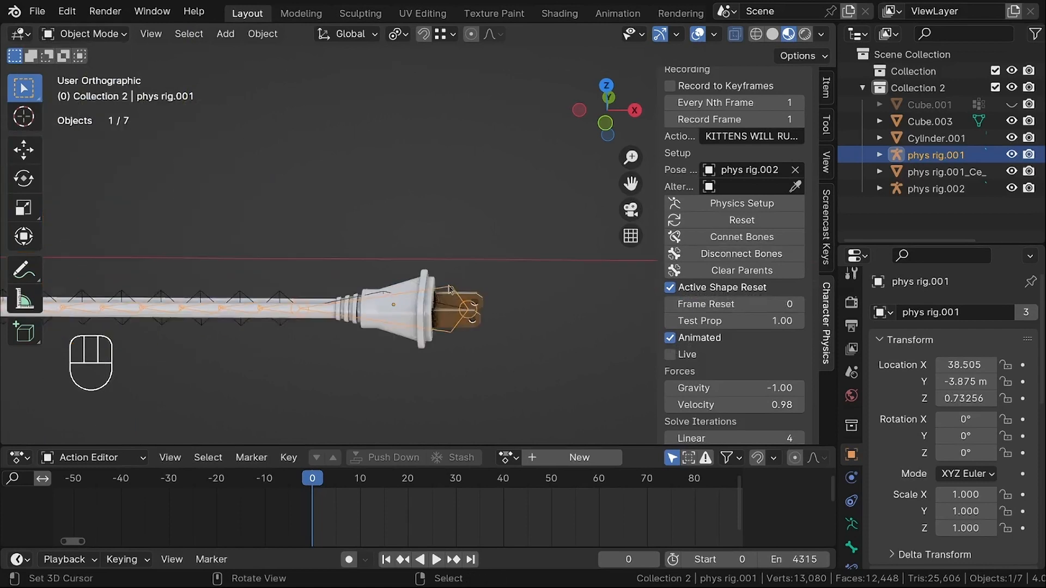
key(ctrl+Tab)
key(g)
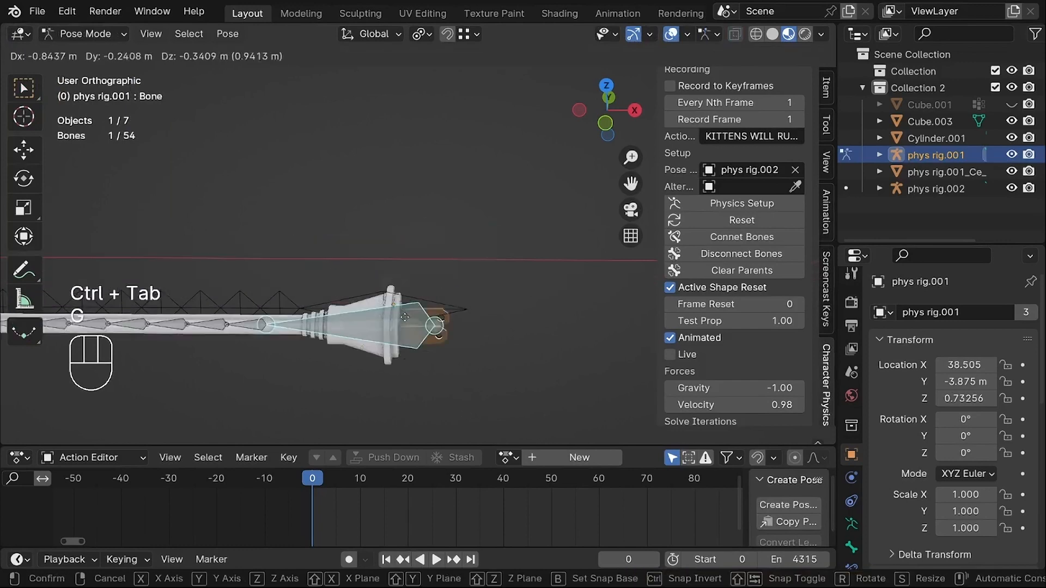
middle_drag(482, 312, 517, 284)
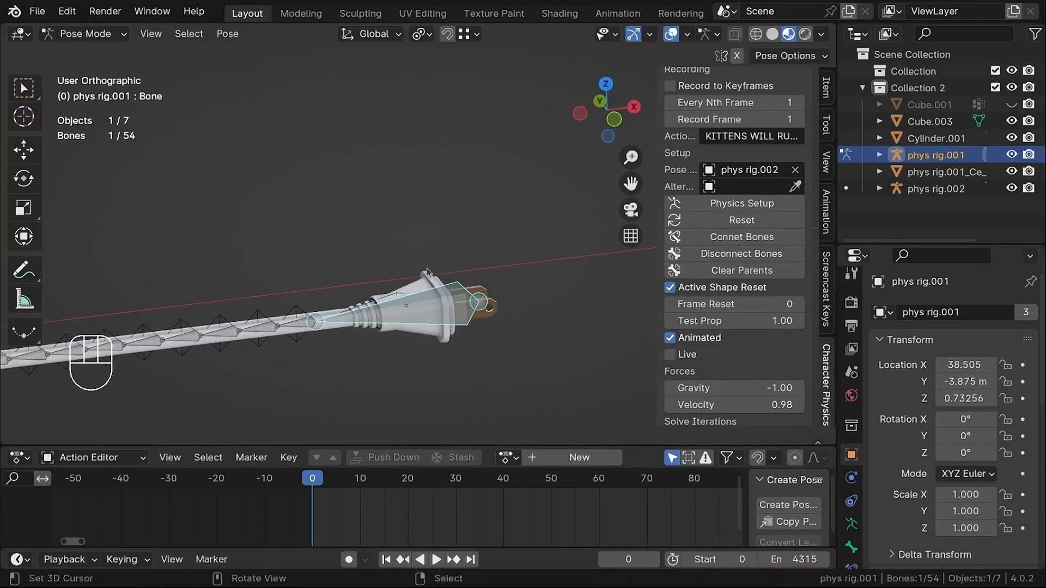
Add a Head Target to the plug's bone and set its Spring influence to 1.0.
scroll(708, 248, down, 15)
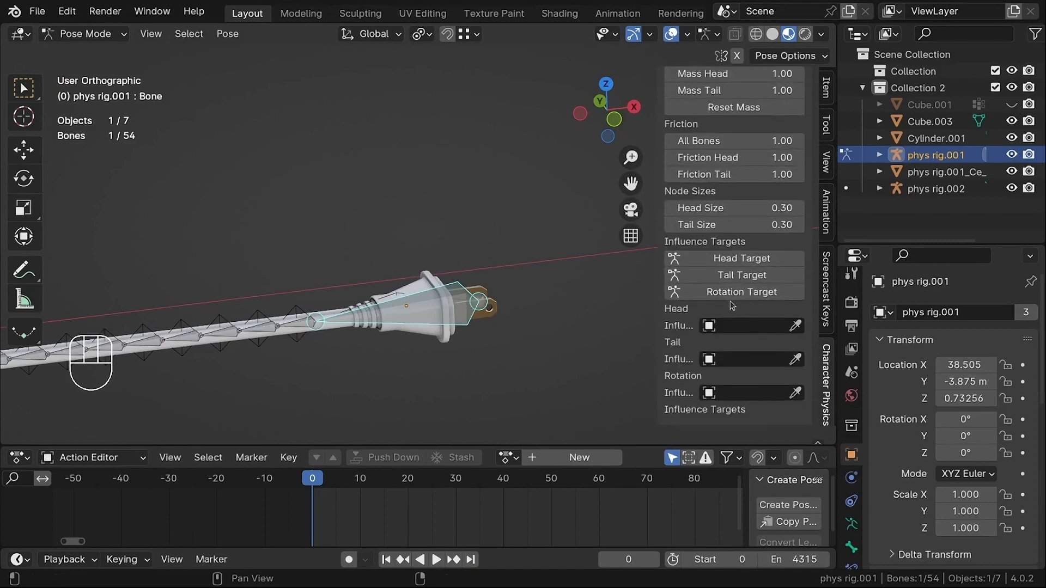
click(756, 261)
scroll(470, 326, up, 5)
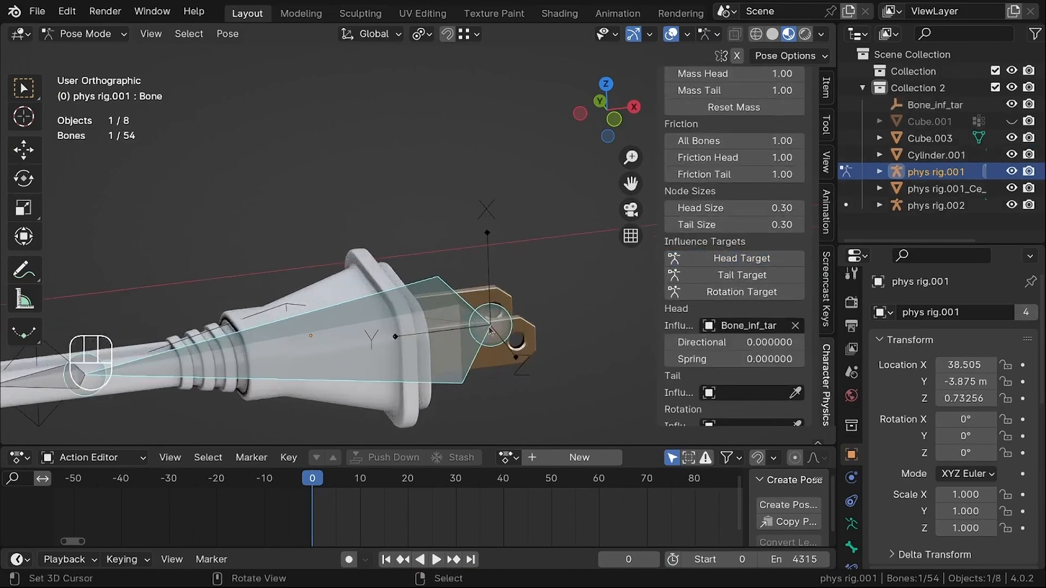
scroll(380, 172, down, 3)
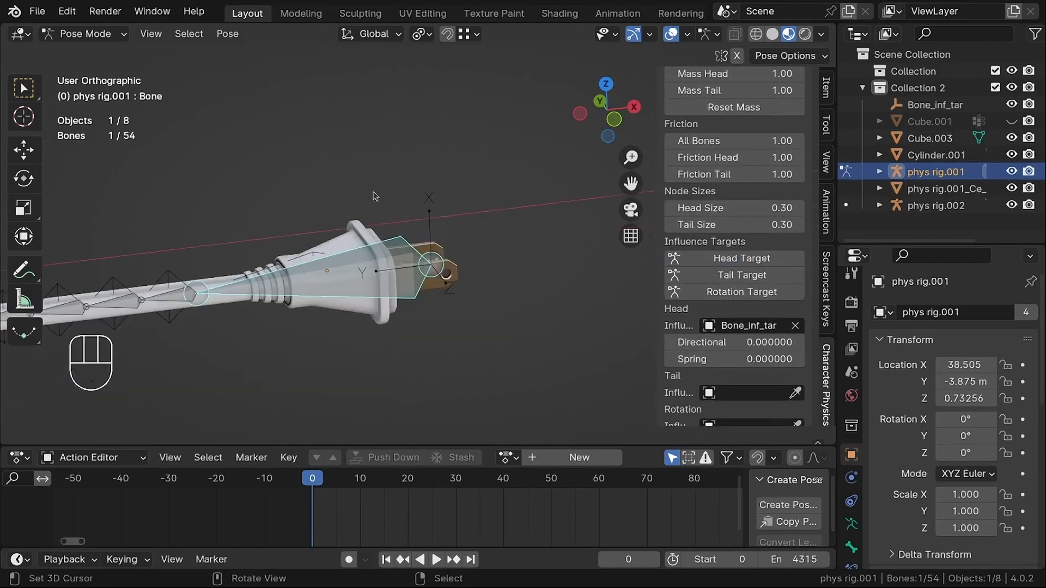
click(735, 359)
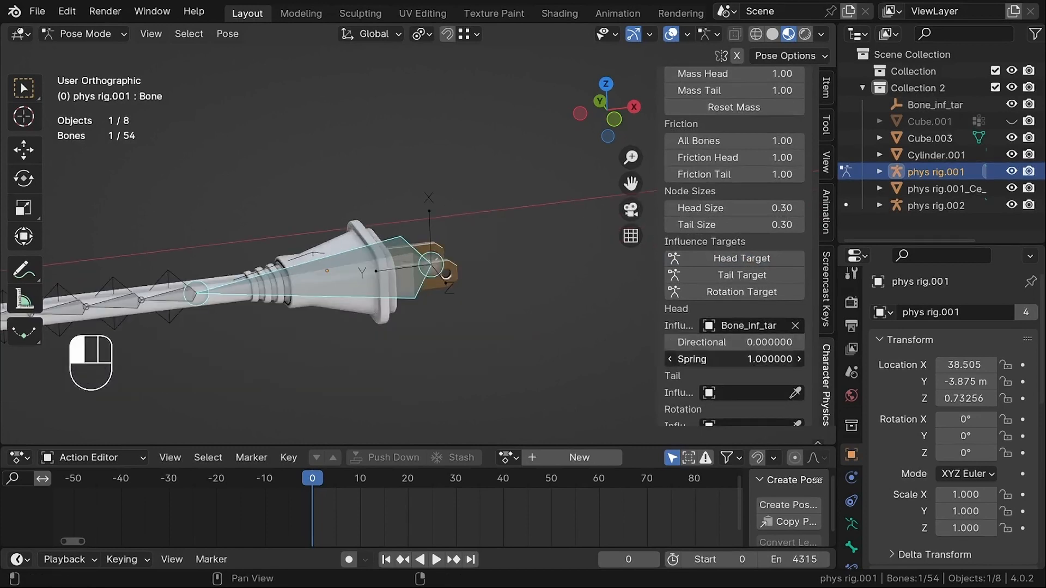
Preview the simulation while selecting and test-moving the Bone_inf_tar empty in Object Mode, ending with playback stopped at frame 0.
key(shift+space)
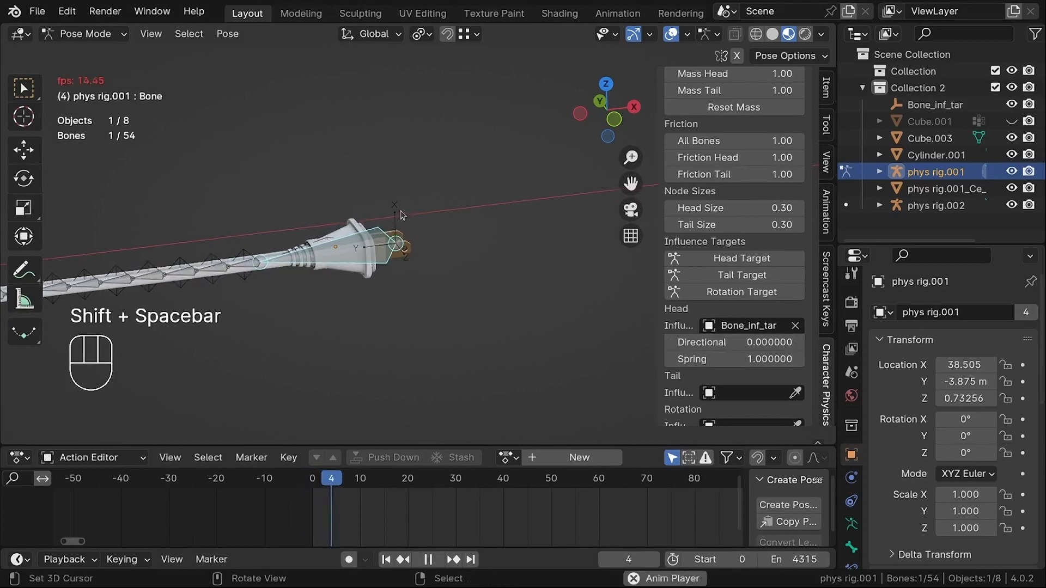
key(ctrl+Tab)
click(395, 206)
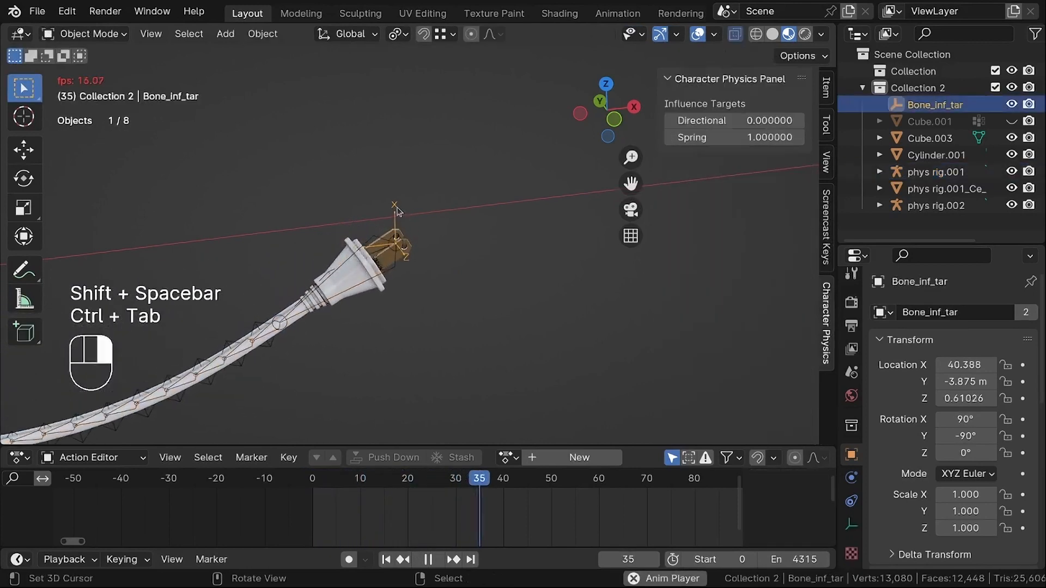
key(g)
click(390, 196)
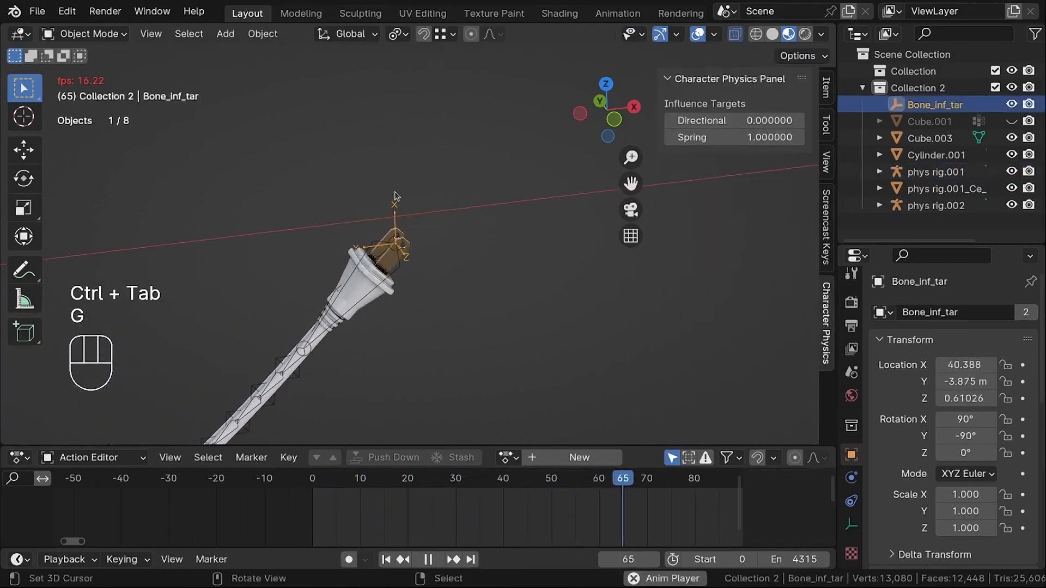
key(shift+Left)
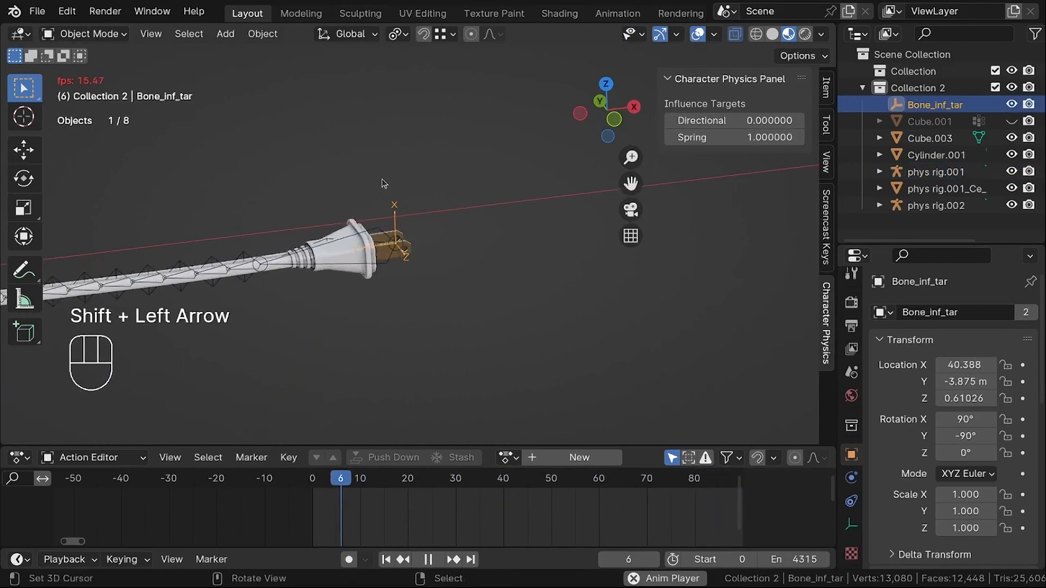
key(shift+space)
key(shift)
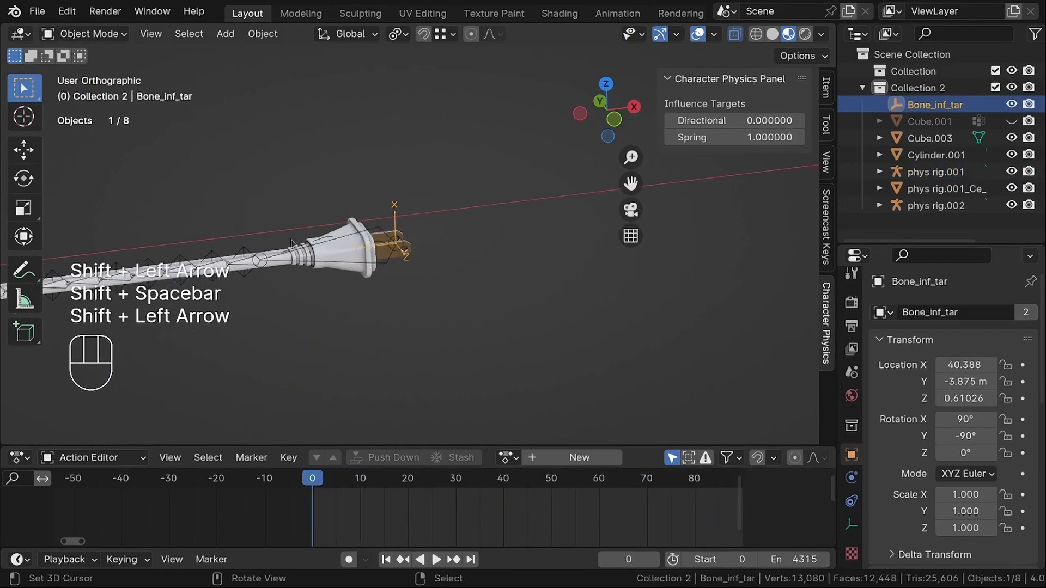
scroll(292, 243, up, 4)
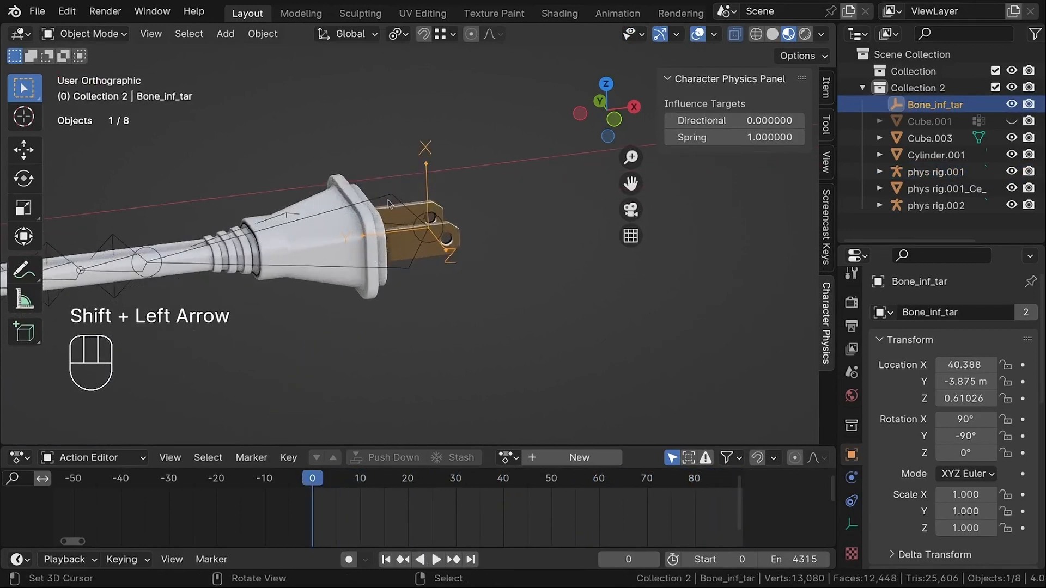
scroll(389, 202, down, 7)
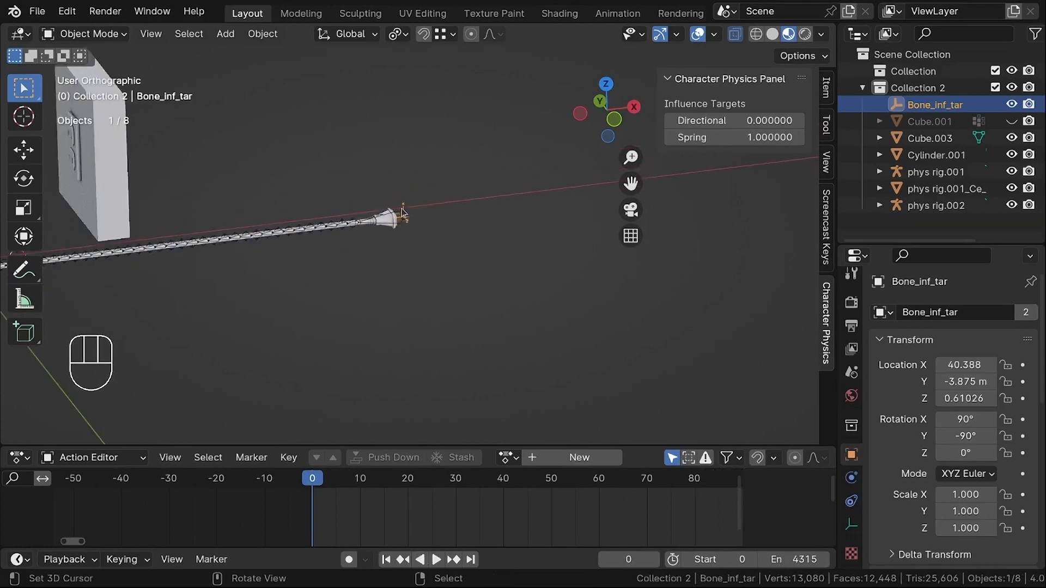
scroll(195, 176, up, 2)
scroll(194, 176, up, 2)
scroll(196, 176, down, 2)
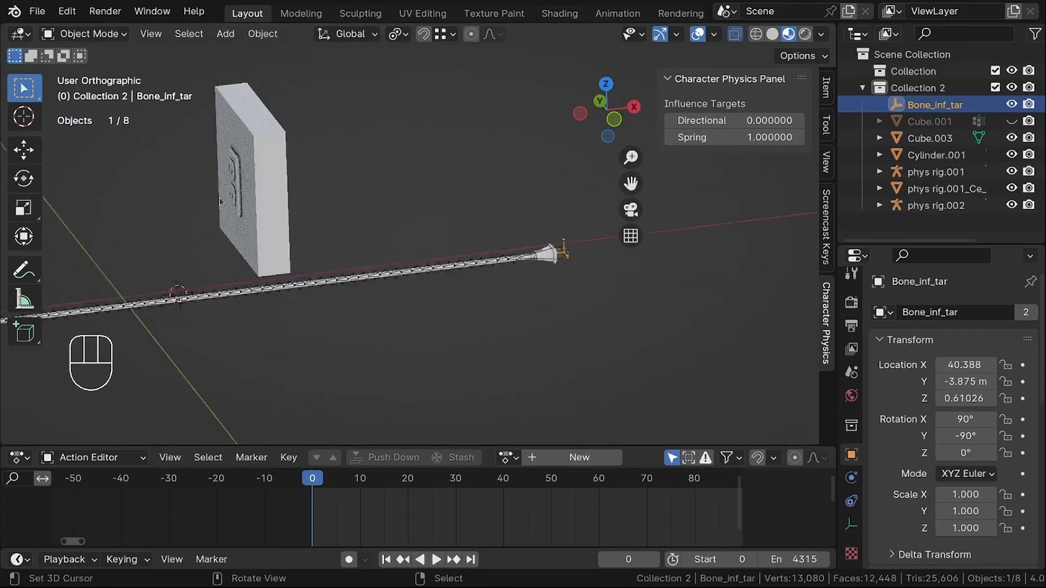
Select the plug's bone on phys rig.001 in Pose Mode and test-move it, cancelling the move.
scroll(421, 229, up, 4)
scroll(420, 229, up, 3)
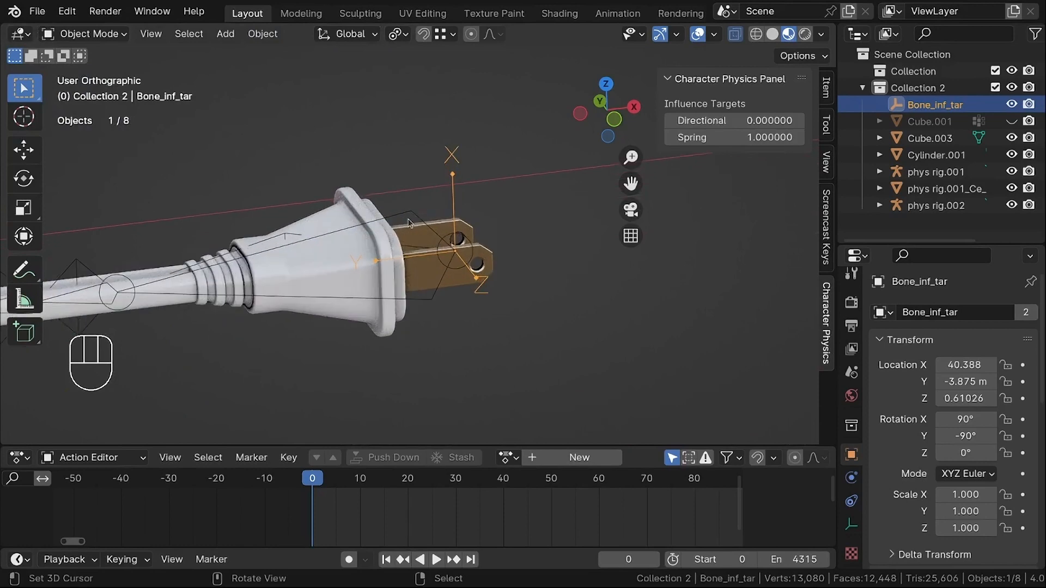
click(409, 219)
key(ctrl+Tab)
right_click(407, 218)
scroll(407, 219, down, 4)
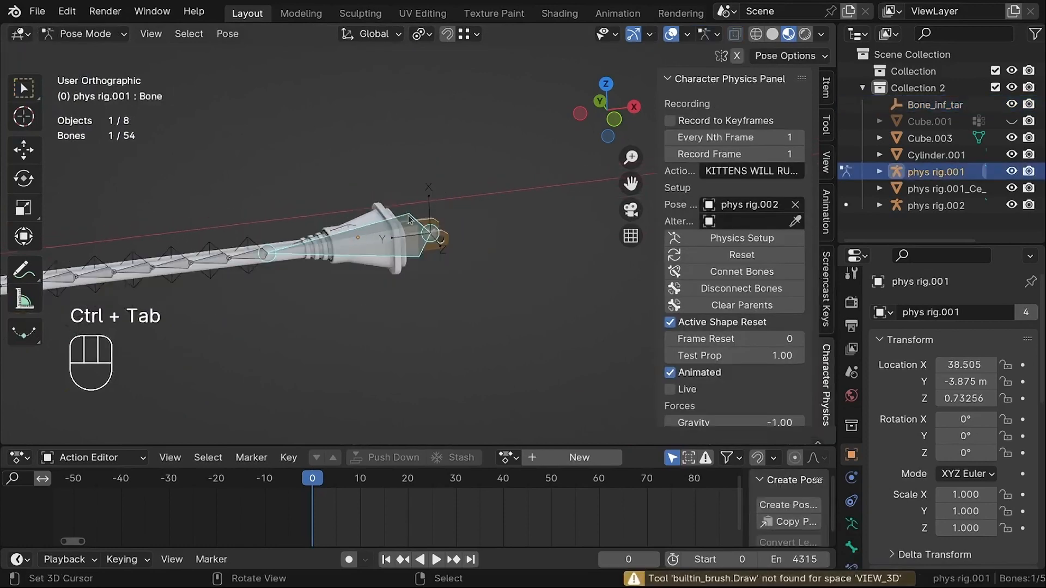
key(g)
right_click(629, 251)
Add a Rotation Target to the plug's bone and set its Rotation influence to 1.0.
scroll(744, 273, down, 15)
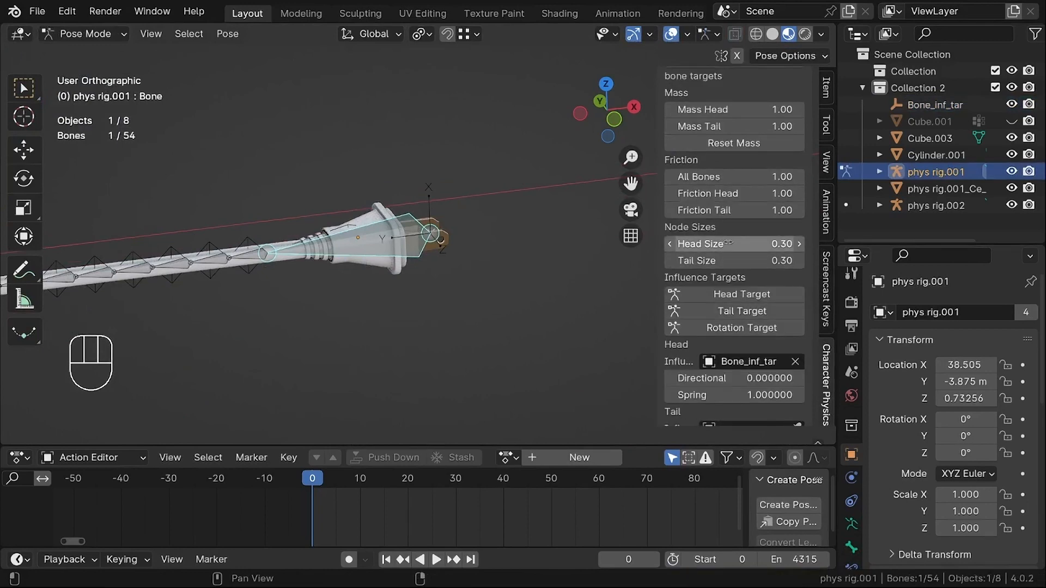
click(738, 328)
scroll(736, 328, down, 3)
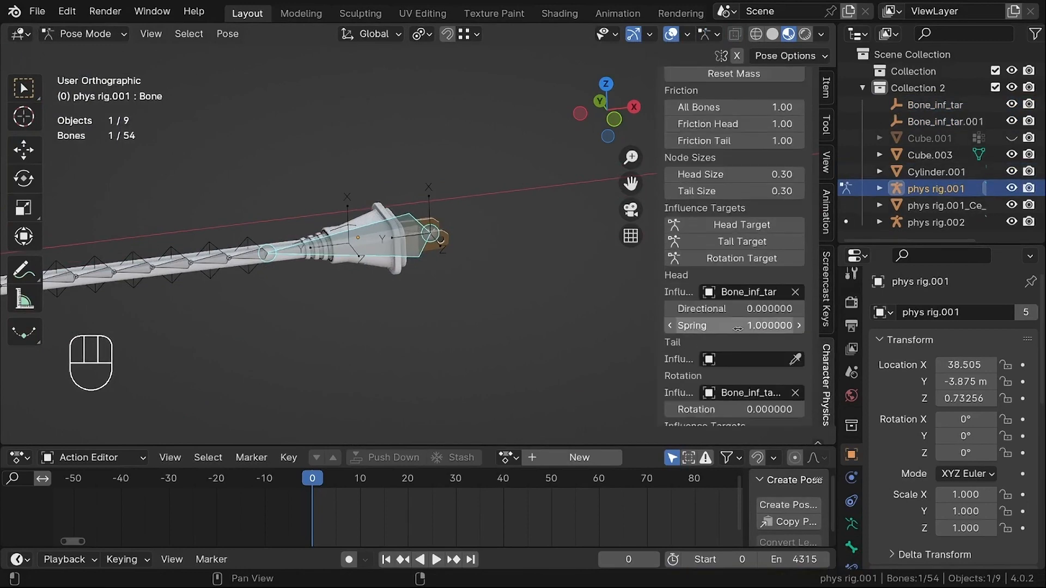
scroll(738, 328, down, 1)
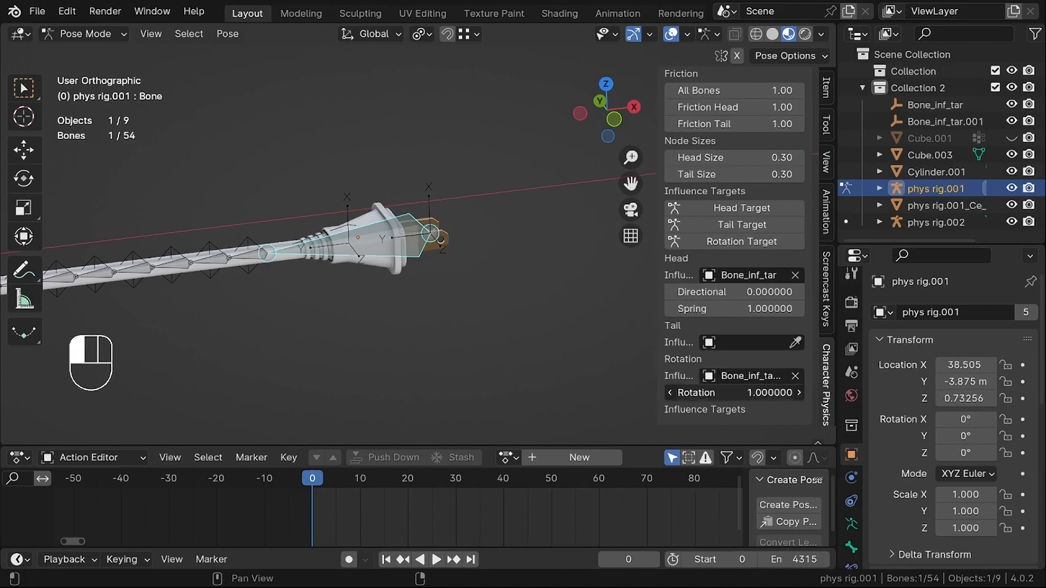
Return to Object Mode, select the Bone_inf_tar empty and preview the plug simulation with both targets, stopping playback at frame 45.
mouse_move(339, 283)
middle_down()
mouse_move(381, 315)
mouse_move(358, 285)
middle_up()
scroll(370, 224, up, 3)
middle_drag(404, 189, 401, 176)
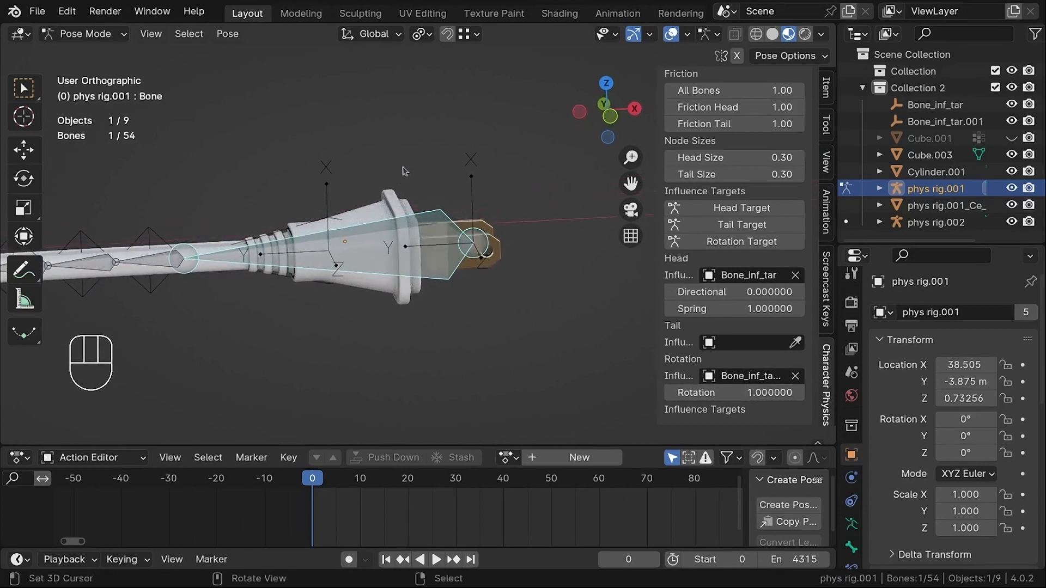
click(473, 189)
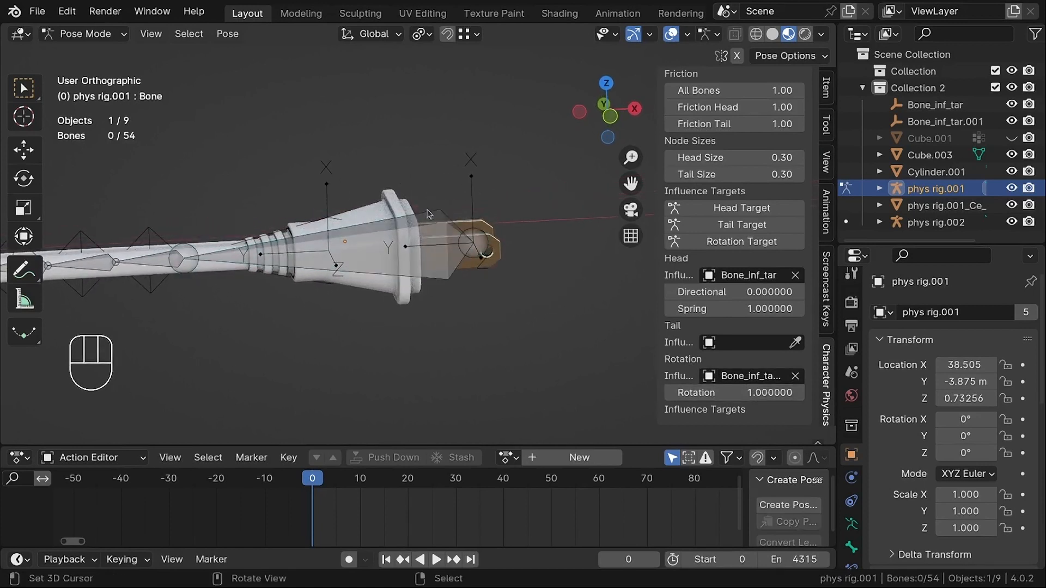
key(ctrl+Tab)
right_click(473, 187)
key(shift+space)
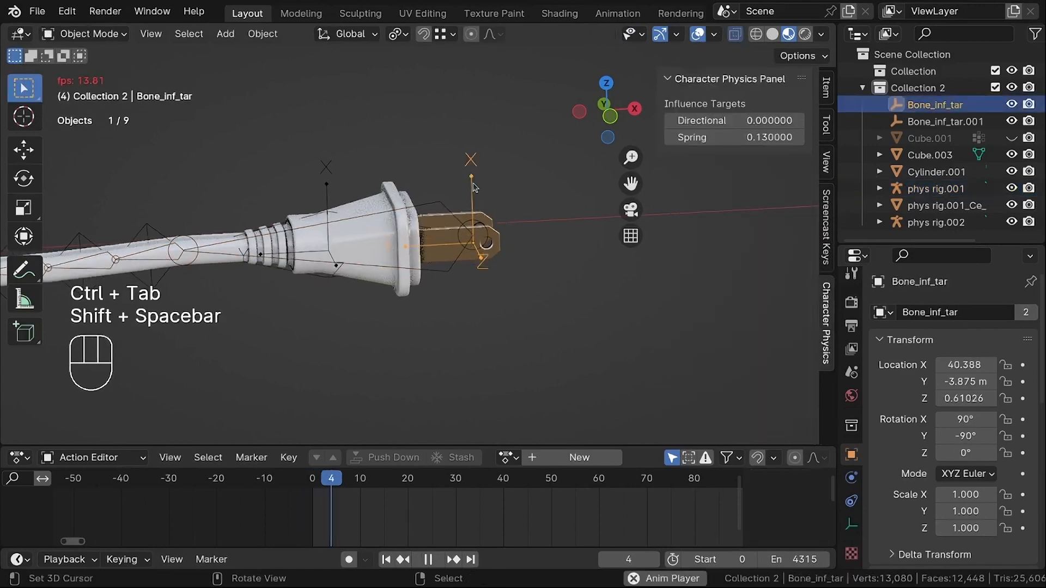
right_click(473, 188)
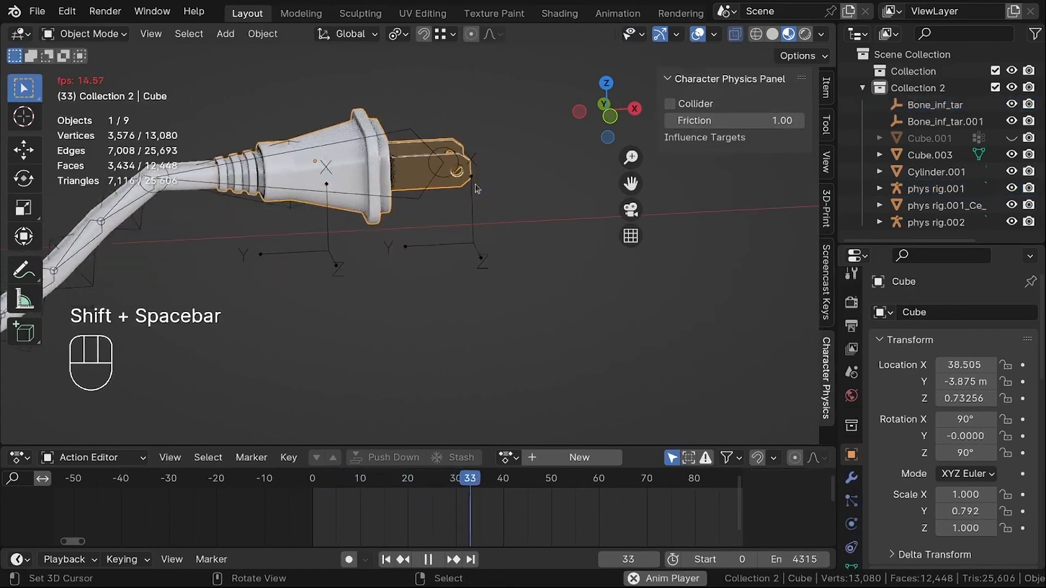
key(shift+space)
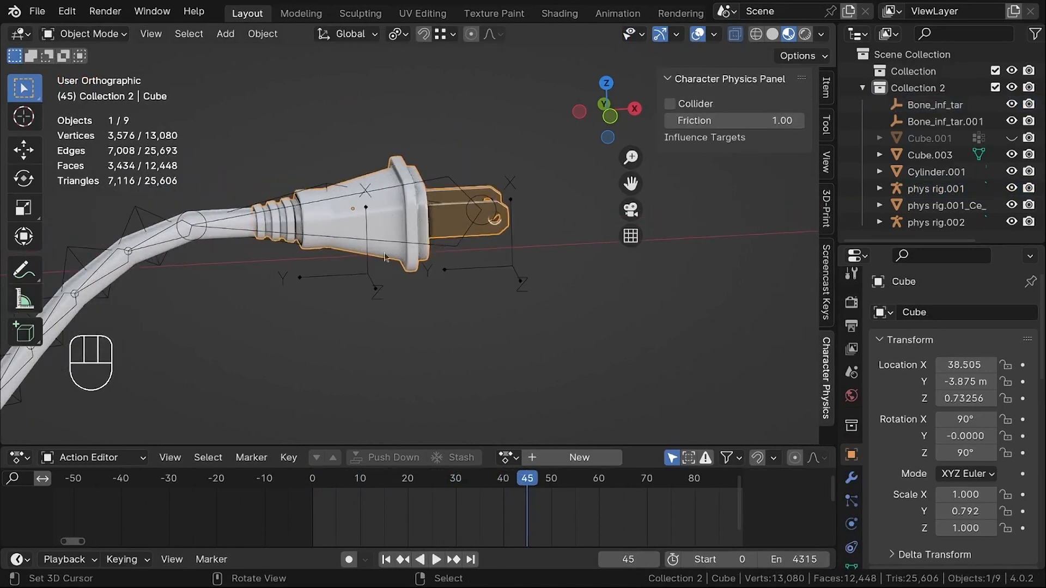
Delete the rotation target empty Bone_inf_tar.001.
right_click(368, 268)
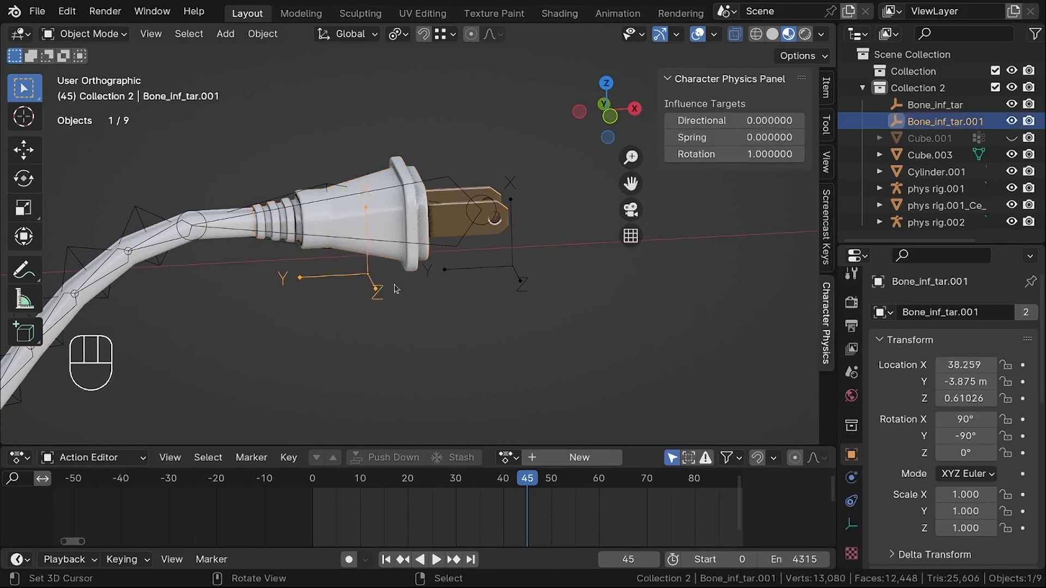
shift+right_click(506, 272)
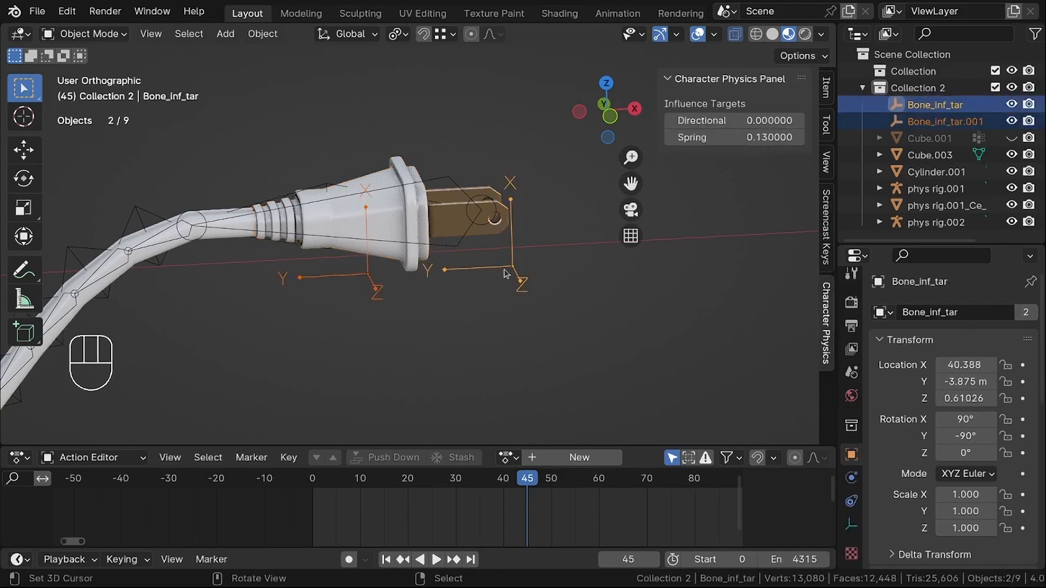
key(x)
click(360, 273)
Play the simulation and test-move the Bone_inf_tar empty, returning it to its original place.
key(shift+space)
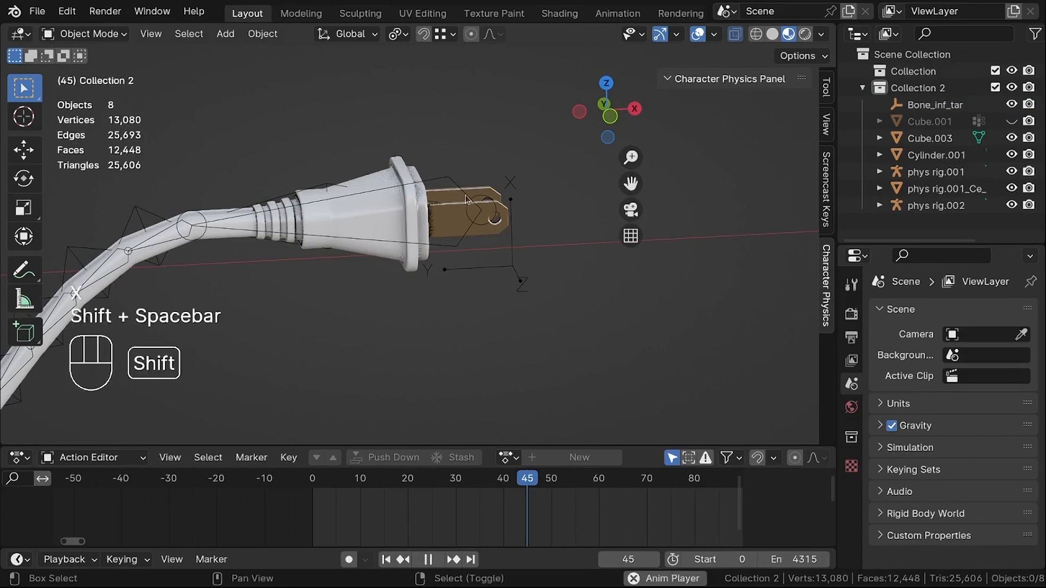
right_click(467, 196)
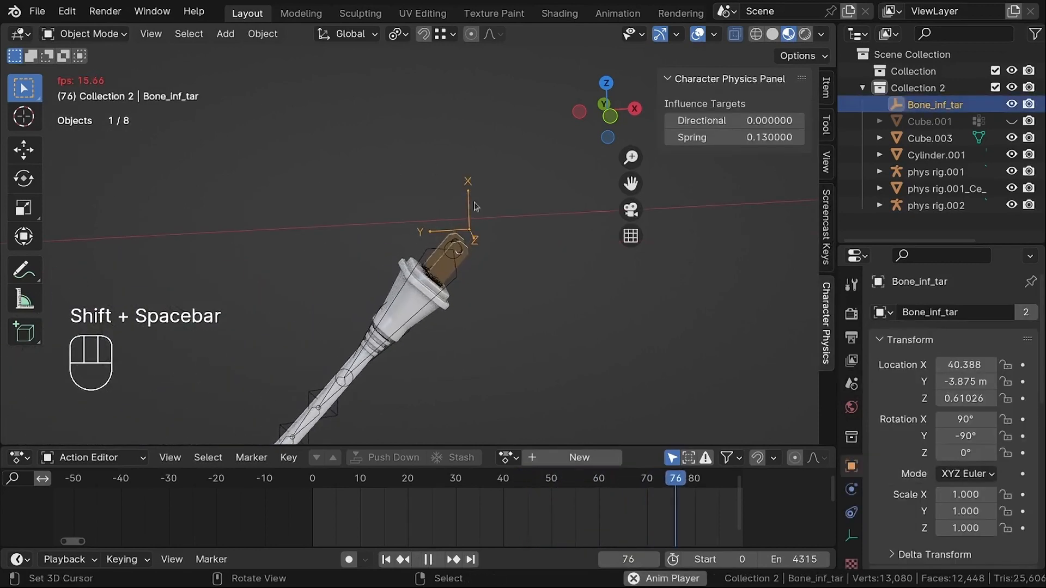
key(g)
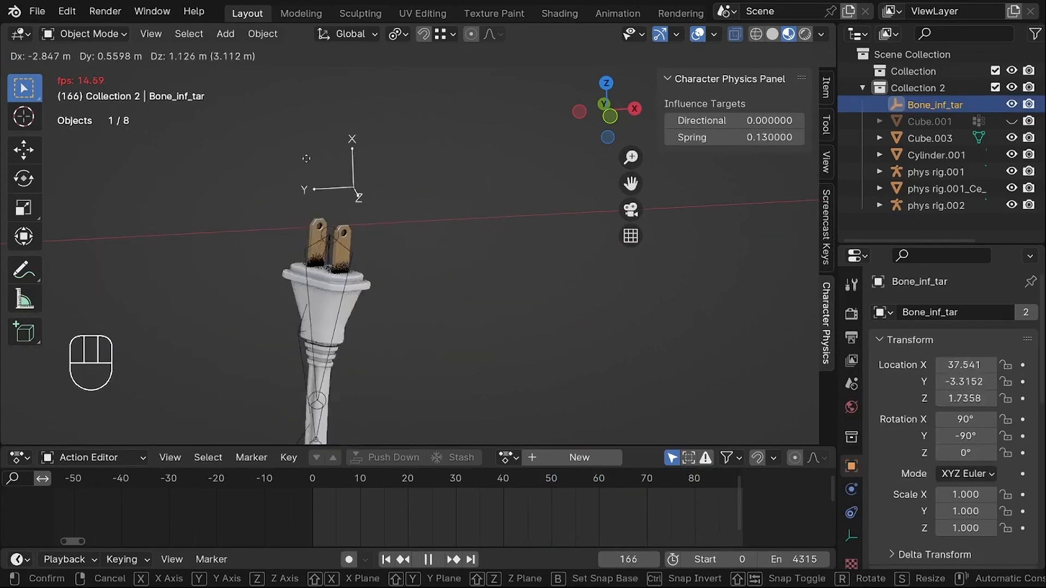
click(415, 207)
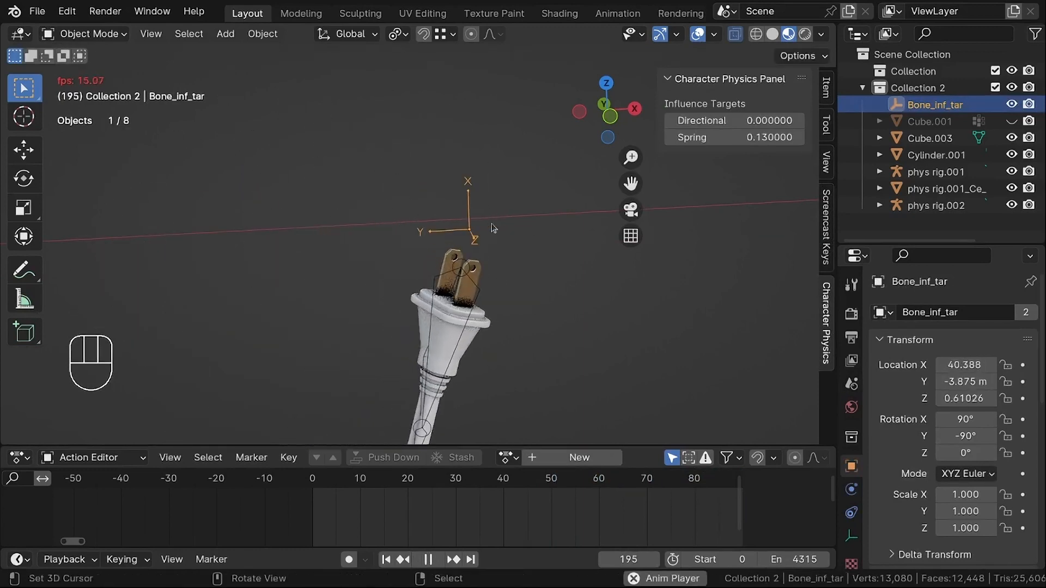
Set the Bone_inf_tar Spring influence to 1.0, test-move the empty, and stop playback back at frame 0.
drag(734, 139, 763, 139)
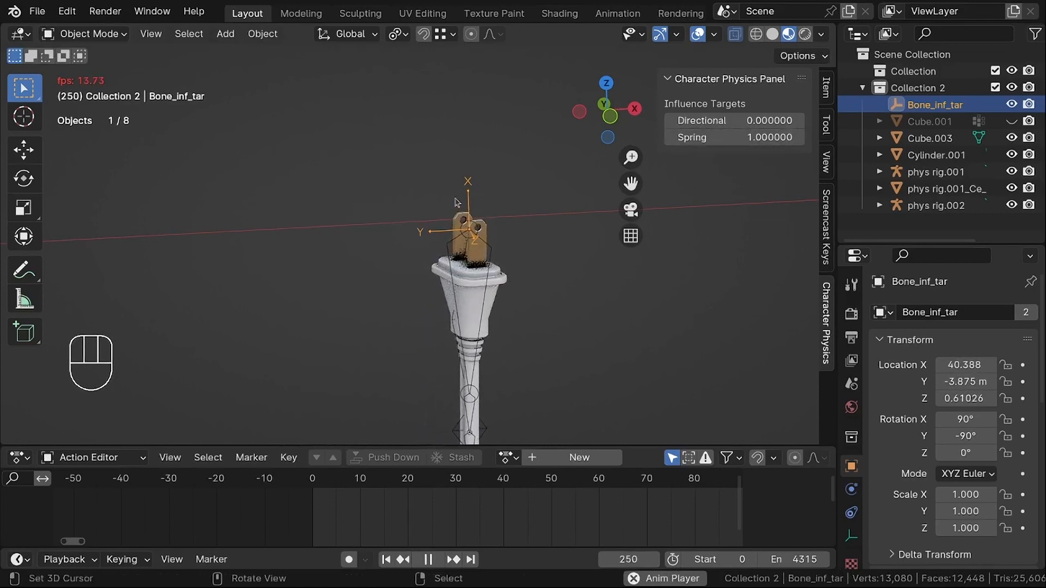
key(g)
right_click(415, 188)
scroll(443, 218, up, 2)
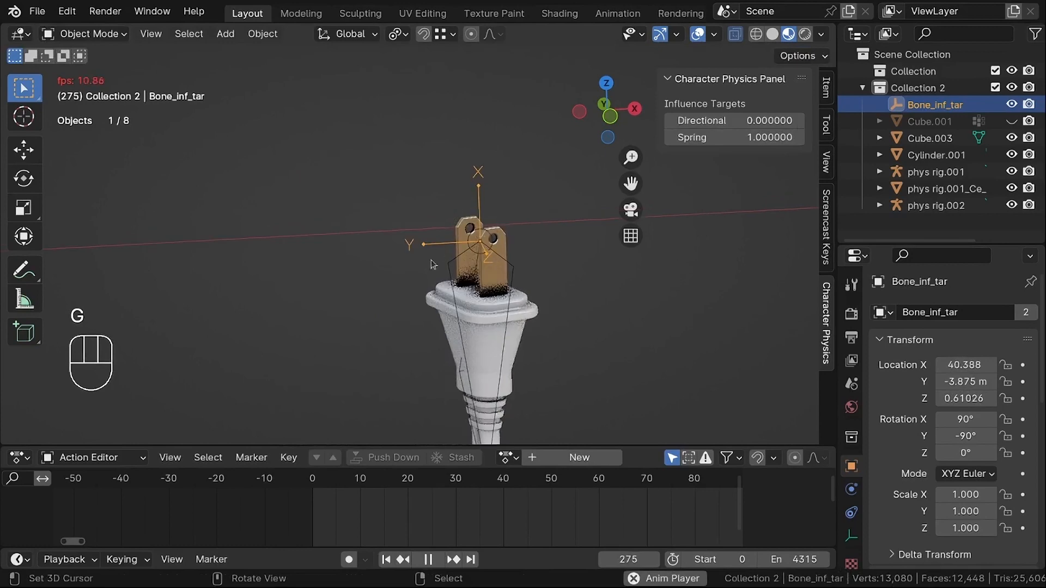
key(shift+space)
key(shift+Left)
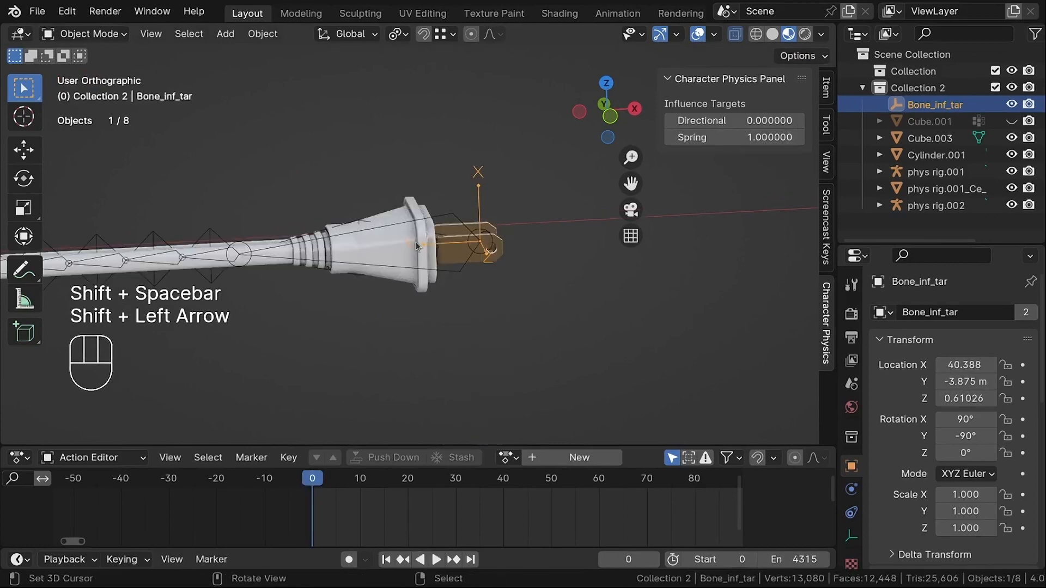
Put phys rig.001 in Pose Mode and add a Rotation Target with Rotation influence 1.0 to the plug's bone.
scroll(473, 218, up, 2)
right_click(447, 211)
scroll(416, 251, down, 2)
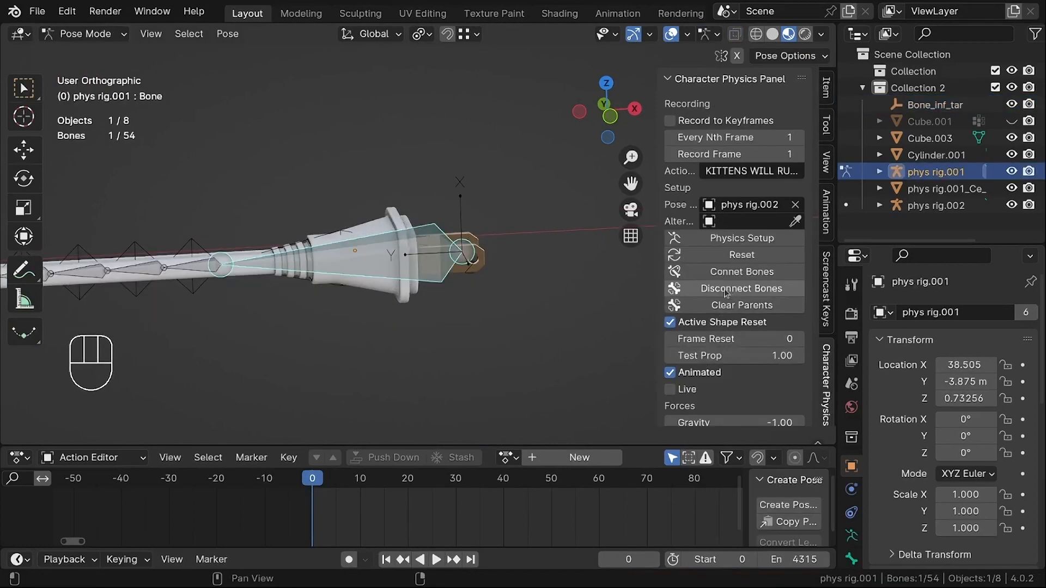
scroll(738, 299, down, 14)
scroll(738, 304, down, 5)
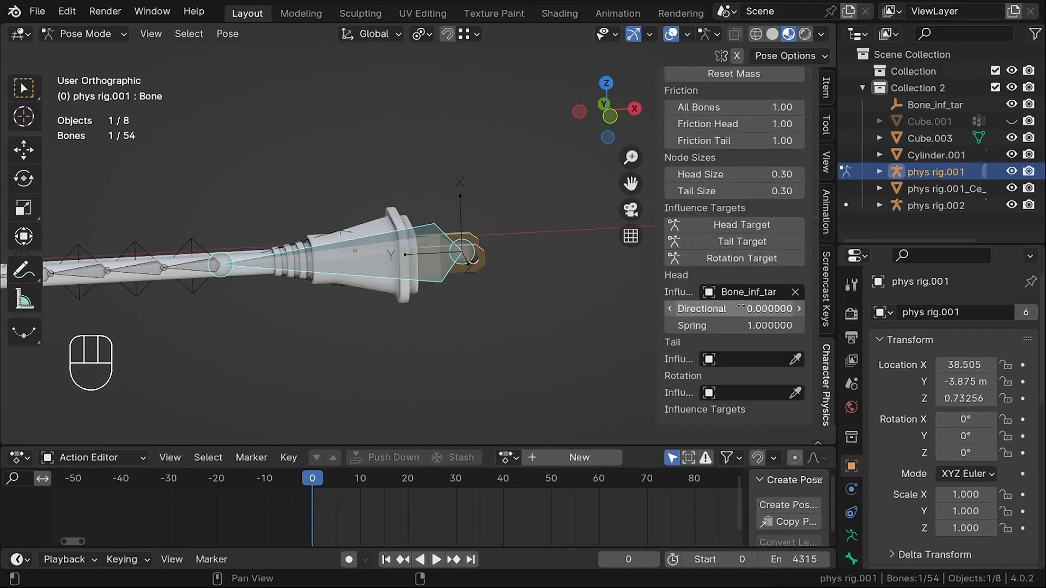
click(743, 261)
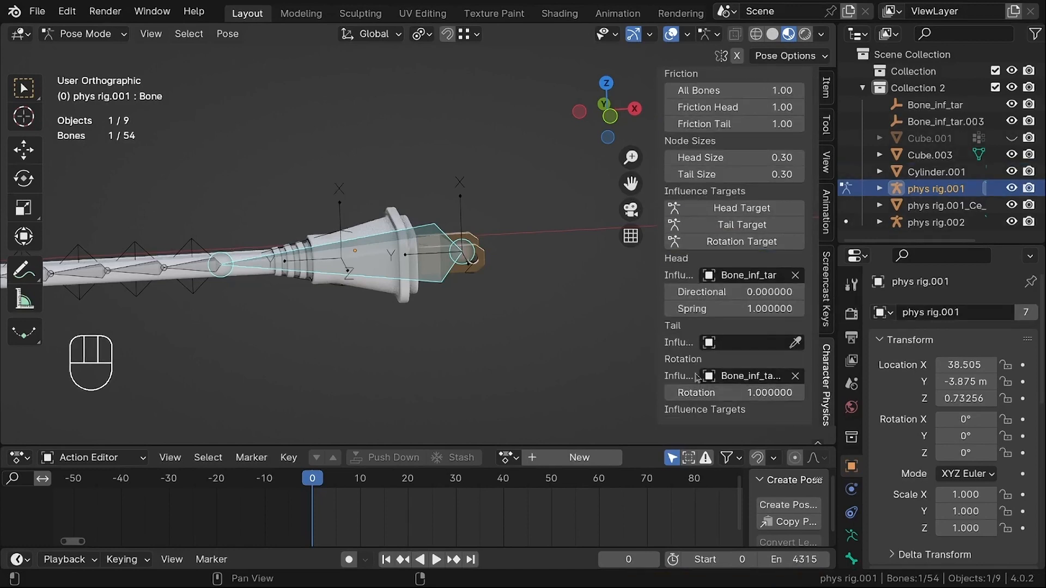
Play the simulation and test-rotate the Bone_inf_tar.003 empty in Object Mode, cancelling the rotation before stopping playback.
key(shift+space)
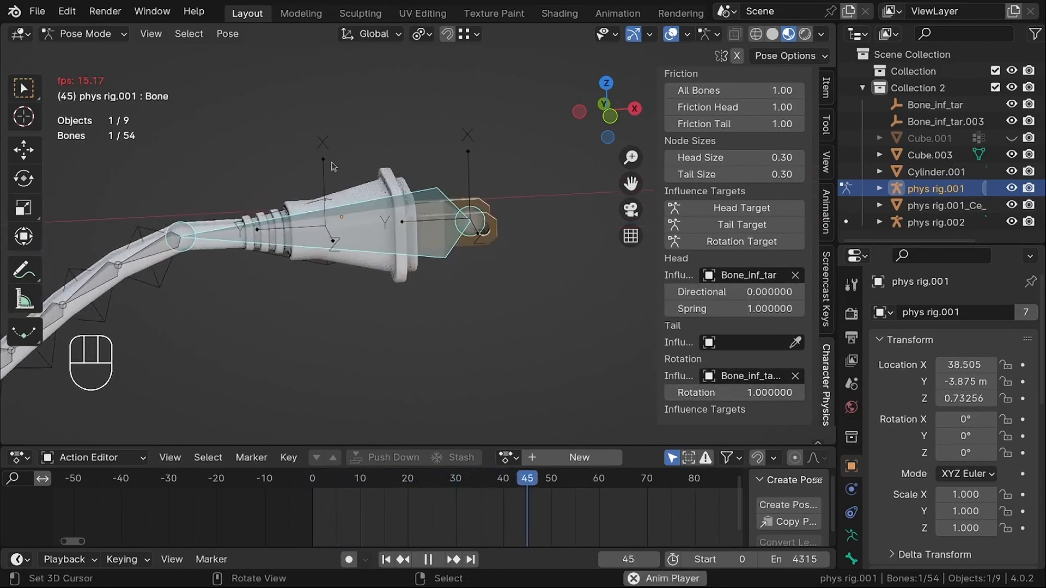
key(ctrl+Tab)
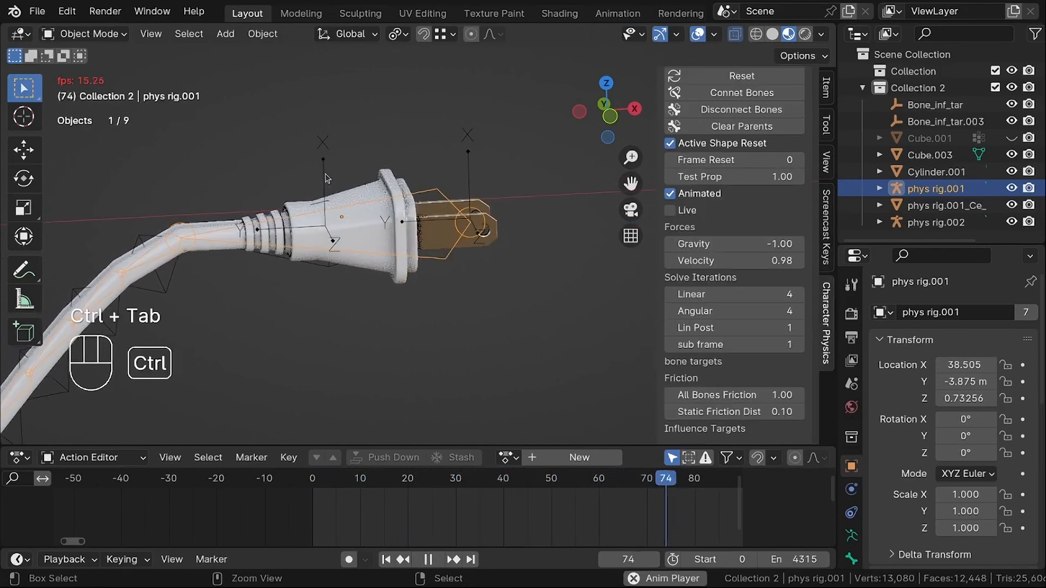
right_click(325, 176)
key(r)
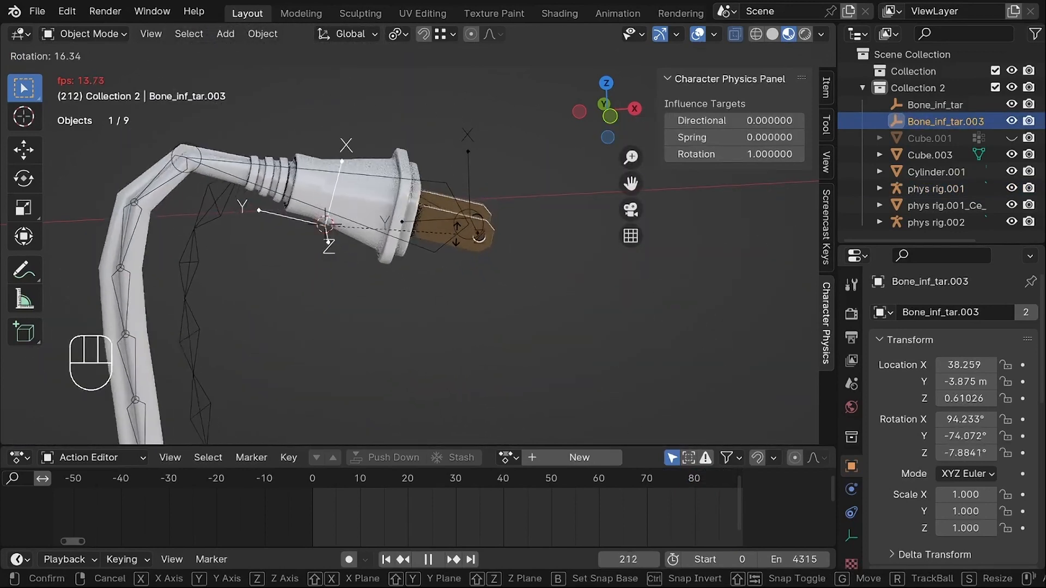
right_click(455, 238)
key(shift+space)
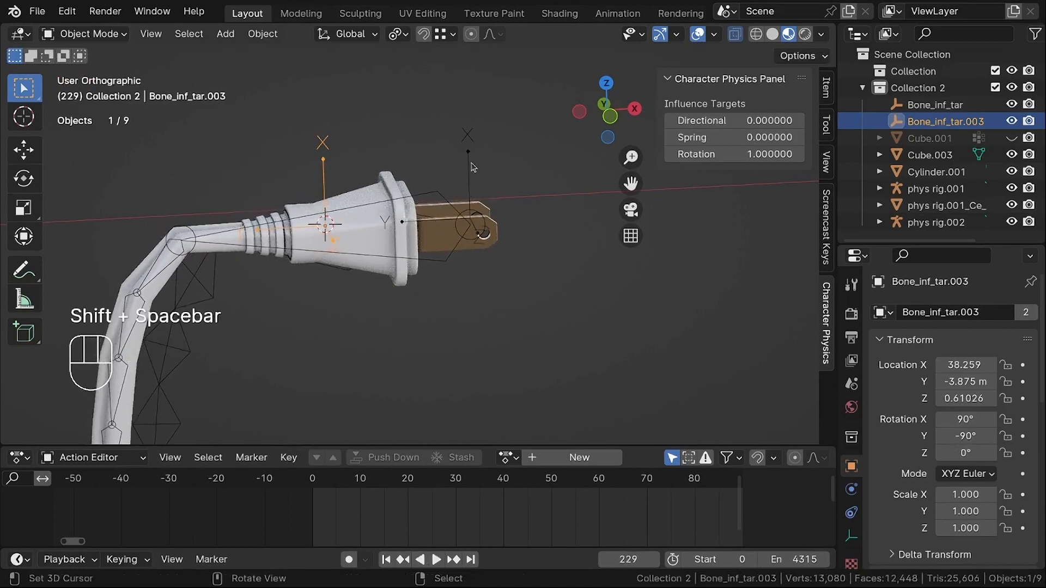
Parent the Bone_inf_tar empty to the Bone_inf_tar.003 empty.
right_click(473, 167)
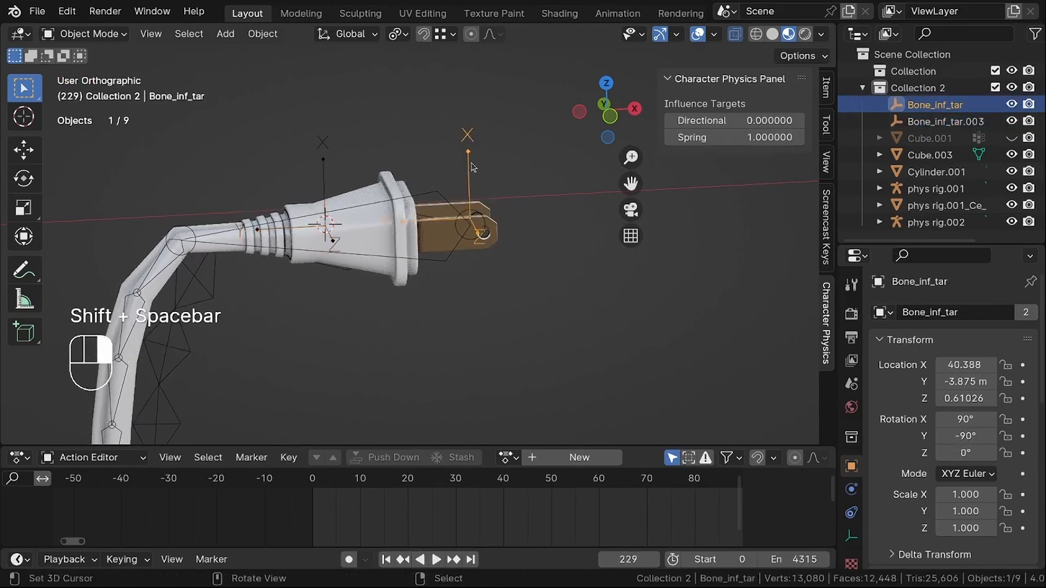
shift+right_click(325, 168)
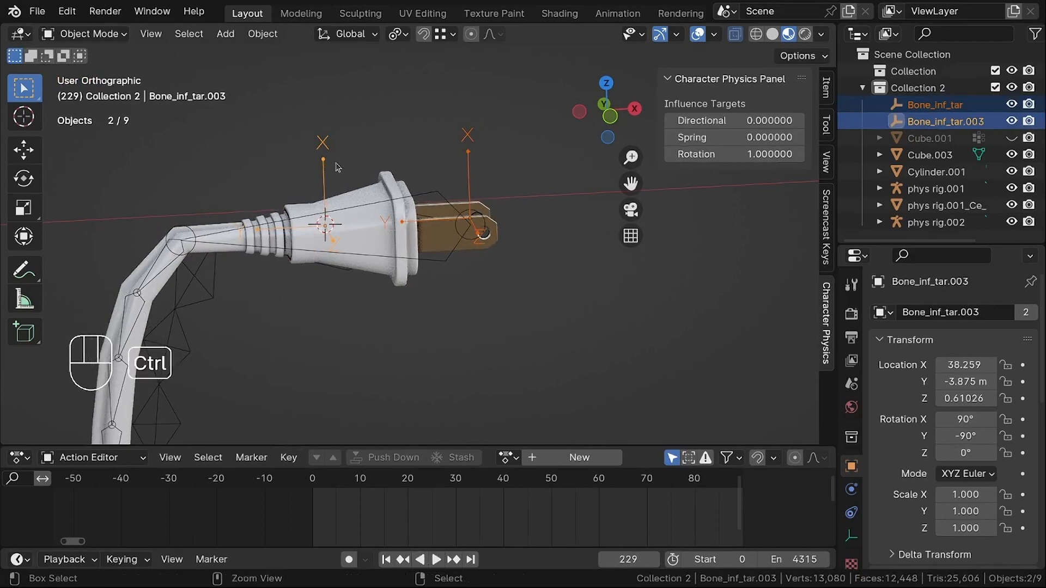
key(ctrl+p)
click(337, 166)
Play the simulation and test-move and test-rotate the parent empty Bone_inf_tar.003, cancelling both transforms.
key(shift+space)
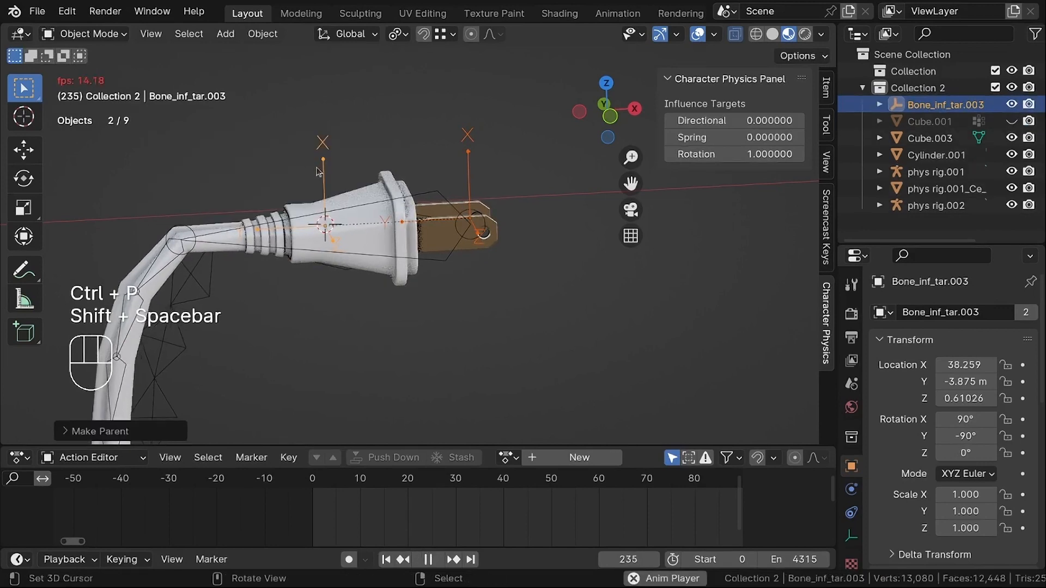
right_click(323, 171)
key(g)
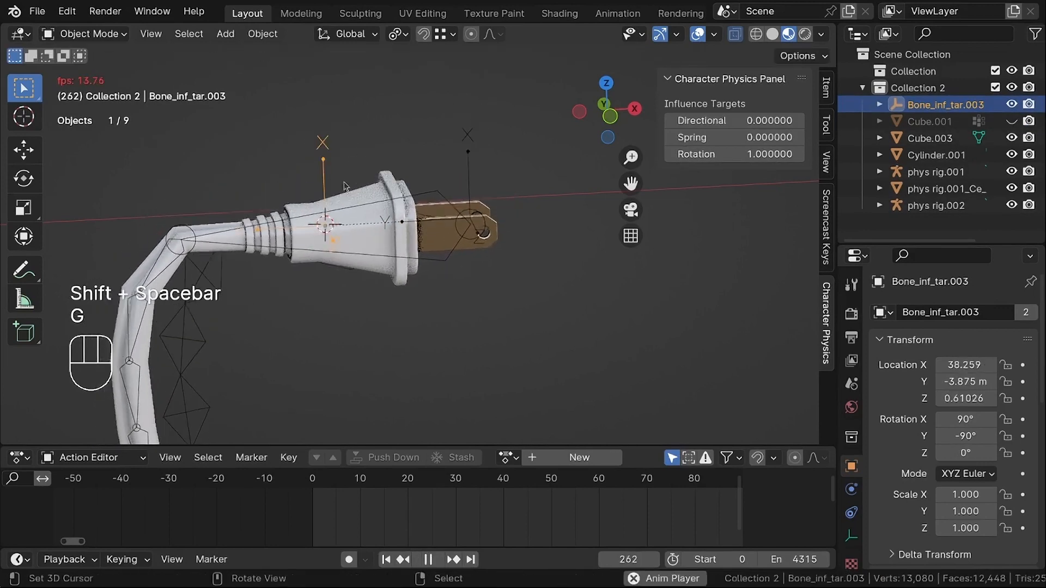
key(r)
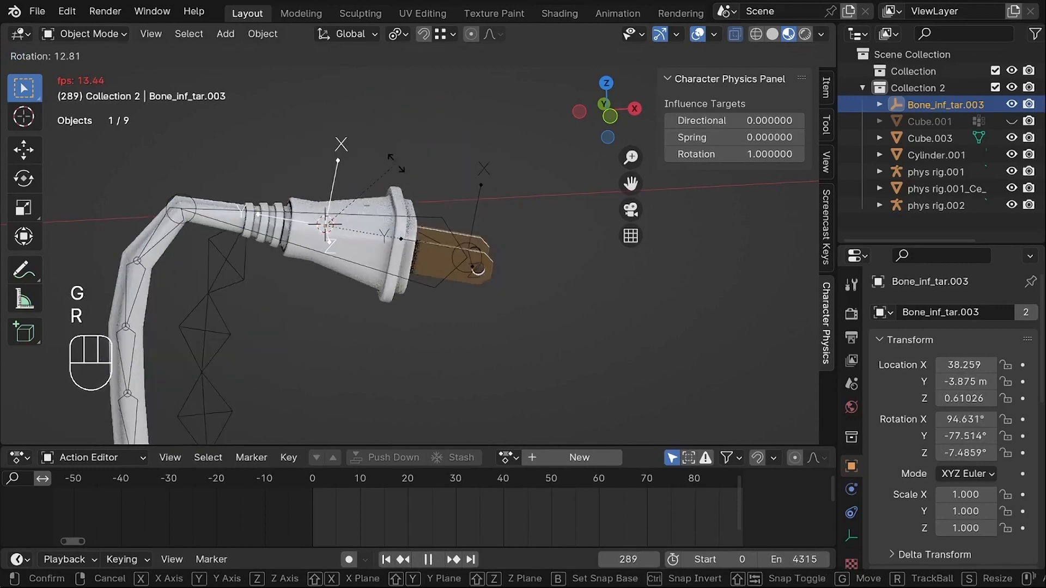
right_click(398, 177)
Test-move Bone_inf_tar.003 to carry the plug over to the wall outlet, returning it to its original place.
scroll(425, 189, down, 8)
shift+middle_drag(433, 191, 536, 286)
key(g)
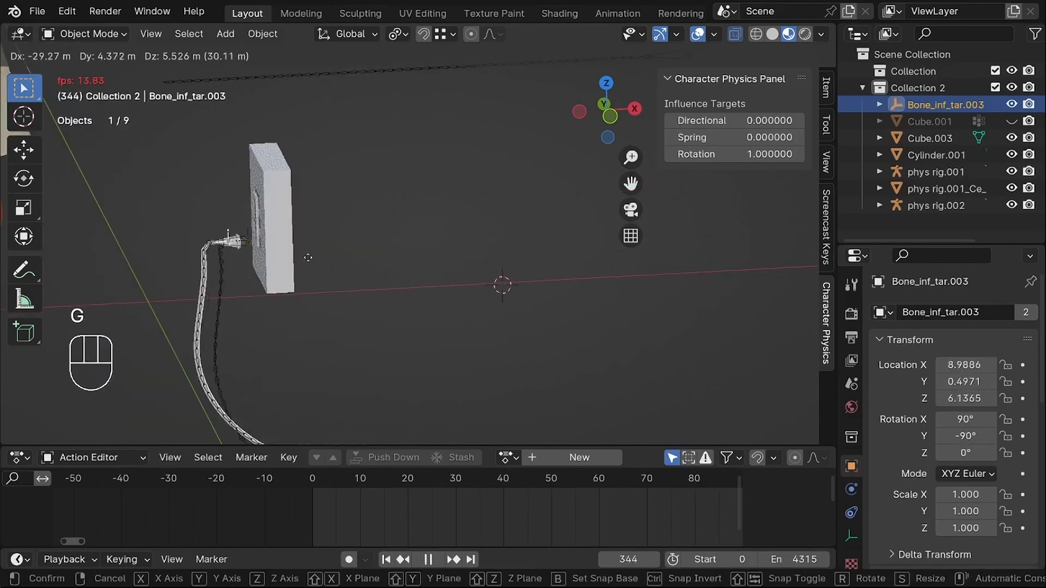
click(493, 295)
Select the cord armature phys rig.001 and set its Angular solve iterations to 77.
scroll(489, 303, up, 5)
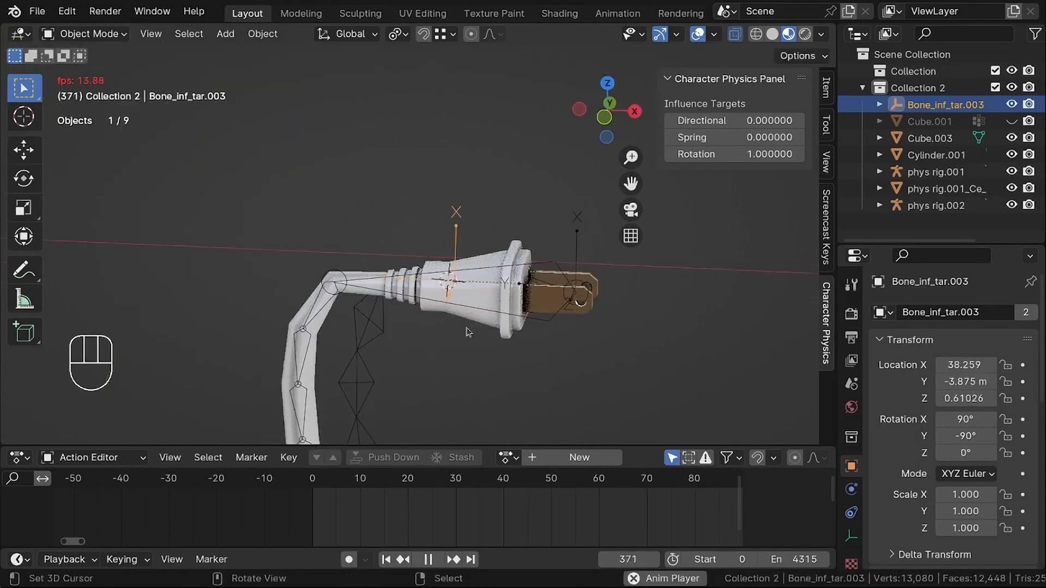
shift+middle_drag(476, 270, 515, 165)
scroll(517, 166, down, 2)
middle_drag(557, 273, 599, 256)
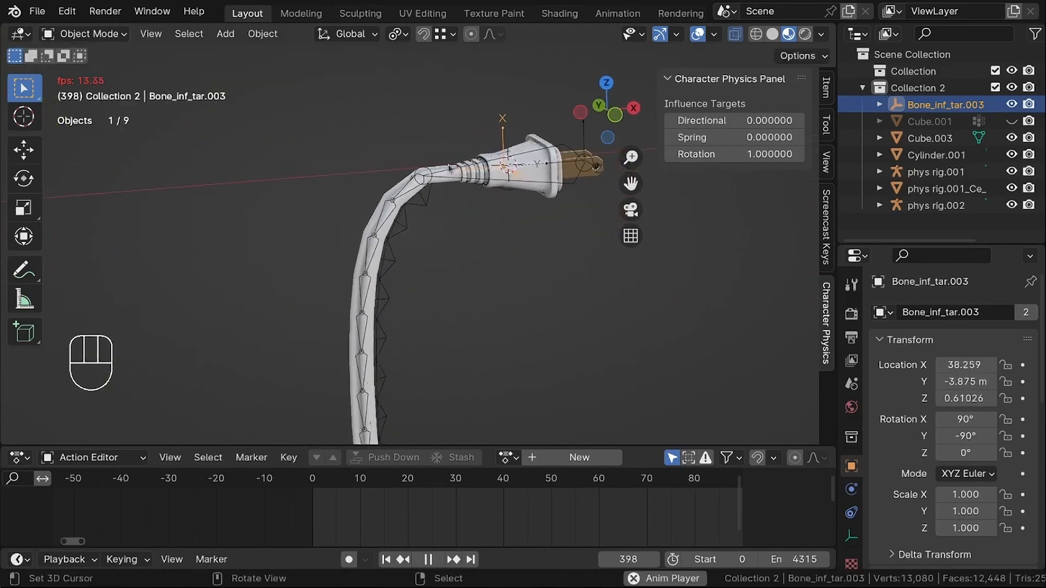
scroll(463, 175, up, 2)
middle_drag(436, 176, 446, 166)
click(446, 166)
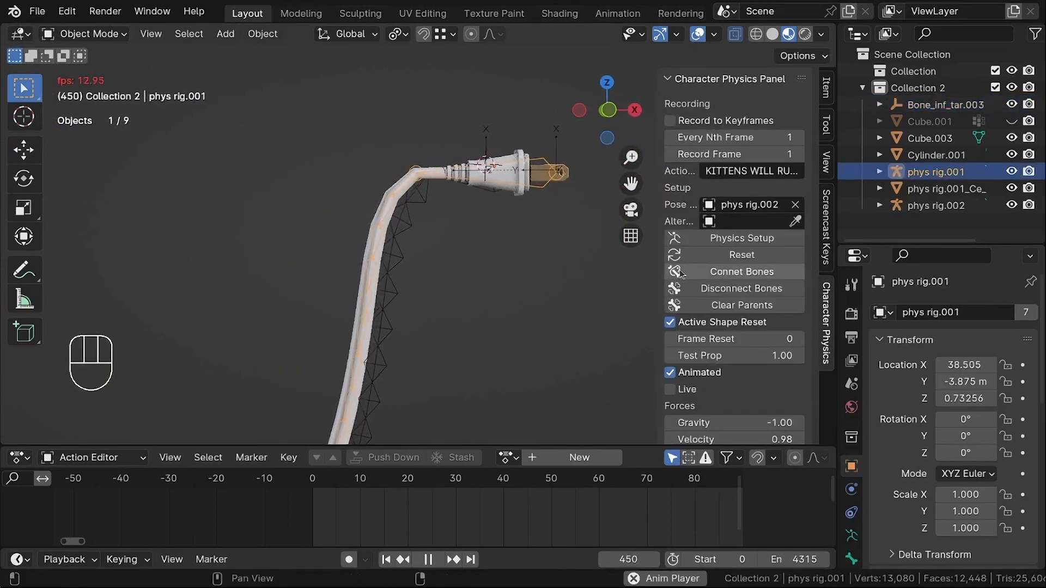
scroll(750, 331, down, 7)
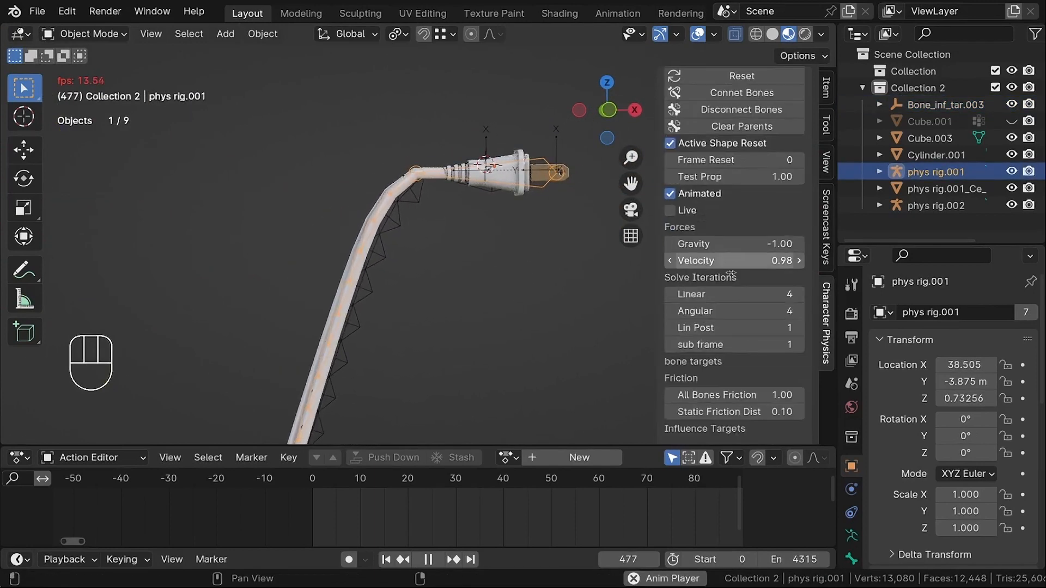
click(733, 311)
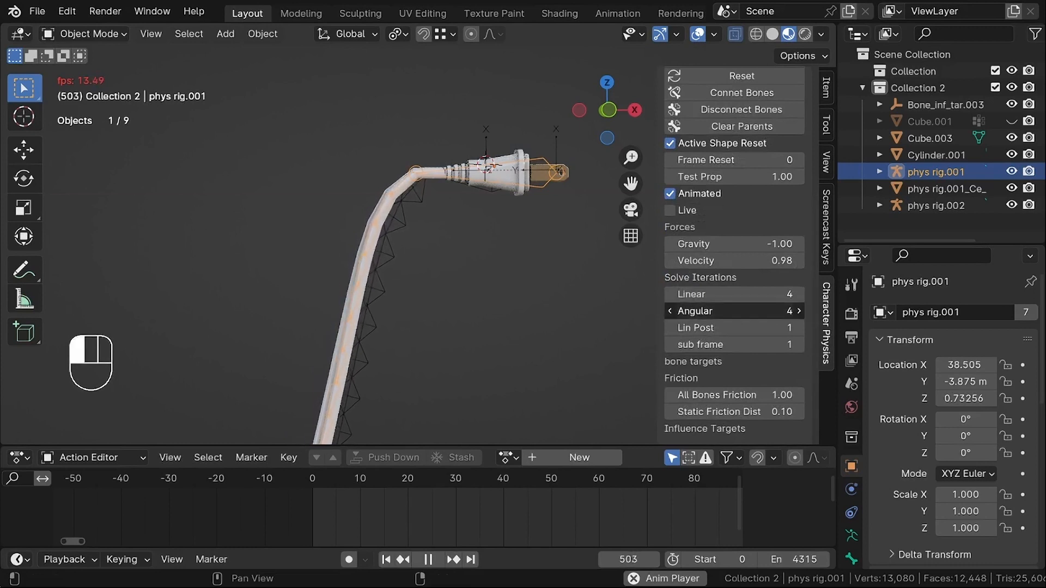
drag(733, 311, 766, 312)
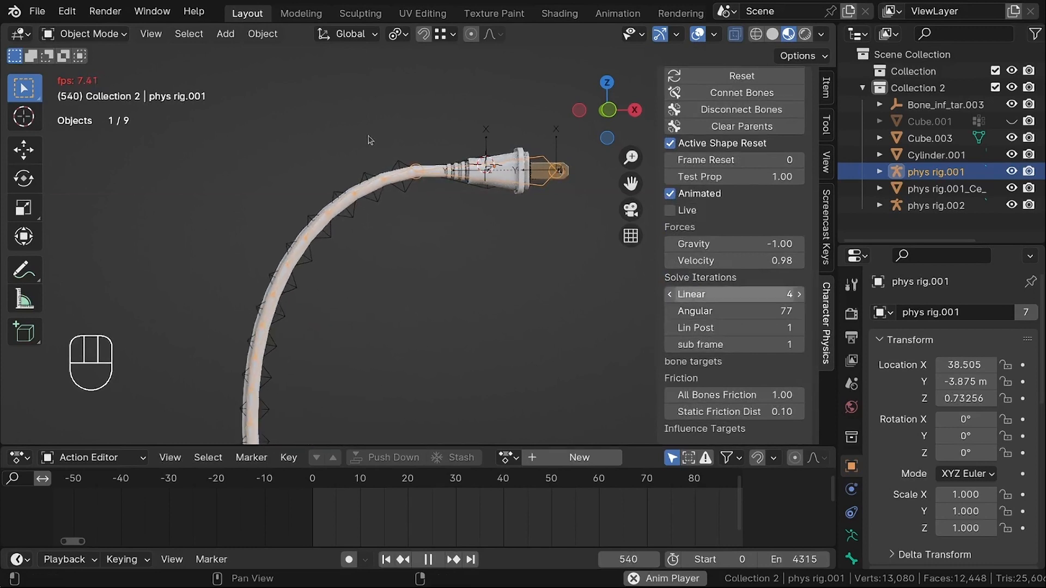
Examine the cord's bend behind the plug from several distances and angles while the simulation plays.
scroll(397, 171, up, 1)
middle_drag(397, 172, 401, 184)
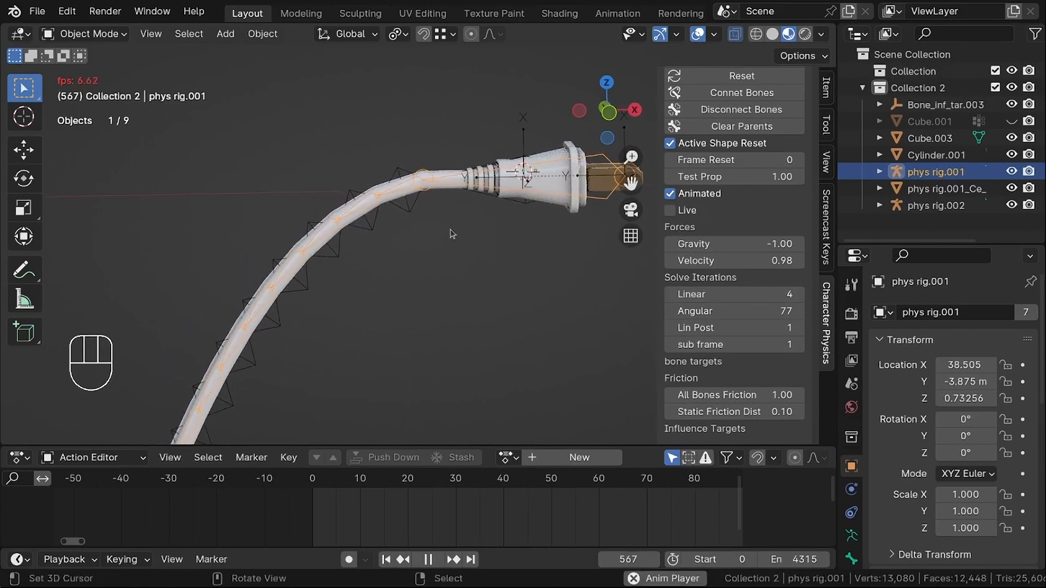
middle_drag(475, 211, 473, 191)
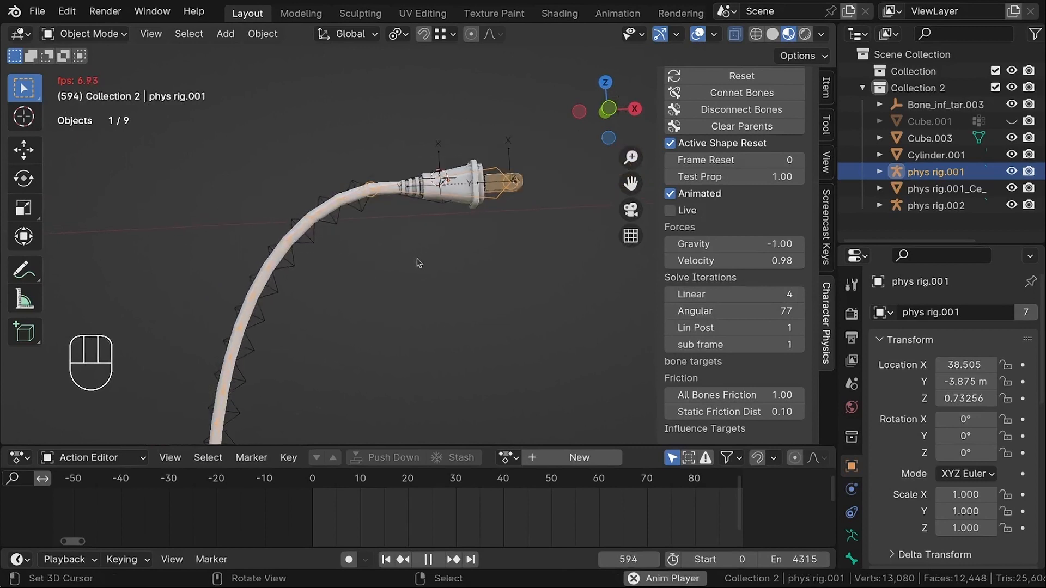
middle_drag(418, 259, 415, 254)
scroll(418, 200, down, 4)
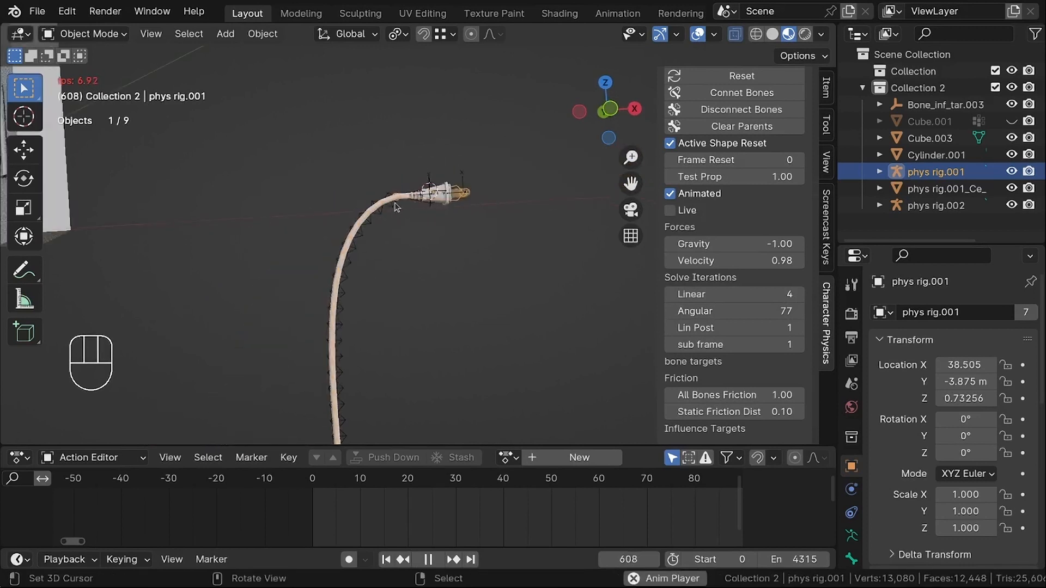
scroll(396, 206, up, 5)
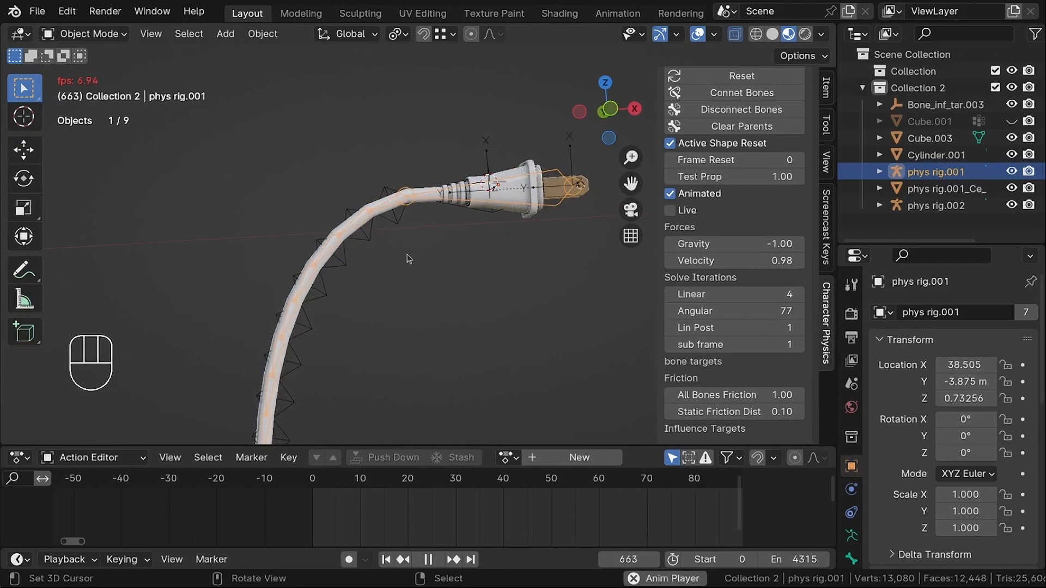
middle_drag(472, 227, 451, 148)
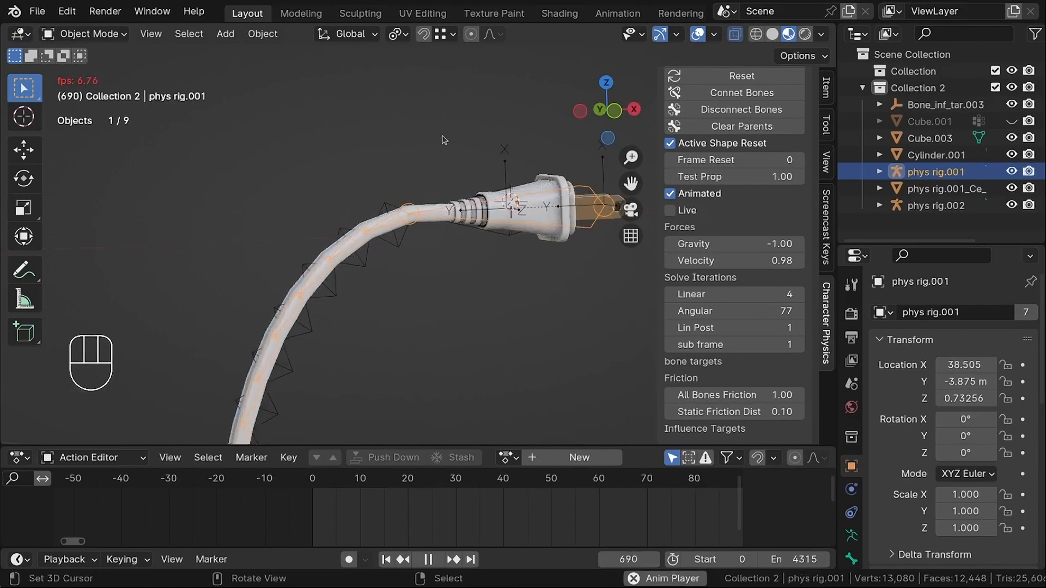
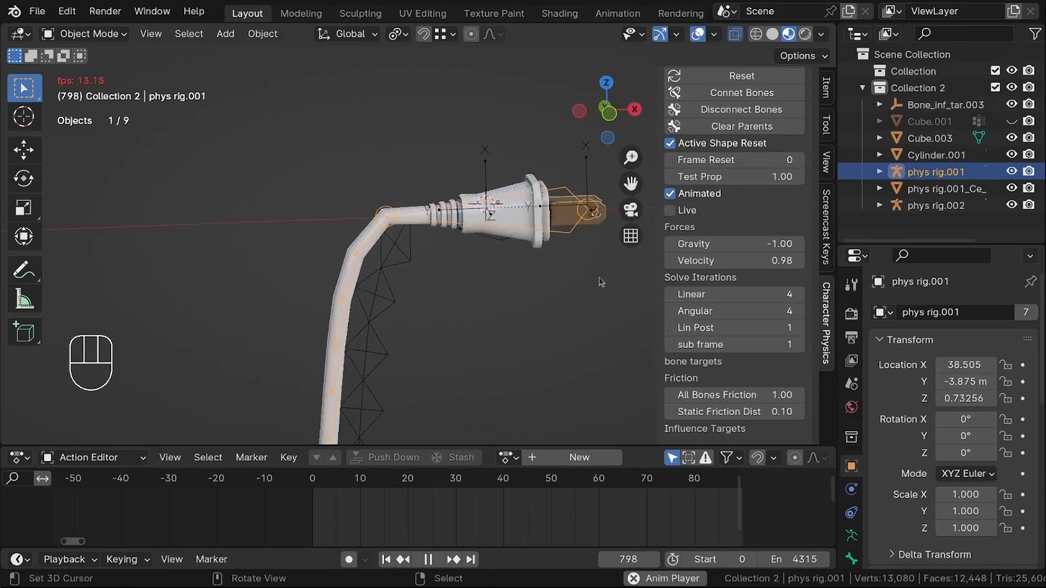
Set the Linear solve iterations of phys rig.001 to 51.
click(733, 295)
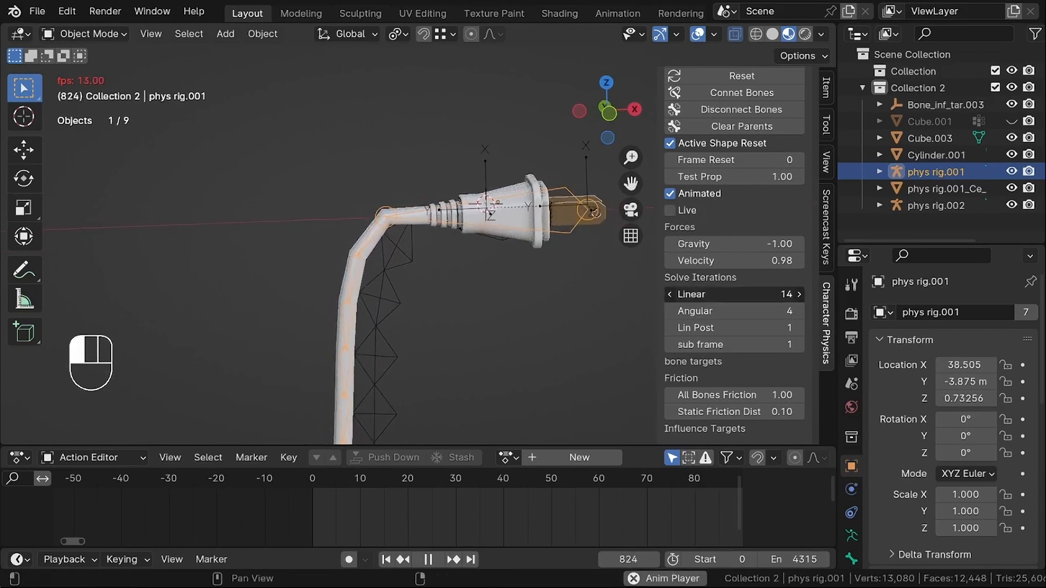
drag(734, 295, 763, 294)
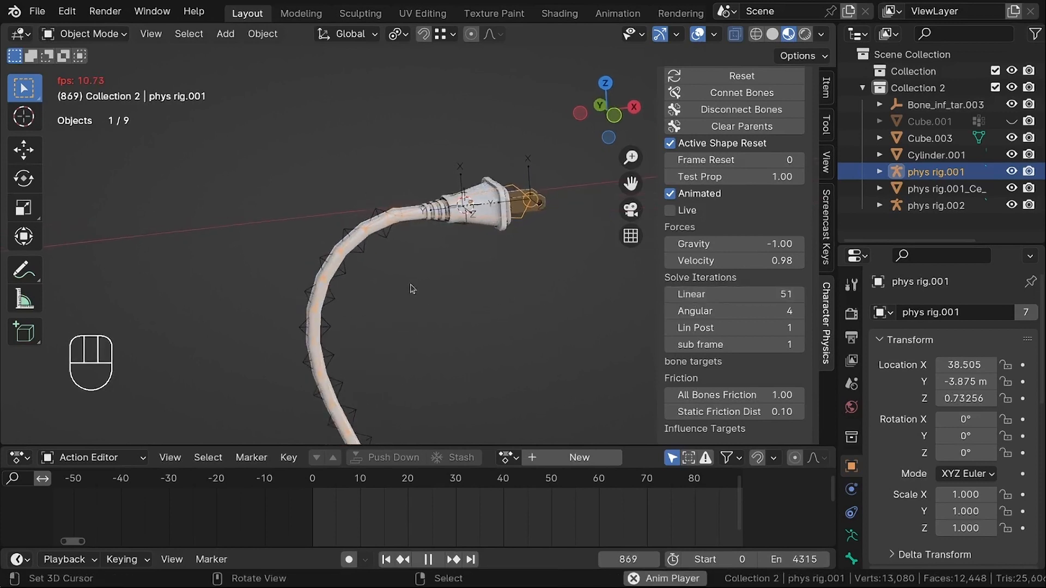
shift+middle_drag(386, 188, 437, 265)
scroll(456, 290, down, 2)
scroll(456, 202, up, 5)
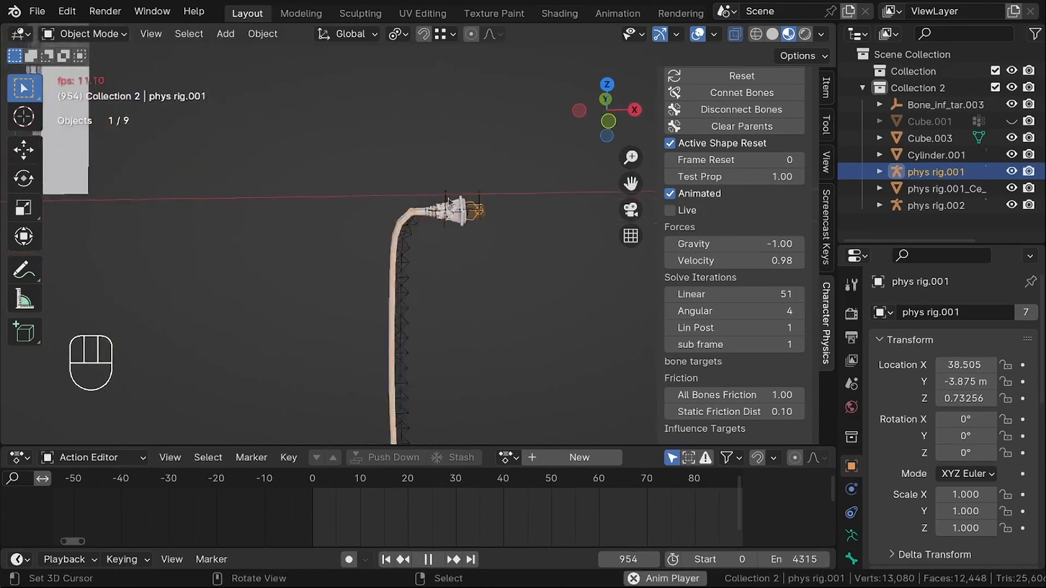
Test-move the Bone_inf_tar.003 empty with the plug while the simulation plays, returning it to its original place.
click(456, 207)
key(g)
click(420, 159)
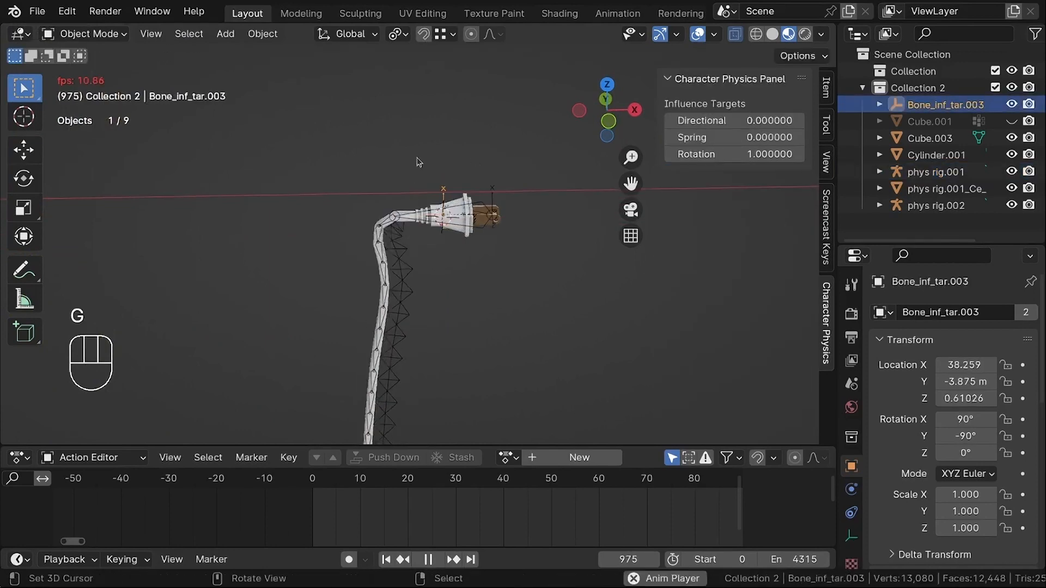
scroll(424, 177, down, 3)
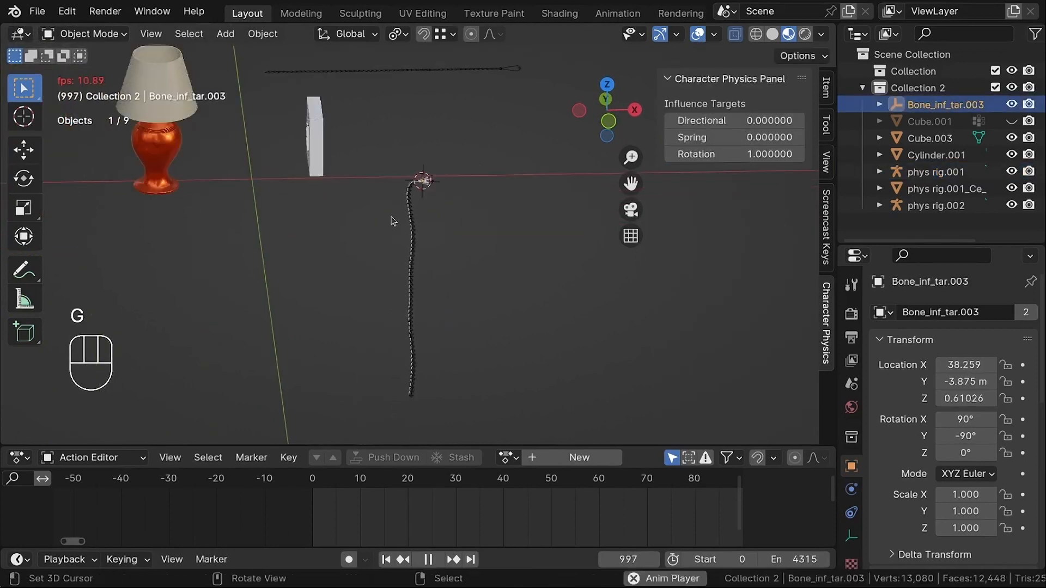
scroll(400, 225, up, 3)
scroll(408, 239, down, 2)
middle_drag(416, 245, 430, 225)
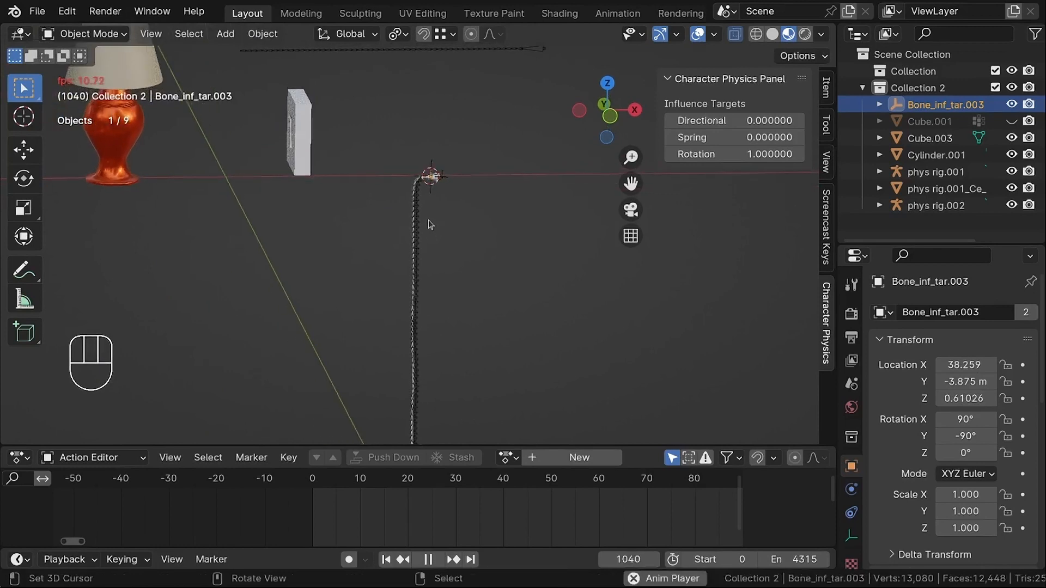
Stop the simulation and return the timeline to frame 0.
key(shift+Left)
key(shift+space)
key(shift+Left)
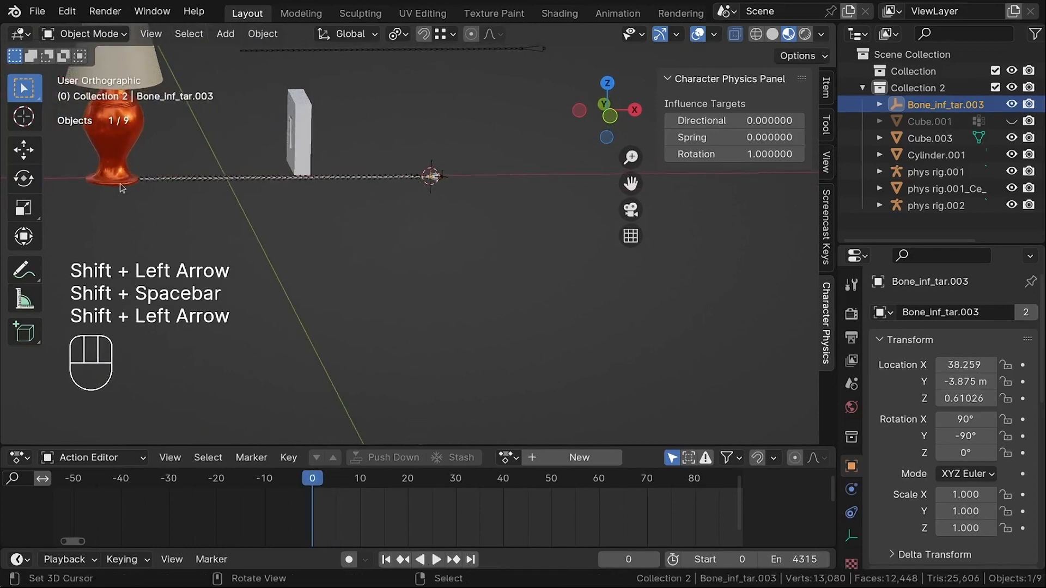
In Pose Mode, give the cord bone at the lamp base a head target with Spring 1 and a rotation target with Rotation 1.
scroll(122, 188, up, 10)
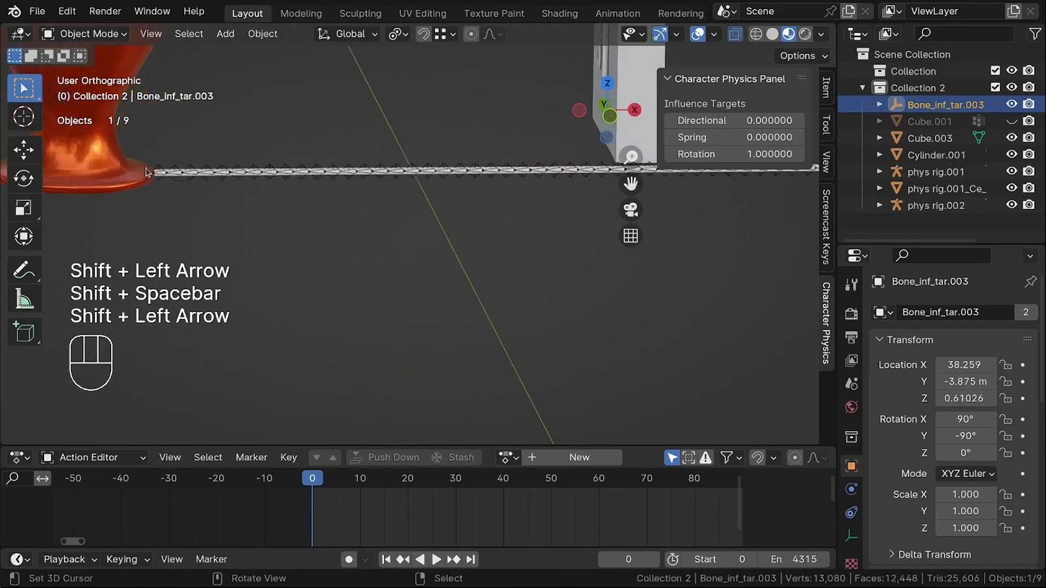
click(236, 187)
key(ctrl+Tab)
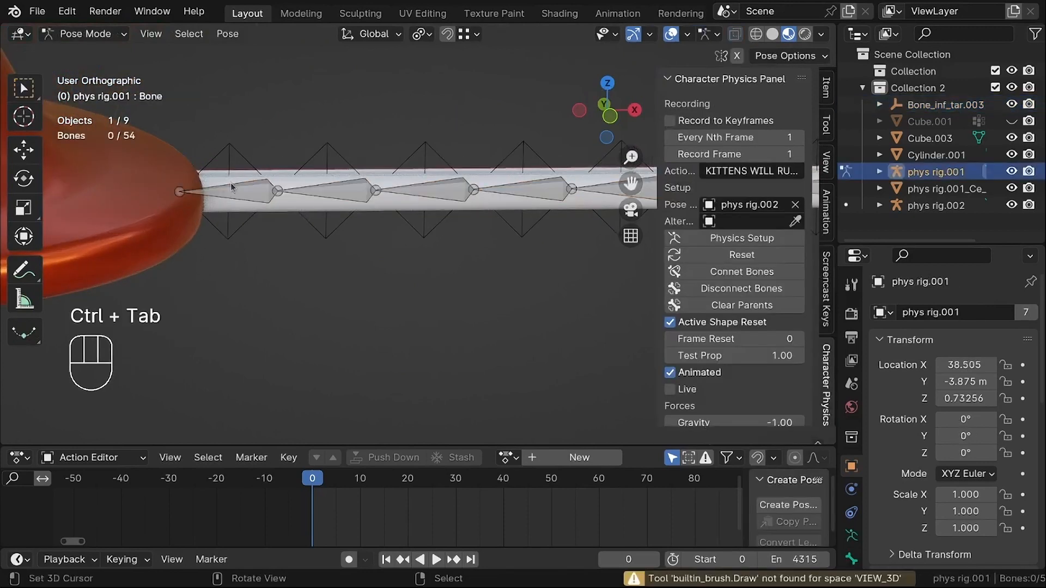
mouse_move(232, 188)
middle_down()
mouse_move(266, 222)
mouse_move(226, 217)
mouse_move(273, 218)
mouse_move(238, 188)
middle_up()
scroll(725, 269, down, 15)
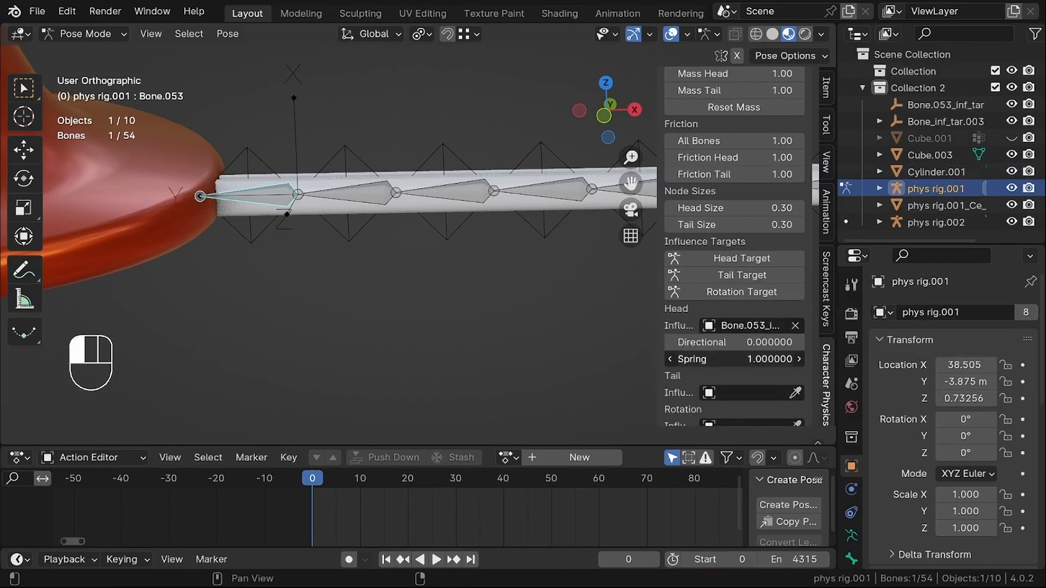
click(734, 295)
scroll(739, 338, down, 2)
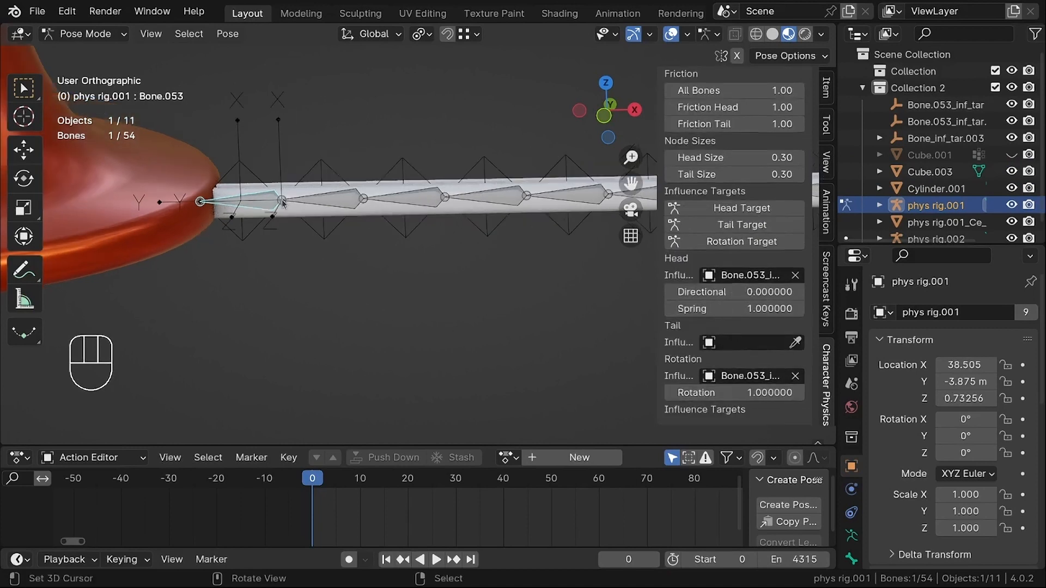
Play the simulation from frame 0 and return phys rig.001 to Object Mode.
scroll(283, 203, down, 6)
key(shift+space)
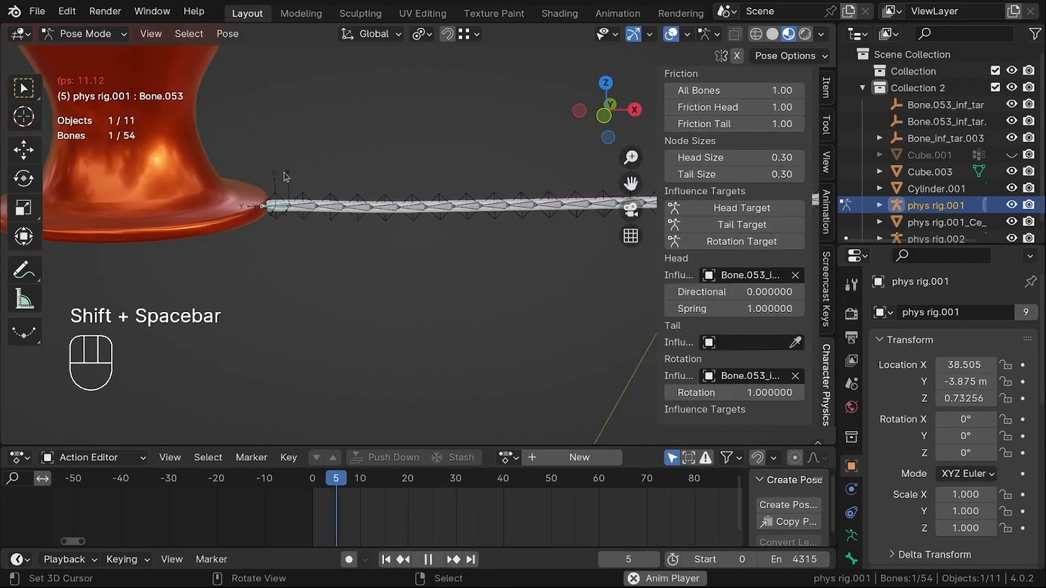
scroll(284, 177, up, 6)
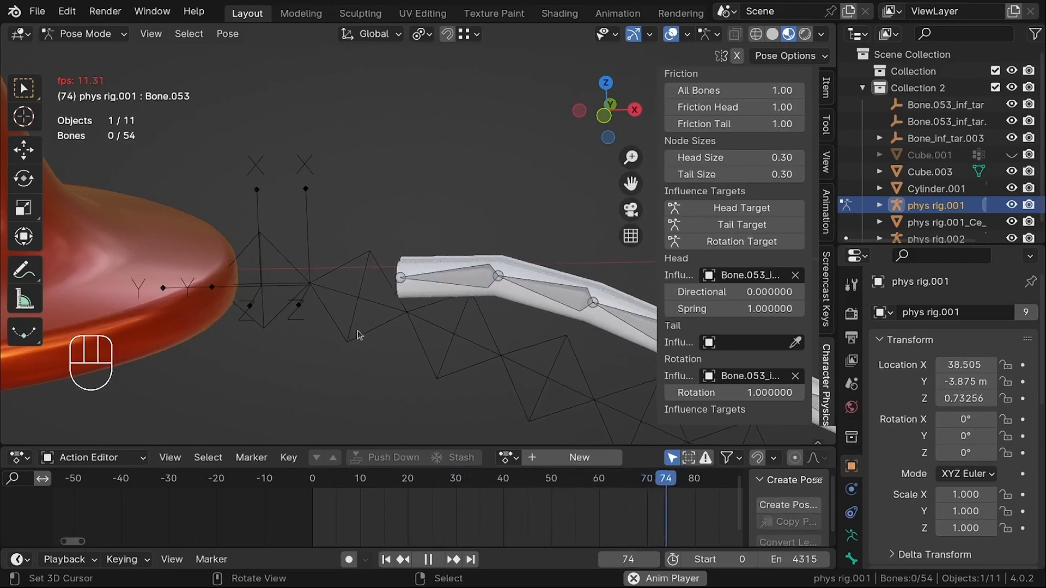
key(ctrl+Tab)
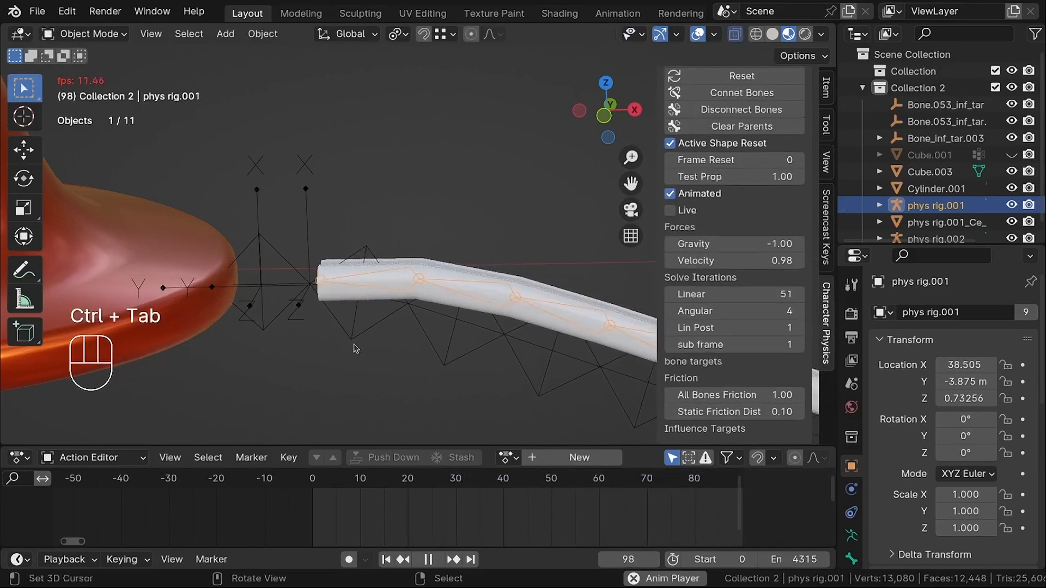
Examine the cord's lamp end against its physics mesh and influence targets during playback, leaving phys rig.001 selected.
click(283, 277)
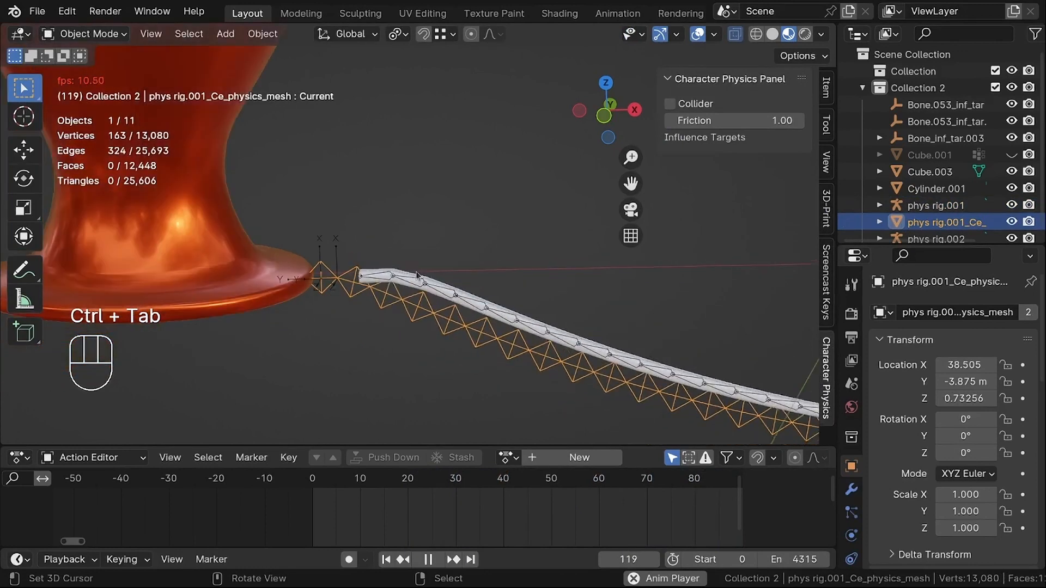
shift+middle_drag(283, 277, 271, 195)
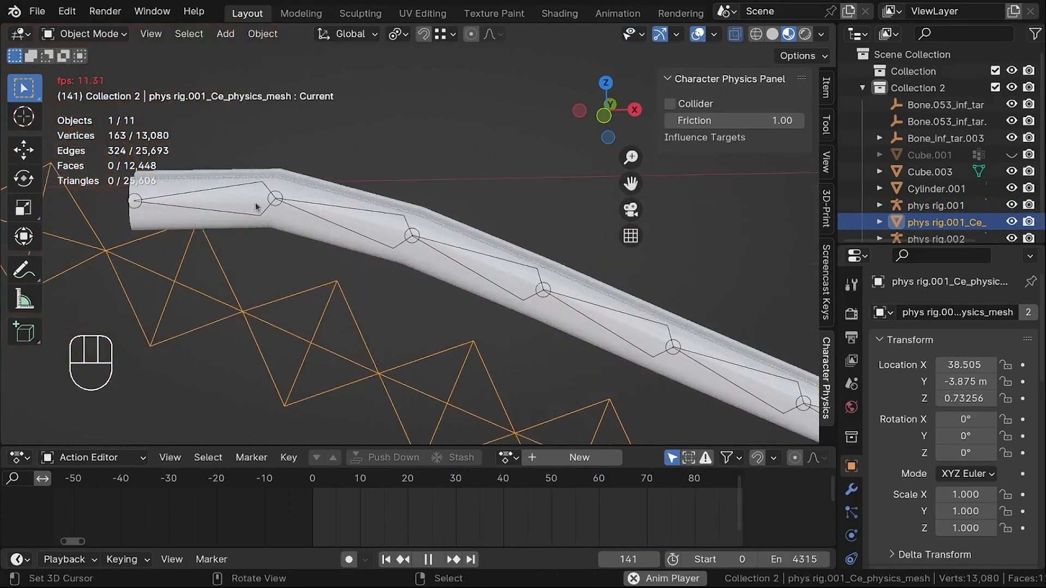
scroll(429, 265, down, 3)
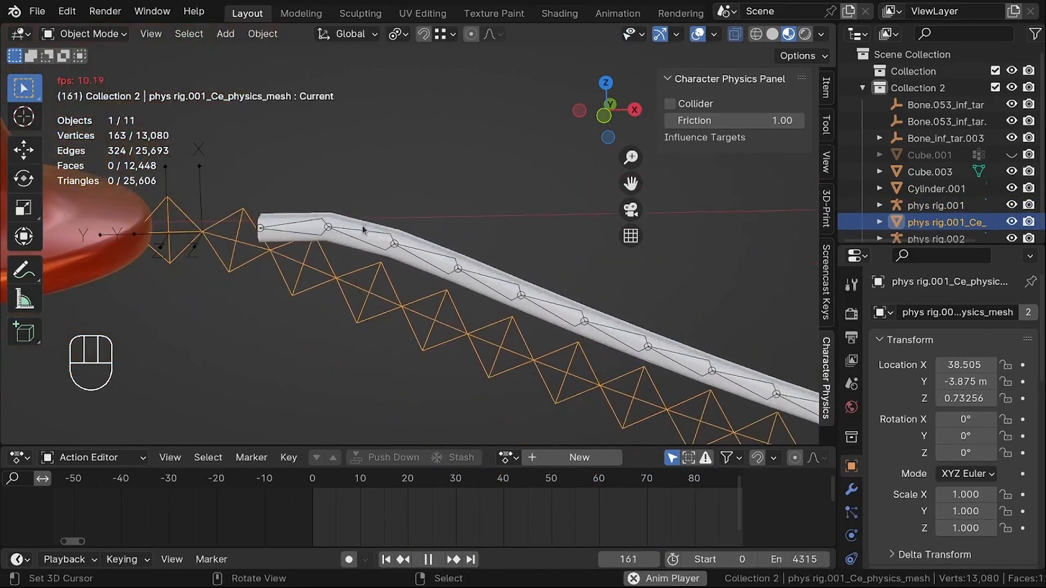
click(360, 240)
scroll(378, 242, down, 4)
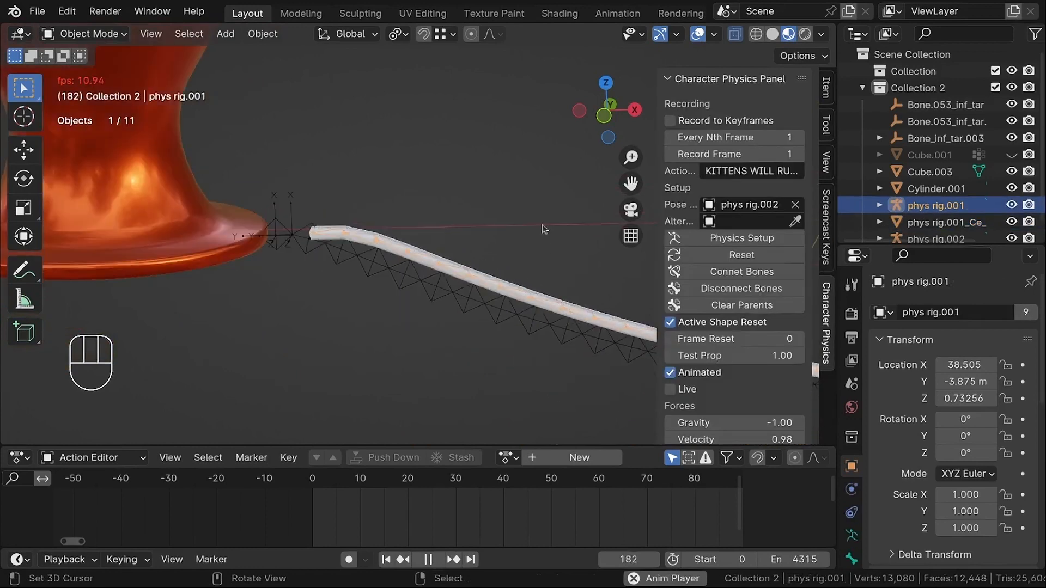
shift+middle_drag(545, 229, 423, 211)
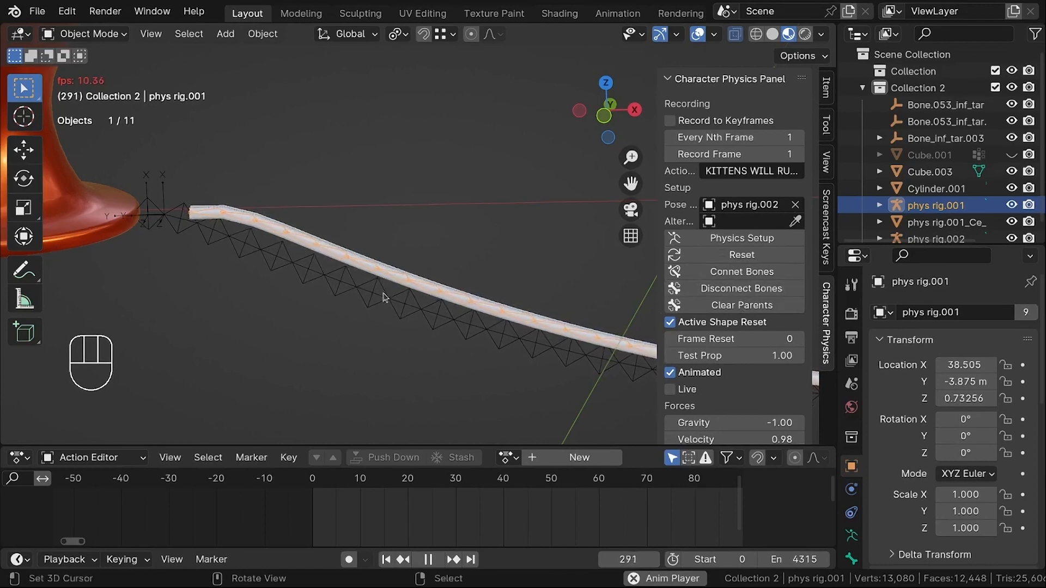
scroll(425, 286, up, 4)
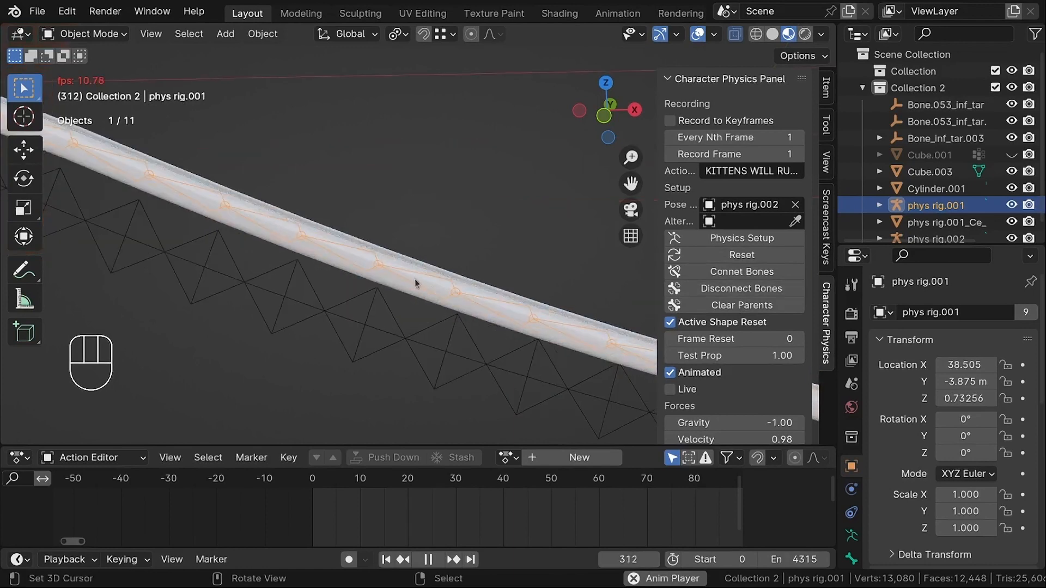
scroll(414, 279, down, 5)
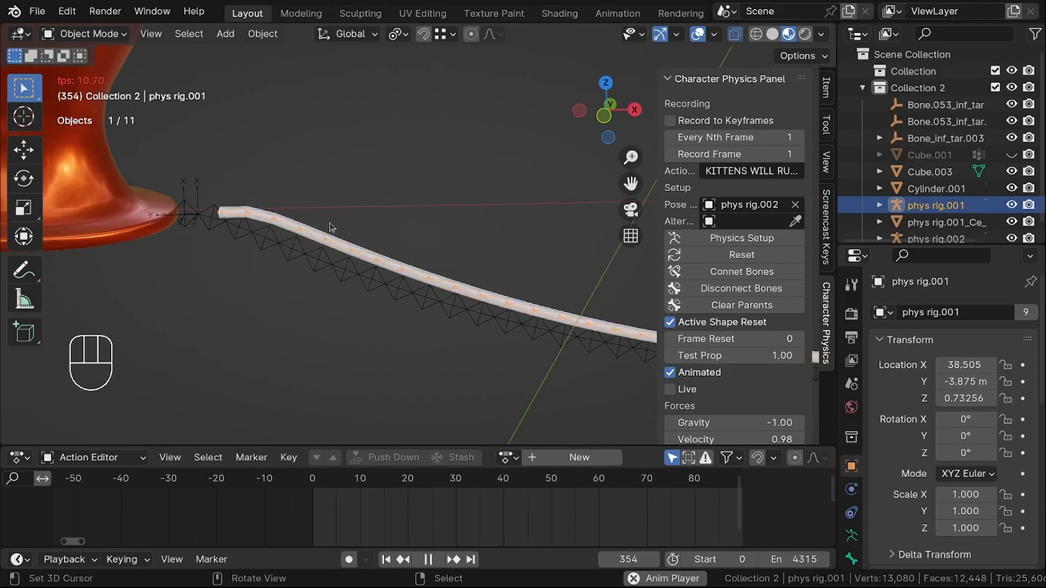
shift+middle_drag(332, 228, 271, 212)
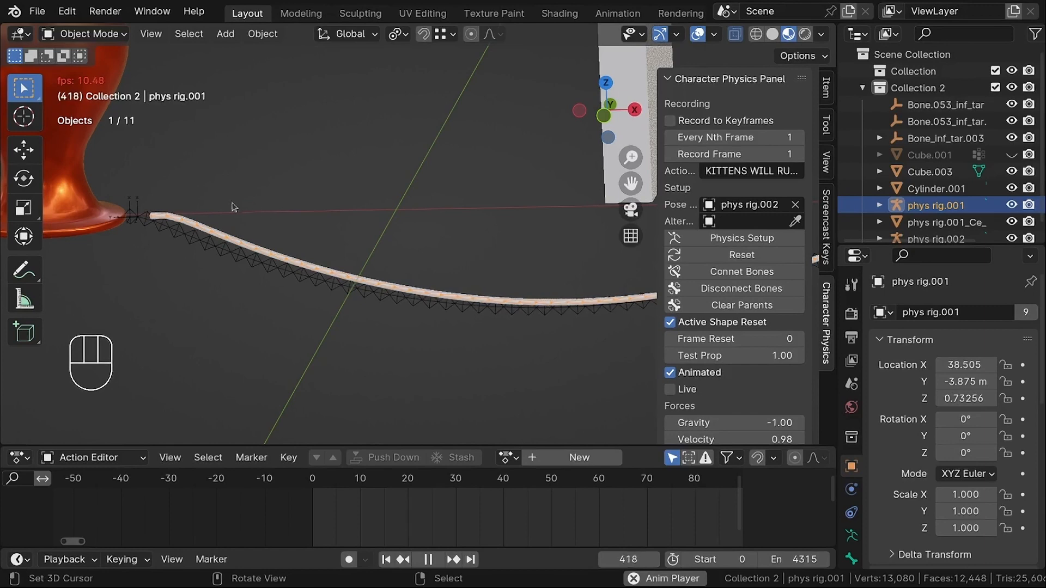
scroll(140, 203, up, 5)
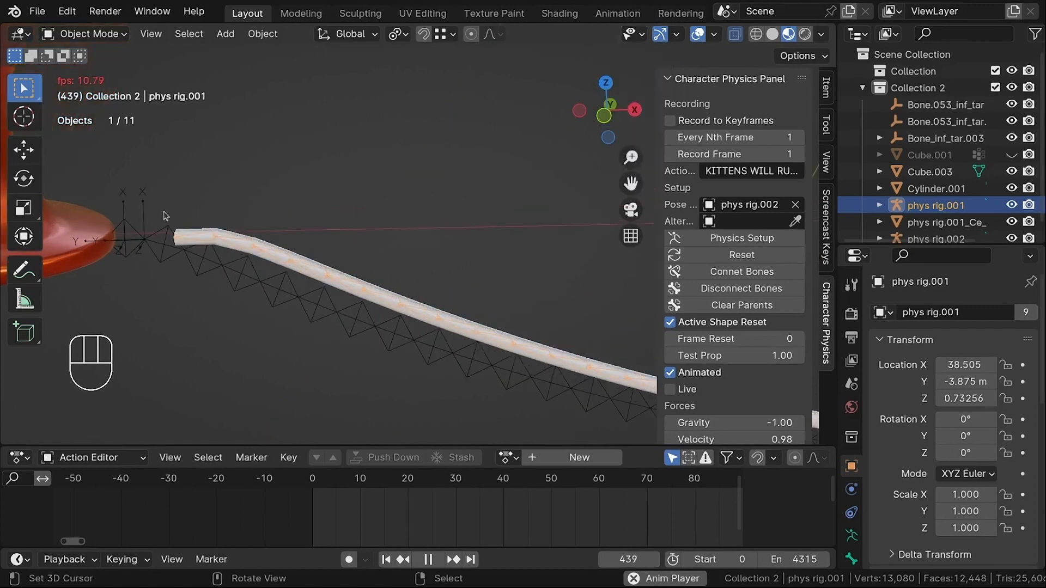
Clear the bone parents of phys rig.001 with Character Physics, then check the cord's attachment at the lamp base.
scroll(165, 215, down, 7)
shift+middle_drag(441, 222, 326, 232)
scroll(519, 260, down, 1)
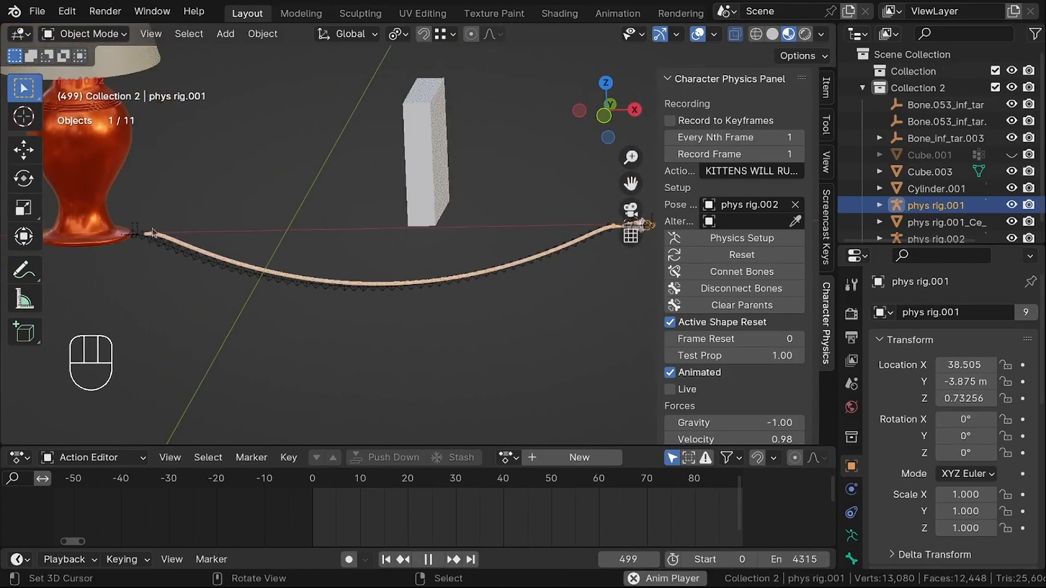
click(725, 307)
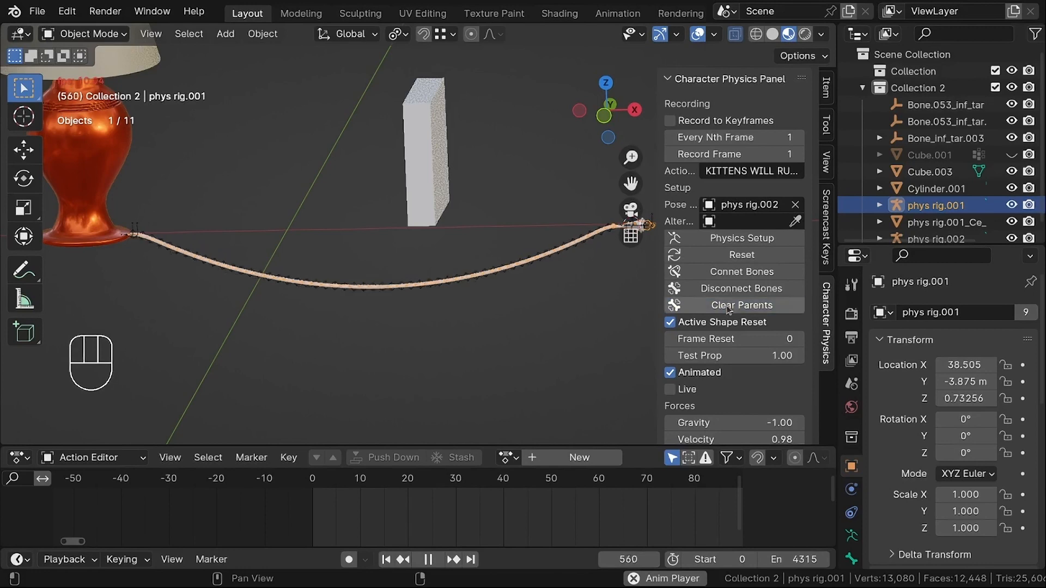
scroll(173, 264, up, 10)
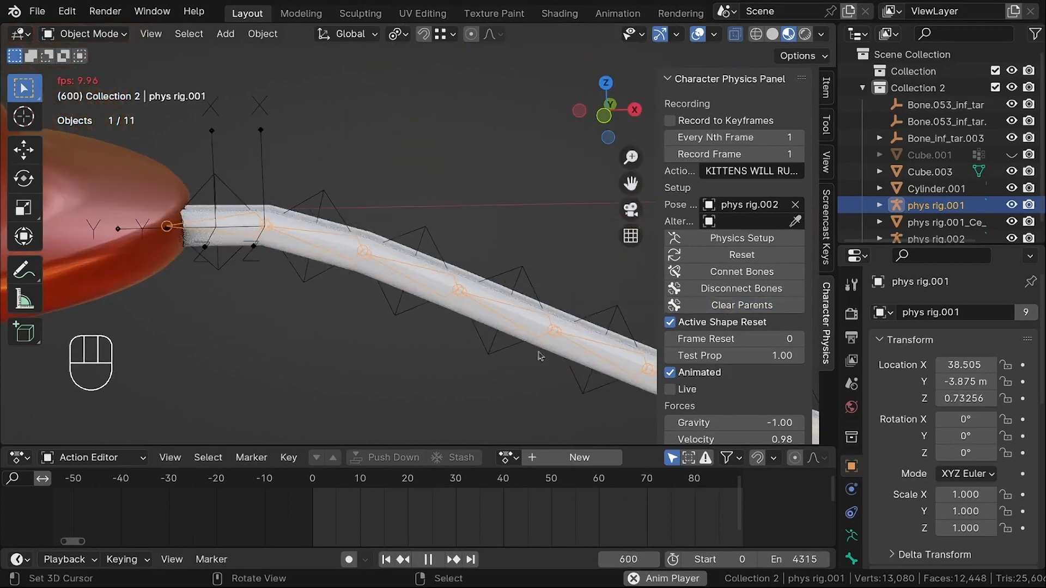
Try moving the plug-end target Bone_inf_tar.003 upward during playback, cancel the move, and check the cord's reaction at the lamp base.
scroll(278, 223, down, 8)
scroll(279, 223, down, 4)
shift+middle_drag(419, 222, 289, 220)
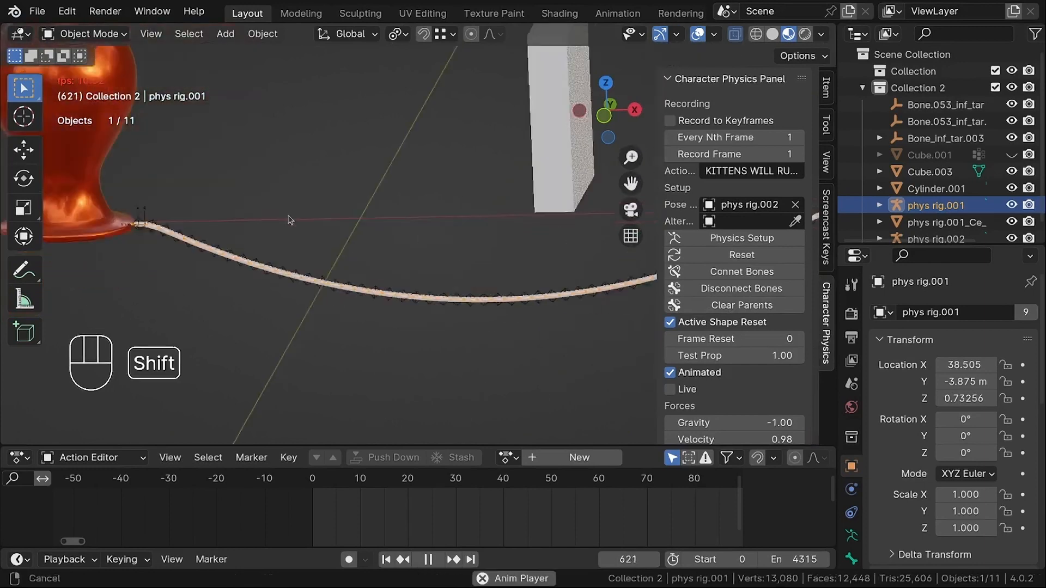
scroll(291, 222, down, 3)
middle_drag(383, 204, 420, 196)
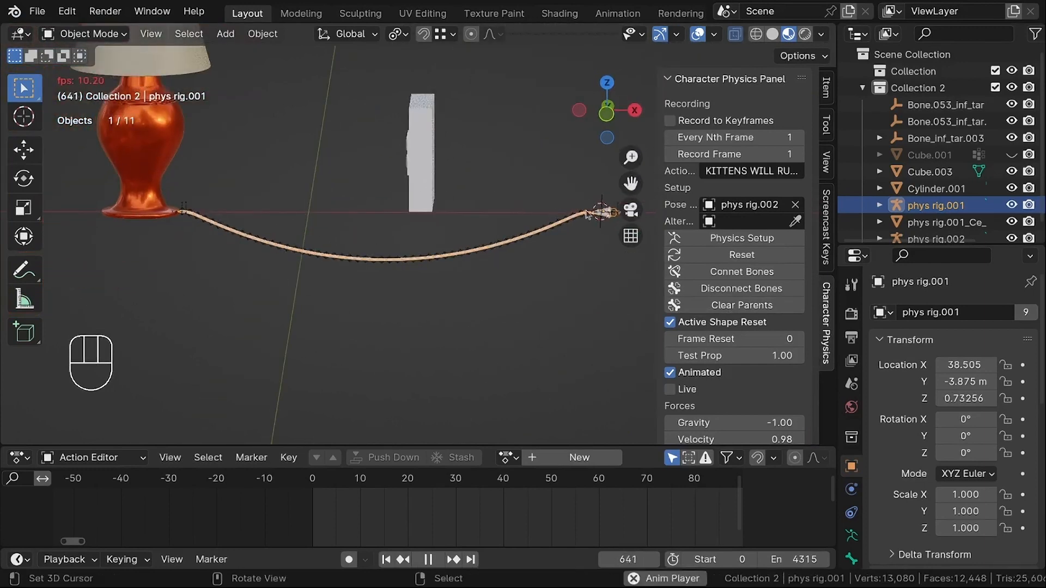
scroll(589, 212, up, 5)
click(553, 209)
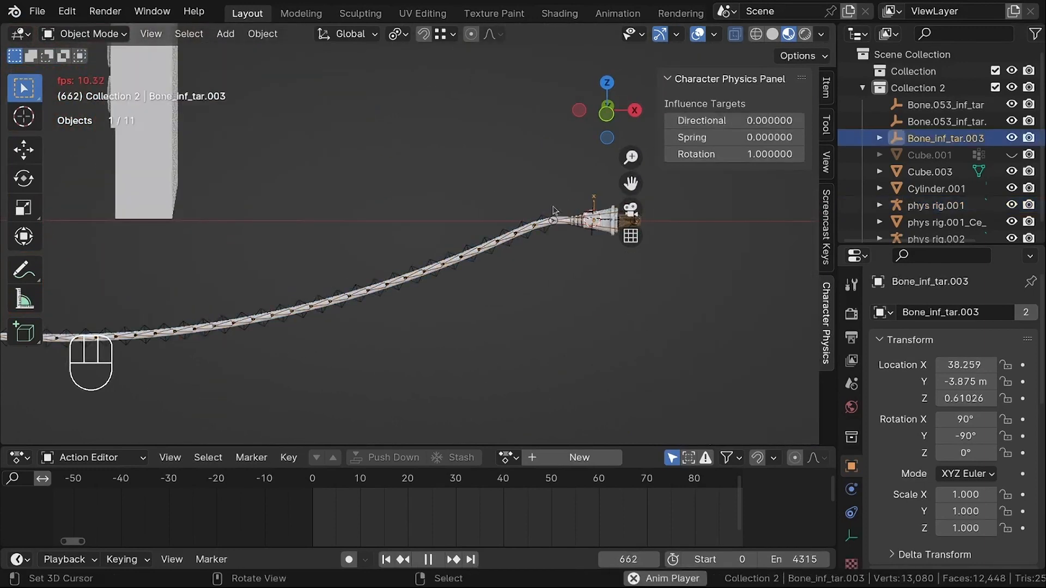
middle_drag(554, 210, 483, 250)
key(g)
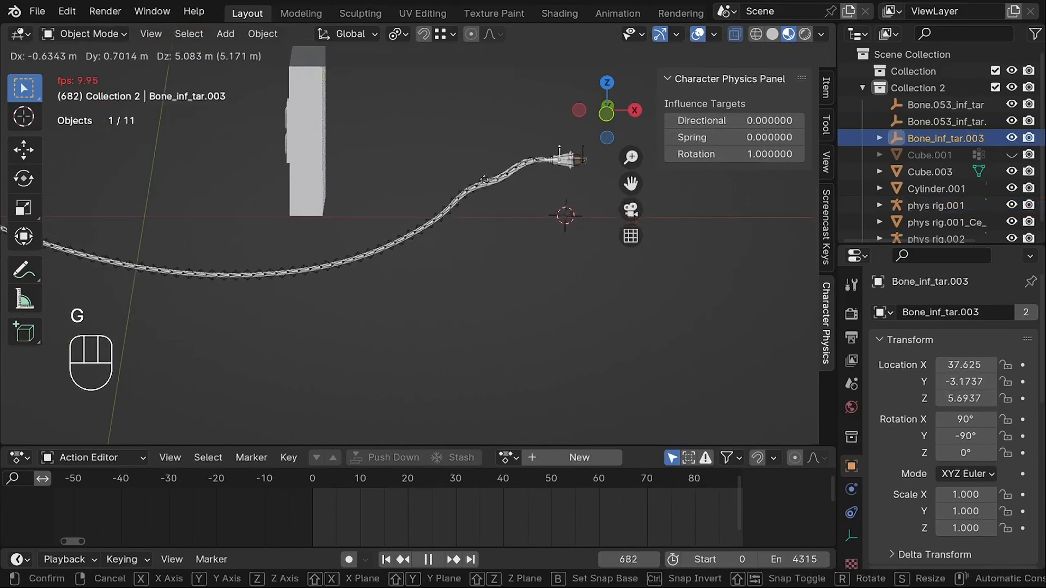
right_click(484, 174)
scroll(480, 177, down, 4)
shift+middle_drag(219, 207, 254, 217)
scroll(256, 217, up, 5)
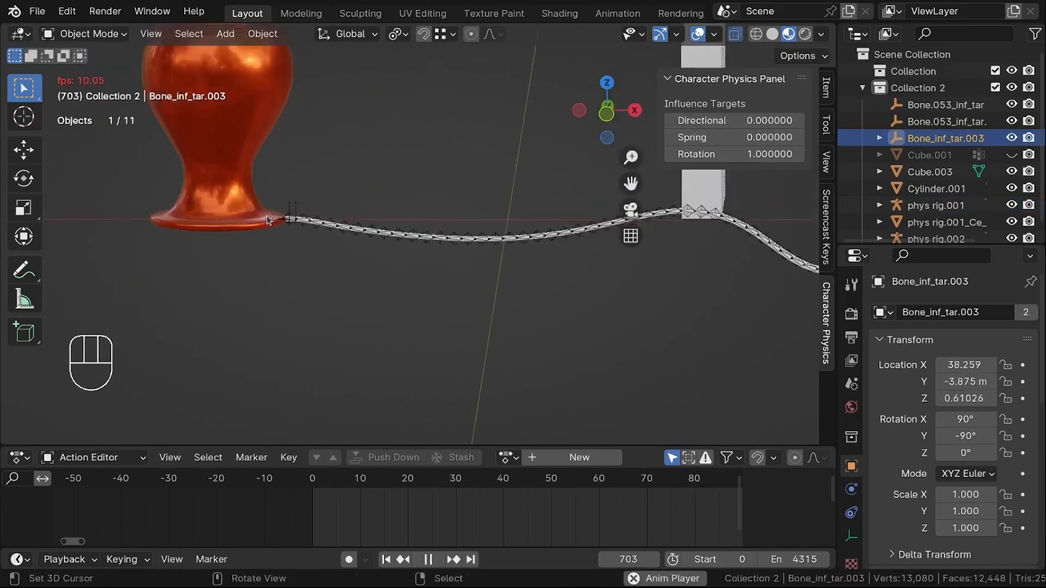
Set the rotation influence to 0 for the cord bone nearest the lamp base, in Pose Mode on phys rig.001.
scroll(272, 219, up, 7)
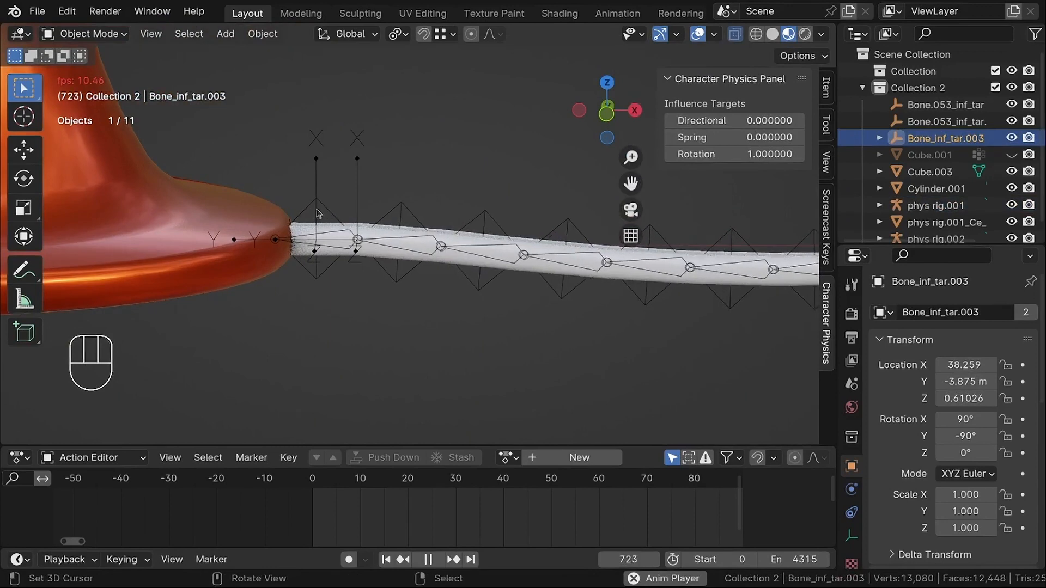
shift+middle_drag(321, 208, 283, 201)
scroll(251, 210, down, 1)
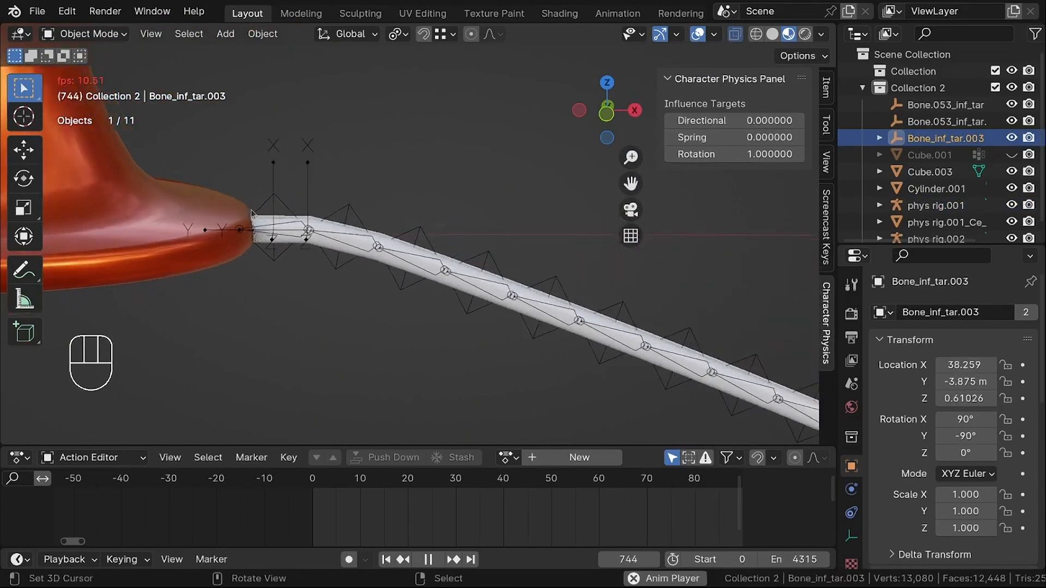
scroll(265, 193, down, 2)
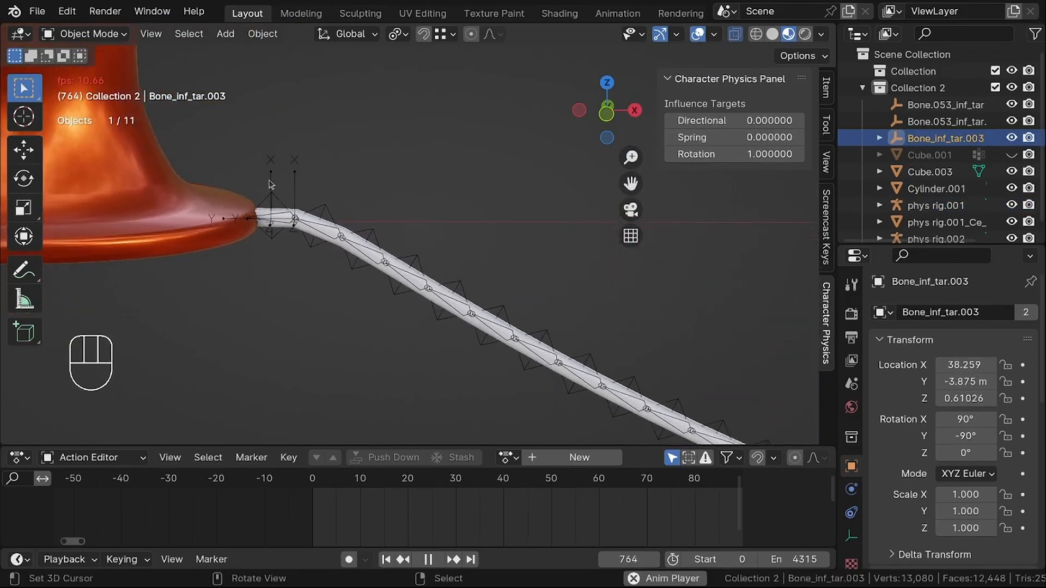
click(271, 183)
scroll(277, 213, up, 3)
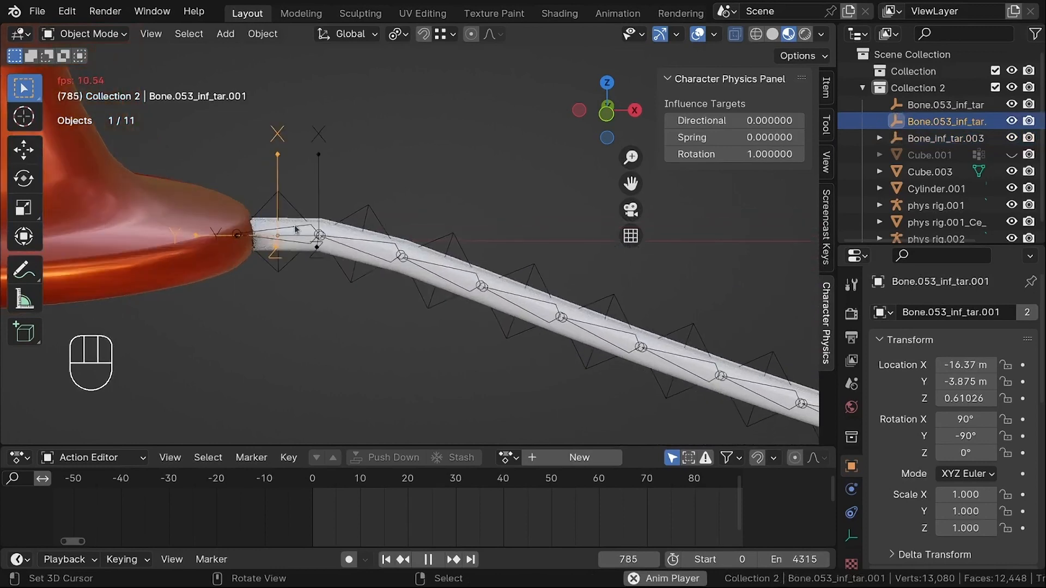
click(295, 228)
key(ctrl+Tab)
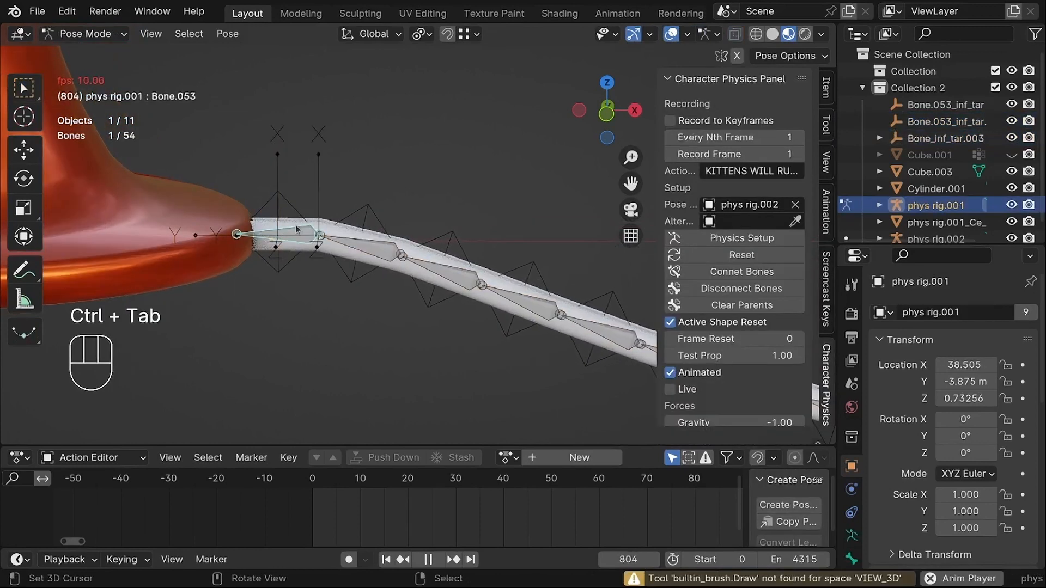
scroll(741, 364, down, 8)
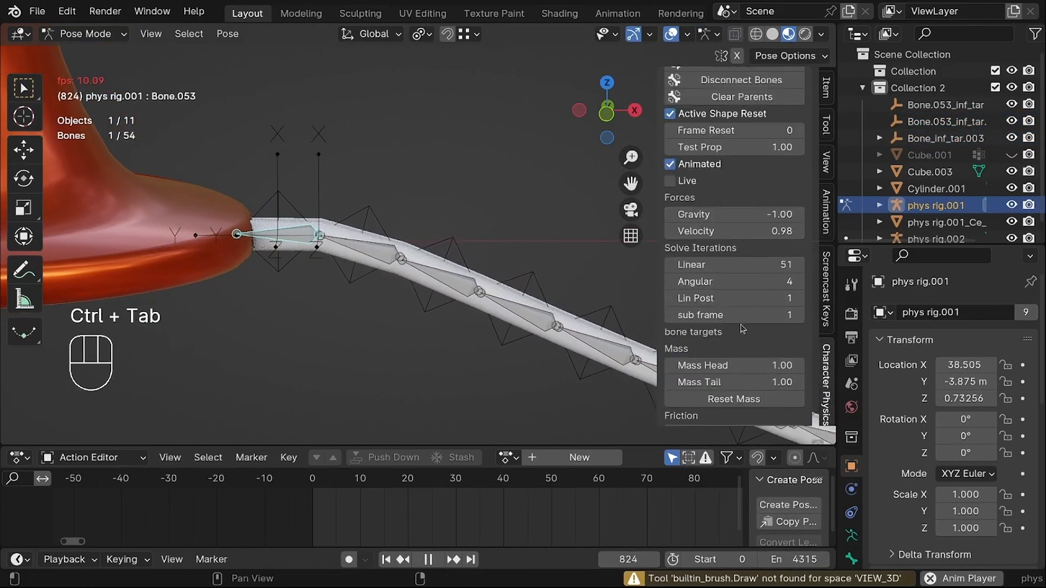
scroll(741, 305, down, 13)
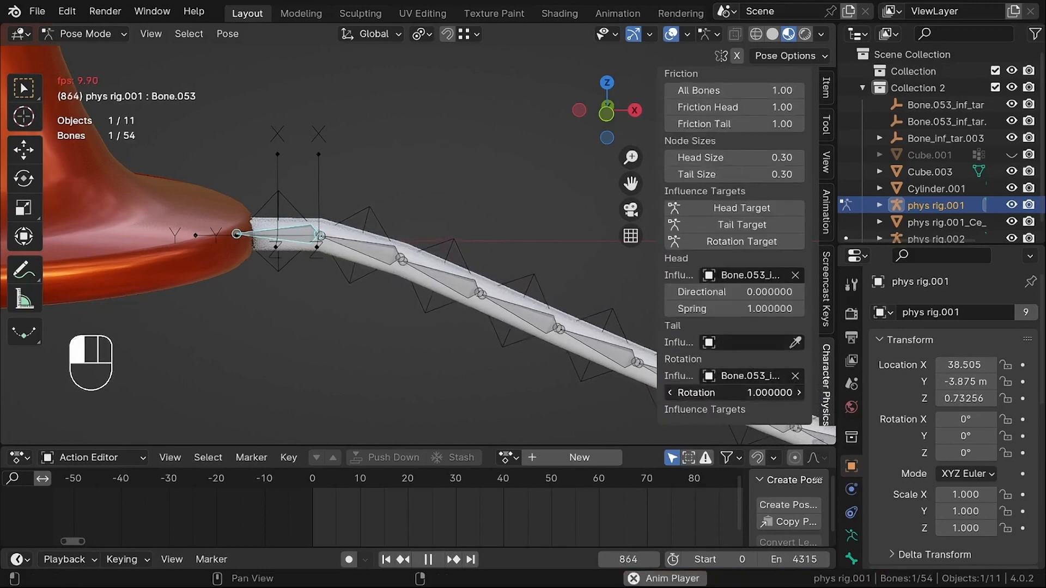
drag(741, 393, 687, 392)
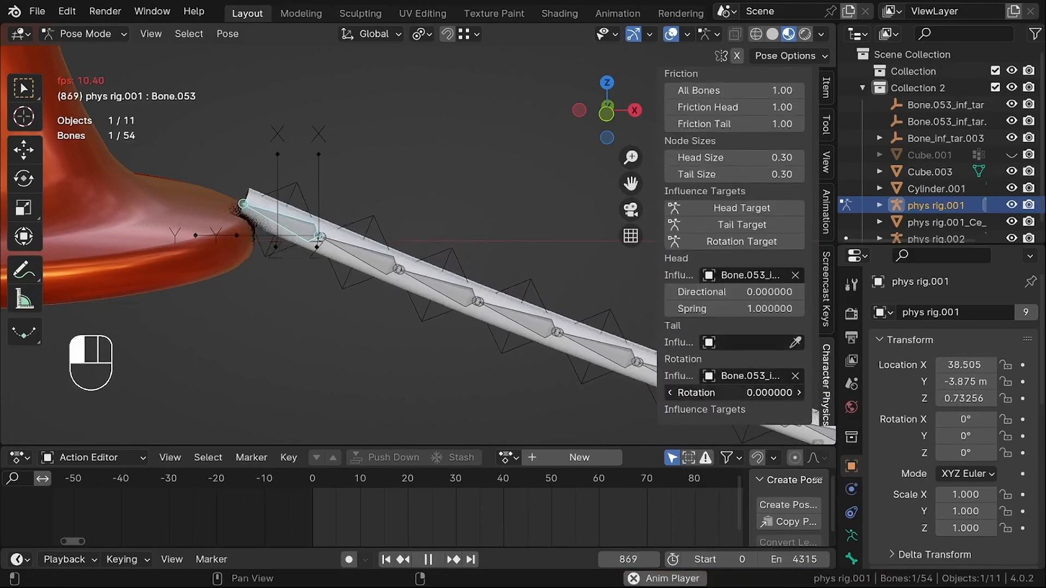
Return to Object Mode and set the Spring influence of the Bone.053_inf_tar empty at the lamp base to 0.
key(ctrl+Tab)
click(320, 170)
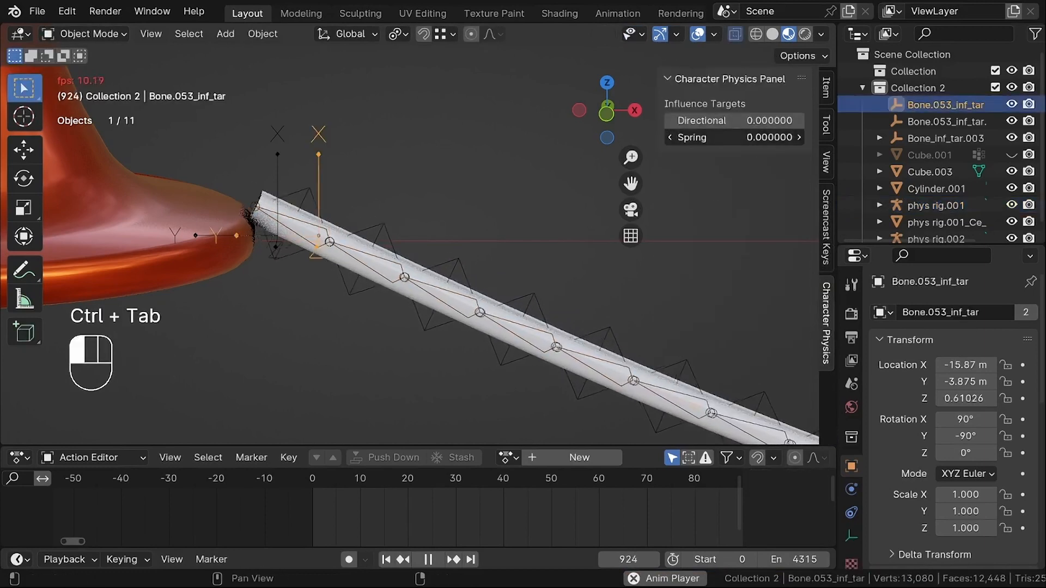
scroll(302, 227, down, 4)
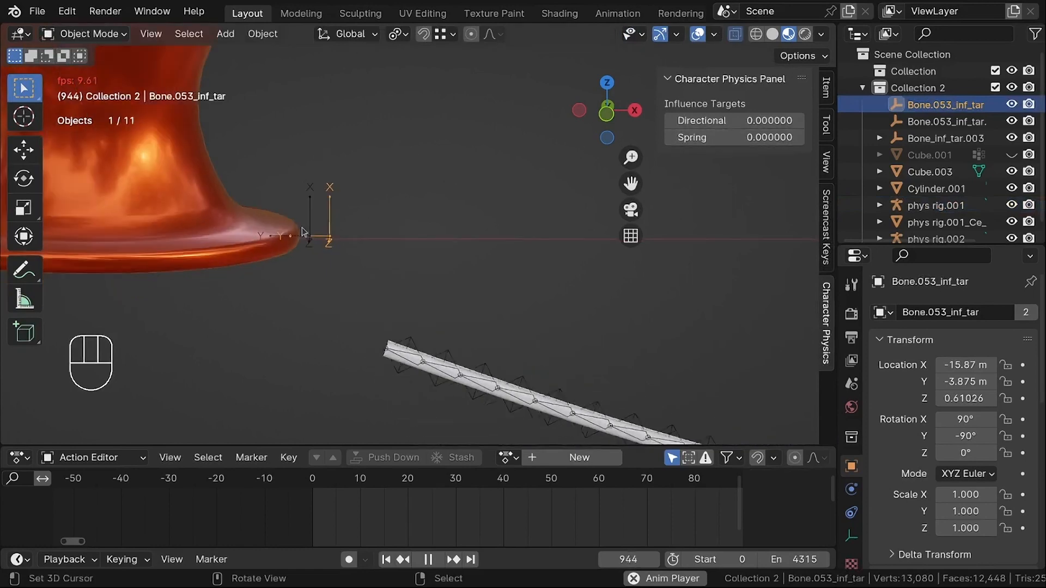
Select the cord armature phys rig.001 at its plug end and set its Linear solve iterations to 5.
scroll(313, 229, down, 8)
shift+middle_drag(472, 259, 152, 210)
scroll(468, 179, up, 2)
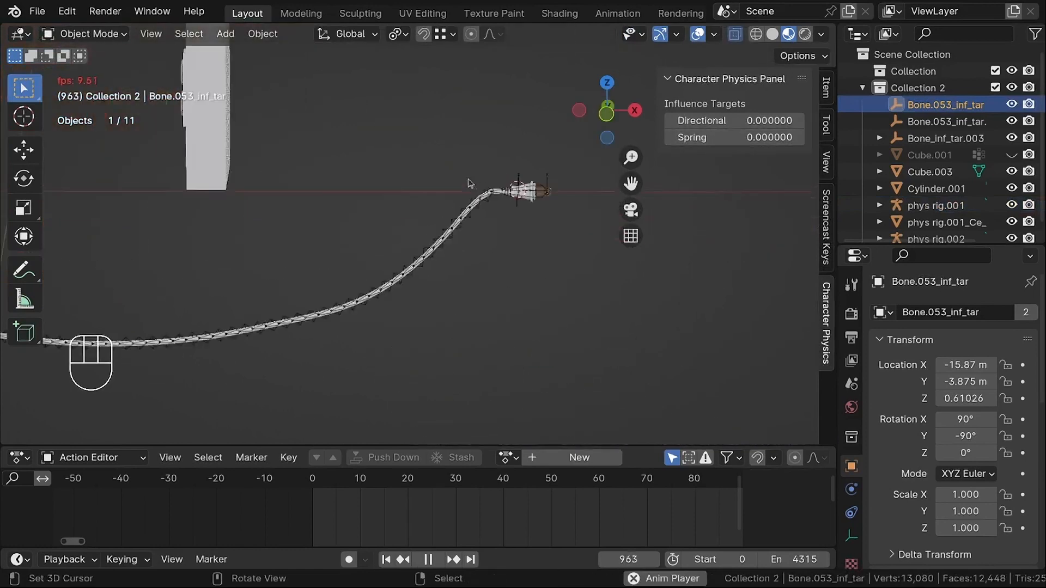
key(KP_1)
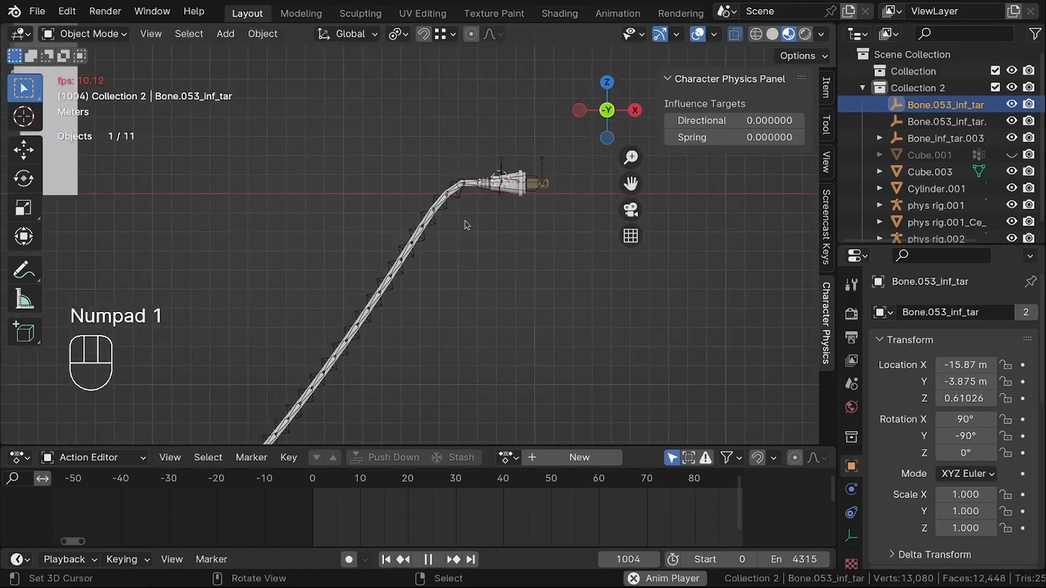
click(450, 197)
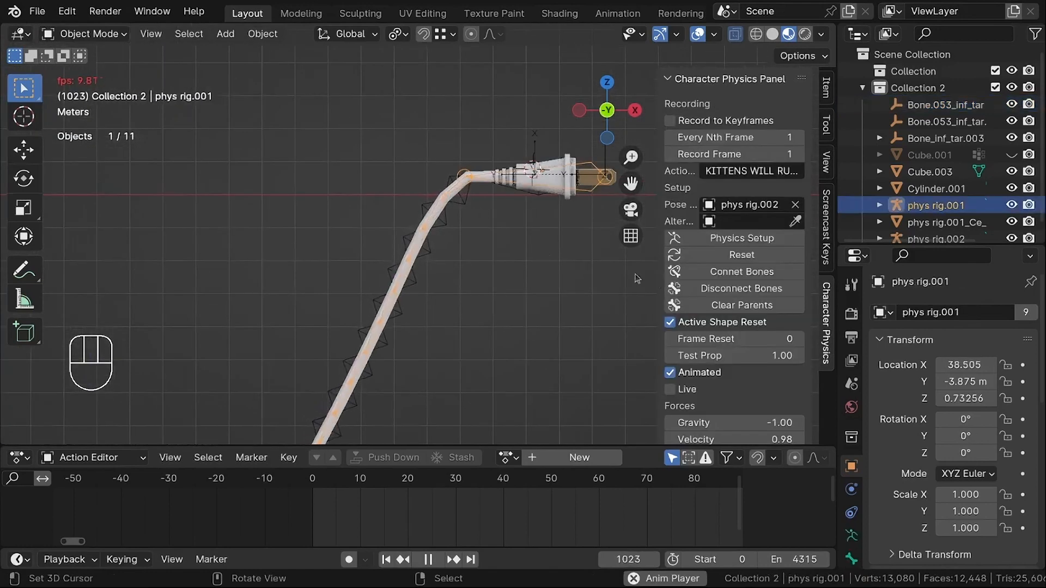
scroll(717, 293, down, 5)
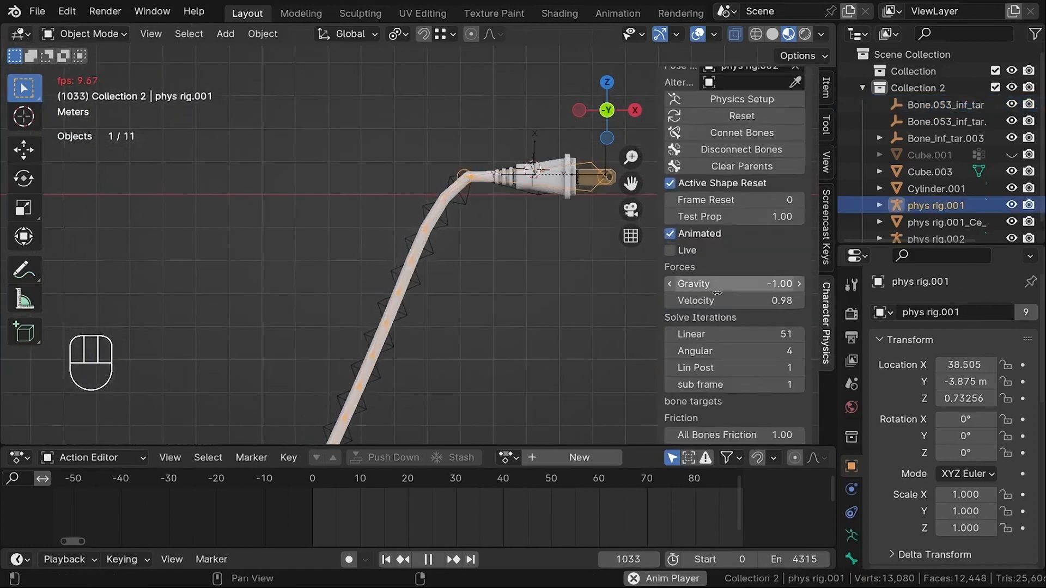
click(707, 336)
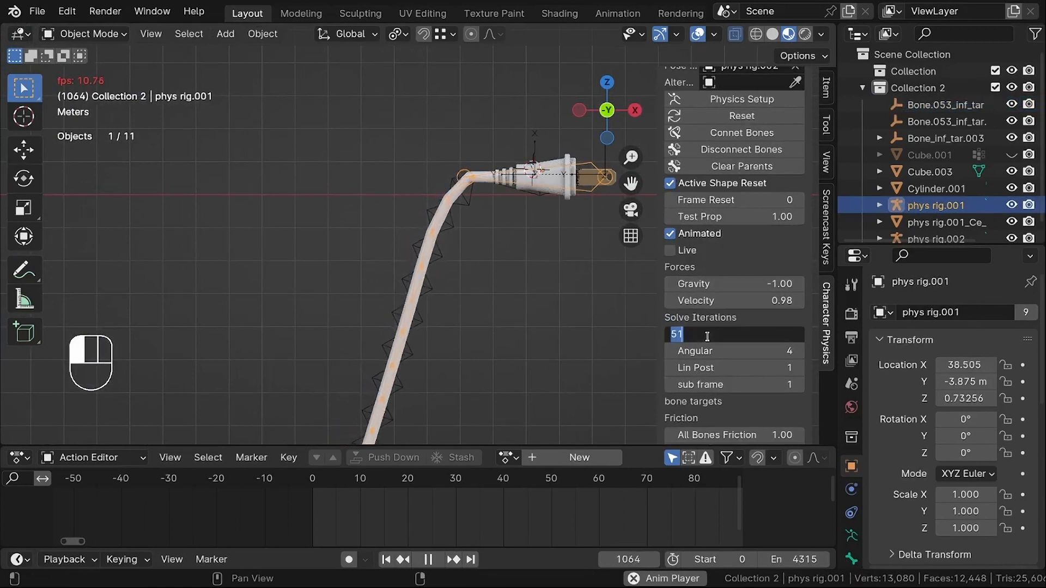
text(5)
key(Return)
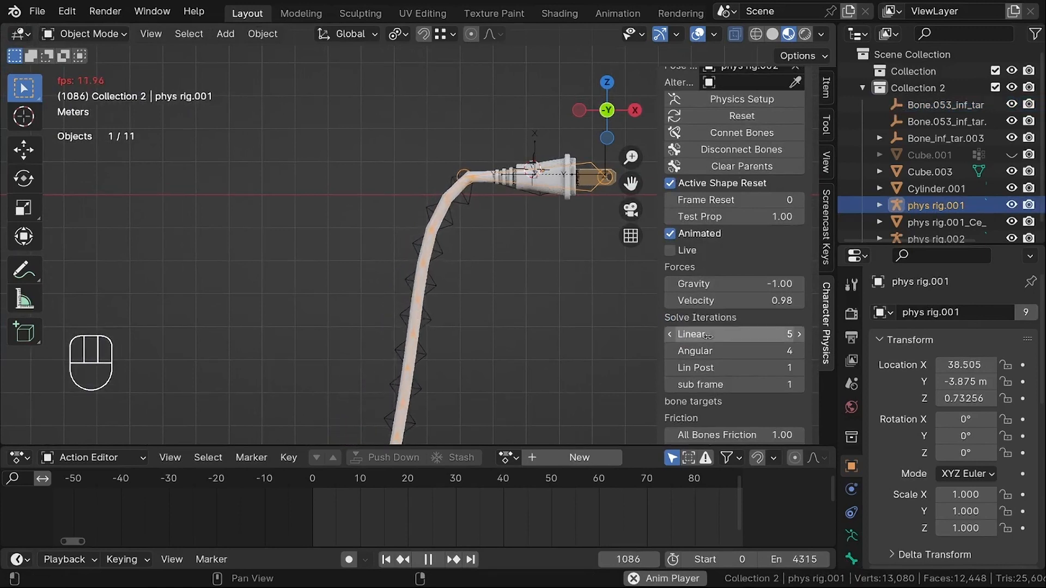
Add a mesh cylinder beside the hanging cord and scale it up uniformly to about 5.36.
scroll(448, 197, down, 5)
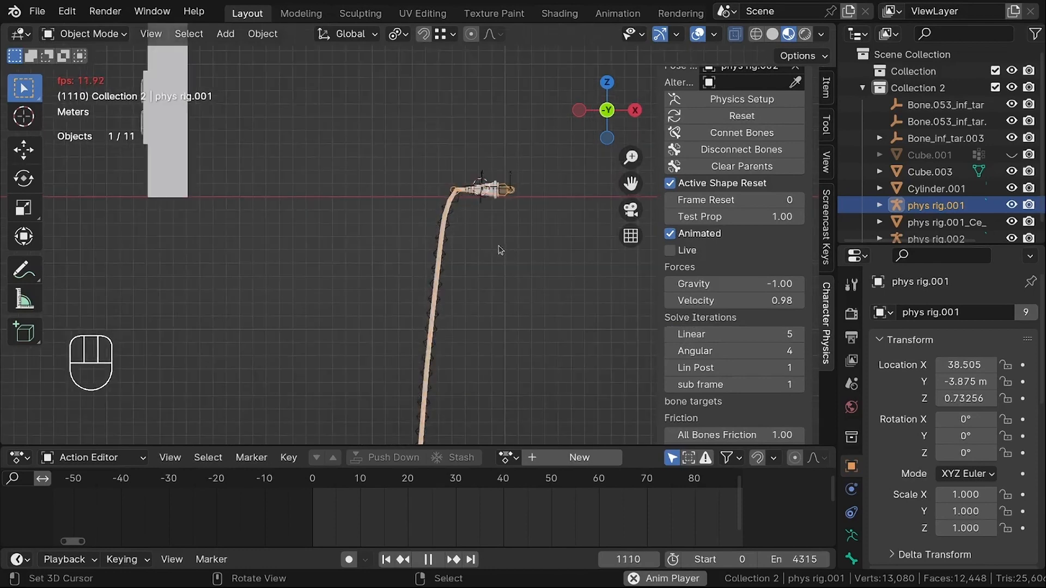
shift+middle_drag(531, 296, 471, 270)
key(shift+a)
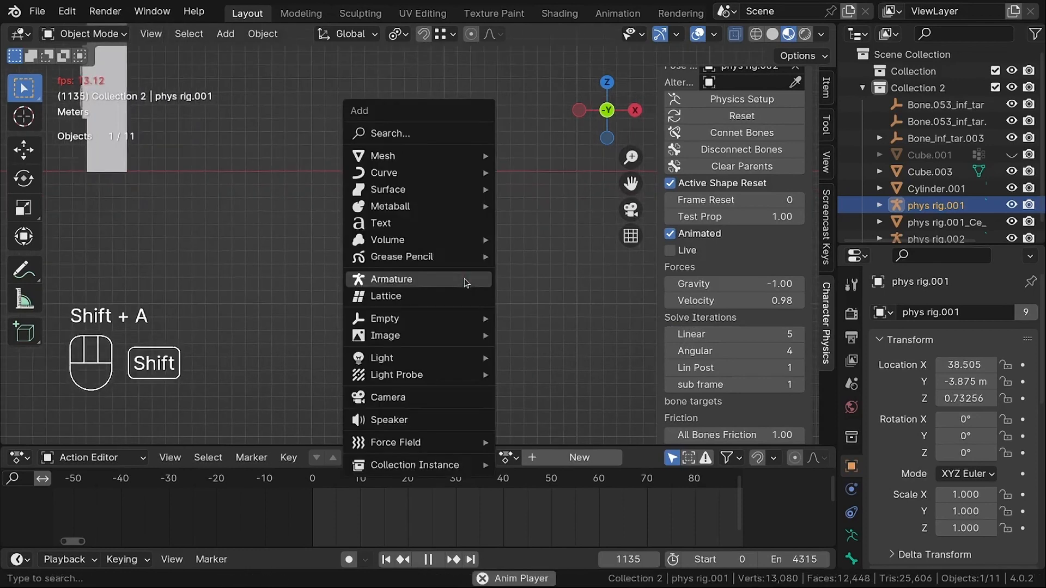
mouse_move(413, 159)
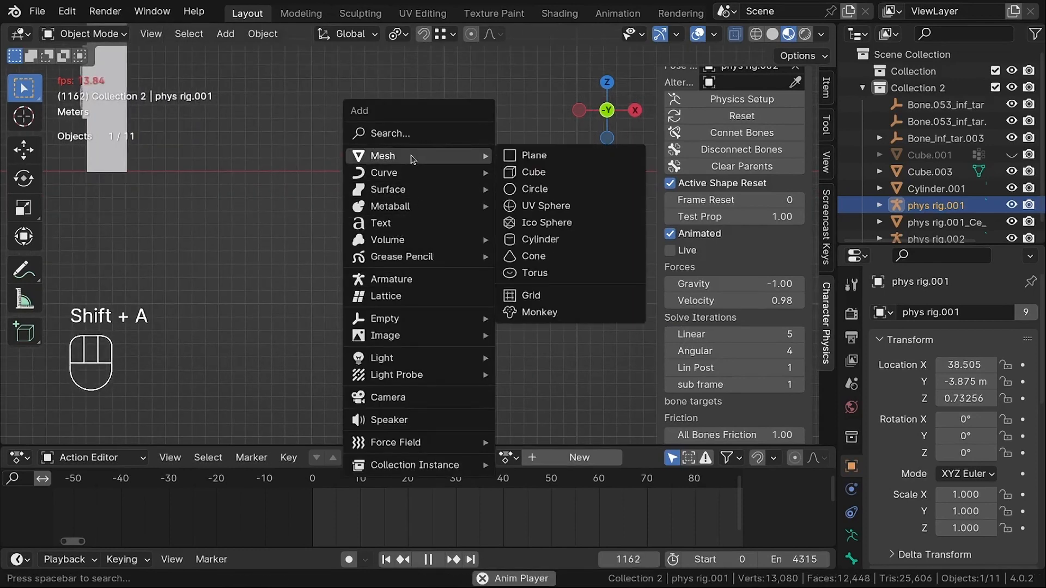
click(539, 240)
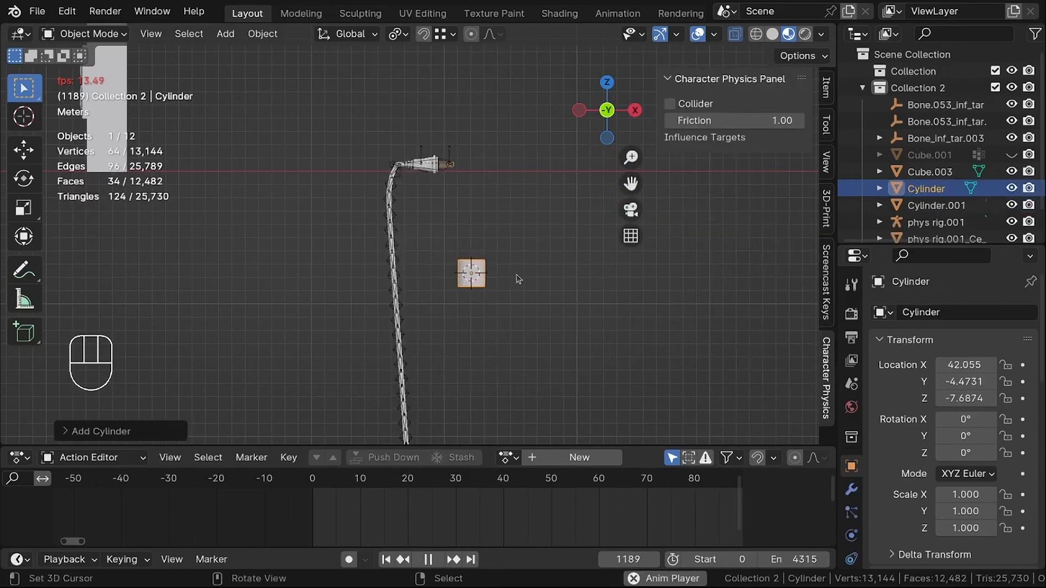
middle_drag(558, 247, 451, 332)
key(s)
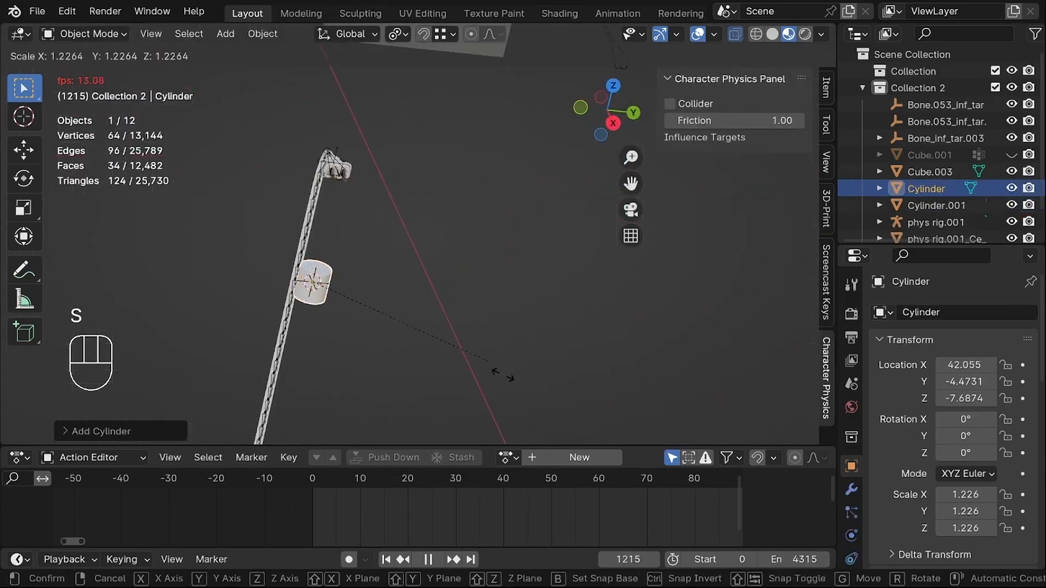
click(274, 199)
Rotate the cylinder 90° about the X axis and enable it as a physics collider.
middle_drag(450, 264, 553, 243)
middle_drag(605, 158, 481, 187)
key(r)
key(x)
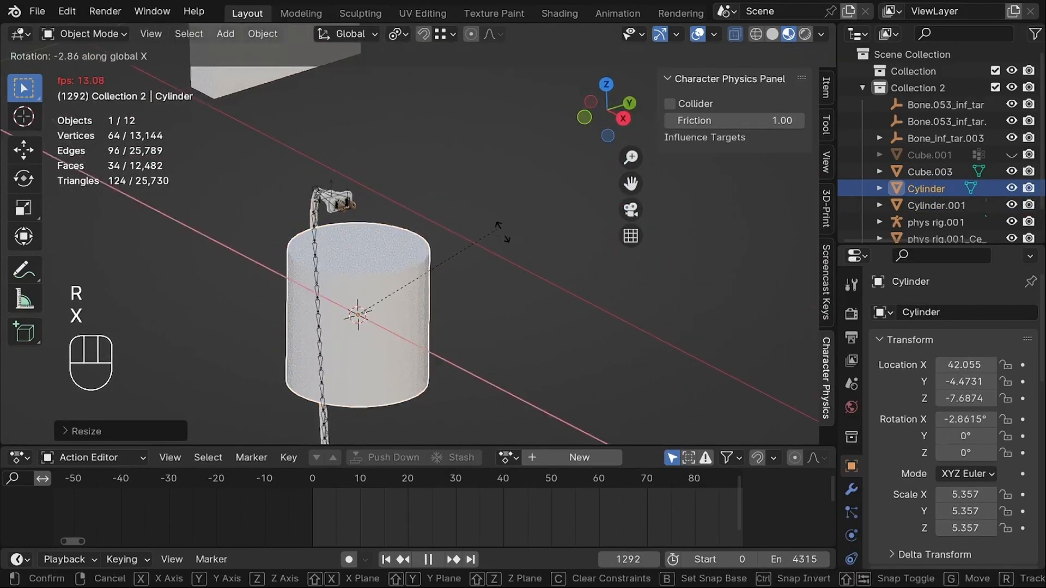
key(KP_9)
key(KP_0)
key(Return)
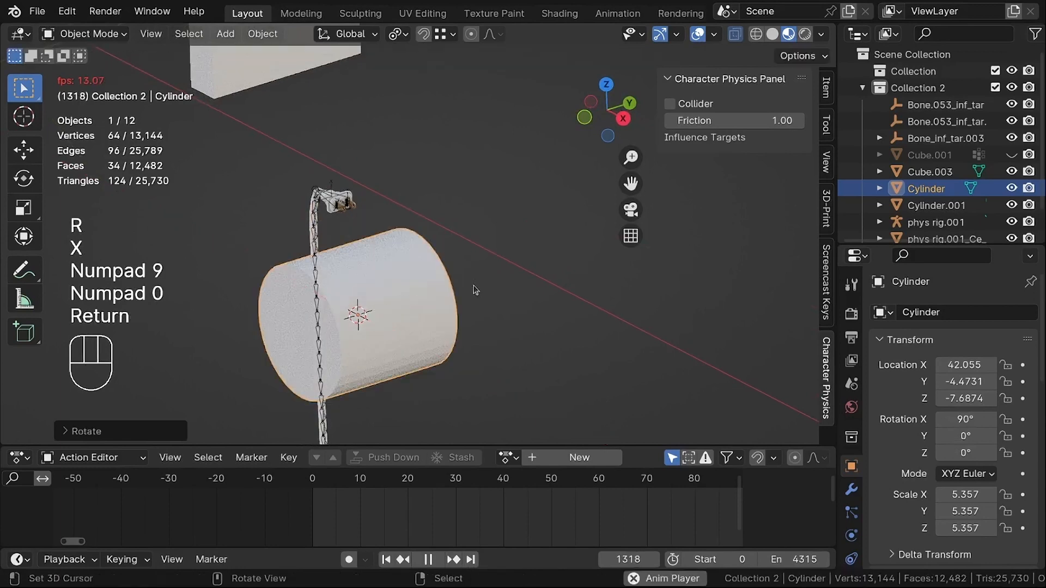
middle_drag(457, 248, 428, 151)
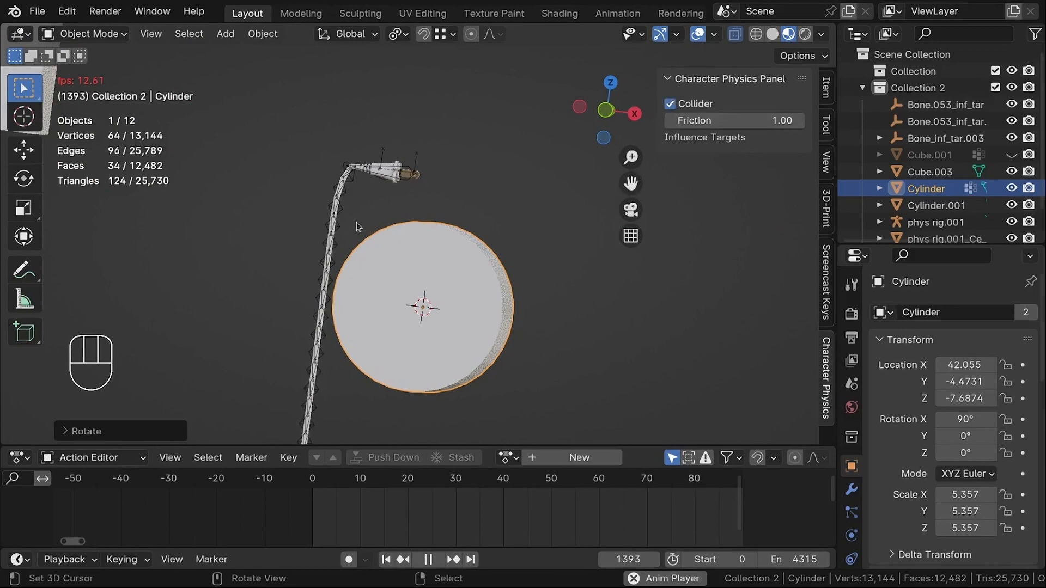
middle_drag(357, 227, 388, 234)
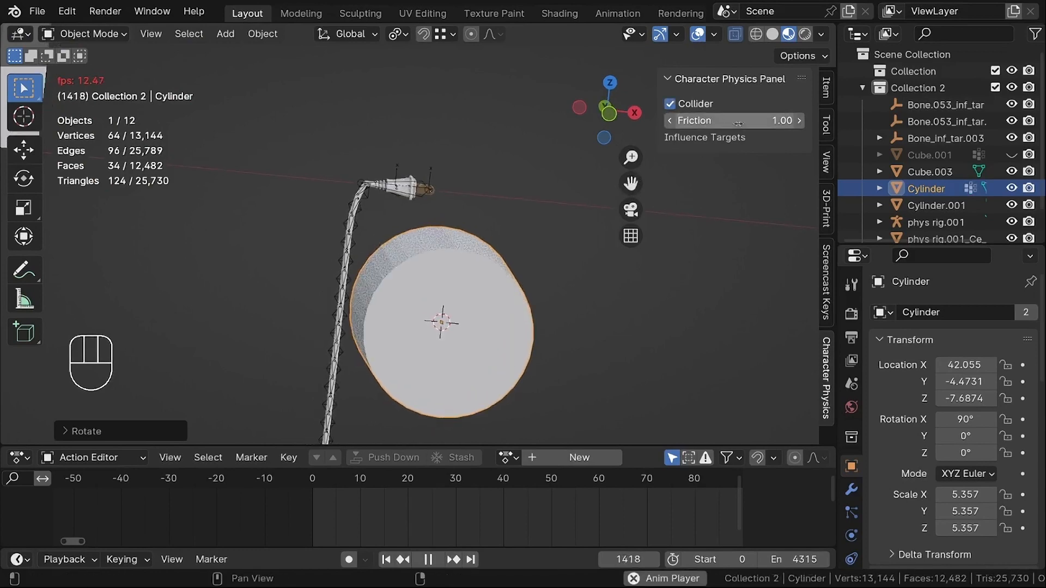
Move the plug's Bone_inf_tar.003 empty around to wrap the cord on the cylinder, placing it above the cylinder at about X 41.66, Z -0.31.
key(KP_1)
scroll(401, 159, up, 3)
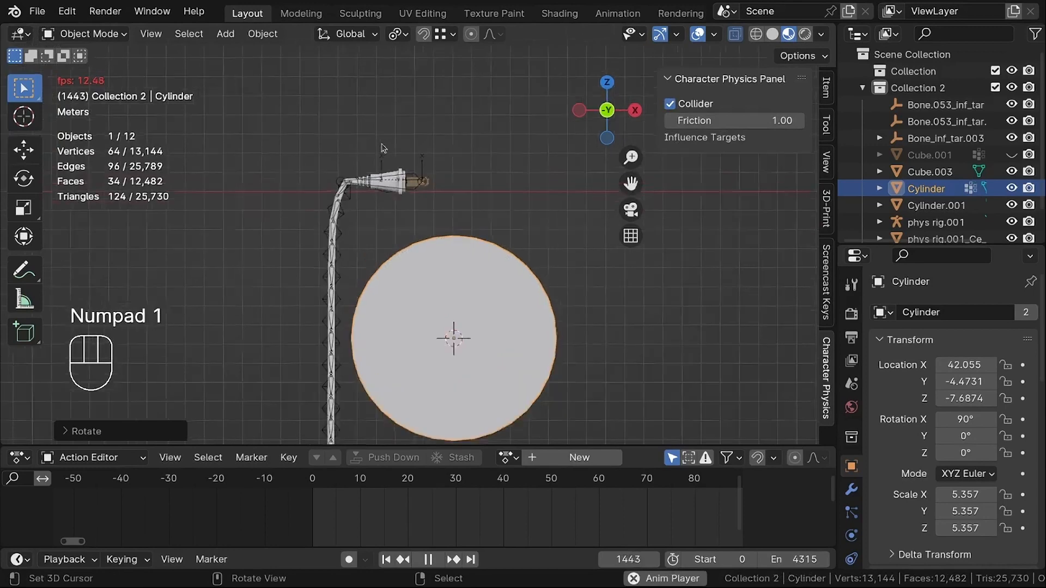
click(381, 174)
scroll(379, 174, down, 3)
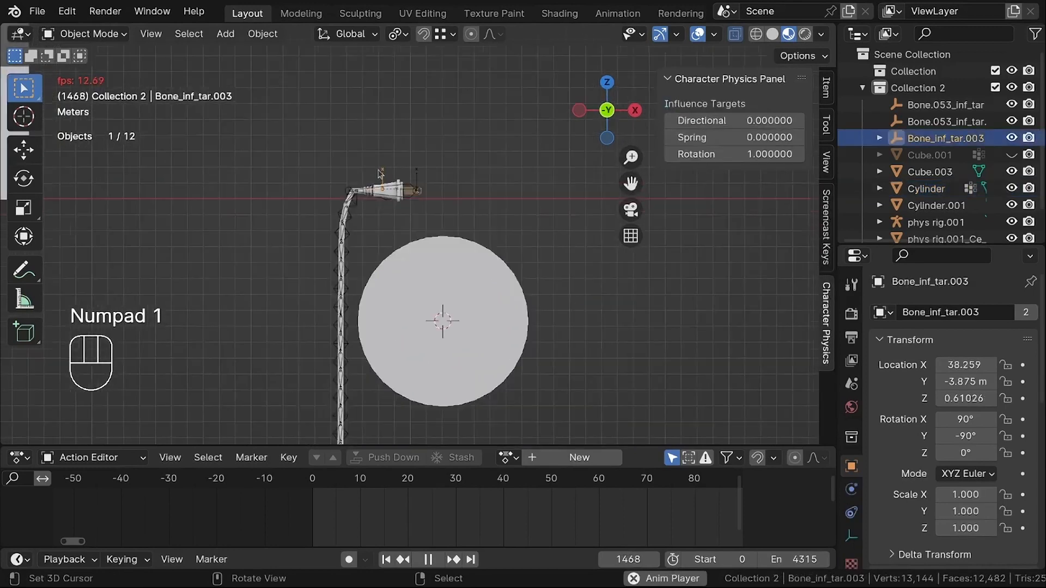
key(g)
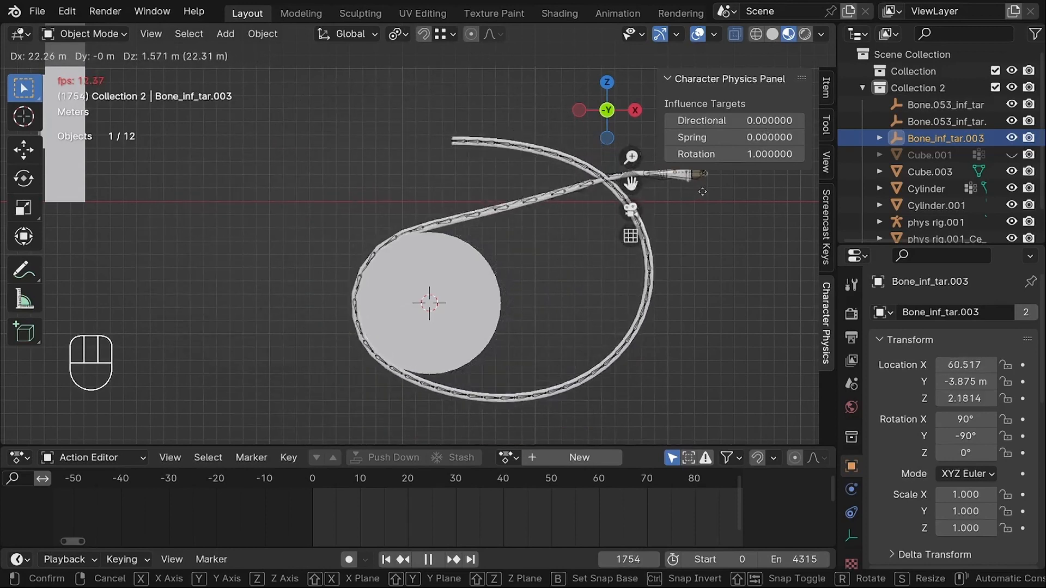
click(425, 207)
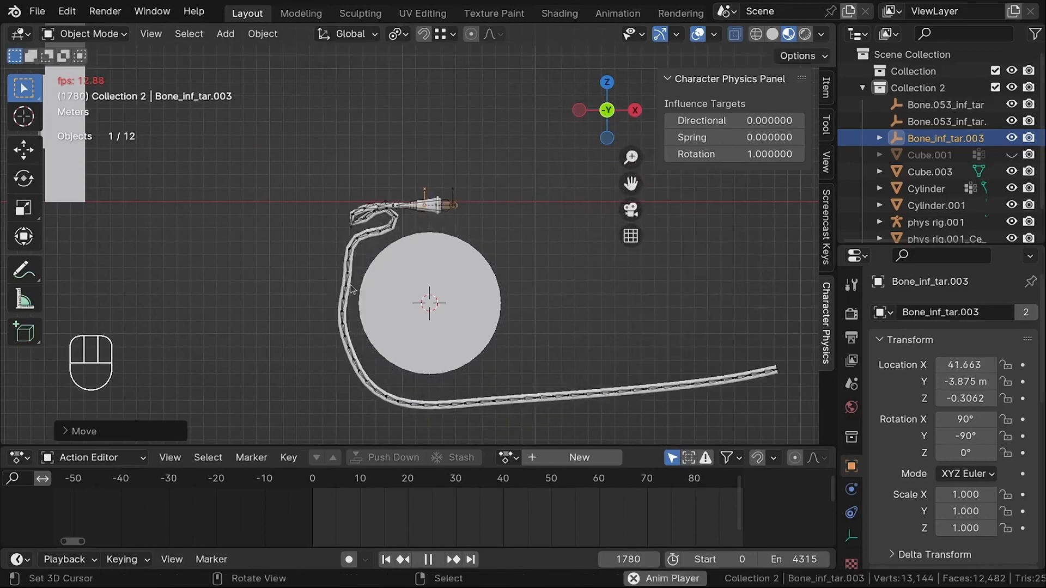
Delete the test cylinder under the plug.
scroll(378, 265, up, 3)
scroll(378, 265, down, 4)
click(430, 262)
scroll(425, 218, down, 2)
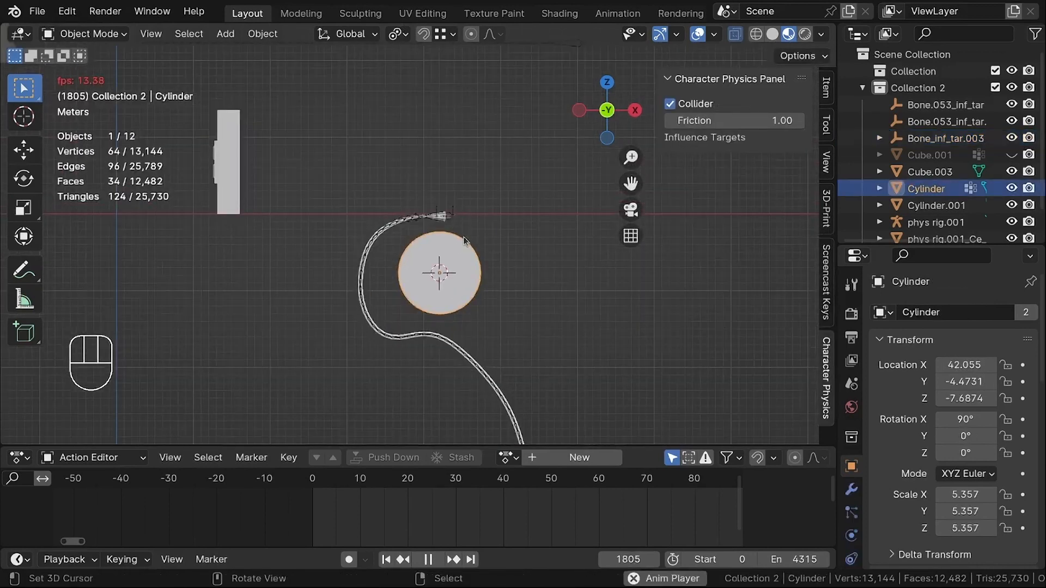
key(x)
key(x)
Unhide the hidden slab Cube.001 beneath the lamp and the wall outlet block.
scroll(416, 192, down, 2)
middle_drag(409, 196, 447, 228)
scroll(294, 226, up, 2)
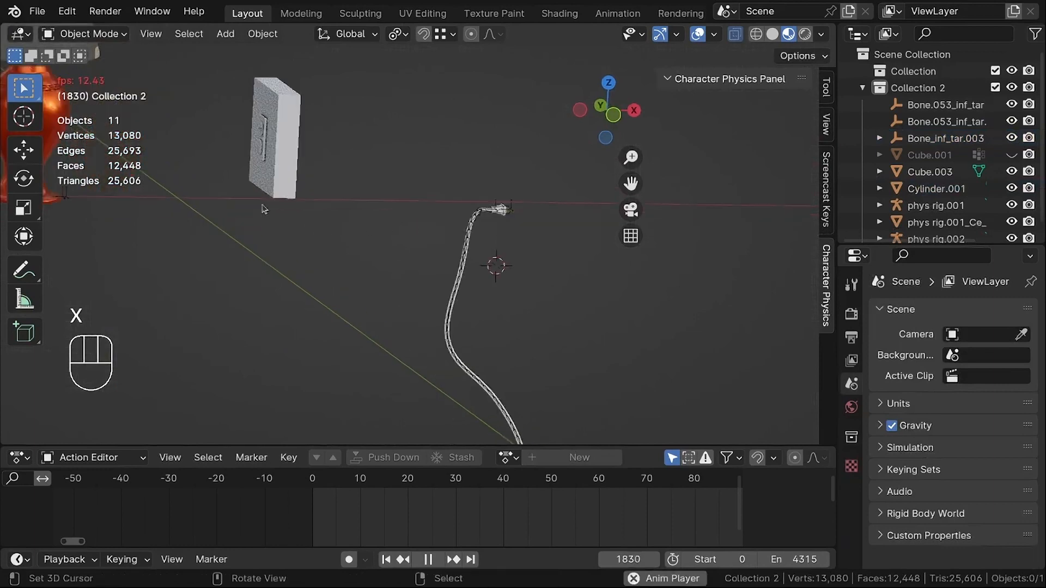
middle_drag(264, 210, 374, 240)
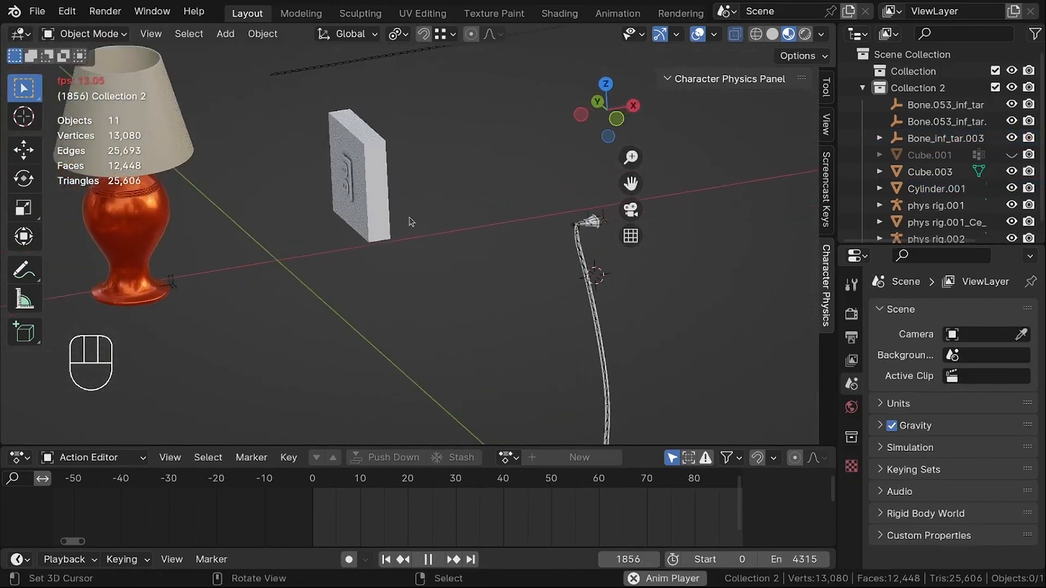
key(alt+h)
scroll(517, 307, down, 3)
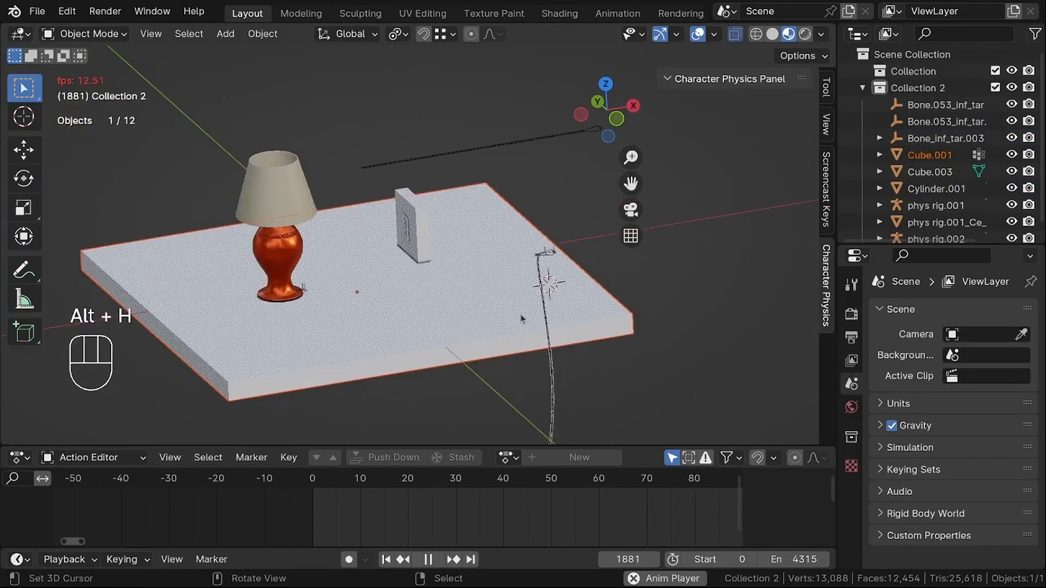
middle_drag(521, 314, 447, 305)
scroll(446, 306, up, 4)
scroll(373, 267, up, 2)
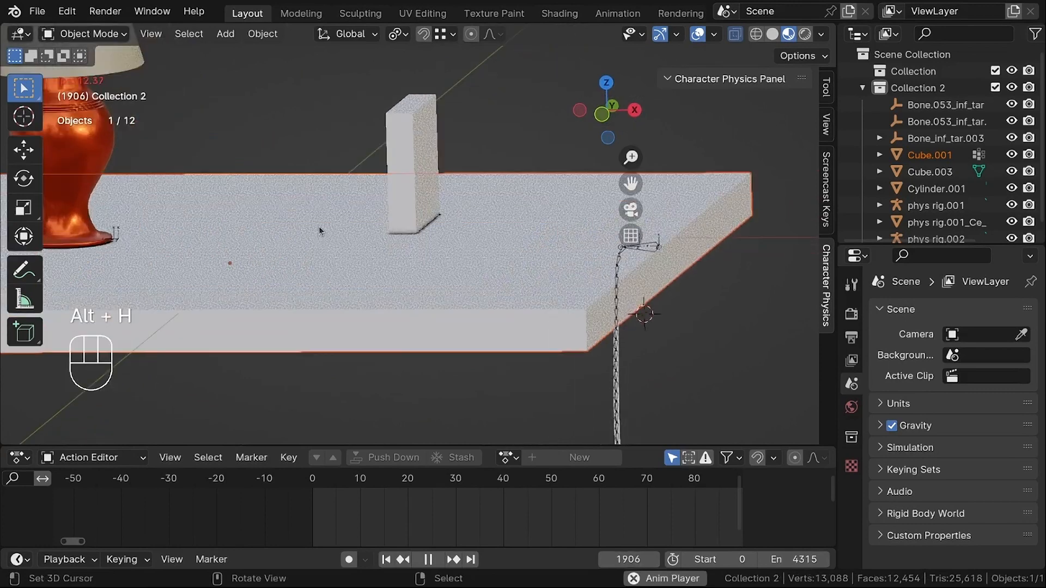
middle_drag(379, 238, 402, 232)
scroll(154, 213, up, 4)
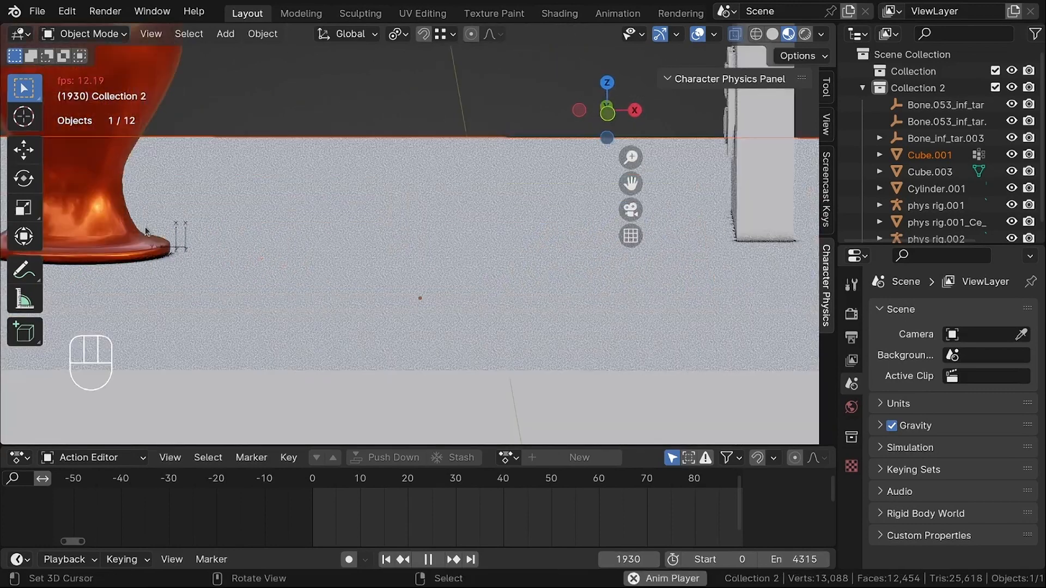
Set the Spring influence of the Bone.053_inf_tar empty at the lamp base to 1.
click(210, 229)
scroll(440, 218, down, 3)
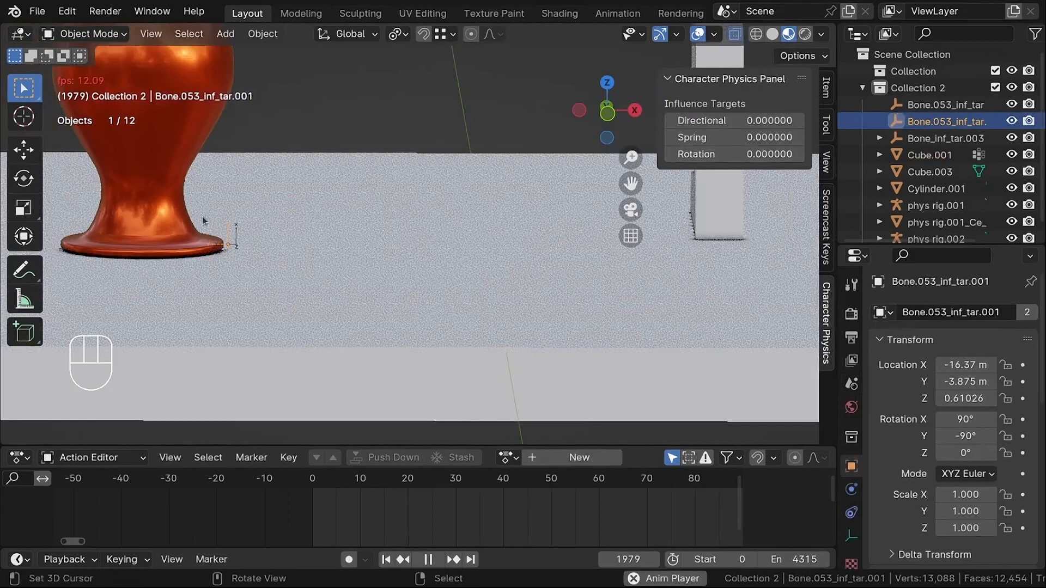
scroll(218, 223, up, 4)
click(231, 228)
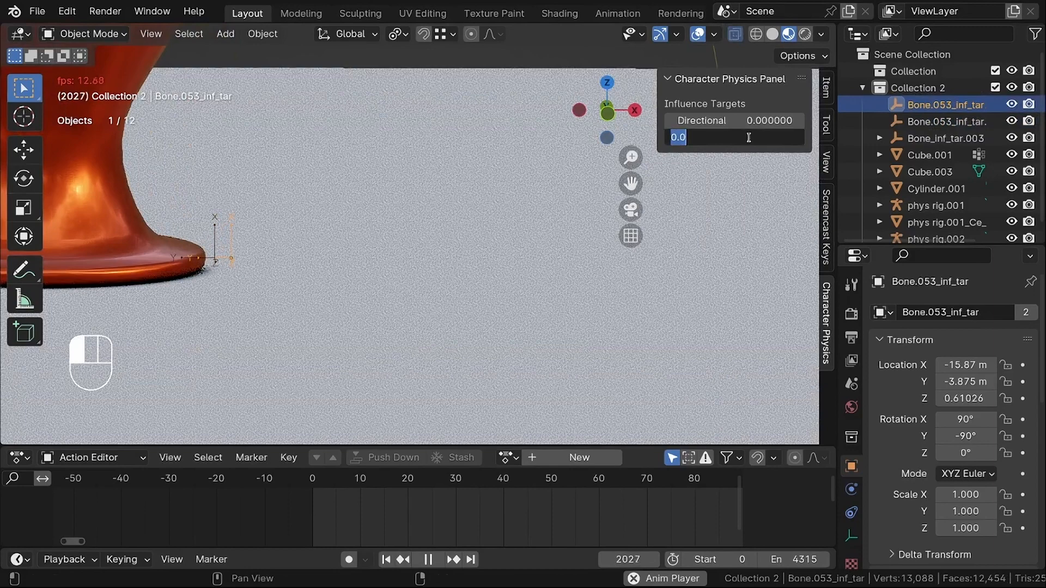
key(Return)
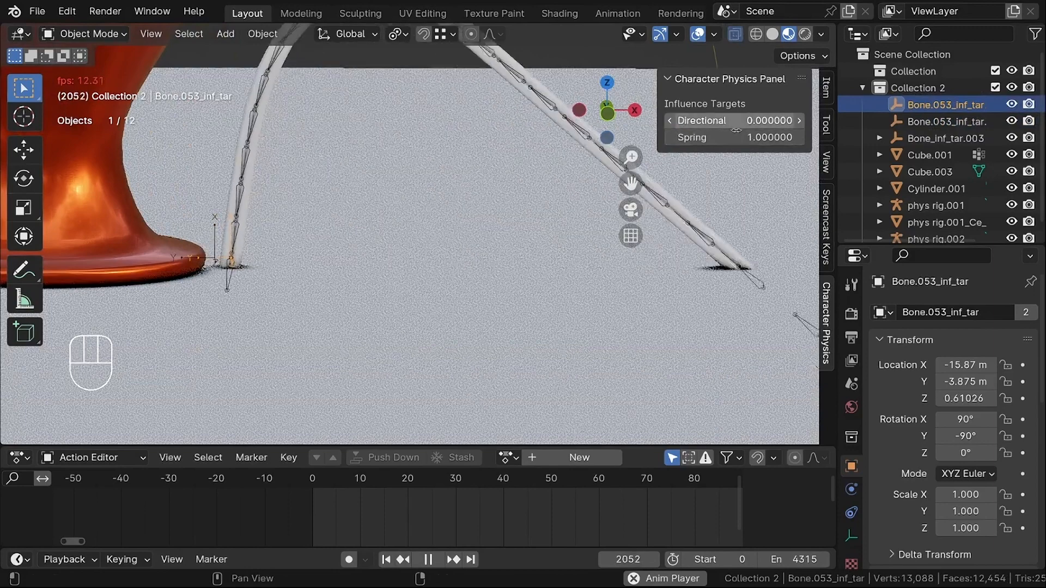
scroll(348, 202, down, 6)
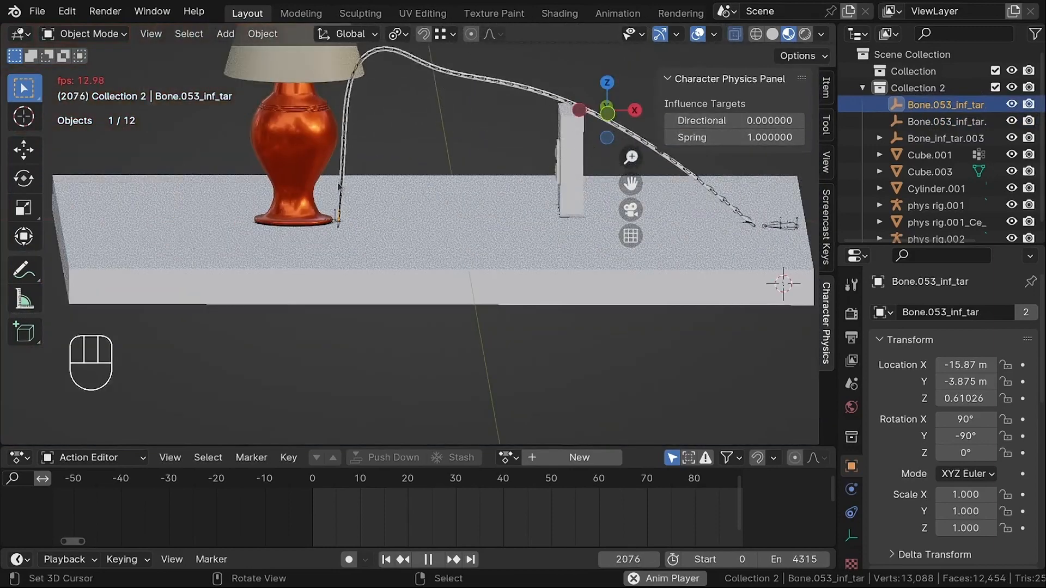
Set the Rotation influence of the neighbouring Bone.053_inf_tar.001 empty at the lamp base to 1.
scroll(330, 180, up, 8)
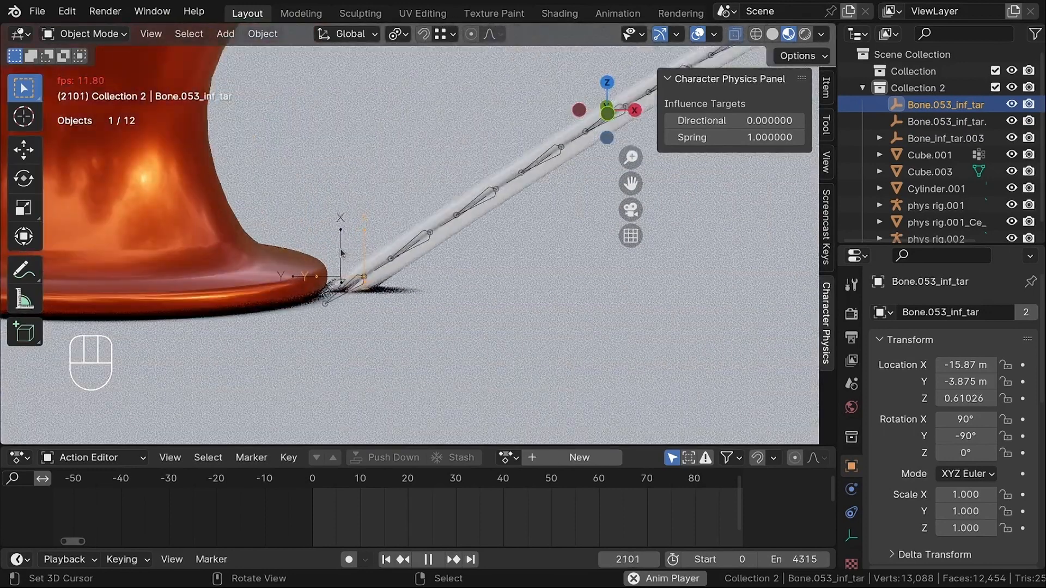
click(341, 251)
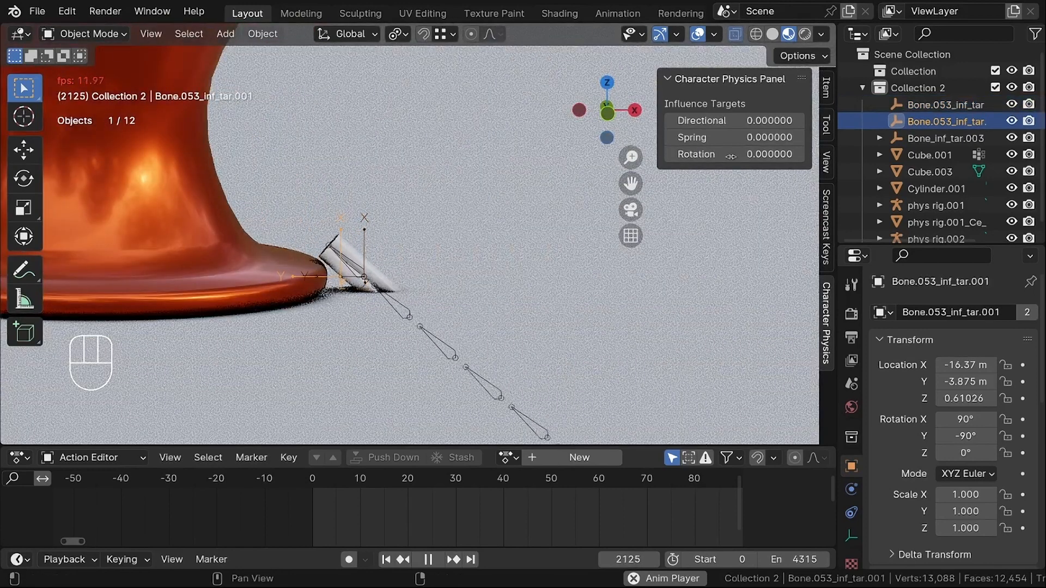
key(Return)
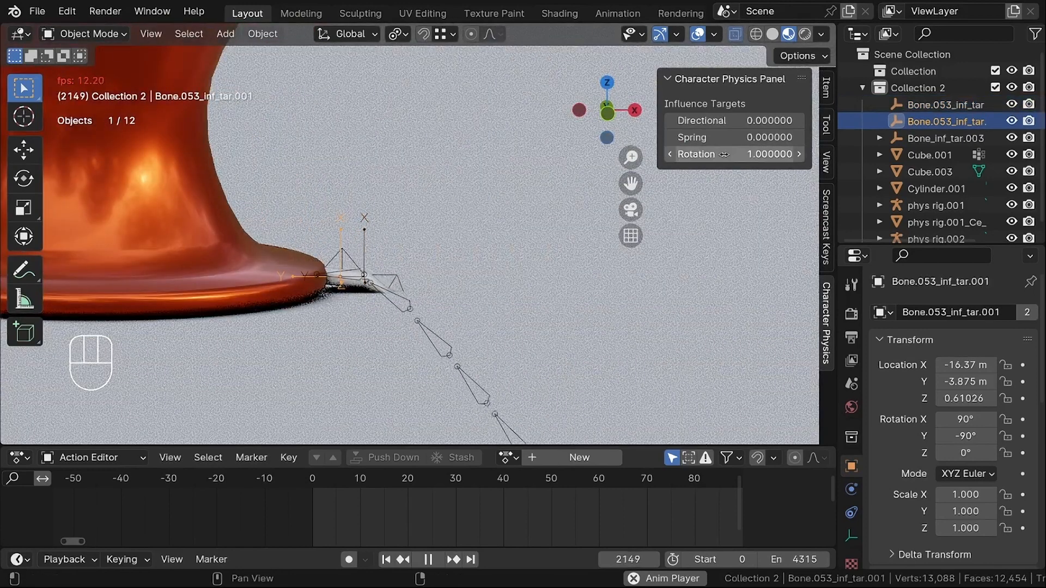
scroll(372, 279, up, 5)
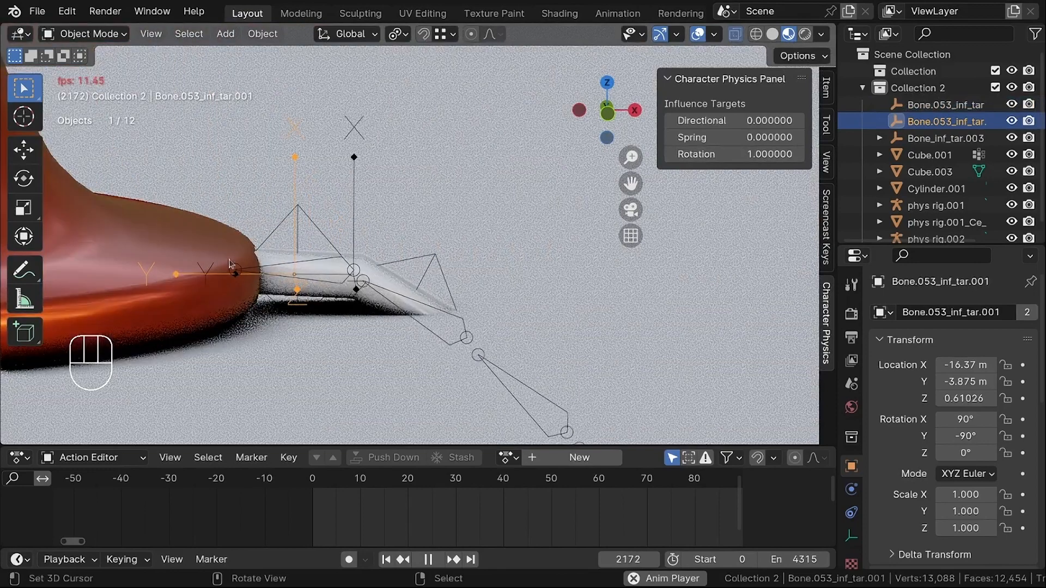
Enable the slab Cube.001 beneath the lamp as a physics collider.
scroll(397, 182, down, 12)
shift+middle_drag(627, 250, 400, 196)
scroll(384, 194, up, 2)
click(386, 193)
key(g)
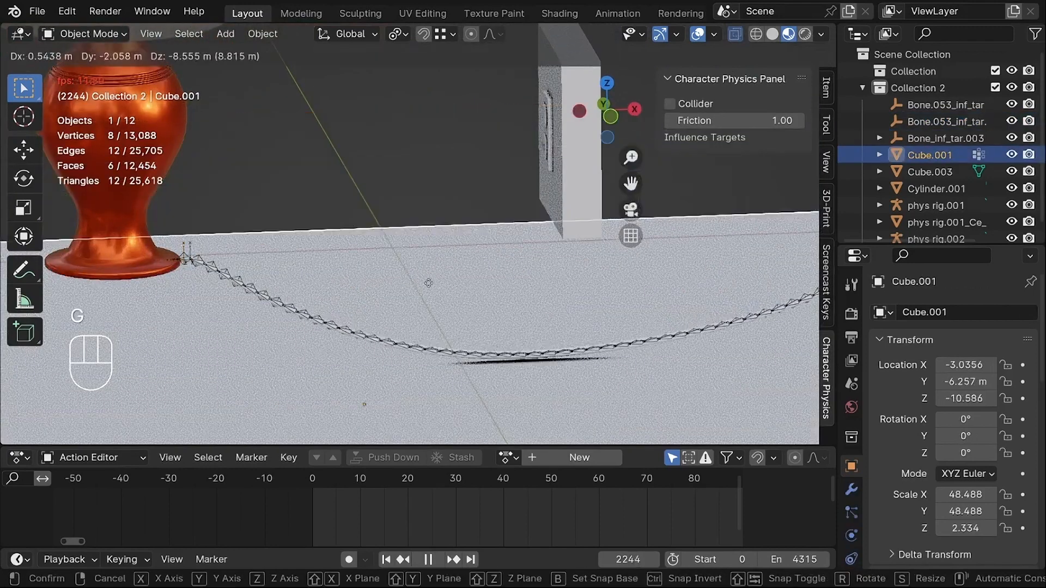
click(423, 236)
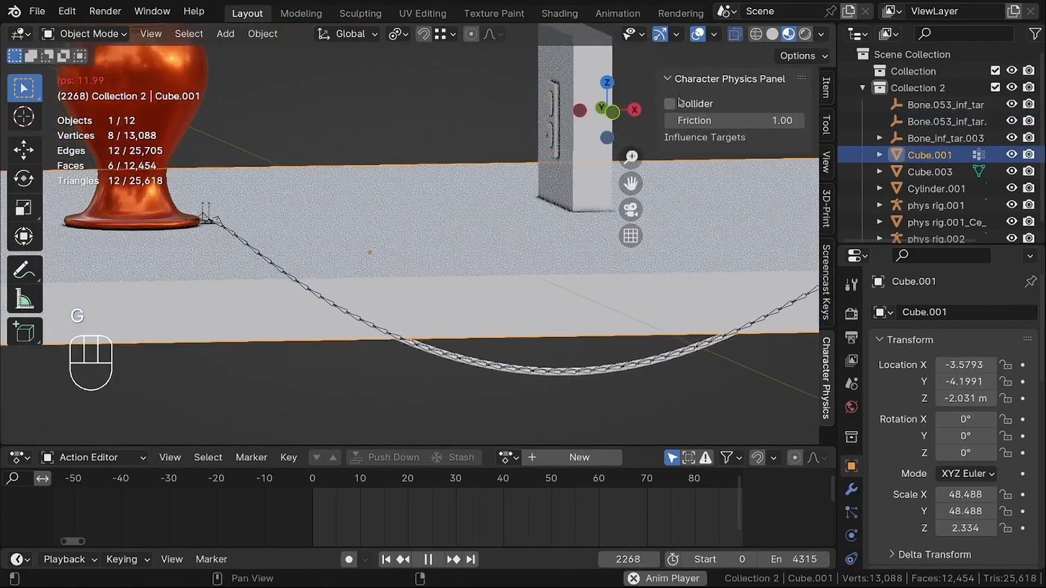
middle_drag(432, 299, 413, 283)
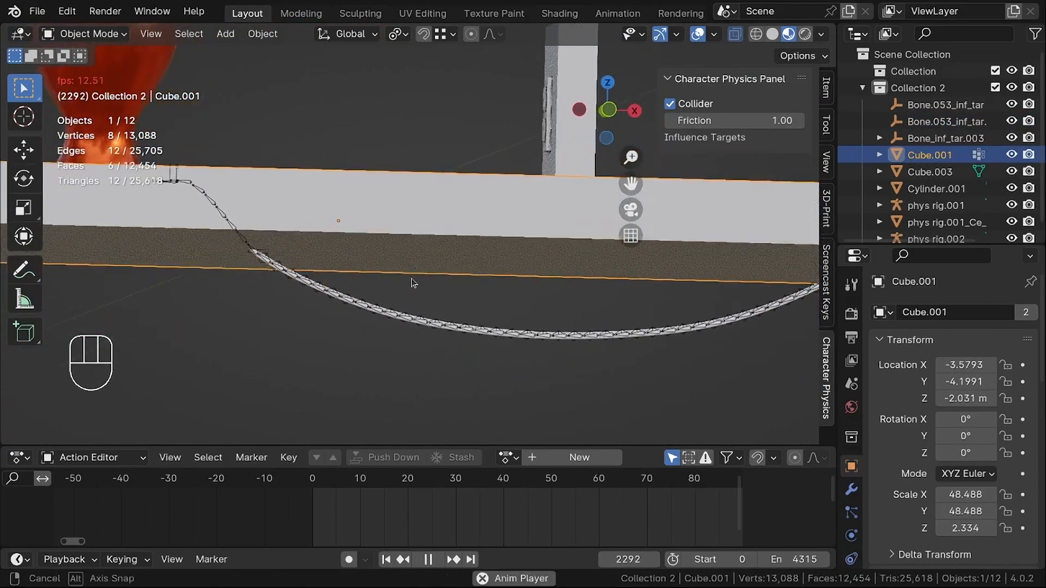
middle_drag(432, 321, 397, 367)
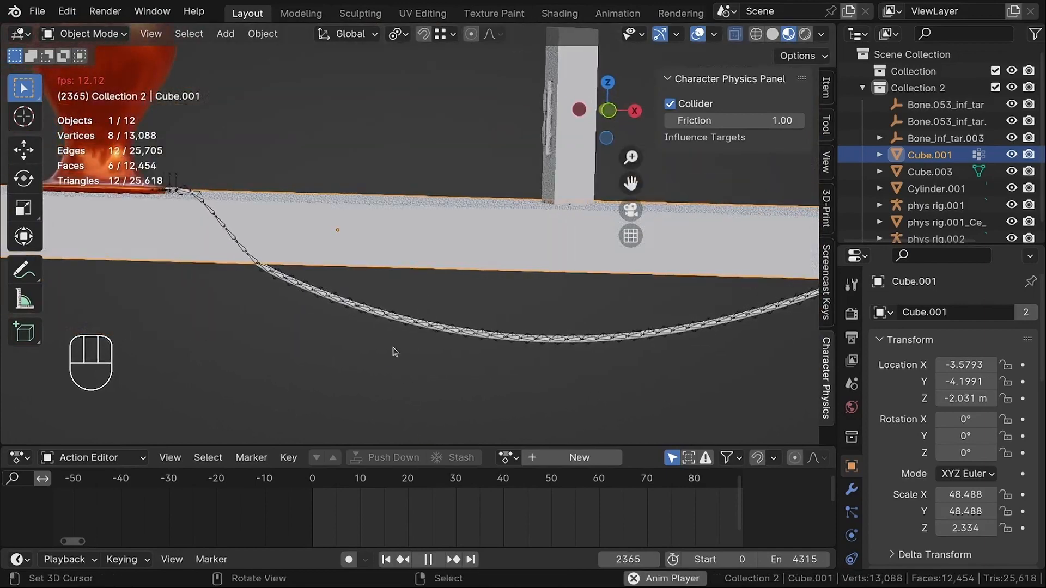
Restart the simulation from the first frame and lift the plug's Bone_inf_tar.003 empty to about X 40.94, Y -3.62, Z 1.48.
key(shift+Left)
middle_drag(278, 360, 441, 246)
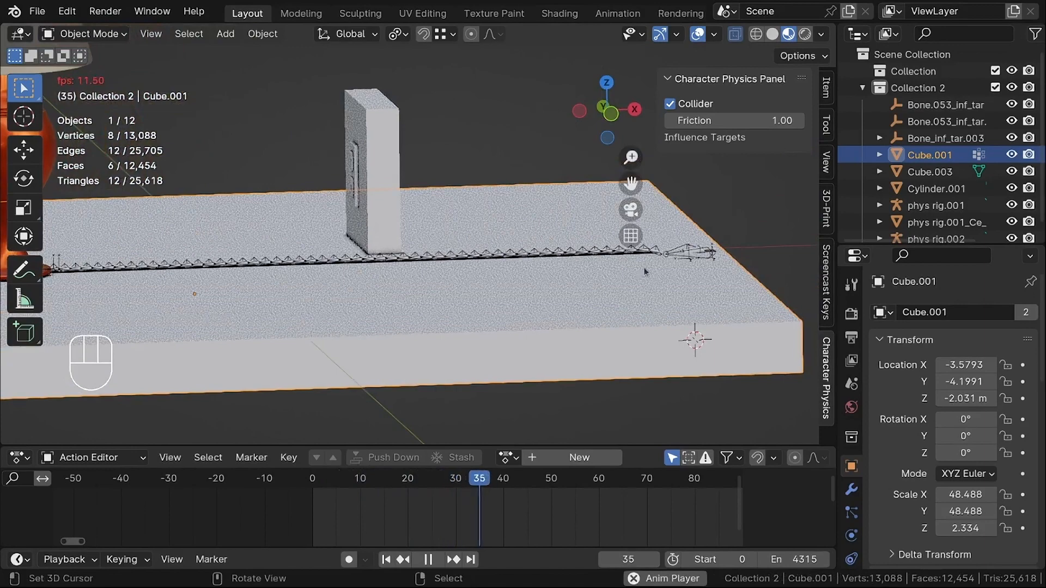
scroll(643, 267, up, 8)
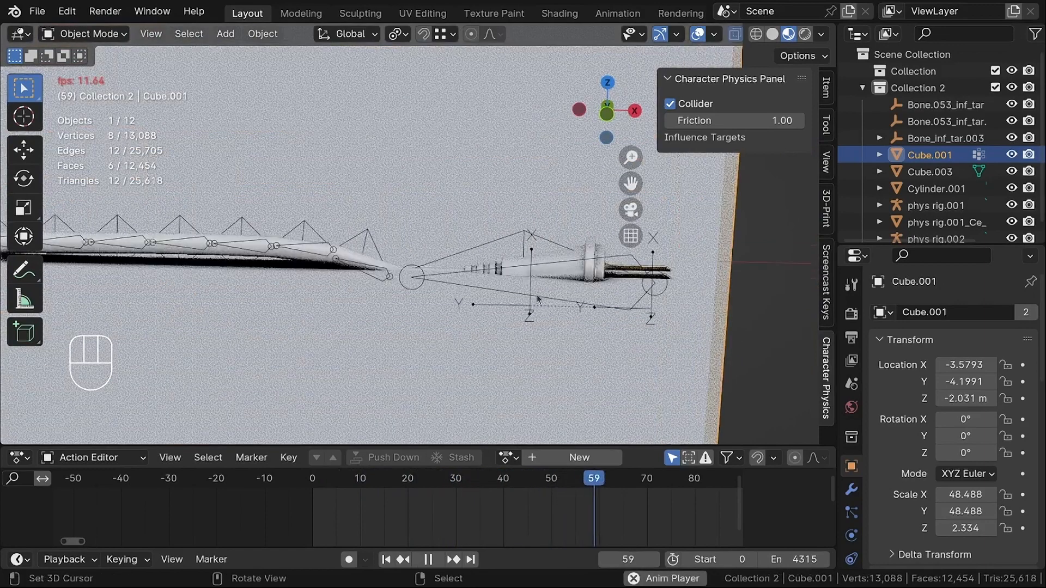
click(538, 295)
key(g)
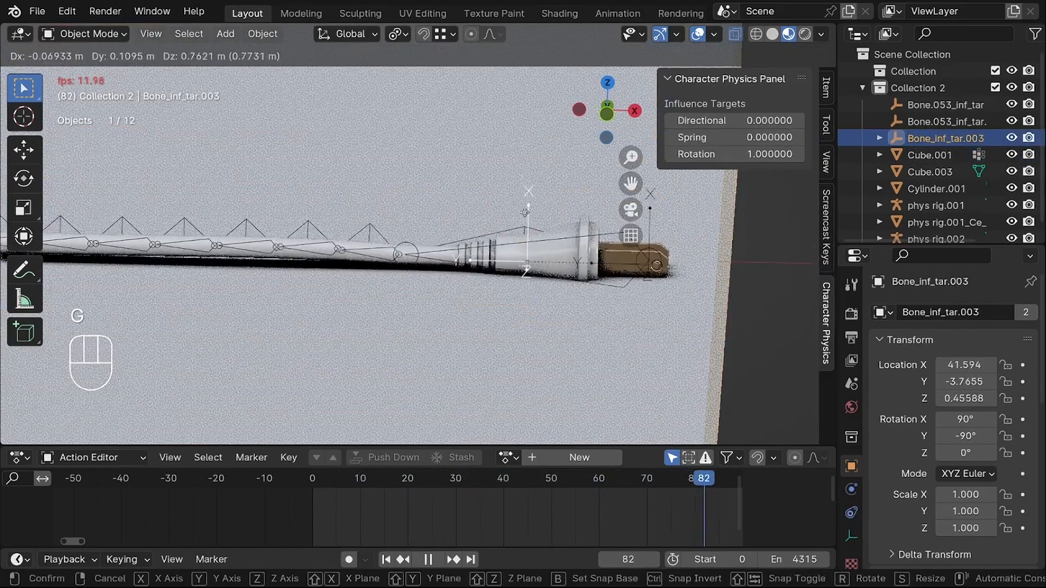
click(476, 186)
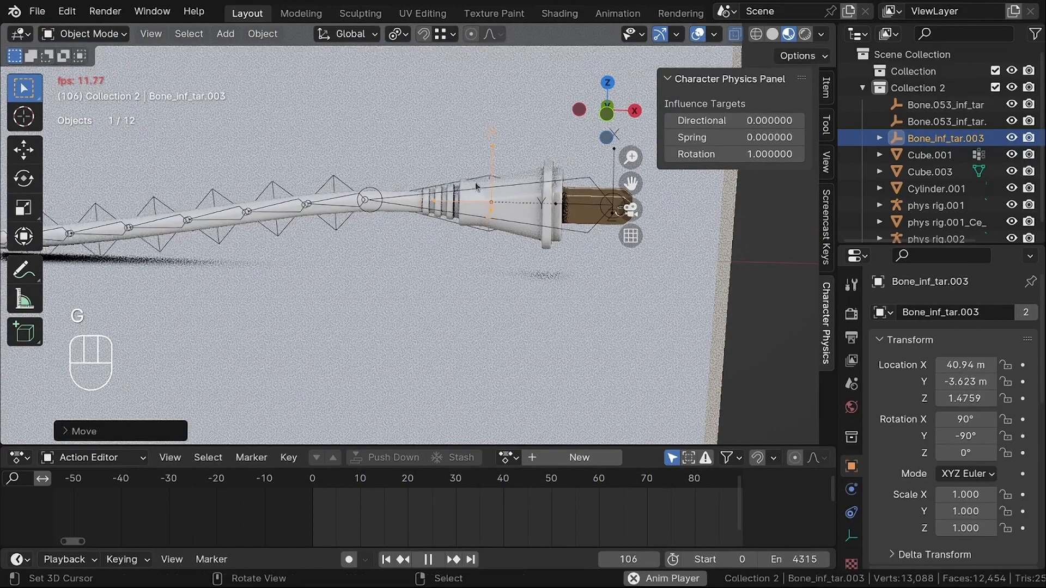
Move the plug's Bone_inf_tar.003 empty back toward the lamp, to about X 4.54, Y 3.28, Z 10.78.
scroll(476, 189, down, 7)
shift+middle_drag(277, 247, 482, 286)
scroll(461, 259, down, 2)
middle_drag(351, 246, 438, 252)
key(g)
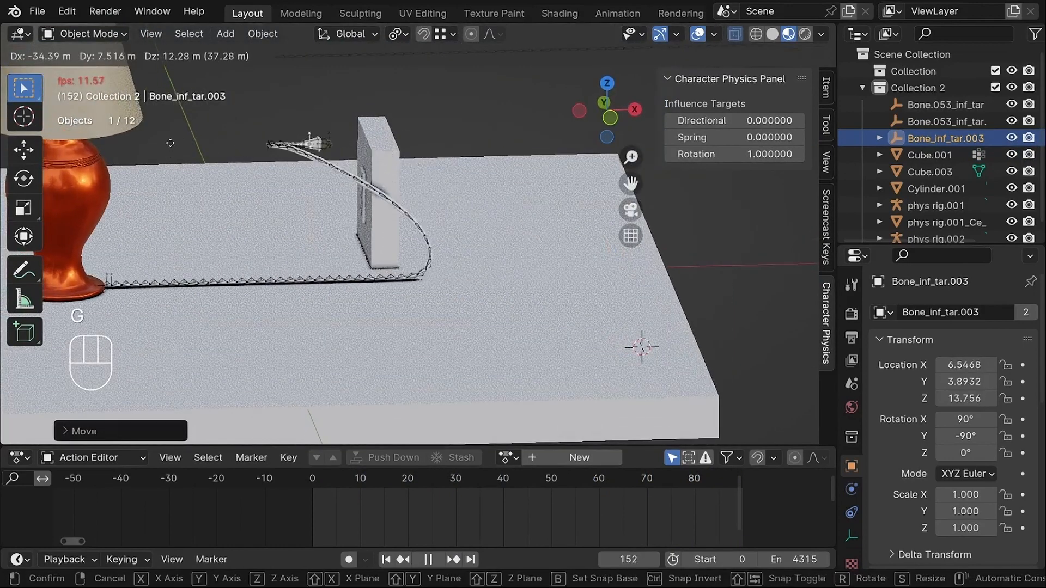
click(155, 175)
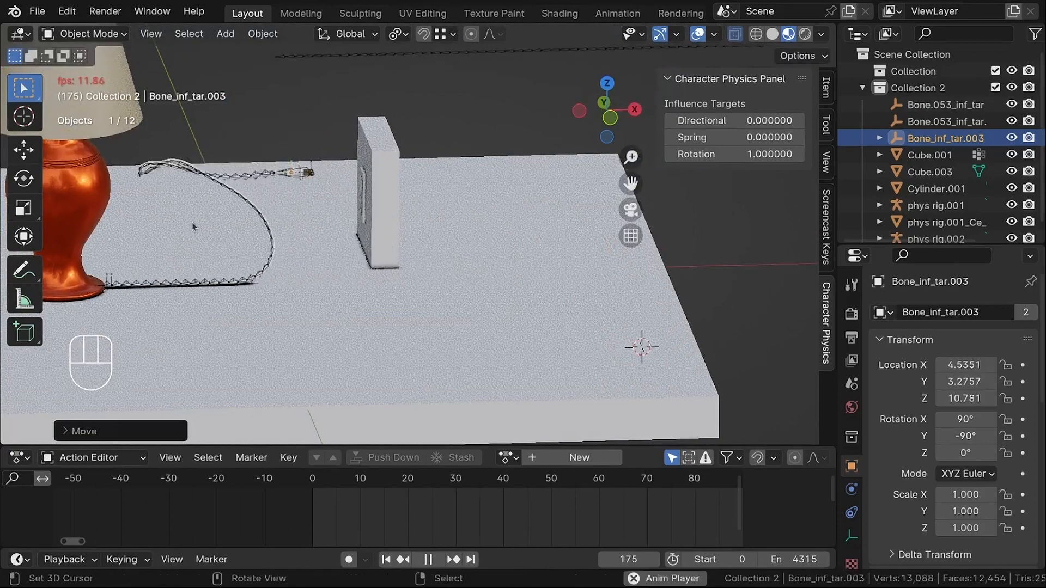
Swing the plug's empty around to loop the cord on the slab, placing it at about X 1.74, Y 8.87, Z 13.34.
scroll(194, 226, up, 2)
shift+middle_drag(292, 244, 420, 321)
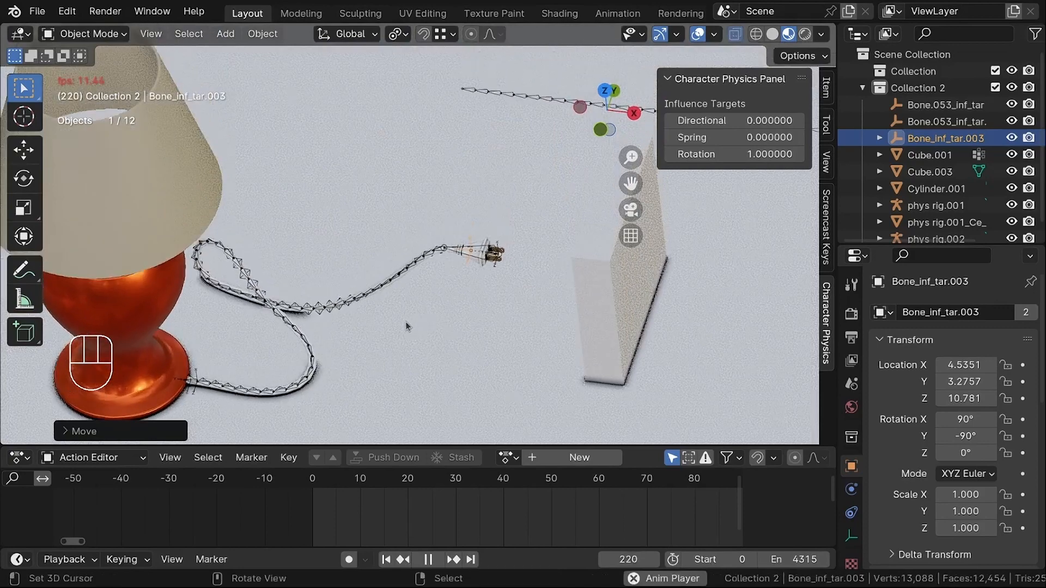
middle_drag(481, 335, 381, 403)
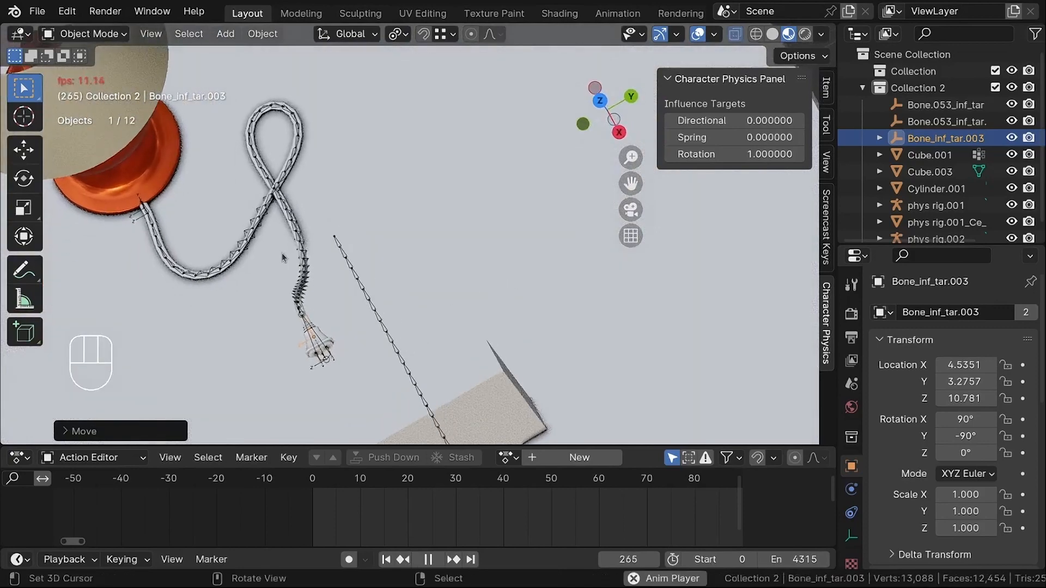
middle_drag(282, 257, 312, 223)
scroll(283, 218, up, 3)
scroll(305, 245, down, 4)
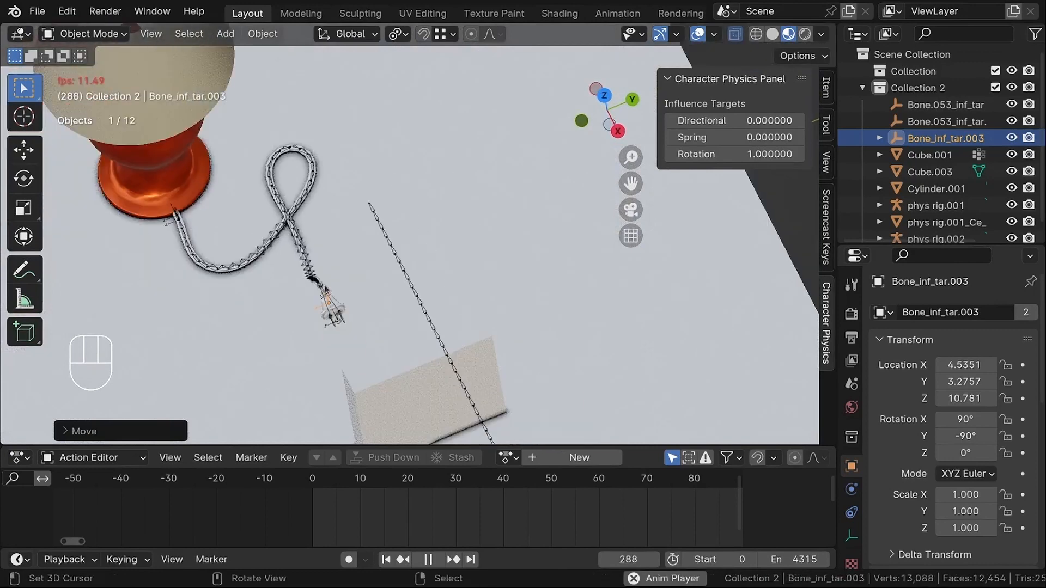
key(g)
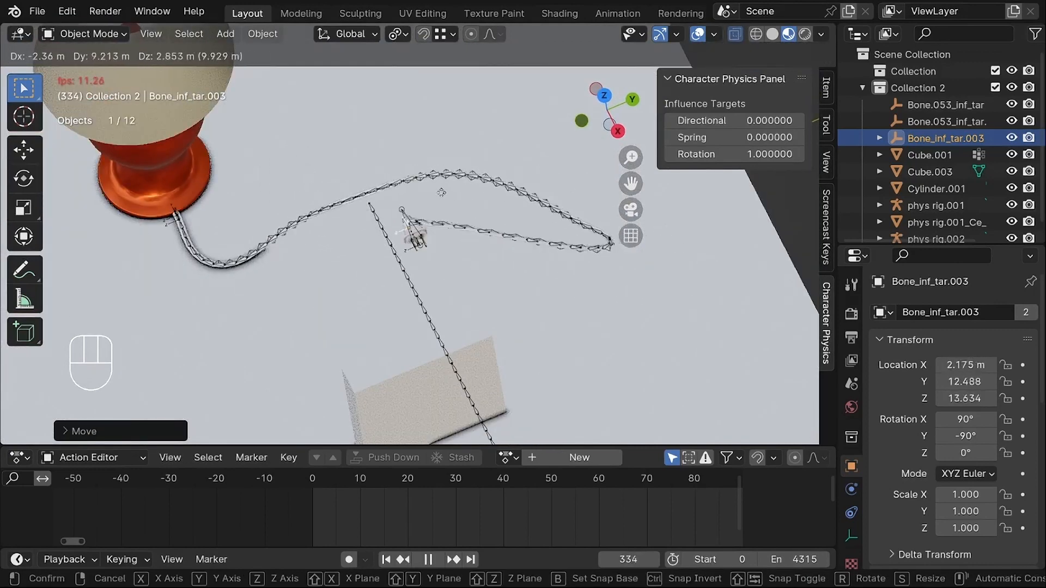
click(395, 210)
Examine the looped cord on the slab from several angles and check the physics settings of phys rig.001.
middle_drag(465, 302, 526, 295)
shift+middle_drag(463, 278, 436, 196)
middle_drag(349, 216, 371, 264)
scroll(440, 251, up, 1)
shift+middle_drag(535, 253, 514, 197)
middle_drag(323, 129, 269, 179)
shift+middle_drag(358, 263, 404, 232)
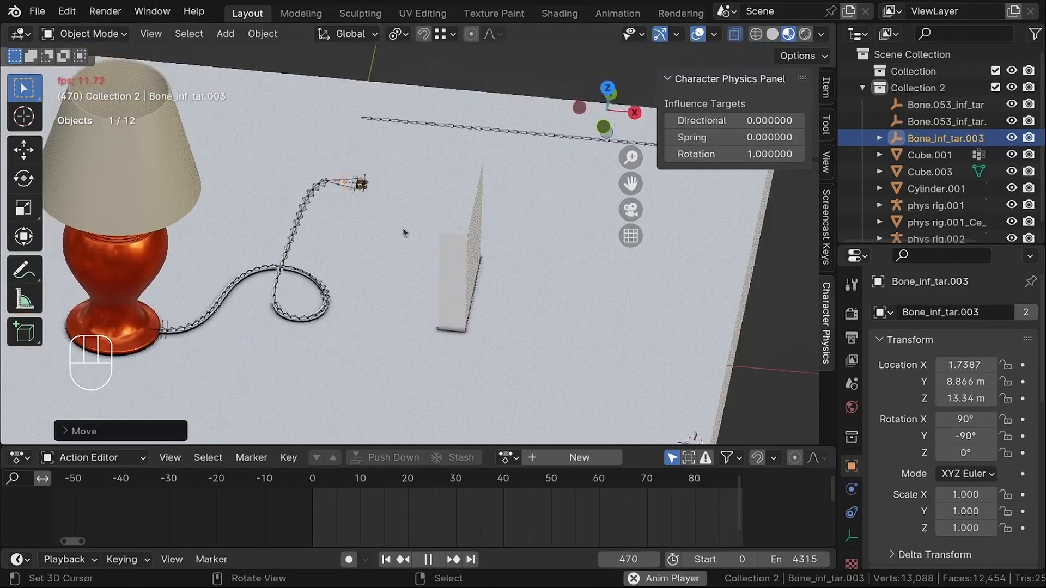
click(440, 124)
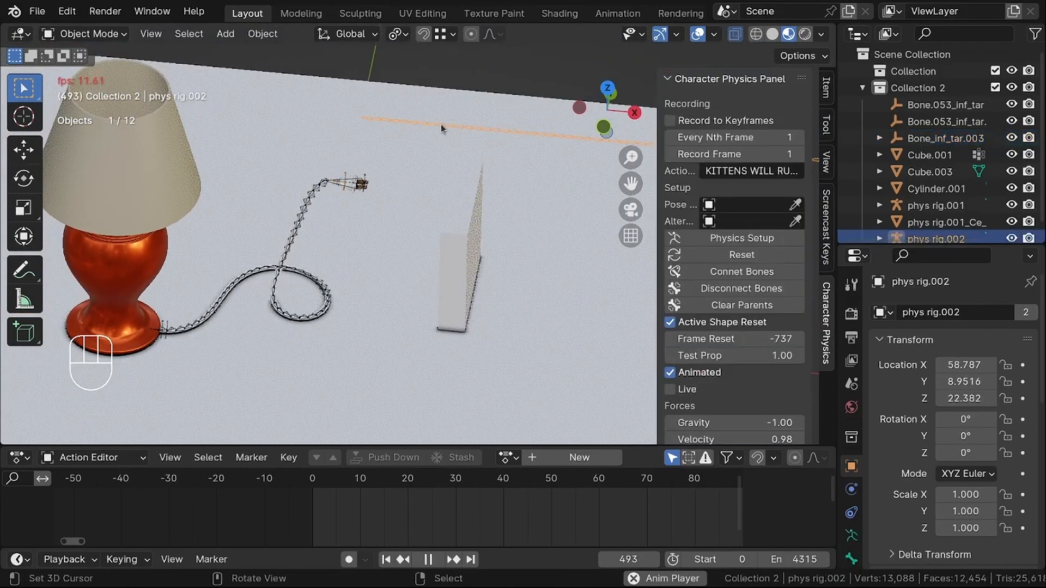
scroll(300, 256, up, 4)
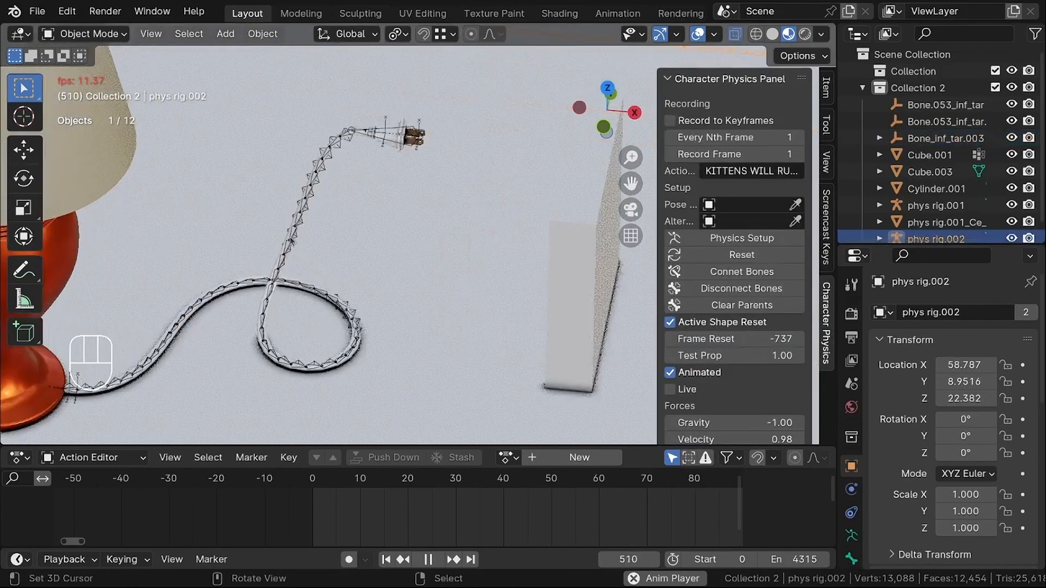
click(293, 226)
scroll(686, 353, down, 6)
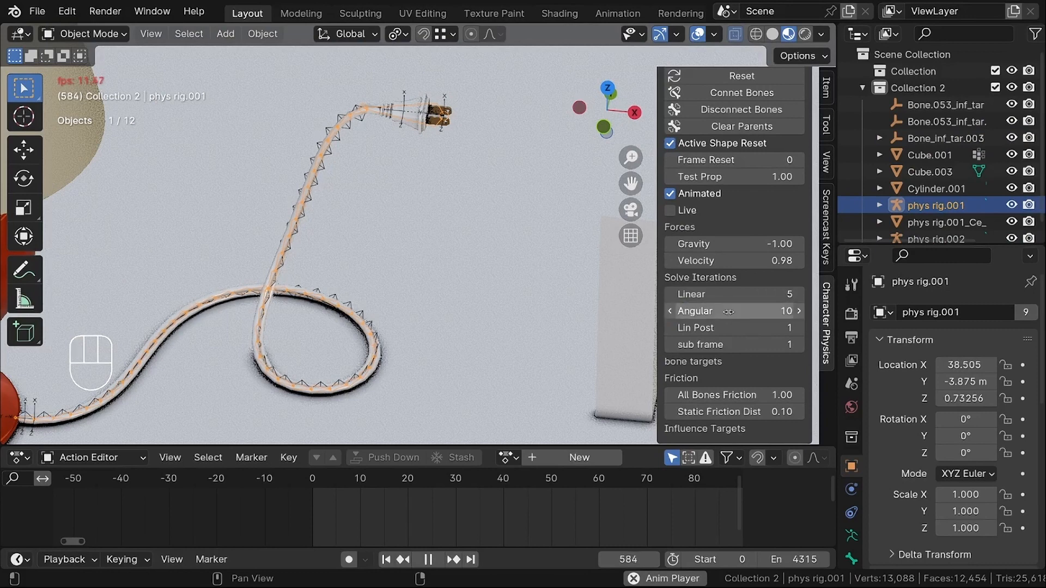
scroll(366, 197, down, 5)
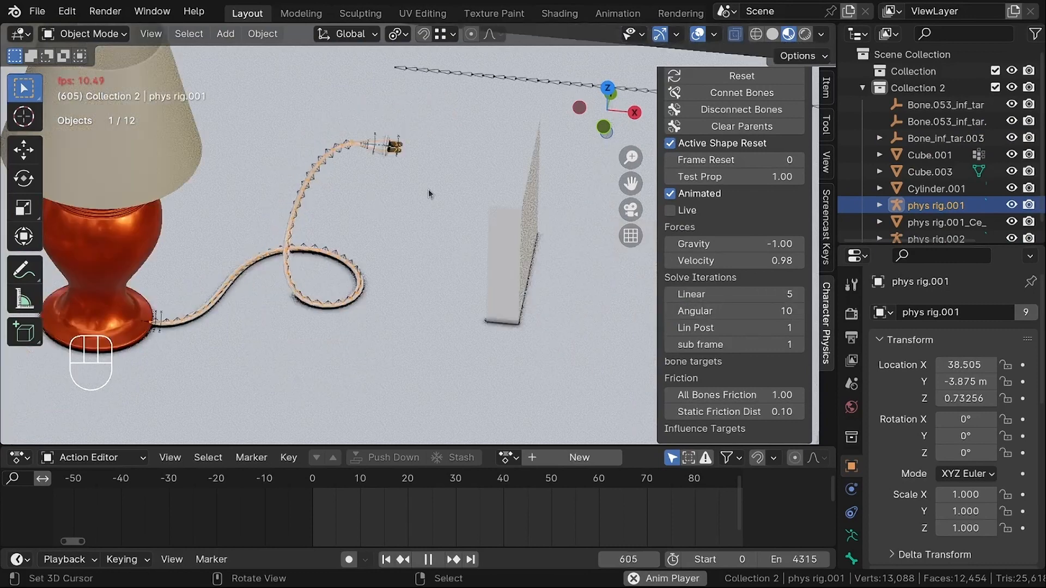
scroll(421, 168, up, 2)
shift+middle_drag(420, 168, 368, 197)
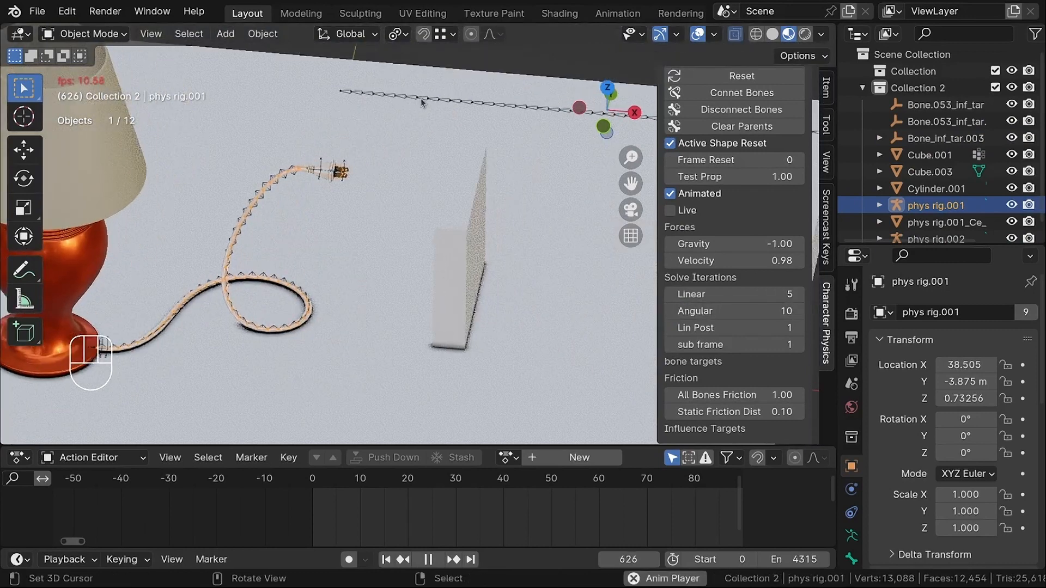
Put the straight bone chain phys rig.002 in Pose Mode and rotate all its bones to curl the chain into a ring.
click(387, 99)
scroll(387, 123, down, 3)
key(ctrl+Tab)
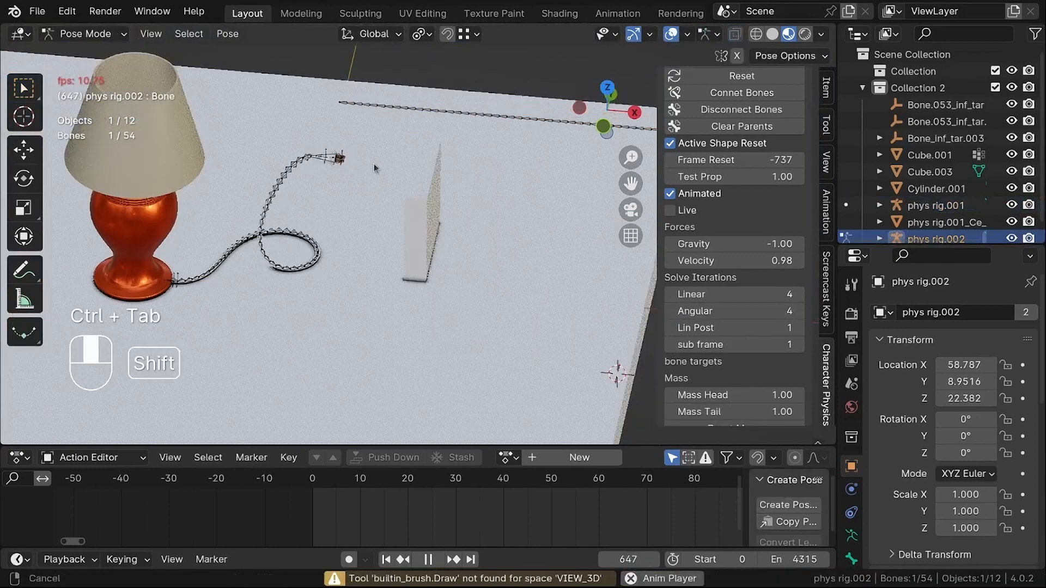
shift+middle_drag(374, 164, 405, 151)
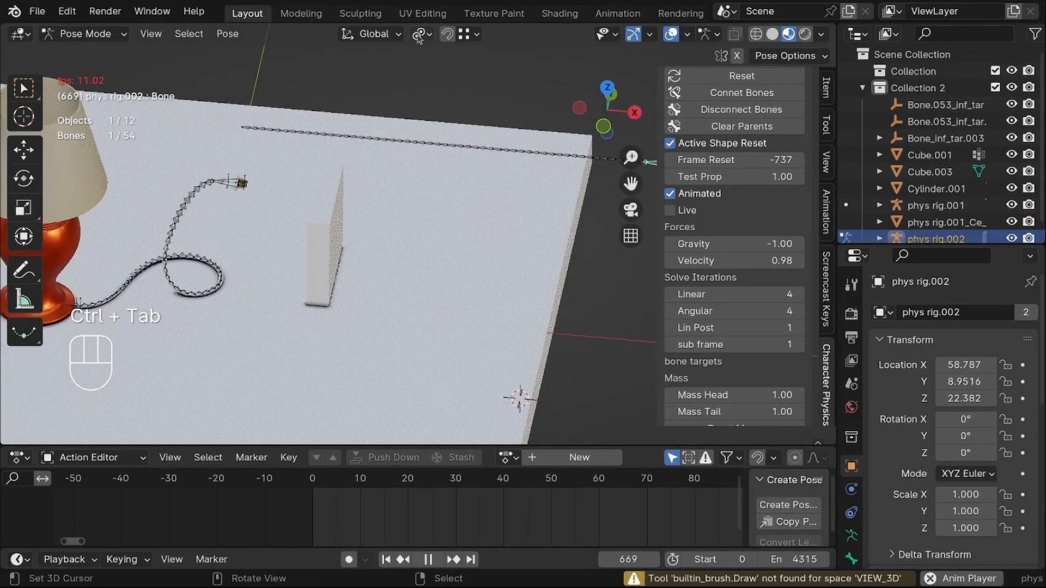
middle_drag(450, 165, 294, 210)
key(r)
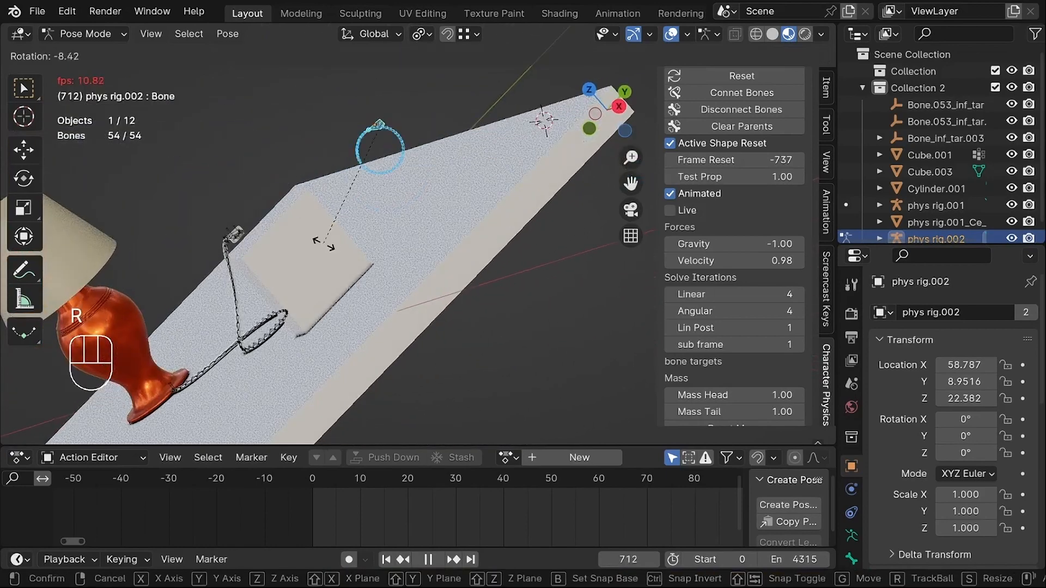
click(339, 239)
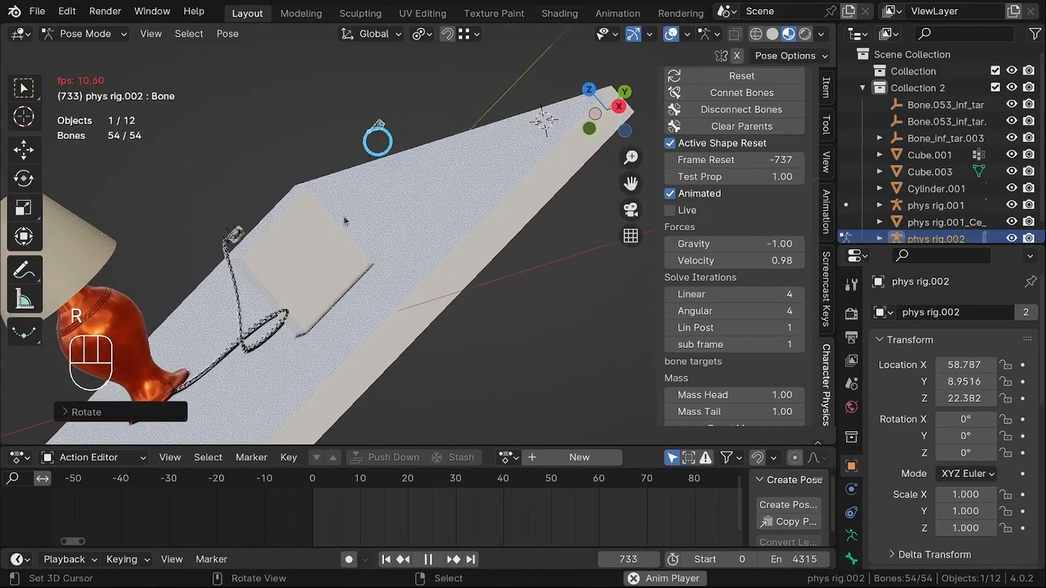
Rotate all bones of phys rig.002 again from another viewing angle to stretch the curled chain into a spiral.
middle_drag(339, 239, 558, 229)
key(r)
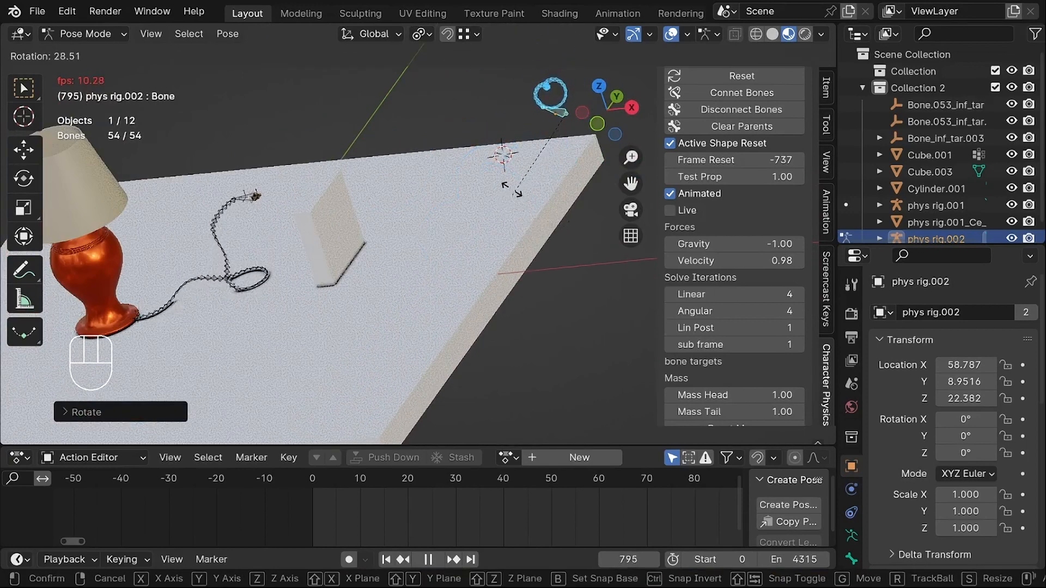
click(431, 219)
middle_drag(376, 234, 229, 291)
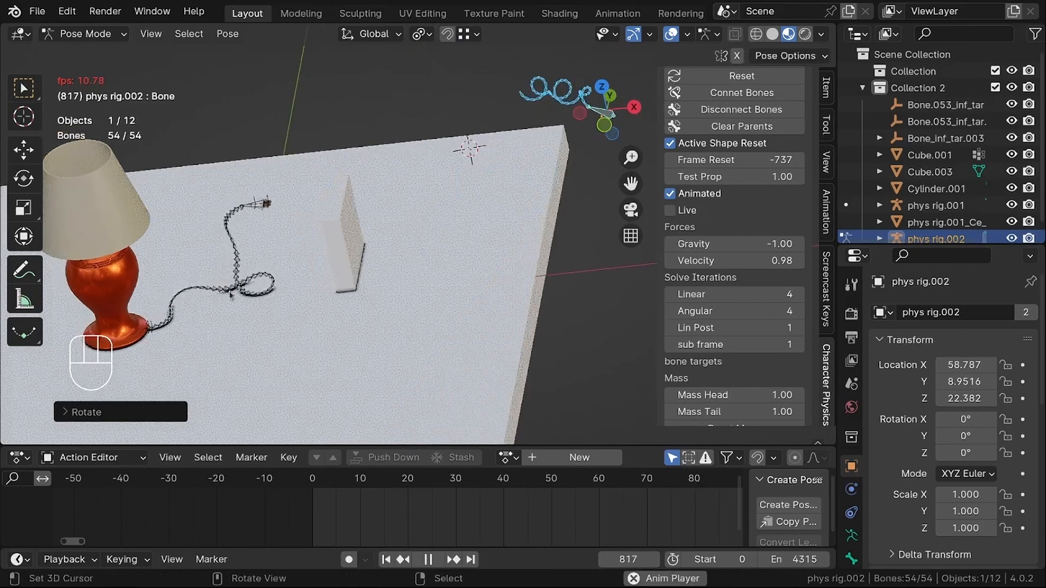
scroll(228, 293, up, 5)
scroll(417, 295, down, 2)
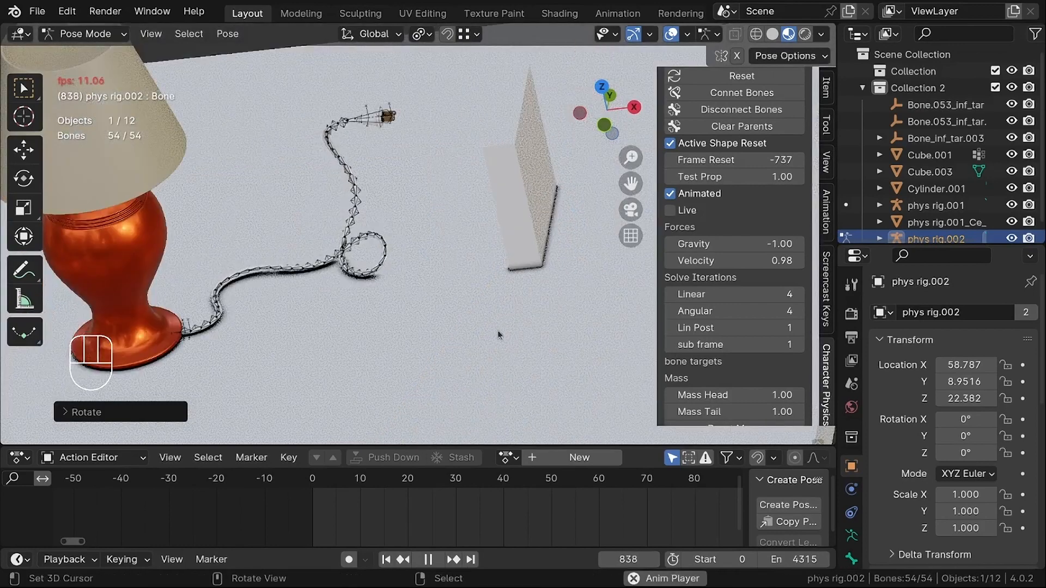
Examine the cord and plug on the slab from several angles and distances while the simulation plays.
middle_drag(381, 305, 329, 298)
scroll(328, 295, up, 3)
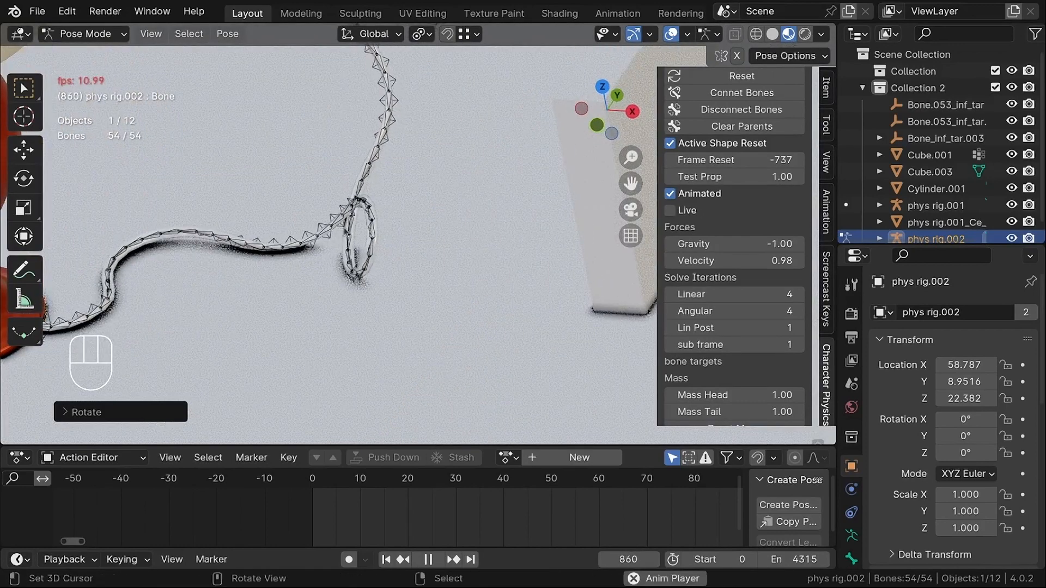
scroll(446, 230, down, 3)
middle_drag(446, 230, 283, 206)
middle_drag(365, 230, 272, 266)
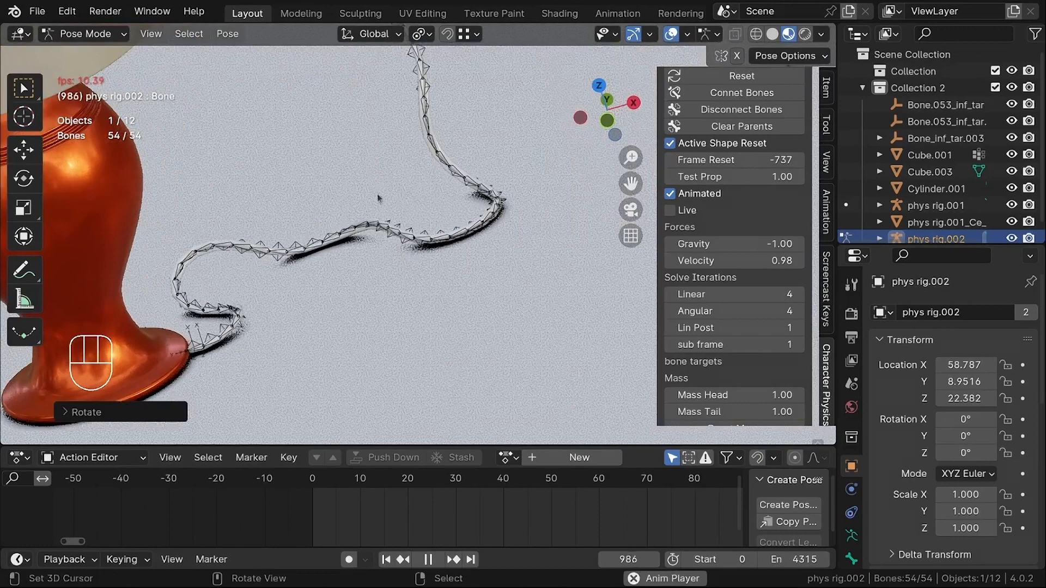
middle_drag(378, 198, 445, 218)
middle_drag(560, 270, 465, 211)
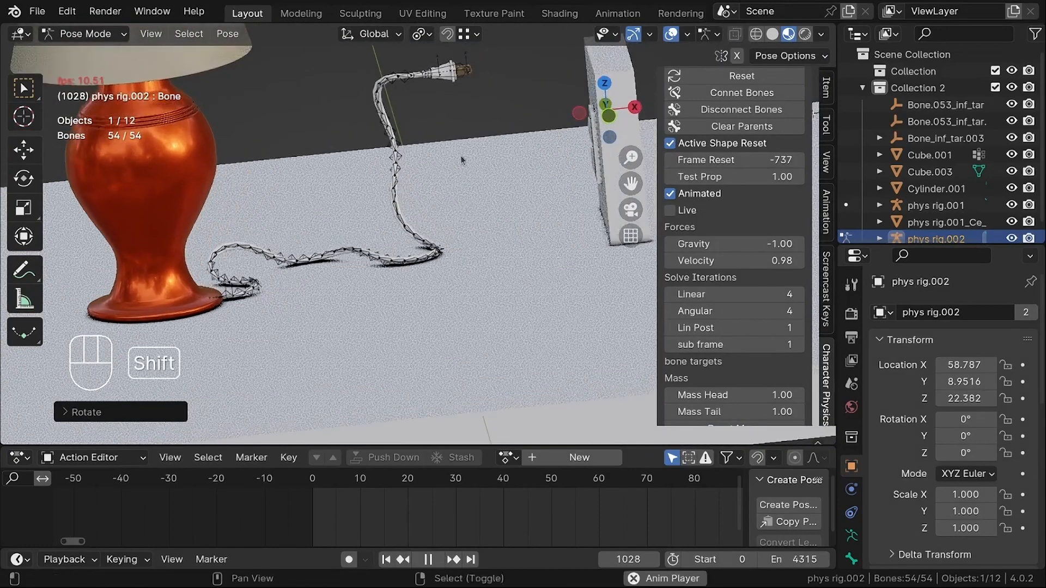
scroll(431, 67, up, 2)
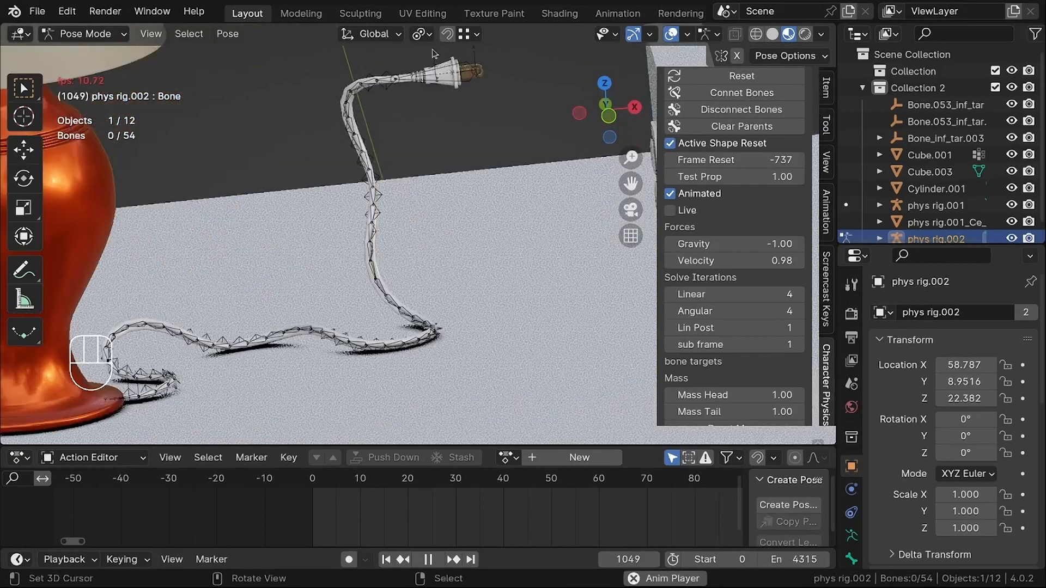
Switch to Object Mode and lower the plug's empty Bone_inf_tar.003 to the slab at about X 5.39, Y 7.50, Z 1.06.
key(ctrl+Tab)
click(436, 58)
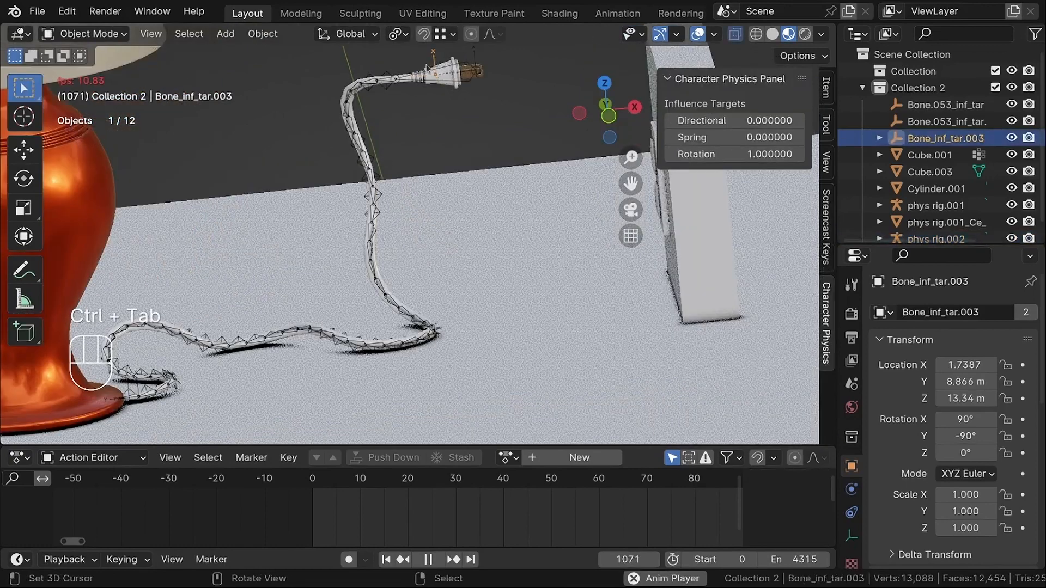
middle_drag(401, 144, 430, 226)
scroll(456, 192, down, 2)
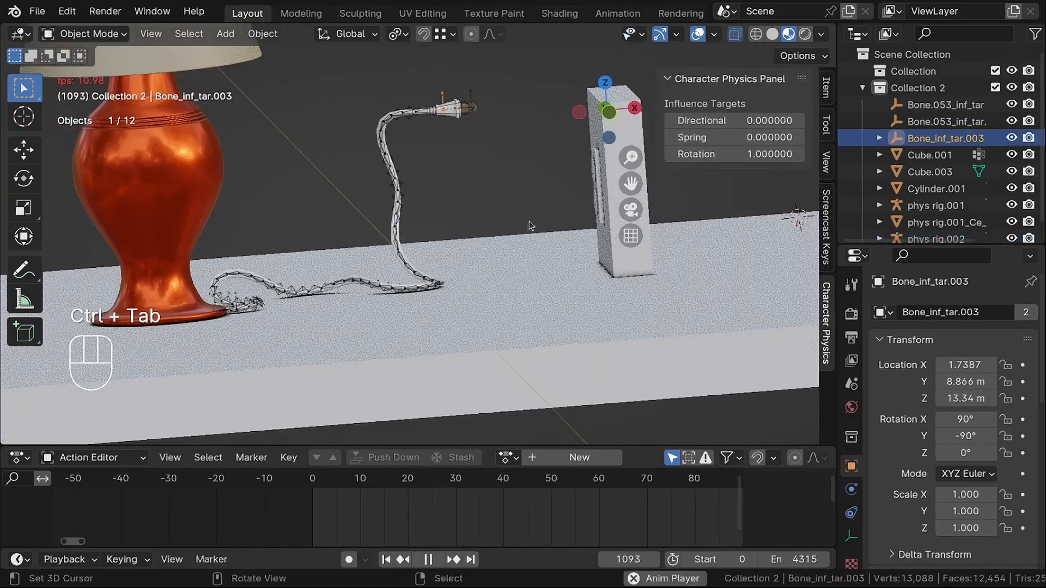
key(g)
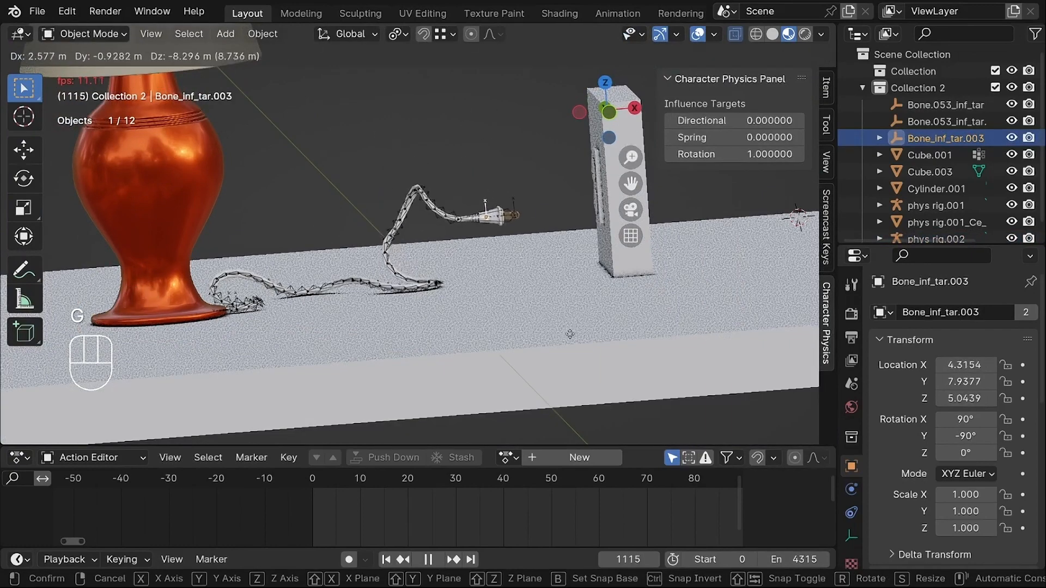
click(577, 354)
scroll(507, 224, up, 5)
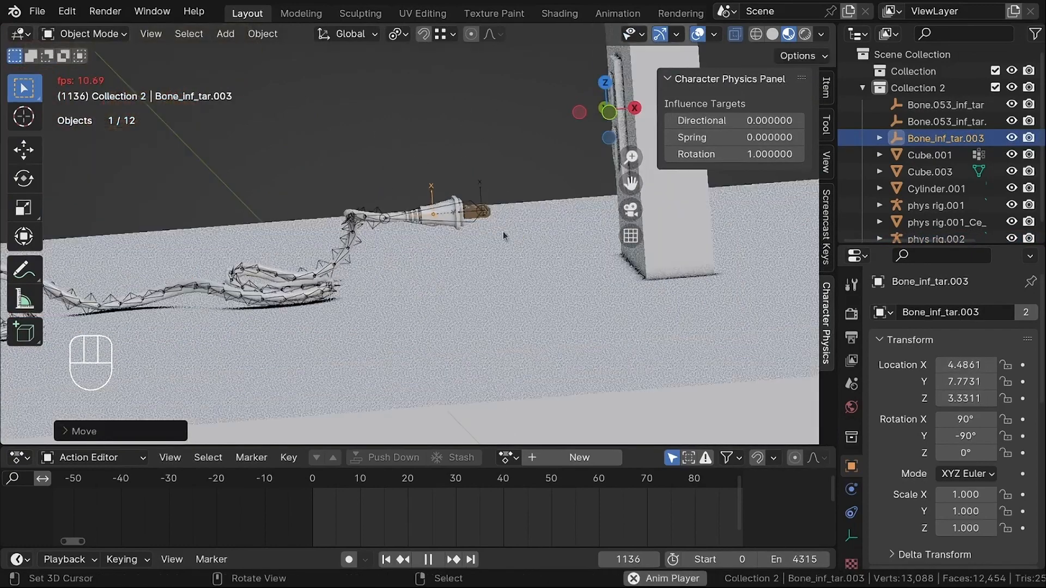
key(g)
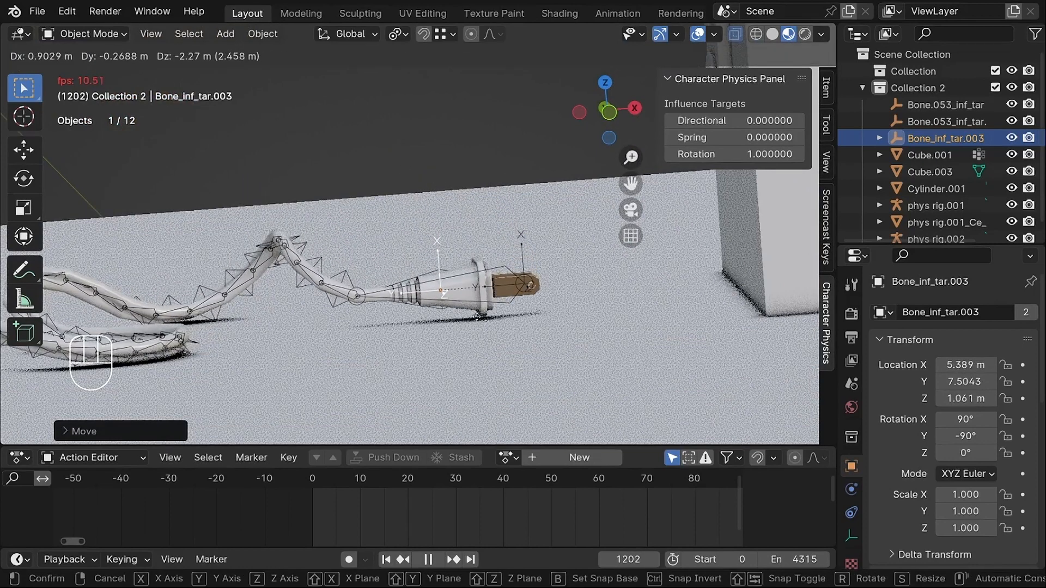
click(477, 316)
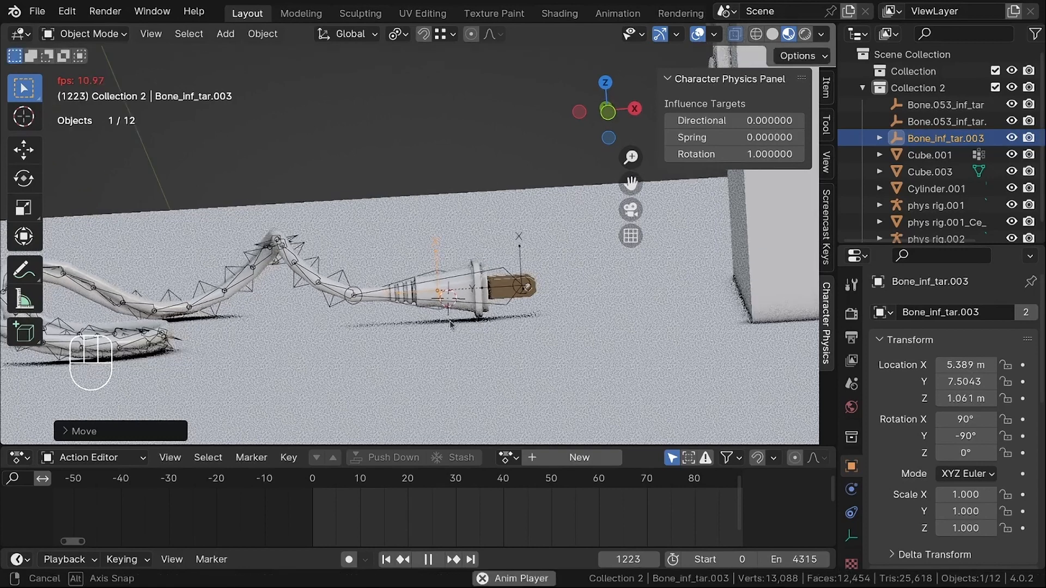
In front view, tilt the plug's empty to about -99.5° on Y and lower it to about X 5.37, Z 0.88.
key(KP_1)
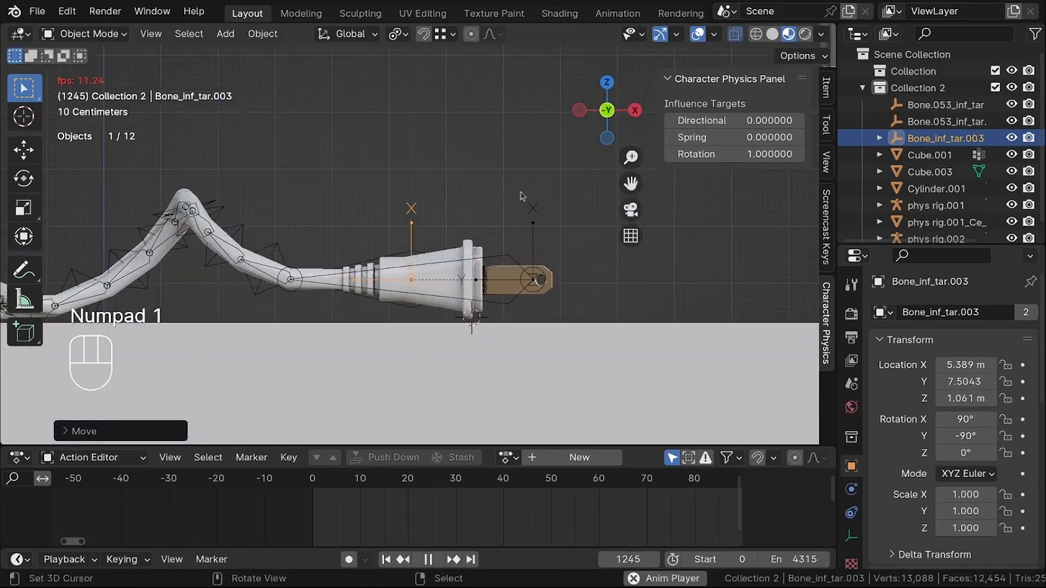
key(r)
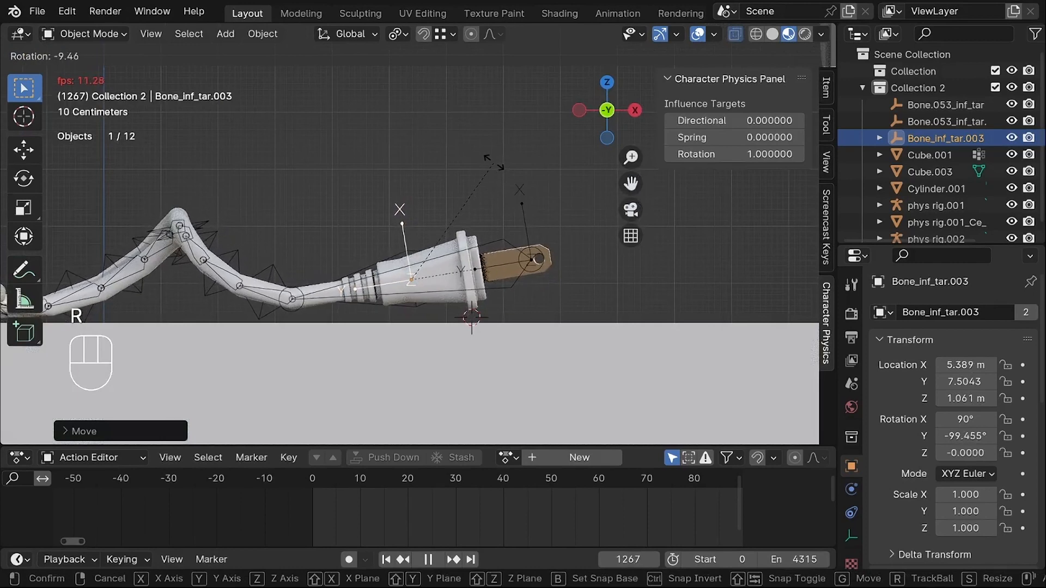
key(g)
click(433, 151)
scroll(432, 150, down, 4)
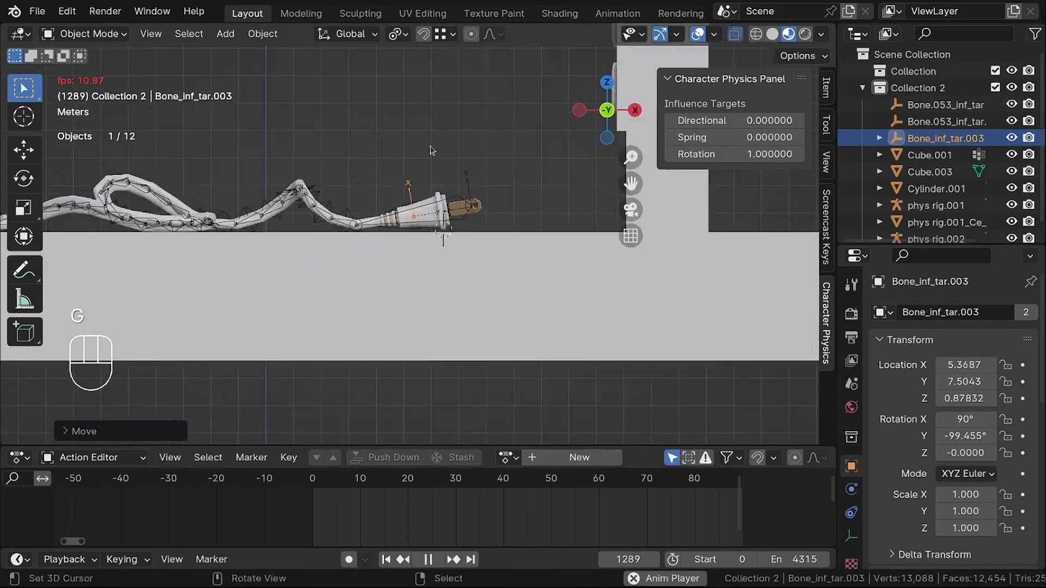
View the settled cord from above and stop the animation playback at frame 1345.
middle_drag(433, 151, 467, 292)
scroll(447, 247, up, 3)
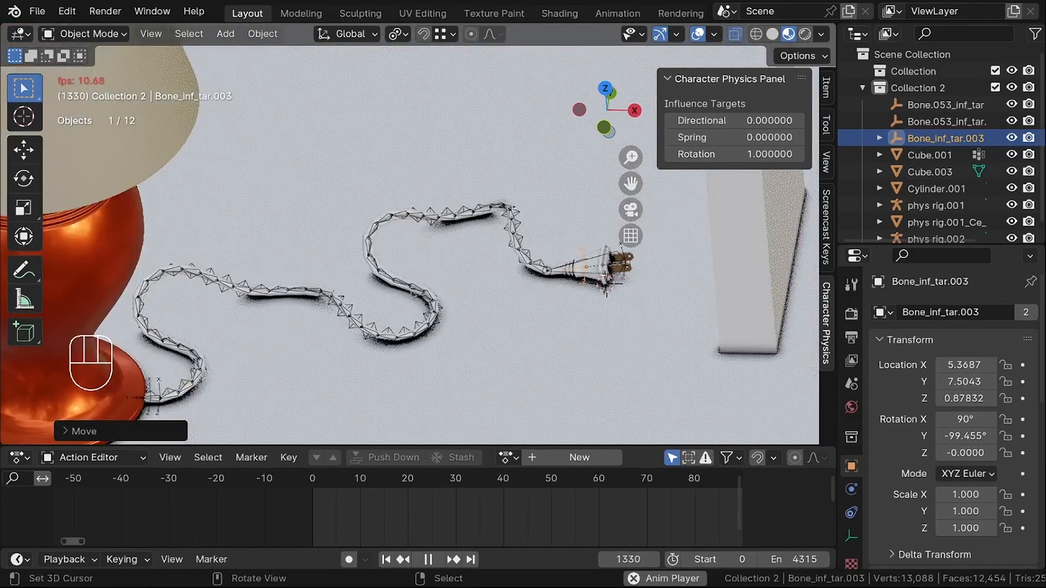
key(shift+space)
scroll(446, 246, down, 3)
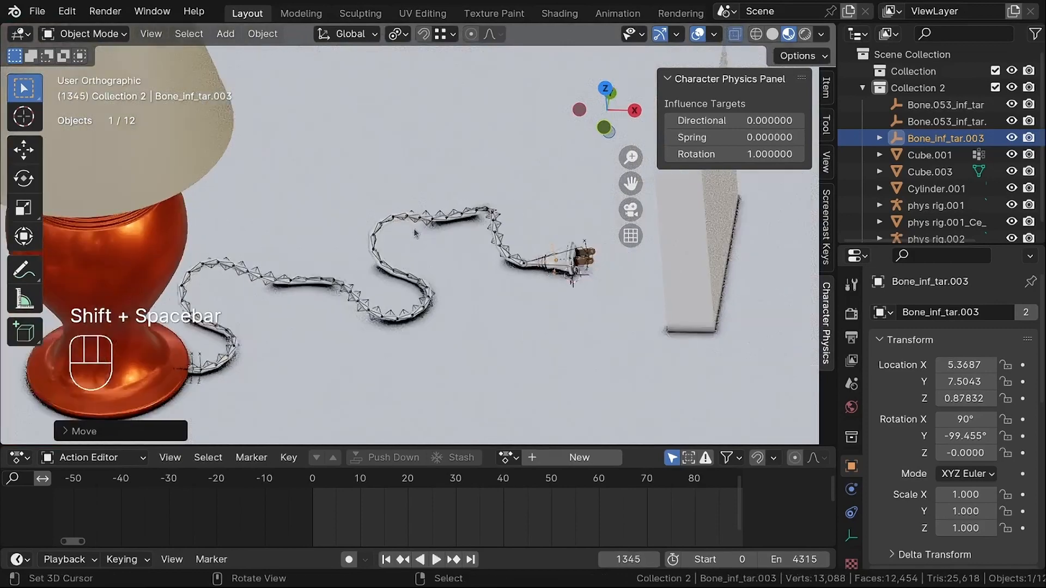
Select the cord's physics mesh phys rig.001_Ce_physics_mesh and try moving it away from the bones.
scroll(450, 292, up, 4)
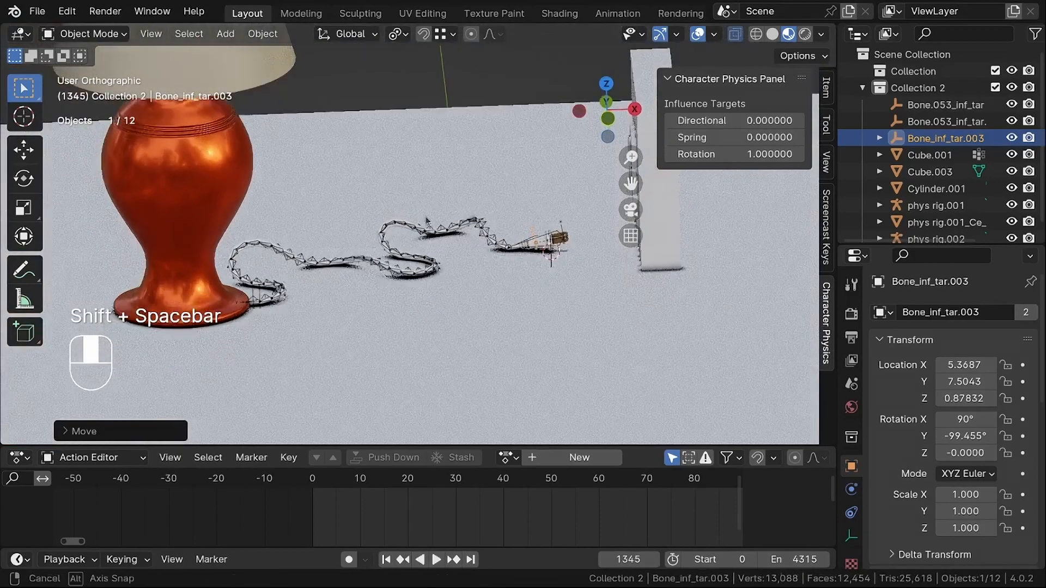
click(468, 229)
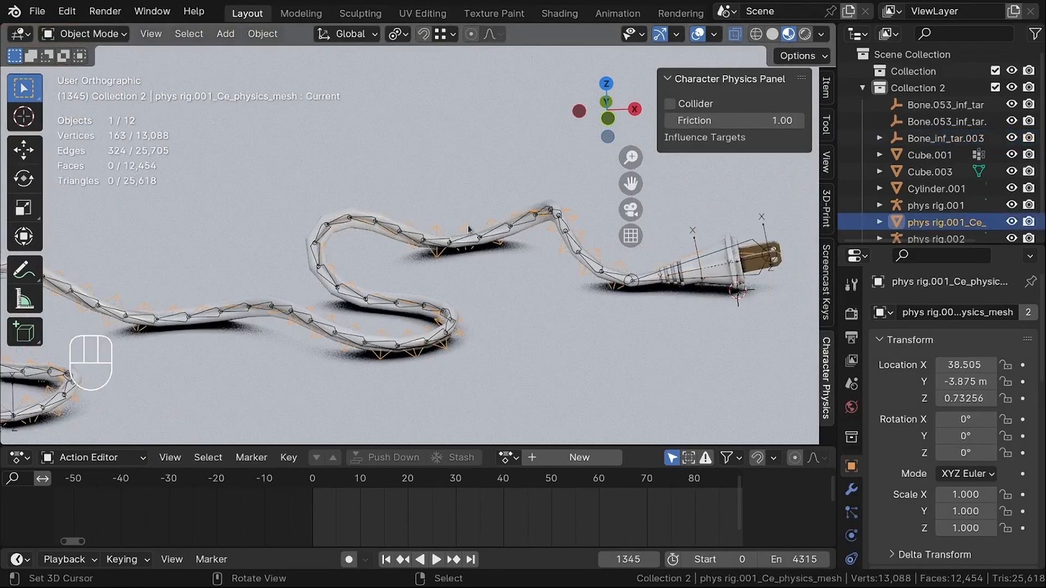
key(g)
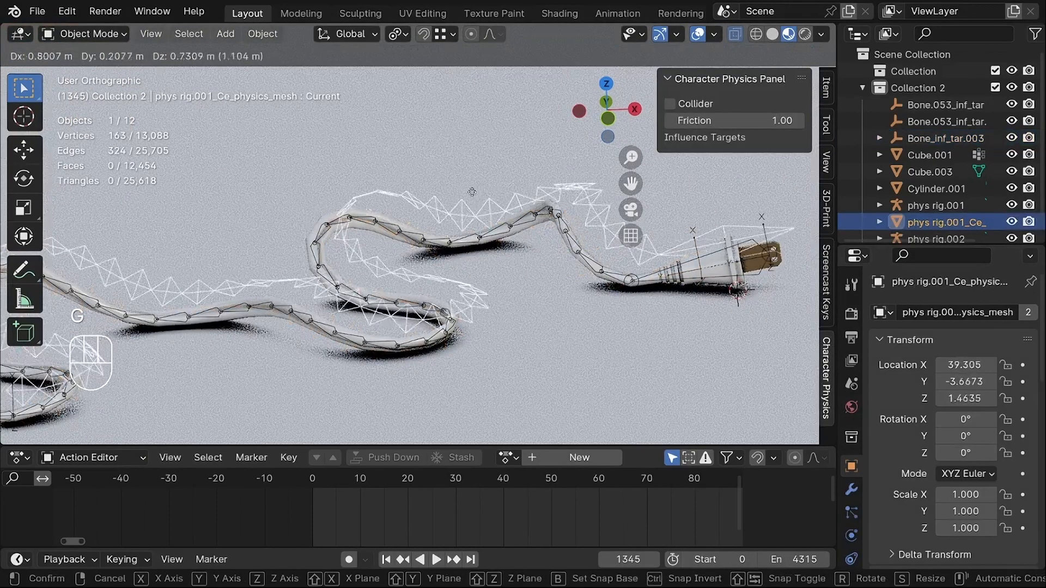
right_click(465, 175)
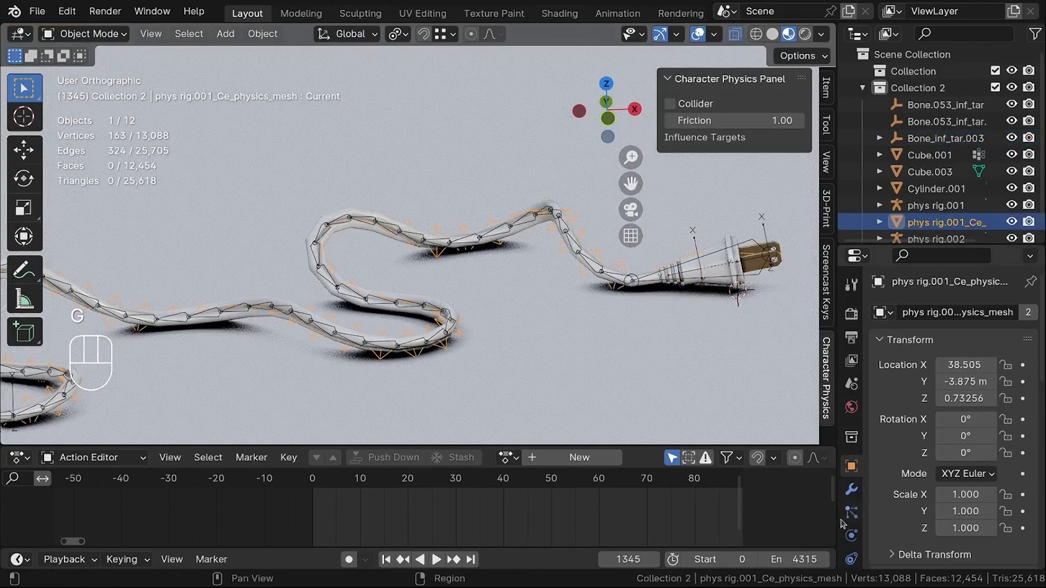
Display the physics mesh's shape keys and create a new shape from the current mix.
click(853, 493)
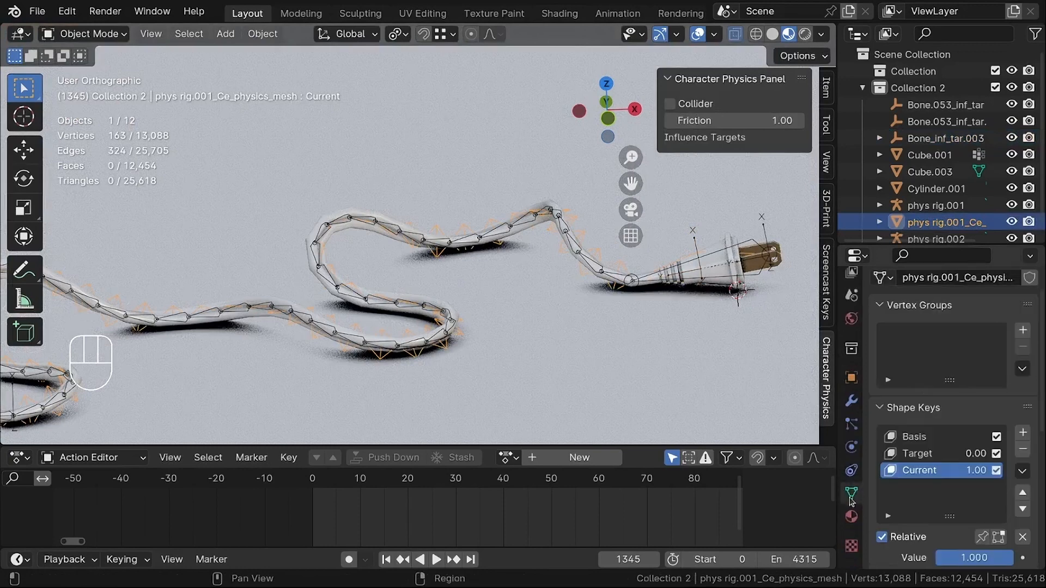
scroll(927, 382, down, 5)
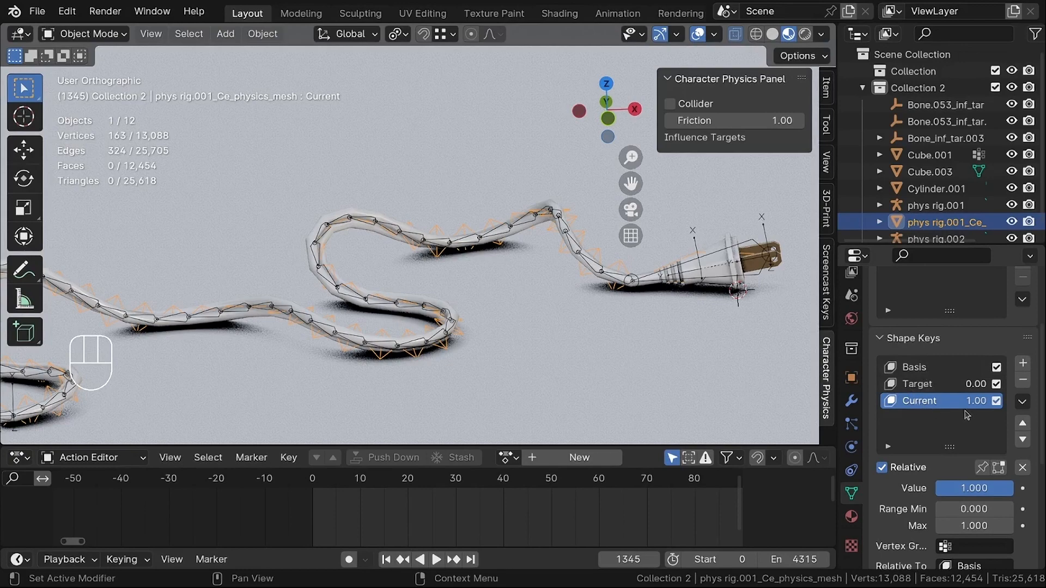
shift+middle_drag(542, 228, 468, 265)
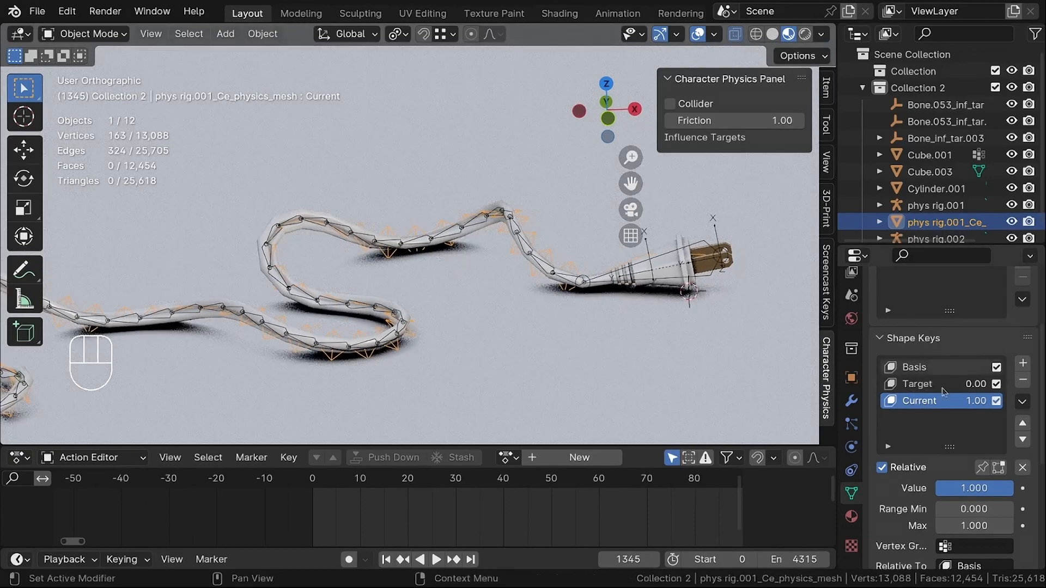
click(1023, 403)
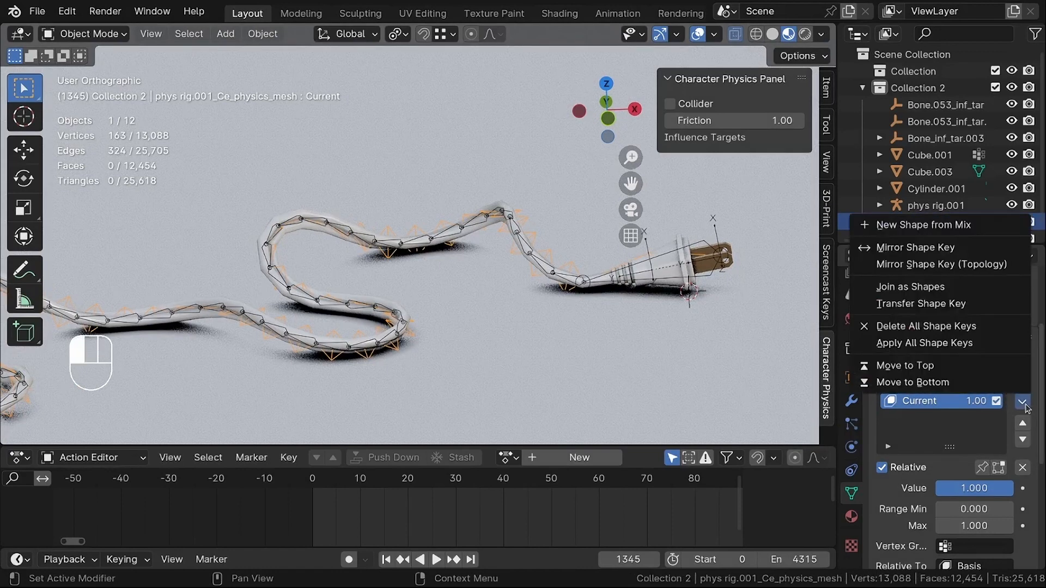
click(949, 225)
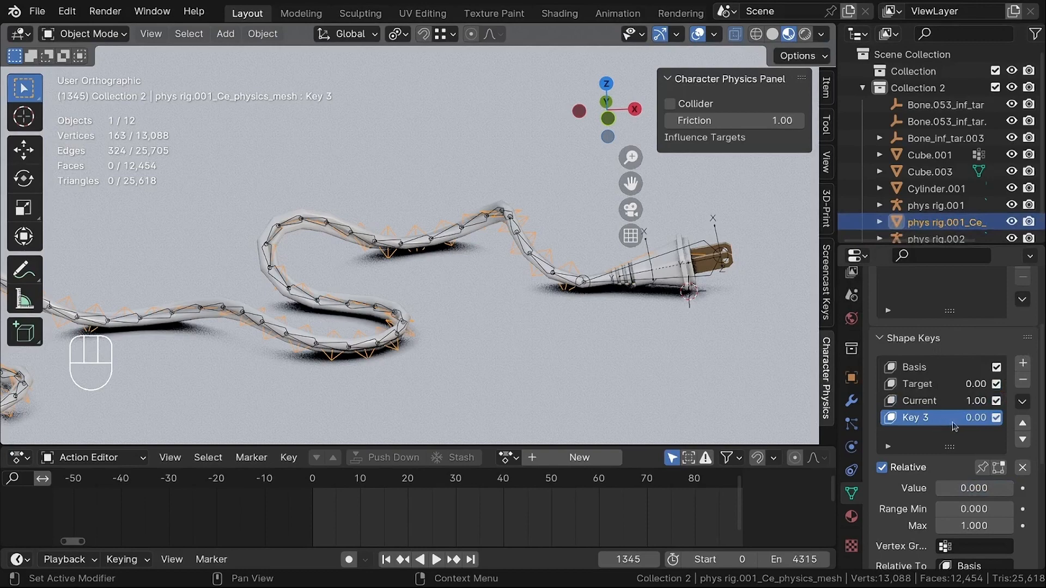
Enter Edit Mode on the physics mesh, compare its Current and Basis shape keys, and try moving the Basis vertices.
key(Tab)
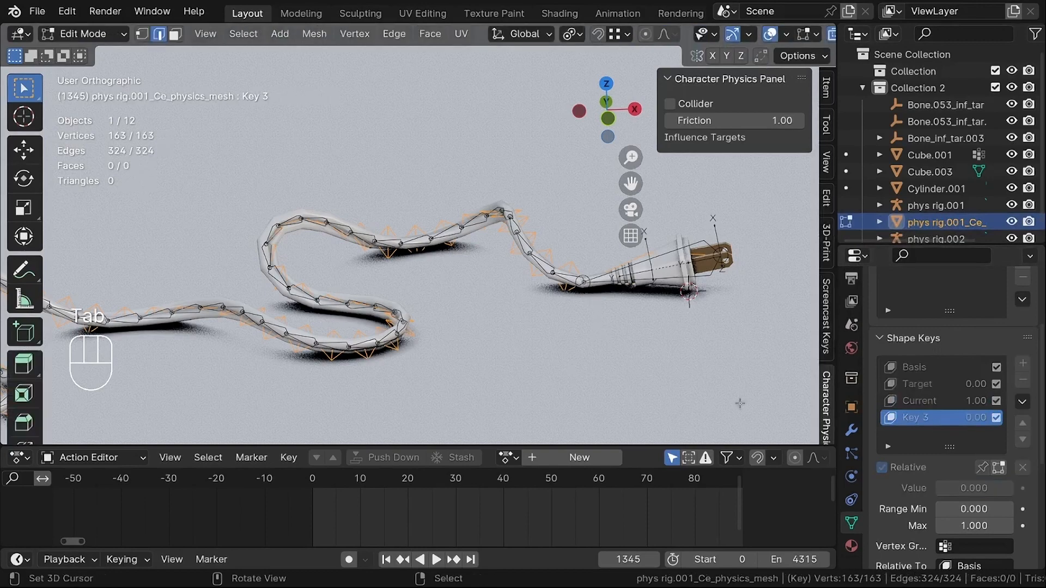
click(919, 402)
click(916, 367)
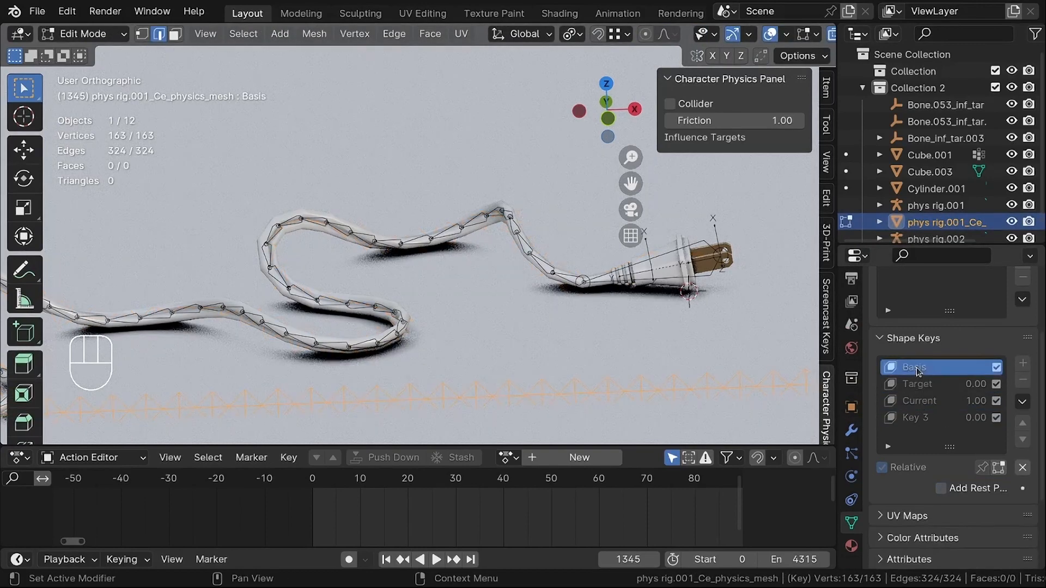
scroll(487, 291, down, 5)
key(g)
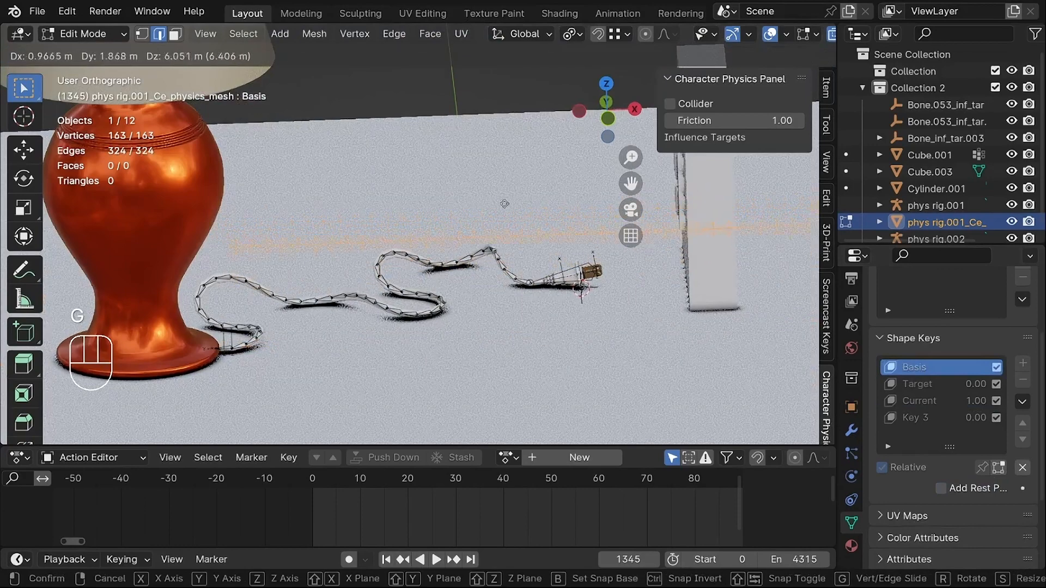
click(516, 297)
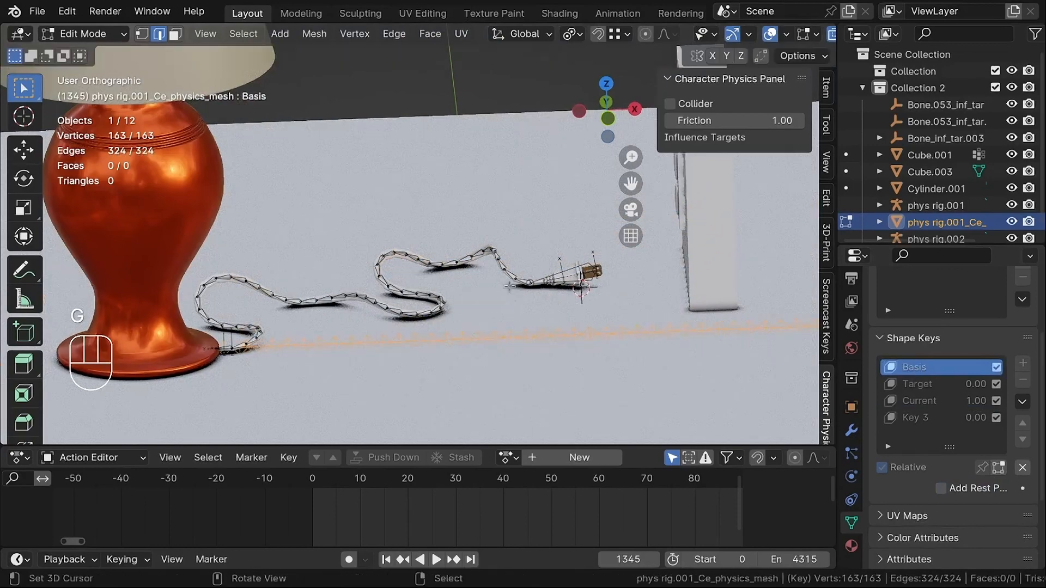
middle_drag(516, 297, 493, 335)
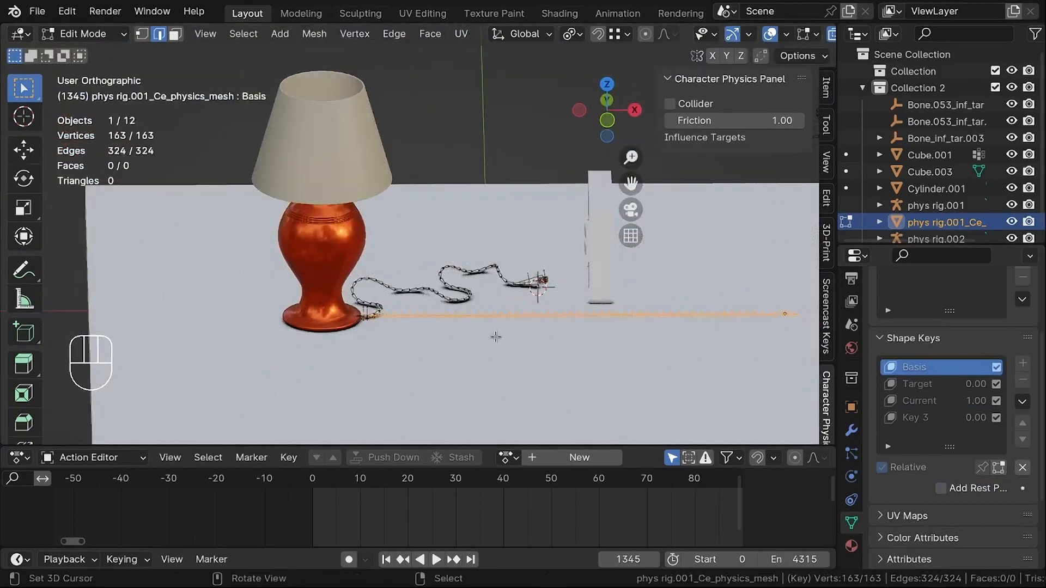
Return to Object Mode and hide the ground slab Cube.001.
key(Tab)
click(492, 377)
key(h)
Select the cord's physics mesh behind the rig and put it in Edit Mode.
scroll(503, 308, up, 3)
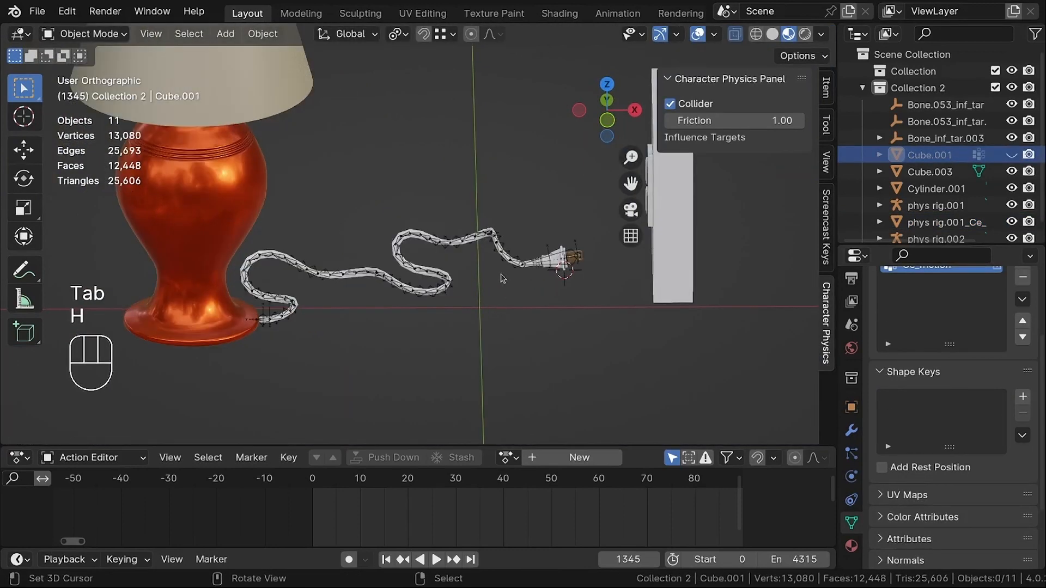
right_click(514, 256)
scroll(514, 256, up, 3)
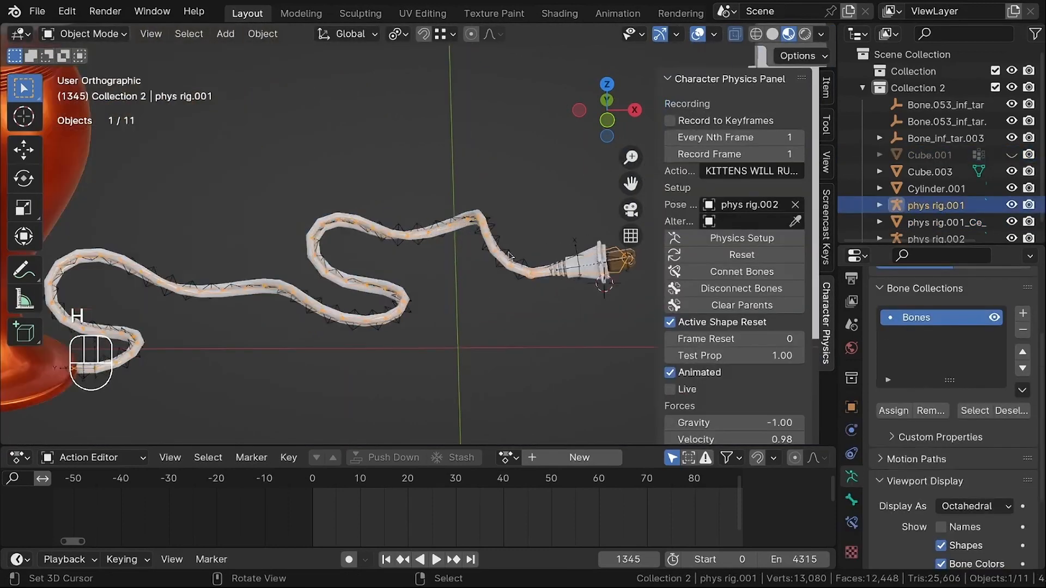
right_click(510, 254)
key(Tab)
scroll(498, 301, down, 4)
scroll(498, 301, down, 3)
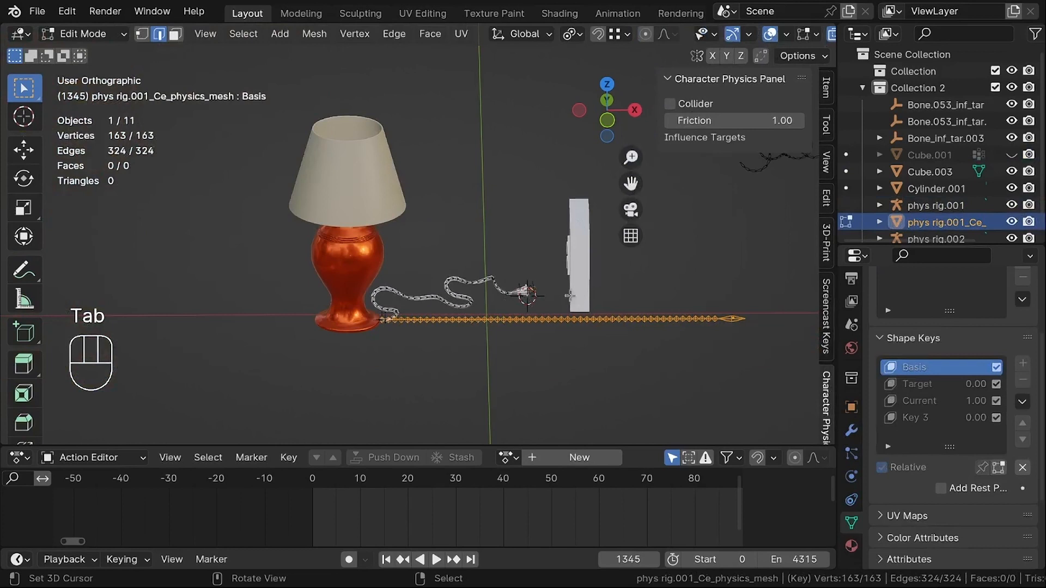
Show the mesh's Current shape key, make Key 3 the active shape, and frame it in the view.
click(920, 402)
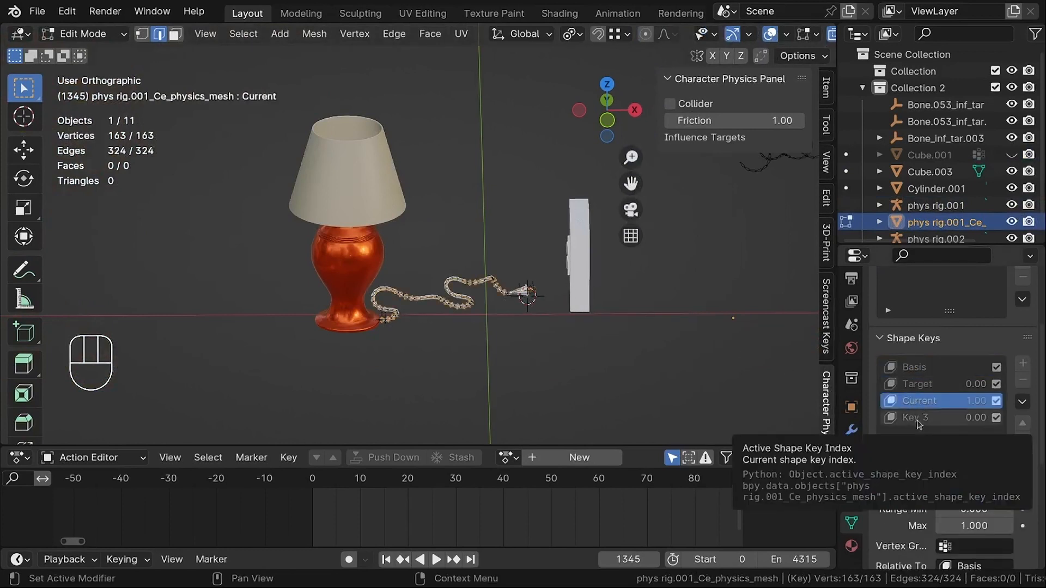
click(919, 420)
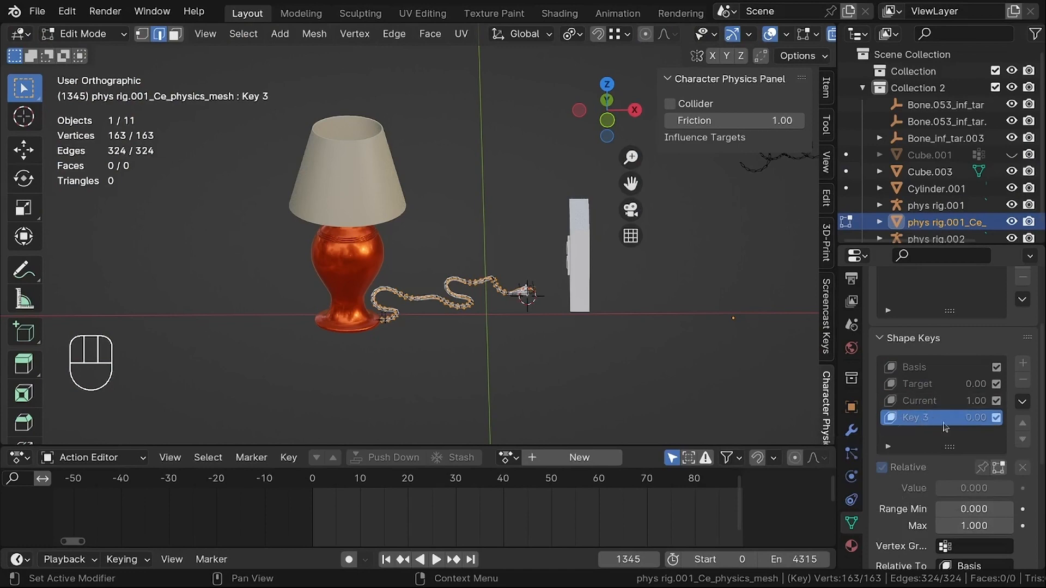
key(KP_Decimal)
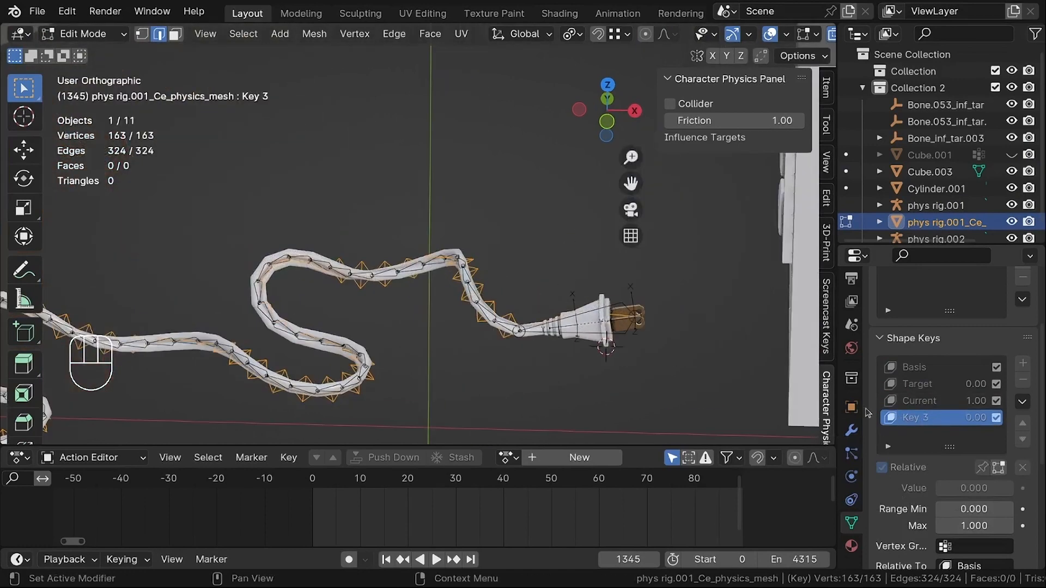
Return the physics mesh to Object Mode, select the cord's armature phys rig.001 and show its Active Shape Reset setting.
middle_drag(409, 240, 410, 237)
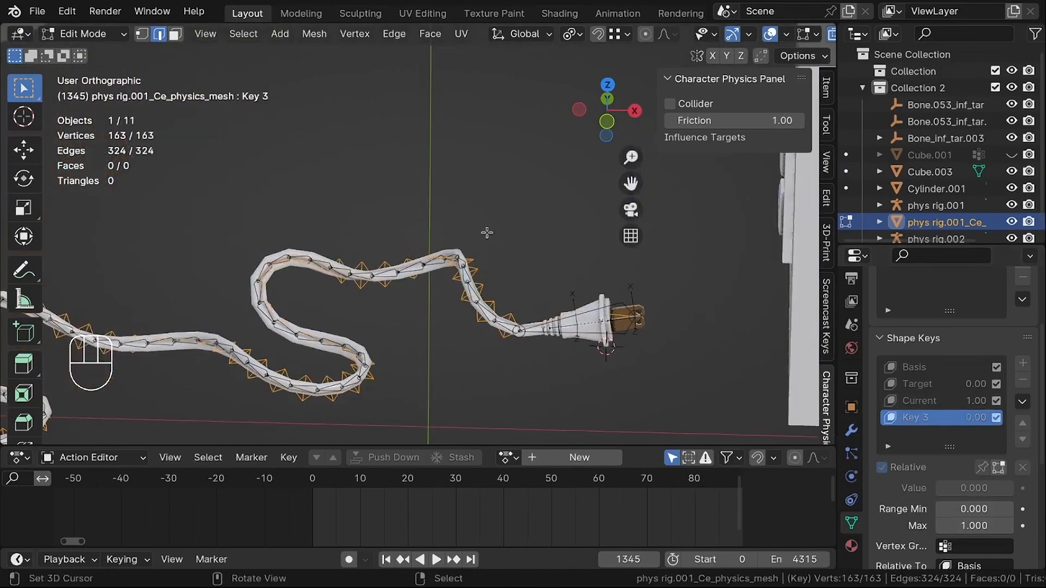
key(Tab)
scroll(441, 268, up, 5)
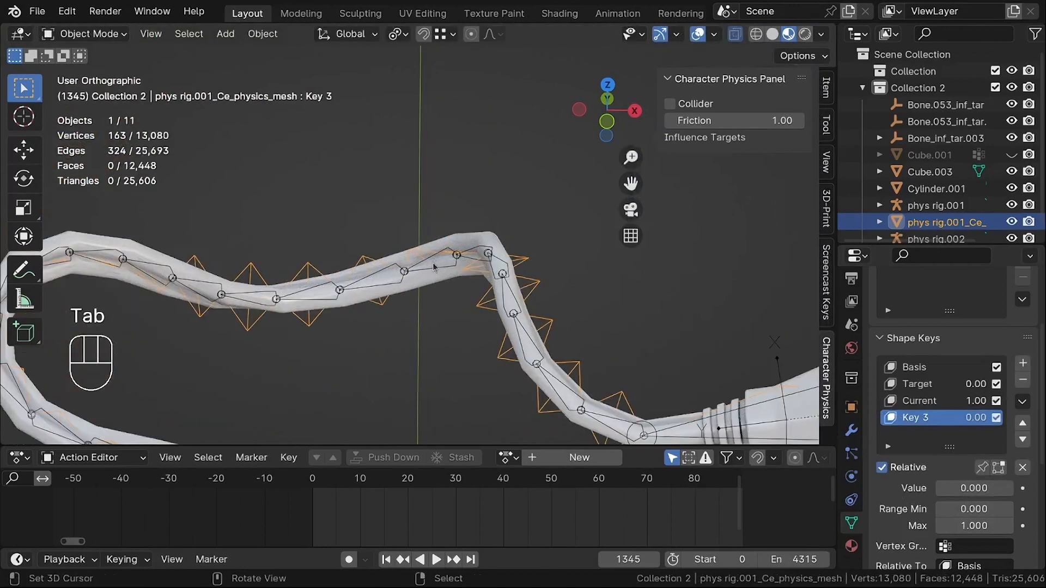
right_click(436, 269)
key(g)
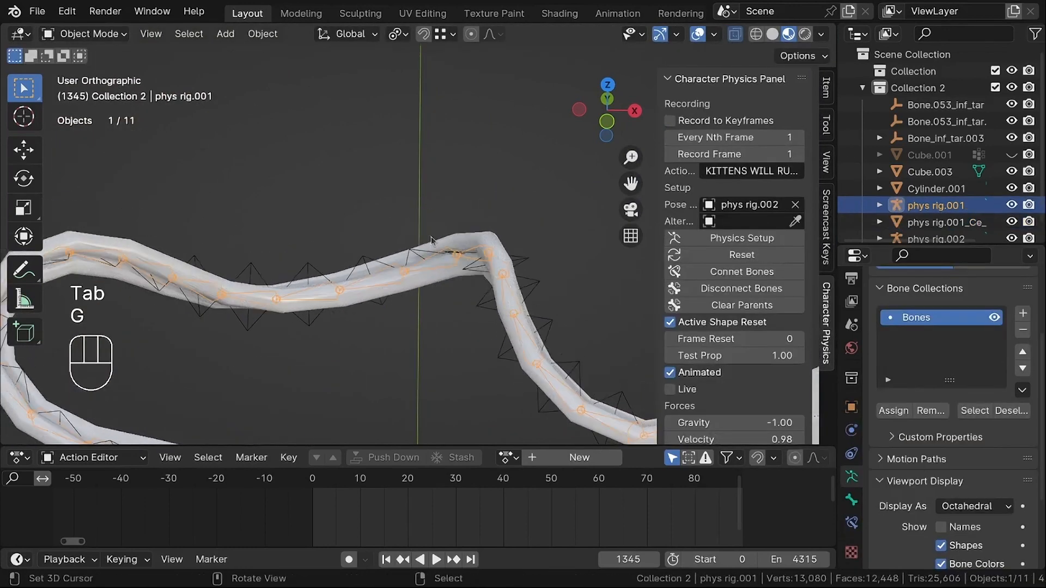
scroll(446, 214, down, 1)
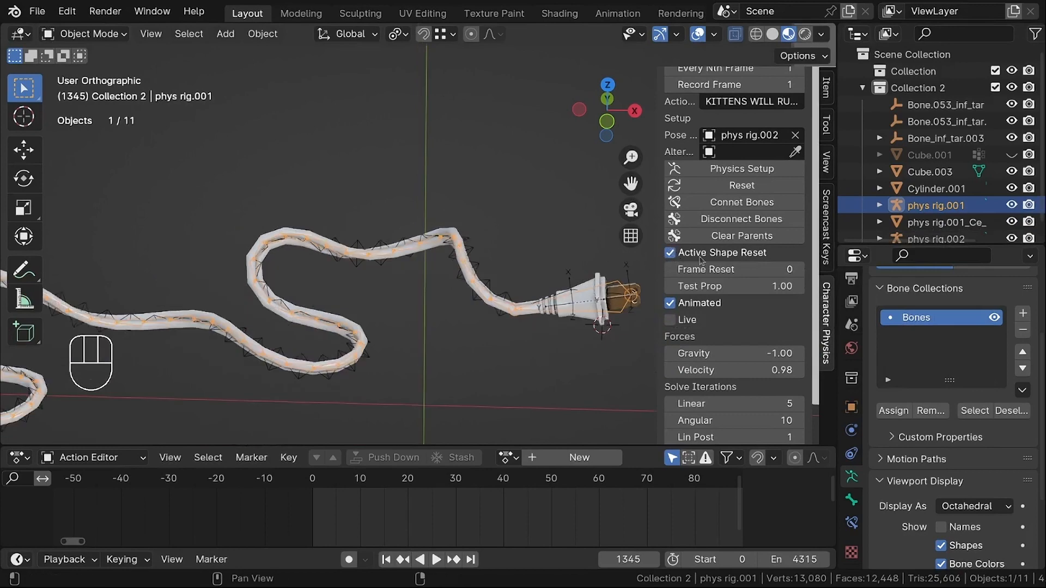
scroll(385, 210, down, 2)
middle_drag(463, 213, 450, 251)
scroll(428, 249, up, 2)
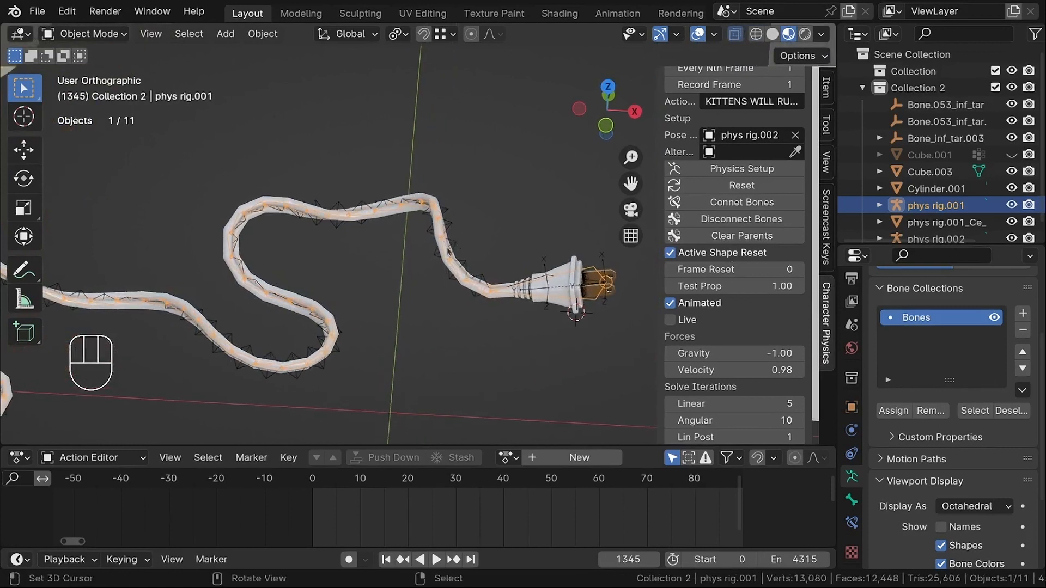
scroll(365, 285, down, 2)
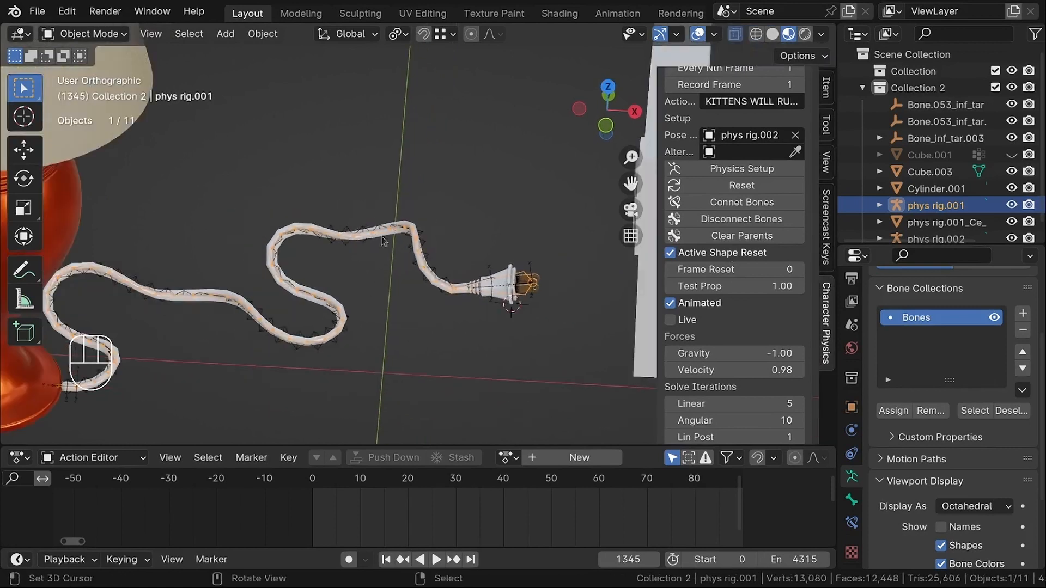
Play the simulation from frame 0 and swing the plug's target empty Bone_inf_tar.003 upward and back down.
key(shift+Left)
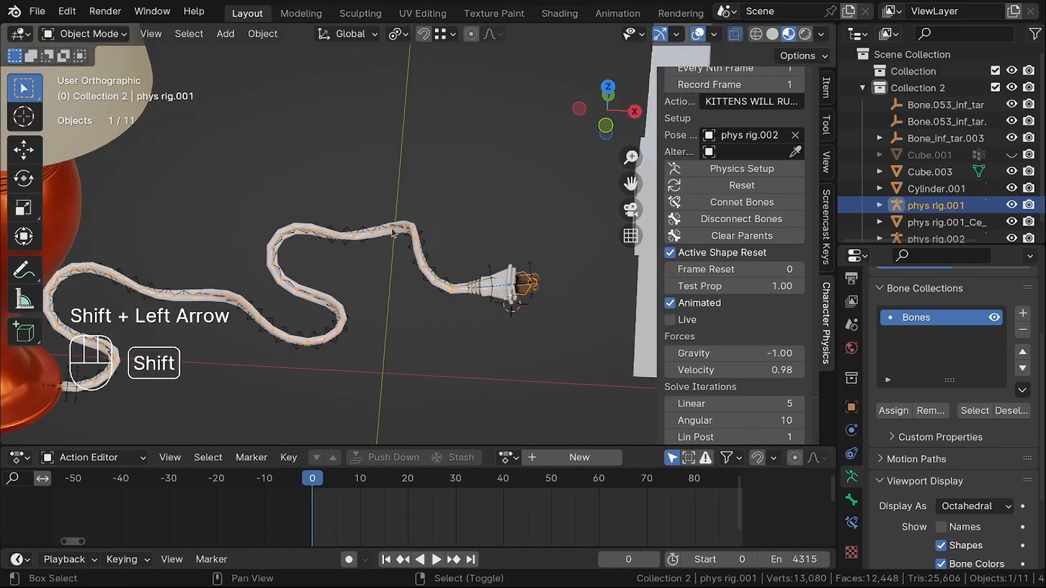
scroll(445, 270, up, 2)
key(shift+space)
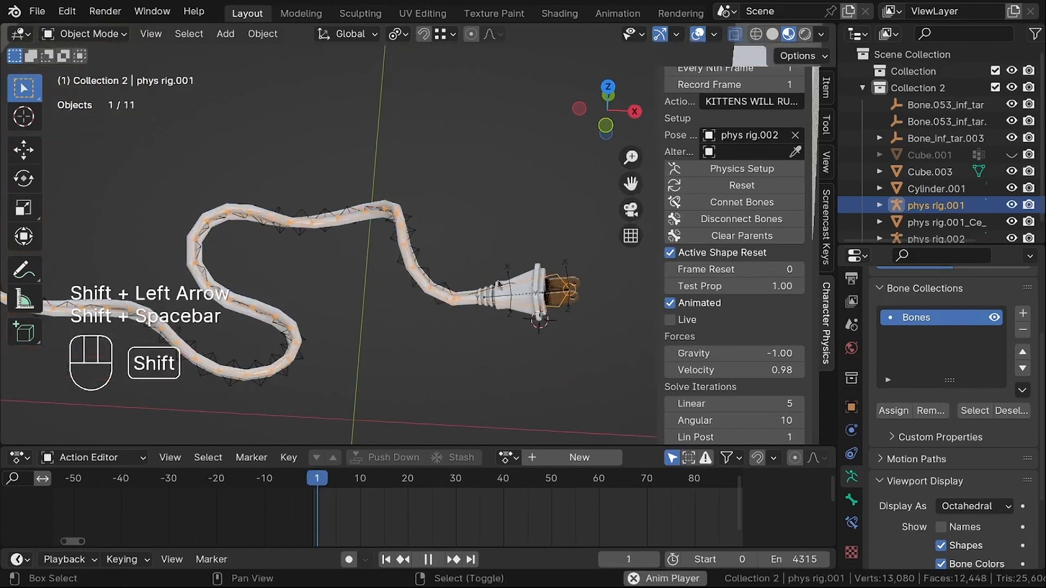
right_click(511, 267)
key(g)
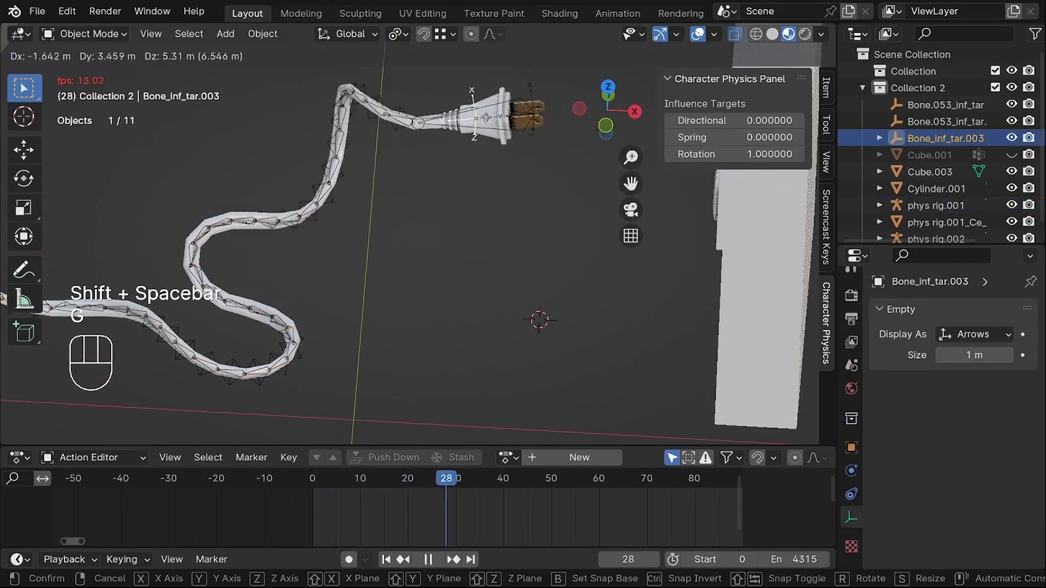
click(581, 299)
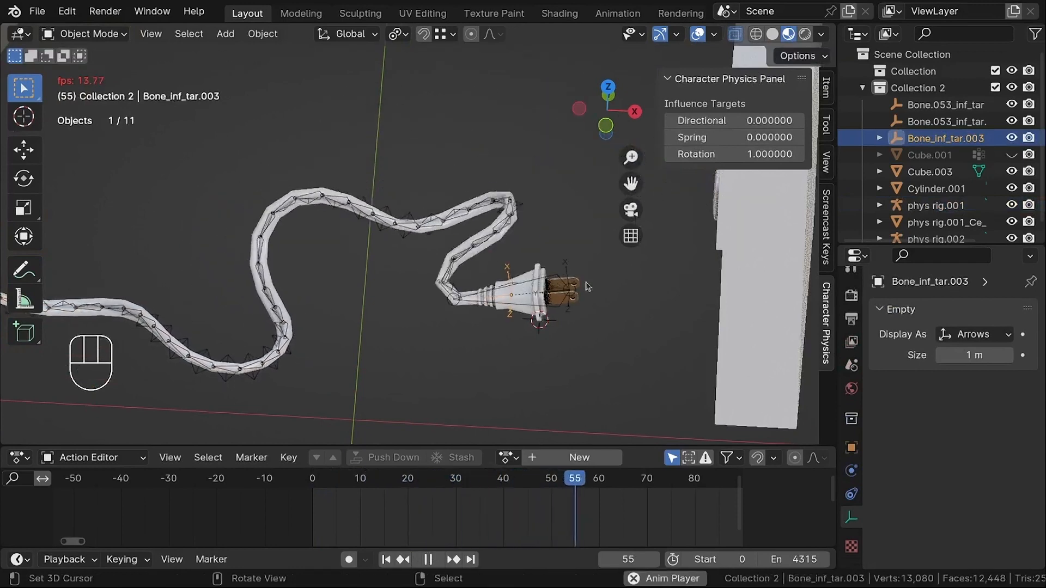
scroll(522, 244, down, 2)
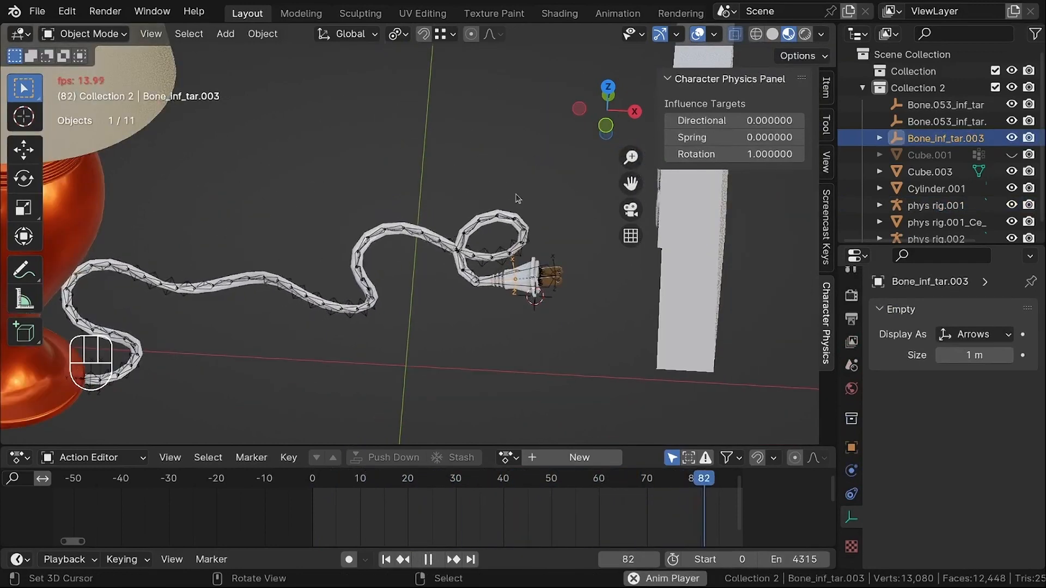
Restart the running simulation to check the cord's reset shape, stop playback and return to frame 0.
key(shift+Left)
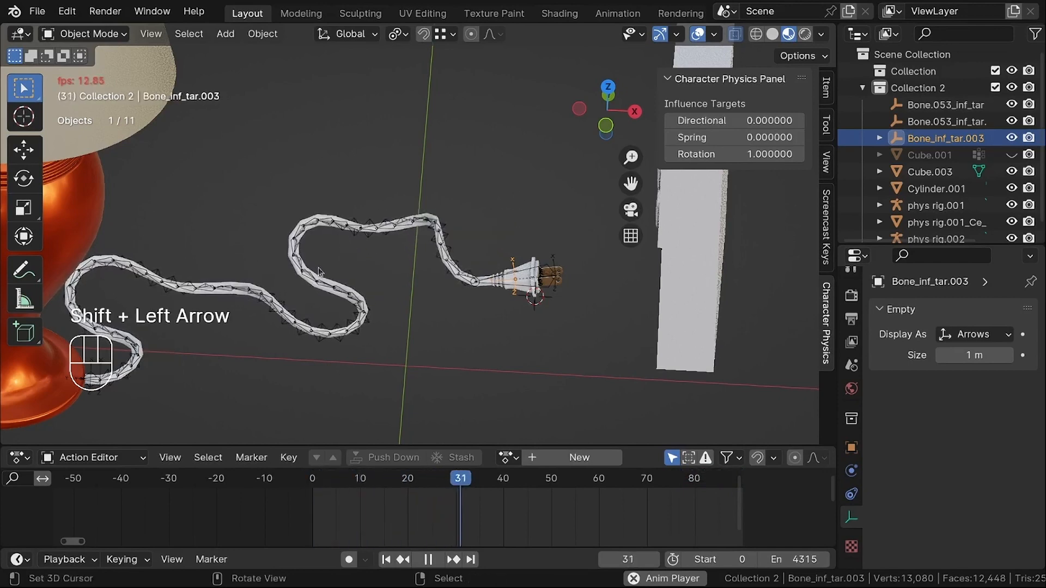
key(shift+space)
scroll(335, 242, up, 2)
key(shift+Left)
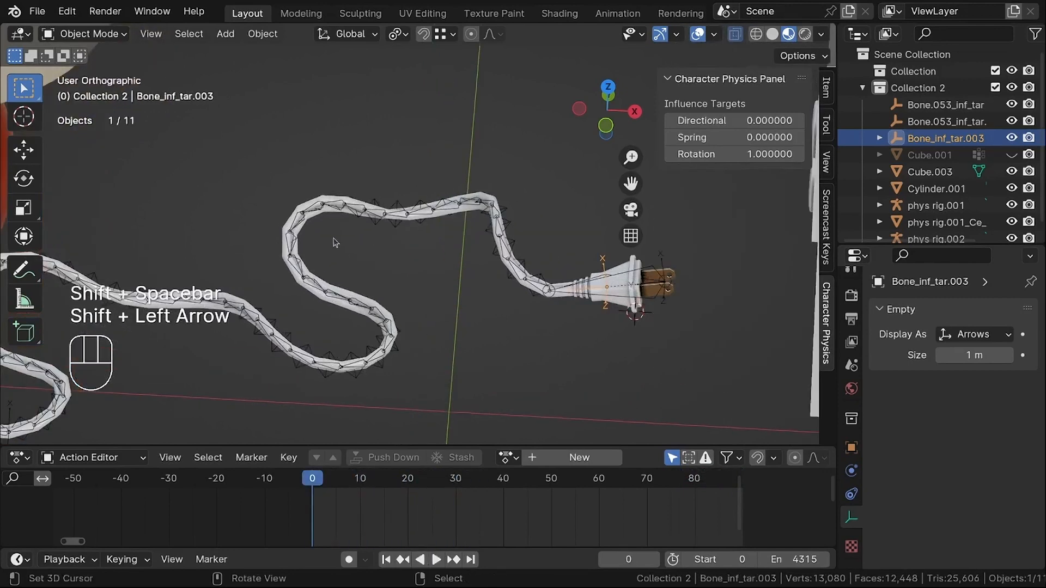
Select the cord's physics mesh and rename its Key 3 shape key to coiled.
click(415, 209)
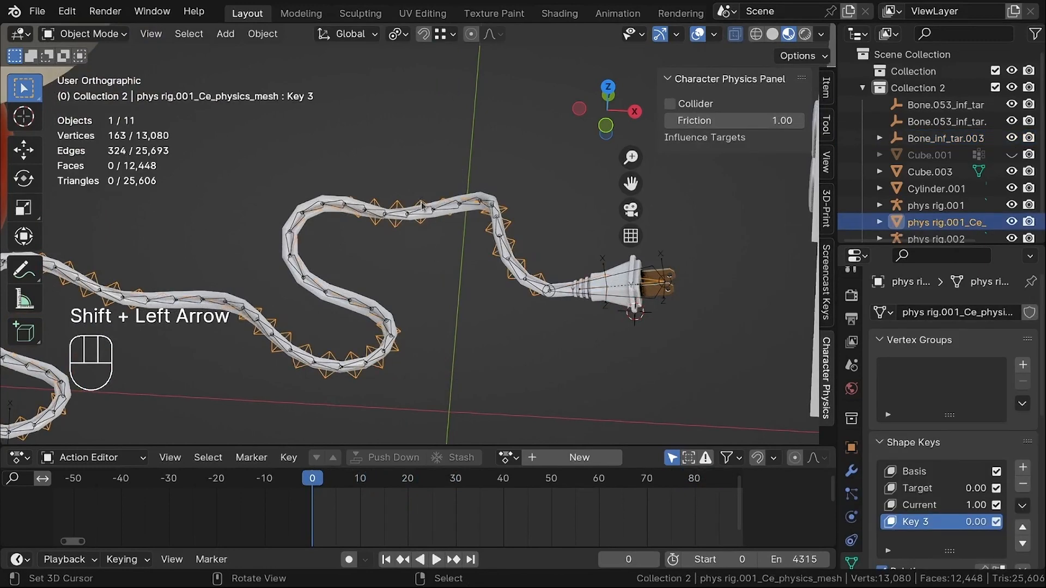
scroll(931, 528, down, 2)
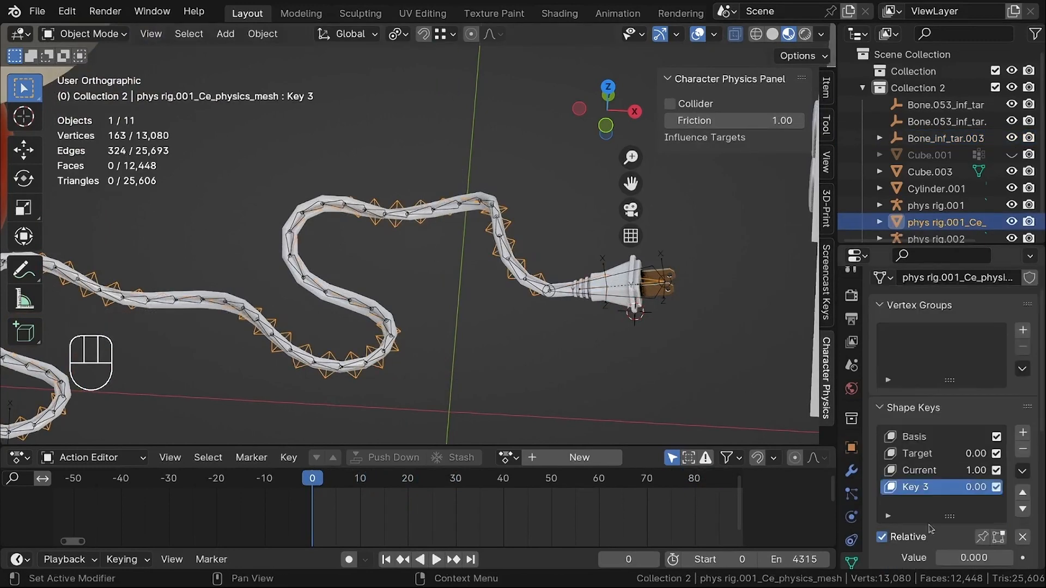
ctrl+click(917, 490)
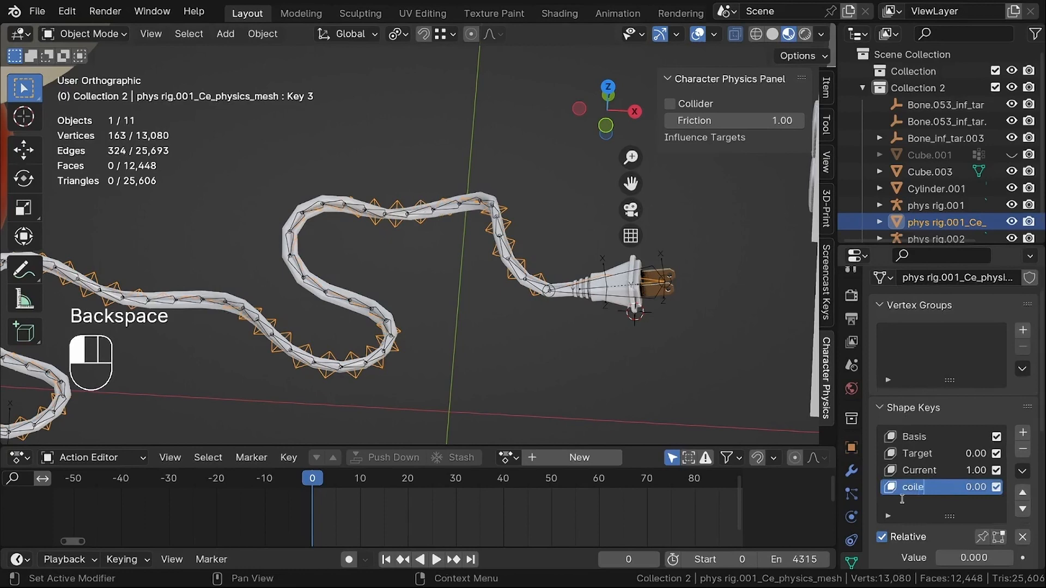
Select phys rig.001, turn off its Animated option and scrub the timeline to frame 47.
scroll(330, 96, down, 3)
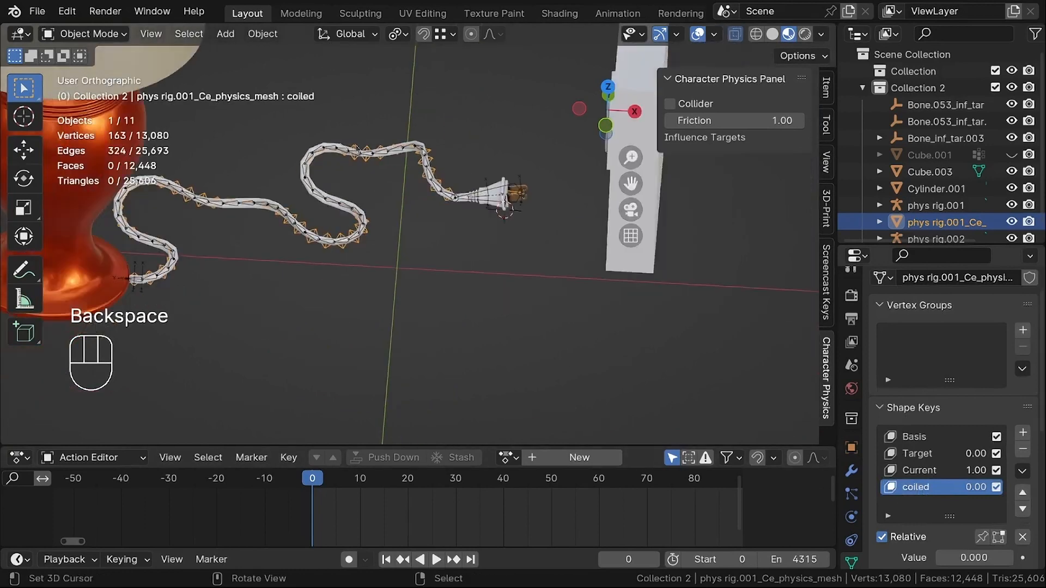
scroll(466, 220, up, 5)
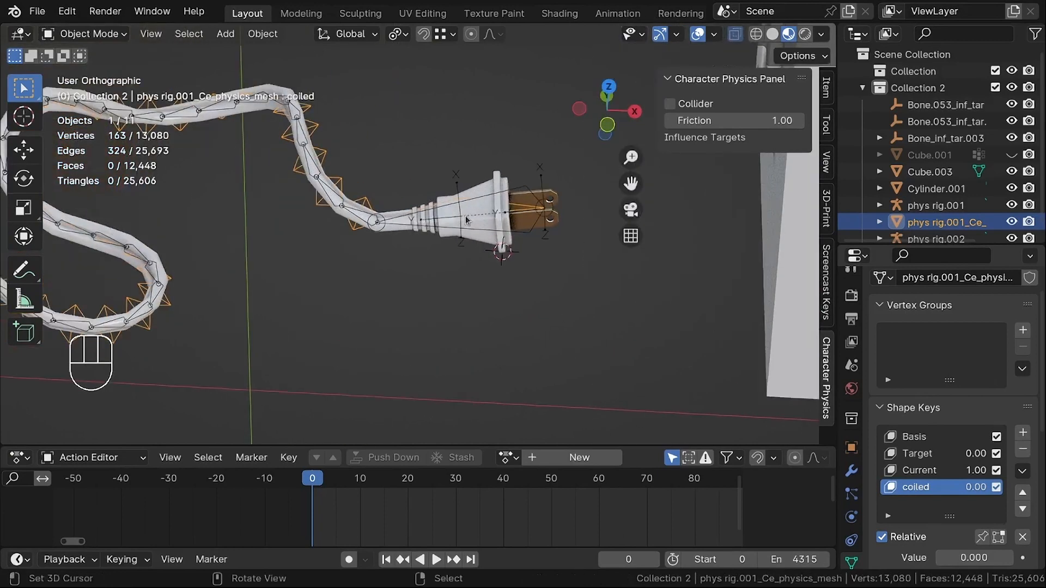
scroll(462, 220, down, 2)
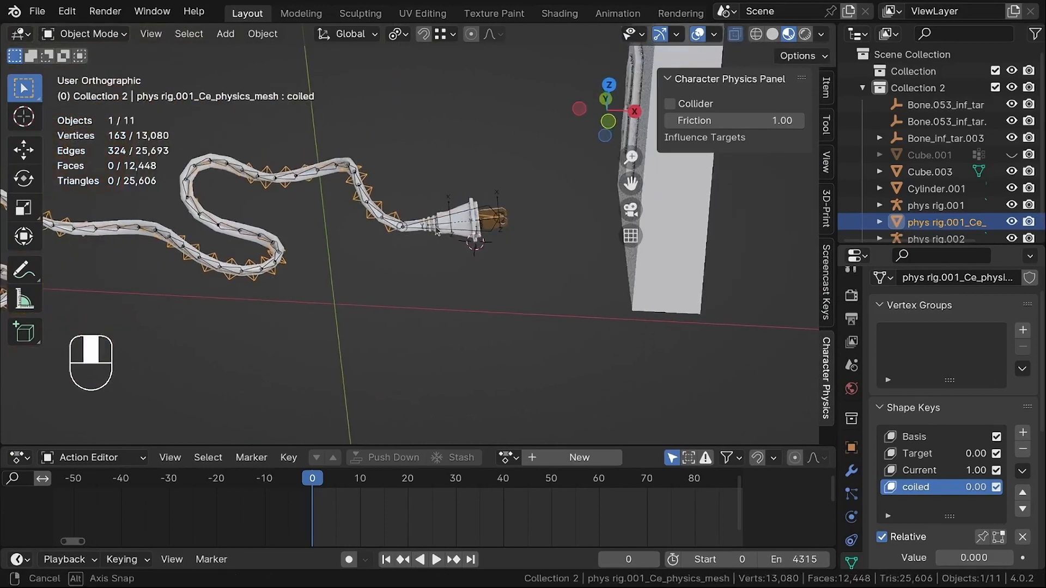
scroll(398, 212, up, 4)
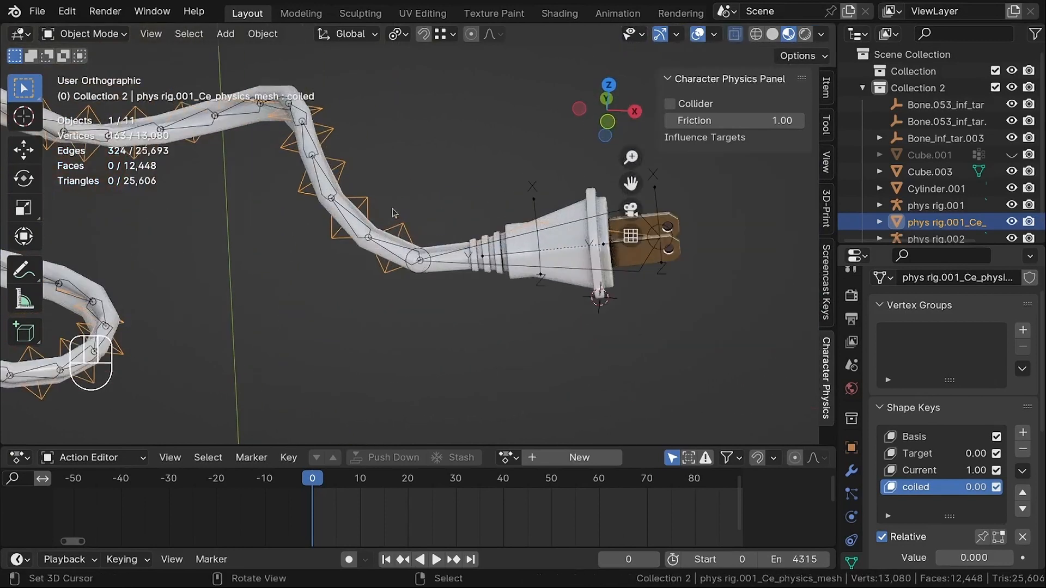
right_click(354, 221)
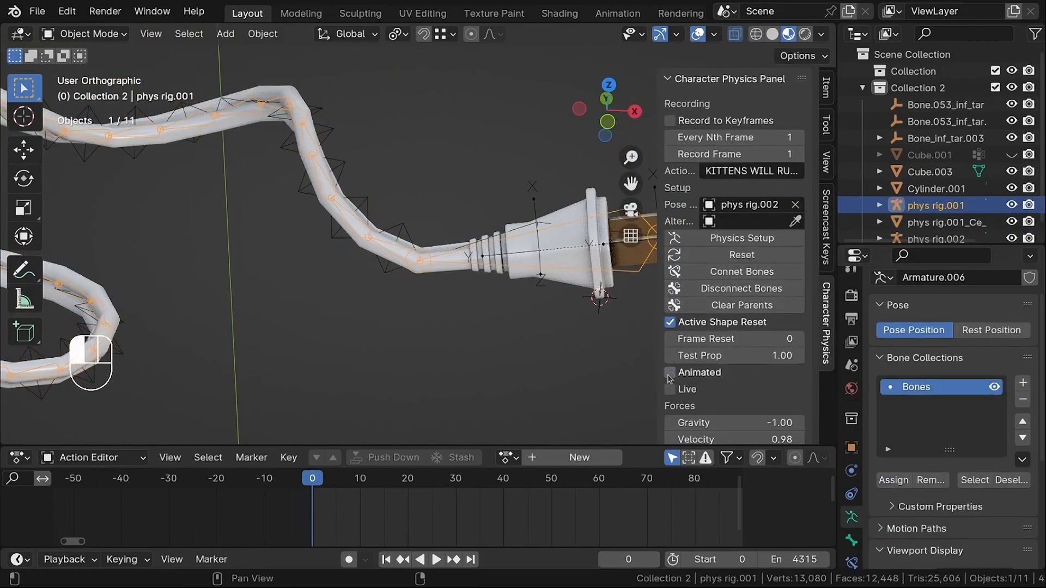
drag(319, 492, 537, 490)
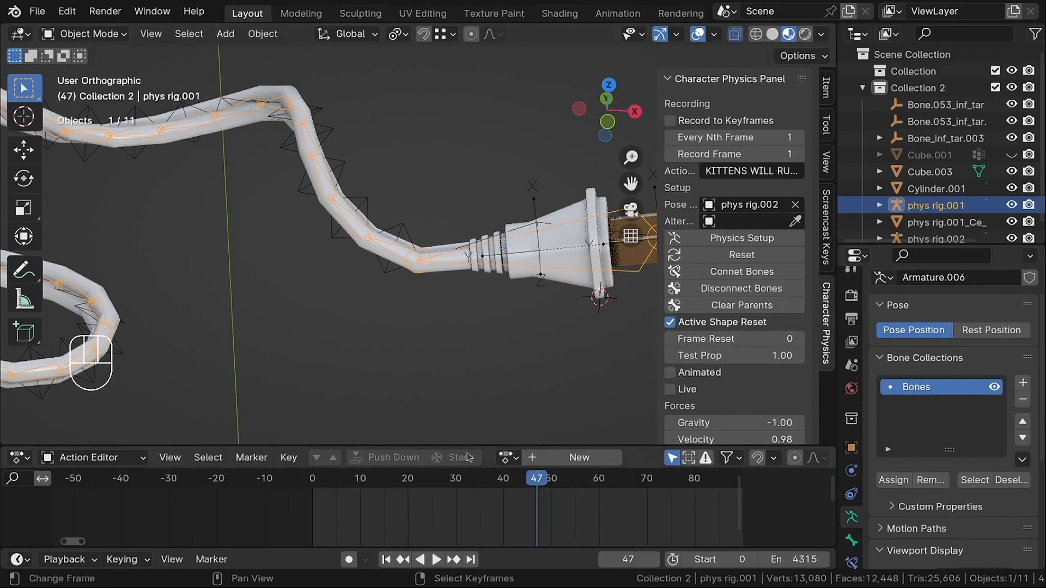
Try moving the plug's target empty Bone_inf_tar.003 with the physics turned off, and cancel the move.
scroll(368, 297, down, 3)
scroll(368, 296, up, 4)
middle_drag(398, 256, 403, 191)
click(440, 228)
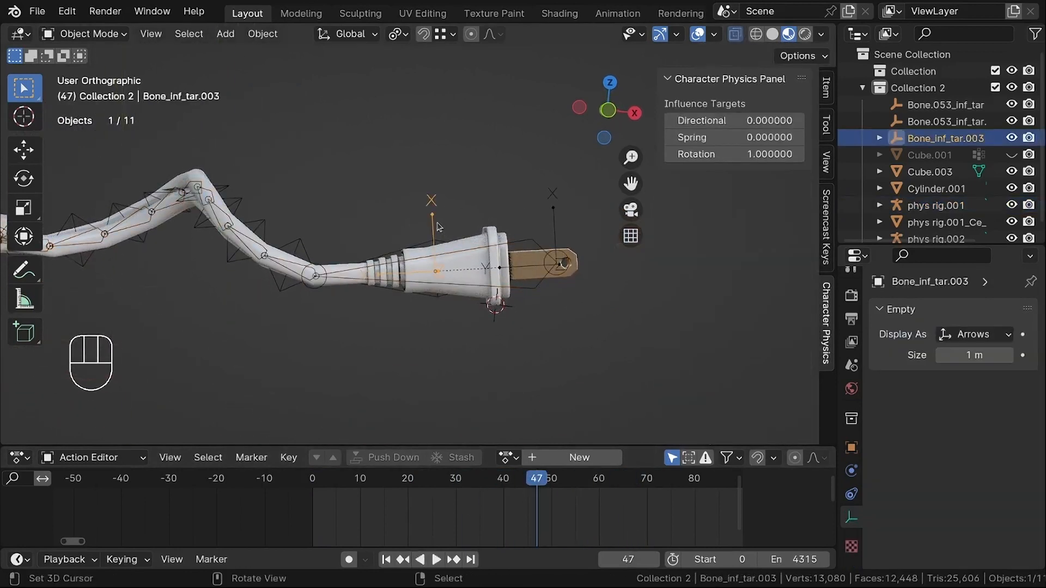
key(g)
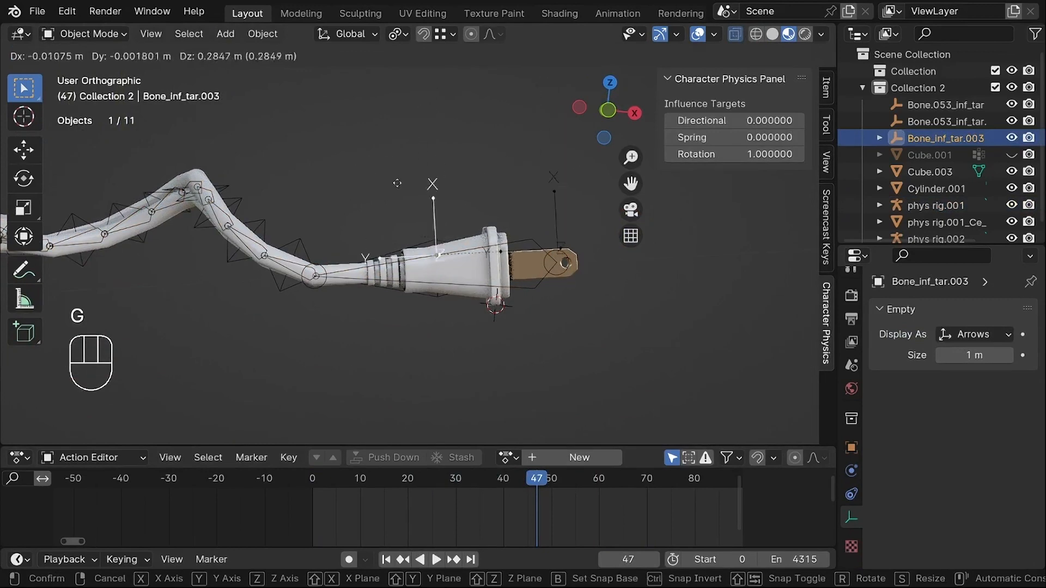
right_click(364, 126)
Select the plug mesh at the cord's end and duplicate it in place.
scroll(383, 121, down, 3)
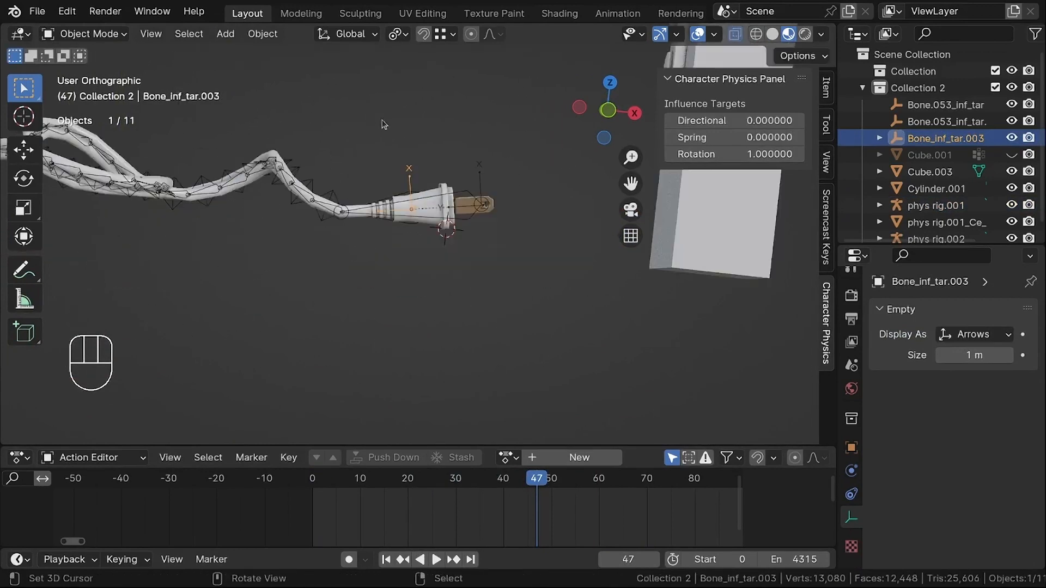
middle_drag(383, 122, 368, 281)
scroll(450, 138, down, 2)
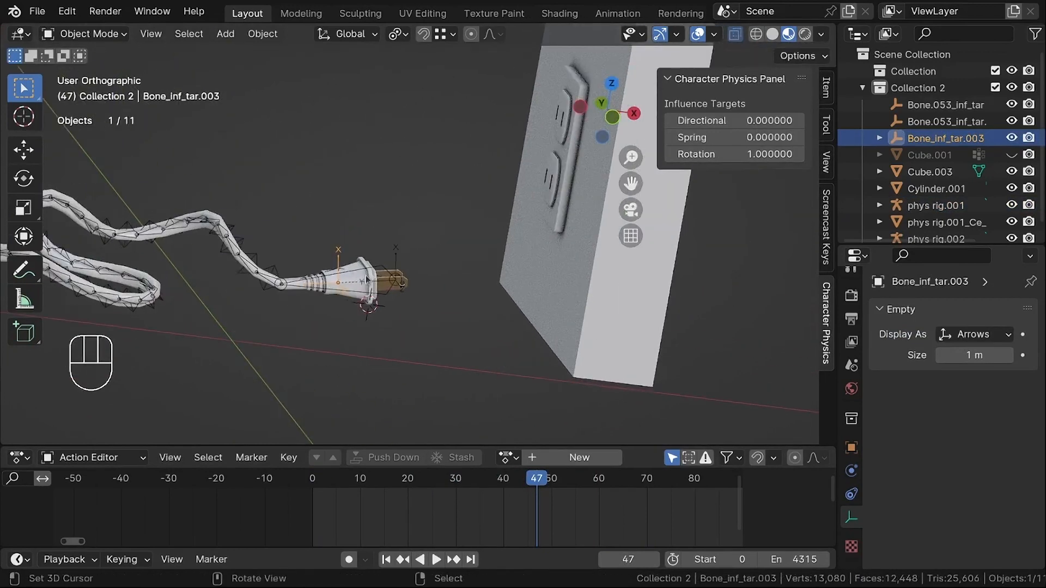
middle_drag(383, 229, 389, 276)
scroll(389, 275, up, 3)
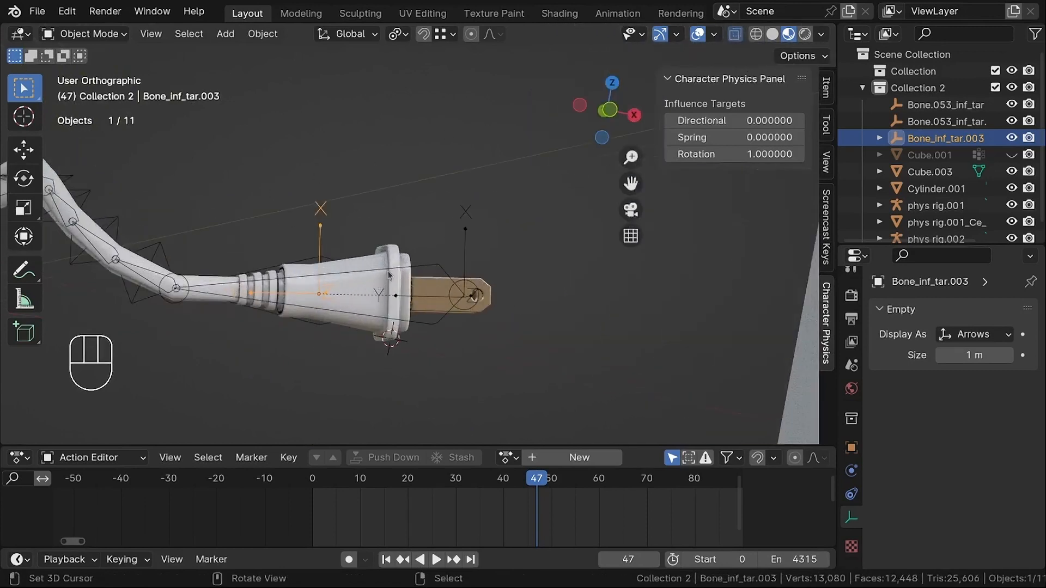
click(383, 248)
middle_drag(370, 172, 375, 226)
key(shift+d)
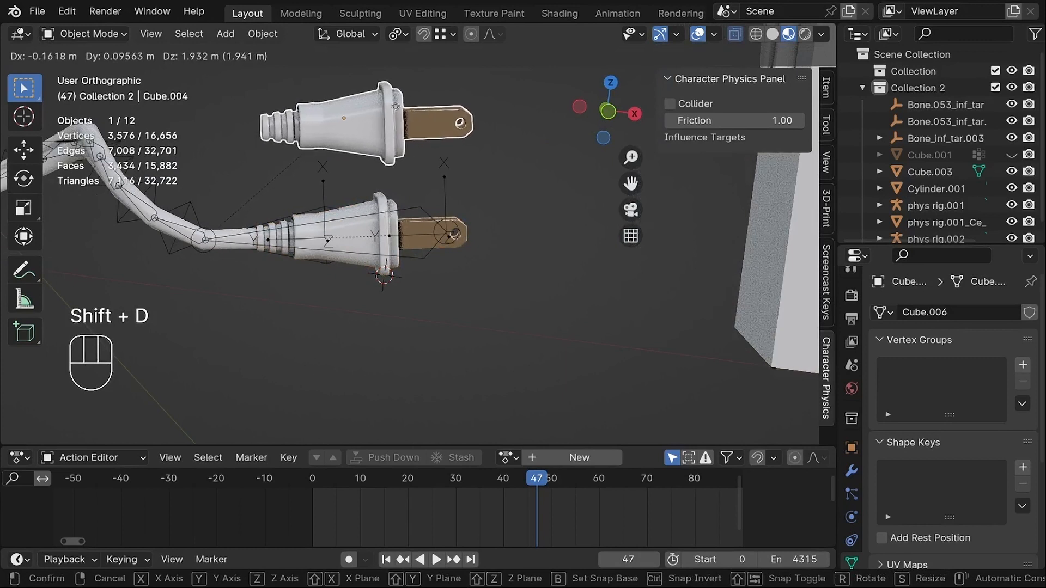
right_click(394, 119)
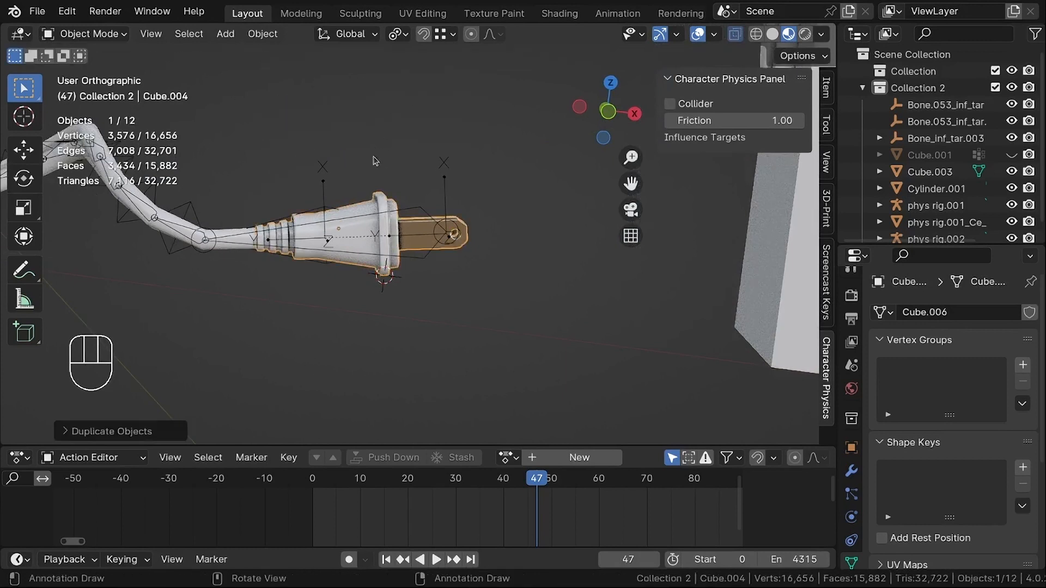
Clear the duplicated plug's parent while keeping its transformation, and test-move it without keeping the move.
key(alt+p)
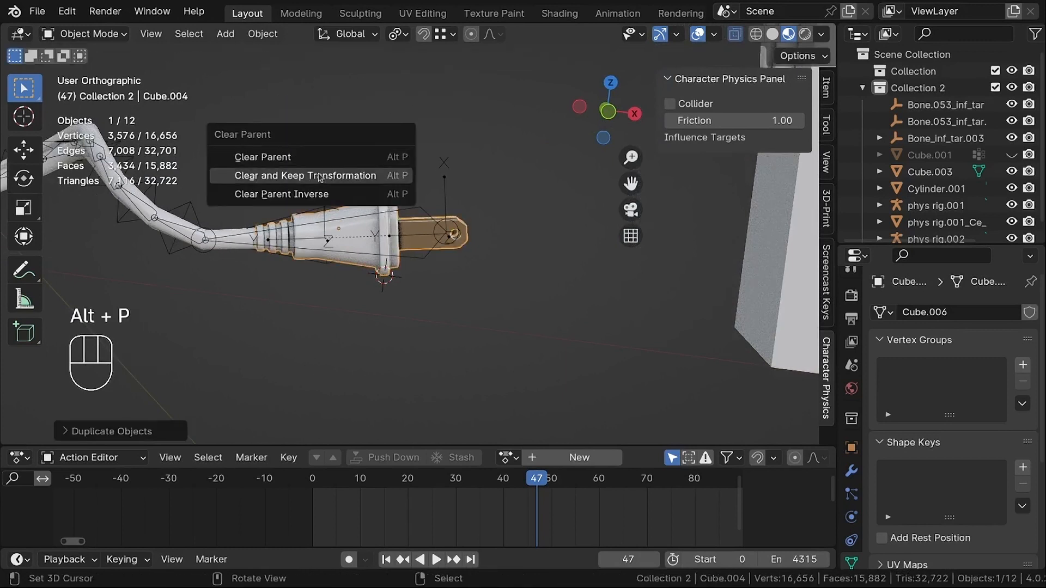
click(355, 176)
key(g)
right_click(417, 154)
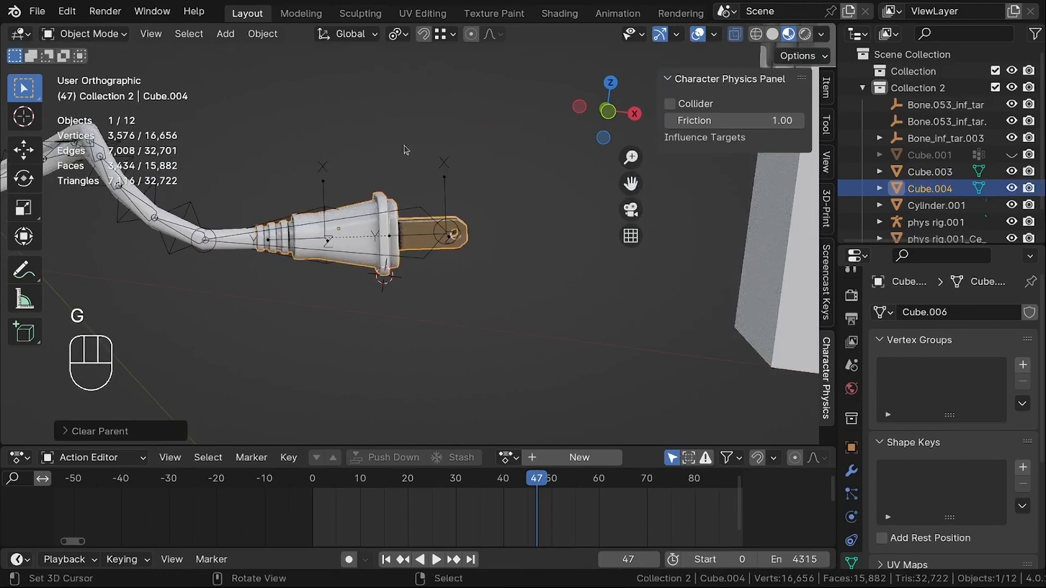
Parent the duplicated plug to the empty Bone_inf_tar.003 as Object, and test-move the empty without keeping the move.
scroll(294, 201, up, 2)
shift+click(296, 206)
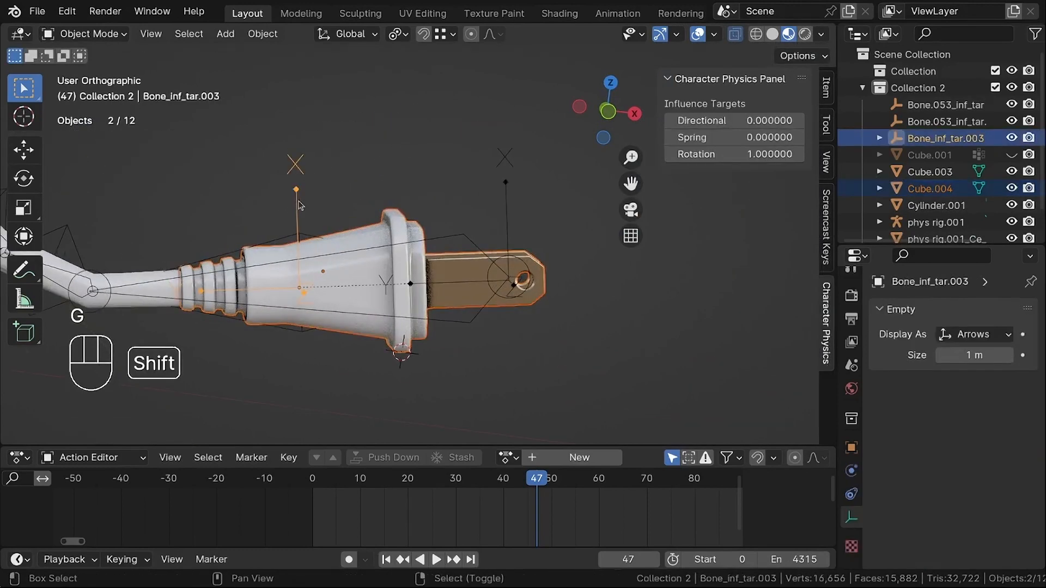
key(ctrl+p)
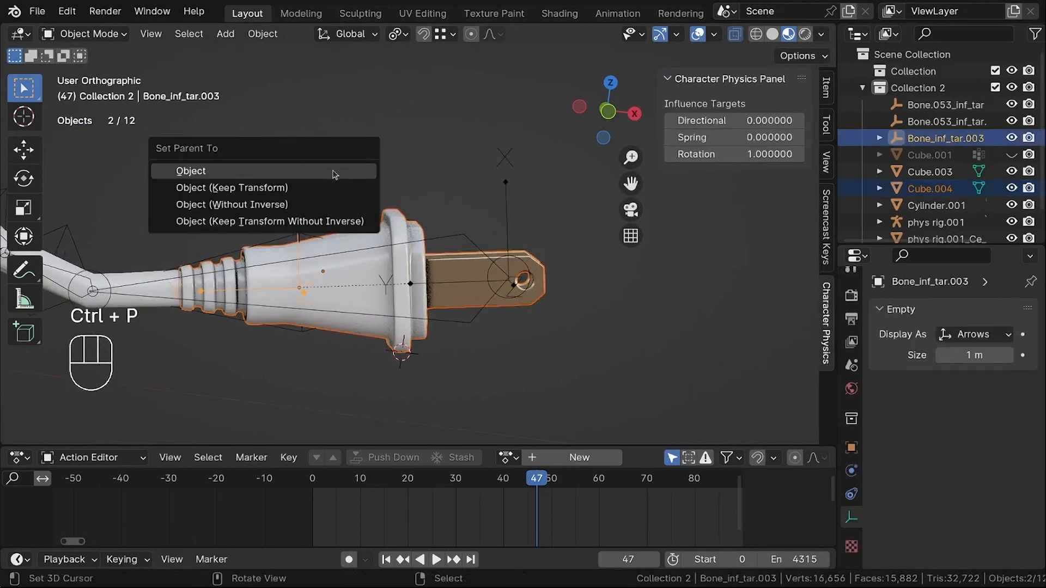
click(335, 174)
right_click(299, 191)
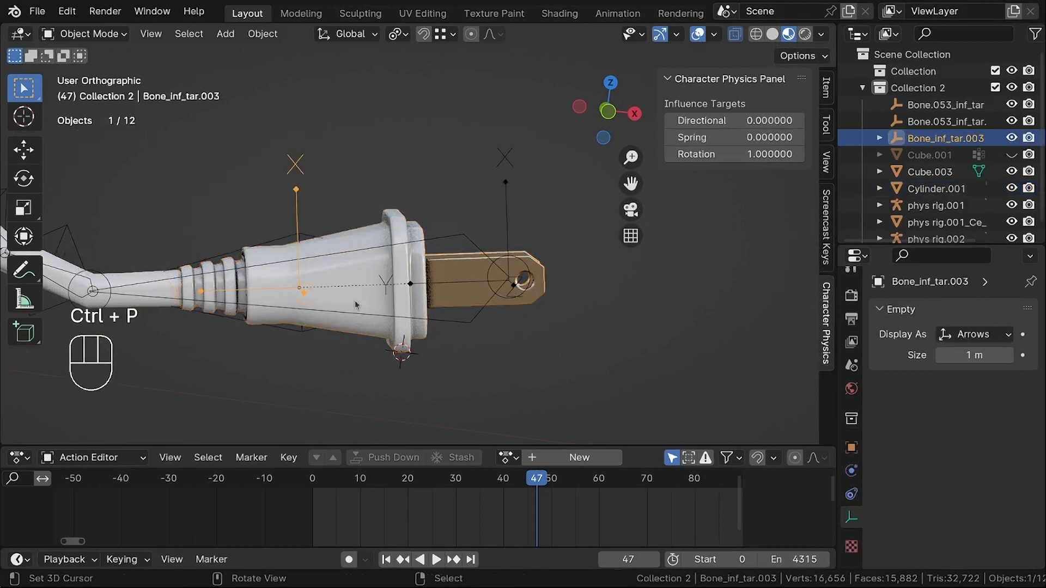
key(g)
right_click(377, 169)
scroll(343, 246, down, 5)
scroll(363, 238, down, 4)
middle_drag(381, 230, 376, 229)
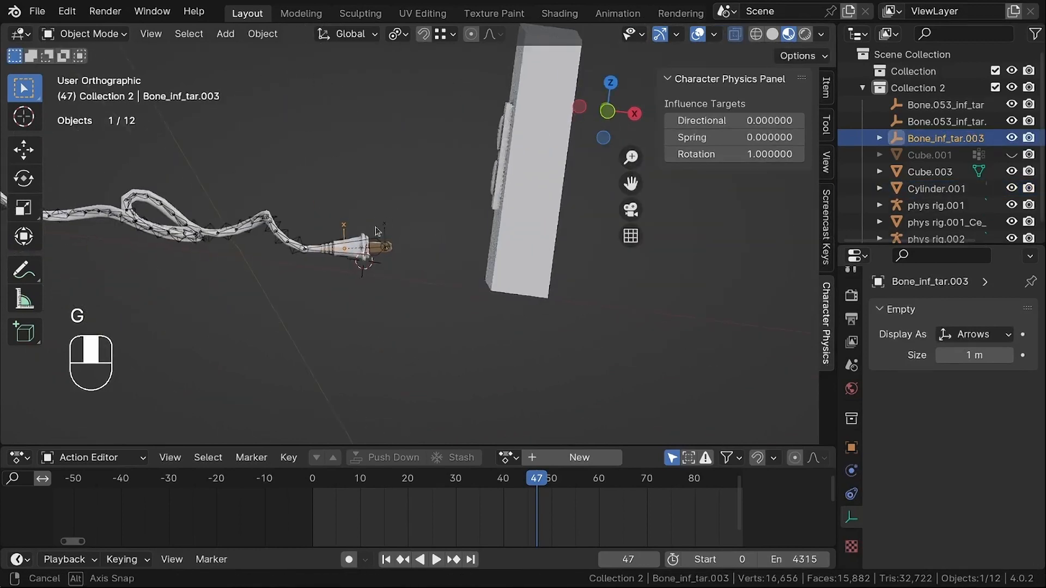
Insert a Location keyframe for the empty Bone_inf_tar.003 at frame 0.
scroll(377, 231, up, 2)
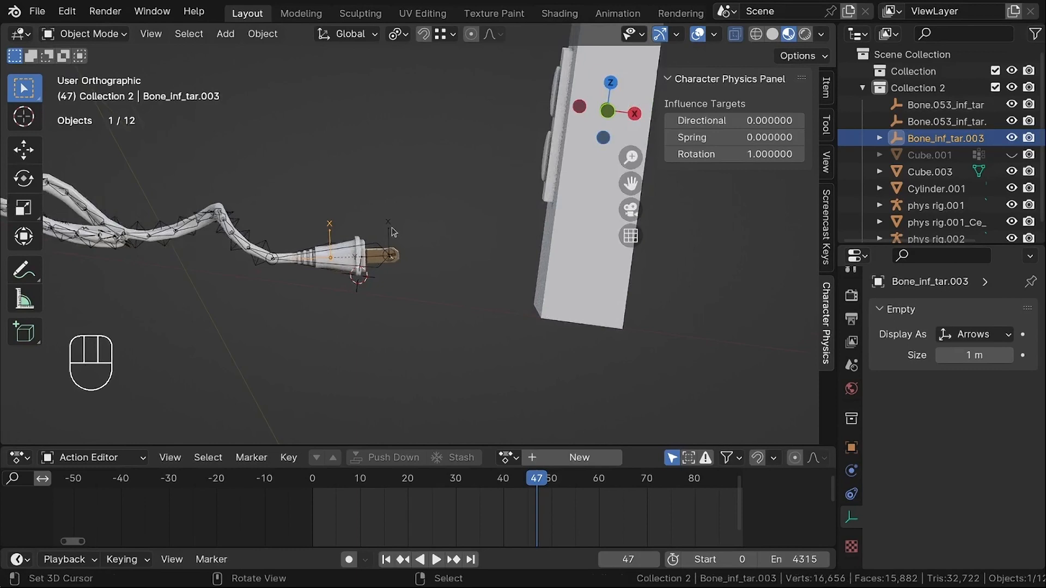
key(KP_1)
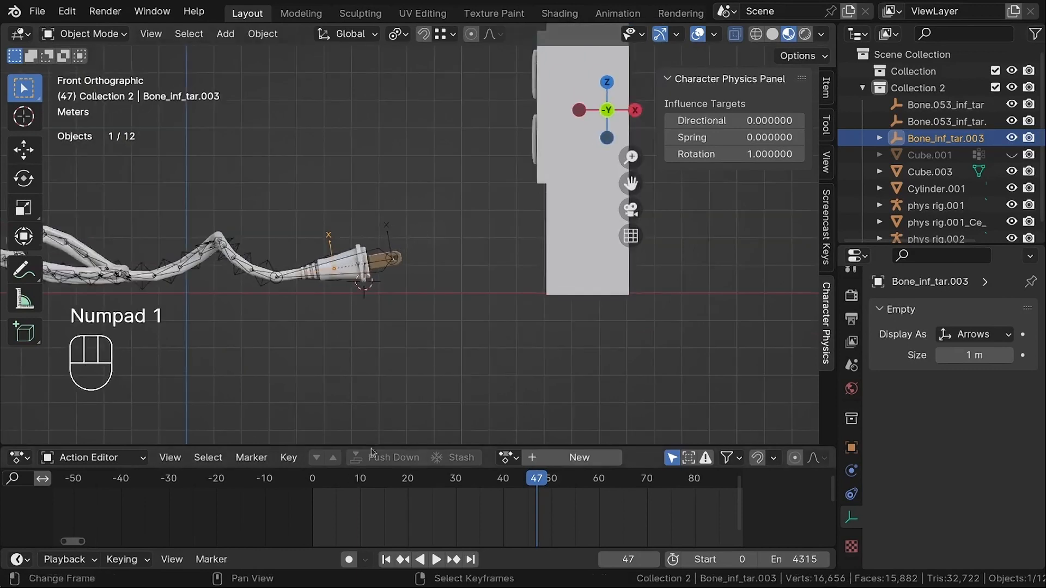
key(shift+Left)
scroll(369, 307, up, 3)
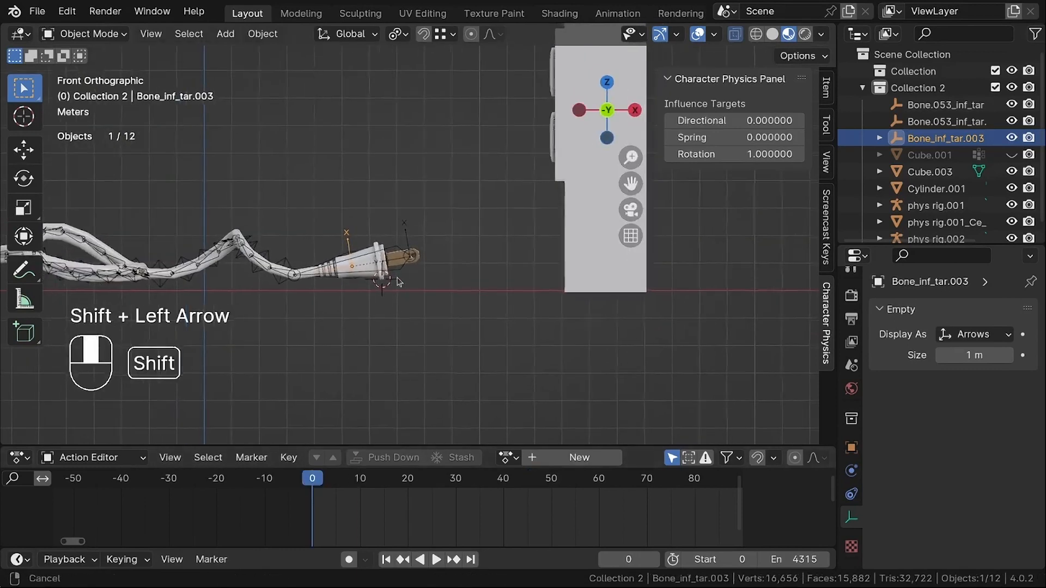
key(i)
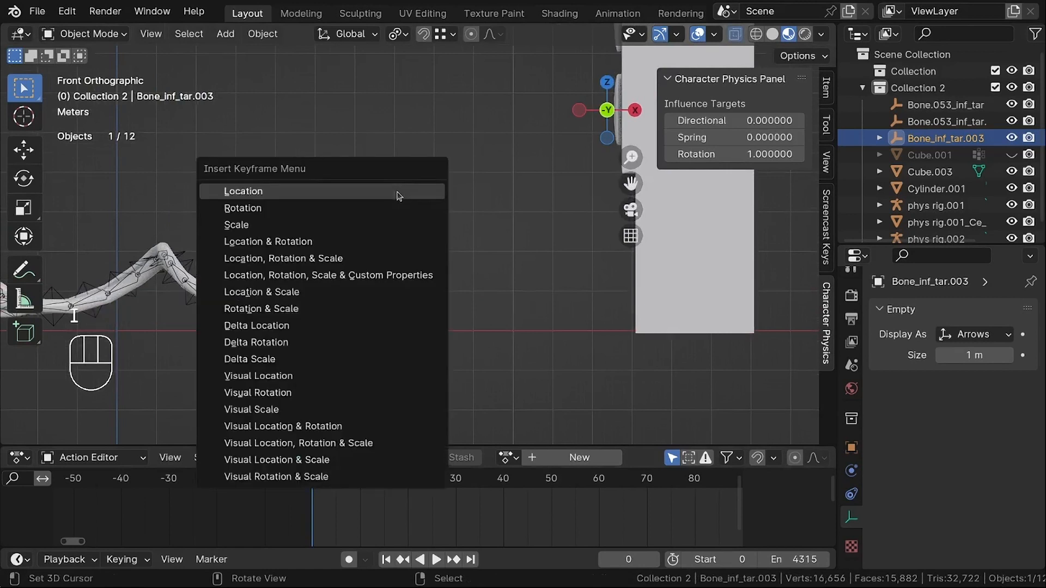
click(399, 196)
Insert Location and Rotation keyframes for Bone_inf_tar.003 at frame 21 so the plug holds its resting pose.
scroll(300, 479, up, 3)
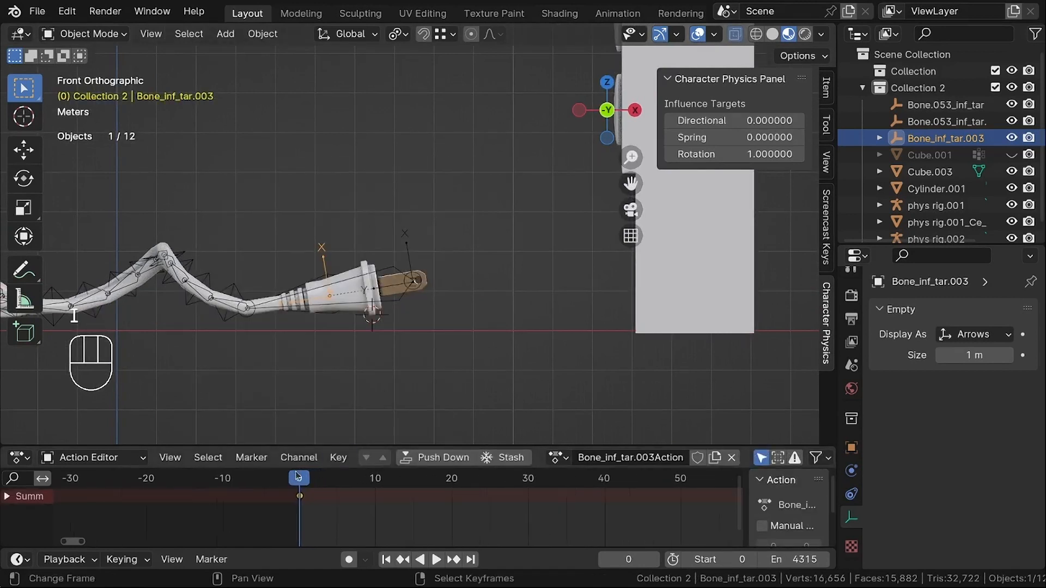
drag(297, 476, 459, 473)
key(i)
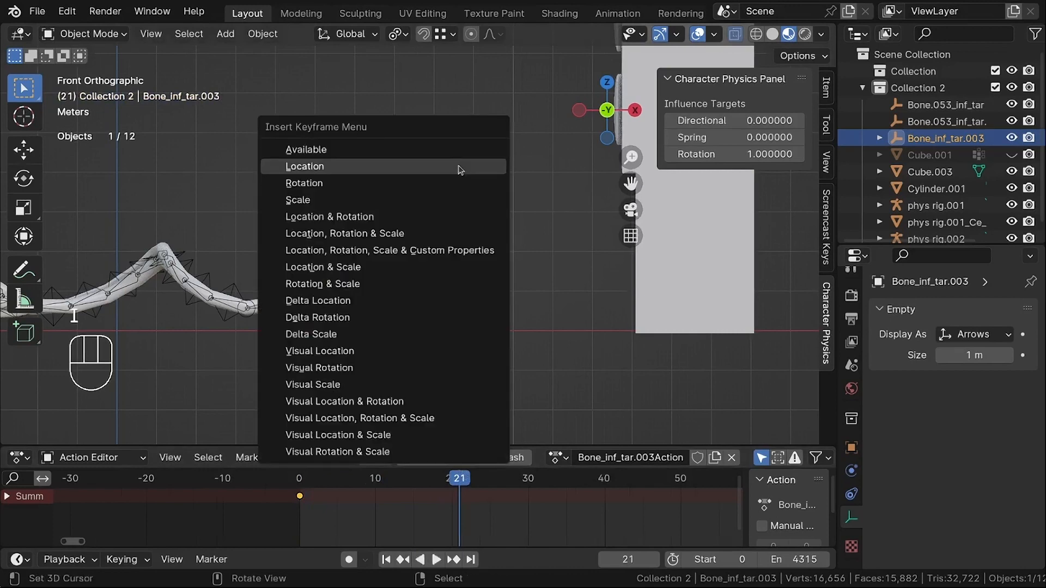
click(437, 171)
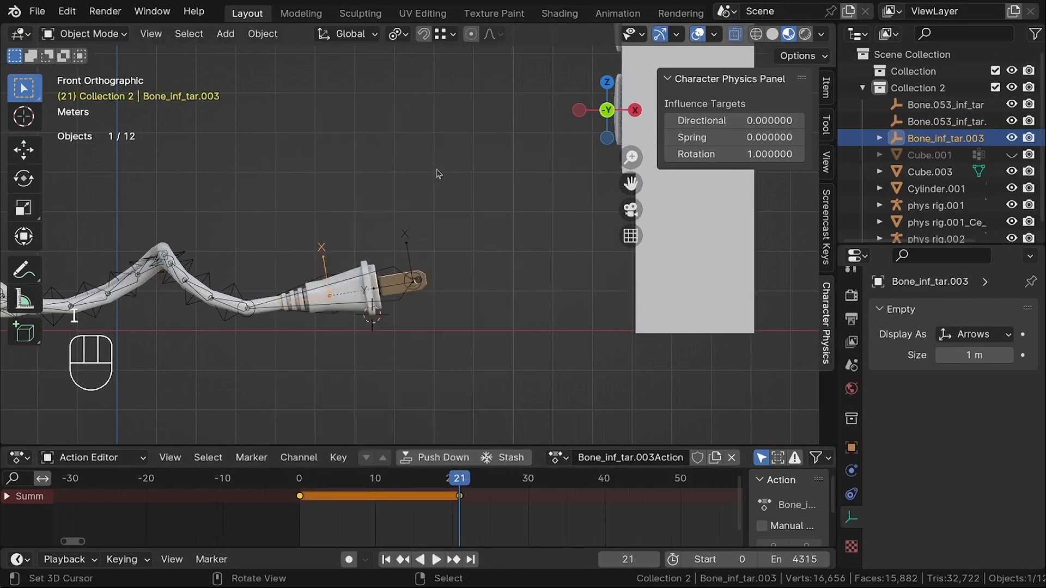
key(i)
click(433, 184)
Play the animation onward from frame 21 to time the plug's travel to the wall, stopping at frame 127.
scroll(340, 308, down, 5)
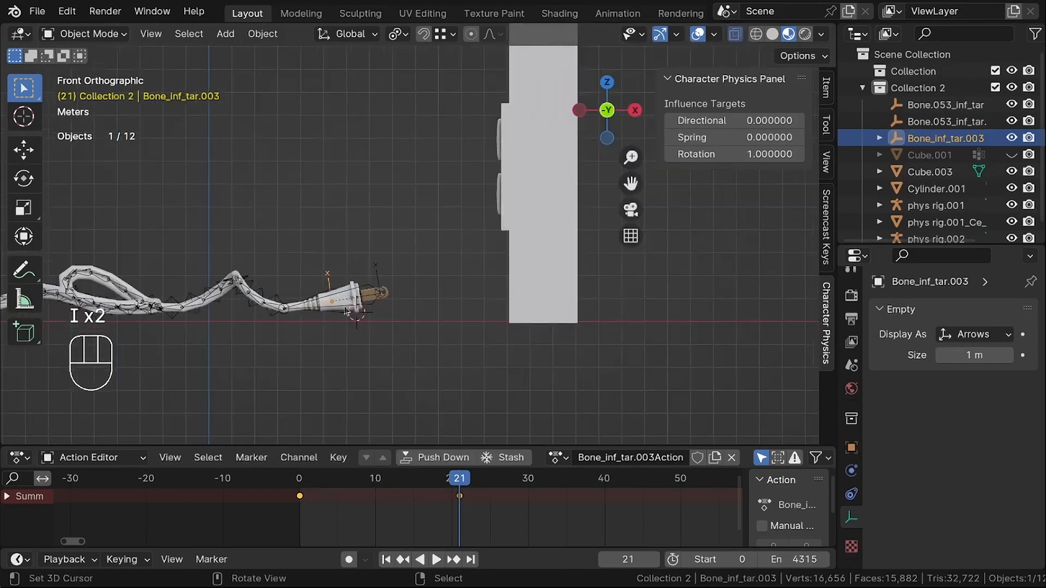
middle_drag(410, 253, 432, 273)
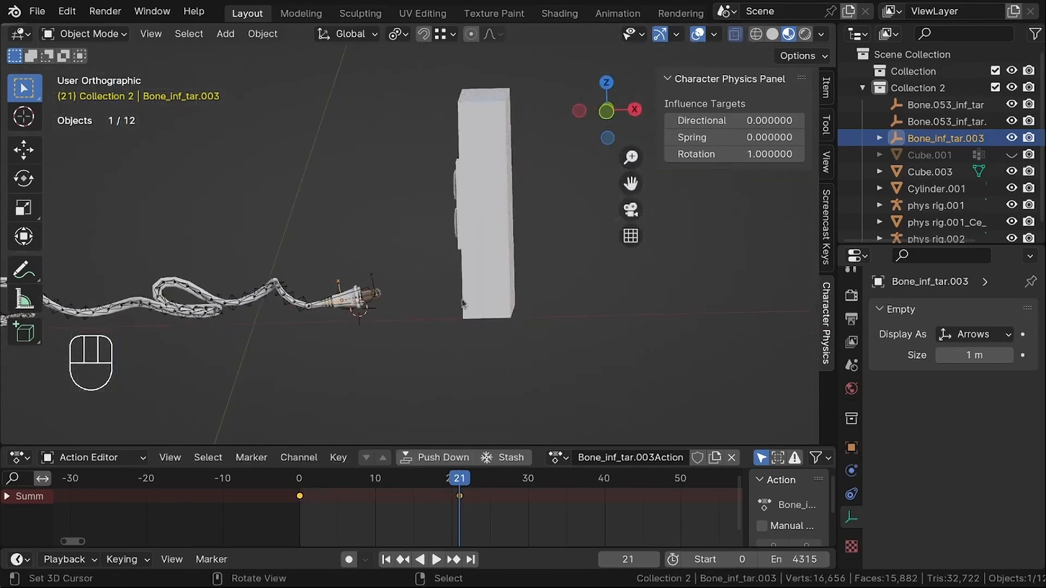
key(KP_1)
scroll(490, 507, down, 5)
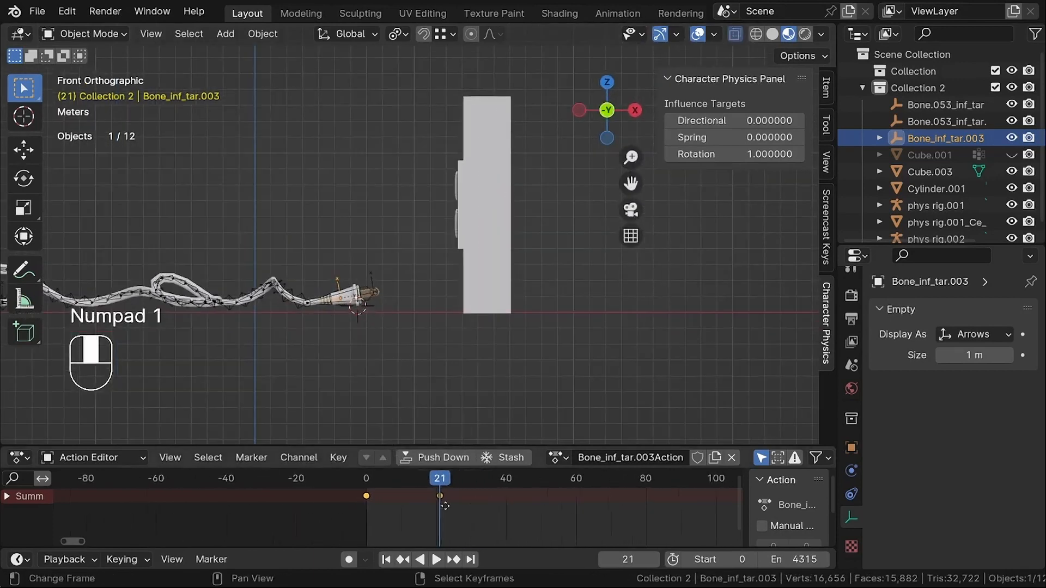
key(shift+space)
scroll(385, 507, down, 1)
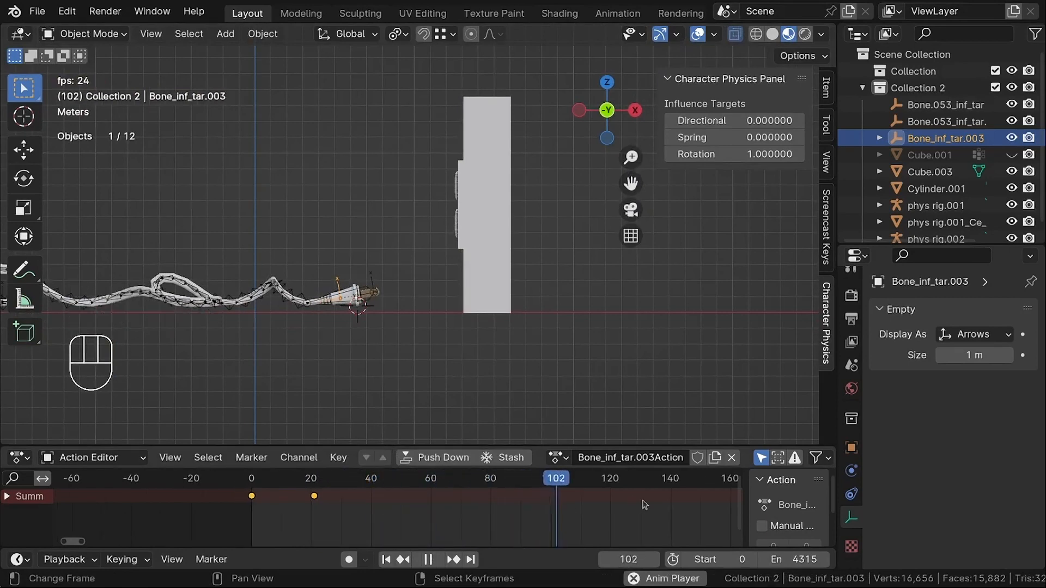
key(shift+space)
Move Bone_inf_tar.003 up to the wall's upper socket and line the prongs up with it in the top view.
scroll(395, 238, up, 3)
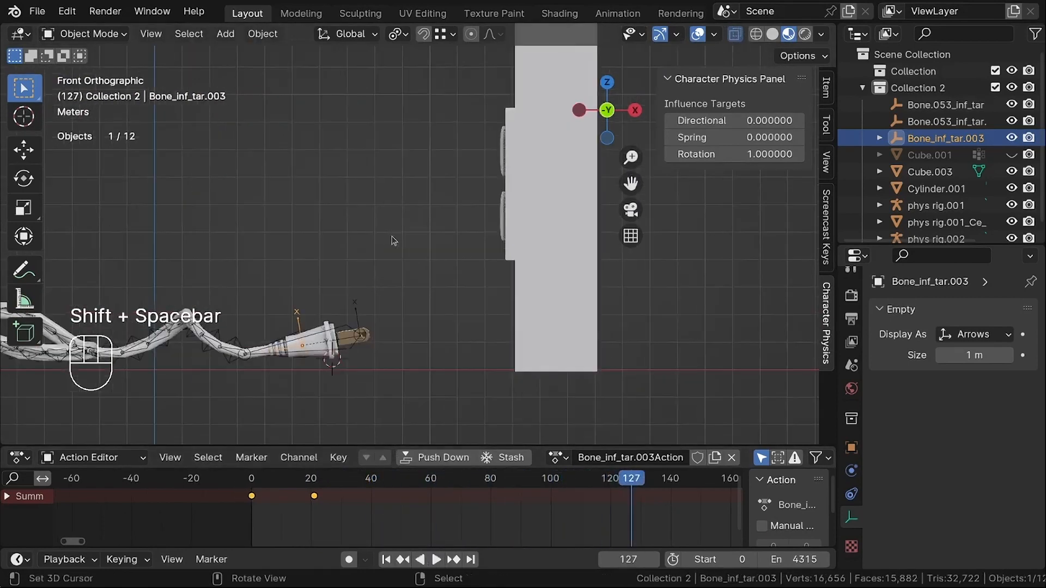
key(g)
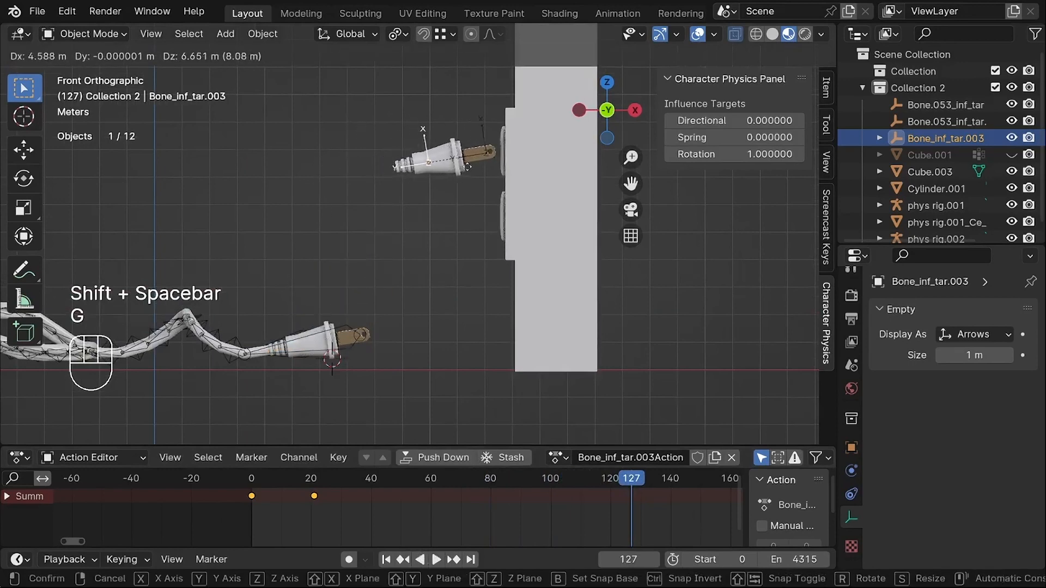
click(477, 159)
scroll(477, 154, up, 3)
scroll(479, 155, up, 2)
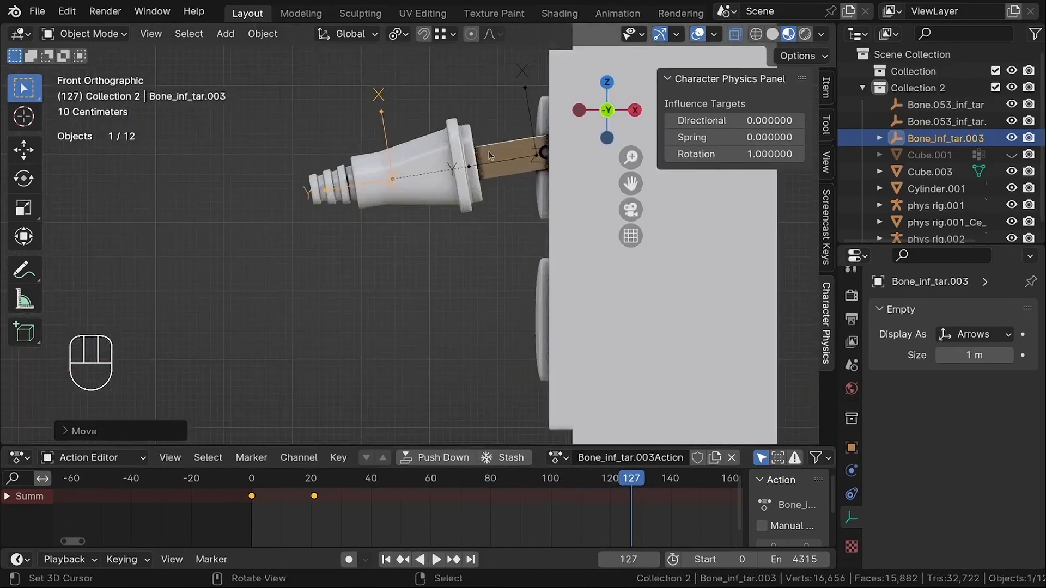
key(KP_7)
key(g)
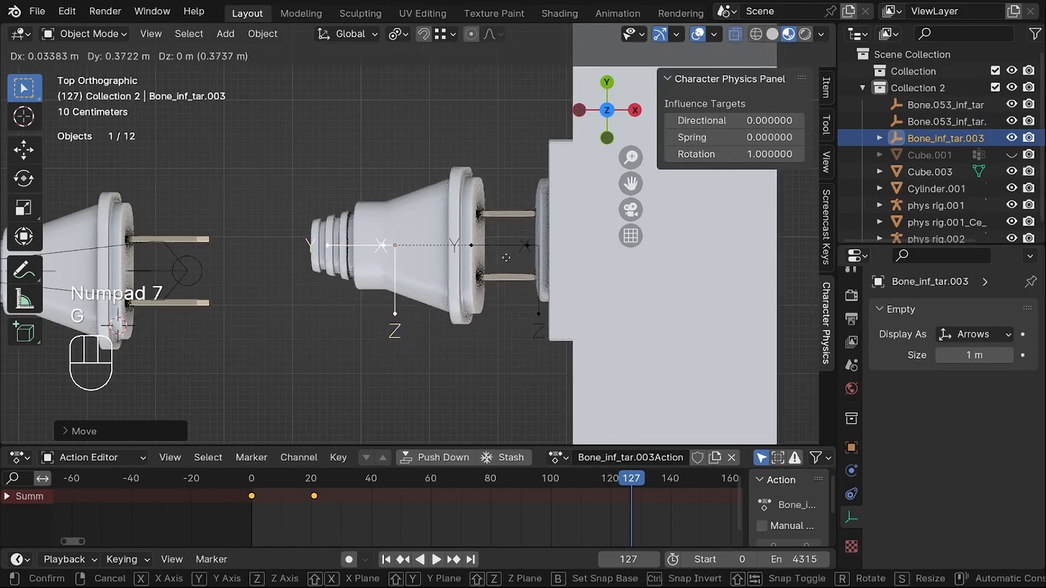
click(507, 254)
Rotate Bone_inf_tar.003 about 9 degrees in the front view to level the plug, and push its prongs fully into the upper socket.
key(KP_1)
scroll(509, 256, up, 2)
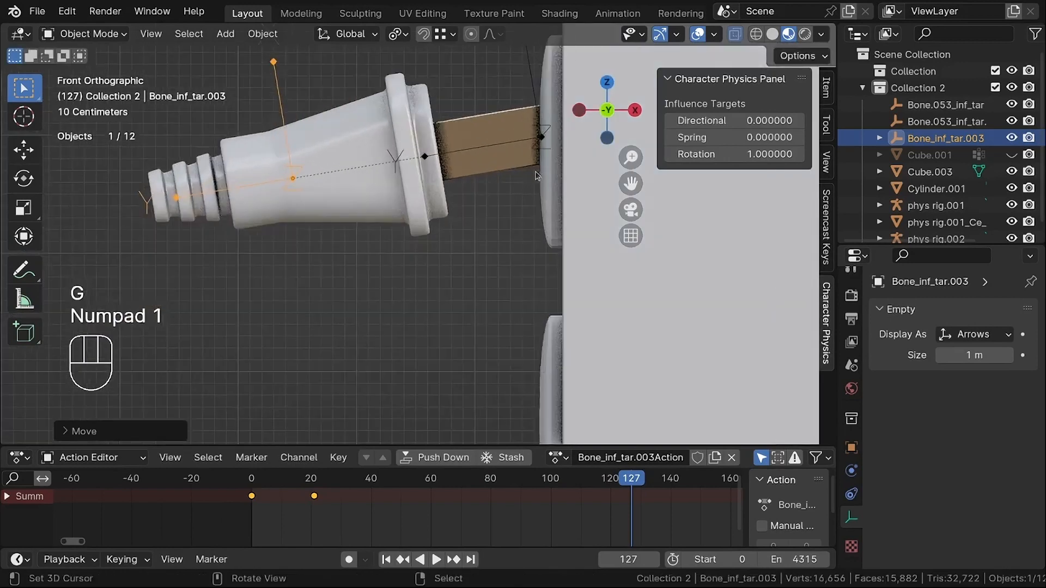
key(r)
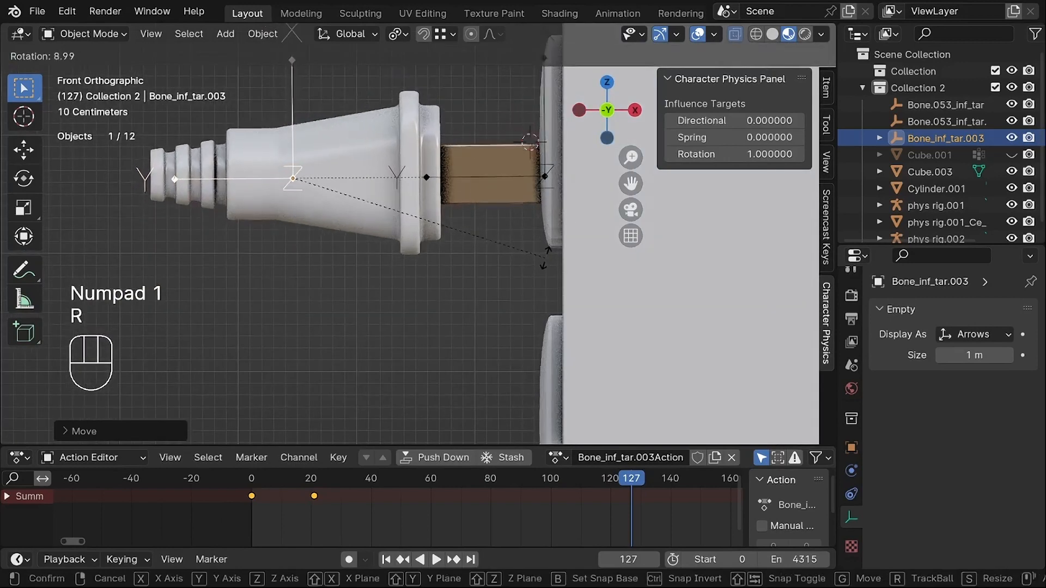
key(g)
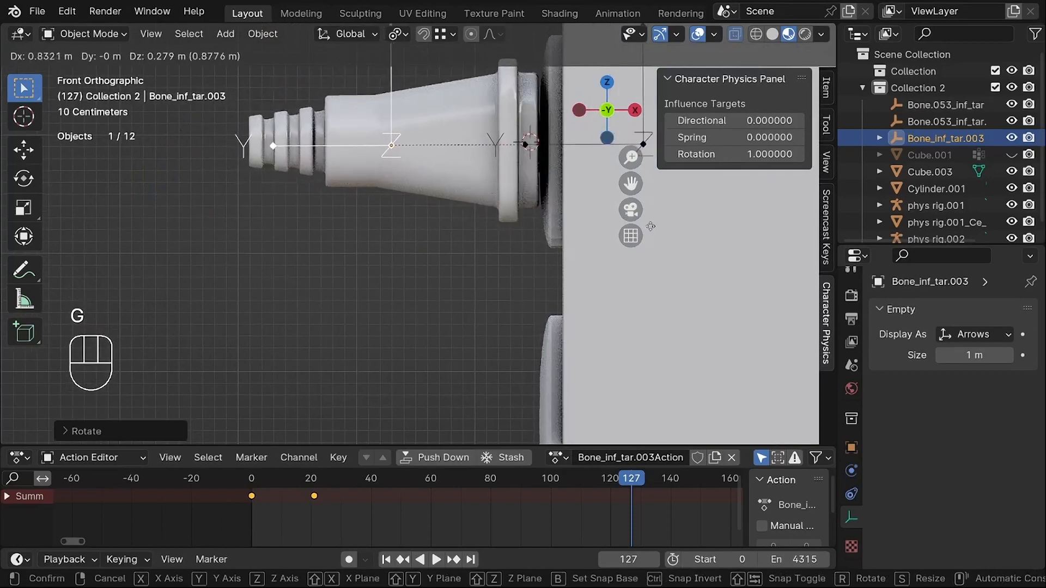
click(548, 214)
Insert Location and Rotation keyframes for the plugged-in pose of Bone_inf_tar.003 at frame 127.
middle_drag(547, 214, 510, 159)
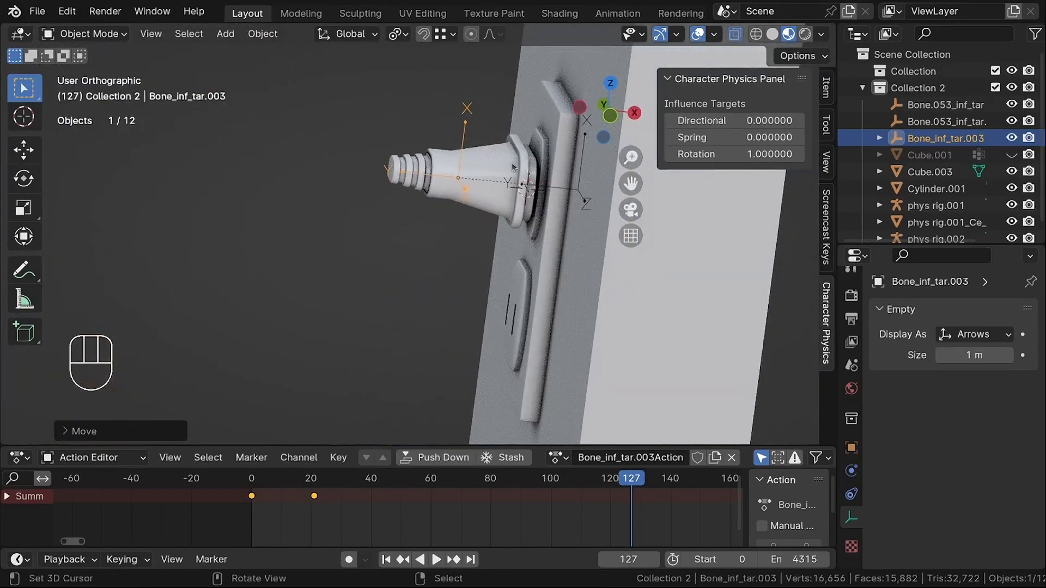
key(i)
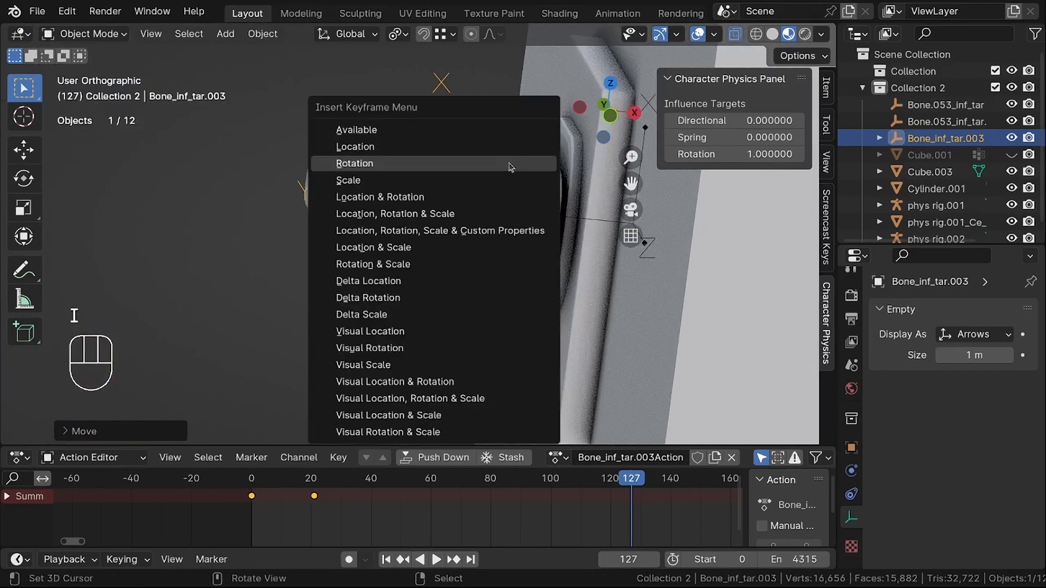
click(495, 149)
key(i)
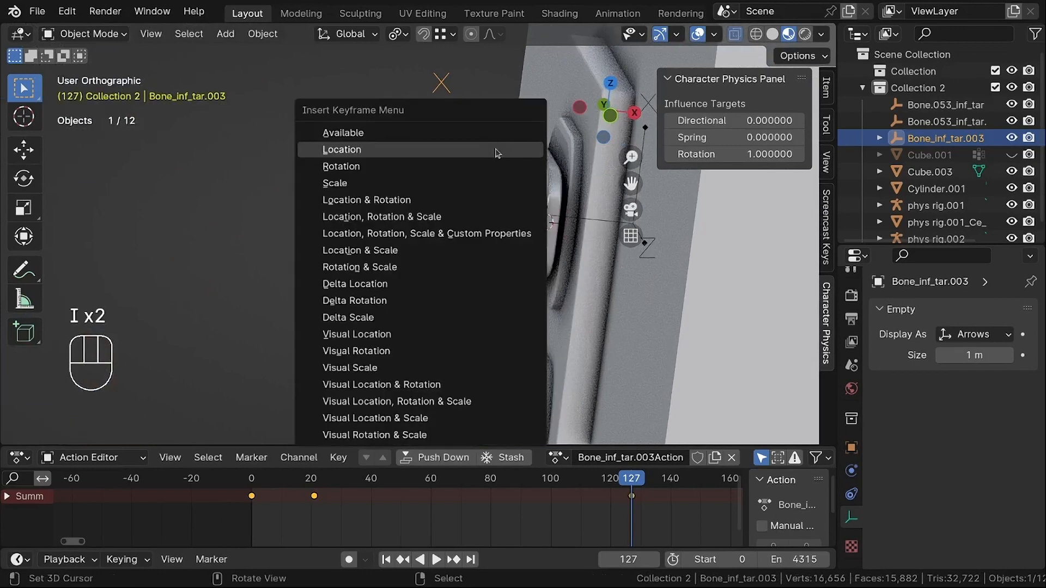
click(484, 167)
Duplicate the keyframe at frame 127 and snap the copy to the current frame at 106.
scroll(635, 507, up, 5)
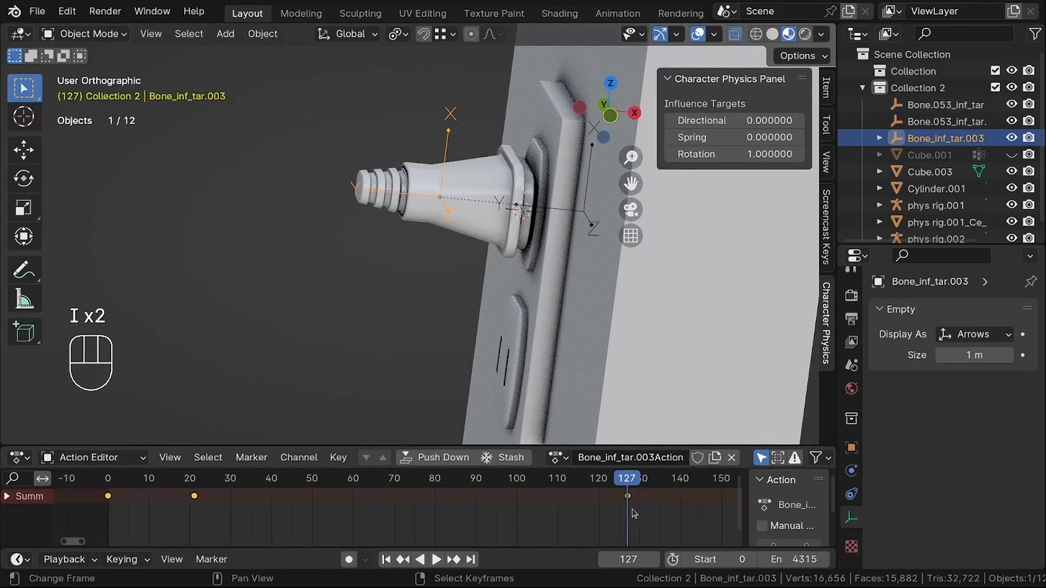
scroll(634, 507, up, 3)
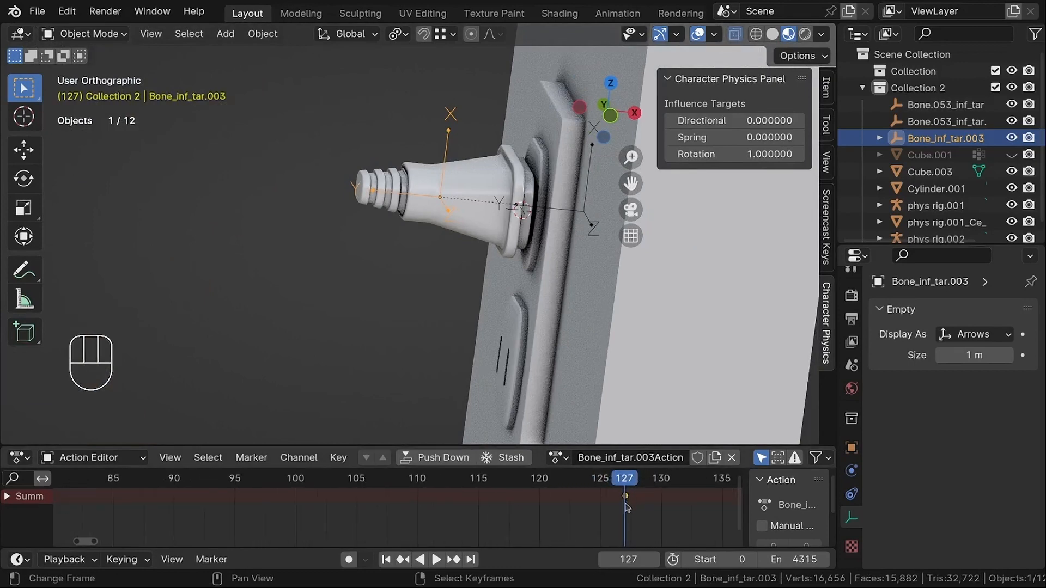
key(shift+d)
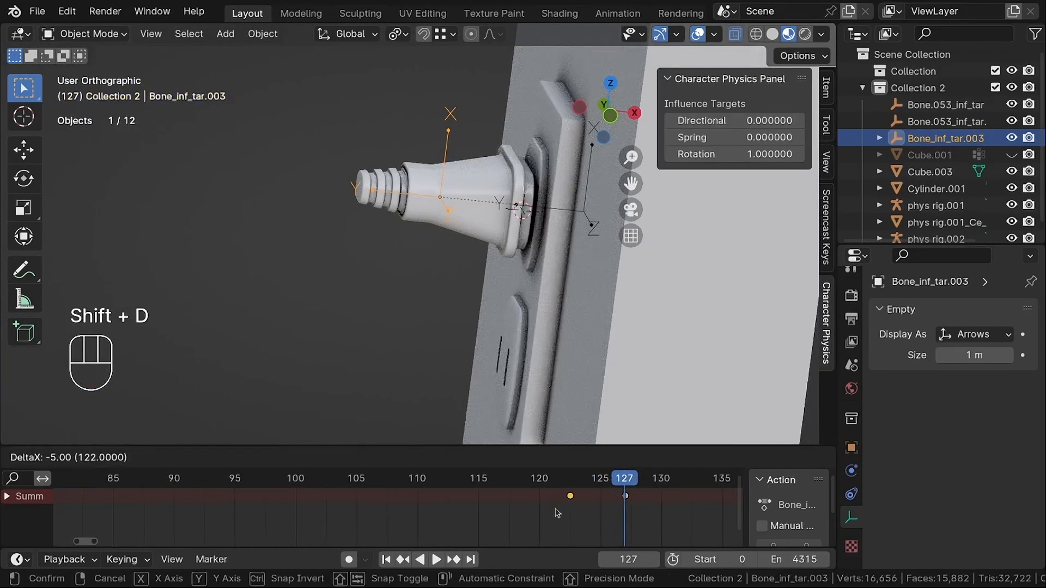
click(556, 513)
drag(621, 479, 377, 491)
key(g)
click(348, 512)
scroll(382, 499, up, 3)
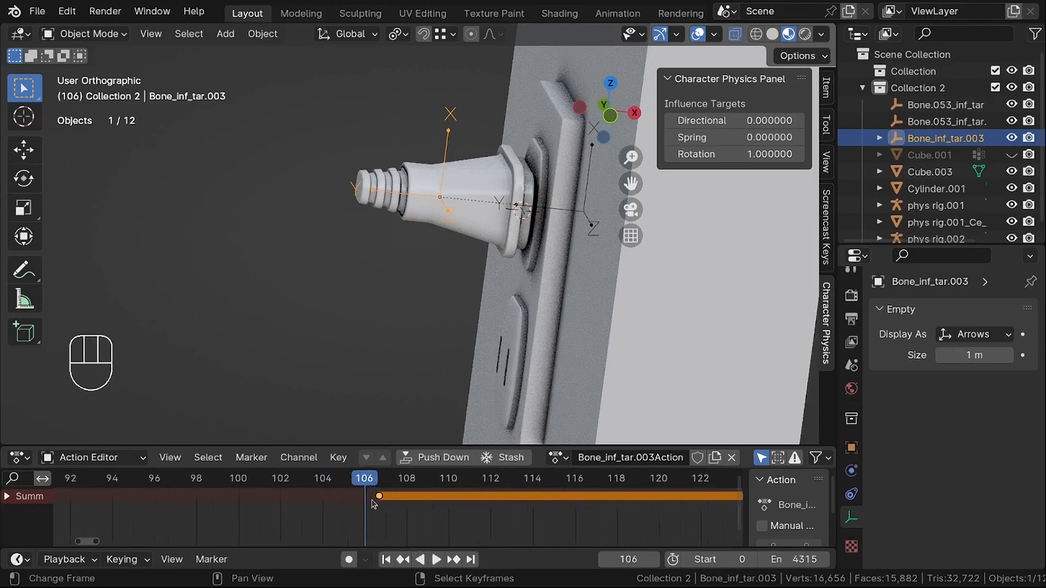
key(shift+s)
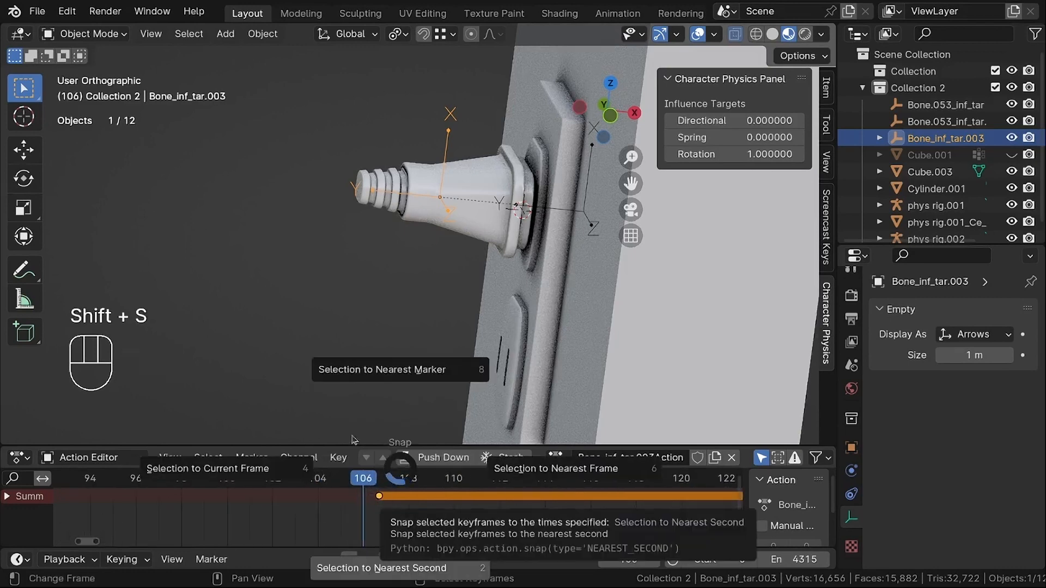
click(251, 483)
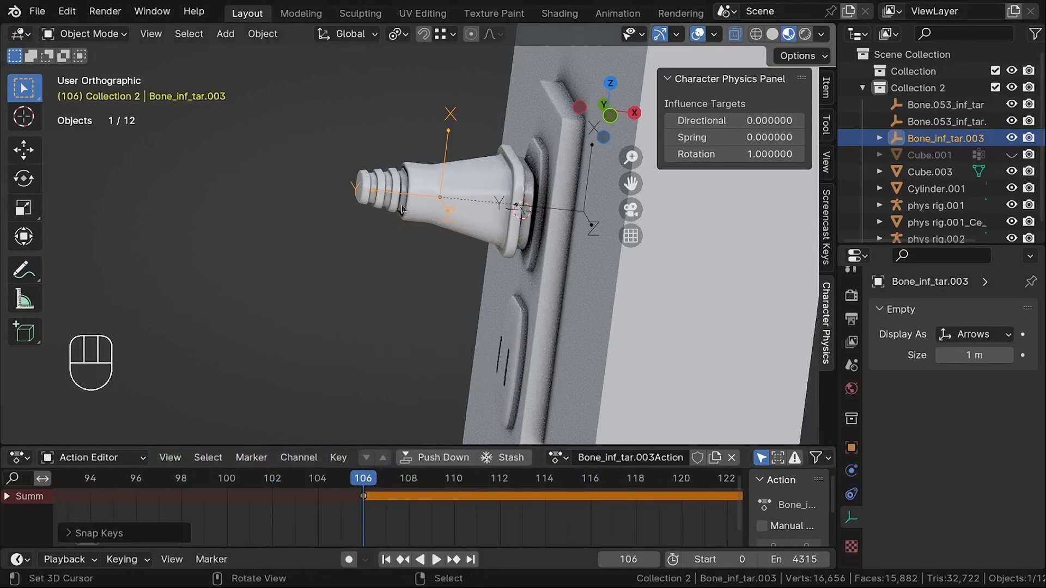
Pull Bone_inf_tar.003 back about 1.8 m along X, clear of the socket, and insert a Location keyframe at frame 106.
middle_drag(401, 210, 441, 186)
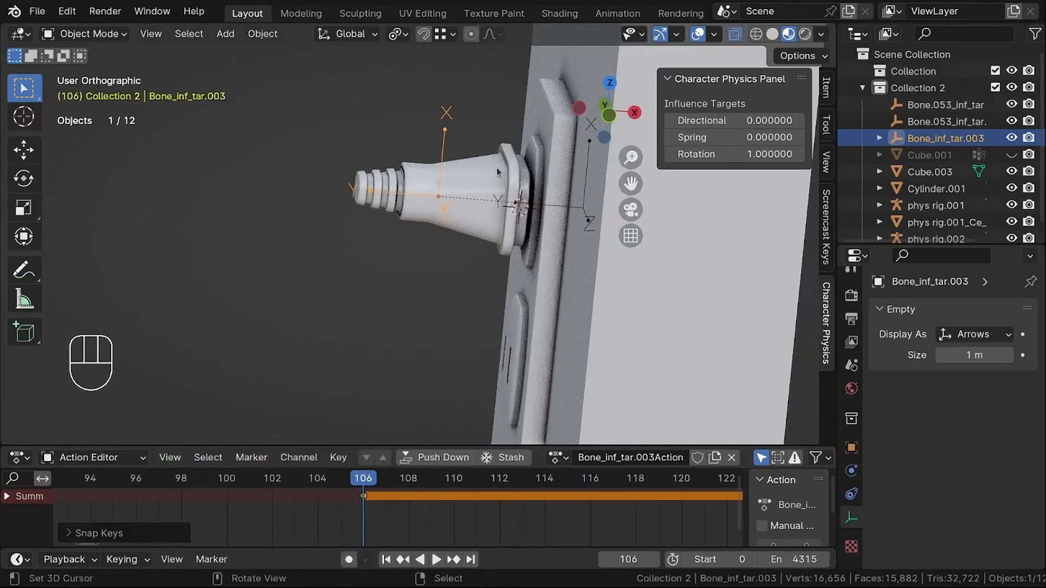
key(g)
key(x)
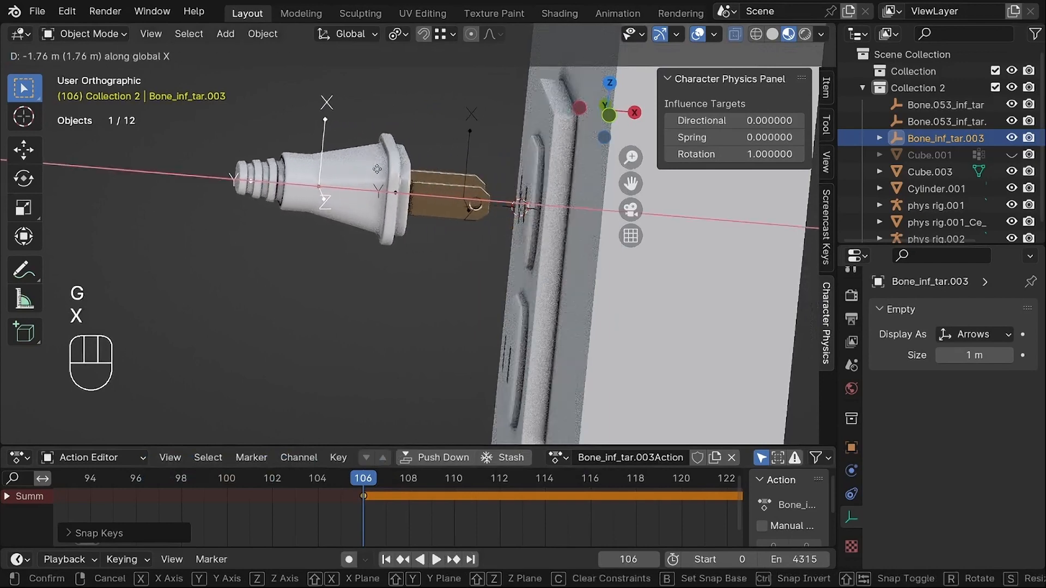
click(430, 171)
key(i)
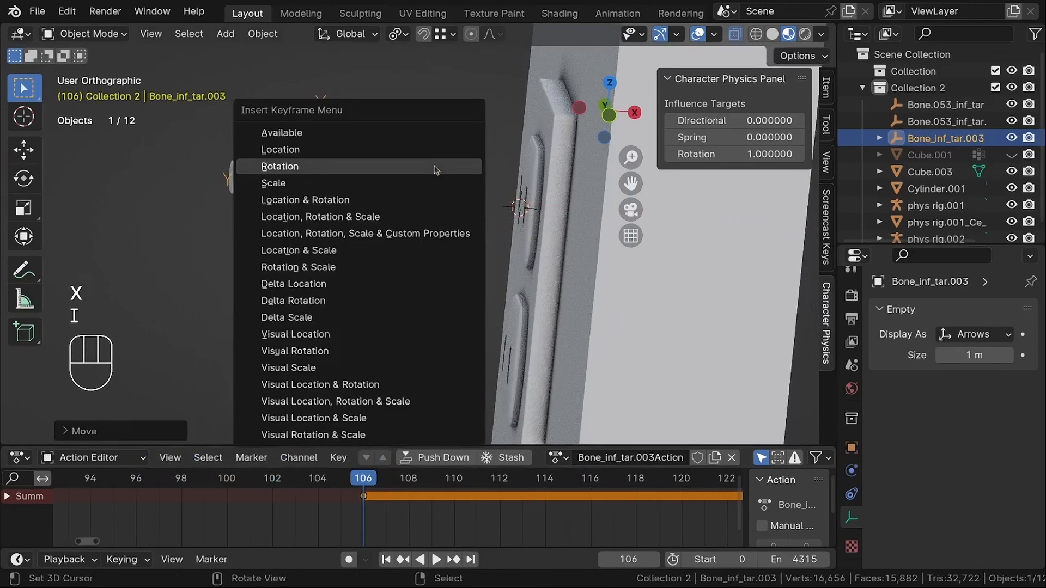
click(433, 149)
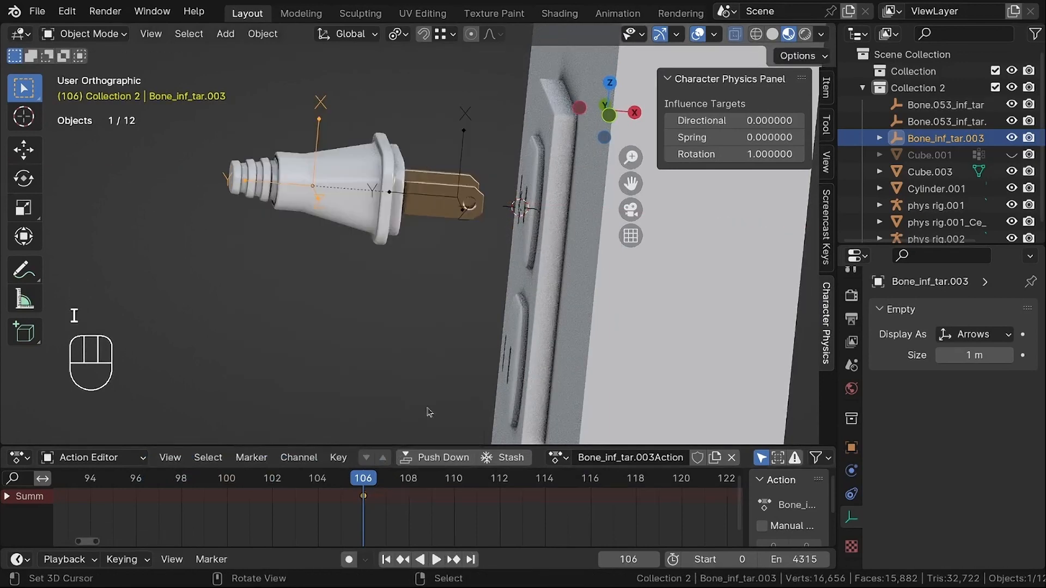
Scrub between frames 99 and 116 to review how the plug enters the wall socket.
scroll(338, 412, down, 5)
scroll(376, 433, up, 2)
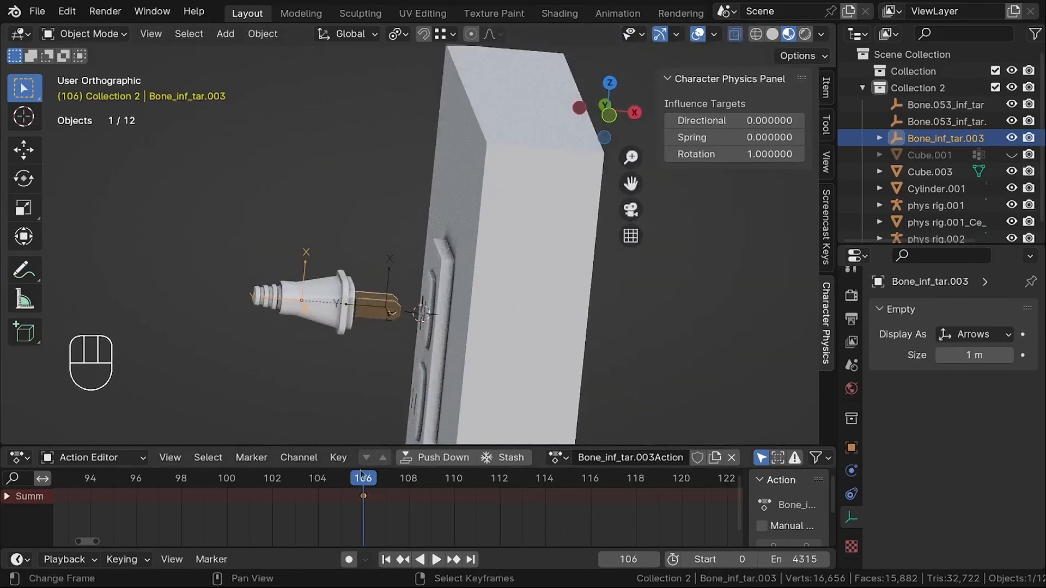
key(space)
drag(479, 480, 204, 469)
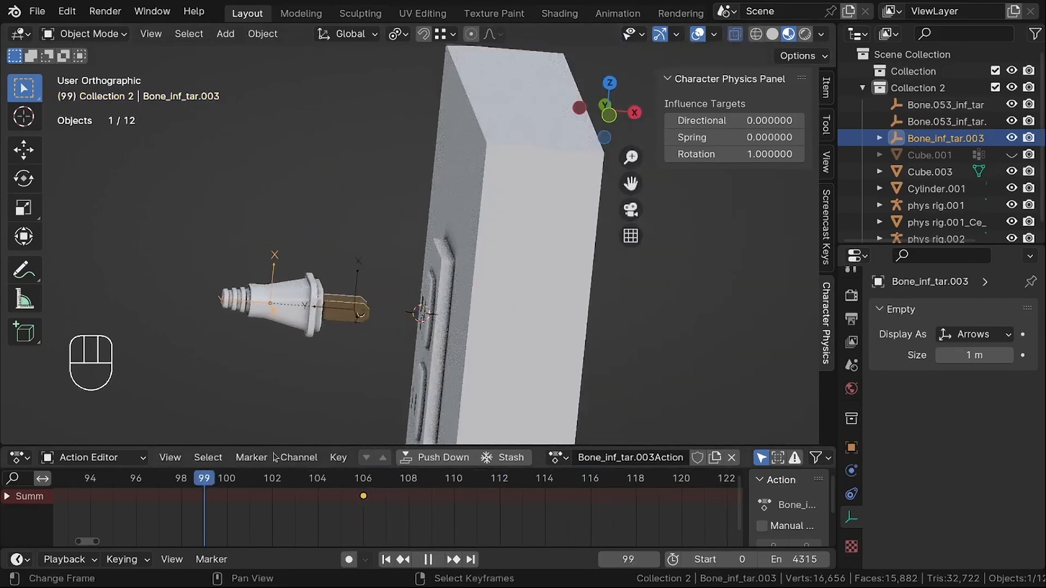
drag(274, 454, 593, 444)
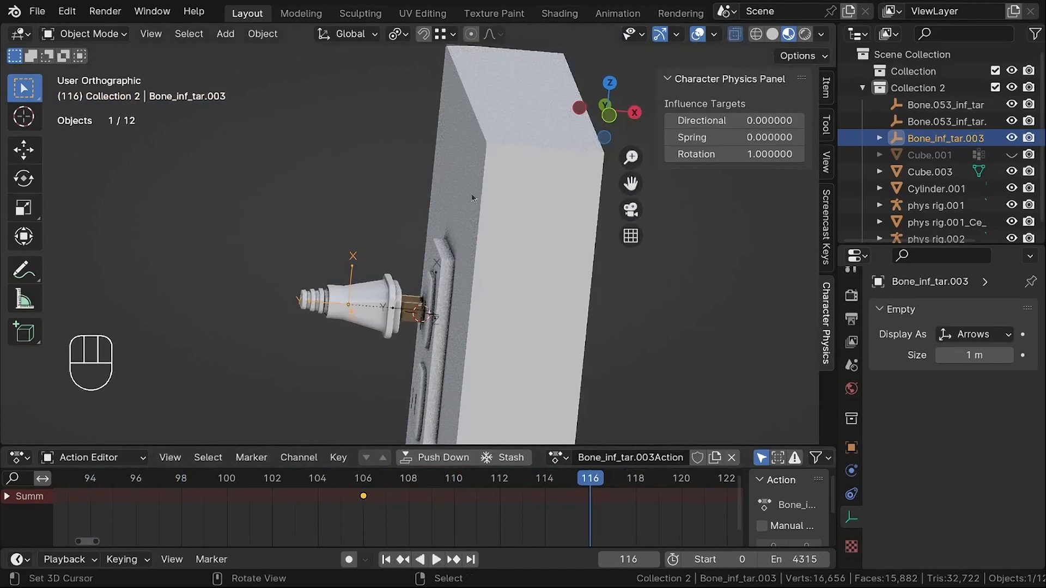
scroll(472, 198, down, 6)
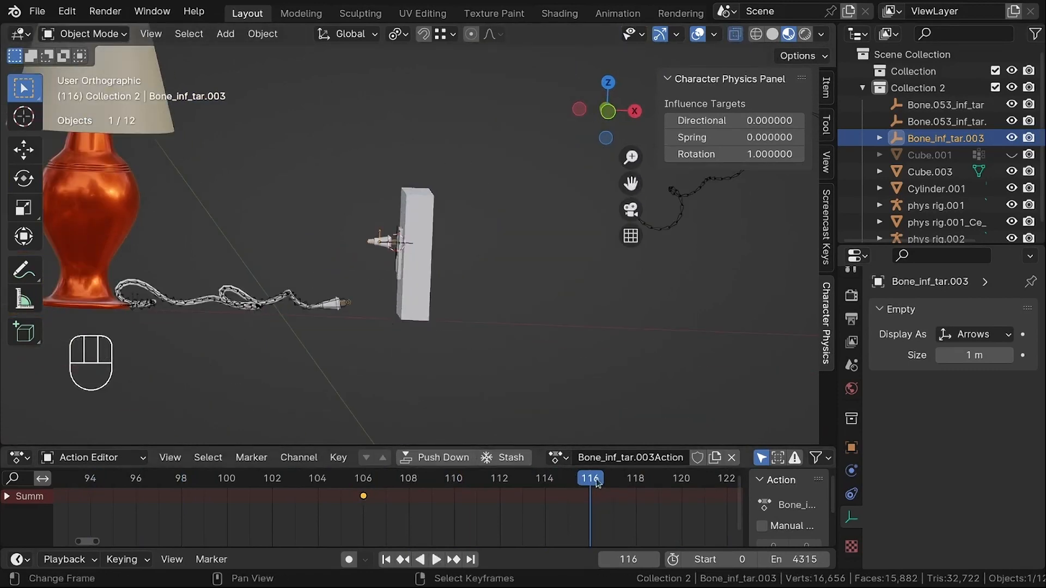
At frame 72, move Bone_inf_tar.003 freely in front view, higher and farther away from the wall socket.
key(ctrl+shift+space)
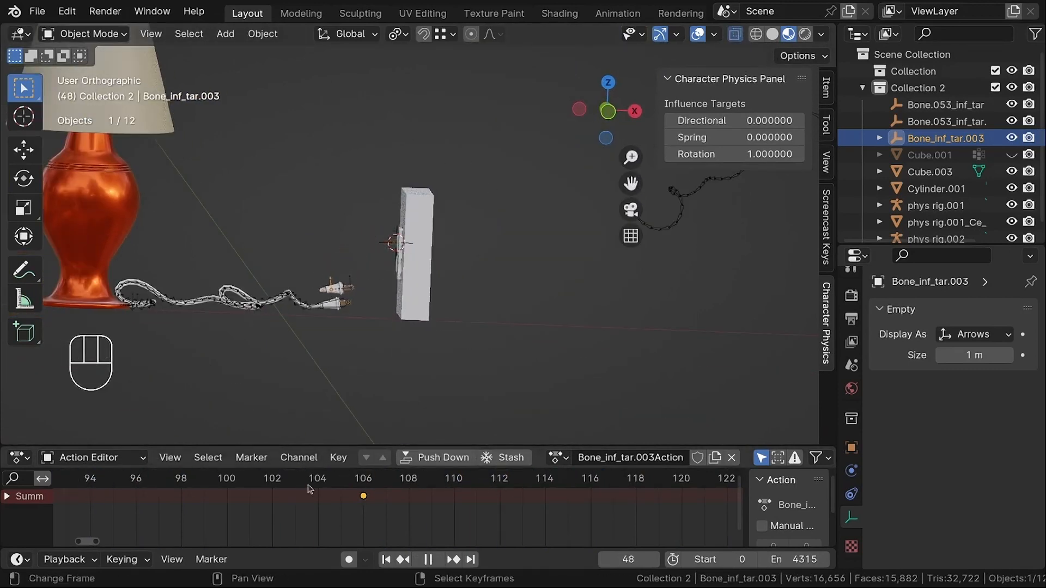
drag(658, 493, 385, 445)
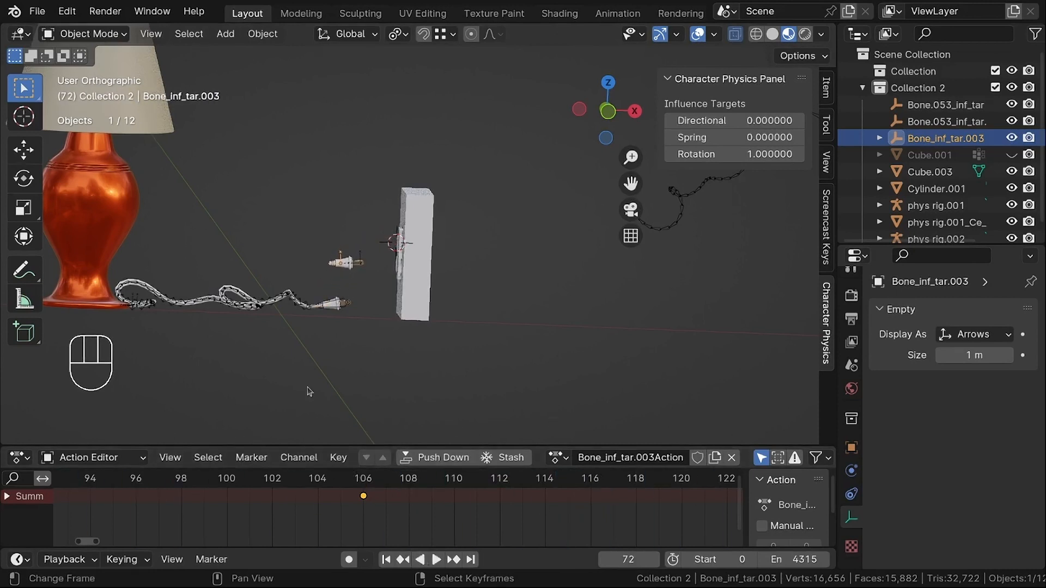
scroll(328, 258, up, 2)
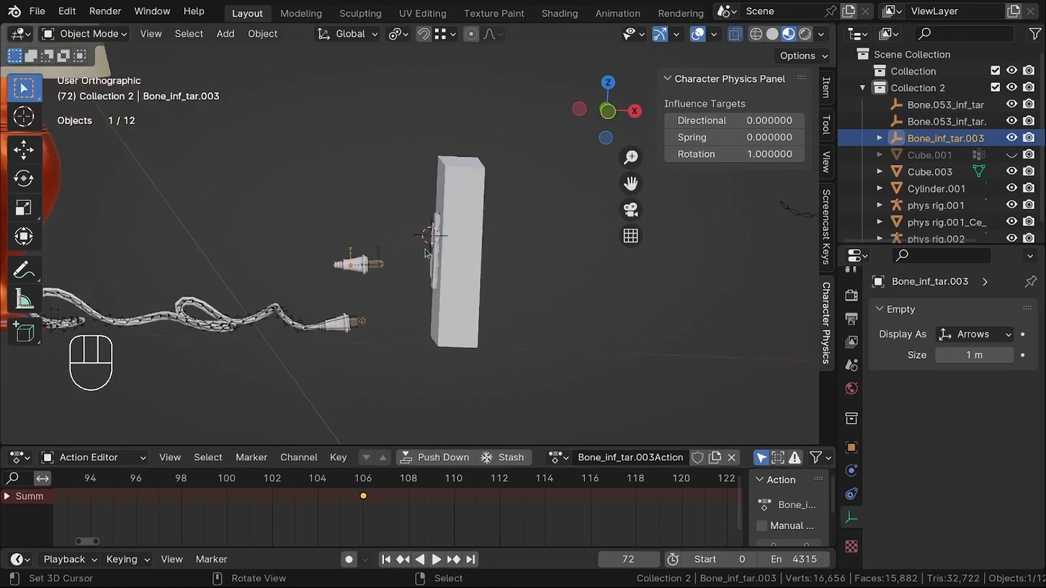
middle_drag(426, 253, 501, 216)
scroll(429, 244, up, 1)
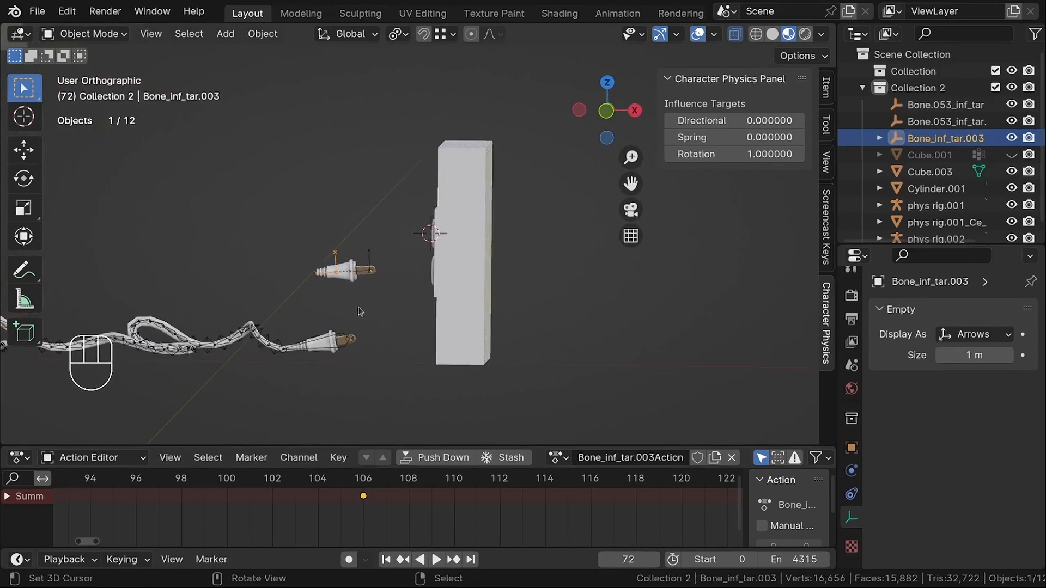
key(KP_1)
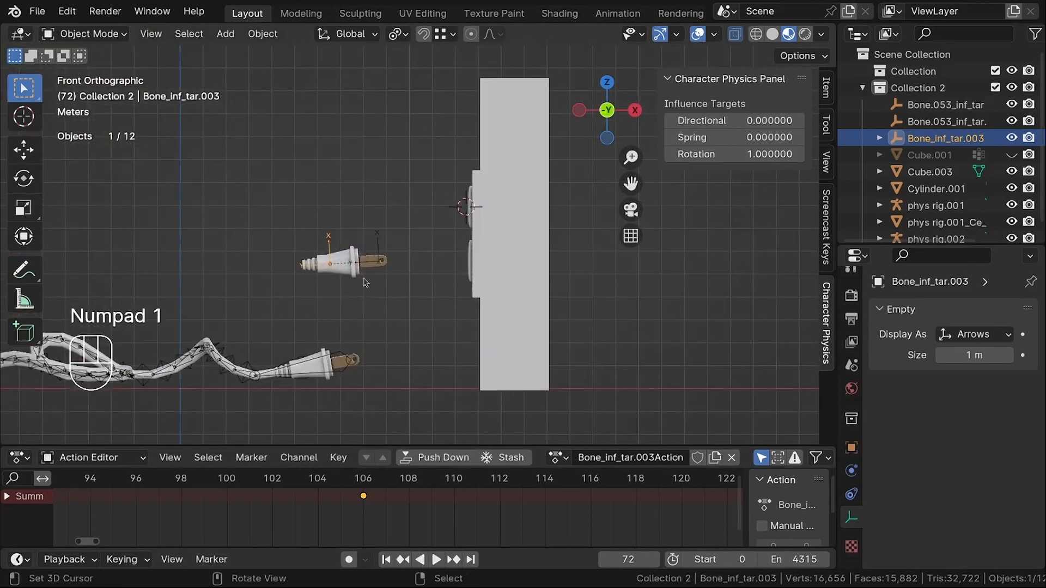
shift+middle_drag(385, 318, 434, 300)
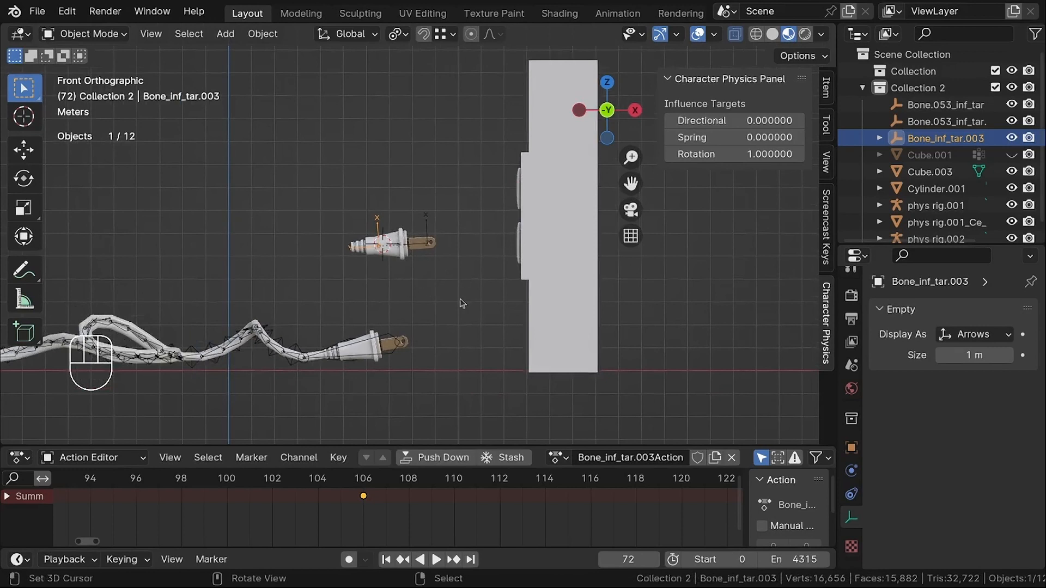
key(g)
click(330, 196)
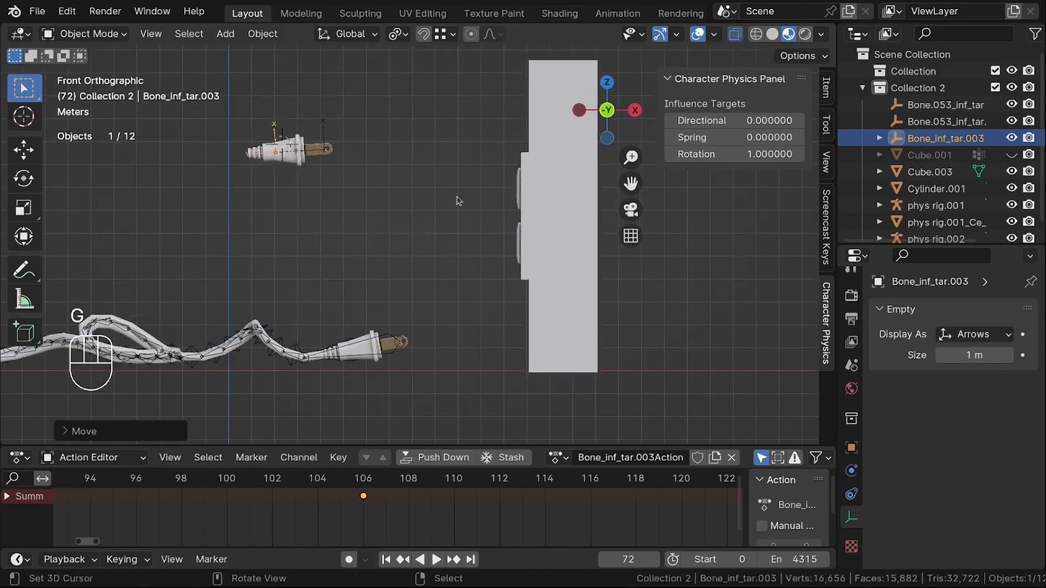
Rotate Bone_inf_tar.003 with trackball rotation so the plug's prongs point upward.
key(r)
key(r)
key(r)
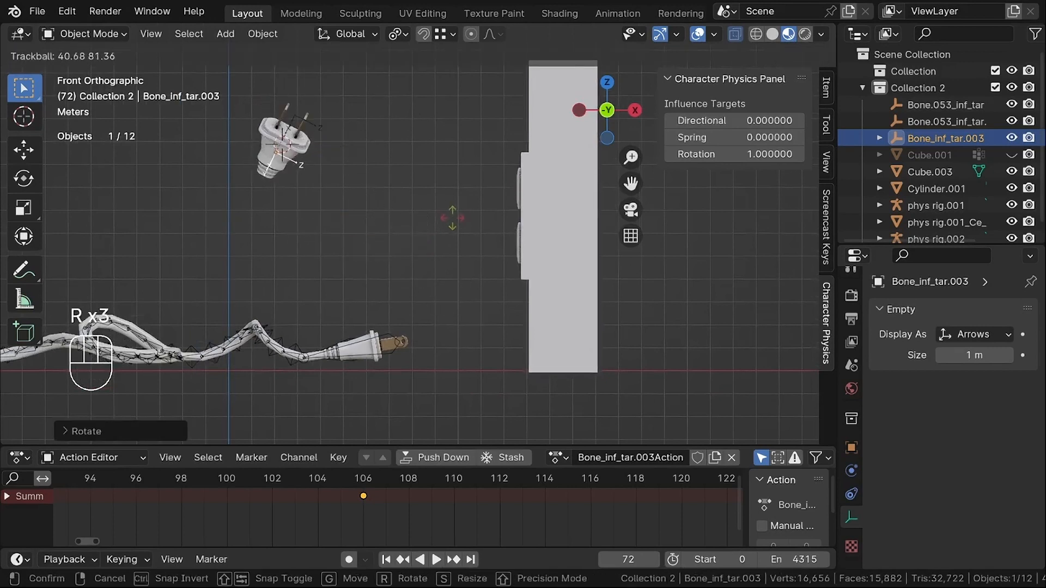
click(431, 209)
Insert Location and Rotation keyframes for Bone_inf_tar.003 at frame 72.
key(i)
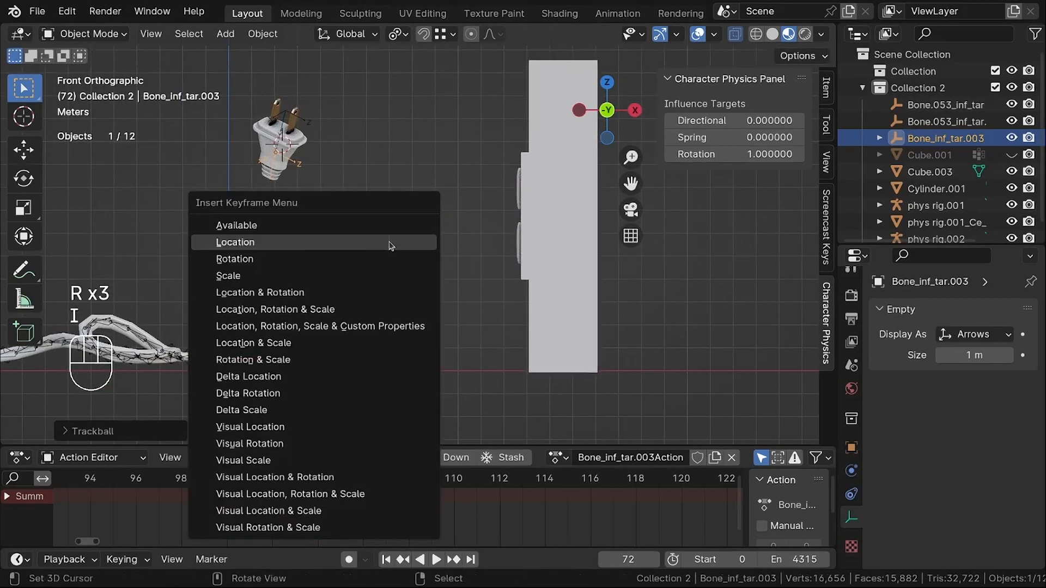
click(390, 245)
key(i)
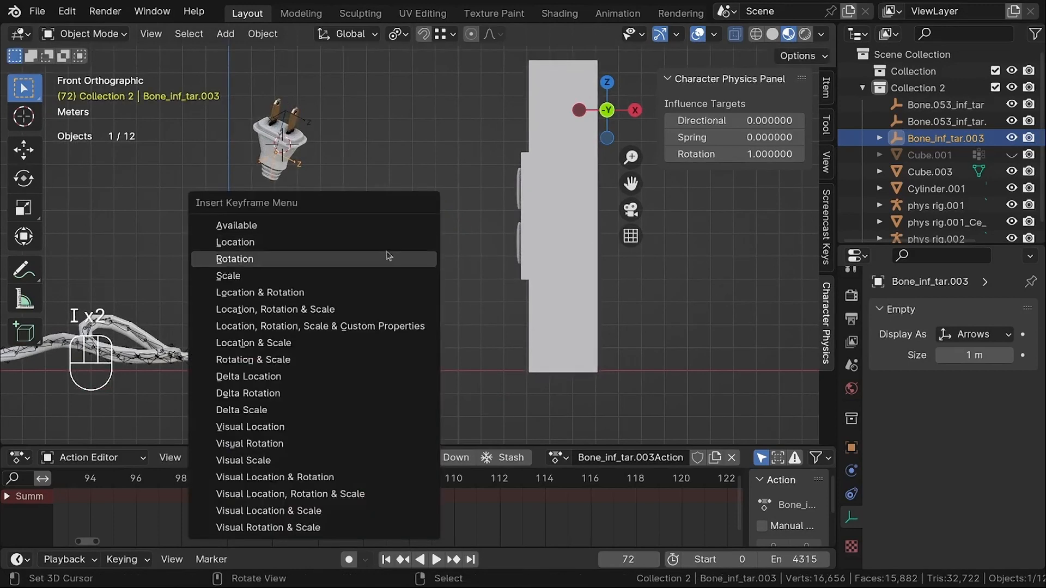
click(388, 258)
scroll(392, 512, down, 5)
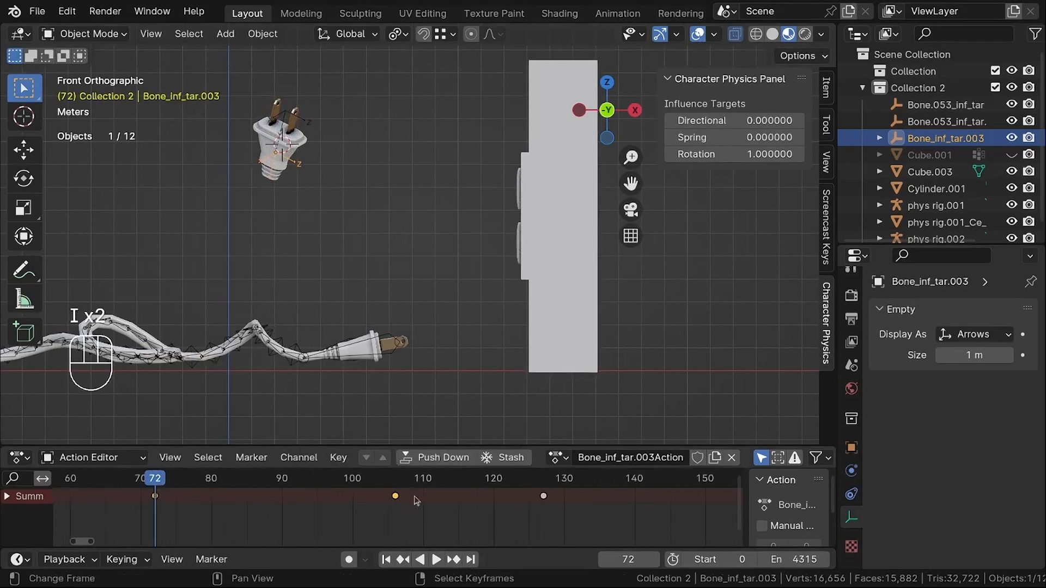
Play the animation and examine how the plug proxy travels from the floor into the wall socket.
key(shift+space)
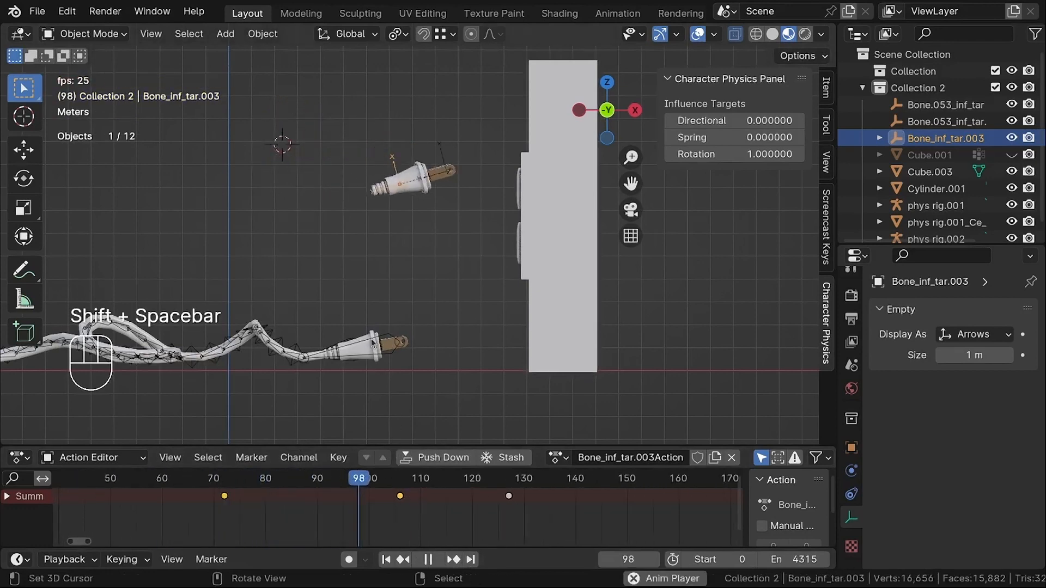
key(shift+Left)
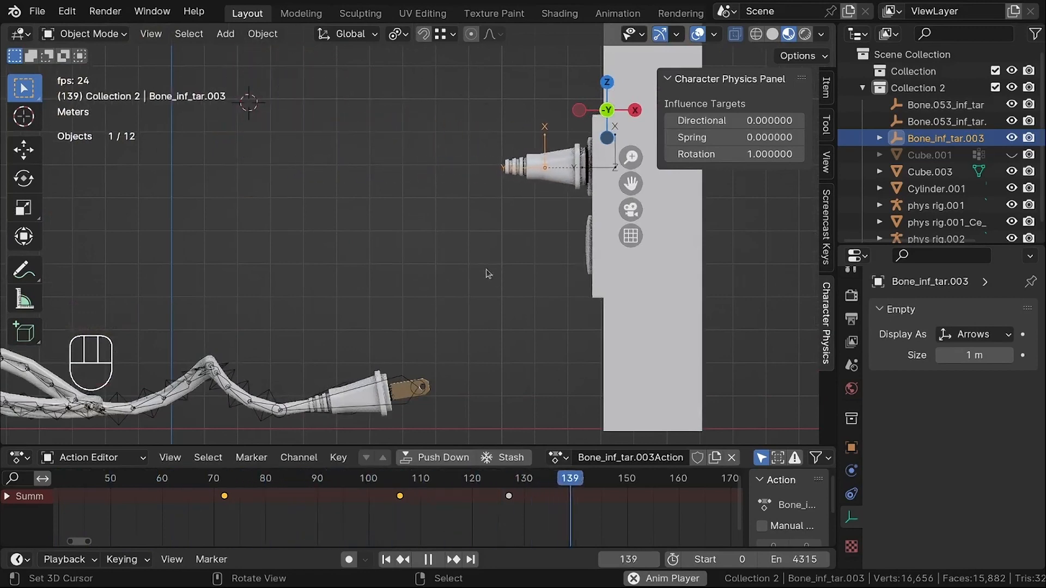
scroll(398, 199, down, 4)
middle_drag(421, 221, 427, 225)
key(shift+space)
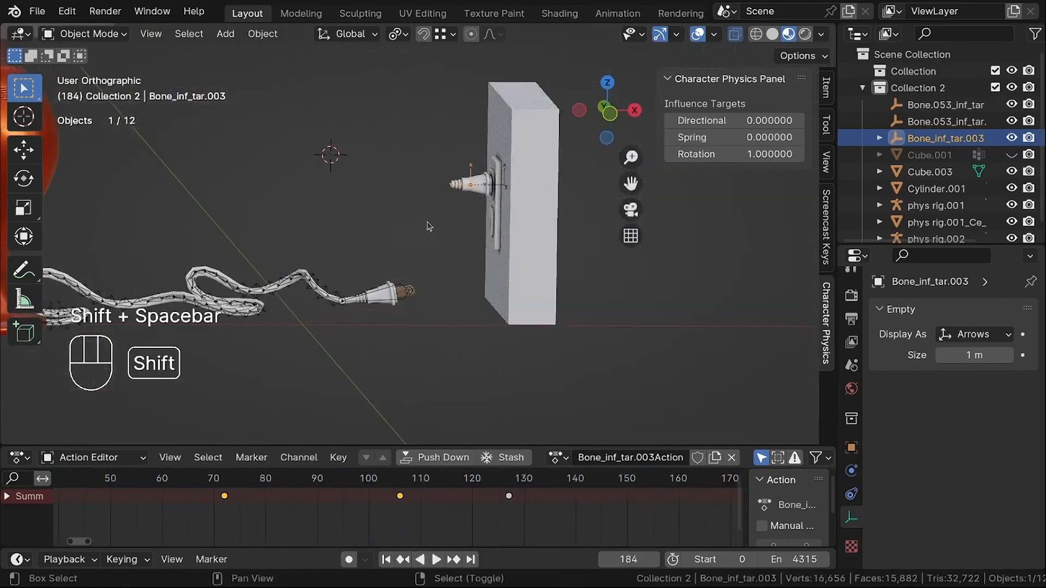
scroll(422, 218, down, 3)
scroll(433, 218, up, 3)
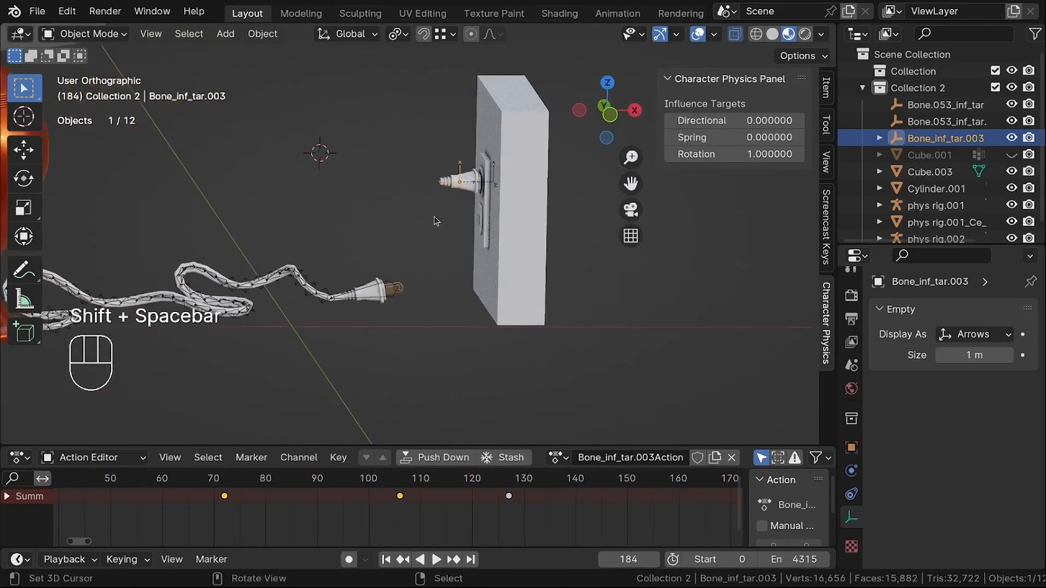
scroll(430, 222, up, 2)
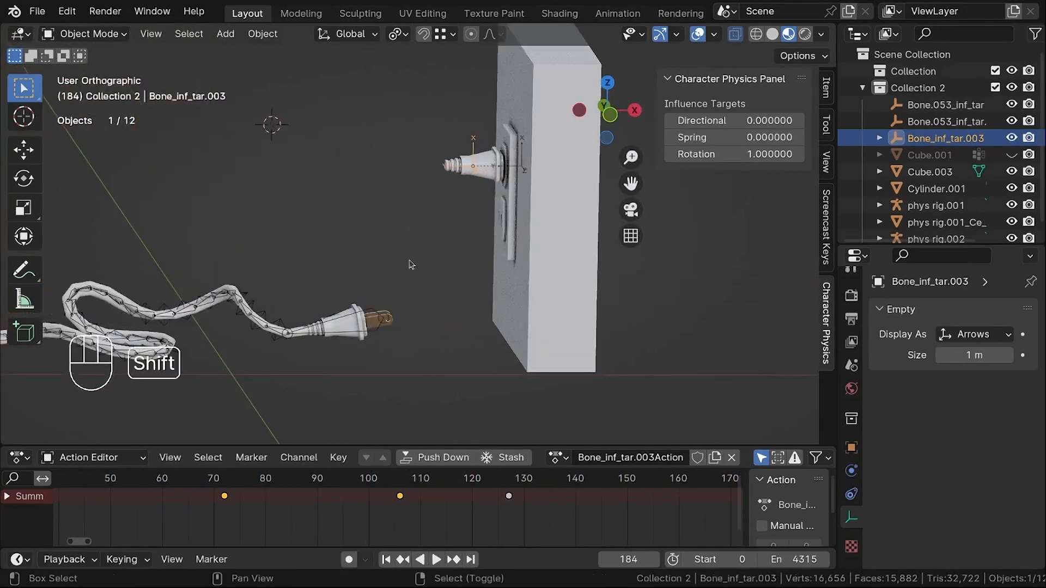
Return to frame 0 and save the file.
key(shift+Left)
scroll(444, 267, down, 3)
key(ctrl+s)
shift+middle_drag(439, 241, 521, 235)
middle_drag(518, 301, 508, 314)
scroll(440, 275, up, 6)
click(438, 274)
key(g)
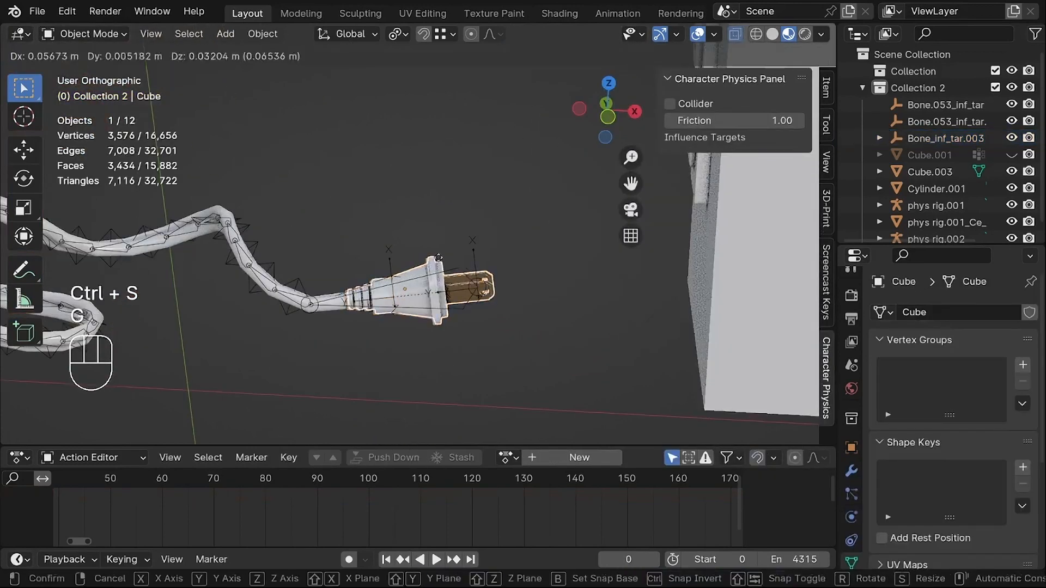
right_click(406, 268)
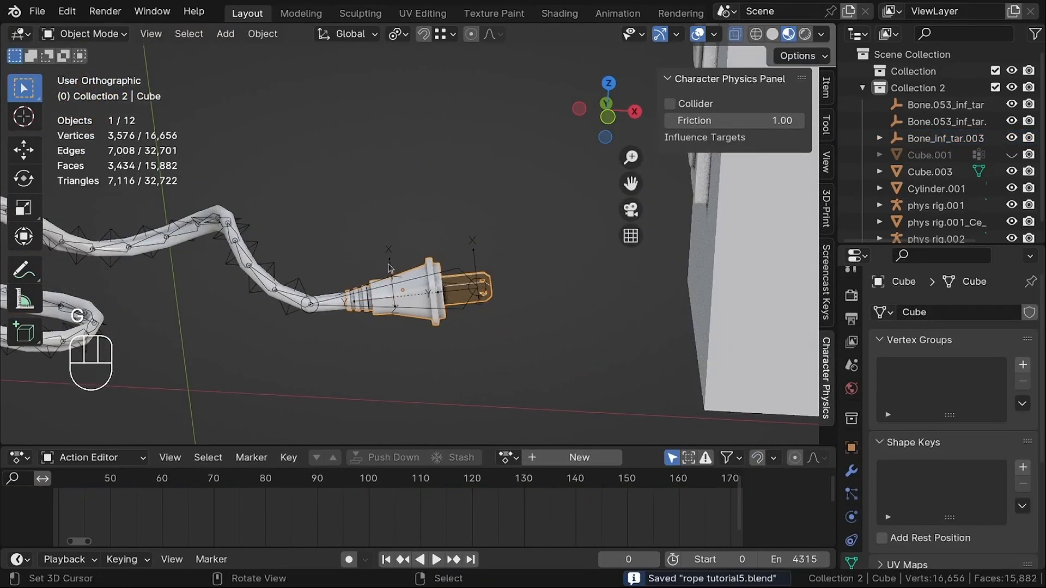
click(389, 267)
key(g)
right_click(402, 191)
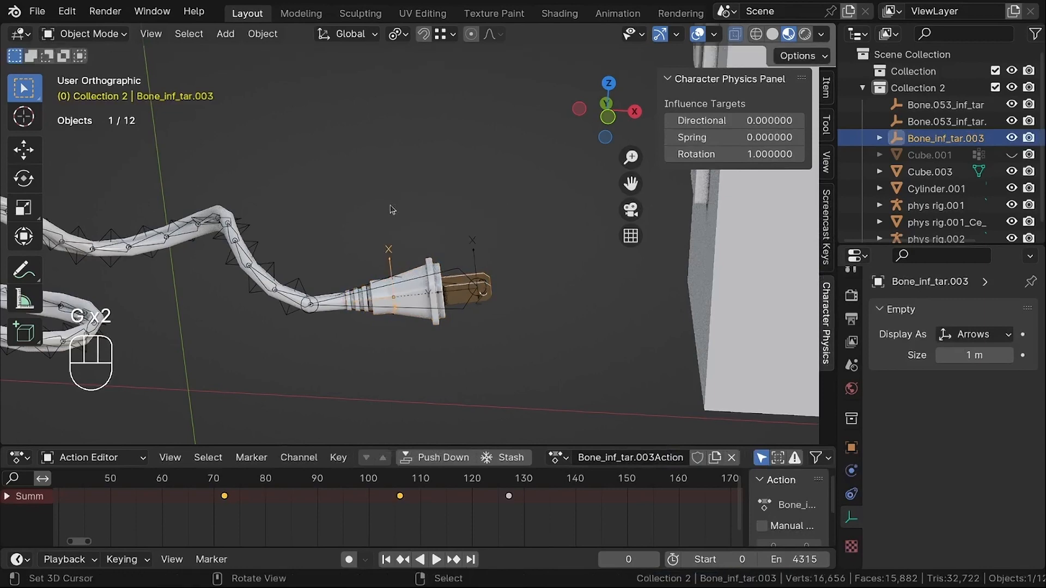
scroll(383, 267, up, 4)
click(438, 261)
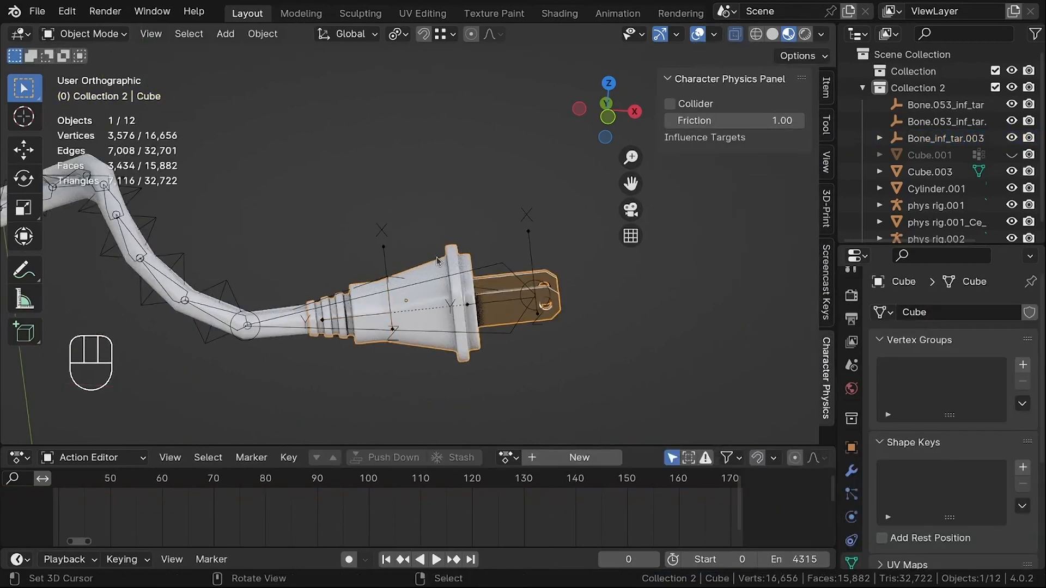
key(g)
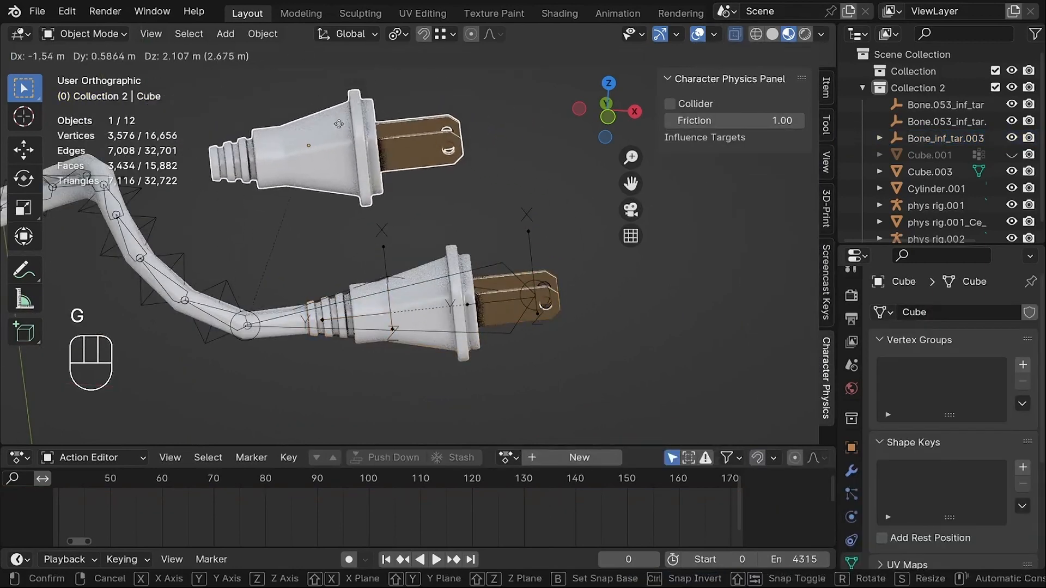
right_click(450, 275)
Delete the proxy plug Cube.004 that overlaps the plug at the cord's end.
key(shift+d)
key(g)
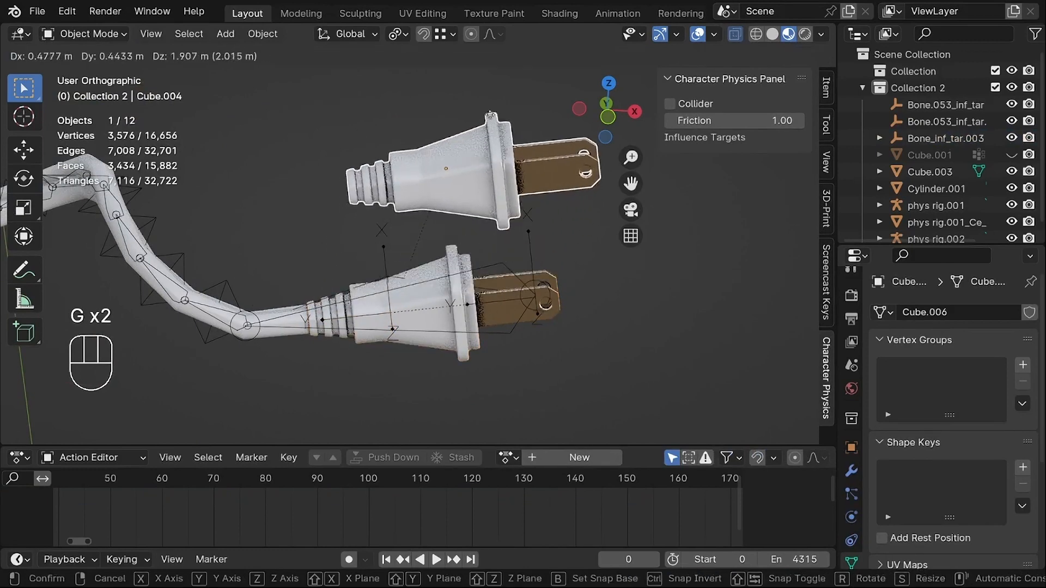
right_click(485, 106)
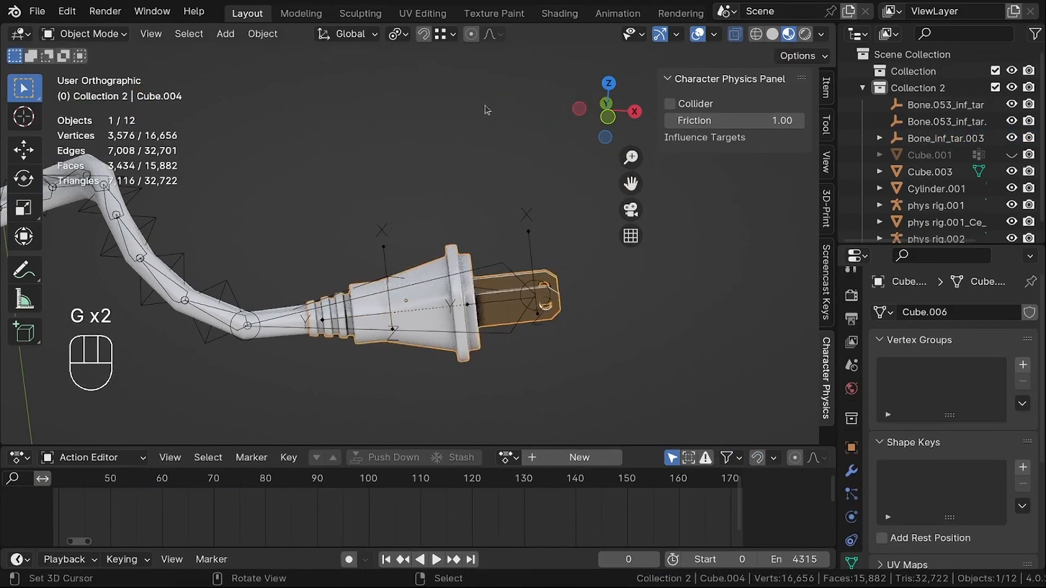
key(x)
click(485, 106)
click(501, 267)
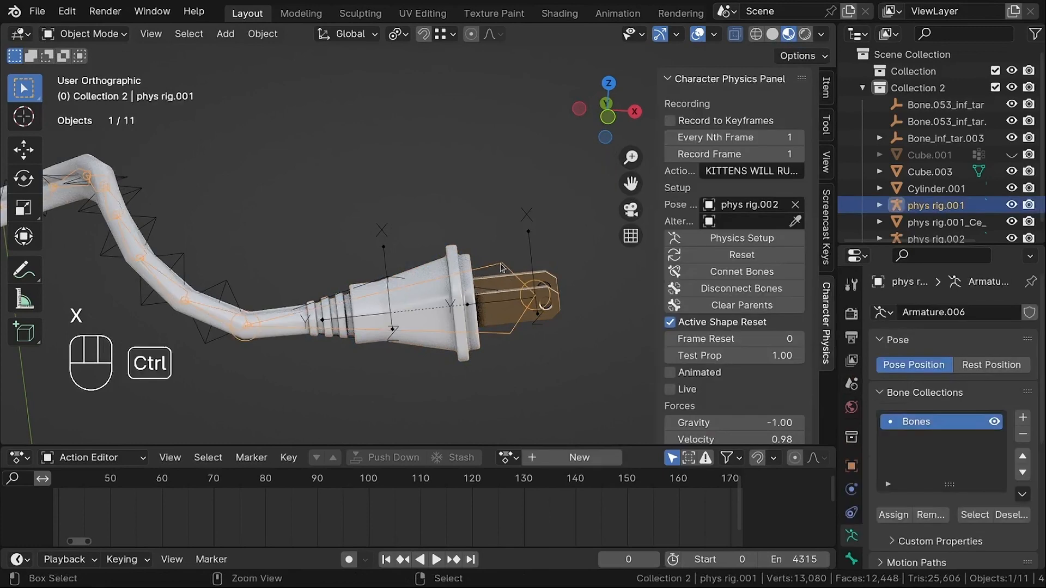
key(ctrl+Tab)
key(g)
key(ctrl+Tab)
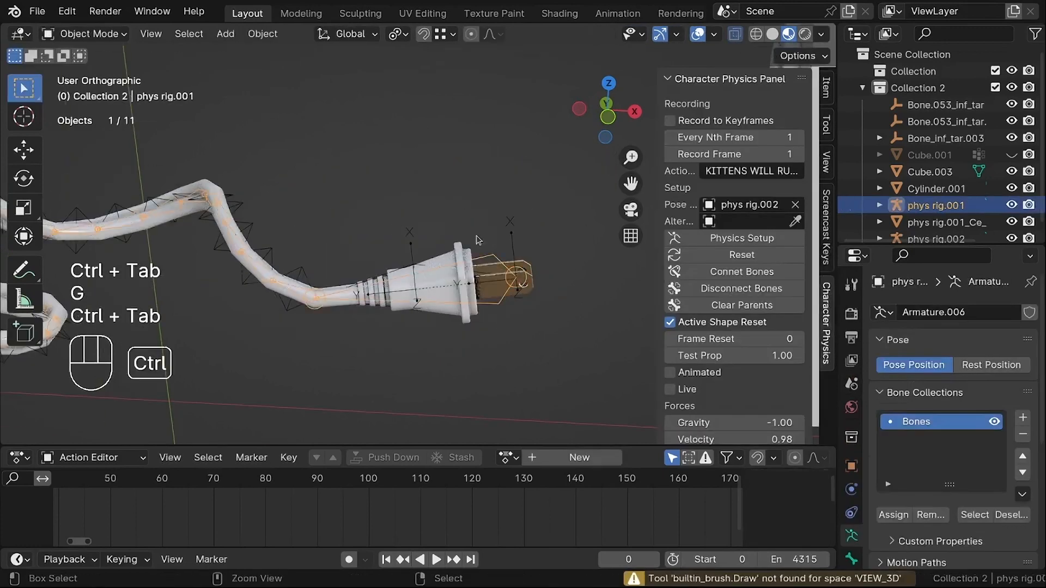
scroll(479, 234, down, 6)
middle_drag(499, 205, 491, 145)
scroll(365, 189, up, 3)
scroll(363, 190, up, 2)
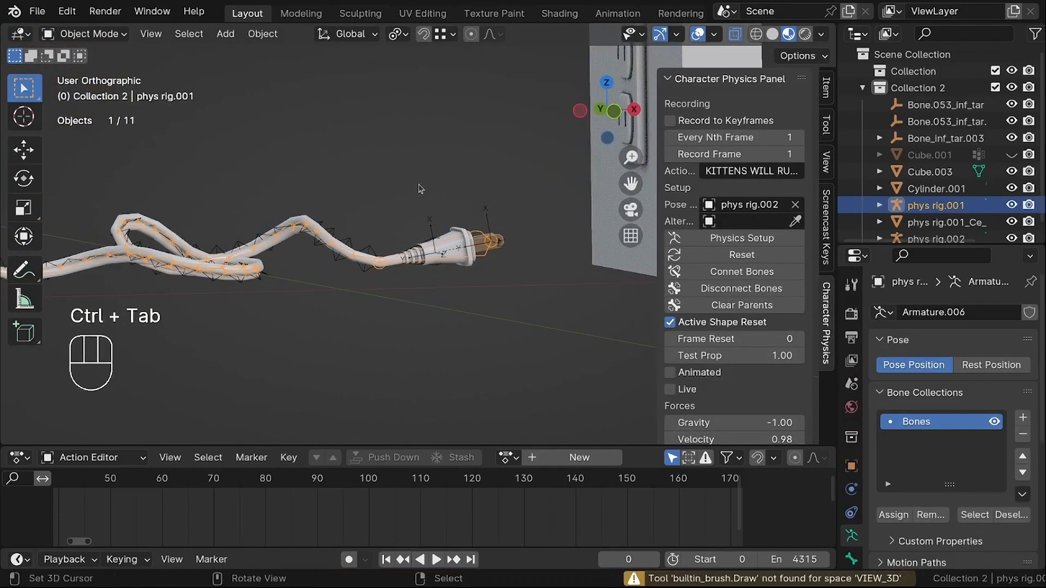
Select only the cord armature phys rig.001 and enable its Animated physics option.
scroll(391, 260, up, 4)
key(a)
key(a)
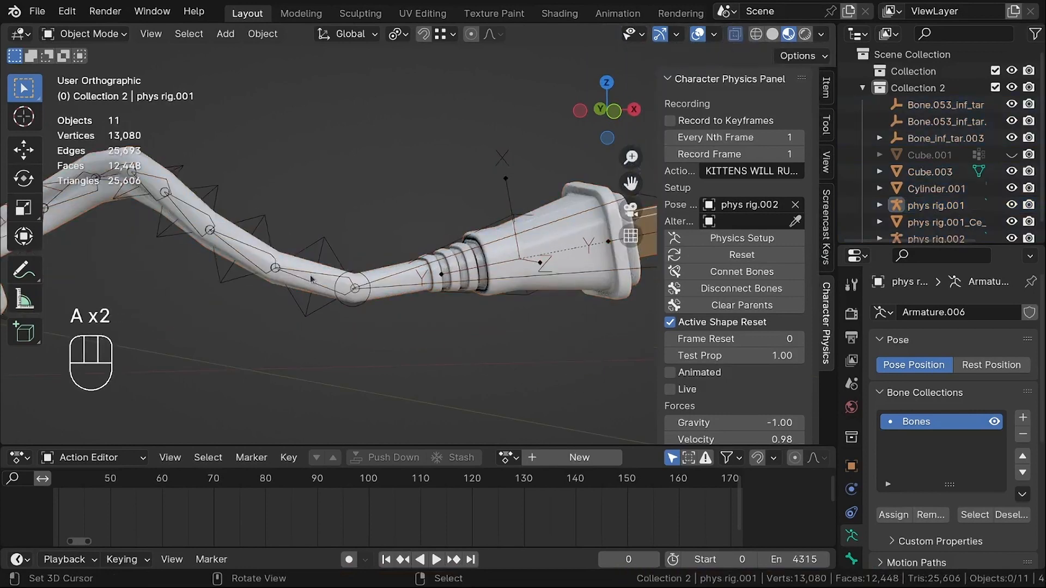
click(312, 279)
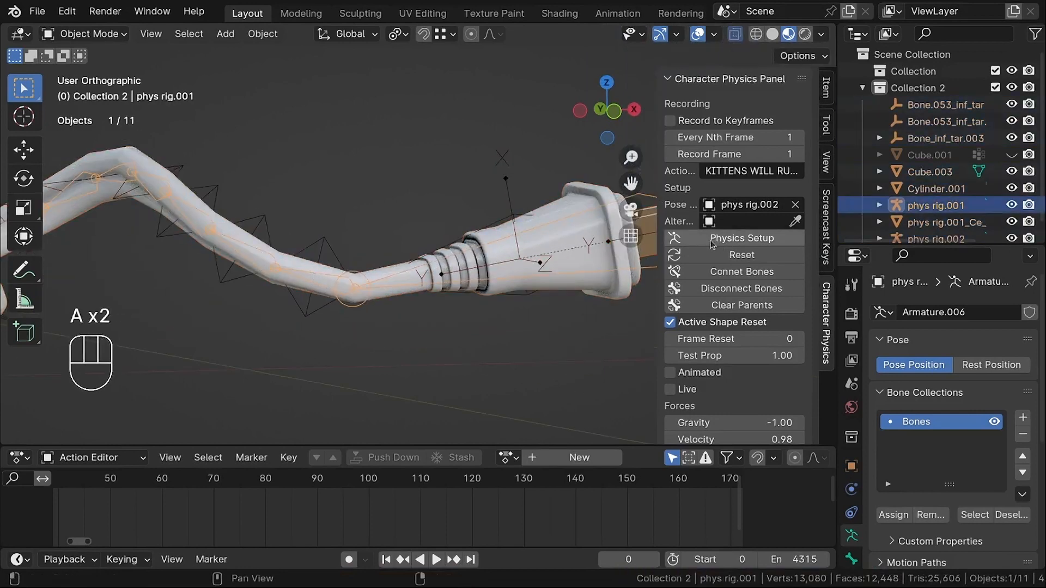
scroll(712, 250, down, 4)
click(671, 268)
Return to frame 0, unhide the floor Cube.001 and deselect everything.
scroll(336, 190, down, 3)
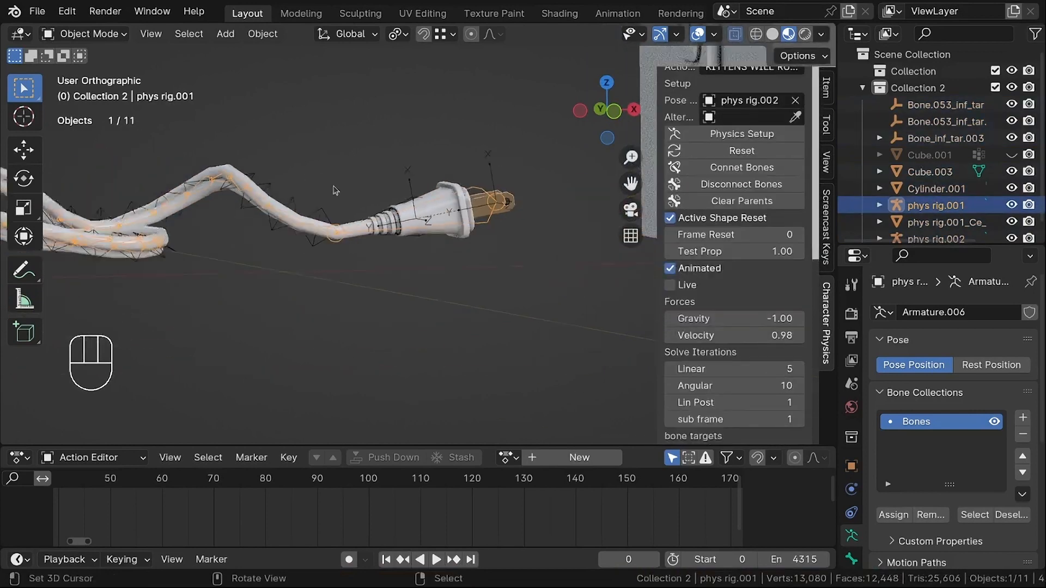
middle_drag(335, 190, 431, 236)
key(shift+Left)
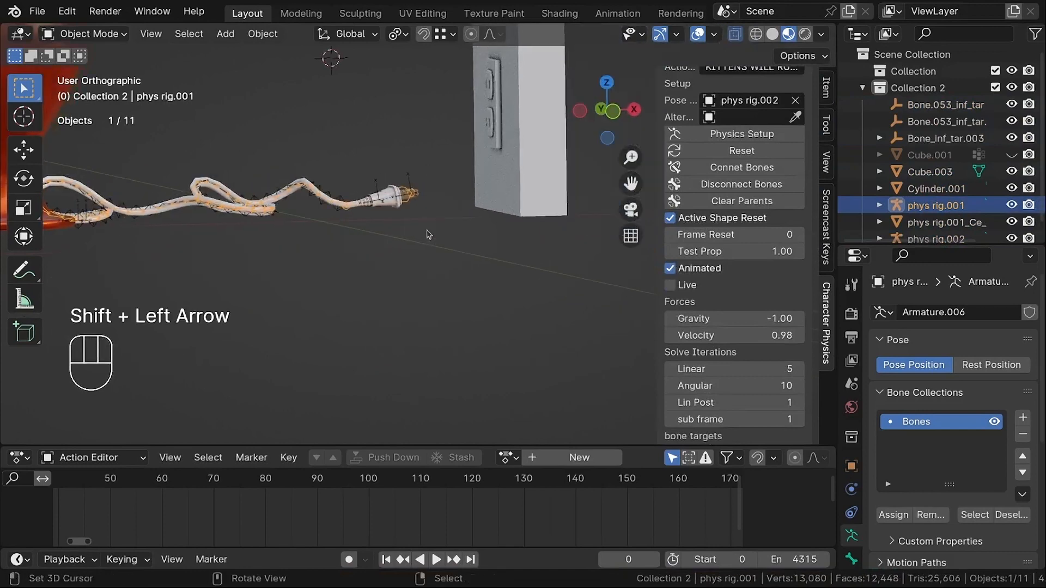
key(alt+h)
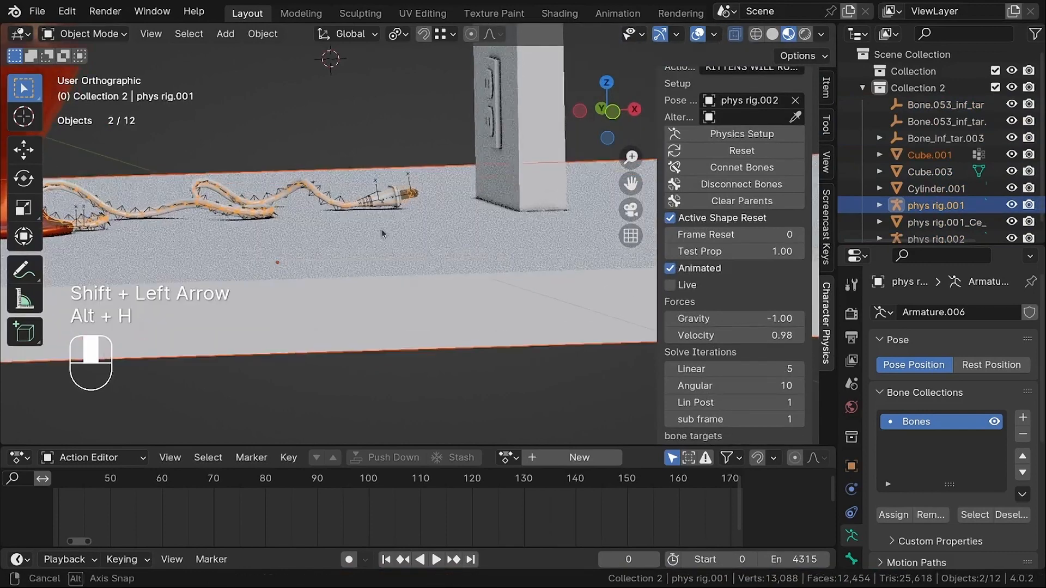
key(a)
key(a)
Play the cord simulation past frame 200 and examine the cord following its plug into the wall socket.
key(shift+space)
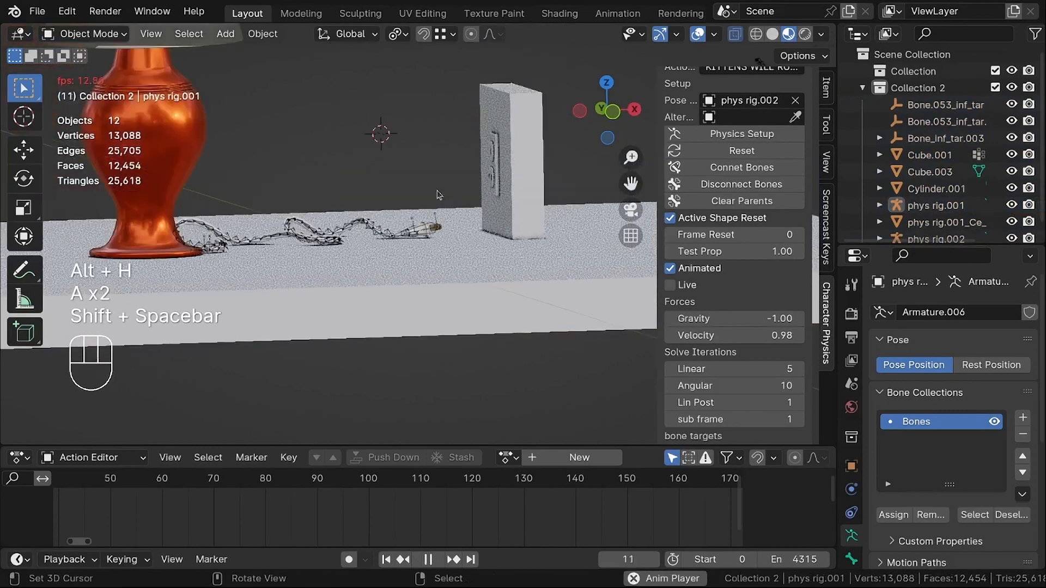
middle_drag(437, 186, 482, 281)
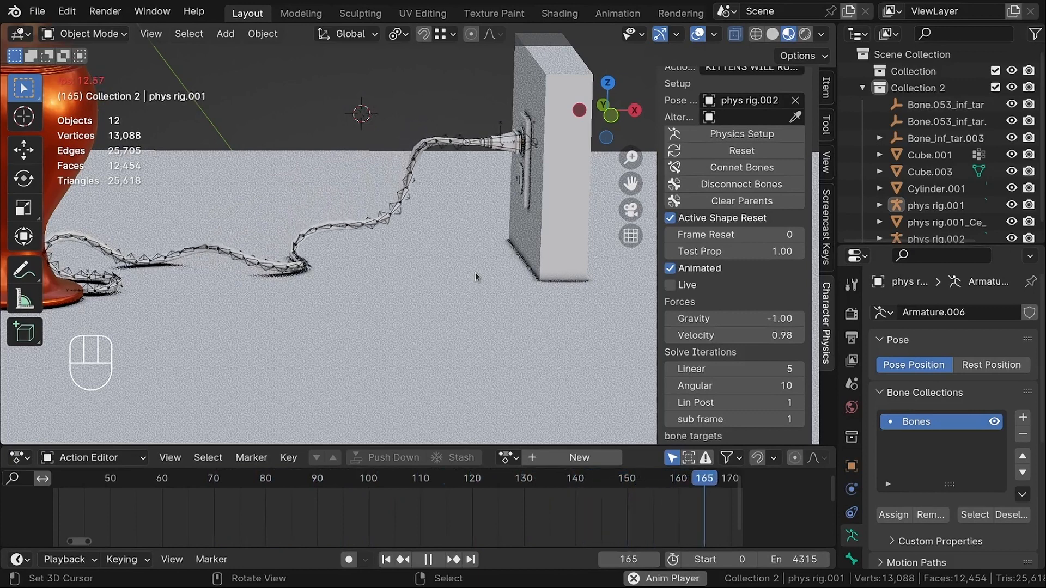
middle_drag(461, 267, 469, 265)
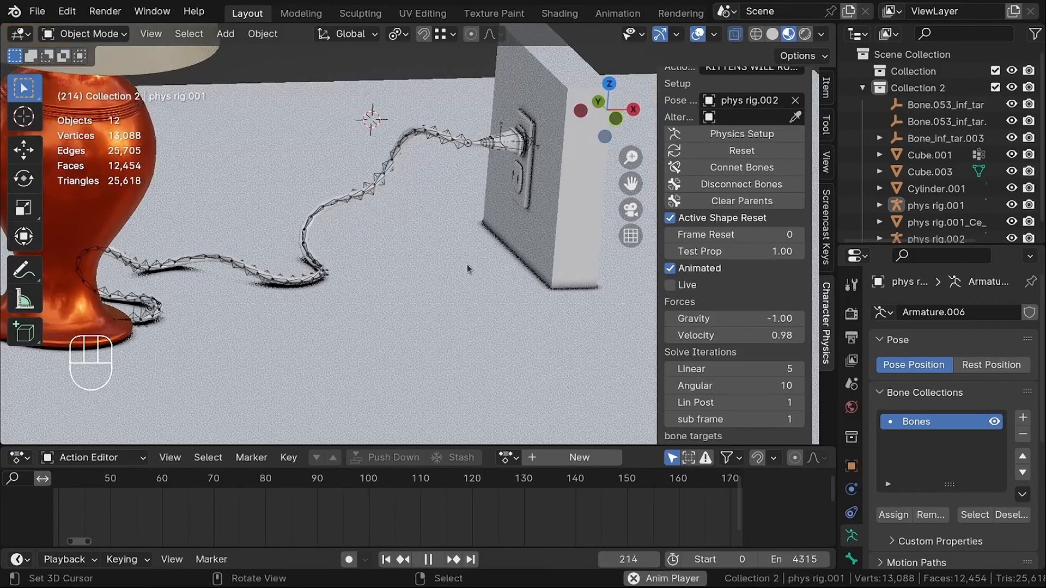
key(shift+space)
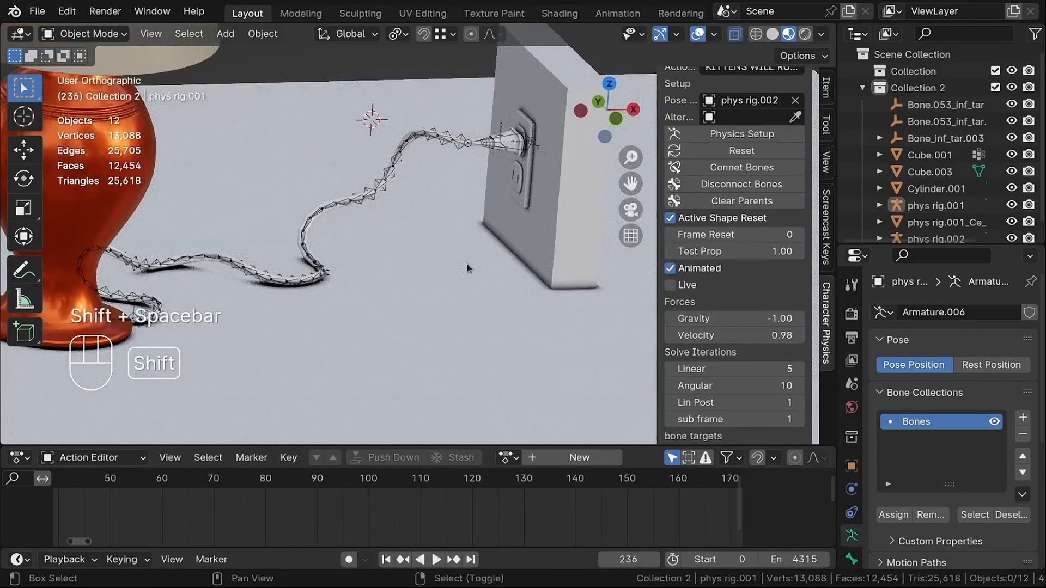
Return to frame 0, look over the cord and plug, and select the cord armature phys rig.001.
key(shift+Left)
middle_drag(467, 264, 466, 289)
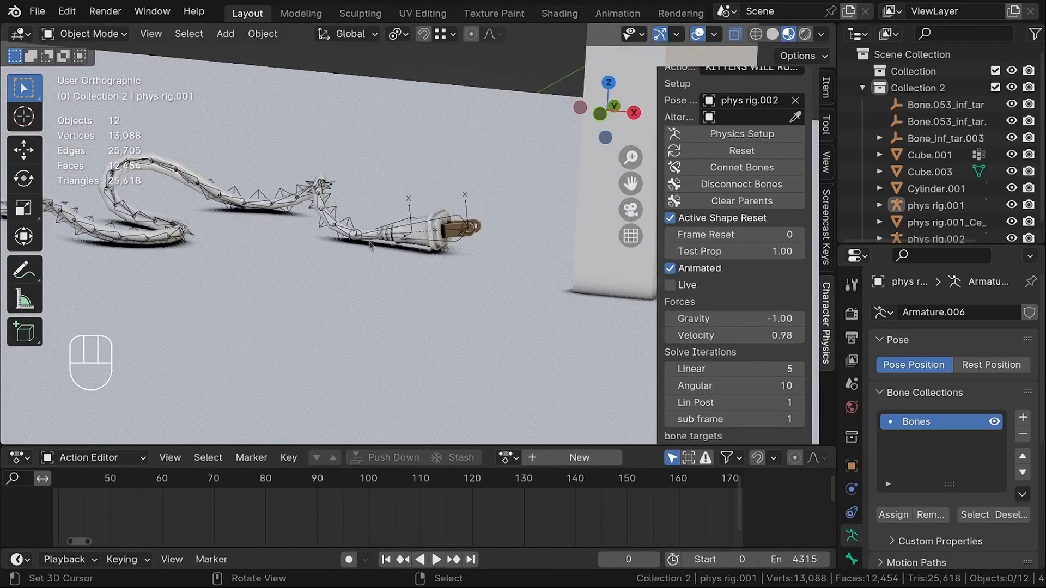
middle_drag(359, 241, 253, 237)
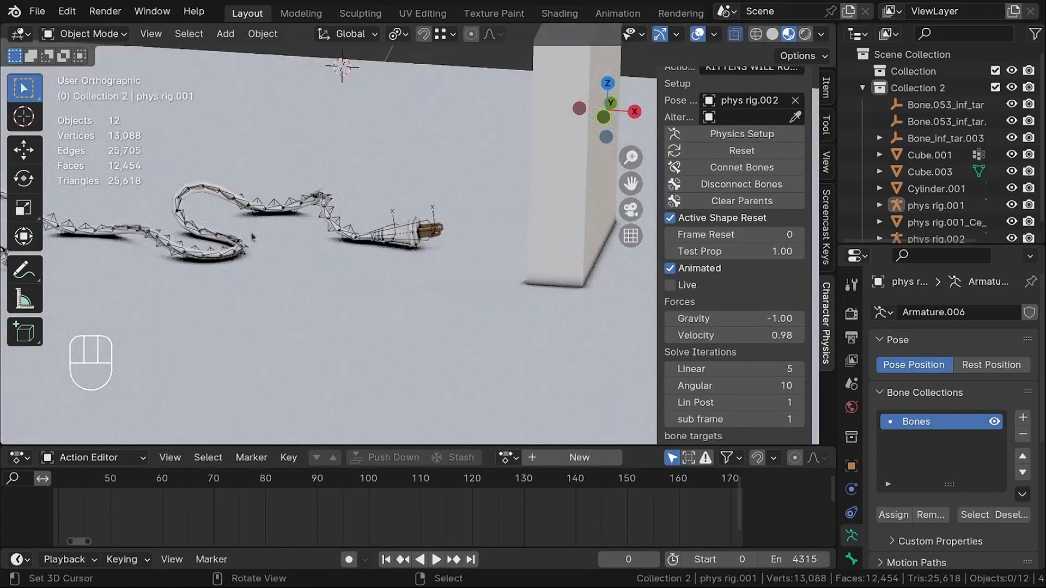
middle_drag(328, 264, 358, 268)
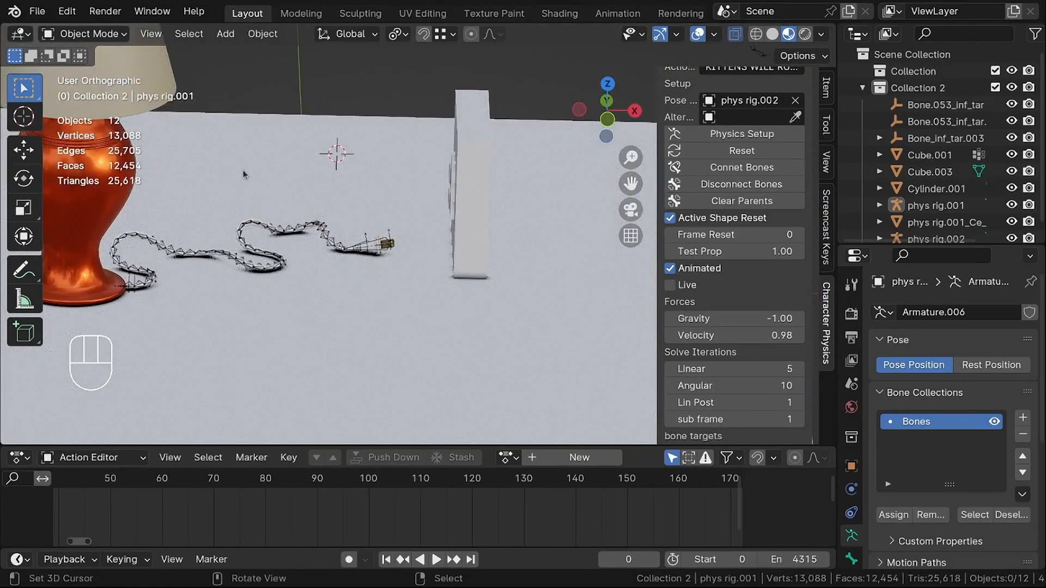
middle_drag(280, 244, 401, 269)
scroll(401, 270, up, 2)
shift+middle_drag(509, 281, 490, 273)
scroll(412, 273, down, 3)
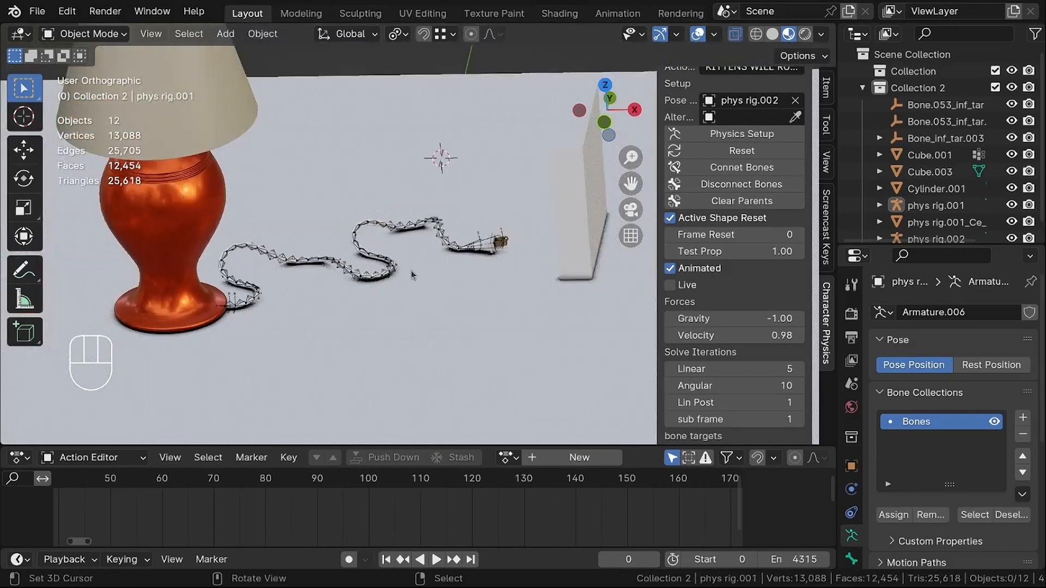
scroll(463, 252, up, 3)
scroll(481, 254, up, 6)
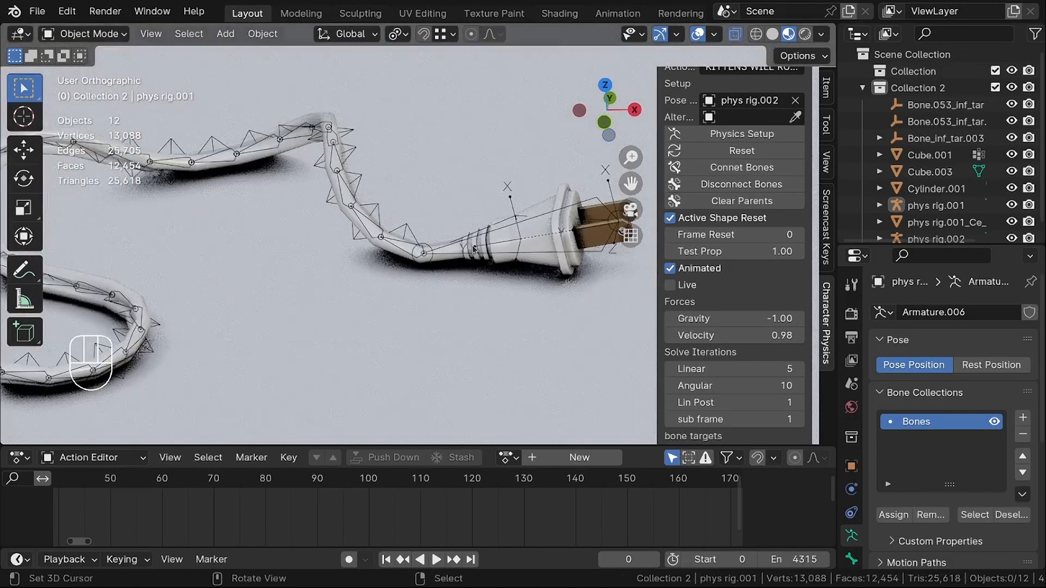
click(536, 220)
Set the Character Physics recording options to Every Nth Frame 0 and Record Frame 50.
scroll(278, 221, down, 5)
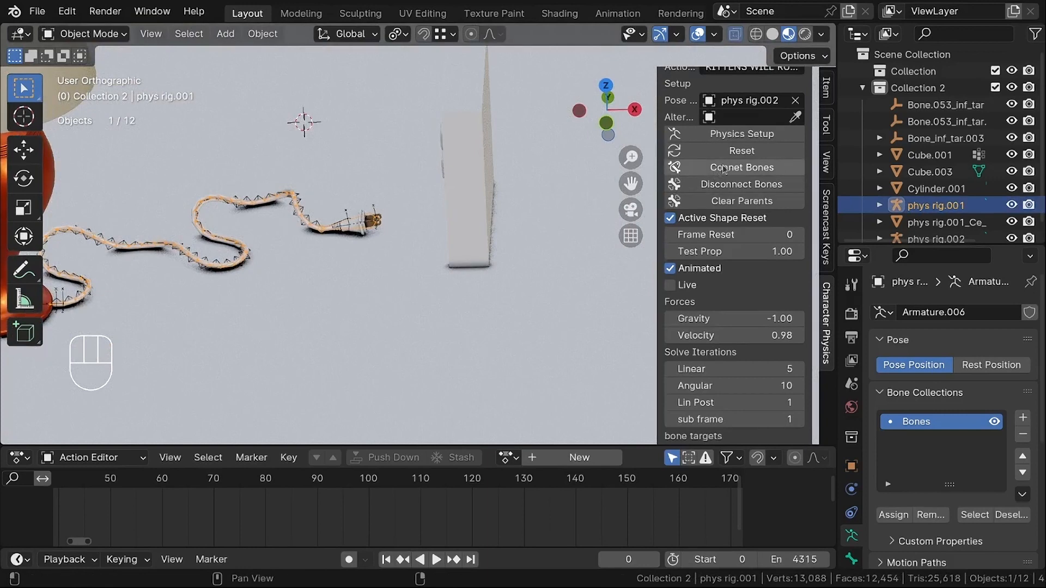
scroll(719, 174, up, 5)
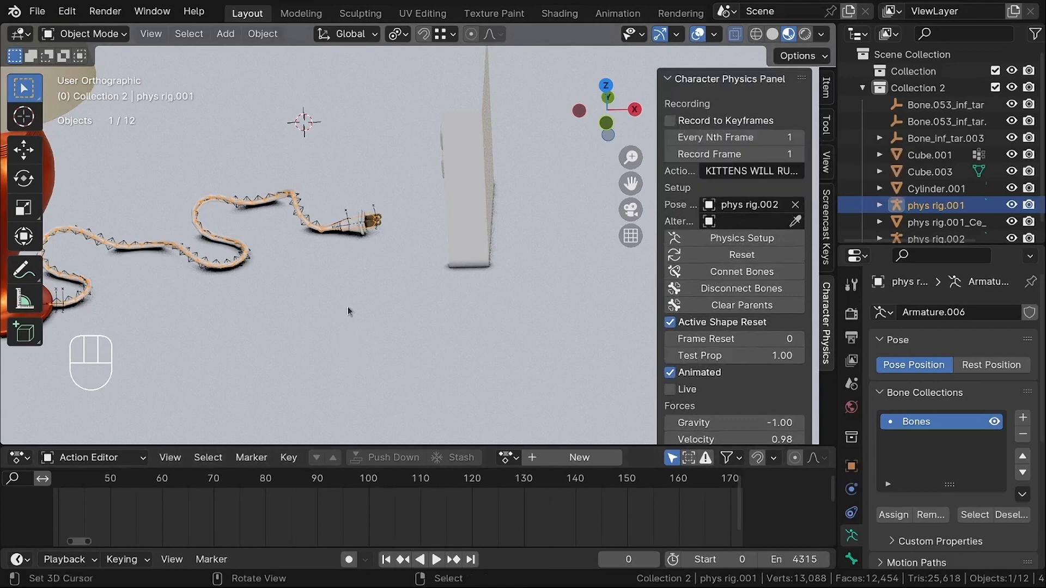
scroll(207, 515, down, 12)
middle_drag(229, 505, 319, 504)
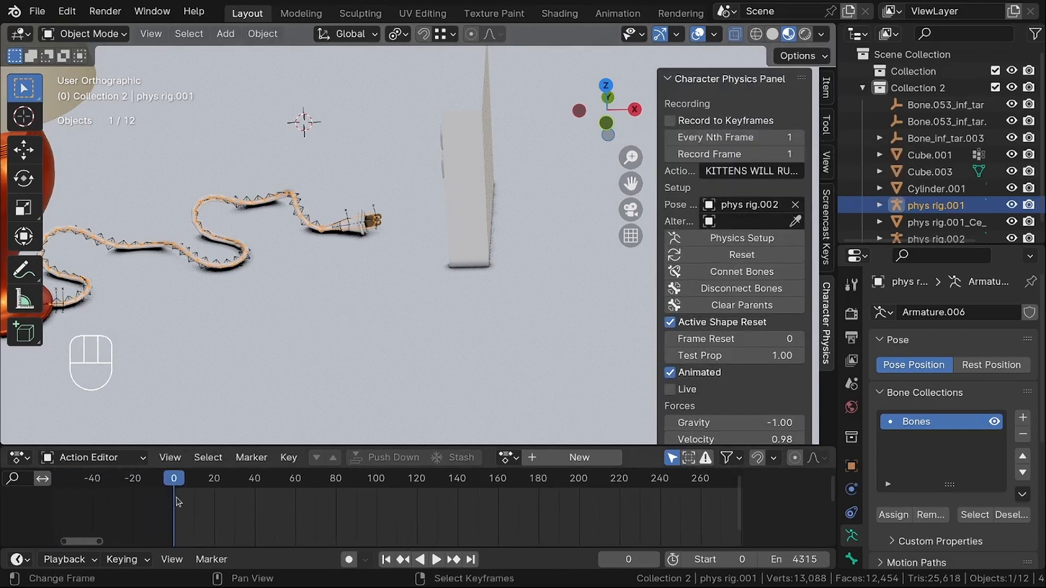
scroll(178, 499, up, 6)
scroll(182, 489, up, 2)
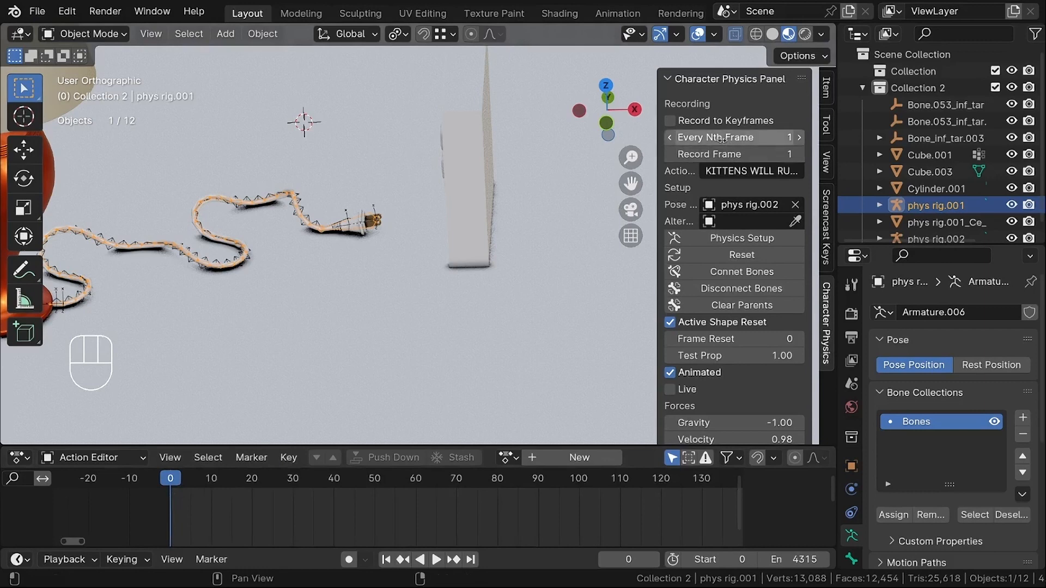
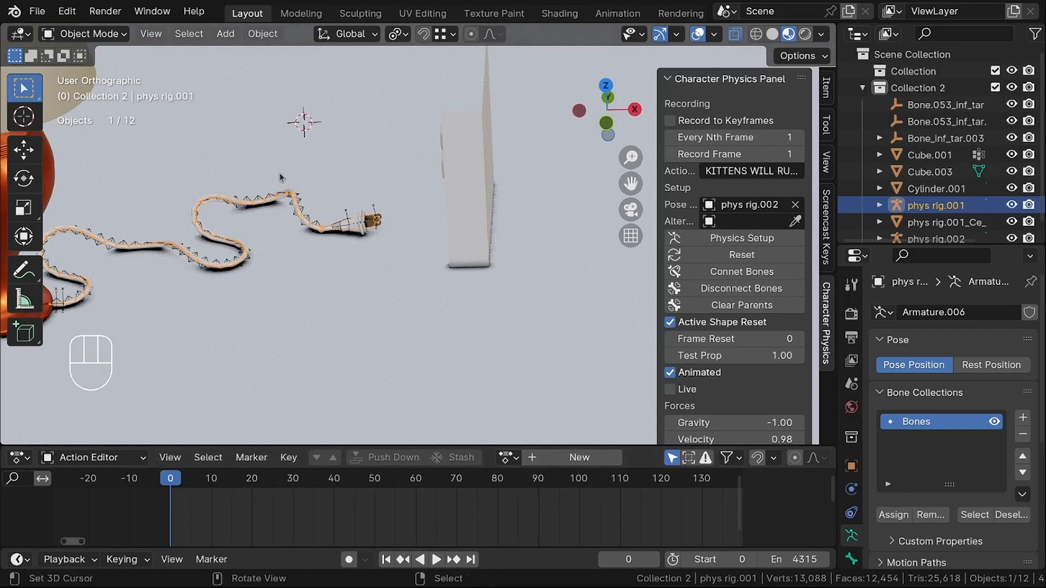
scroll(283, 175, up, 3)
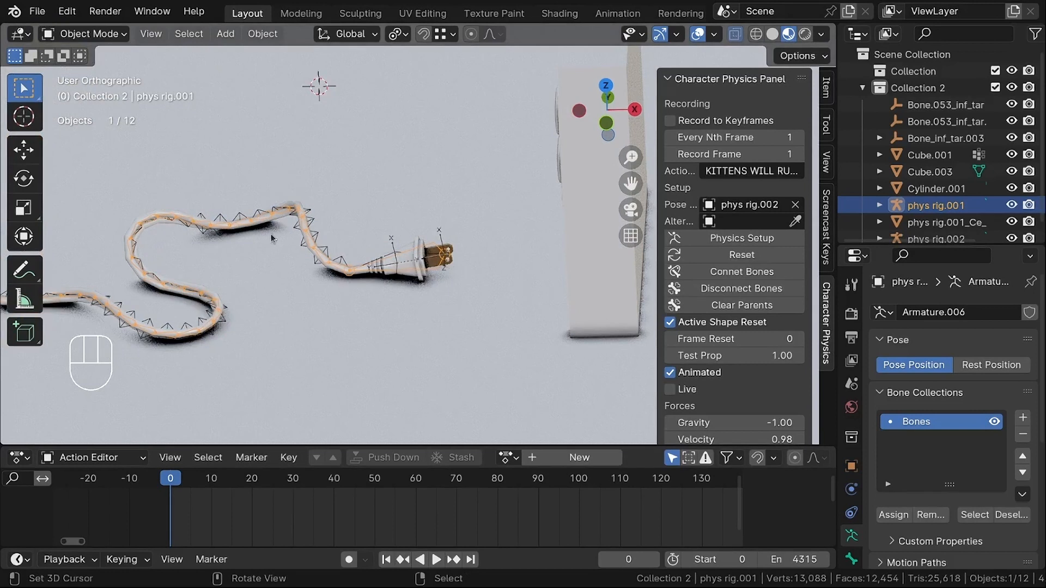
drag(695, 139, 691, 140)
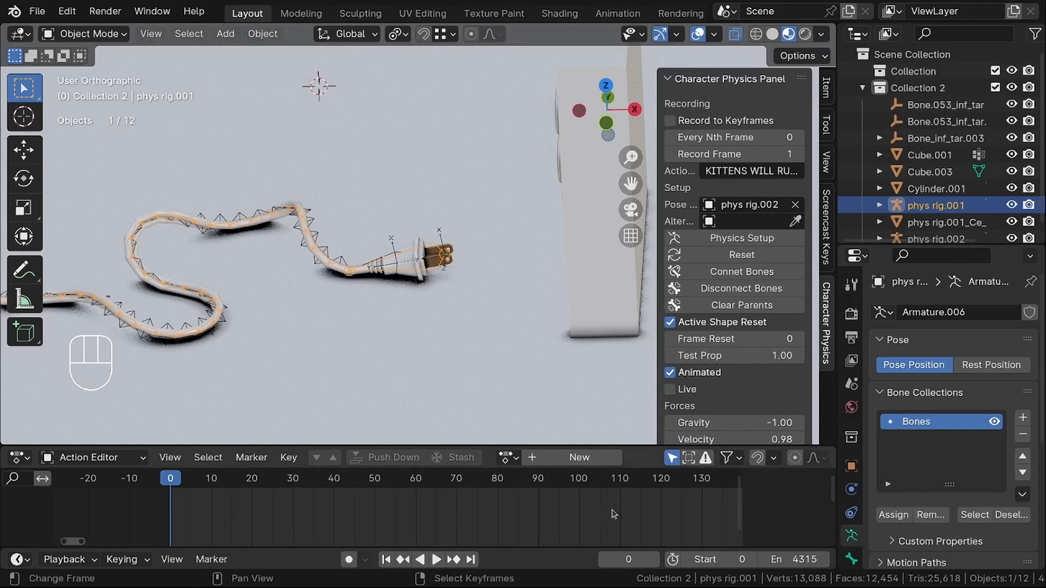
click(734, 155)
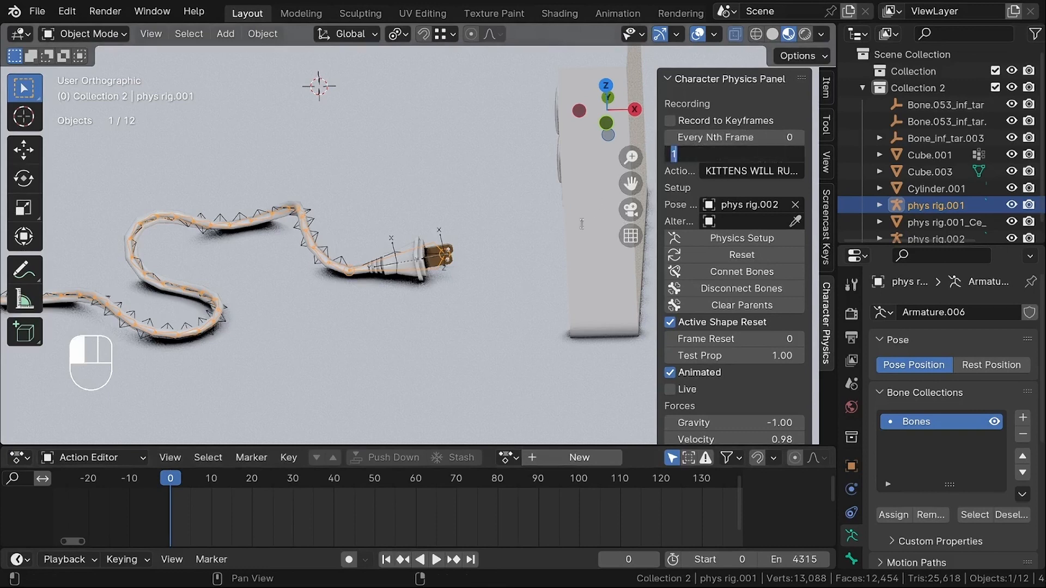
text(50)
key(Return)
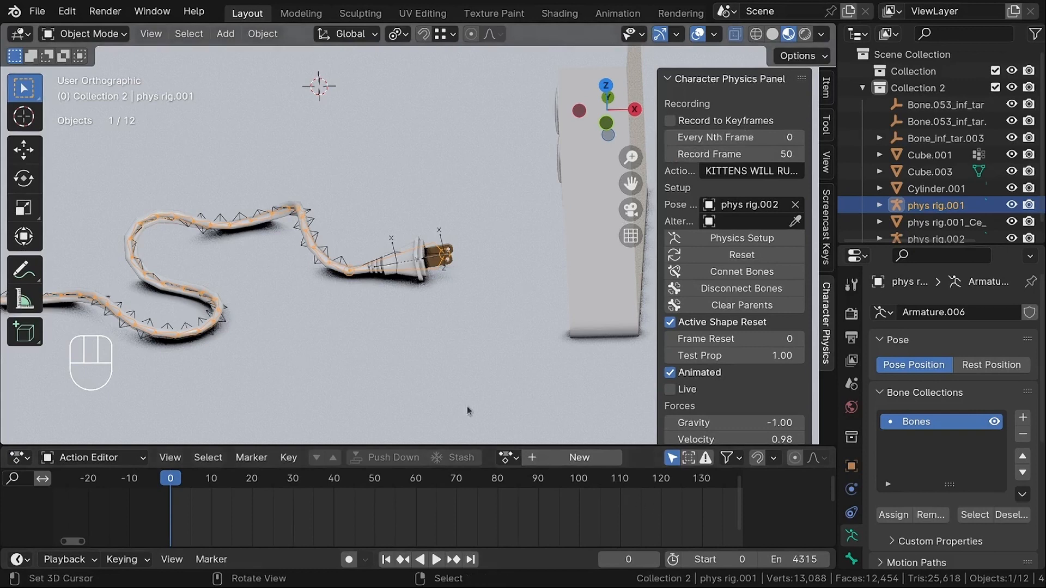
Name the action for the recording "cord action" and enable Record to Keyframes.
scroll(385, 266, up, 2)
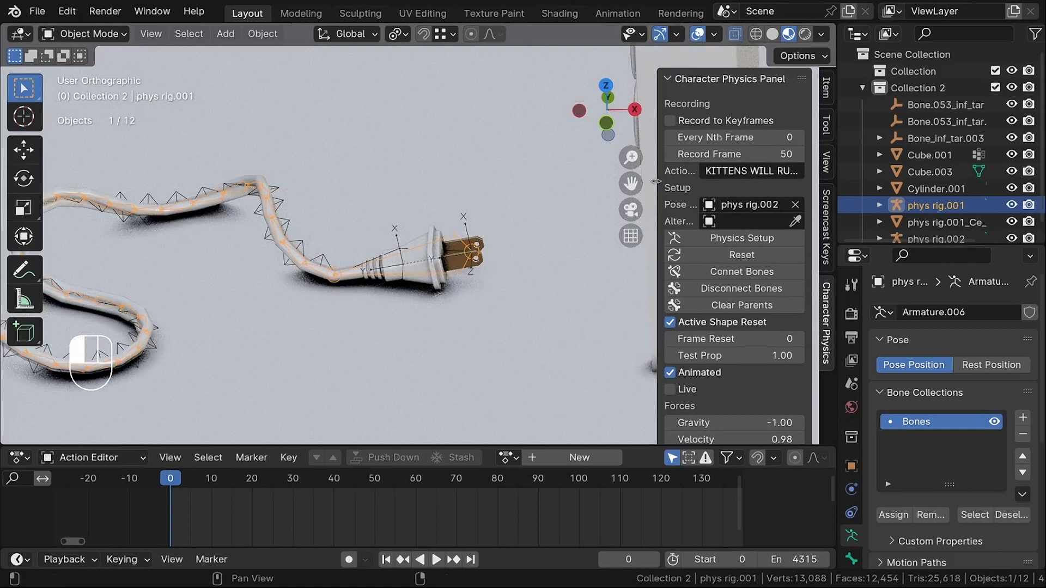
drag(658, 181, 550, 174)
click(676, 173)
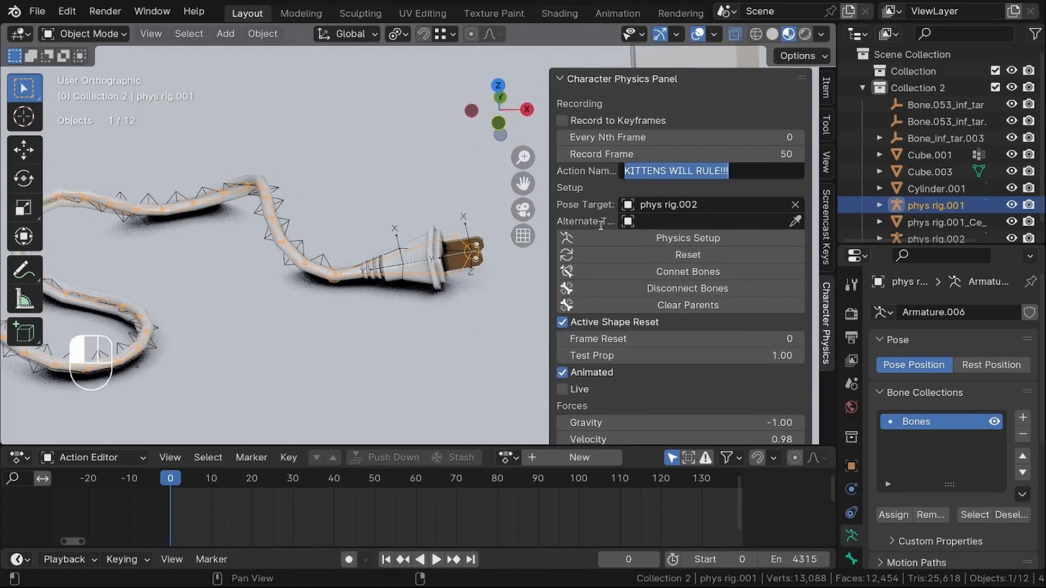
text(cord action)
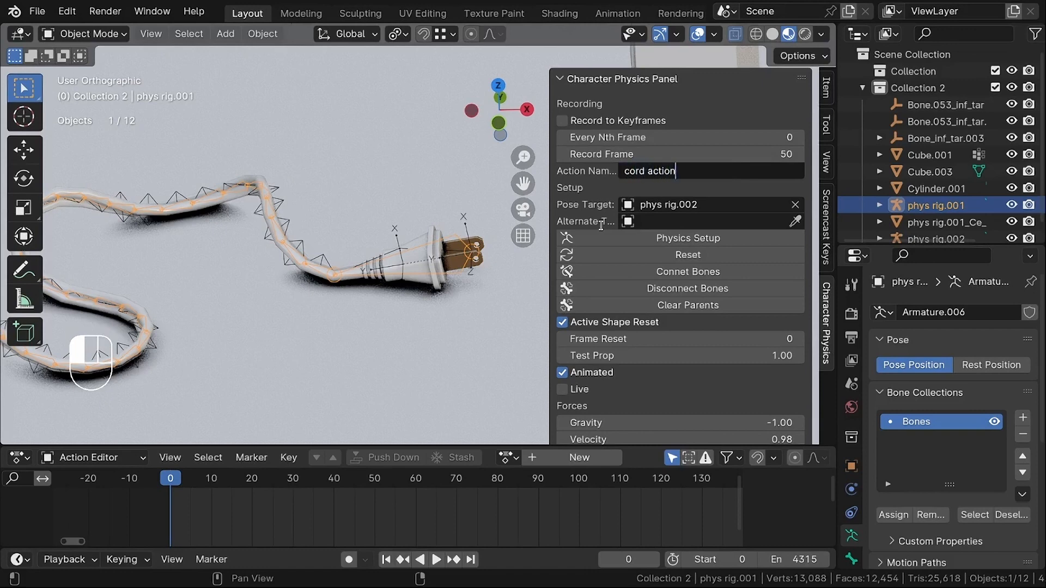
click(601, 225)
drag(553, 172, 641, 173)
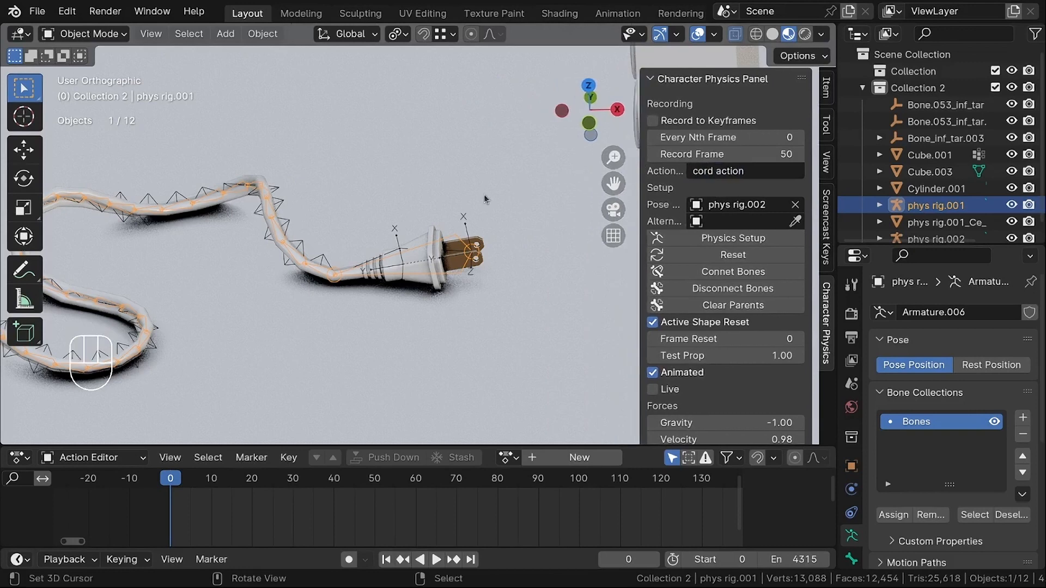
click(653, 122)
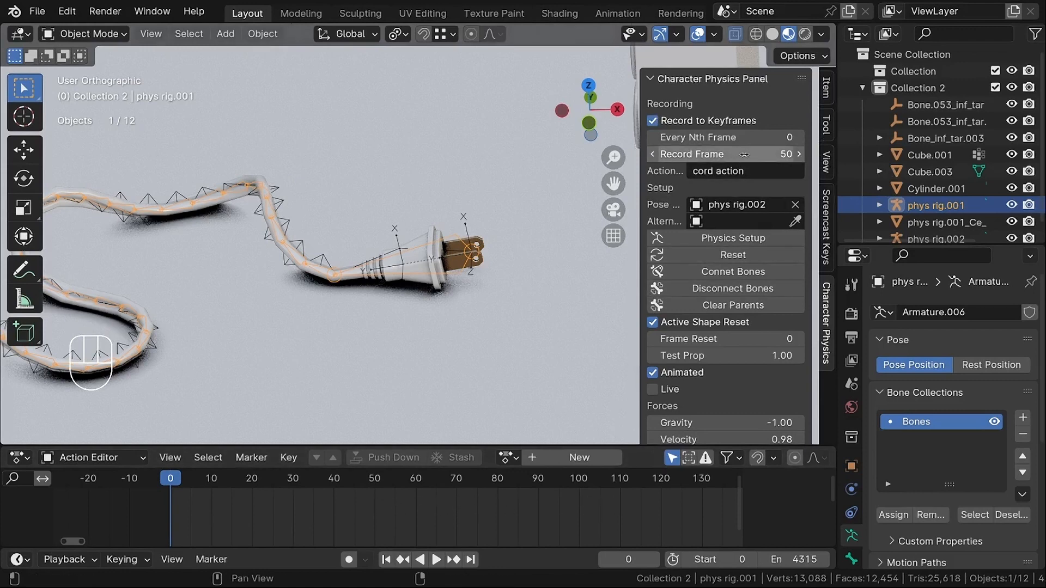
scroll(515, 237, down, 4)
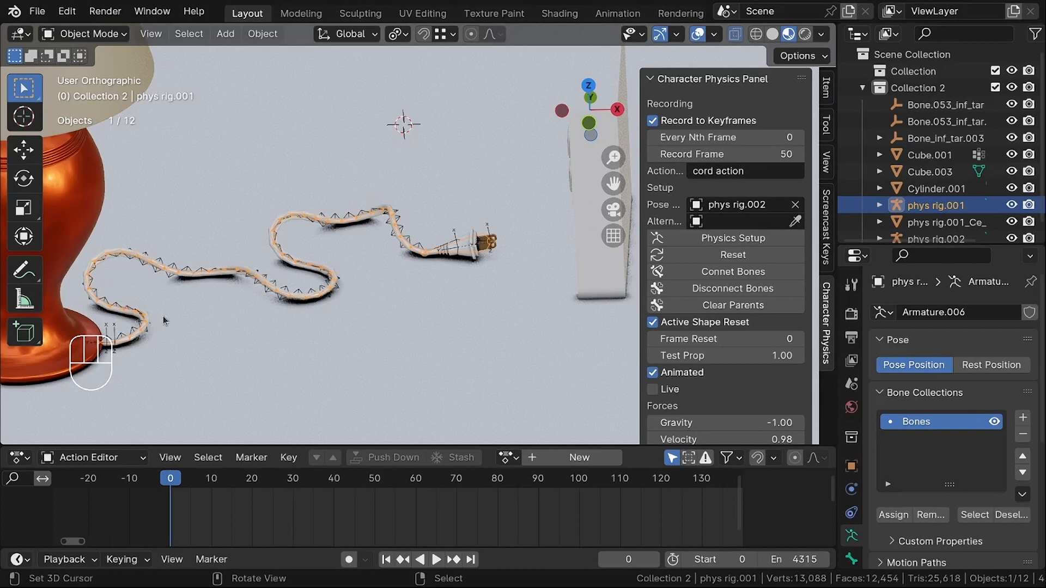
middle_drag(419, 241, 472, 182)
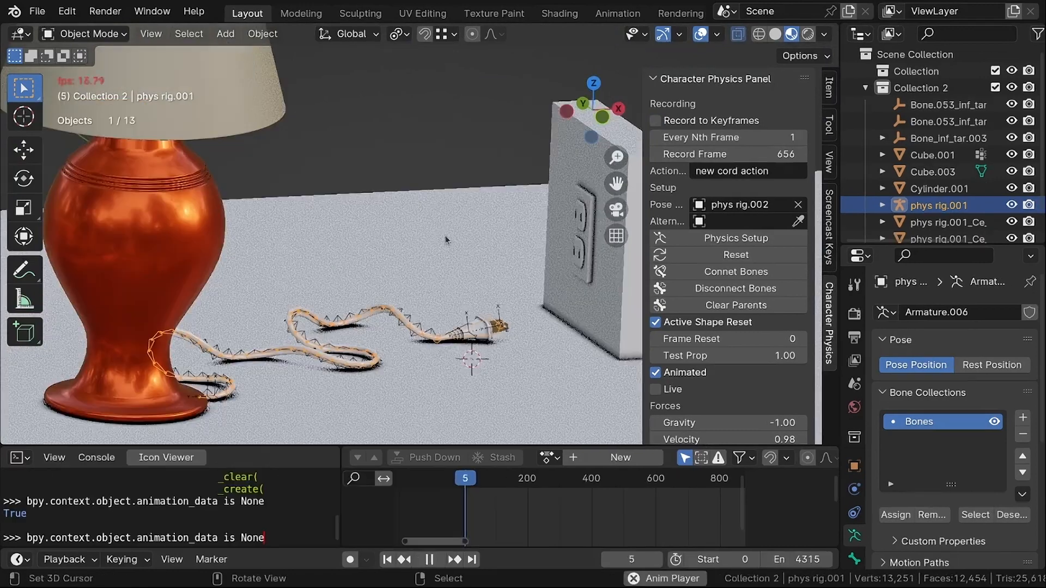
Play the cord simulation briefly without recording, viewing the plug and socket, and return to frame 0.
key(space)
middle_drag(475, 242, 418, 243)
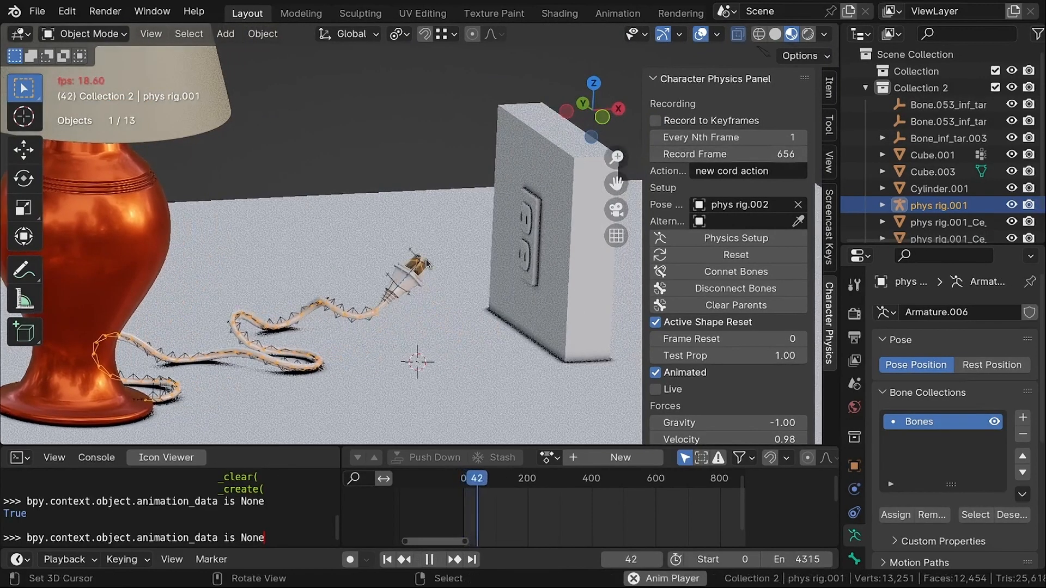
key(Escape)
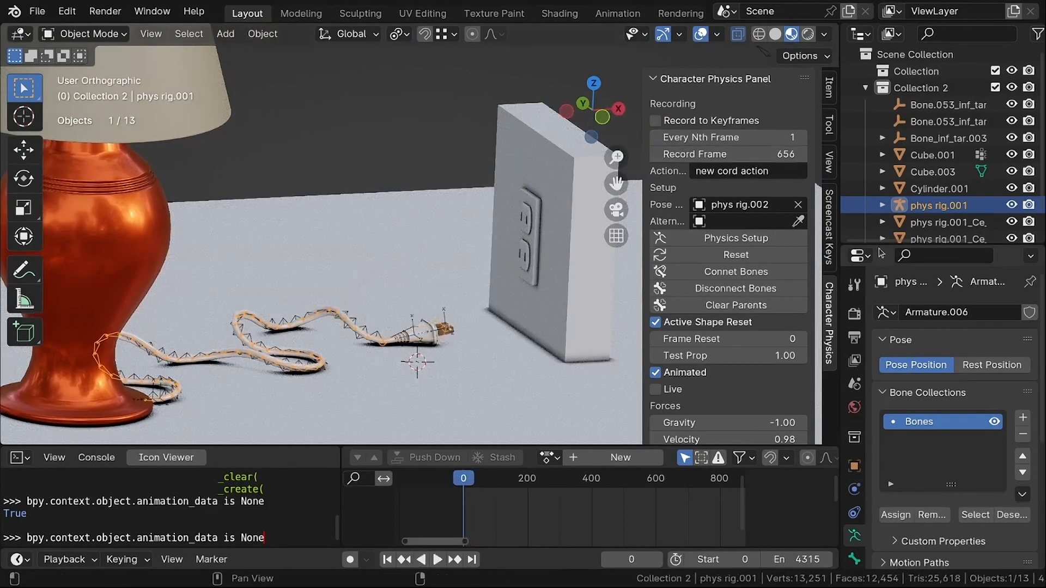
Set Record Frame to 50 and enable Record to Keyframes for the cord armature.
click(710, 154)
text(50)
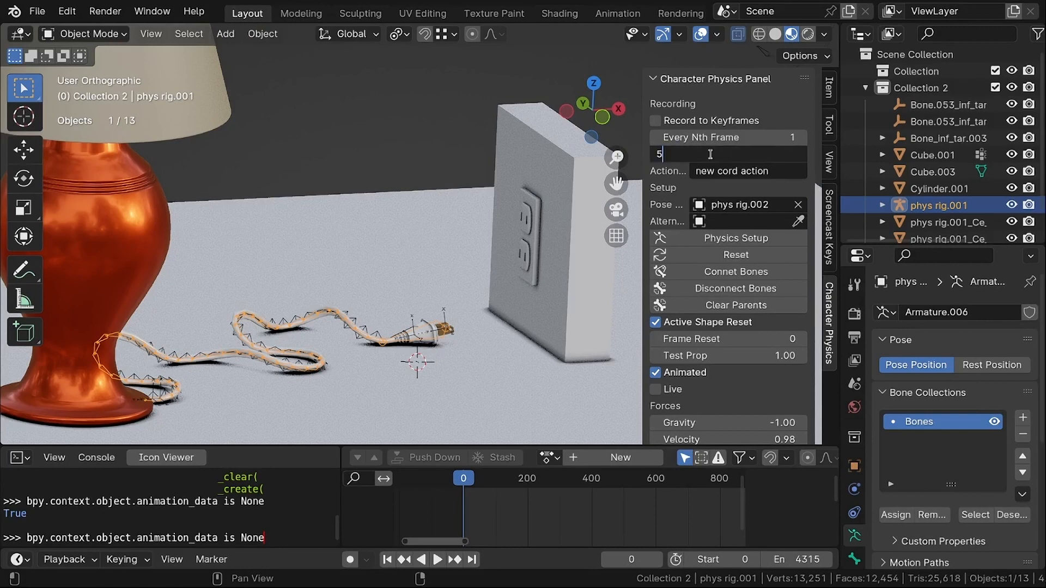
key(Return)
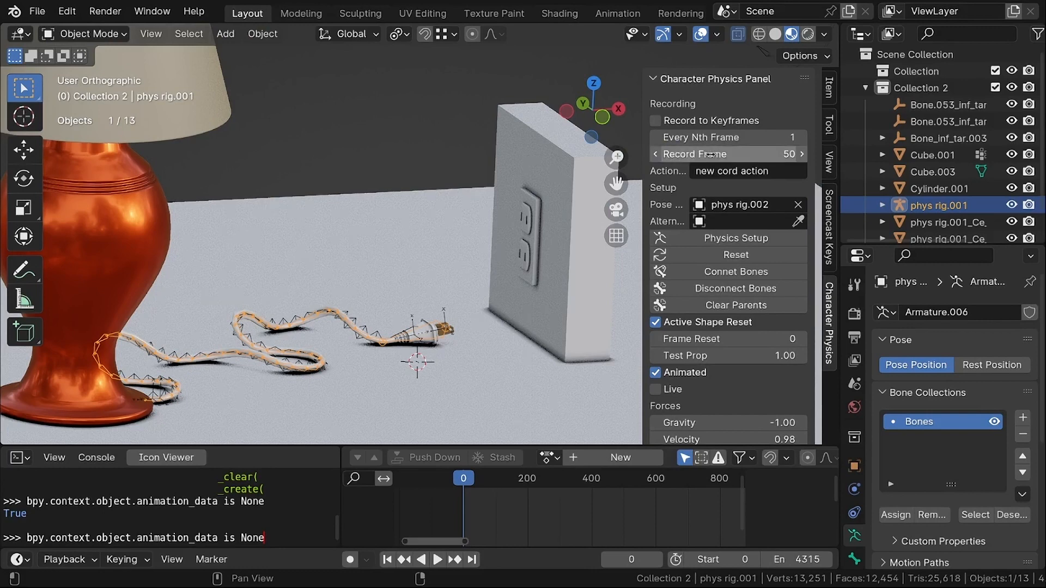
click(656, 121)
Play the simulation from frame 0 to frame 285 to record the cord's motion as keyframes, and switch recording off.
key(space)
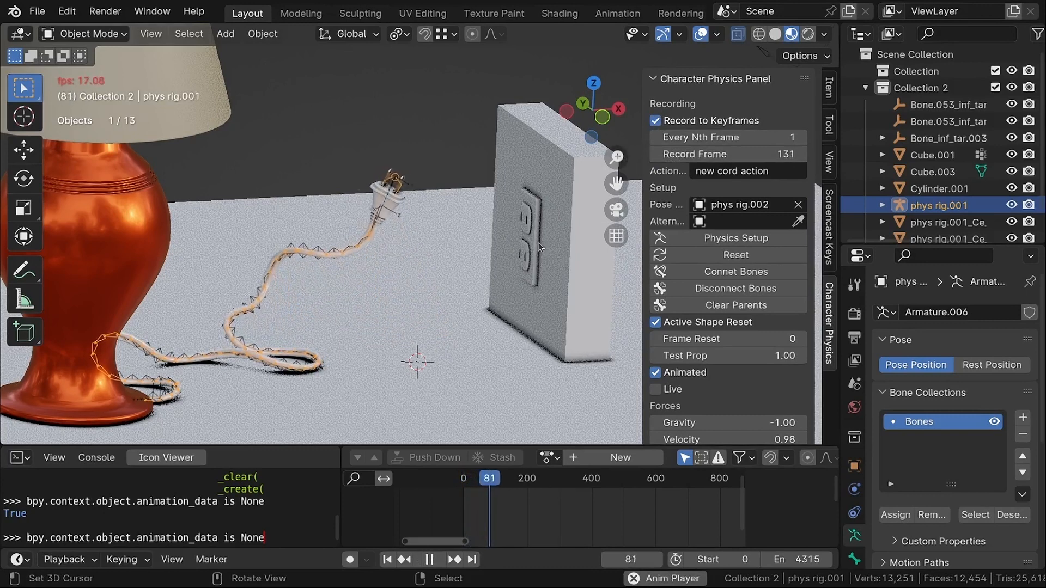
scroll(542, 223, up, 2)
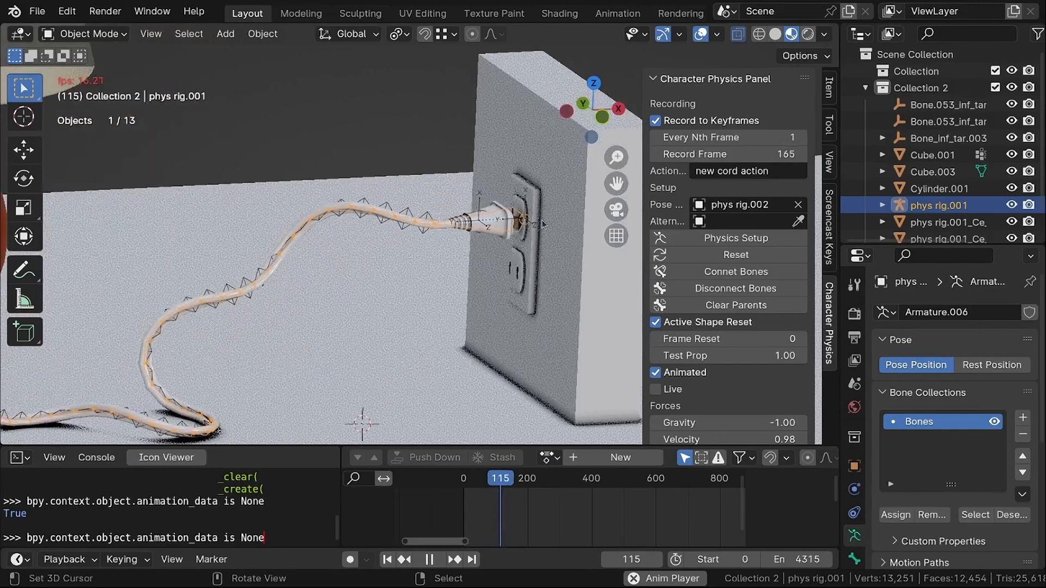
scroll(427, 316, down, 3)
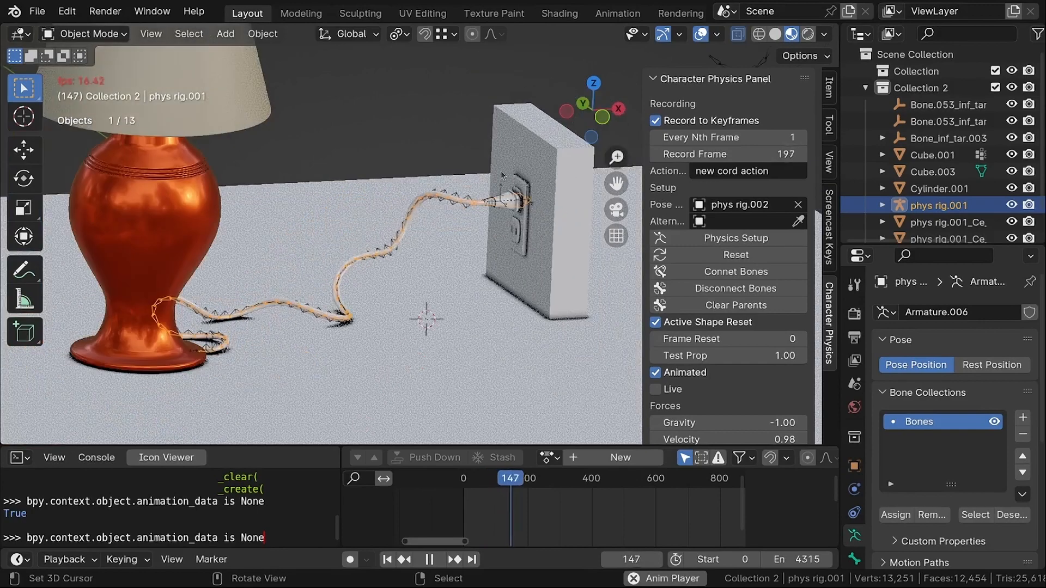
scroll(413, 362, up, 4)
scroll(351, 329, down, 2)
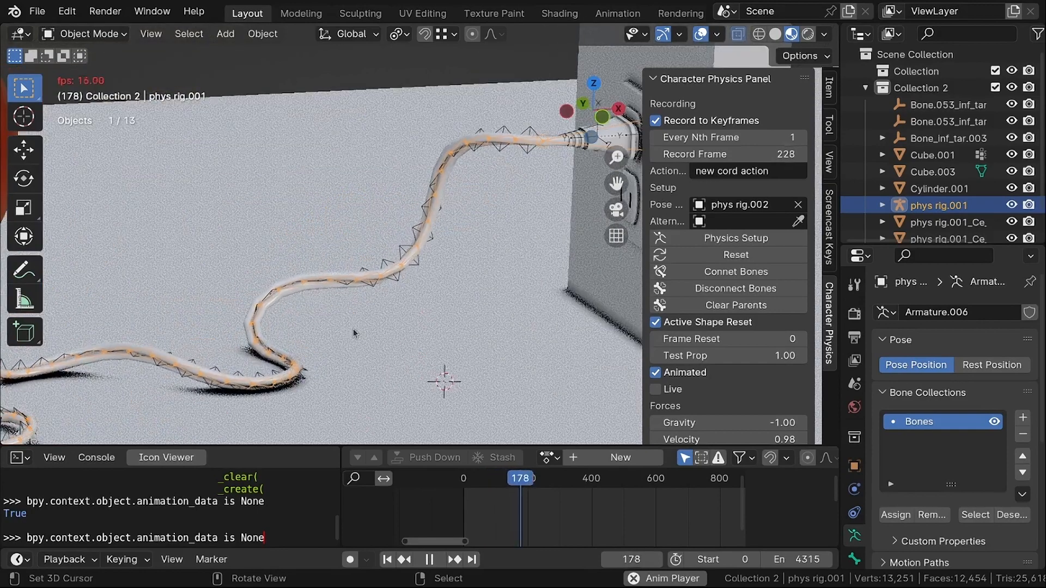
scroll(391, 318, up, 2)
scroll(391, 319, down, 3)
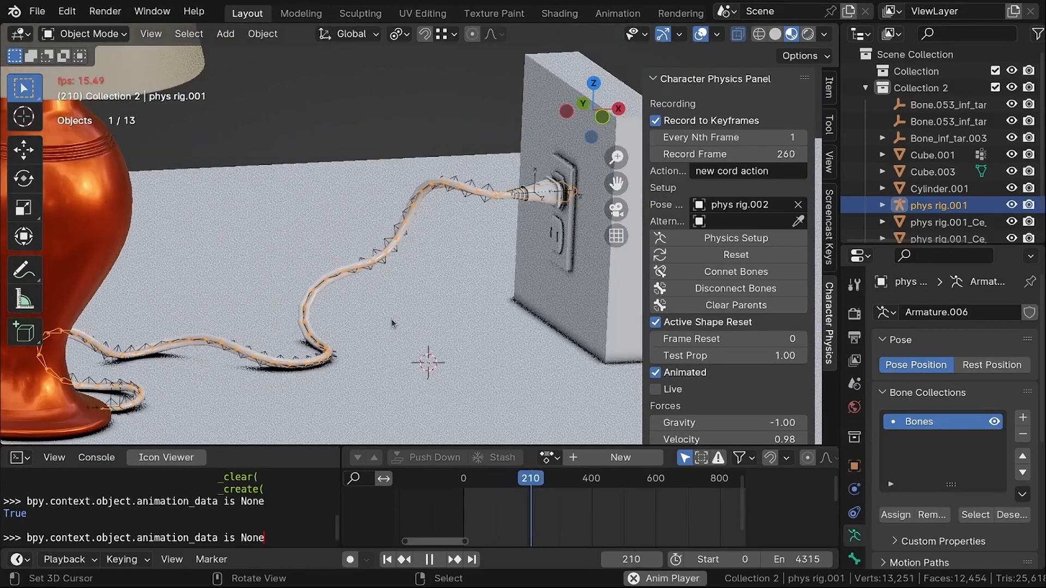
scroll(404, 303, up, 2)
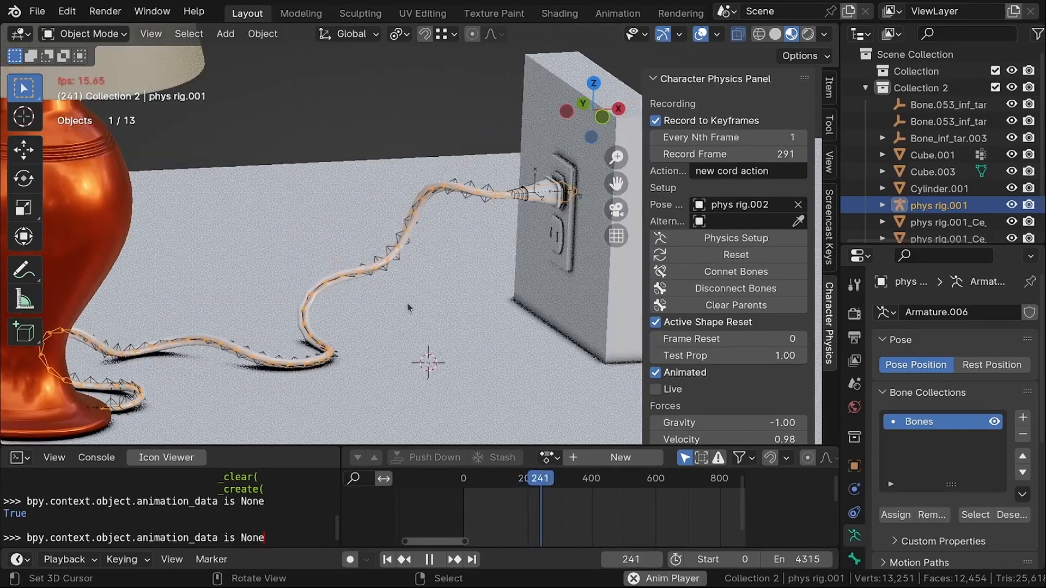
scroll(426, 286, down, 2)
scroll(436, 276, up, 1)
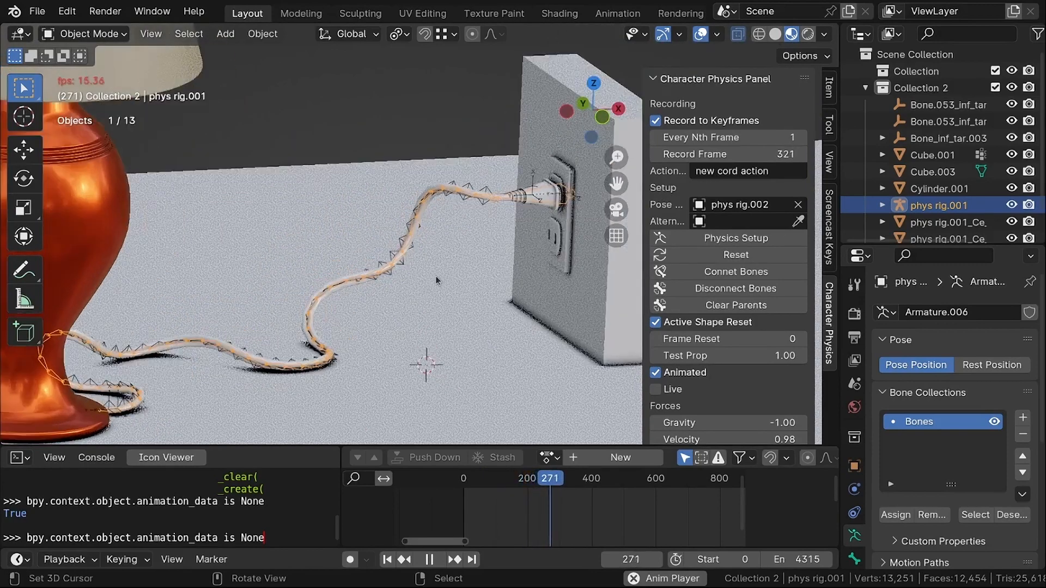
key(space)
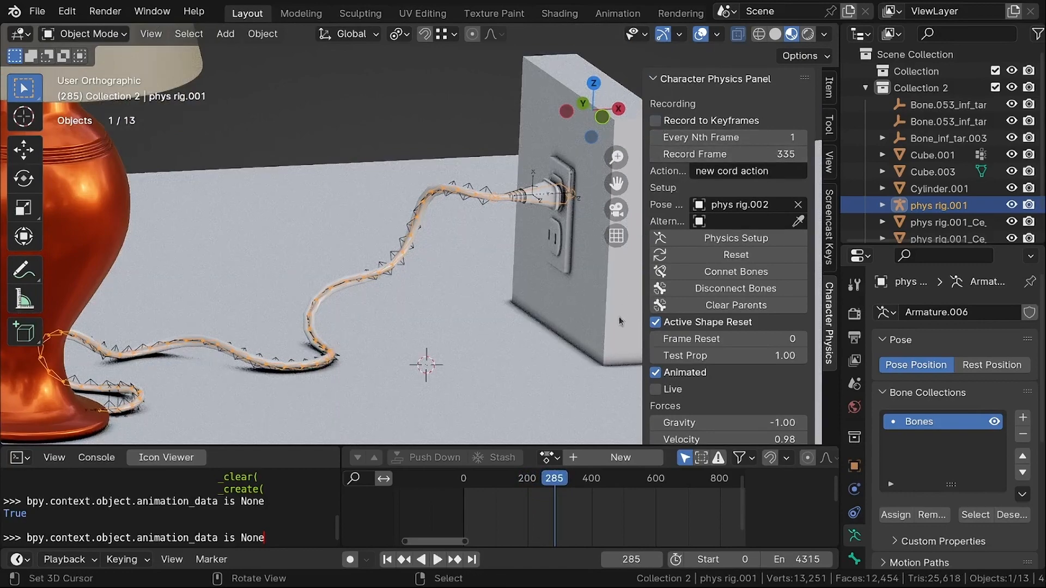
Turn off Animated physics and assign the action "new cord action" to the cord armature.
click(548, 458)
click(591, 299)
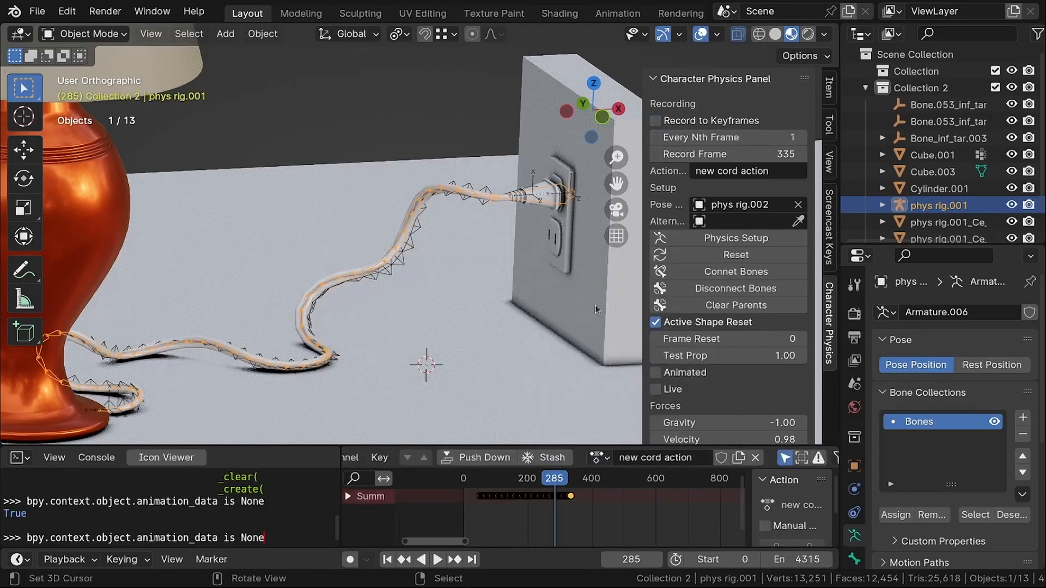
Scrub and play the recorded cord action around frame 97 to check the keyframed motion.
drag(561, 482, 492, 543)
key(space)
key(space)
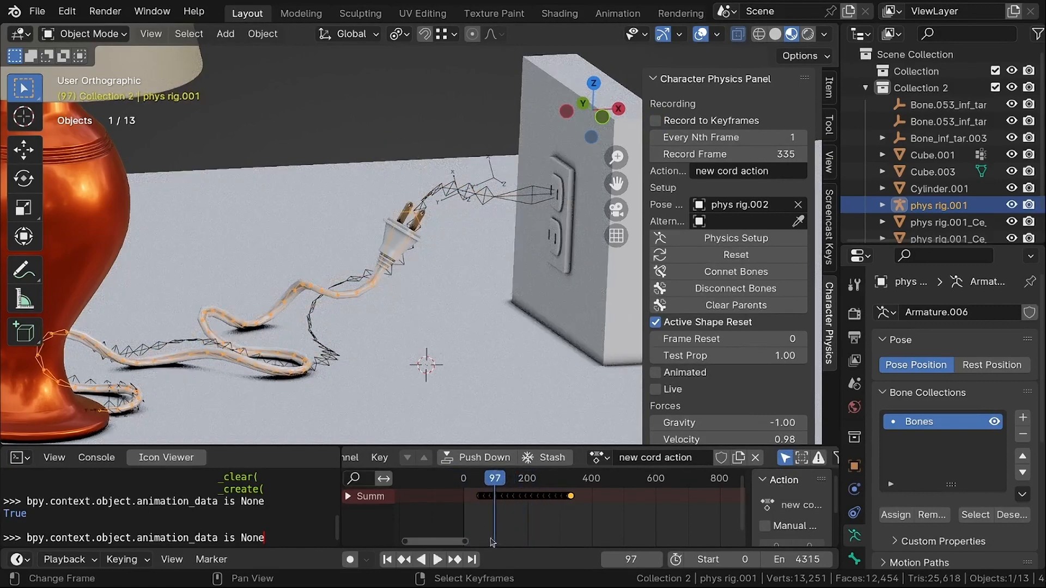
Play back the recorded cord action past its last keyframe and review the plug entering the socket.
key(space)
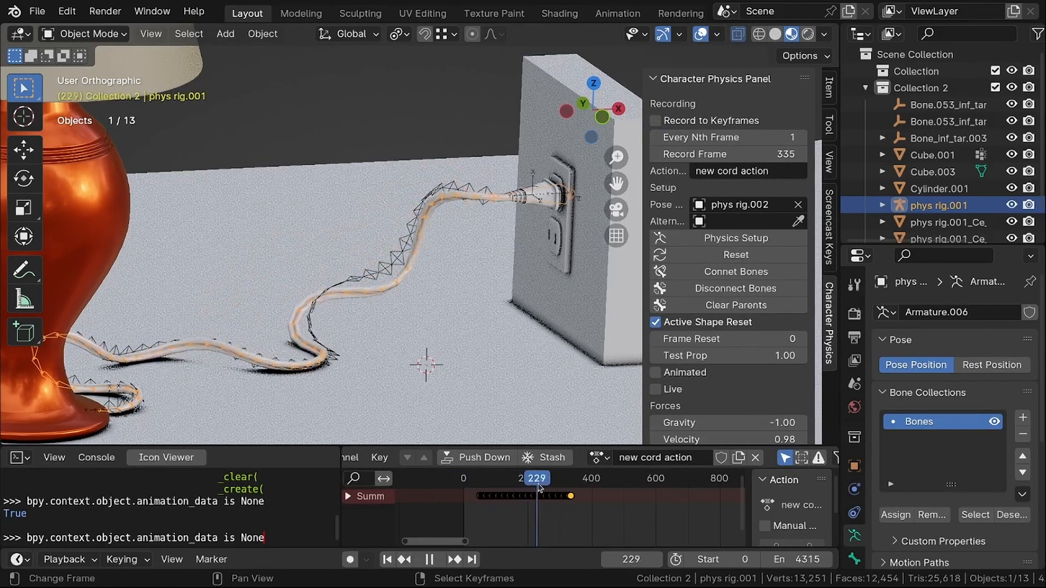
drag(503, 484, 534, 496)
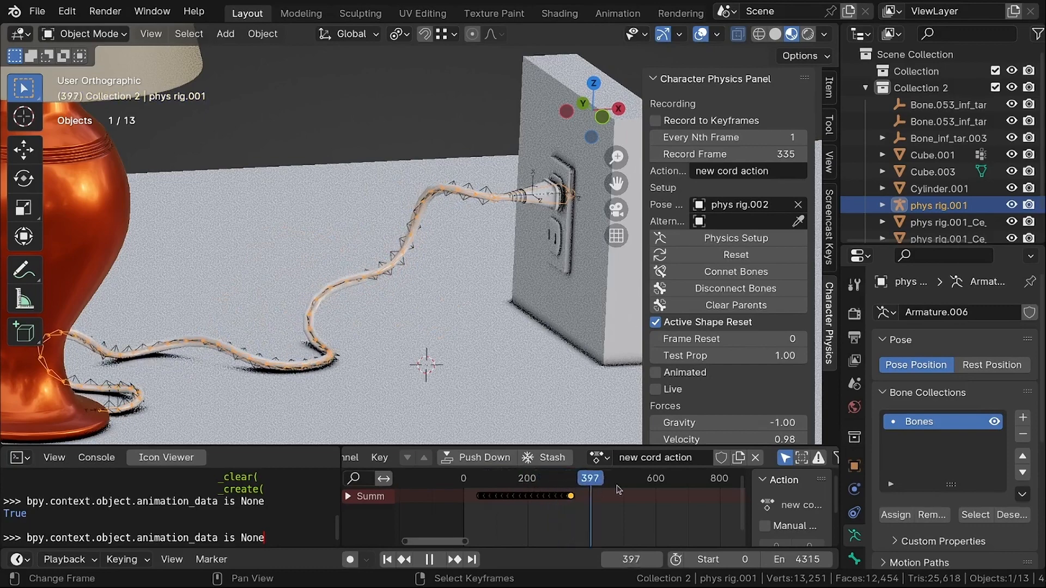
drag(619, 490, 540, 489)
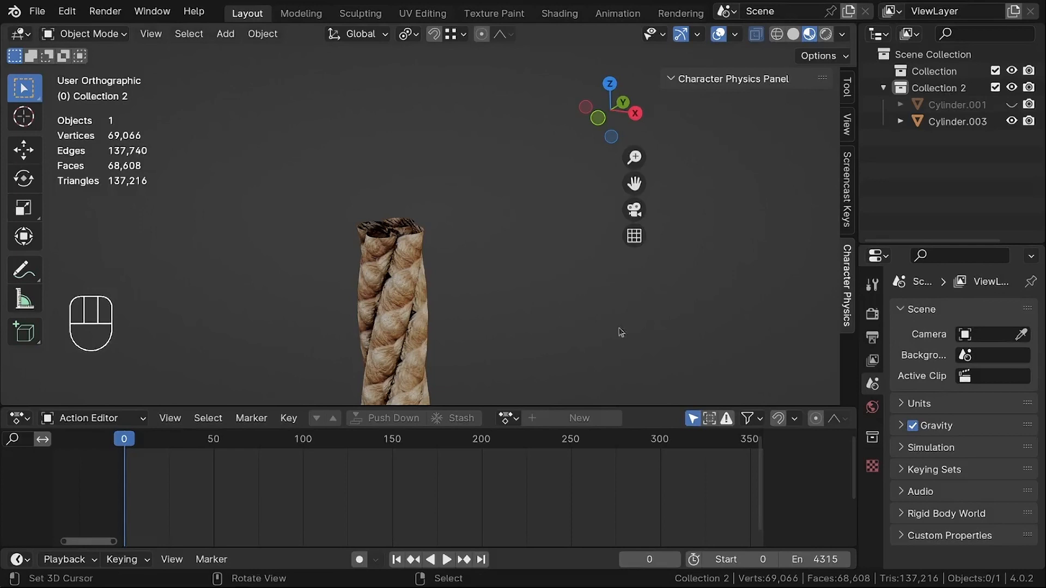
Open the rope mesh for editing and select the ring of vertices at its top end.
scroll(424, 206, down, 4)
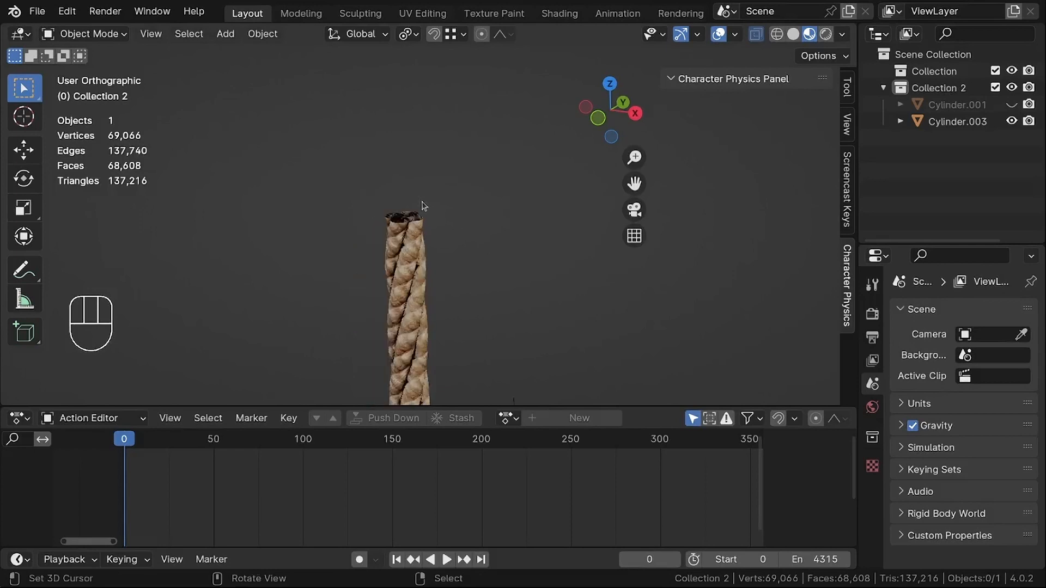
middle_drag(394, 182, 429, 137)
scroll(390, 168, down, 3)
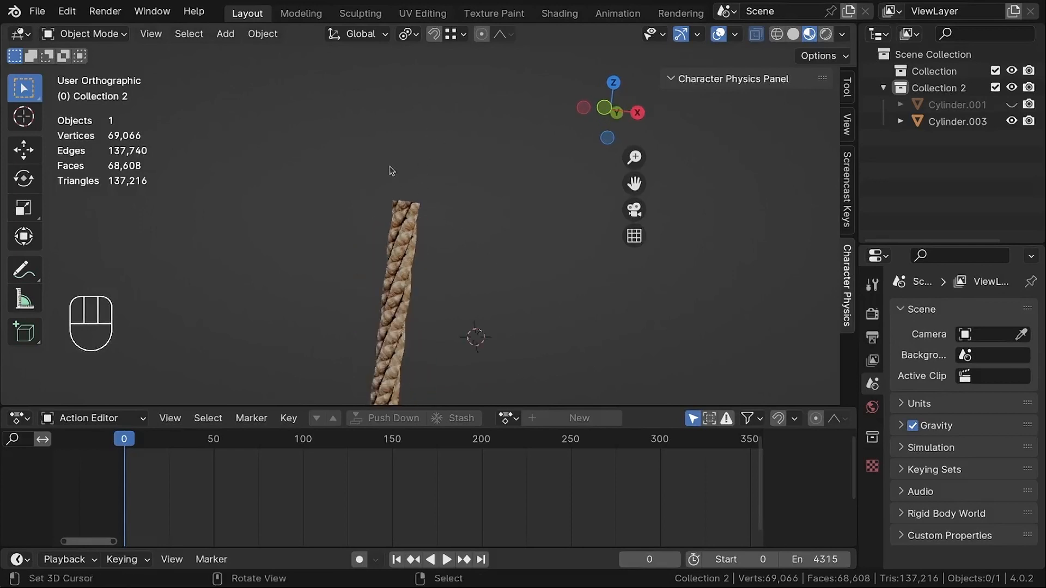
middle_drag(386, 185, 382, 214)
scroll(400, 205, up, 5)
scroll(402, 191, up, 2)
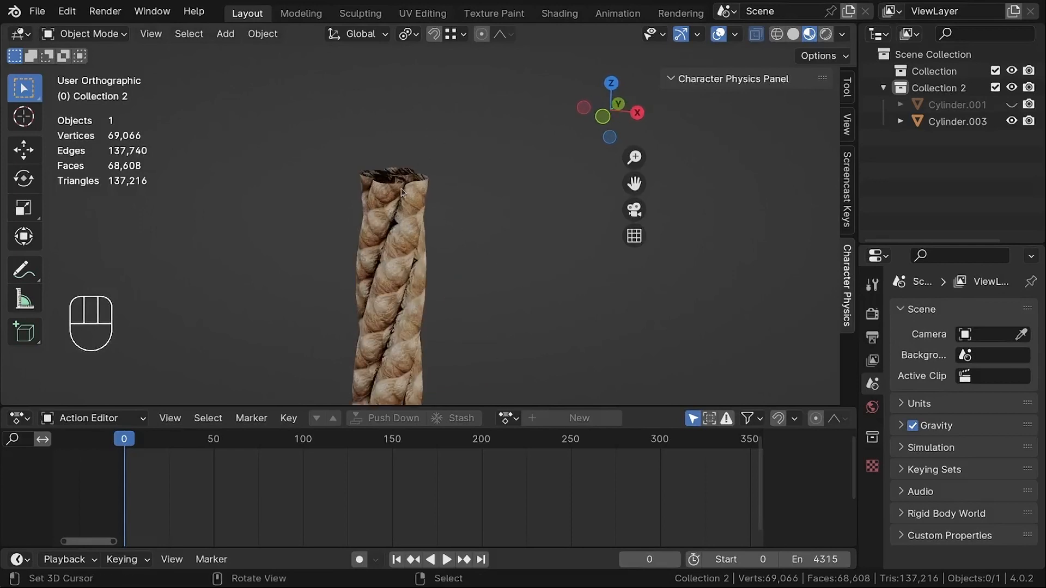
click(406, 185)
key(Tab)
mouse_move(433, 170)
middle_down()
mouse_move(463, 158)
mouse_move(449, 145)
mouse_move(436, 181)
middle_up()
middle_drag(417, 249, 444, 234)
scroll(782, 35, down, 3)
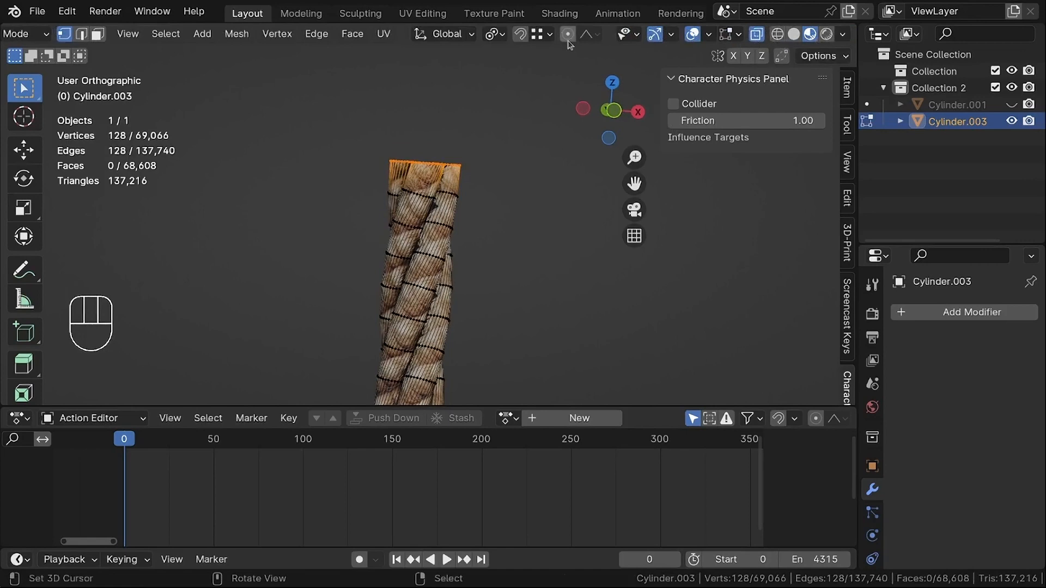
Snap the 3D cursor to the selected ring at the rope's top end and return to Object Mode.
middle_drag(507, 167, 489, 294)
scroll(461, 191, down, 10)
shift+middle_drag(472, 376, 521, 338)
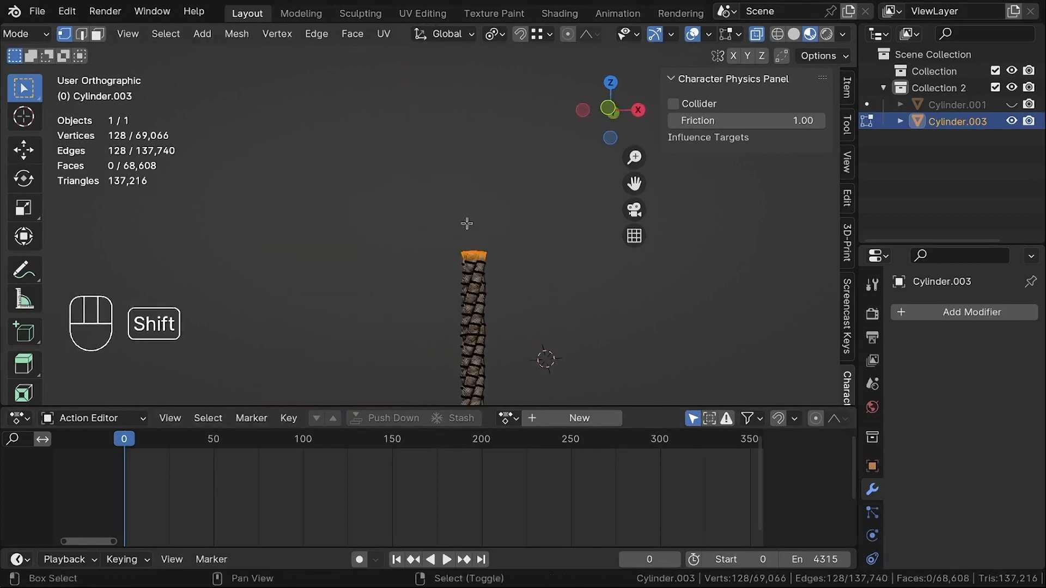
scroll(480, 218, up, 8)
key(shift+a)
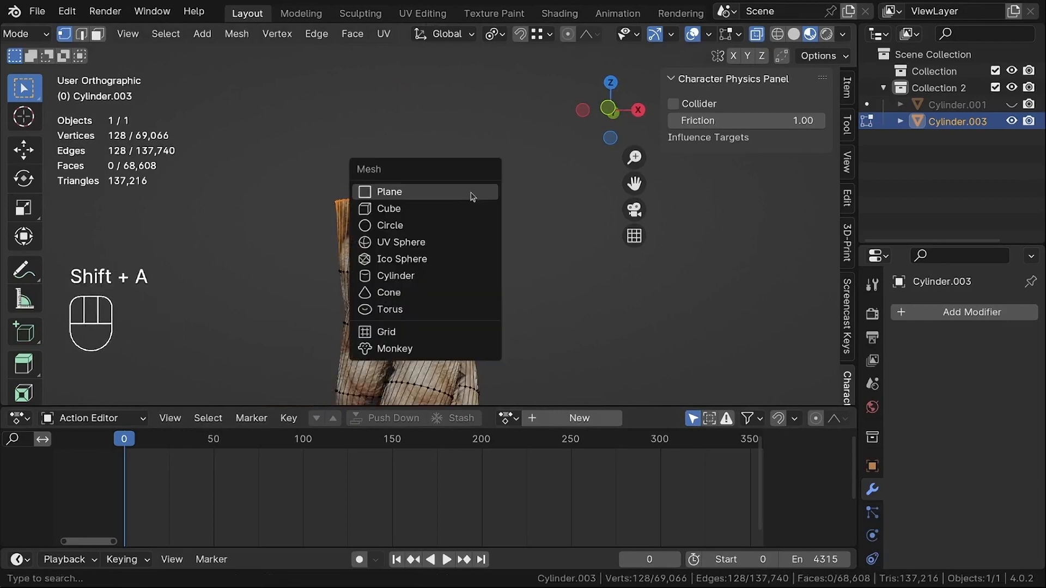
key(shift+s)
click(484, 272)
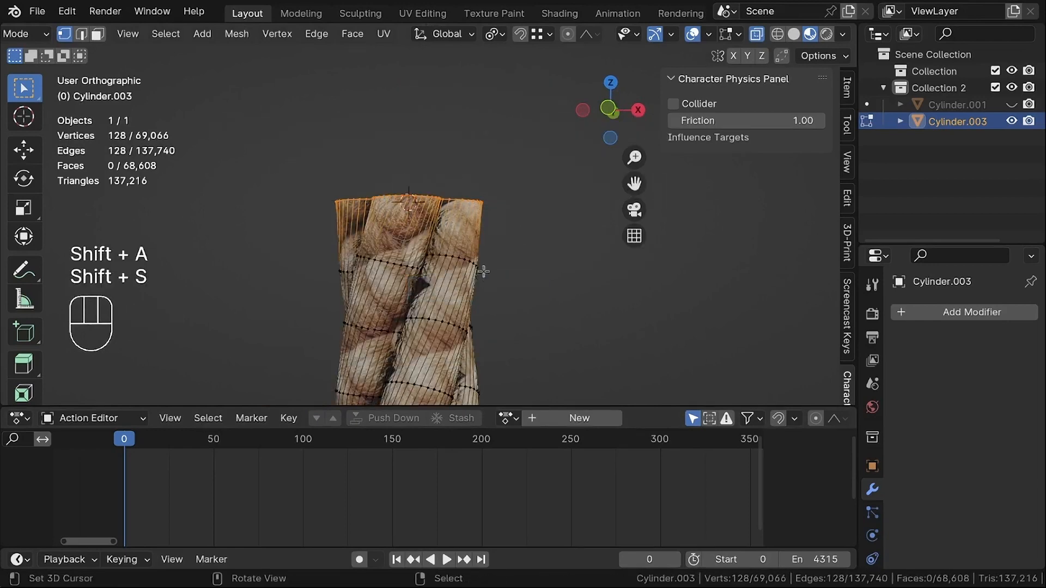
middle_drag(484, 272, 506, 243)
key(Tab)
Add a single-bone armature at the 3D cursor and open it for editing in front view.
middle_drag(448, 194, 467, 187)
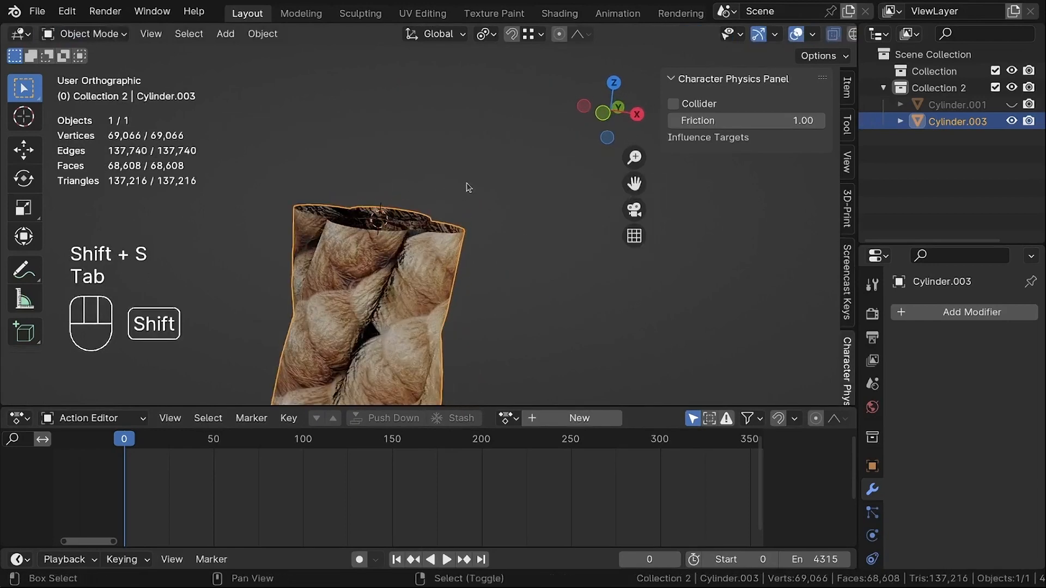
key(shift+a)
click(466, 188)
scroll(467, 187, down, 5)
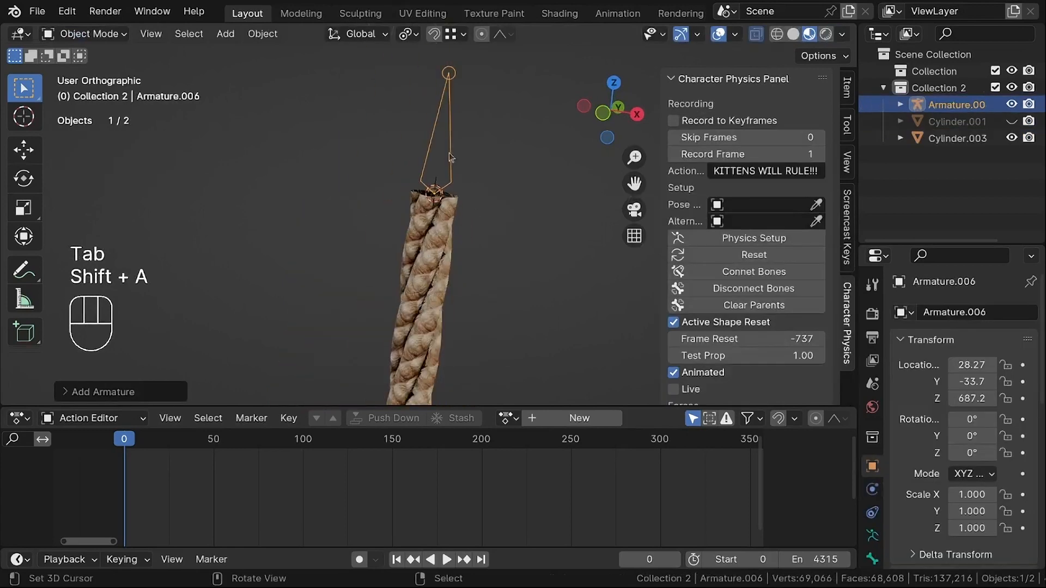
key(Tab)
mouse_move(442, 144)
middle_down()
mouse_move(441, 134)
mouse_move(433, 145)
middle_up()
key(KP_1)
scroll(445, 126, down, 2)
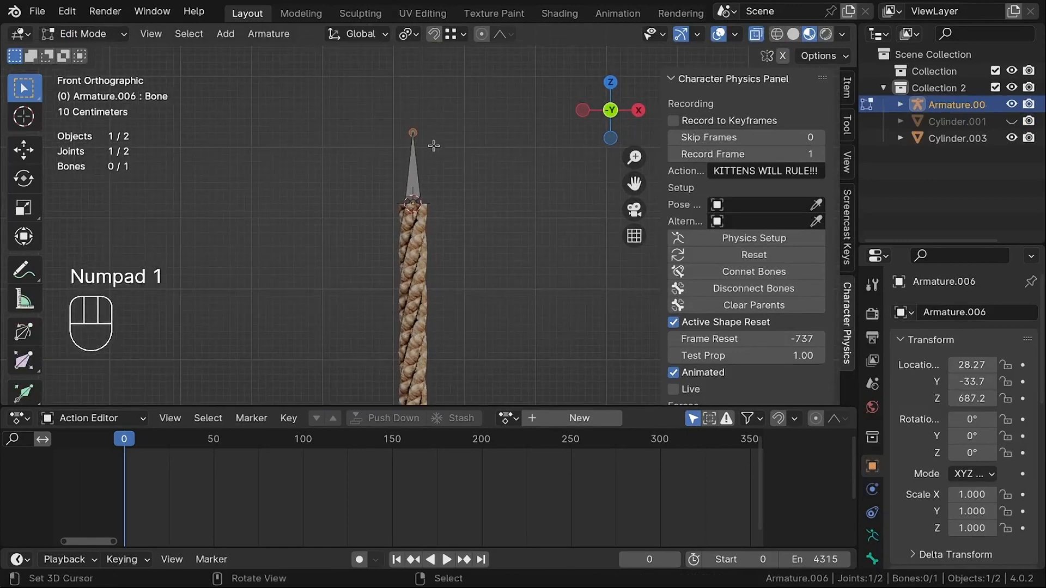
key(g)
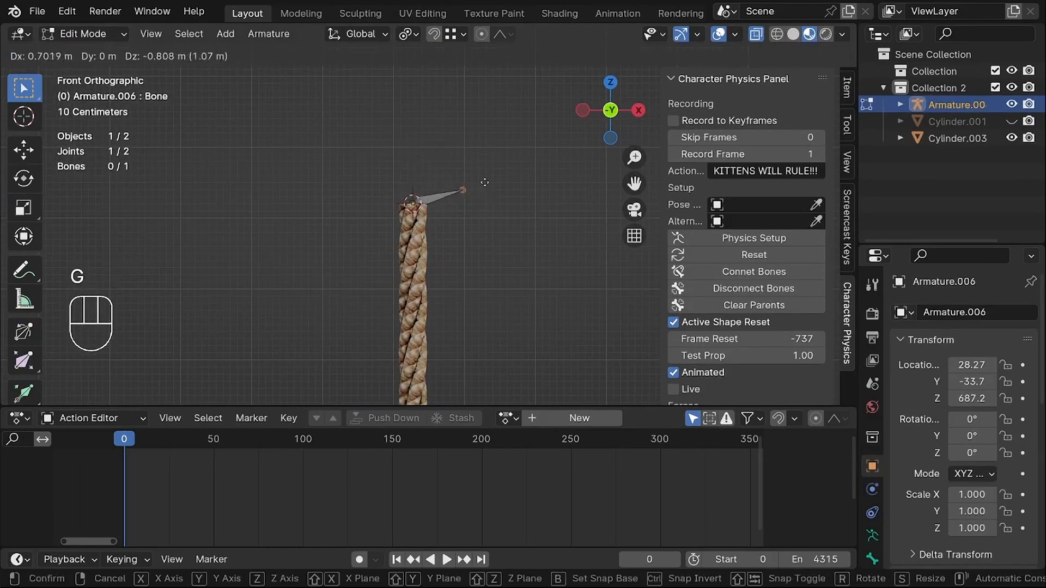
right_click(471, 182)
scroll(423, 201, up, 3)
key(g)
right_click(434, 250)
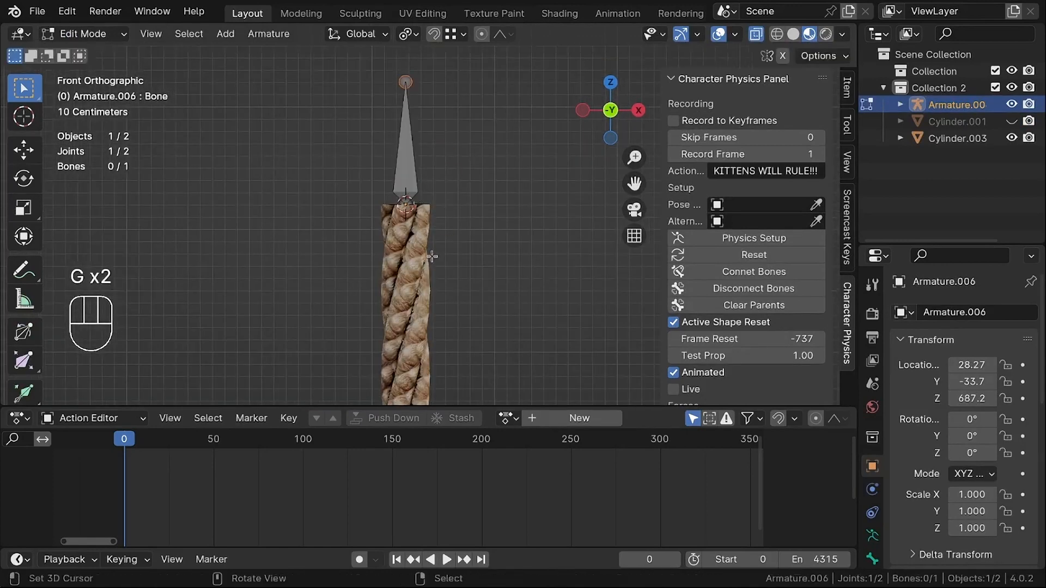
key(r)
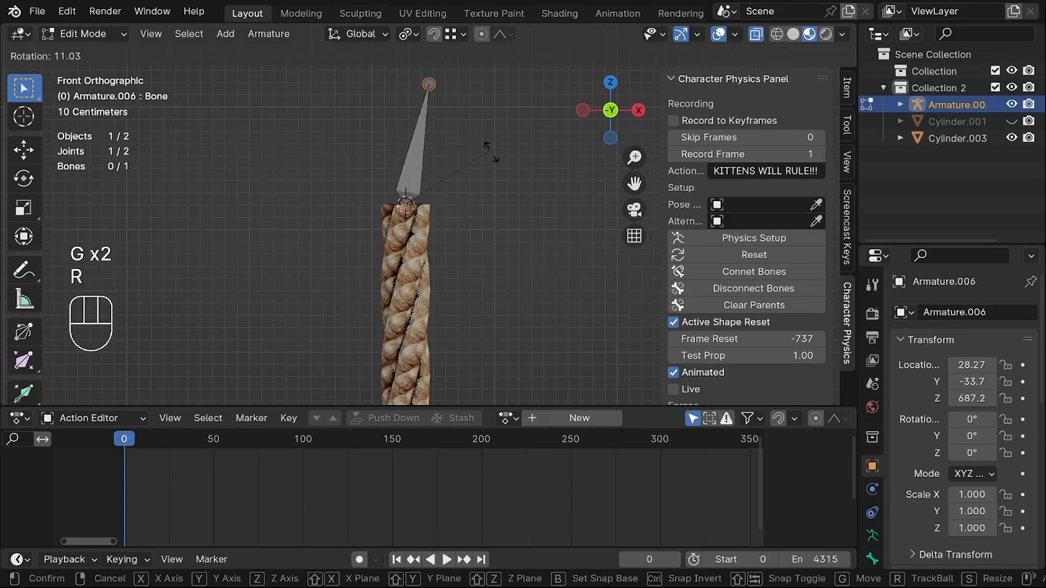
right_click(433, 63)
Set the pivot point to 3D Cursor and rotate the bone's tip by 90° twice so it points down the rope.
click(410, 39)
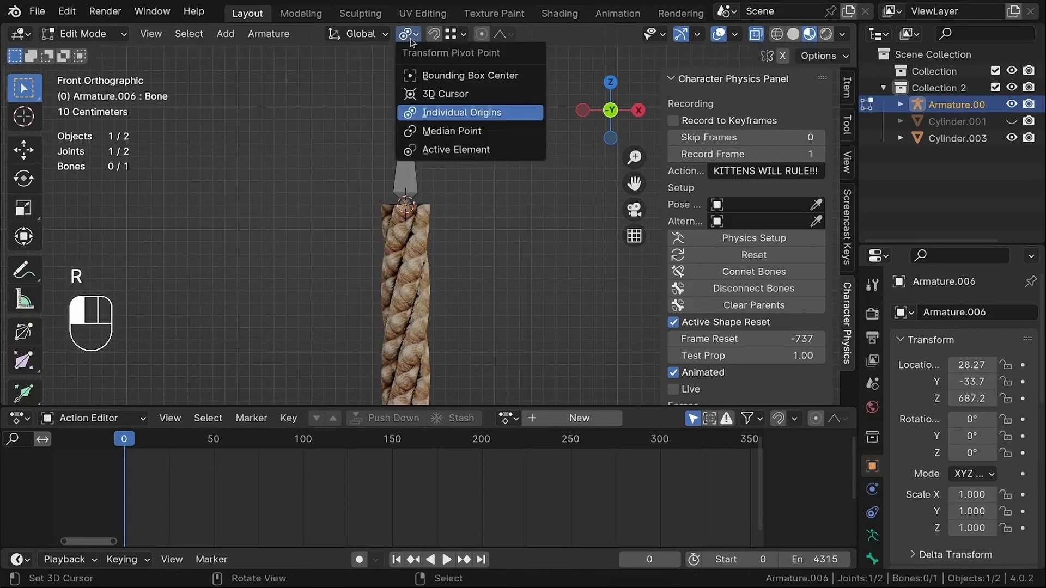
click(440, 92)
key(r)
right_click(489, 223)
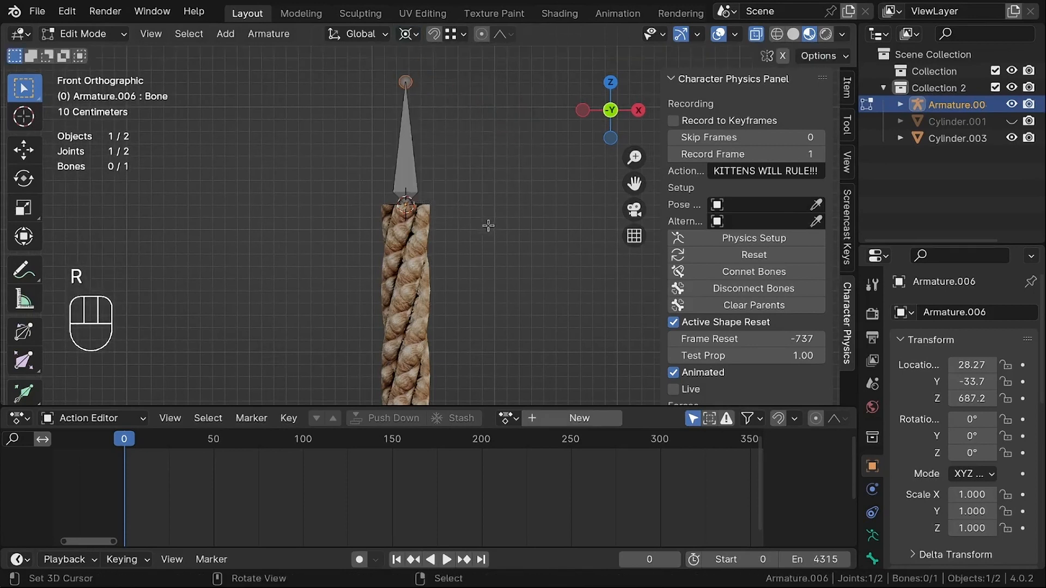
text(r18)
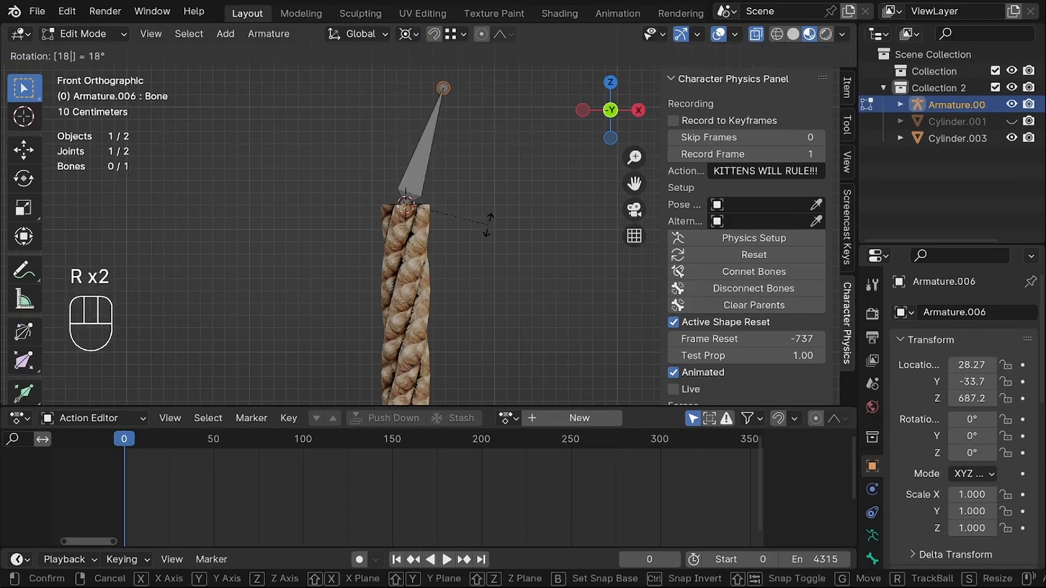
right_click(450, 224)
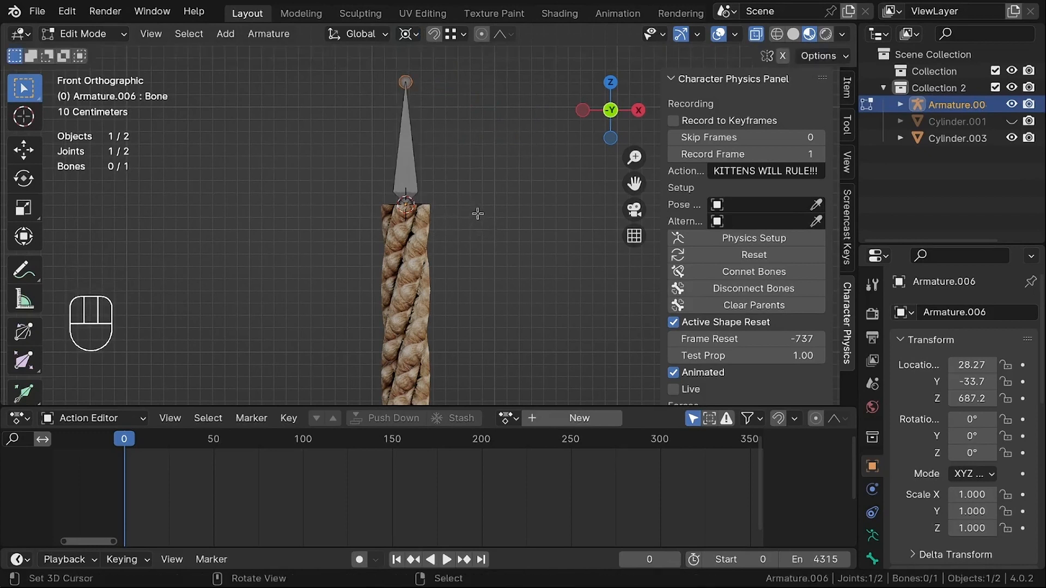
text(r90)
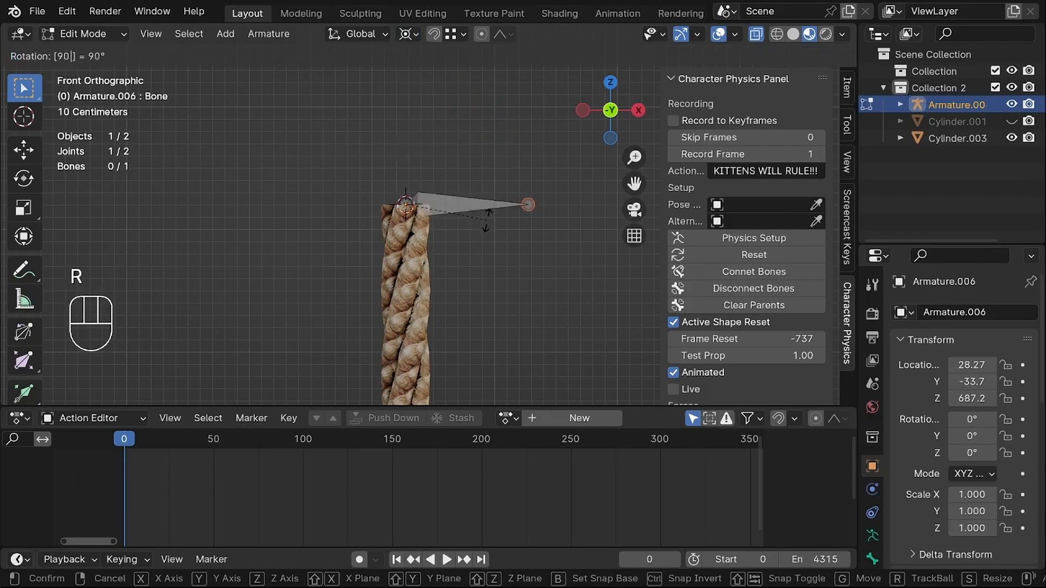
key(Return)
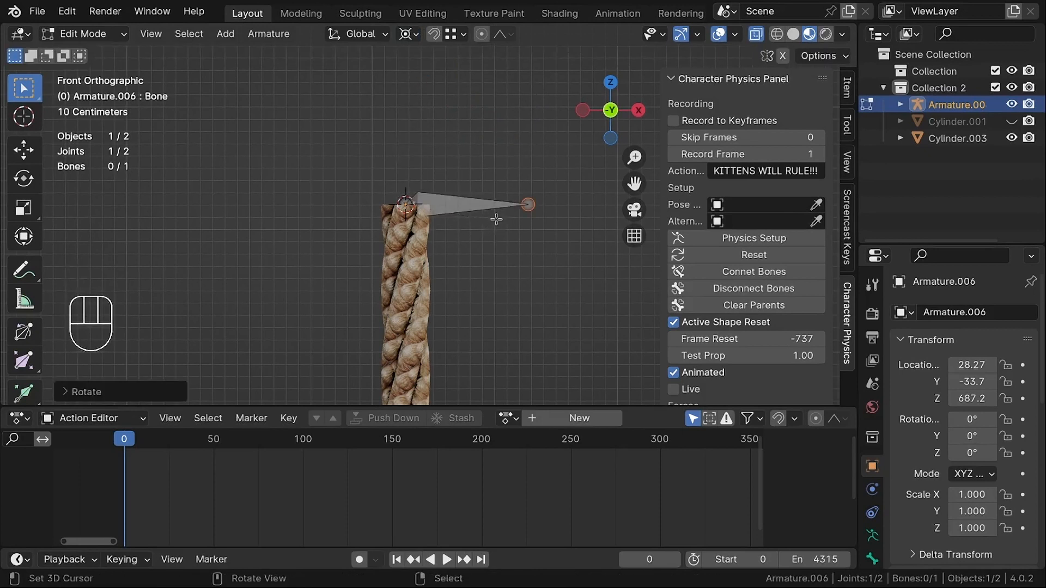
text(r90)
key(Return)
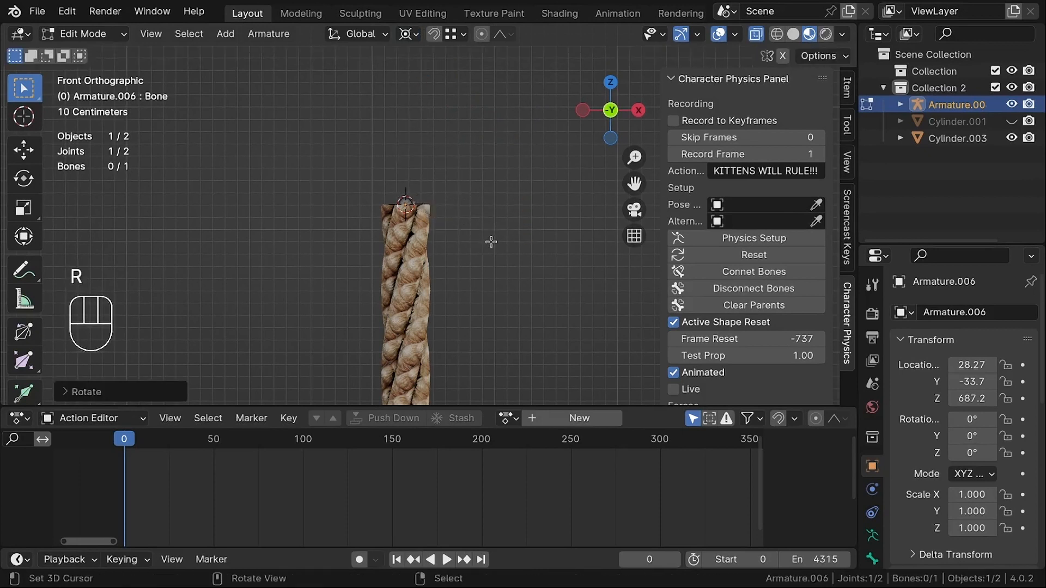
Turn on In Front viewport display for the armature so its bone shows through the rope.
middle_drag(511, 227, 418, 278)
key(KP_7)
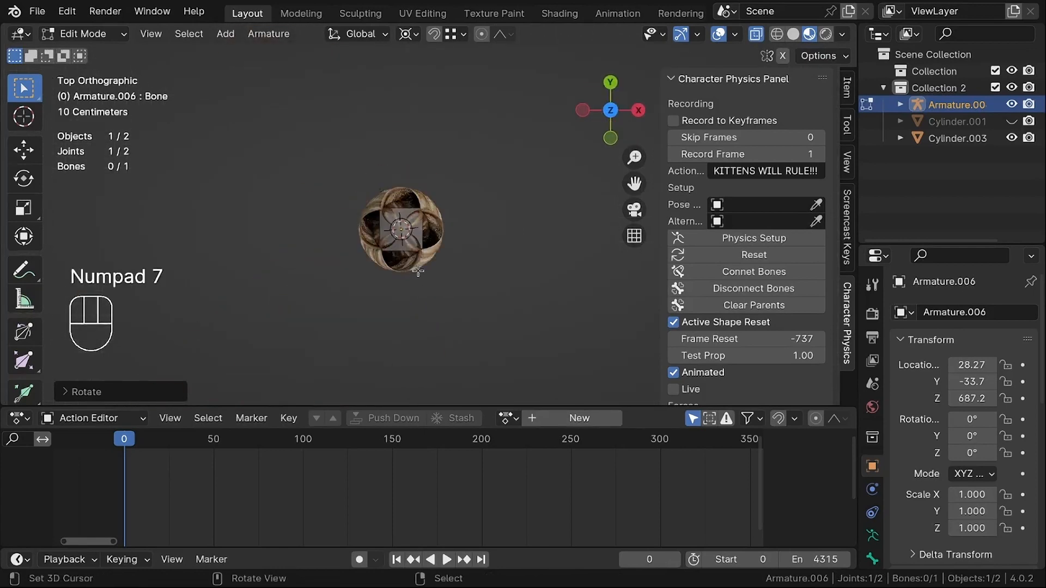
key(KP_1)
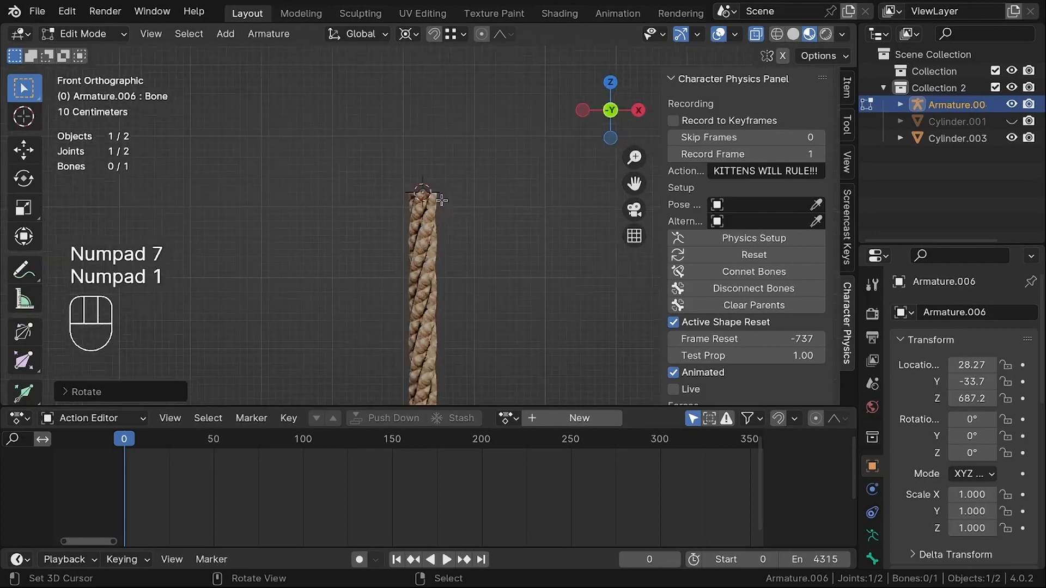
scroll(405, 129, up, 7)
scroll(393, 178, down, 6)
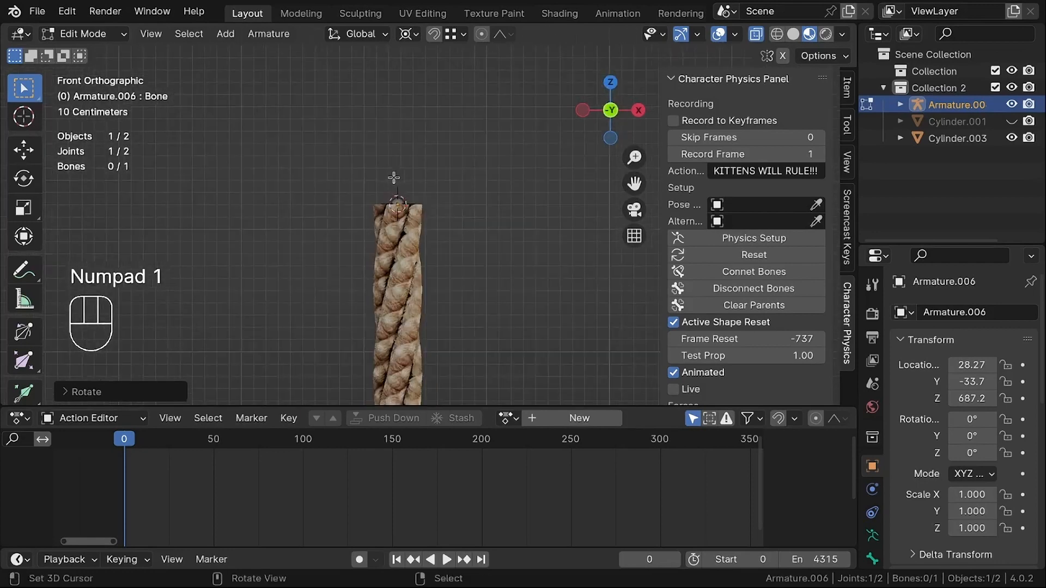
shift+middle_drag(414, 206, 393, 151)
scroll(432, 216, up, 3)
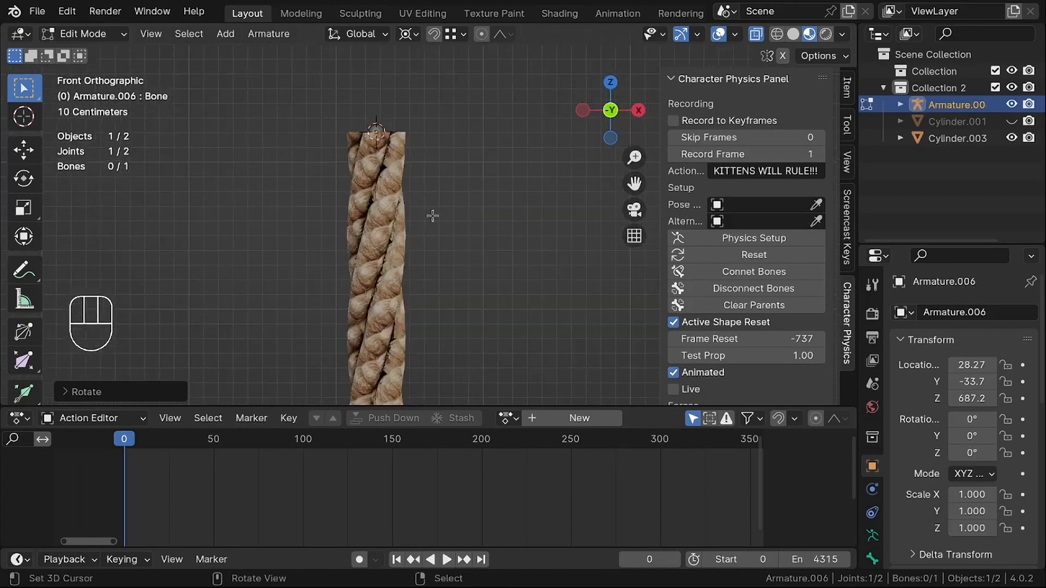
click(873, 535)
scroll(926, 481, down, 8)
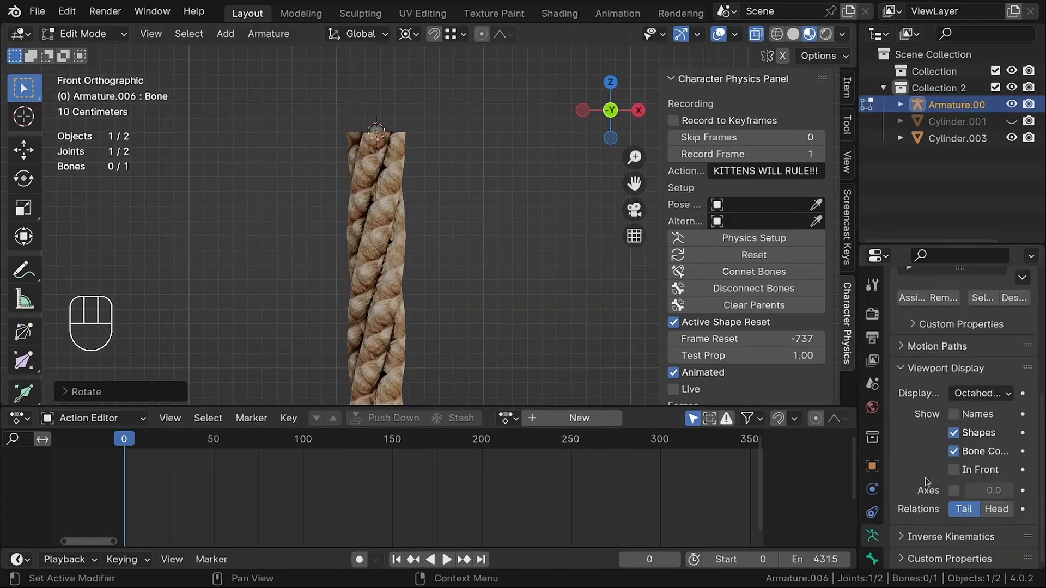
click(955, 470)
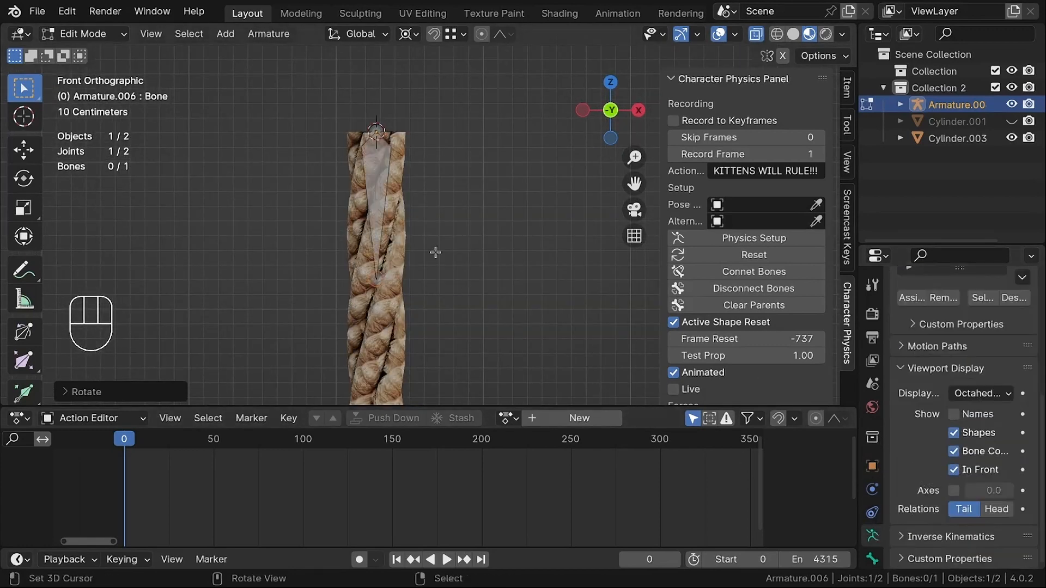
Extrude a second bone 1 m downward along global Z from the first bone's tip.
scroll(385, 278, down, 5)
shift+middle_drag(420, 233, 397, 135)
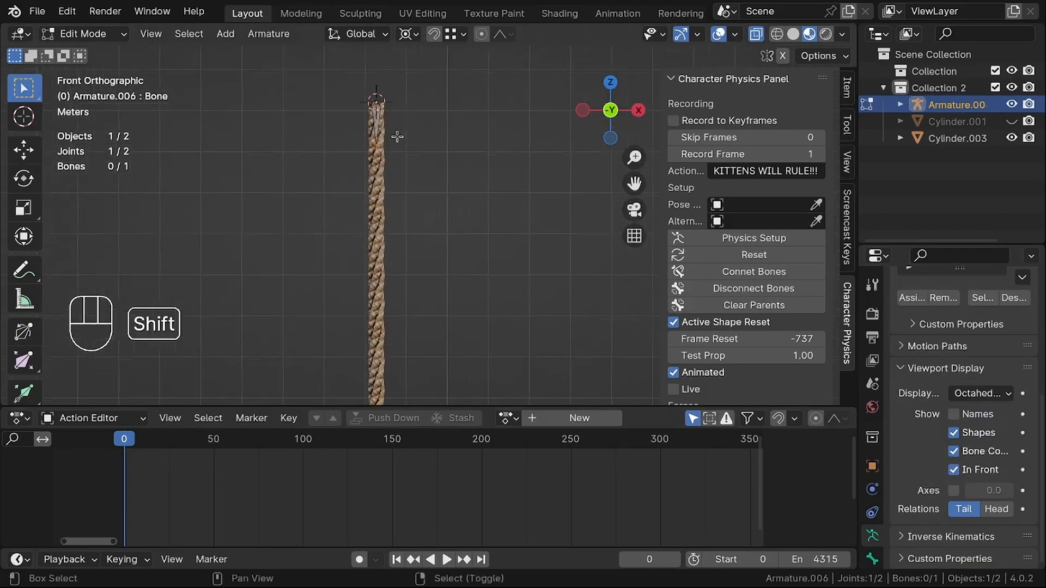
scroll(382, 123, up, 5)
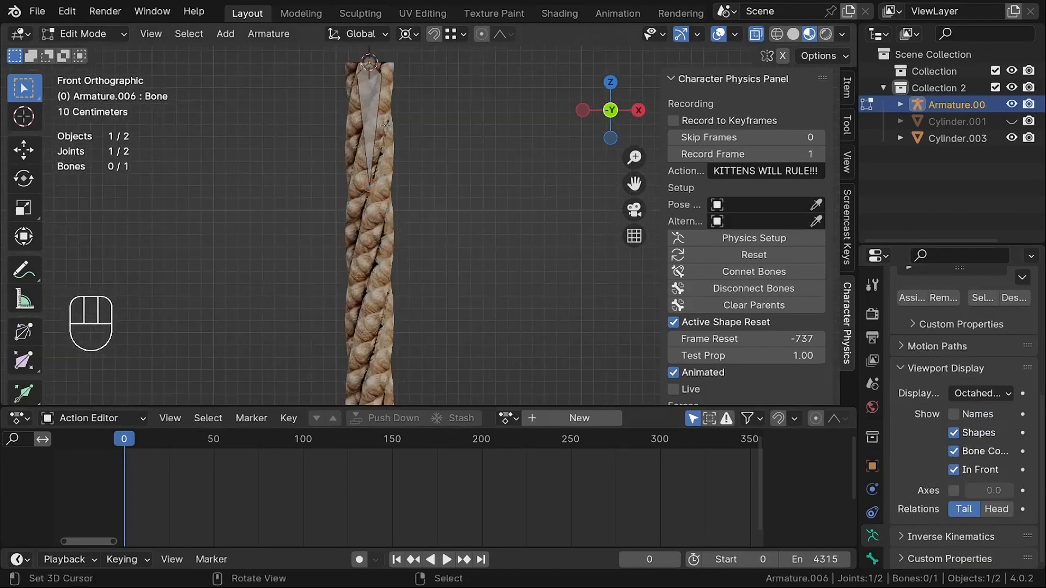
click(371, 197)
scroll(393, 180, down, 3)
key(e)
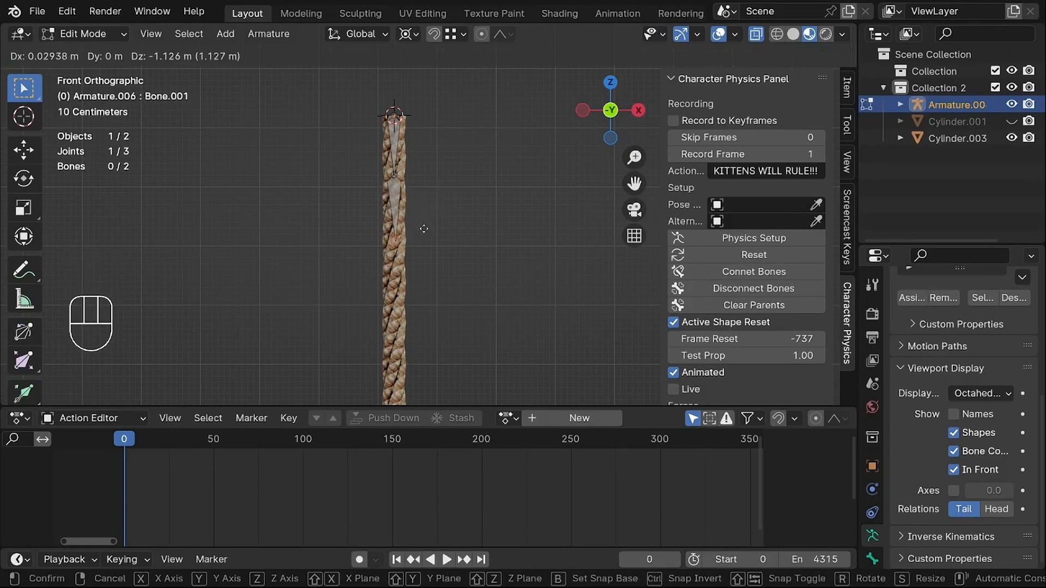
text(z1)
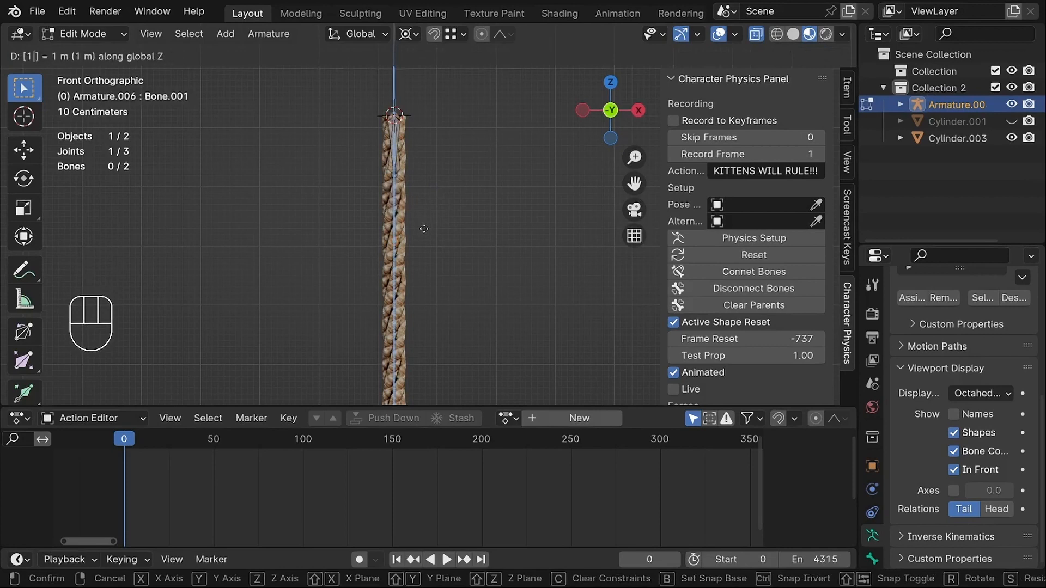
key(Return)
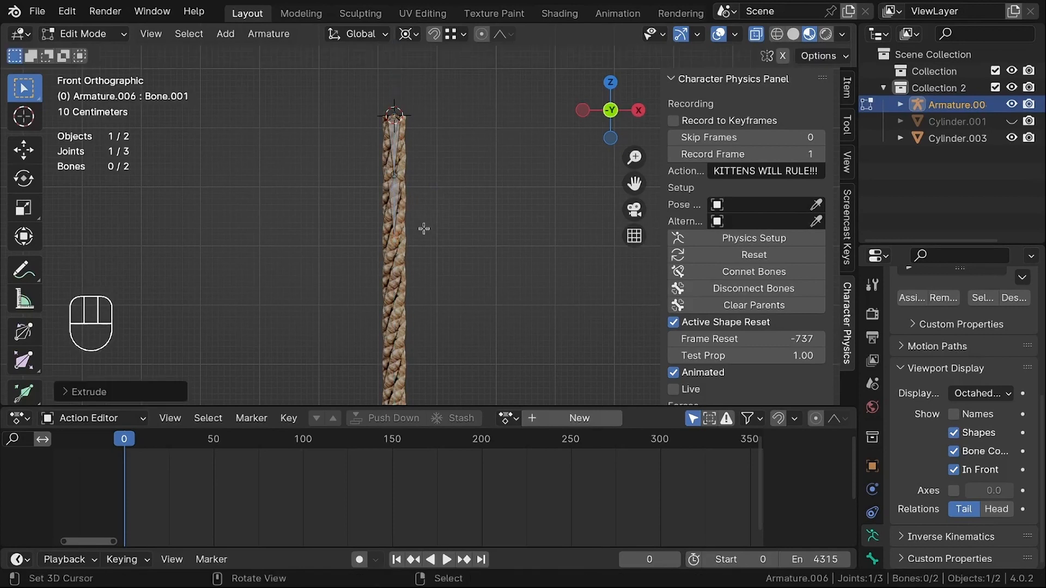
Repeat the last bone extrusion three times to continue the chain down the rope.
scroll(448, 194, down, 2)
key(shift+r)
scroll(425, 210, up, 2)
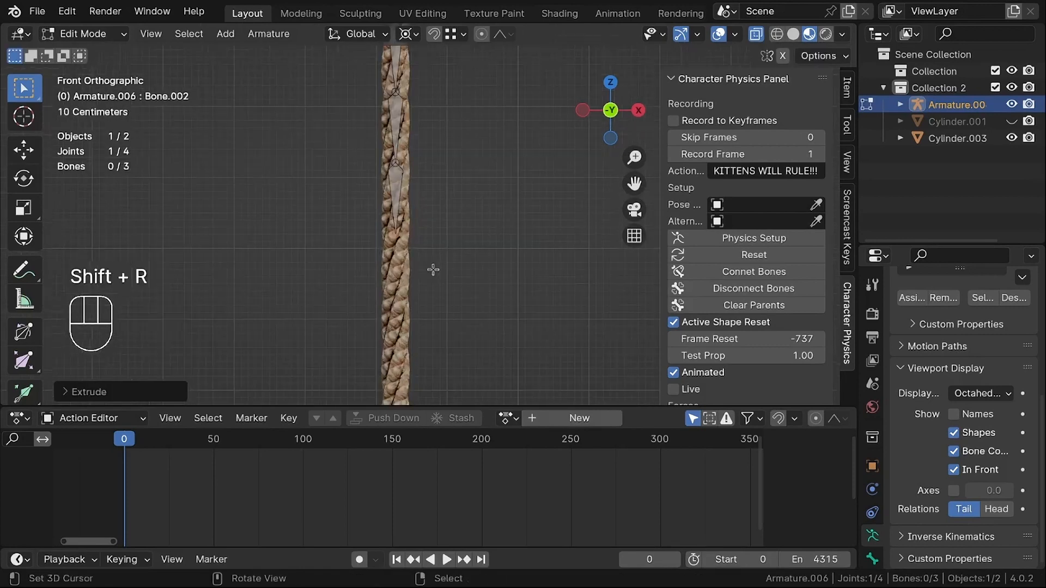
key(shift+r)
key(shift+r)
scroll(423, 161, down, 3)
Switch the viewport to wireframe shading and keep repeating the extrusion to extend the chain to 45 bones along the rope.
key(z)
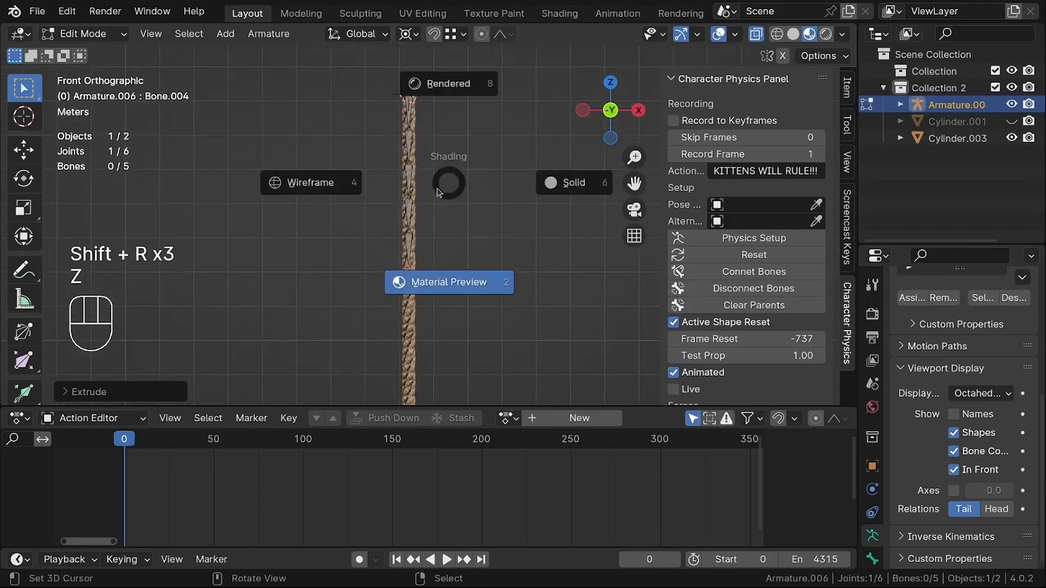
click(309, 194)
scroll(437, 295, up, 2)
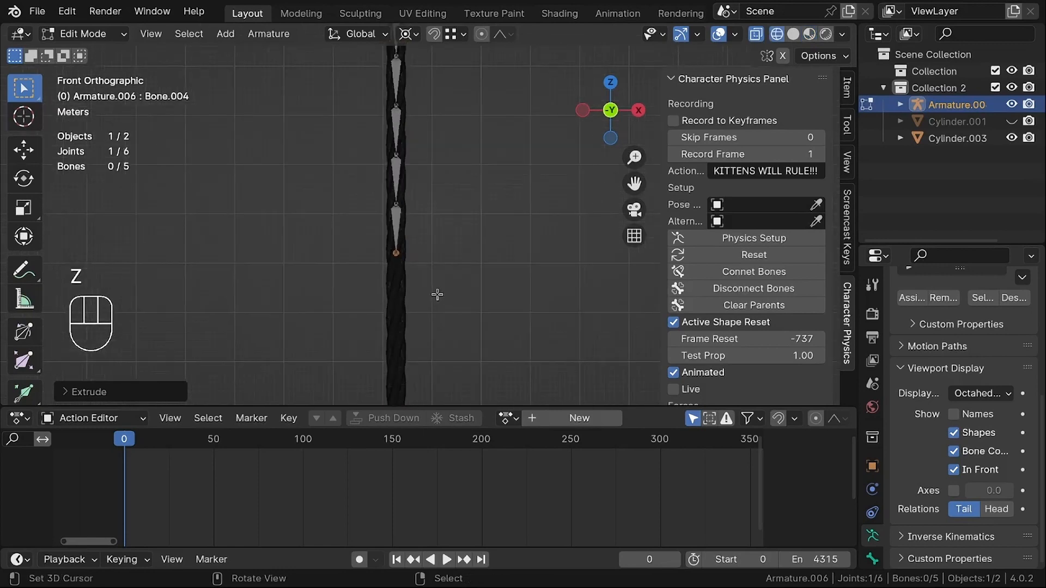
key(shift+r)
scroll(443, 204, down, 5)
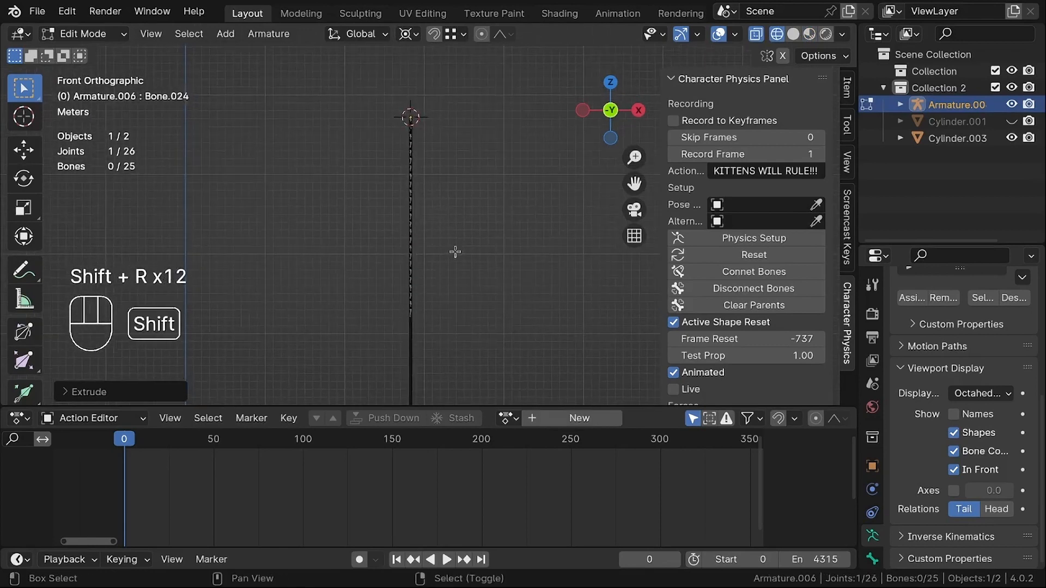
key(shift+r)
key(shift+r)
key(shift+r)
key(shift+r)
key(shift+r)
key(shift+r)
key(shift+r)
key(shift+r)
key(shift+r)
scroll(456, 252, down, 4)
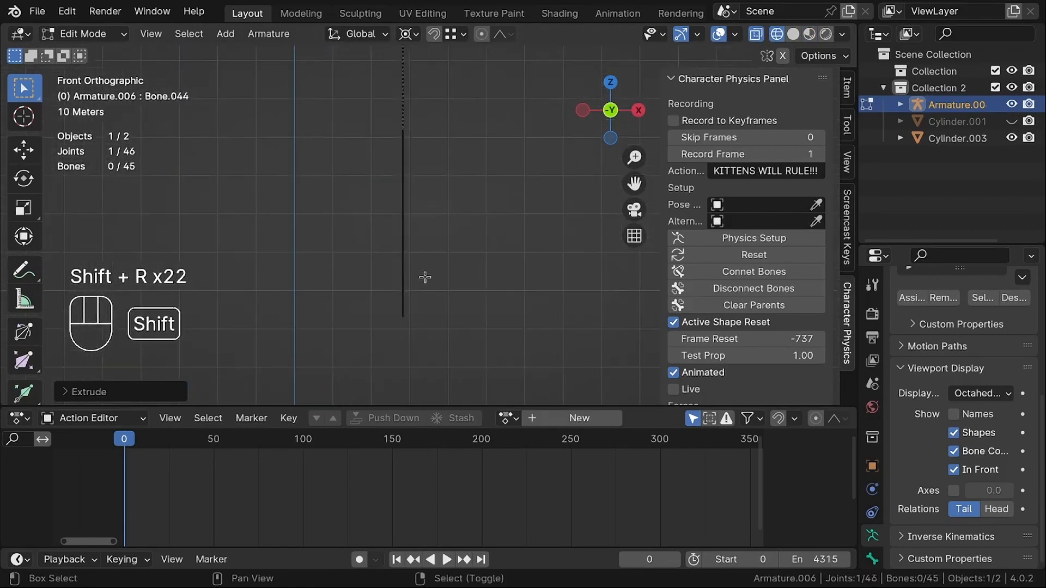
Repeat the bone extrusion until the chain reaches the lower end of the rope, and return to Object Mode.
key(shift+r)
key(shift+r)
key(shift+r)
key(shift+r)
key(shift+r)
scroll(403, 316, up, 3)
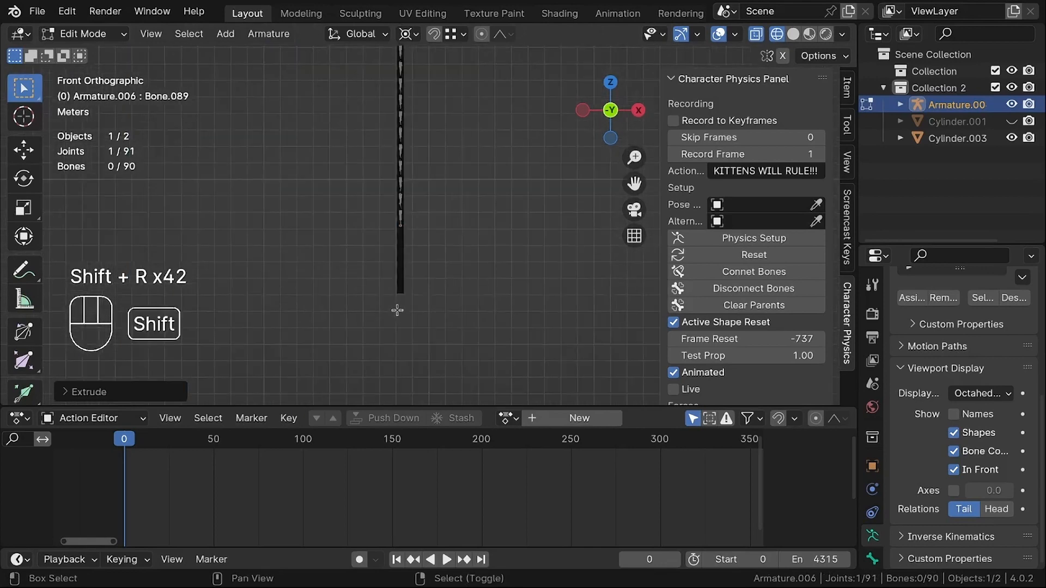
key(shift+r)
scroll(411, 272, up, 5)
key(Tab)
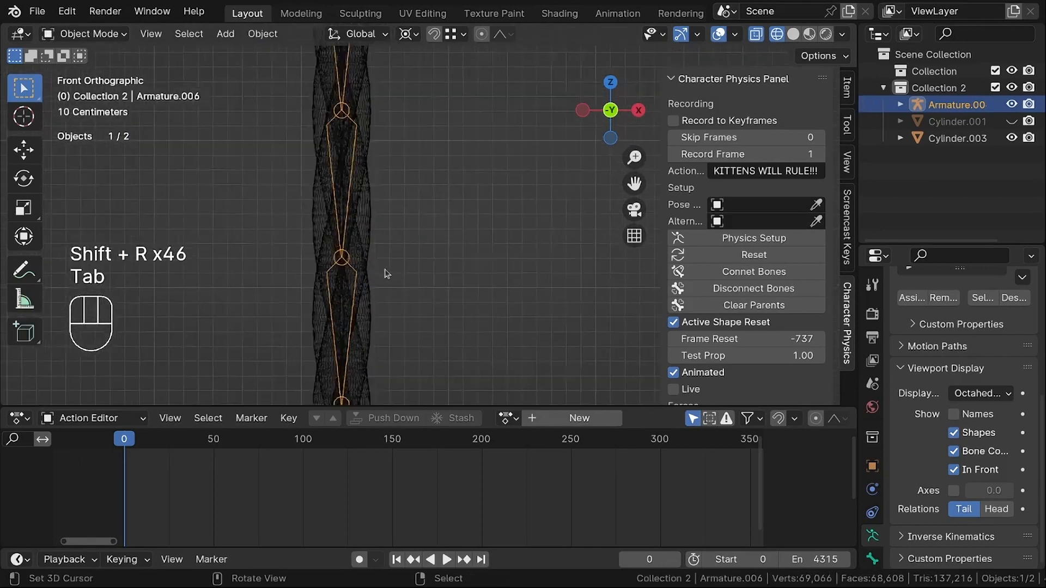
Parent the rope mesh to the armature with automatic weights.
click(368, 218)
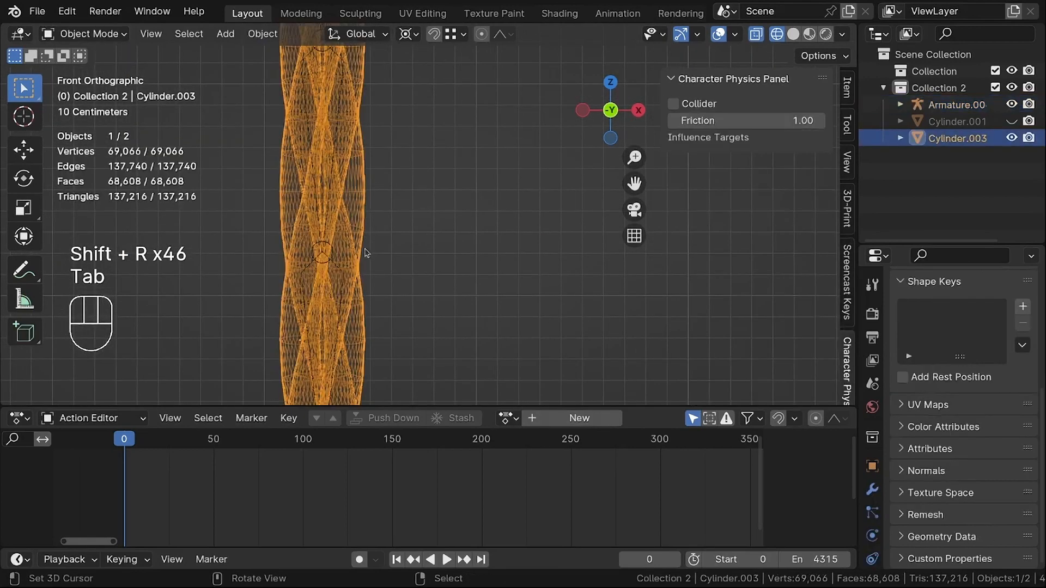
shift+click(339, 271)
scroll(382, 256, down, 5)
middle_drag(392, 247, 373, 257)
scroll(364, 274, up, 5)
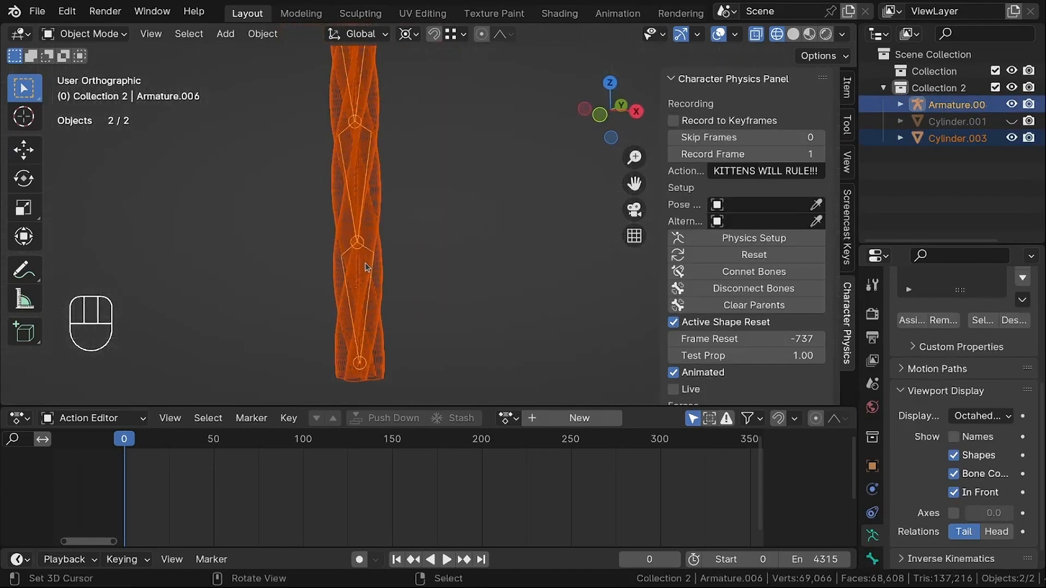
key(ctrl+p)
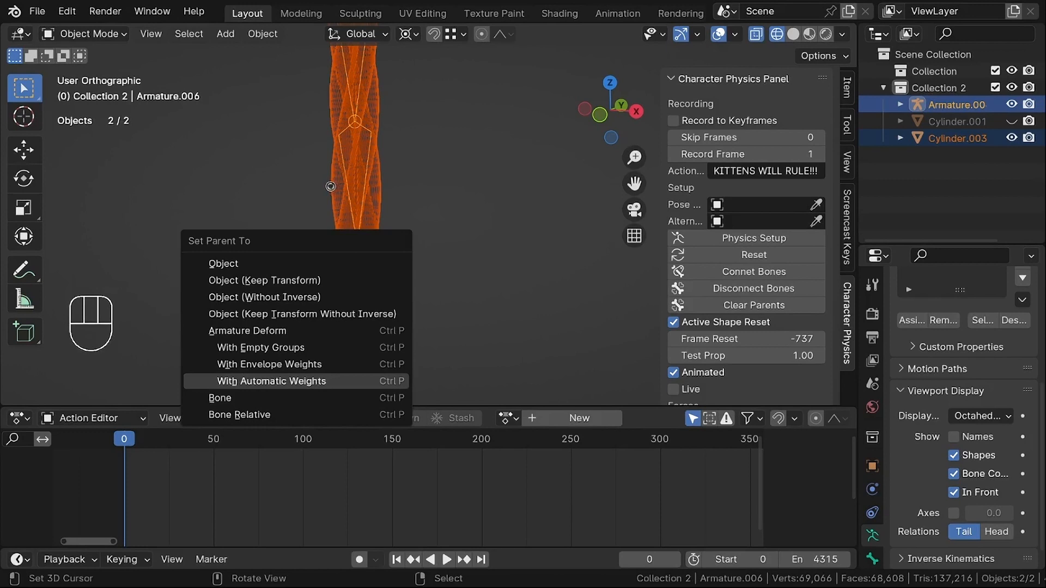
scroll(338, 232, down, 4)
scroll(423, 231, down, 2)
shift+middle_drag(441, 168, 401, 214)
Switch the viewport shading to Material Preview and put the rope's armature into Pose Mode.
key(z)
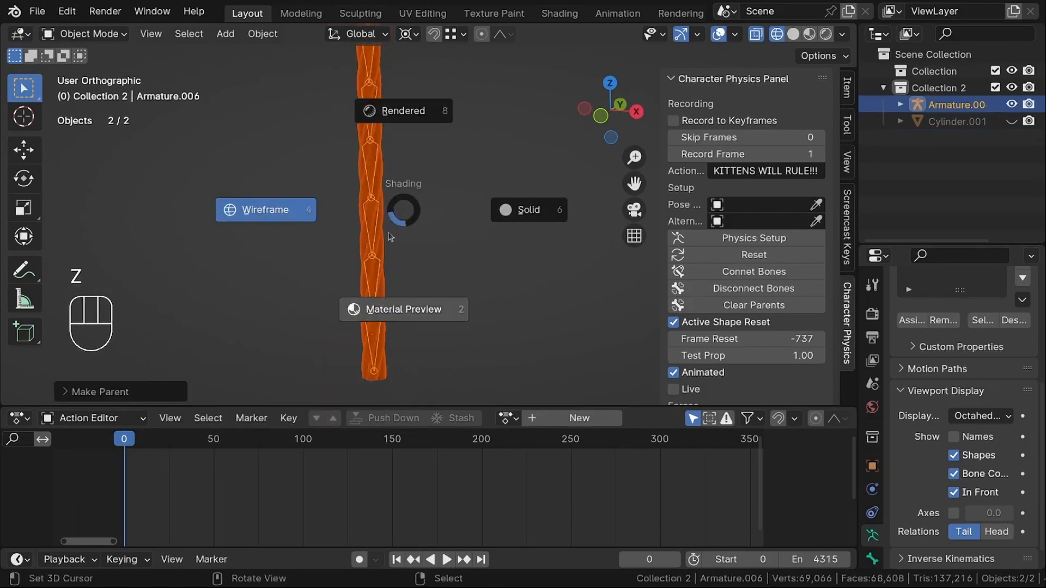
click(381, 300)
right_click(396, 194)
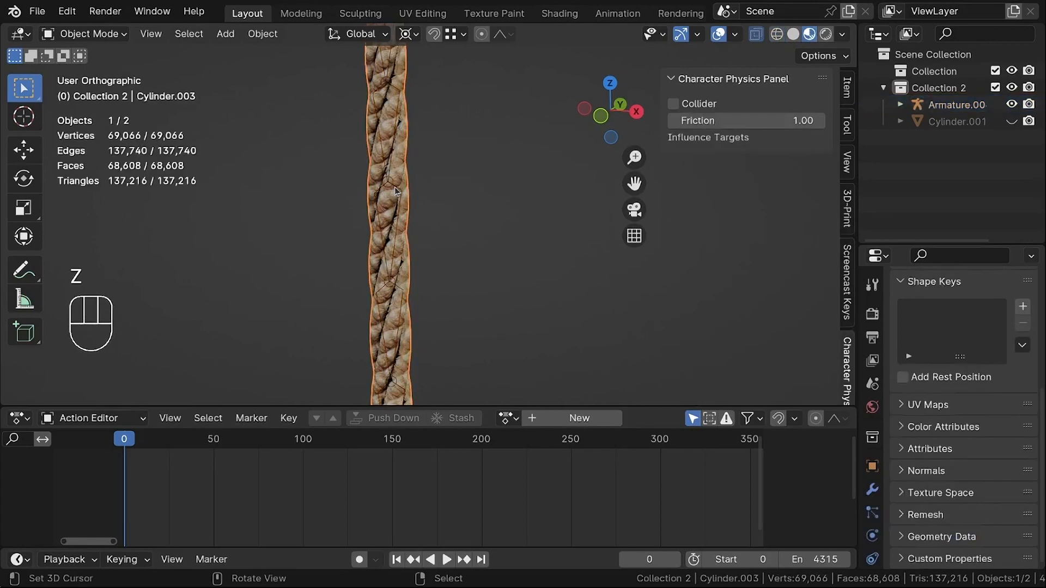
right_click(403, 197)
right_click(402, 197)
key(ctrl+Tab)
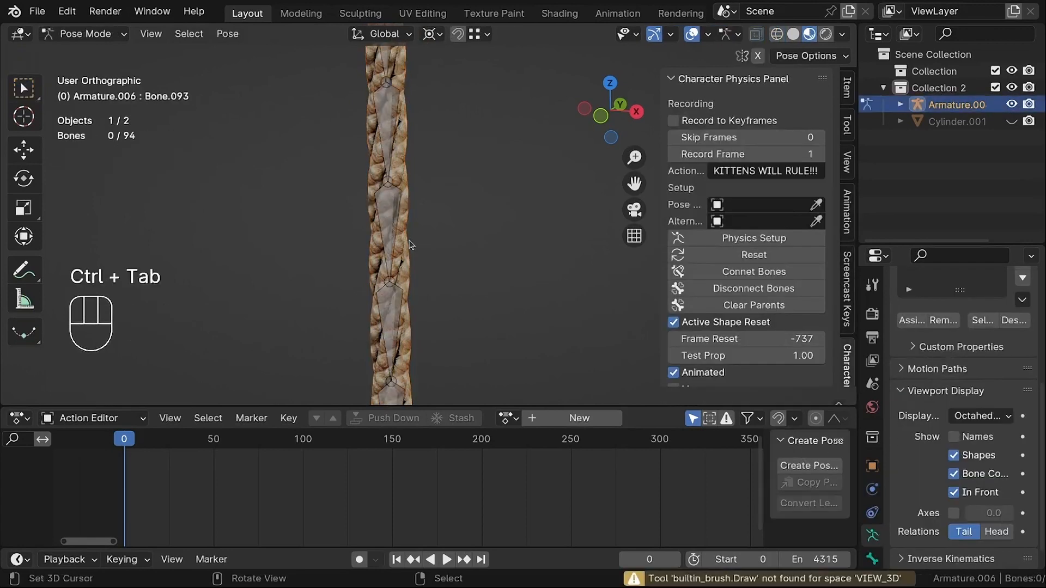
Select all bones of the armature and set the transform pivot point to Individual Origins.
key(a)
key(r)
right_click(477, 289)
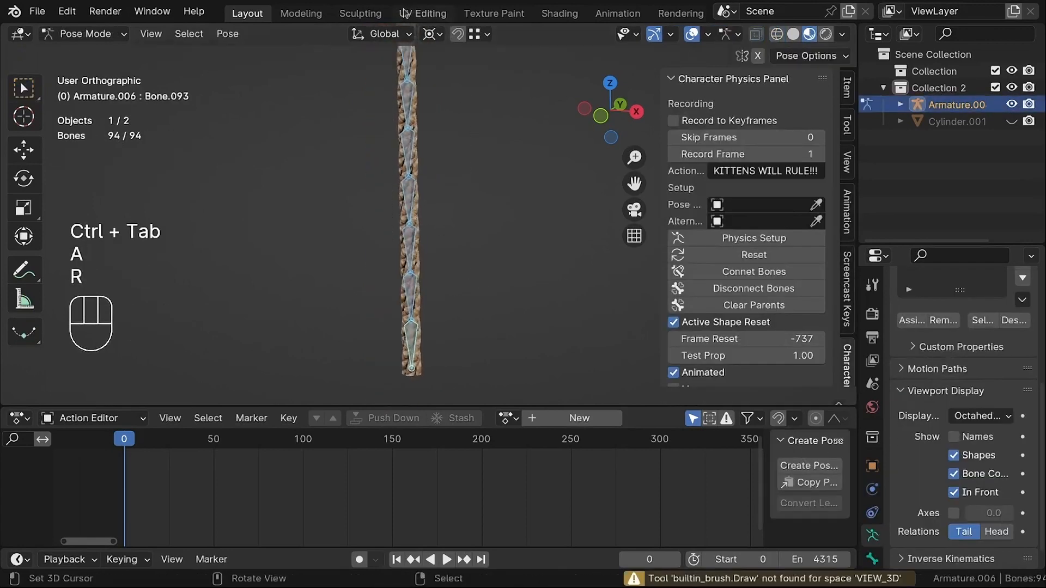
click(433, 34)
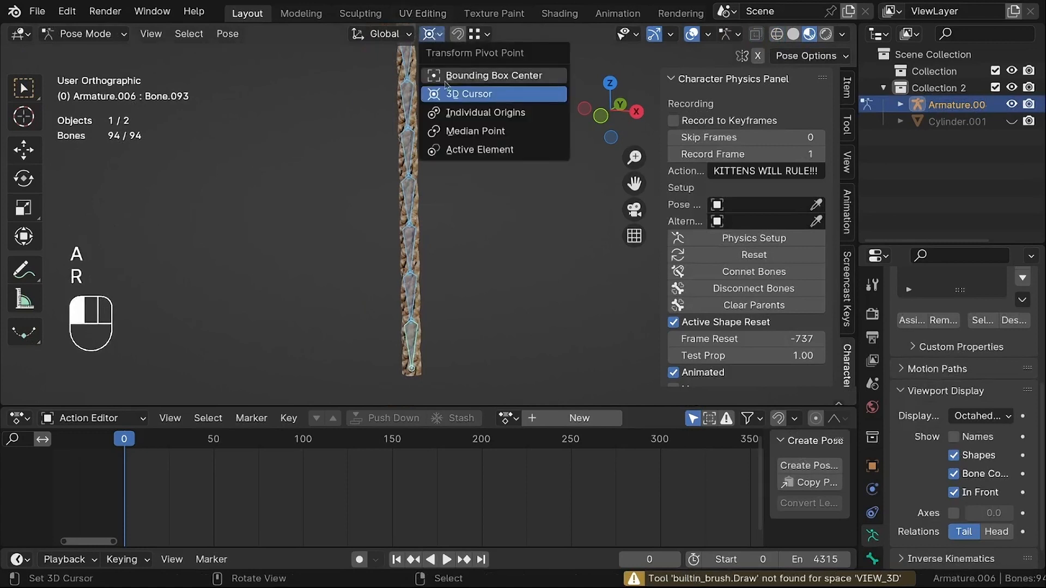
click(462, 111)
Try rotating all bones about their individual origins to test how the rope curls.
scroll(461, 274, down, 6)
shift+middle_drag(476, 220, 451, 257)
scroll(425, 146, up, 8)
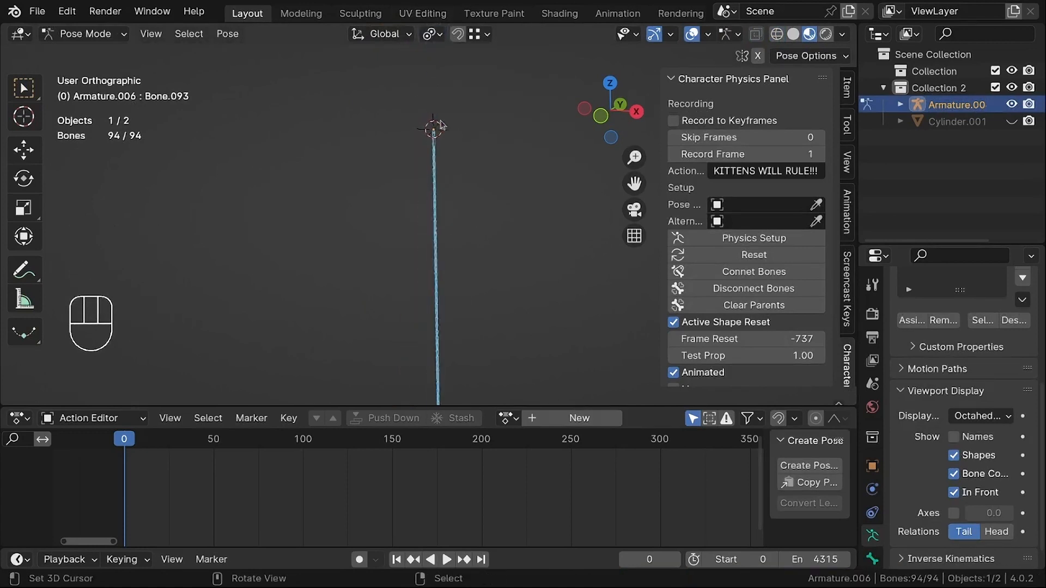
key(r)
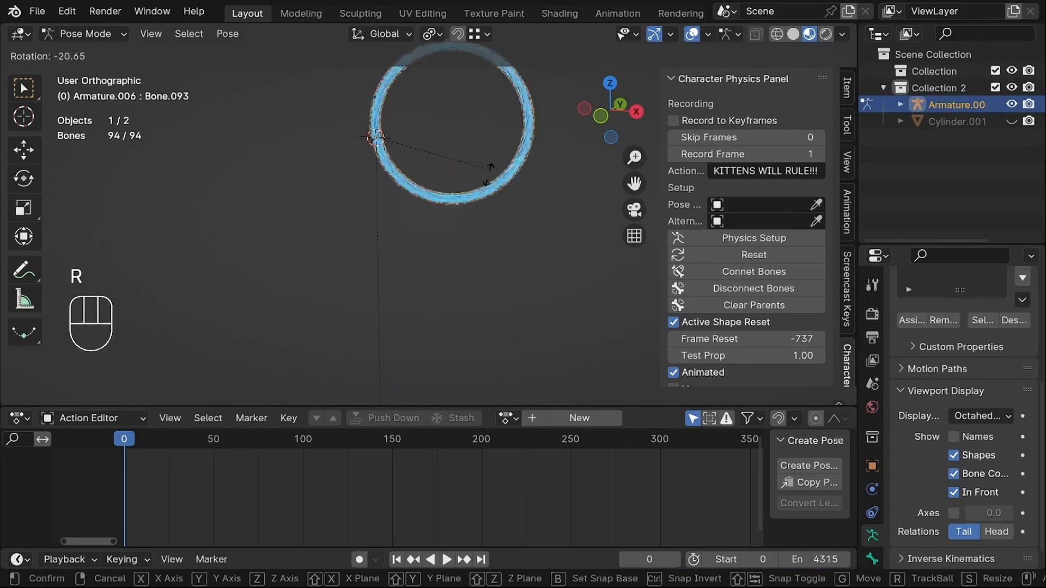
right_click(450, 205)
Return to Object Mode and duplicate the rope's armature, placing the copy about 3.4 m away beside the rope.
scroll(412, 157, up, 9)
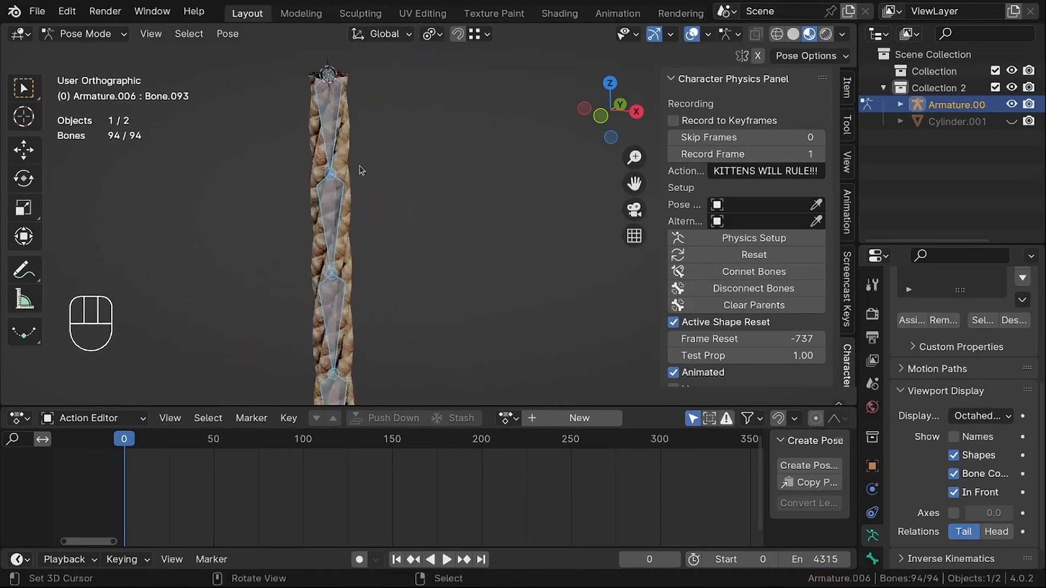
shift+middle_drag(362, 153, 355, 212)
scroll(357, 210, down, 4)
middle_drag(374, 152, 450, 221)
scroll(456, 221, up, 3)
shift+middle_drag(544, 262, 442, 208)
scroll(417, 207, up, 5)
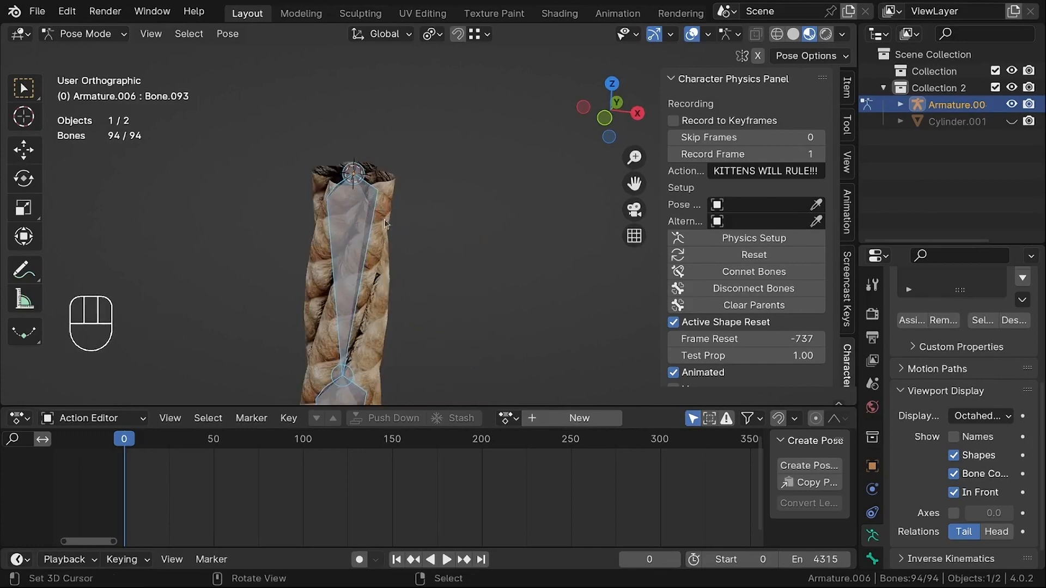
key(ctrl+Tab)
click(368, 210)
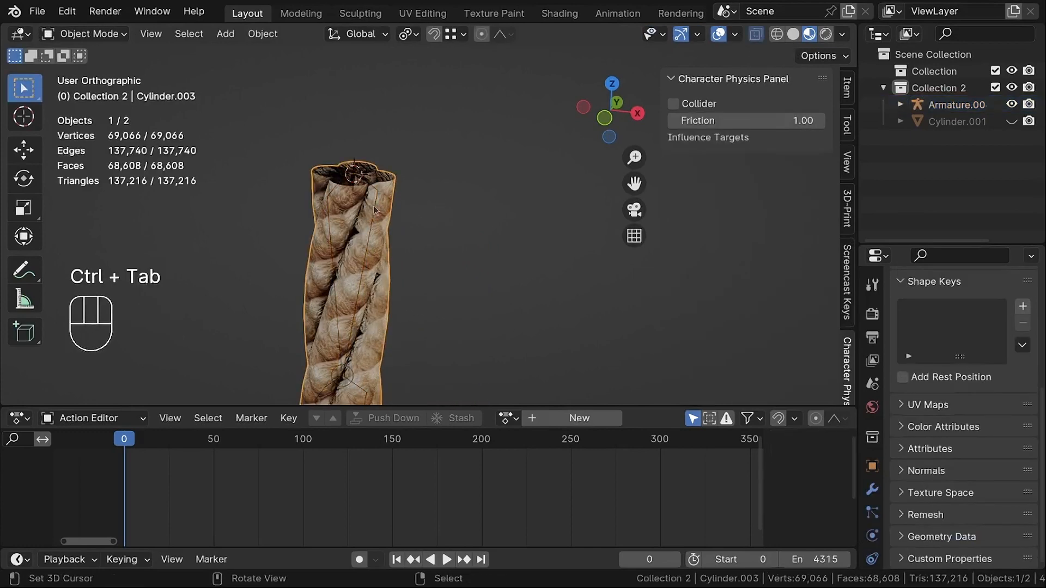
click(375, 209)
key(g)
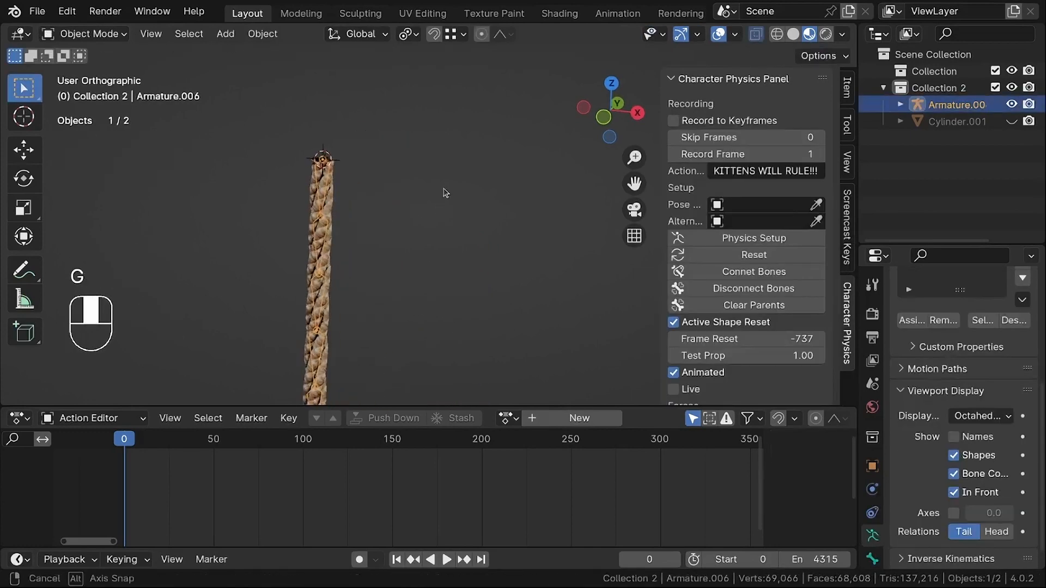
key(shift+d)
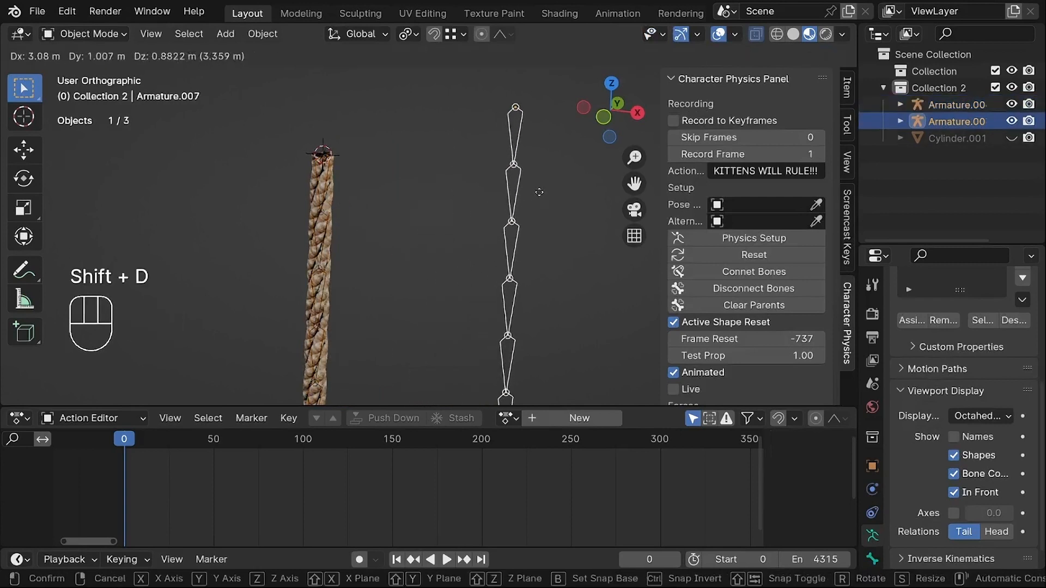
click(539, 192)
Set the duplicate Armature.007 as the original armature's pose armature and run the physics setup.
scroll(333, 178, up, 4)
click(340, 170)
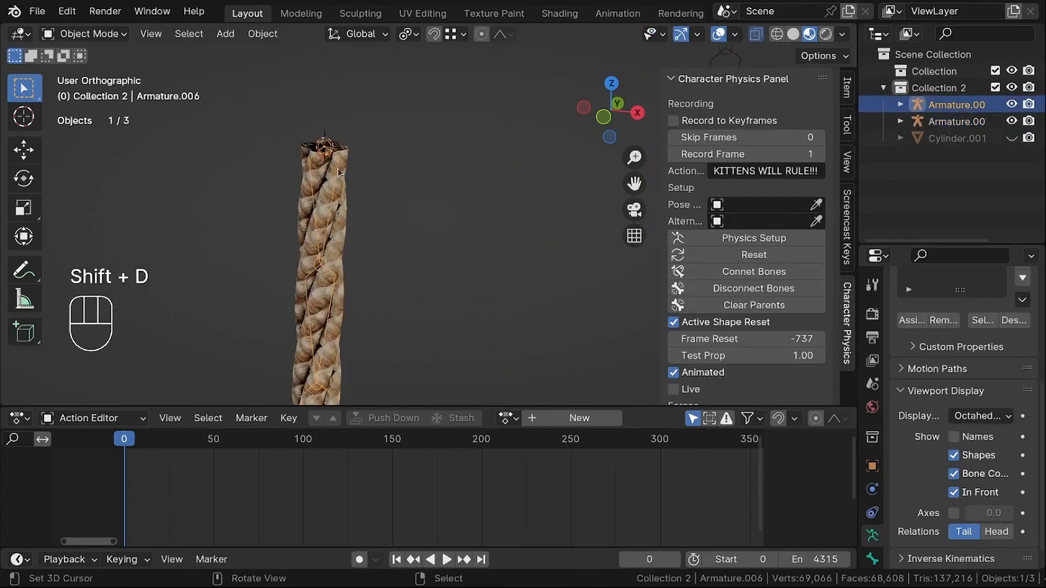
scroll(340, 172, down, 3)
click(817, 205)
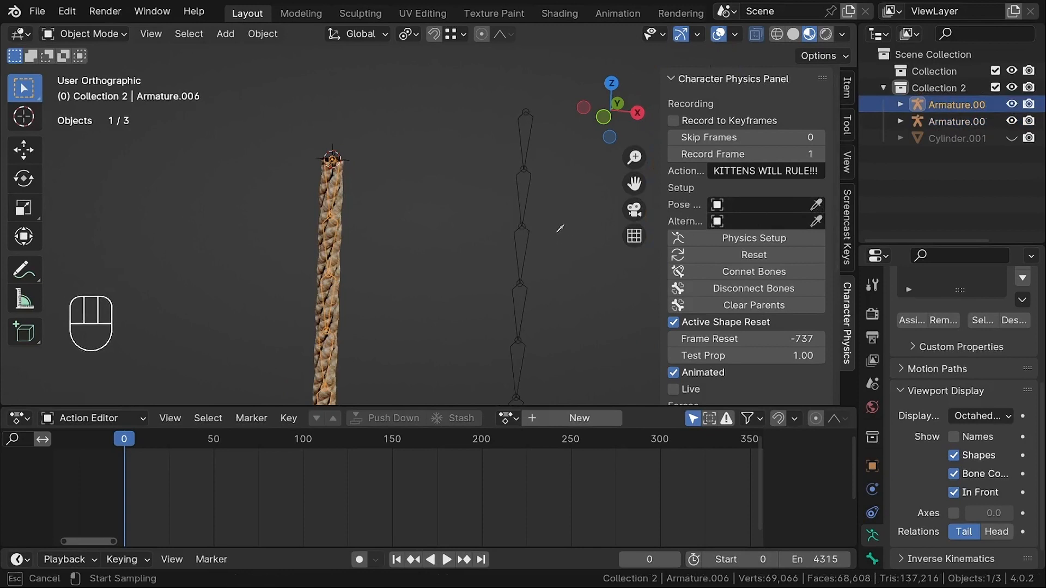
click(530, 194)
scroll(356, 200, up, 2)
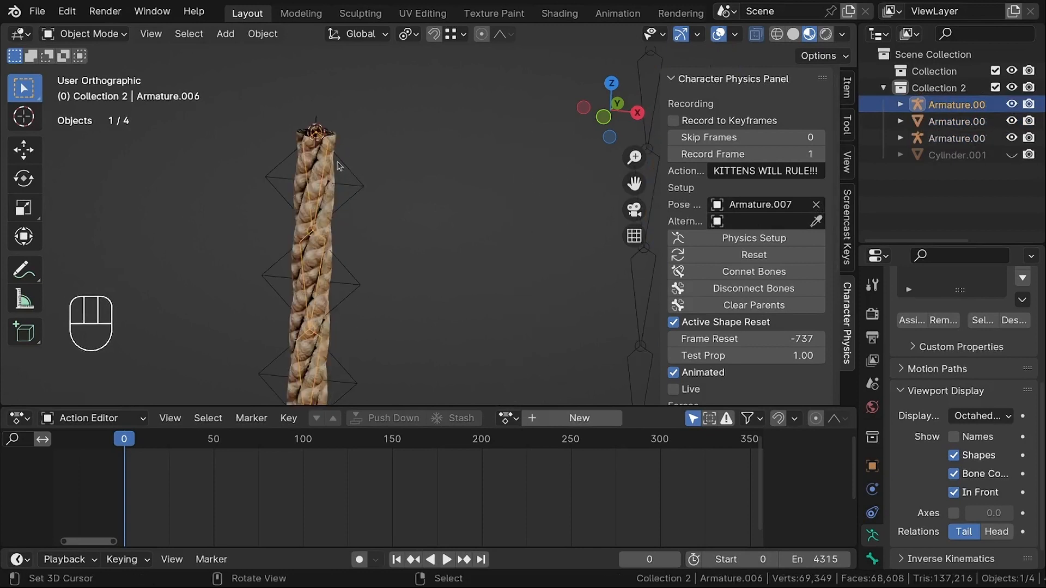
Play the rope physics simulation from frame 0, stop it, and return to the first frame.
scroll(338, 166, down, 2)
middle_drag(466, 206, 441, 171)
scroll(430, 161, down, 3)
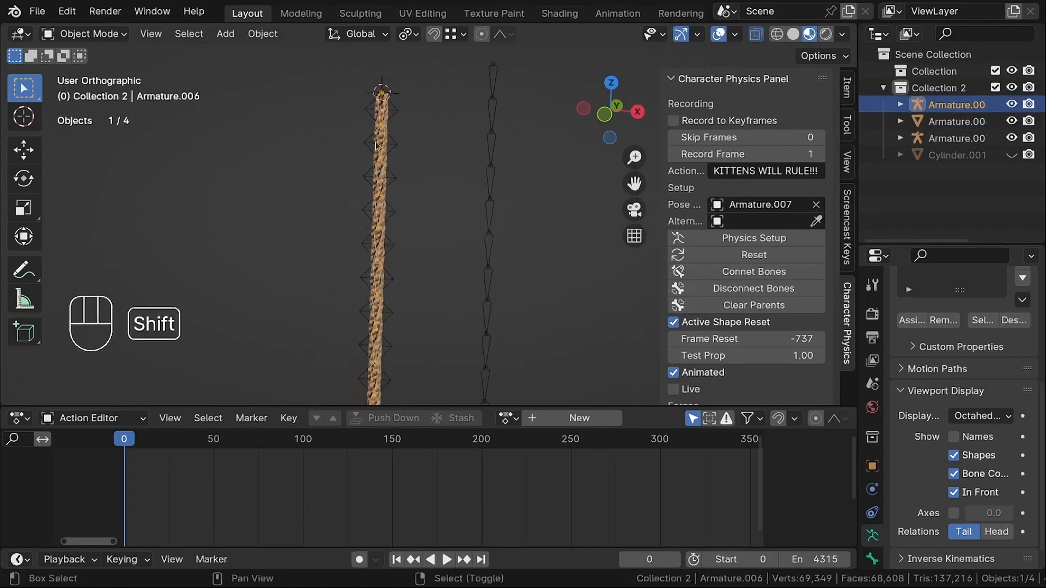
shift+middle_drag(407, 53, 383, 103)
scroll(386, 105, up, 4)
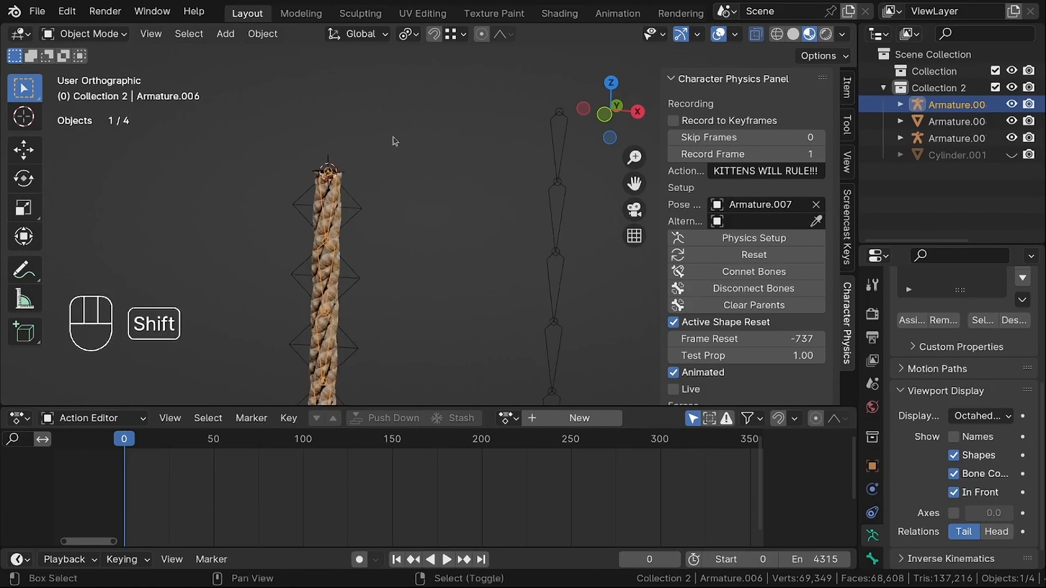
key(shift+space)
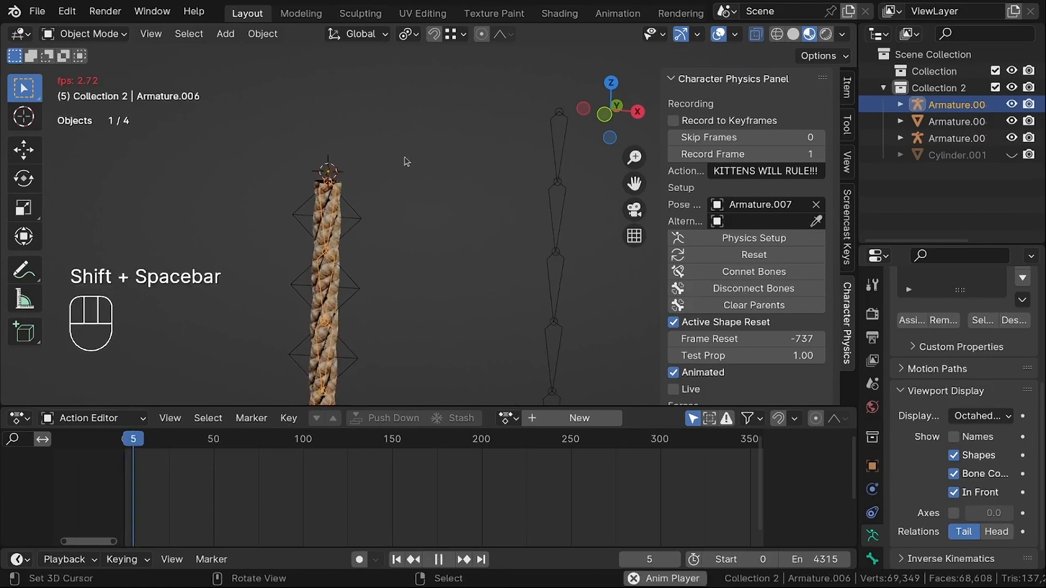
key(shift+space)
key(shift+Left)
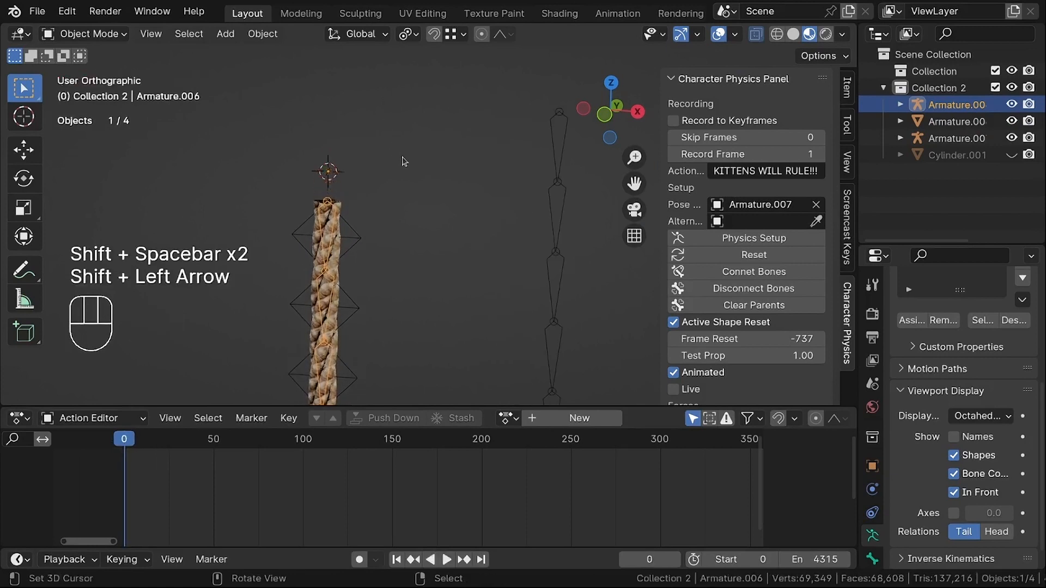
key(shift+Left)
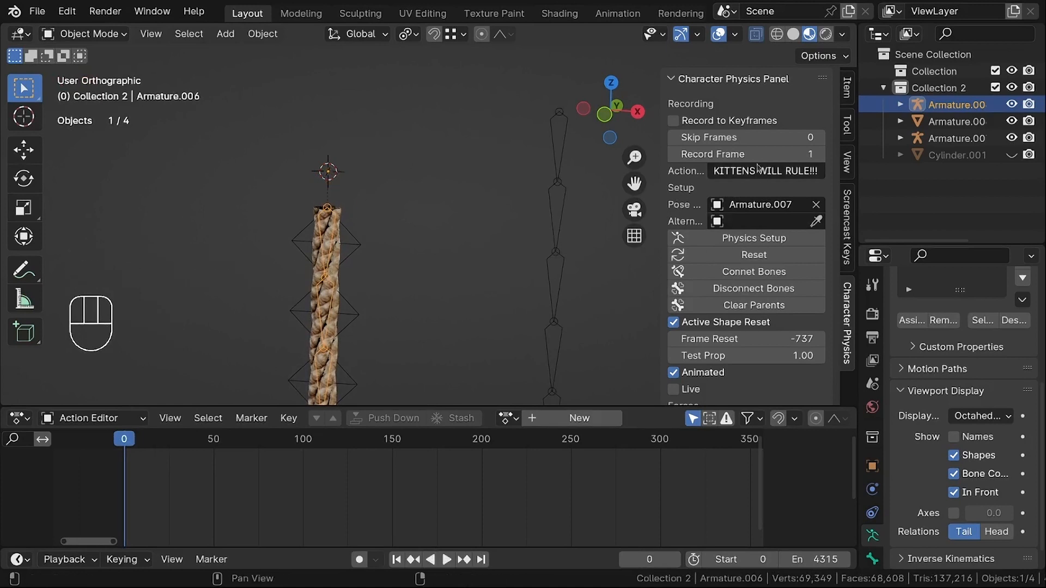
Set the Frame Reset value of the character physics to 0 and reset the simulation at the first frame.
click(734, 333)
text(0)
key(Return)
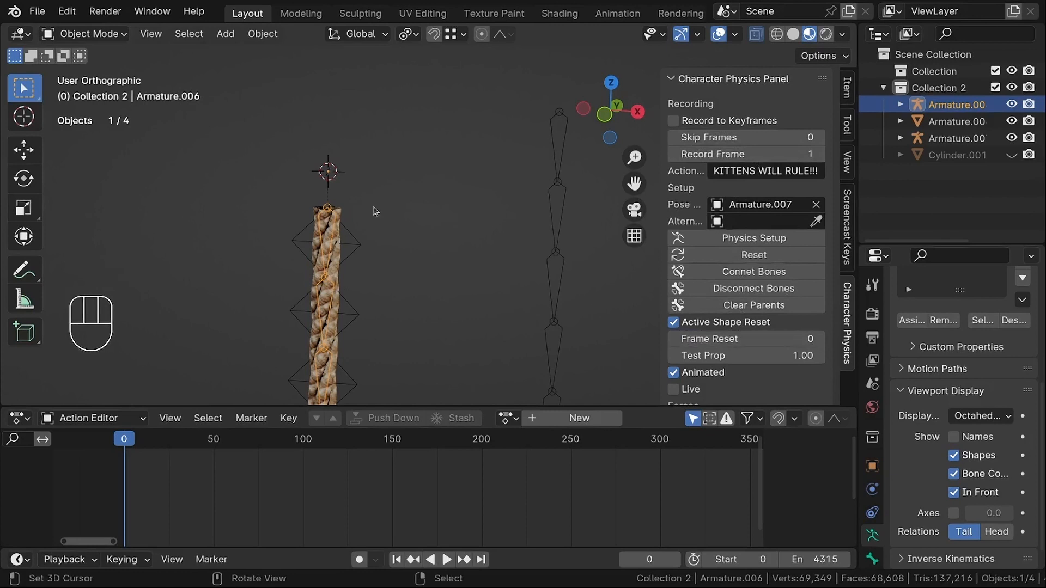
key(shift+Left)
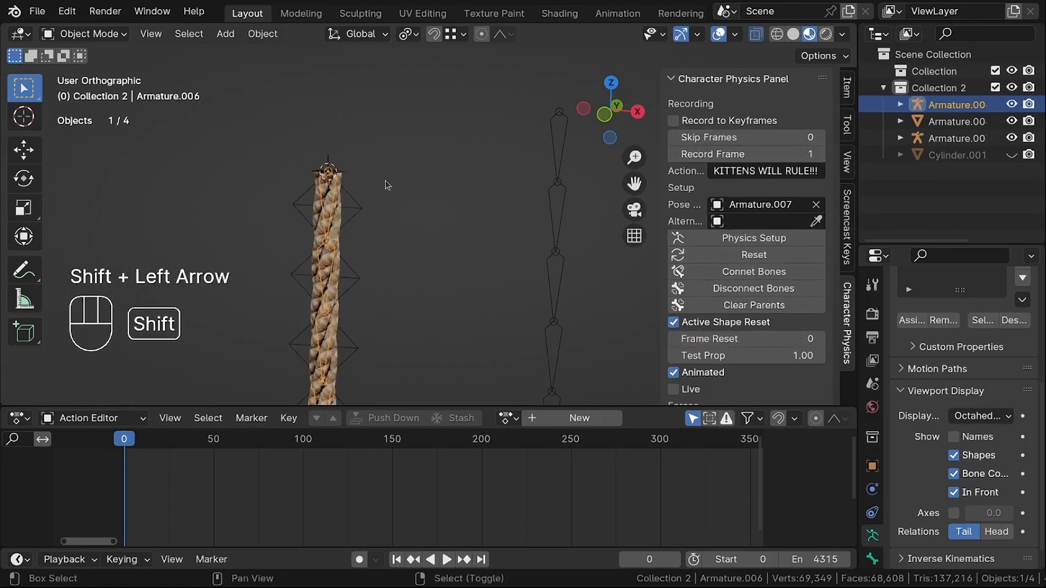
Play the simulation again to check the reset, stop it, and jump back to the first frame.
key(shift+space)
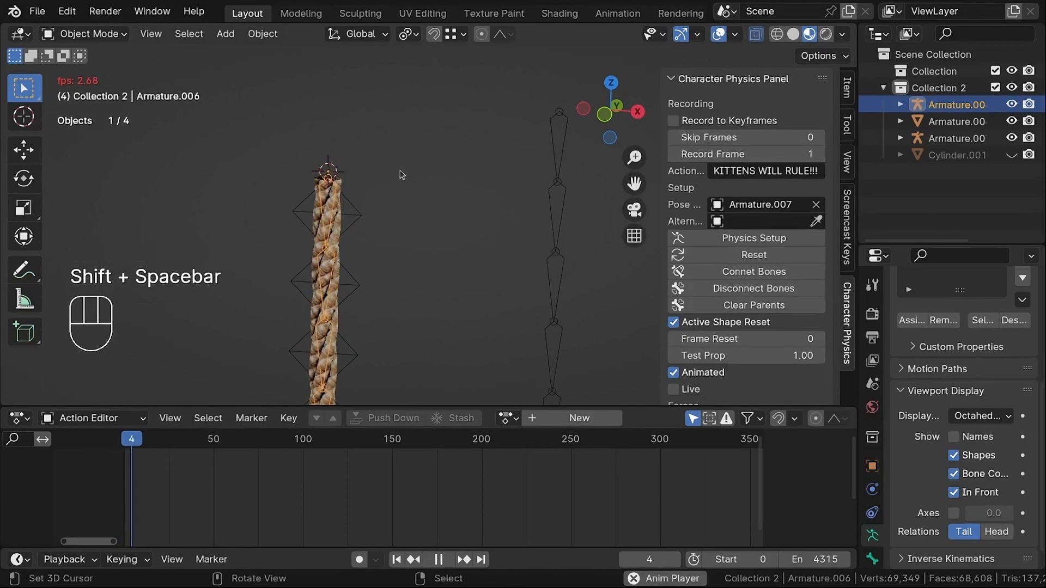
key(shift+space)
key(shift)
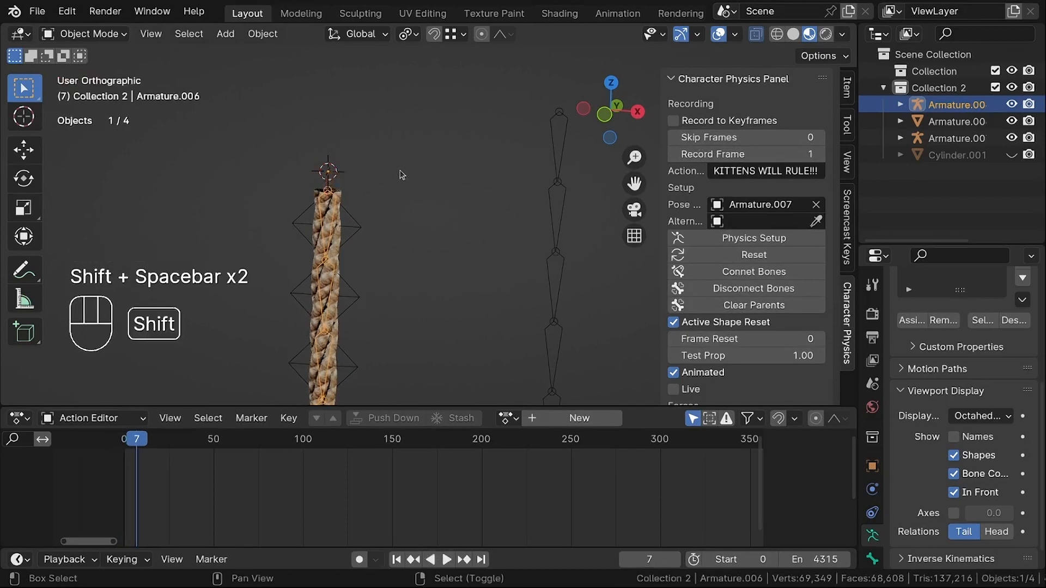
key(shift+Left)
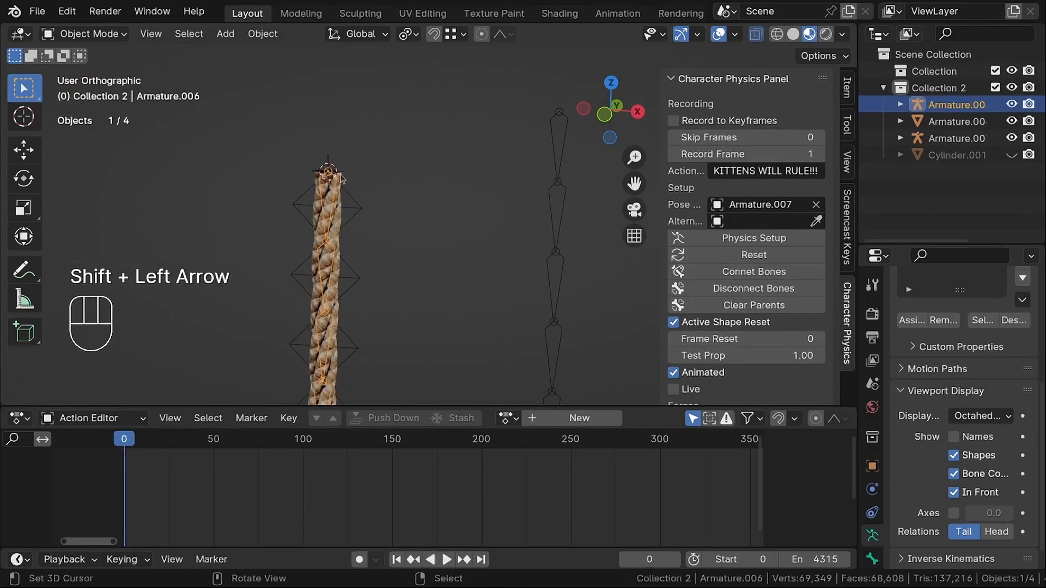
Turn off the viewport display of the Armature modifier on the rope mesh.
scroll(338, 174, up, 4)
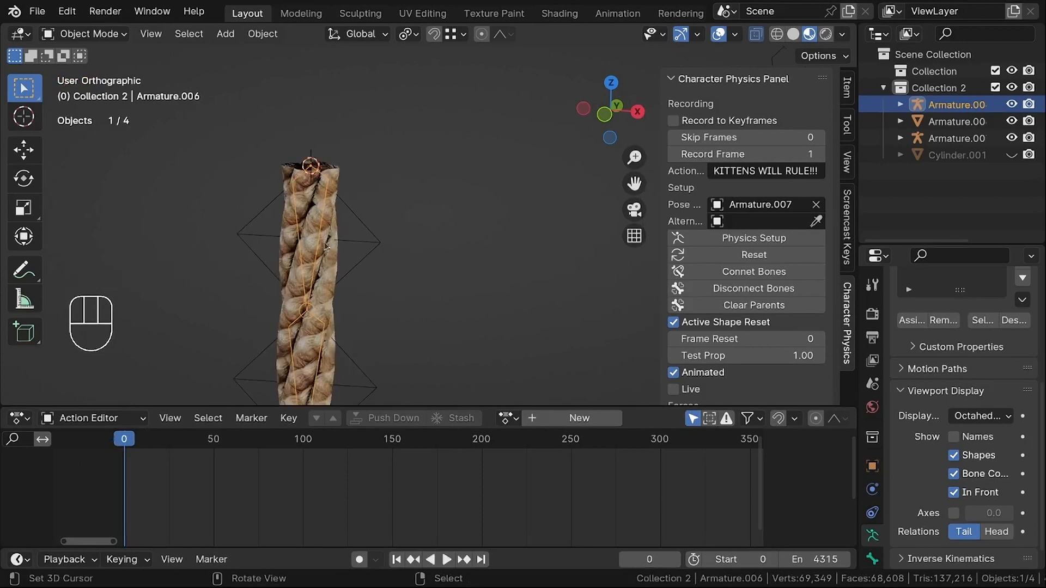
click(339, 173)
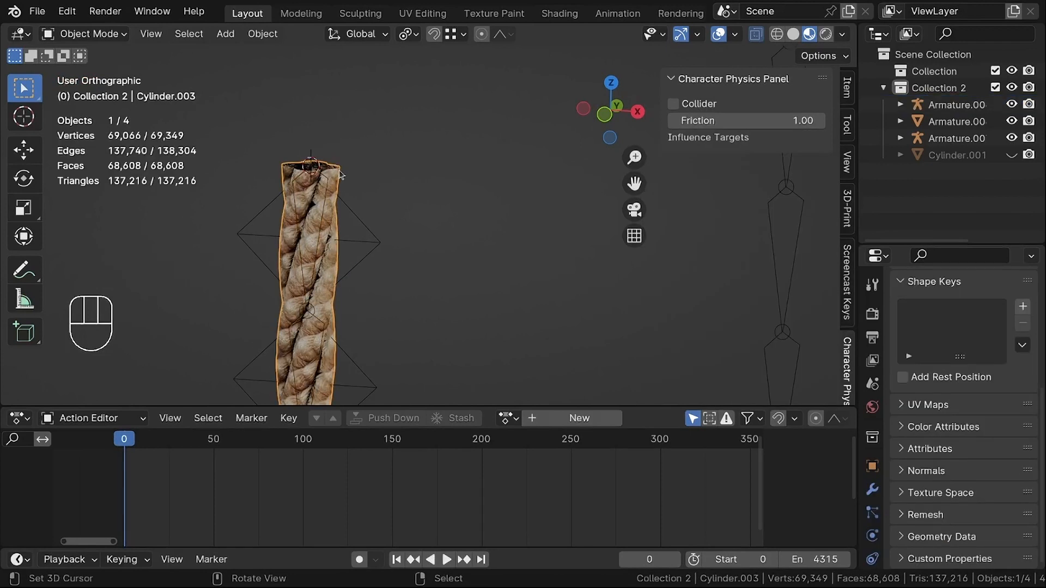
click(873, 489)
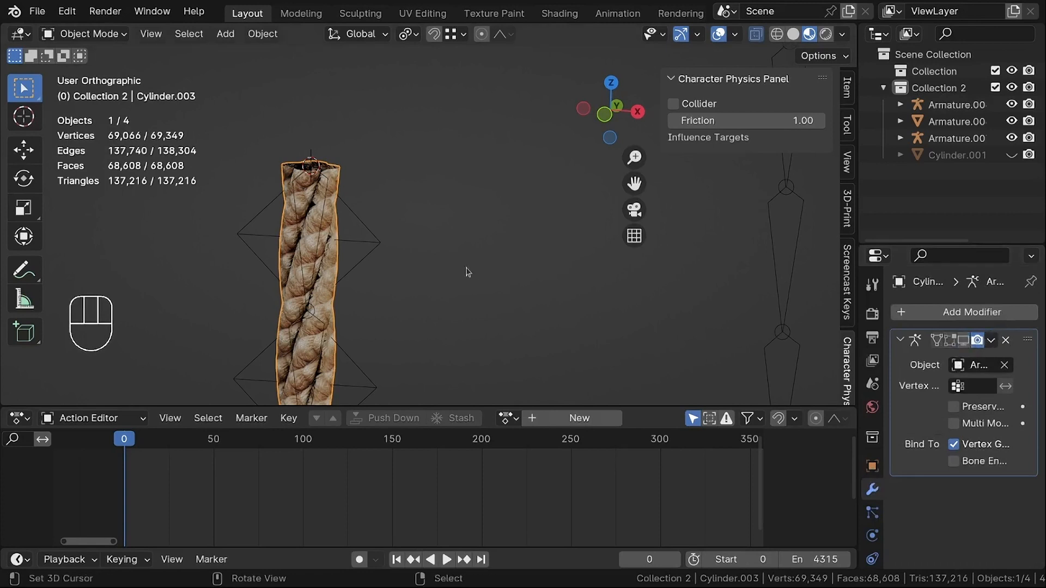
Play and stop the simulation to check playback speed without the rope mesh deforming in the viewport.
scroll(443, 175, down, 3)
key(shift+space)
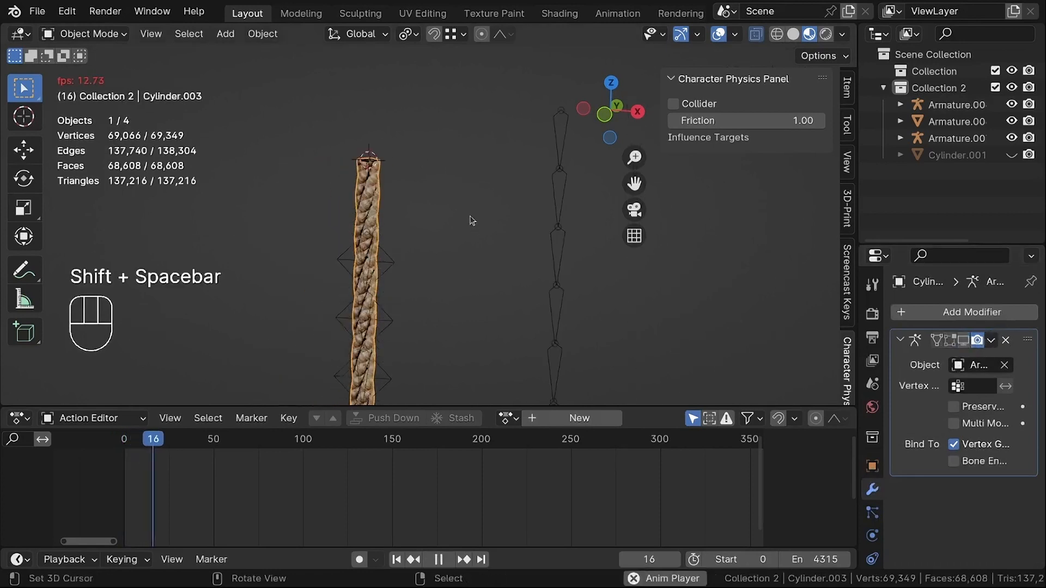
key(shift+space)
Hide the rope mesh in the viewport and return the timeline to the first frame.
key(a)
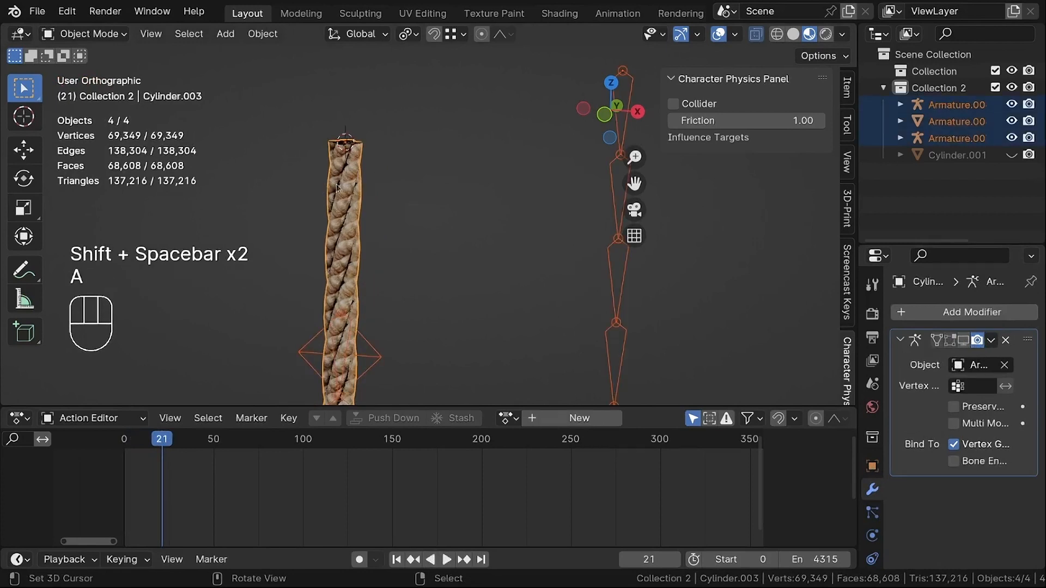
key(a)
key(h)
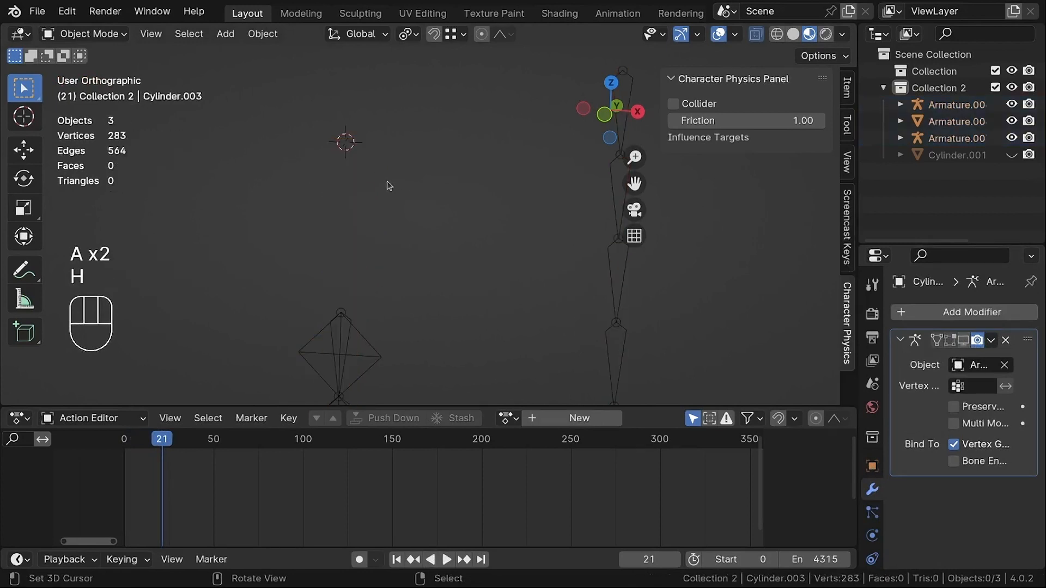
key(shift+Left)
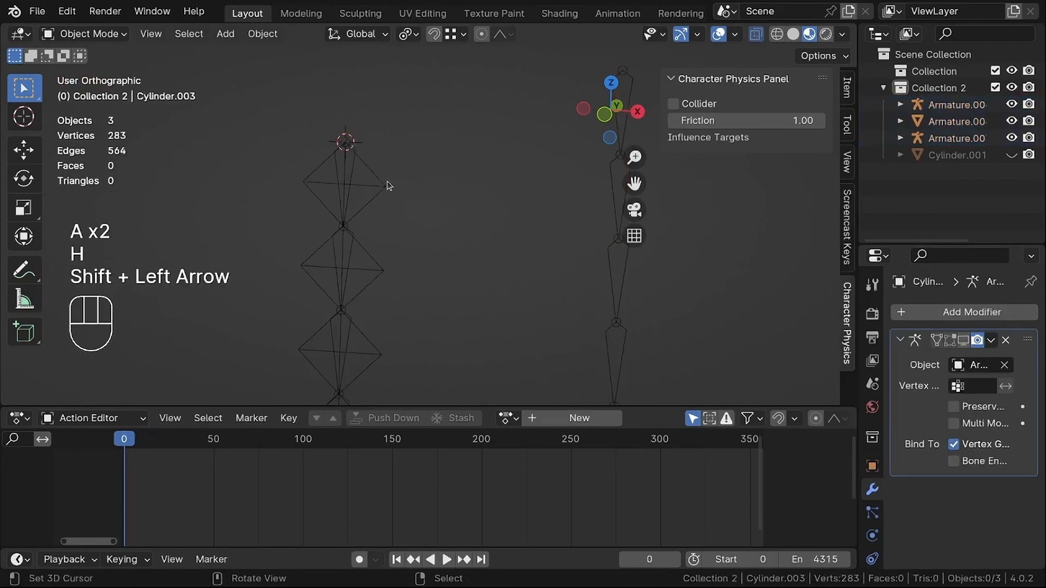
Create a head influence target for the top bone of the physics armature in Pose Mode and set its Spring to 1.
click(355, 175)
key(ctrl+Tab)
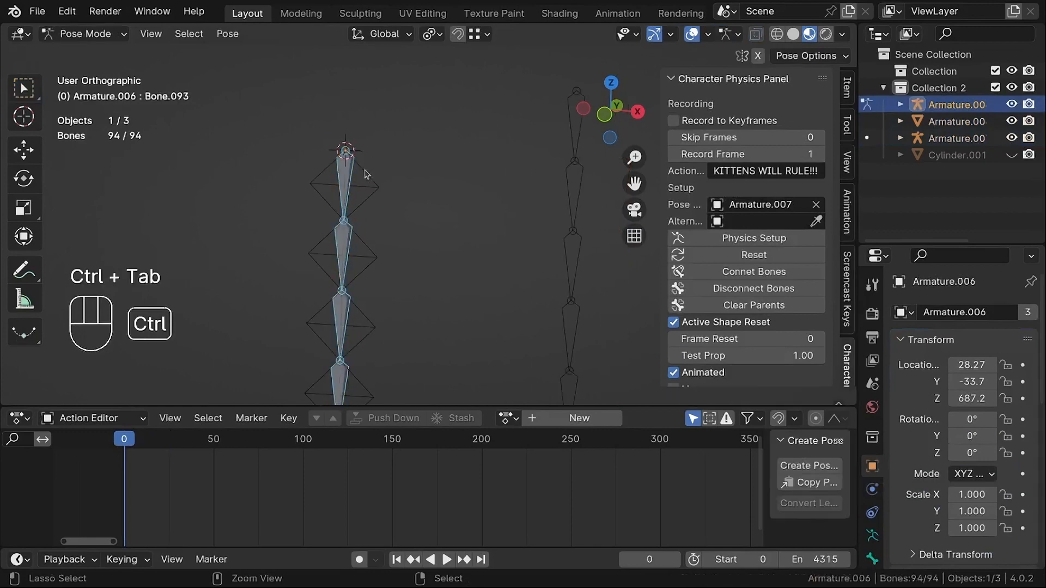
click(354, 173)
scroll(748, 291, down, 15)
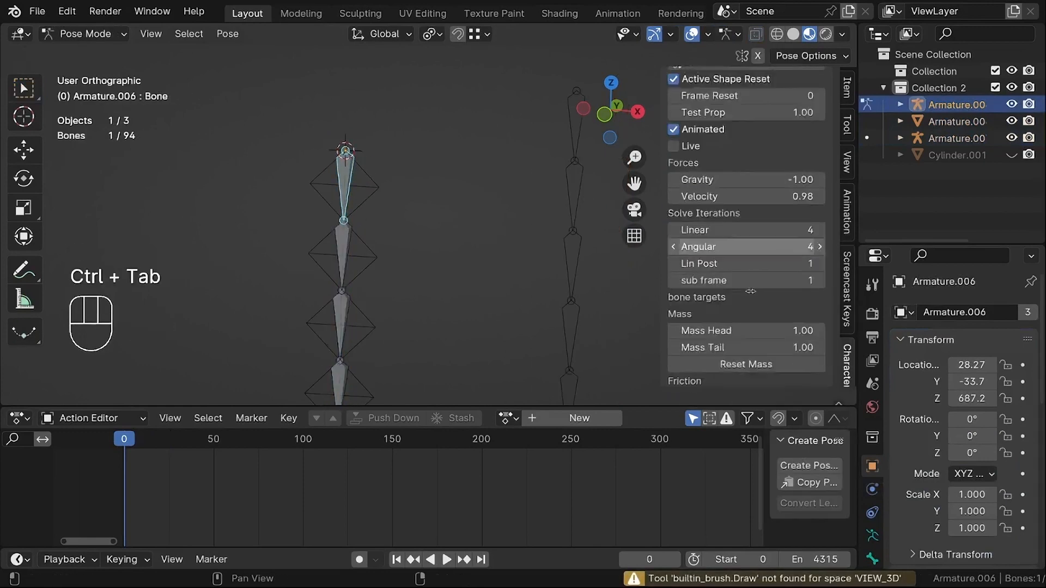
click(759, 223)
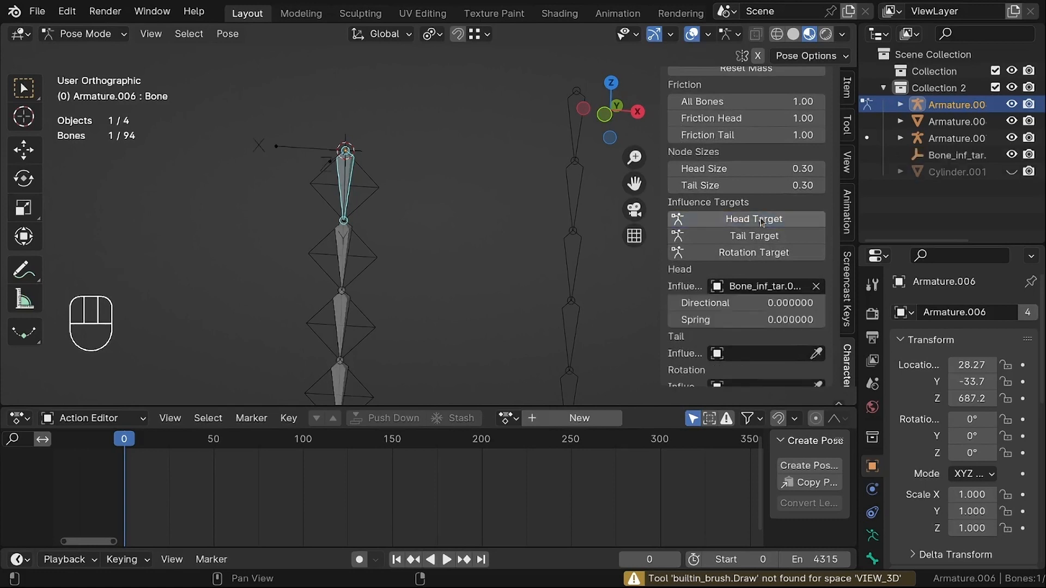
drag(721, 314, 785, 315)
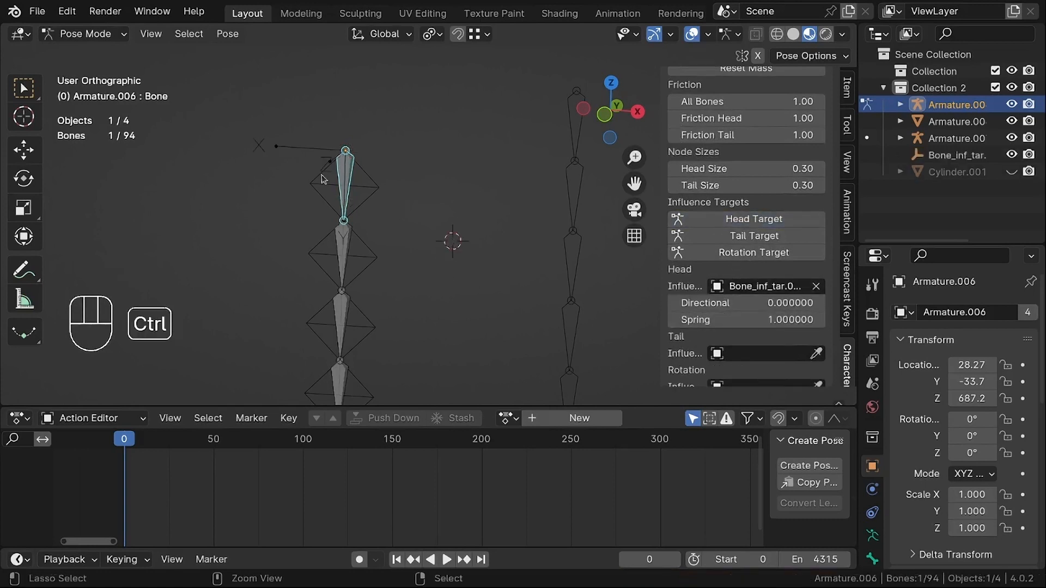
Play the simulation in Object Mode and trial-move the head target empty to test the chain's response, cancelling each move.
key(ctrl+Tab)
click(383, 218)
key(shift+space)
scroll(383, 222, down, 3)
key(g)
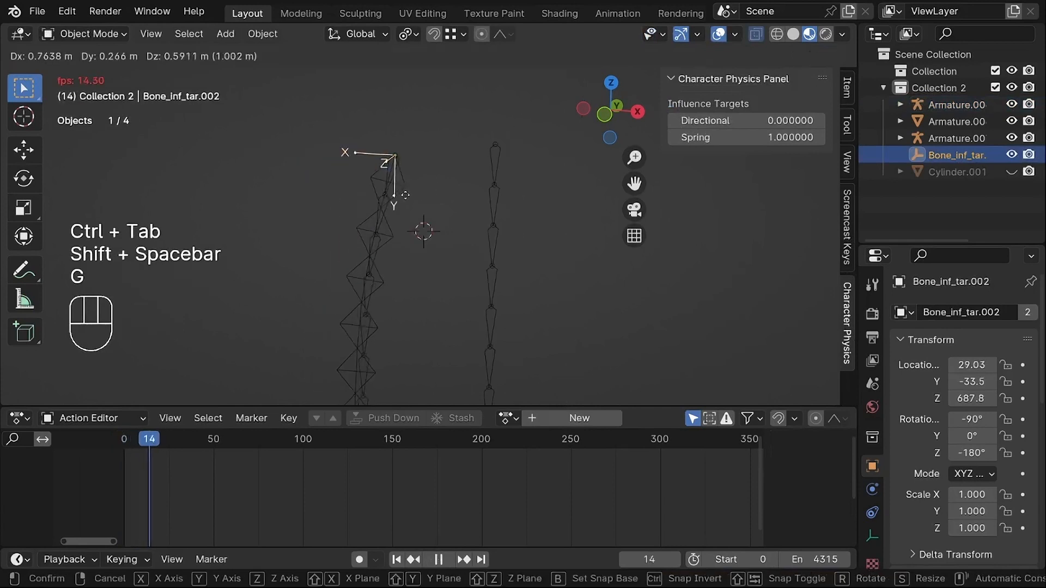
right_click(305, 165)
scroll(321, 164, down, 5)
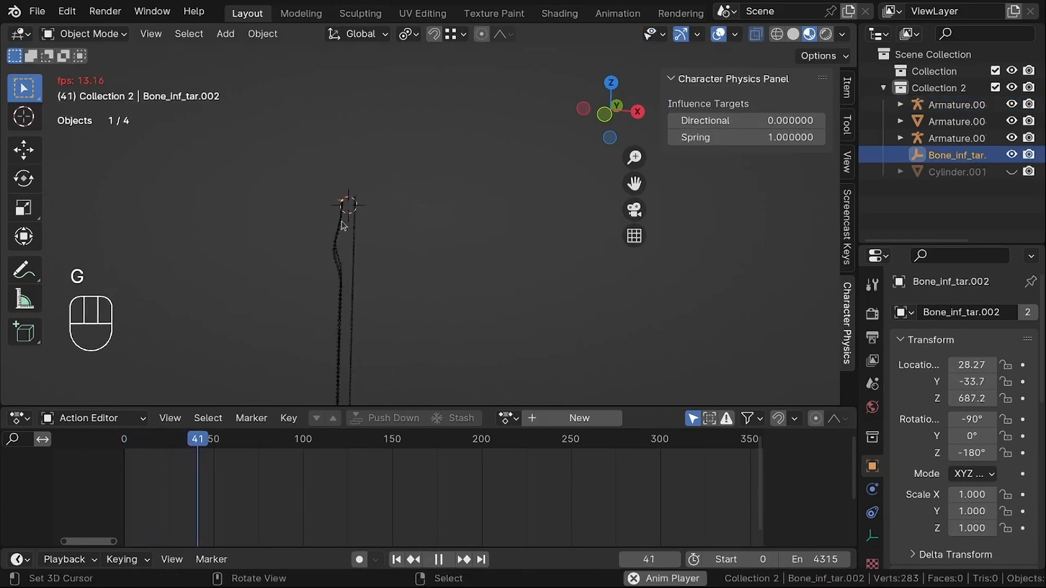
key(g)
right_click(337, 165)
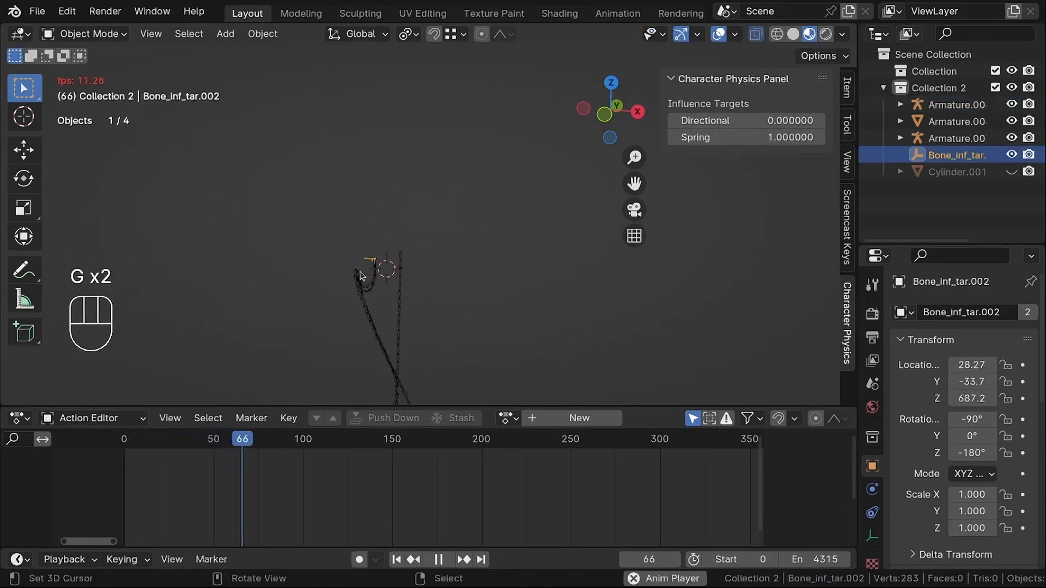
Select the physics armature during playback and examine the bones at the top of the chain.
scroll(397, 304, up, 6)
scroll(383, 172, up, 2)
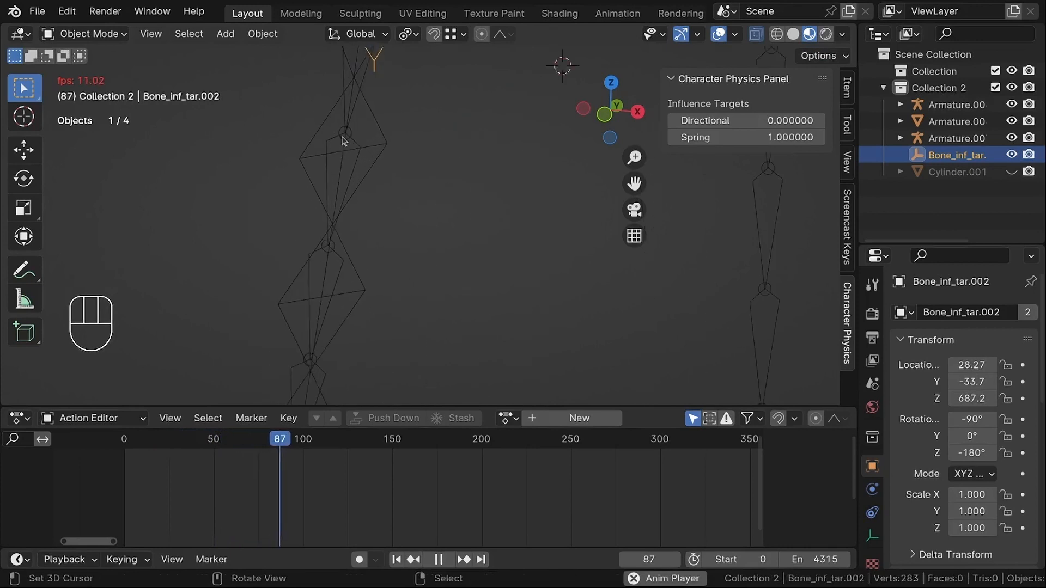
right_click(365, 153)
scroll(392, 226, down, 4)
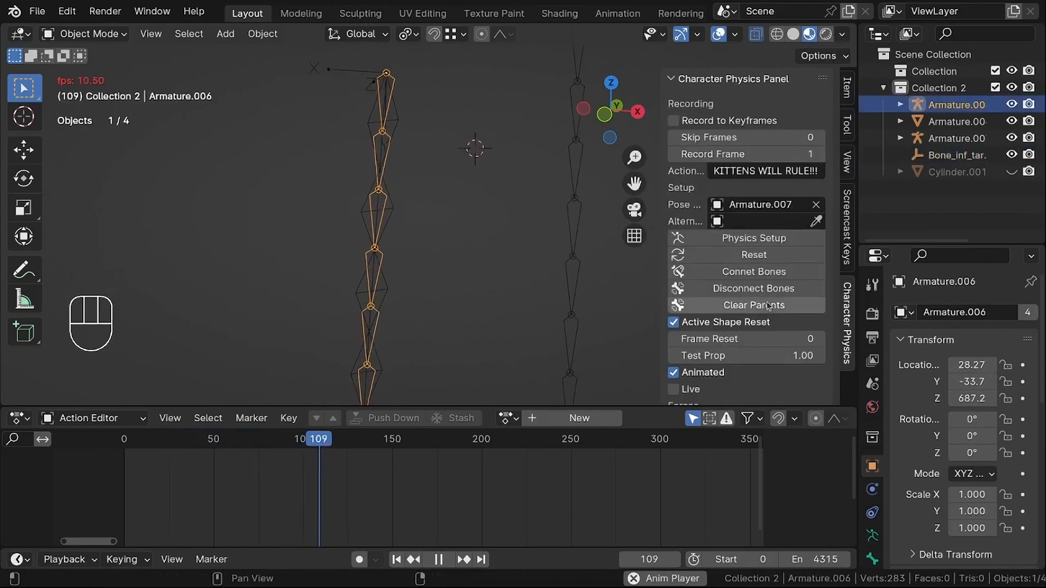
click(788, 305)
scroll(320, 110, down, 3)
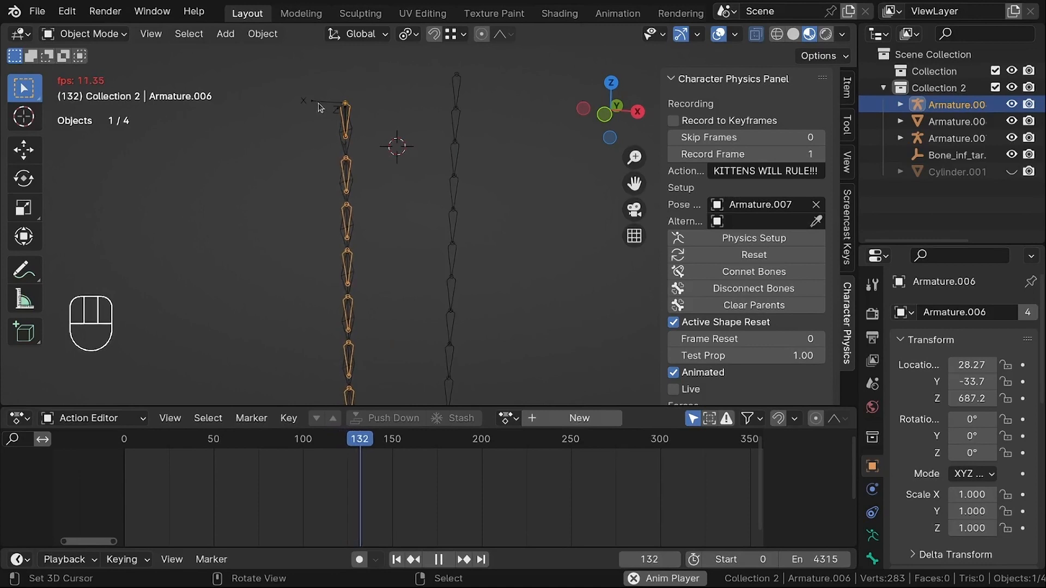
Swing the chain by moving the head target empty during playback, cancel the last move, watch the motion, and return to the first frame.
right_click(321, 108)
key(g)
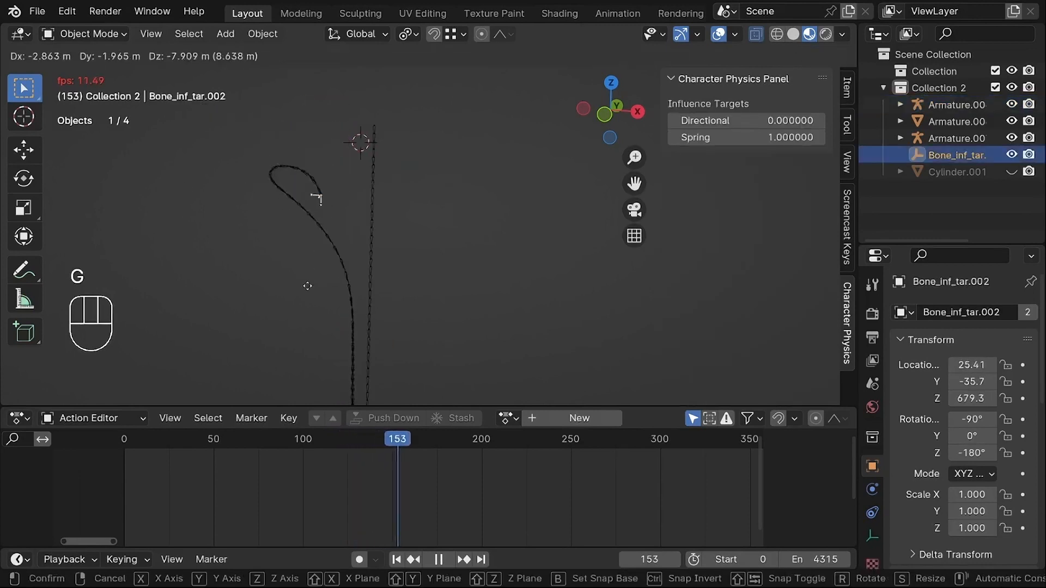
click(354, 234)
key(g)
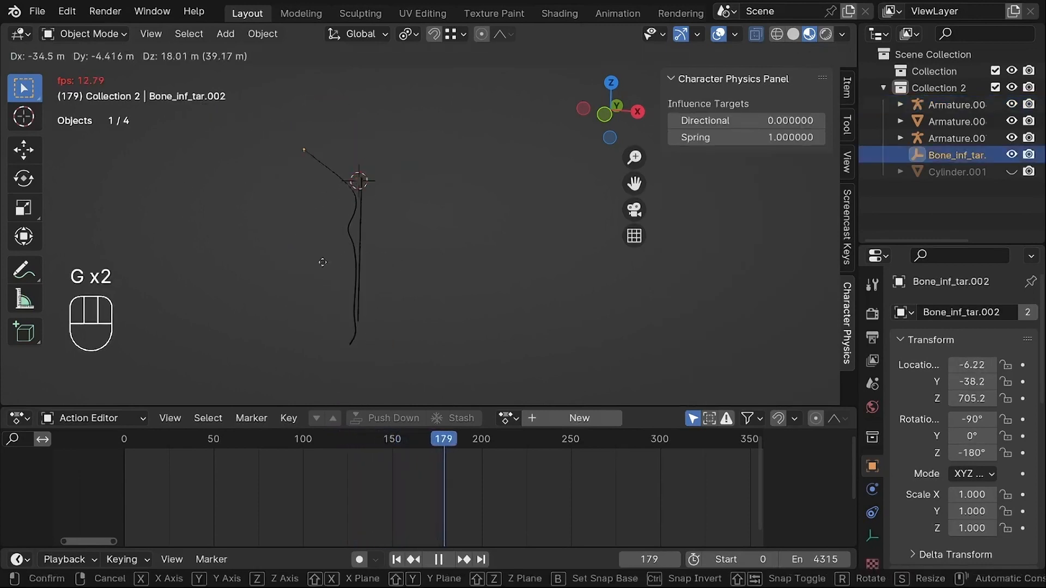
right_click(322, 252)
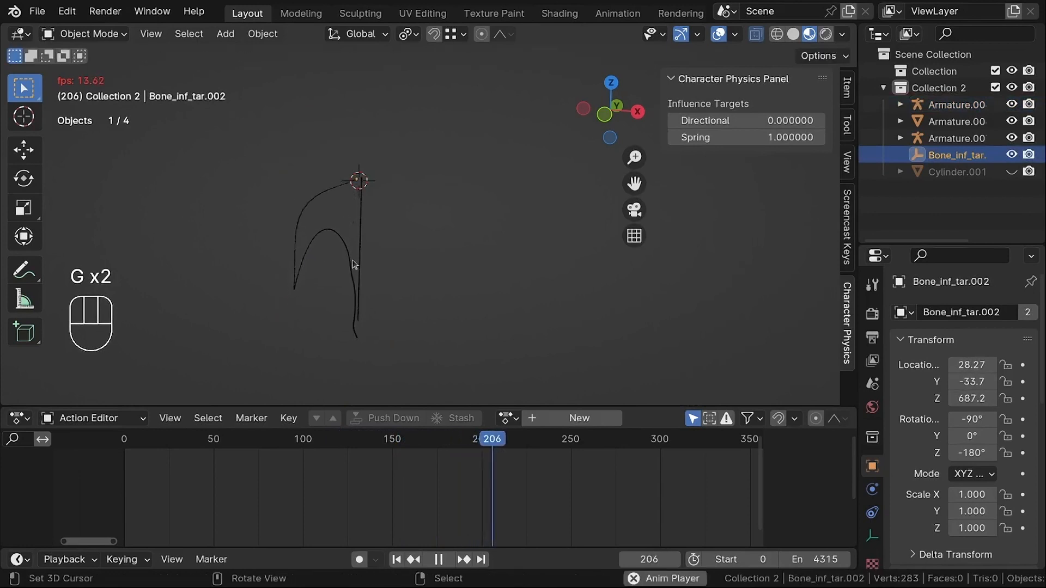
scroll(329, 199, down, 6)
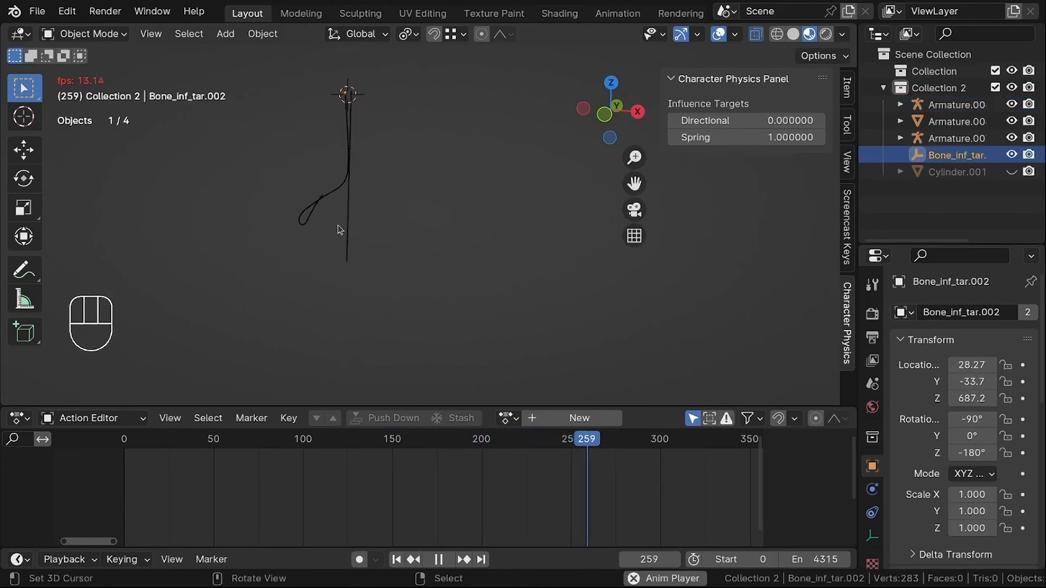
scroll(332, 222, up, 4)
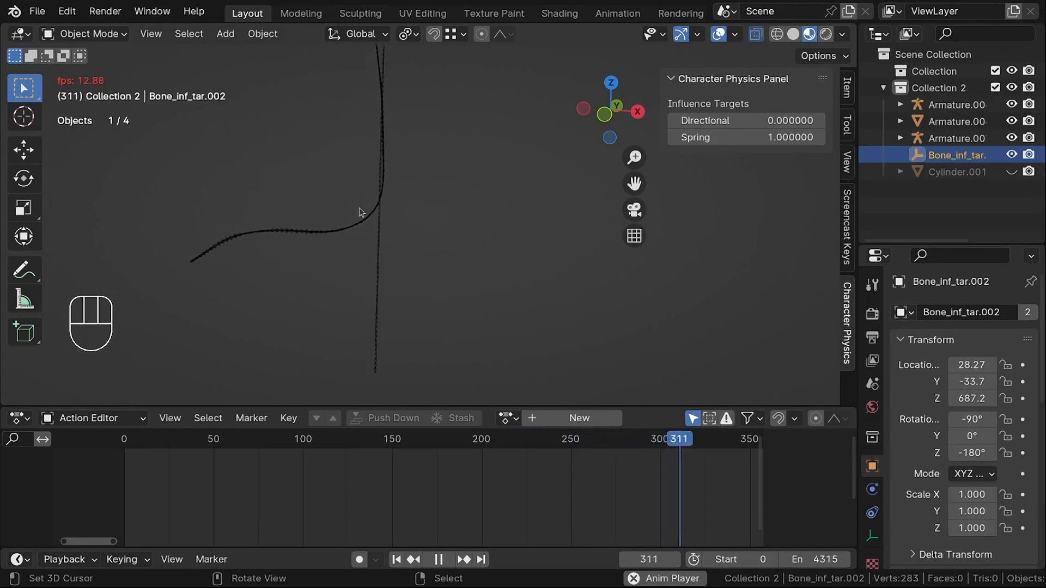
key(shift+space)
key(shift+Left)
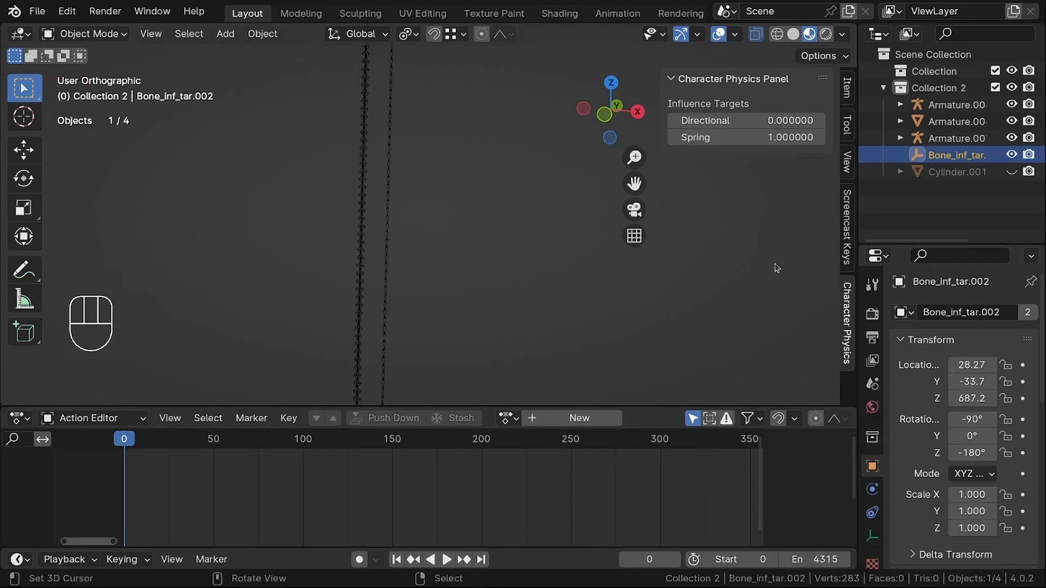
Select the physics armature and advance to frame 6 one frame at a time to examine the bone motion.
scroll(357, 220, up, 10)
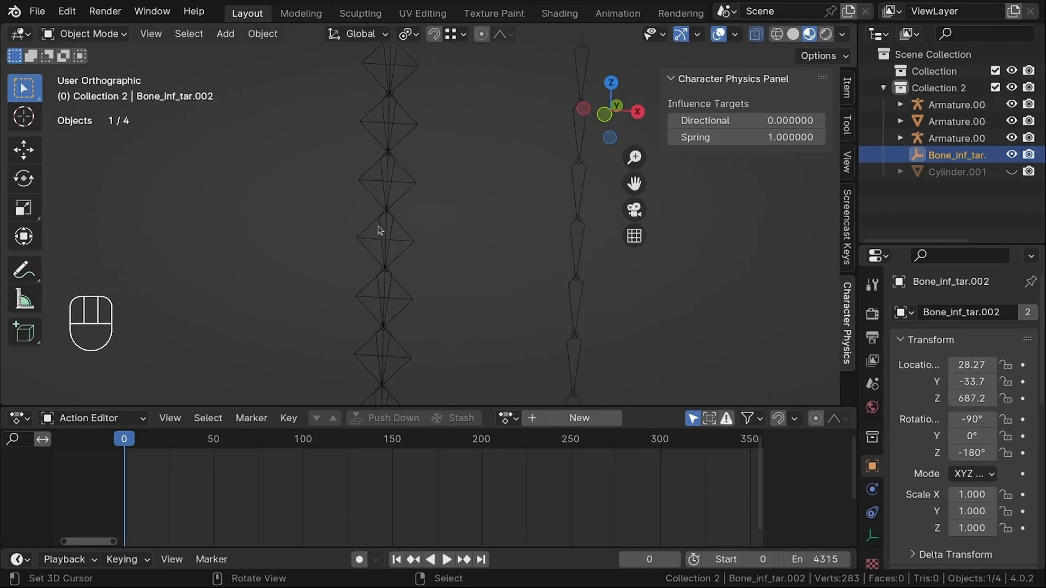
click(381, 227)
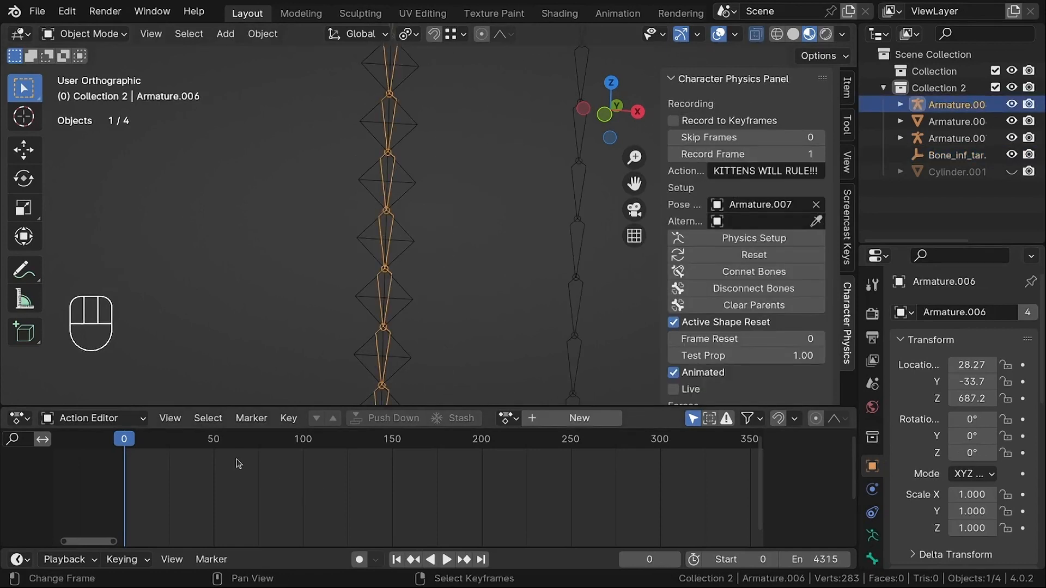
key(Right)
key(Right)
key(Right)
key(Right)
key(Right)
key(Right)
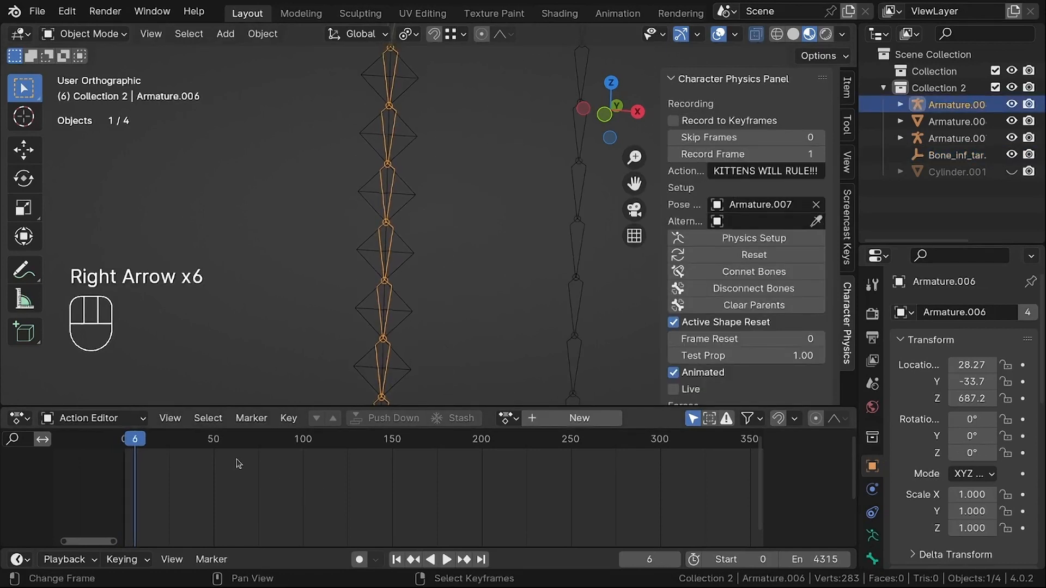
Set the physics armature's sub frame solve iterations to 4.
scroll(708, 335, down, 10)
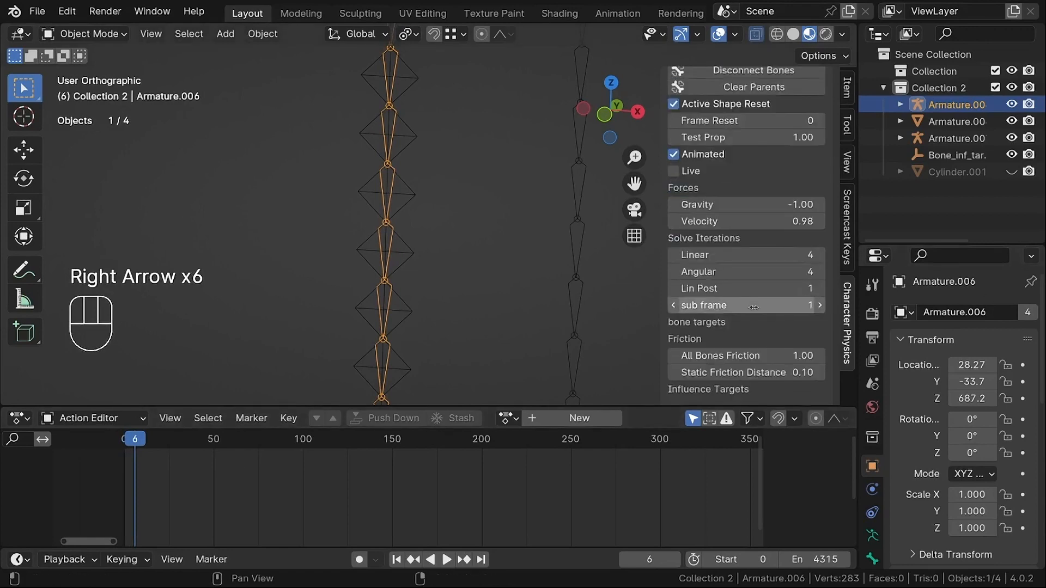
click(788, 306)
click(778, 319)
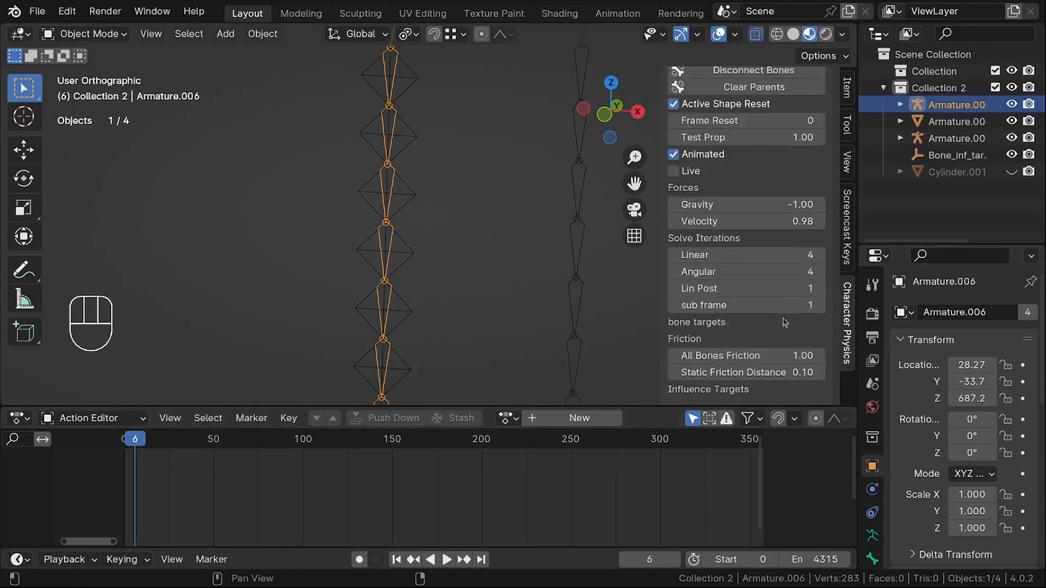
click(821, 307)
click(821, 307)
click(821, 308)
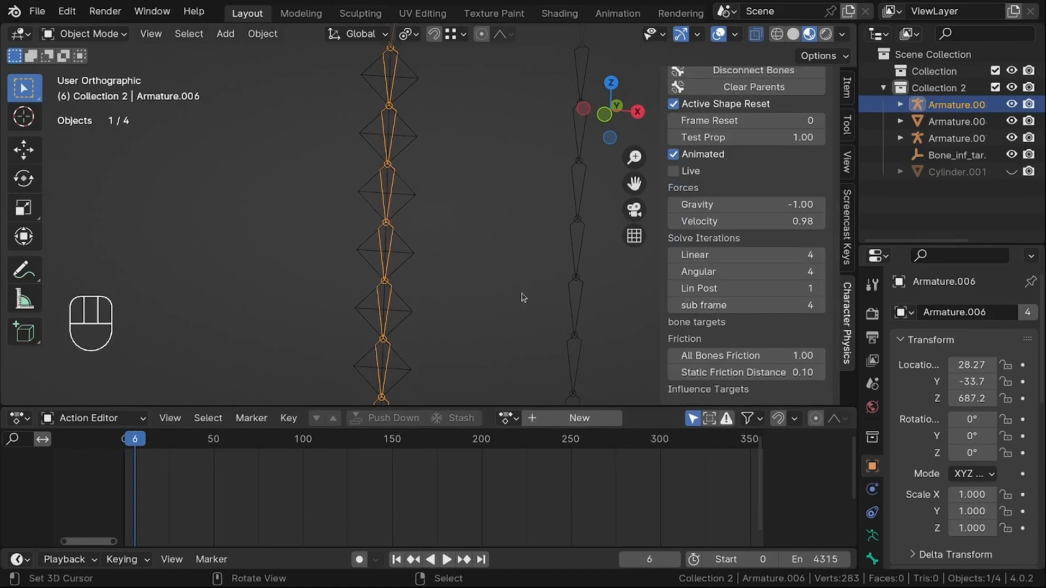
Play the simulation from the first frame to check playback speed with four sub frames, stop it, and jump back to the start.
key(shift)
key(shift+Left)
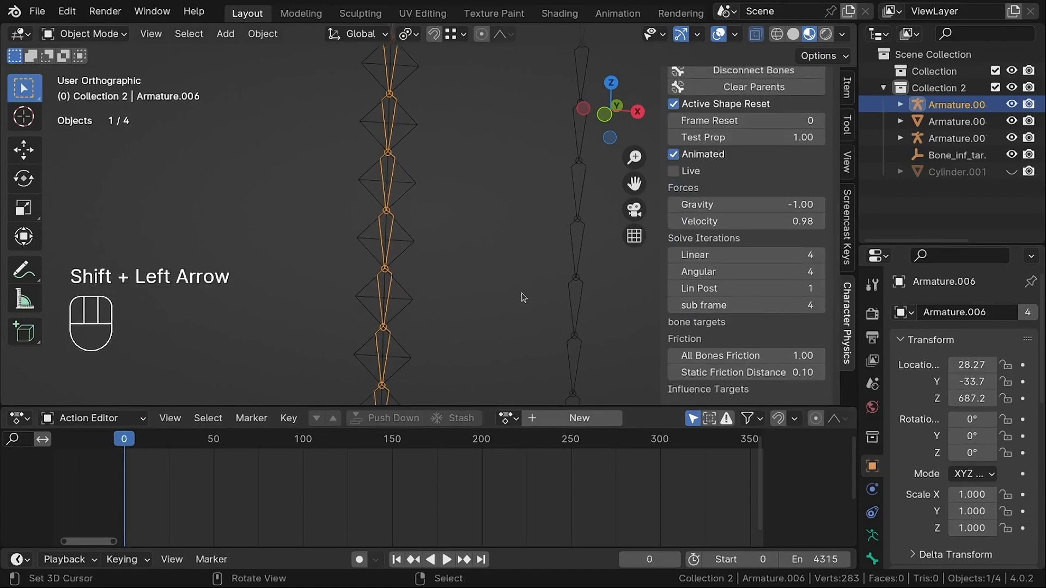
key(shift+space)
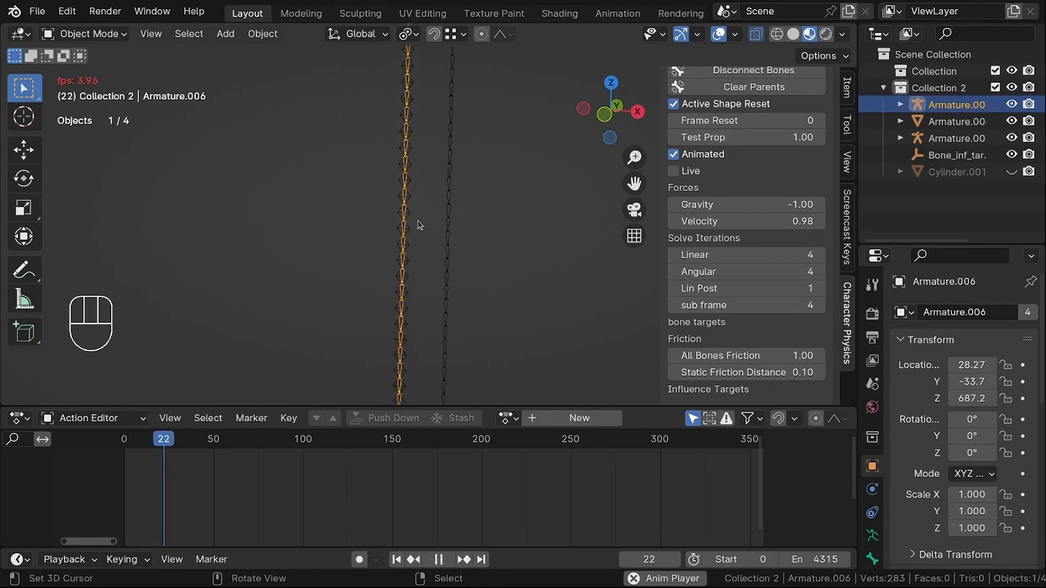
key(shift+space)
key(shift+Left)
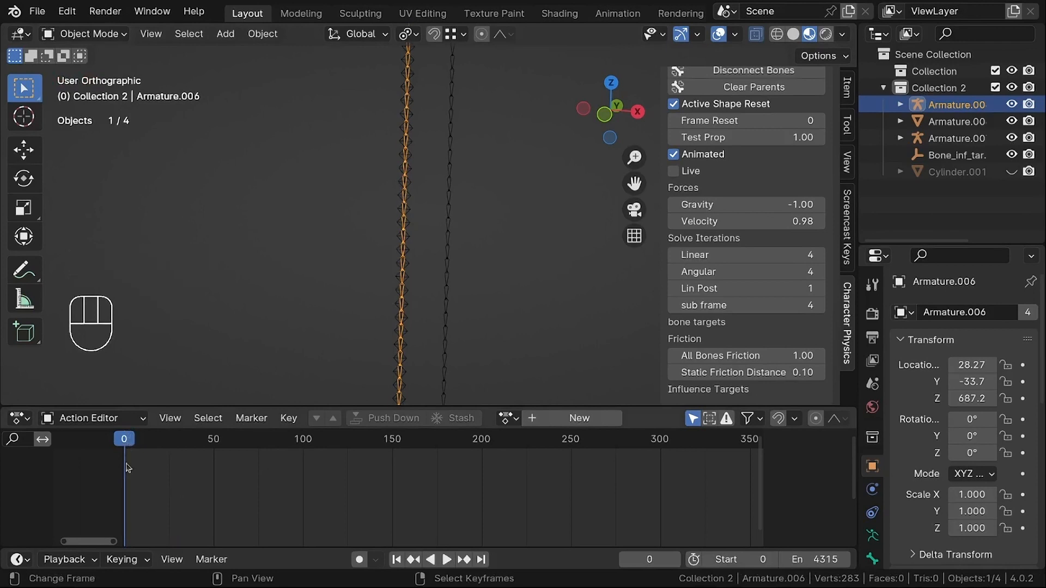
Advance a few frames one at a time to check the sub-frame simulation, and return to the first frame.
key(Right)
key(Right)
key(Right)
key(Right)
key(Right)
key(Right)
key(Right)
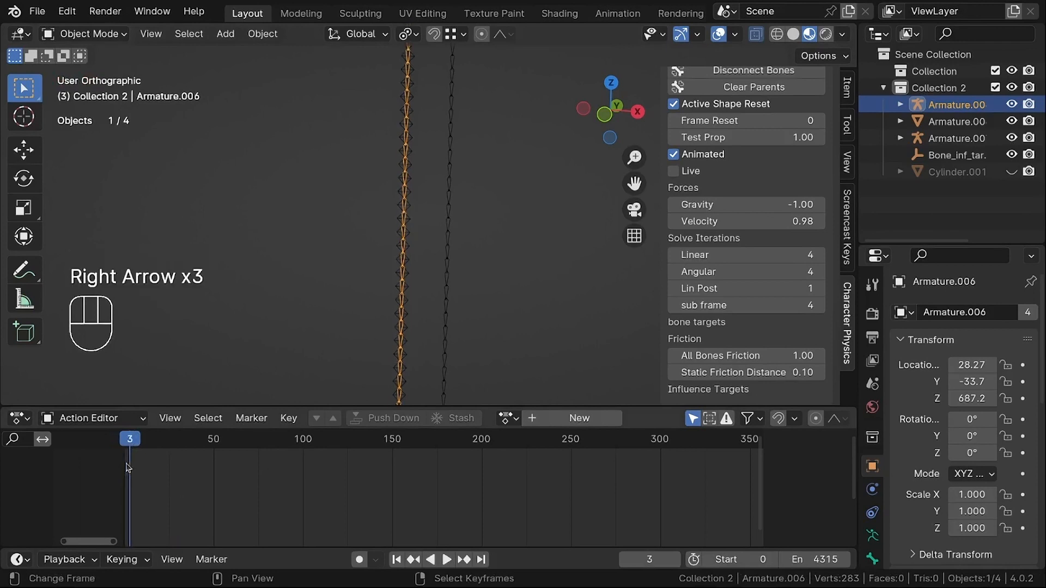
key(shift+Left)
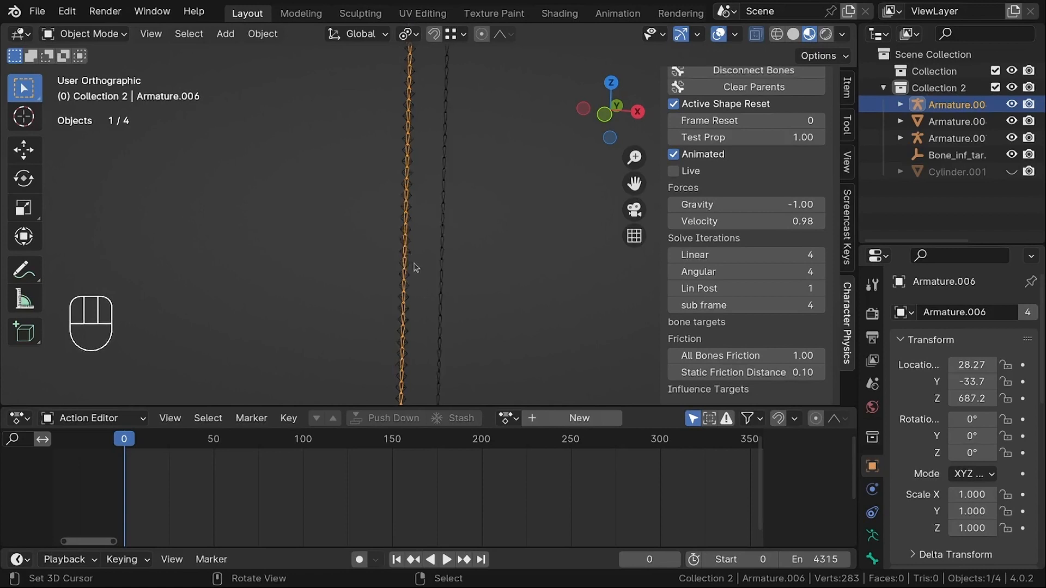
Set the physics armature's sub frame solve iterations back to 1.
scroll(412, 267, down, 4)
shift+middle_drag(425, 131, 406, 283)
scroll(417, 275, down, 3)
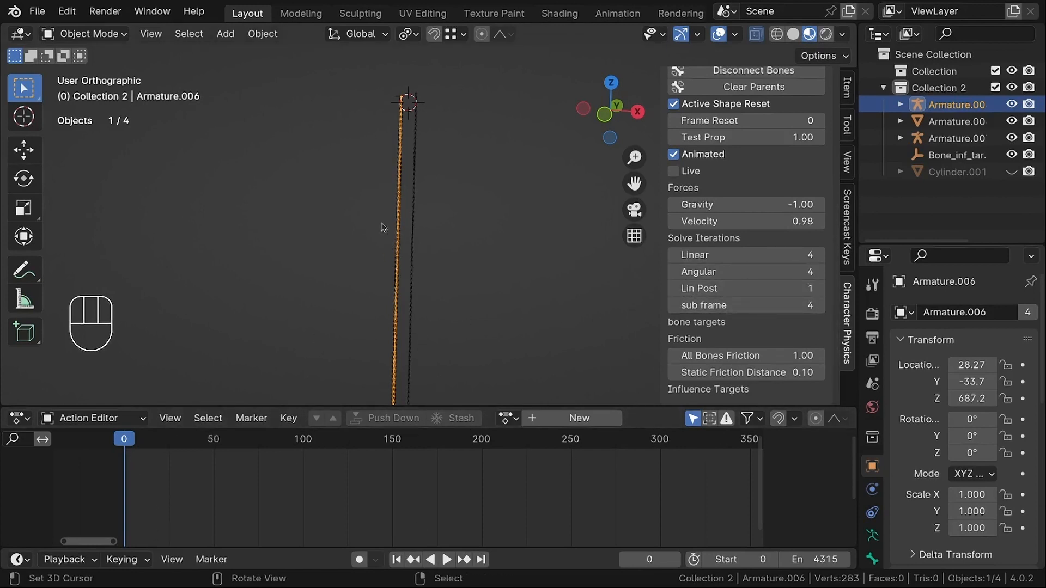
scroll(412, 84, up, 4)
scroll(392, 101, up, 6)
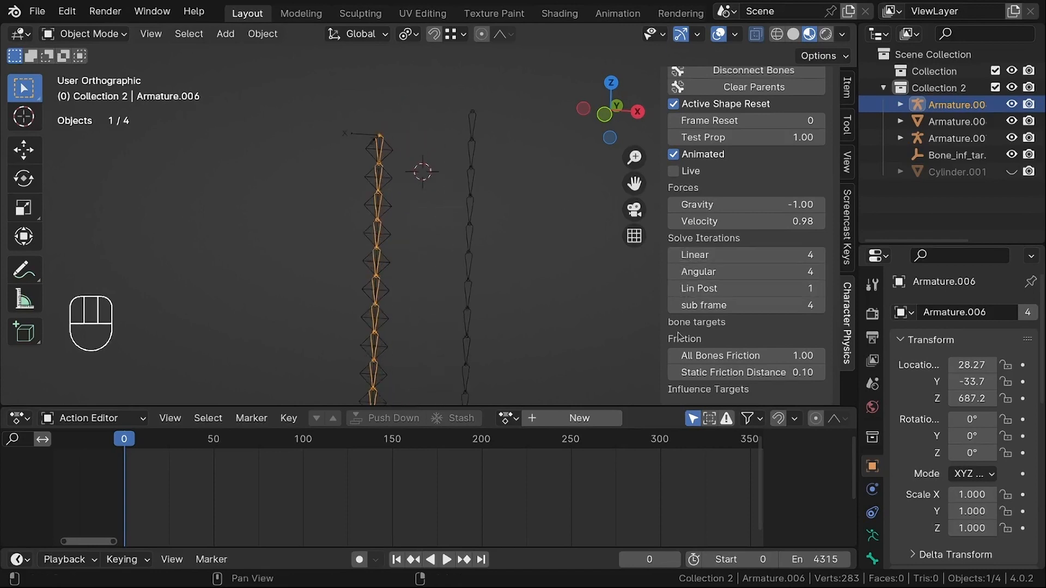
click(673, 310)
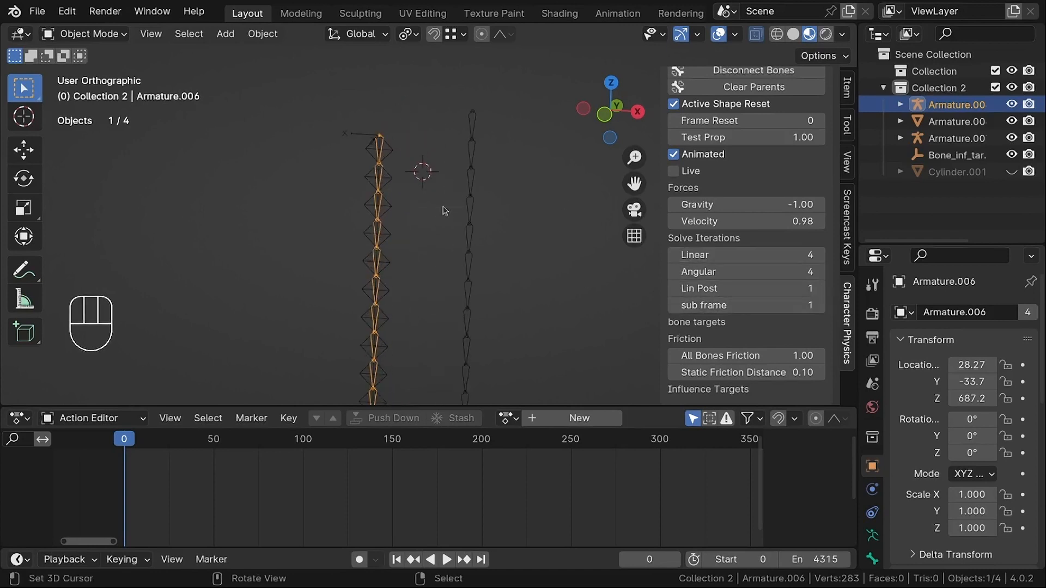
Play the simulation briefly with a single sub frame, stop it, and return to the first frame.
key(shift+space)
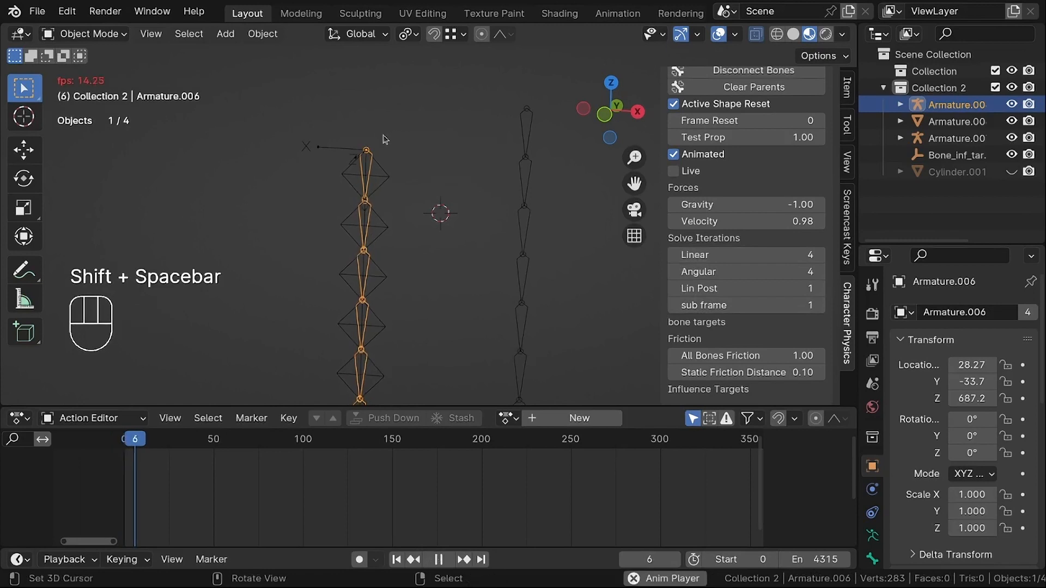
key(shift+space)
key(shift+Left)
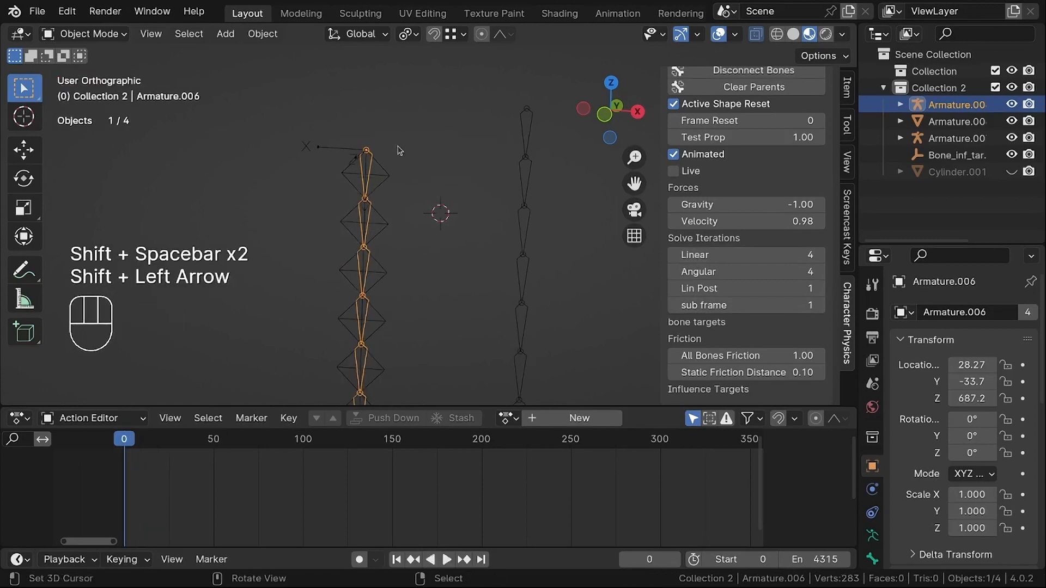
Move the plain bone-chain armature about 14 m away from the physics armature.
scroll(399, 150, down, 3)
right_click(468, 172)
scroll(449, 174, down, 4)
key(g)
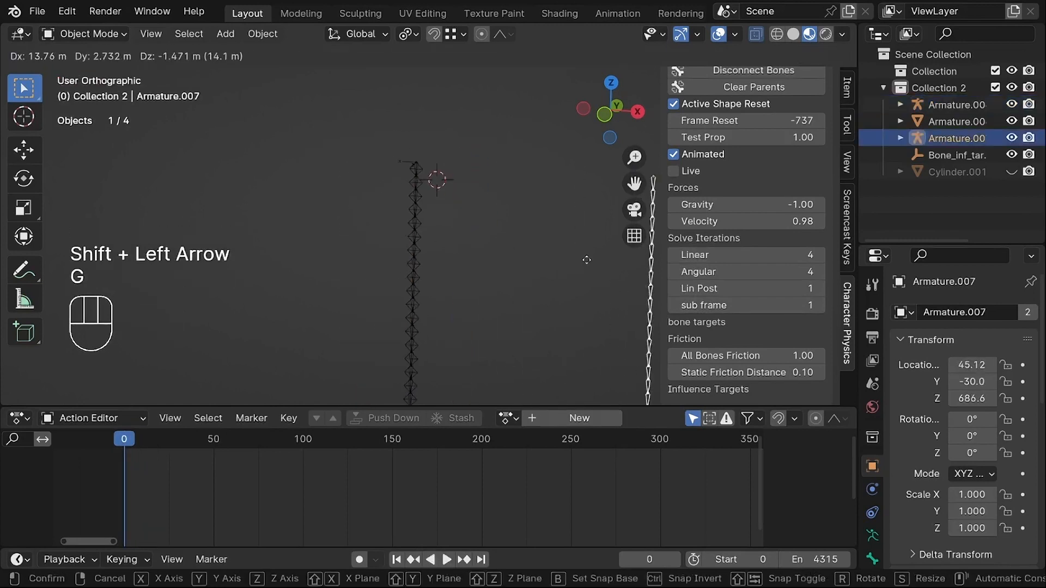
click(586, 259)
scroll(457, 171, up, 6)
scroll(393, 190, up, 2)
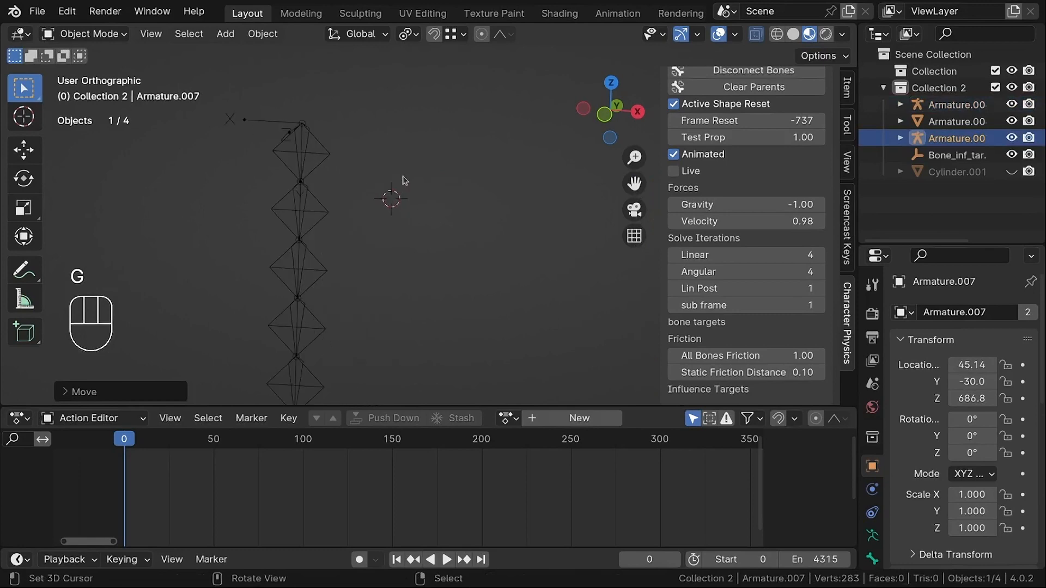
Add a cylinder mesh at the 3D cursor, beside the top of the physics chain, in front view.
key(KP_1)
scroll(398, 185, down, 5)
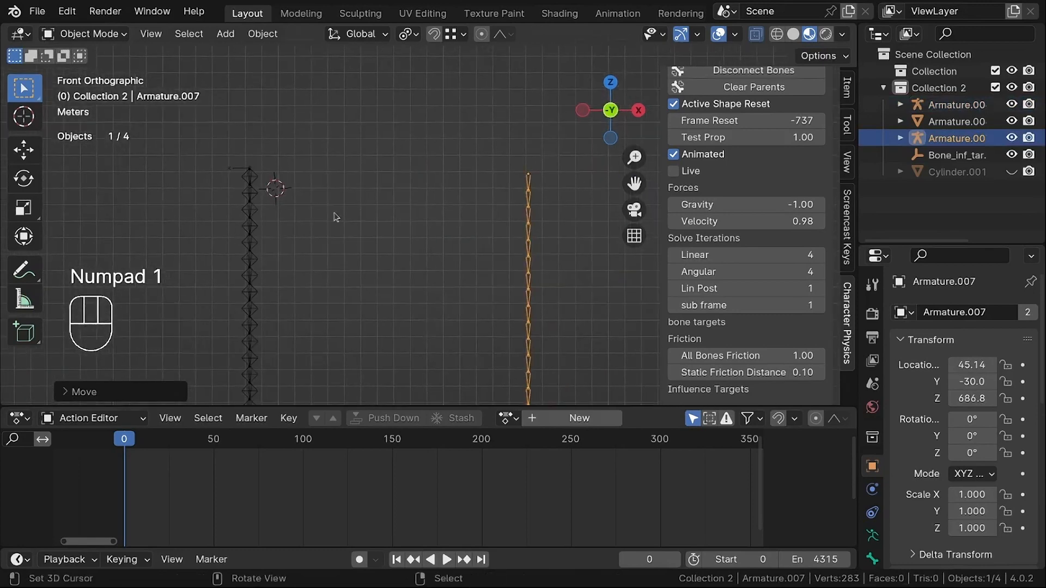
scroll(321, 210, up, 3)
key(shift+a)
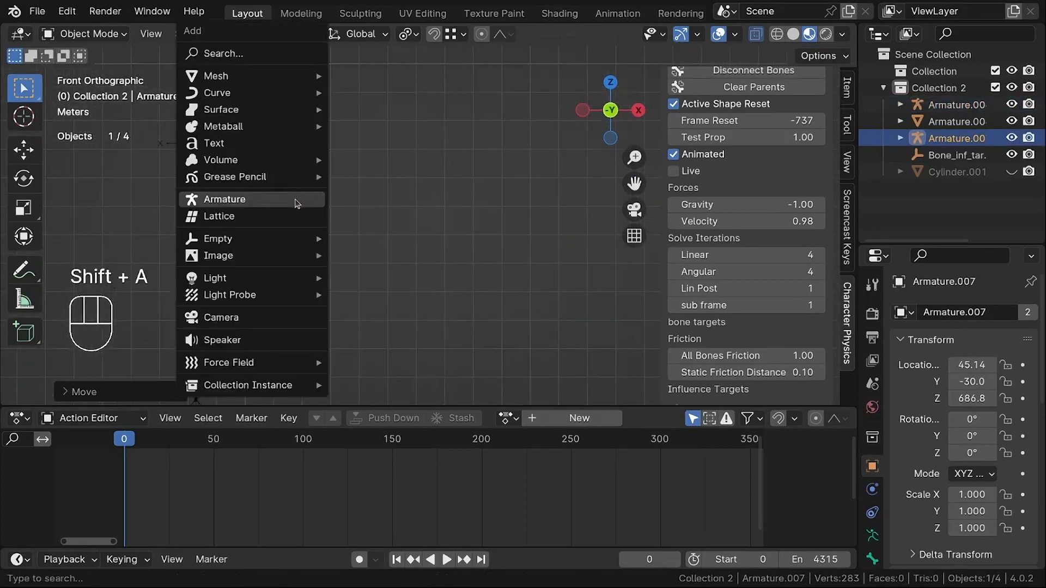
mouse_move(254, 80)
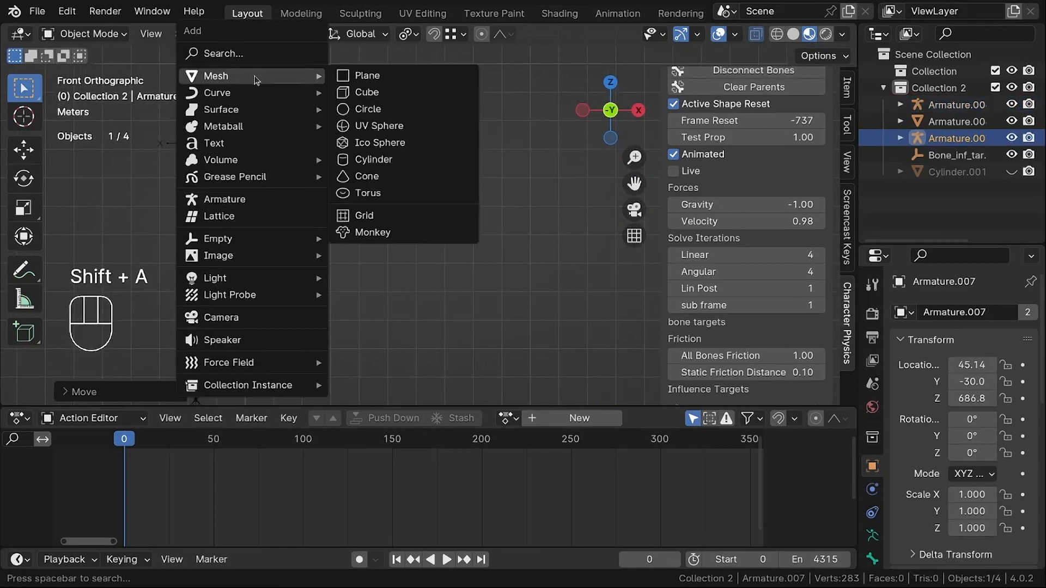
click(420, 161)
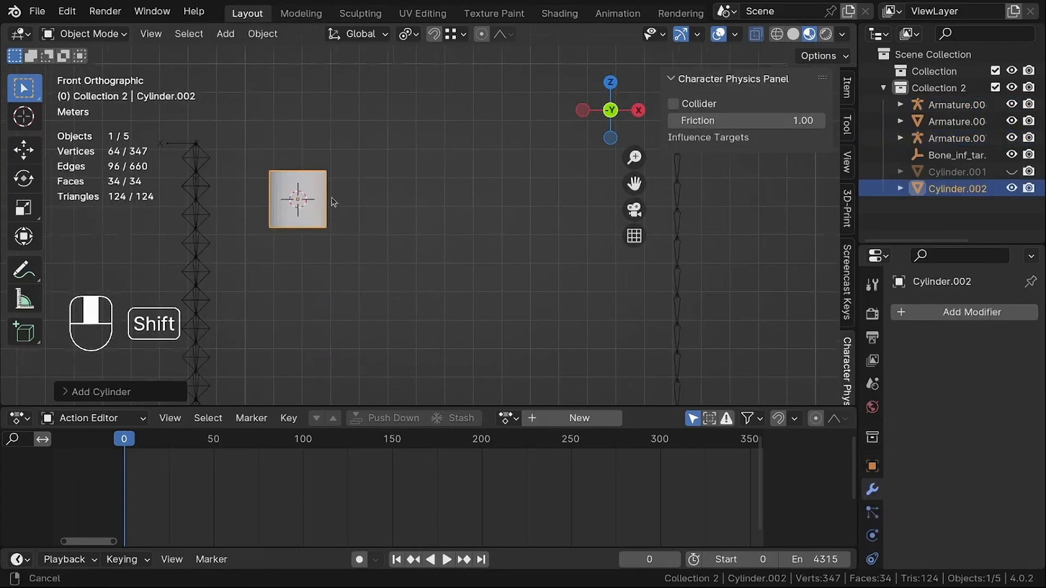
Rotate the new cylinder 90° about the X axis and enlarge it to about three times its size.
scroll(334, 202, up, 2)
key(r)
key(x)
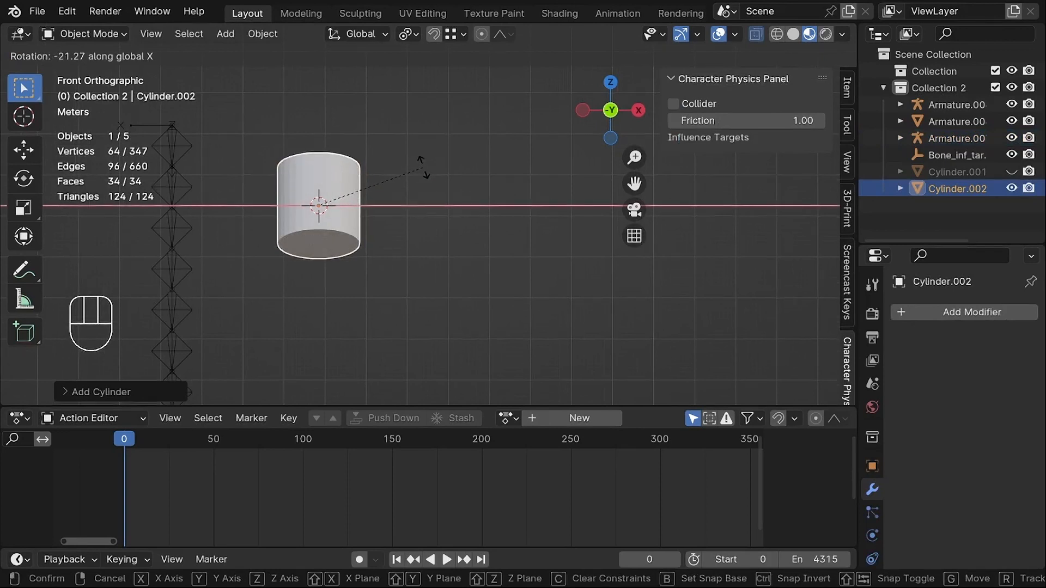
text(90)
key(Return)
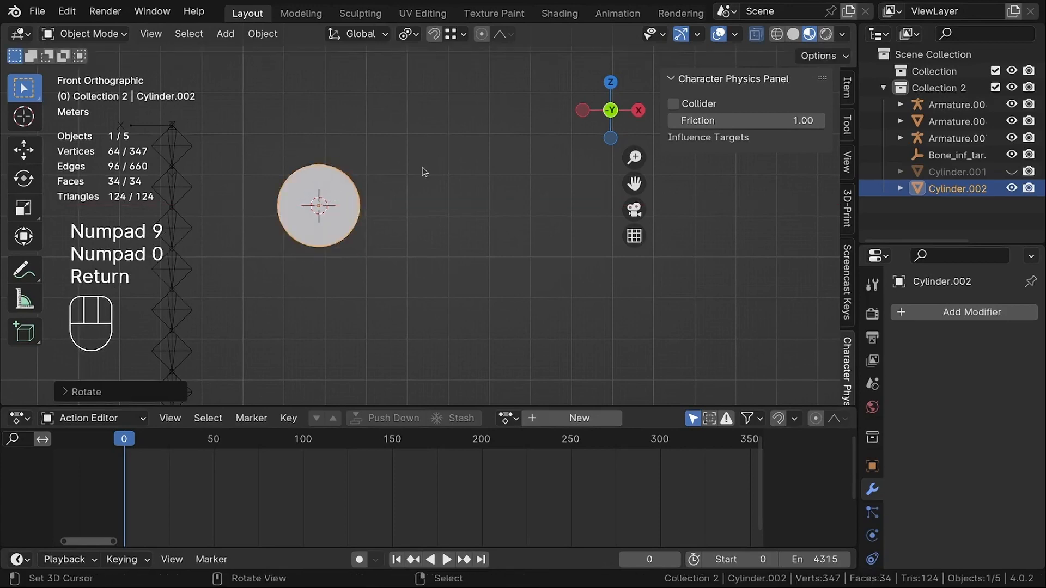
key(s)
click(403, 243)
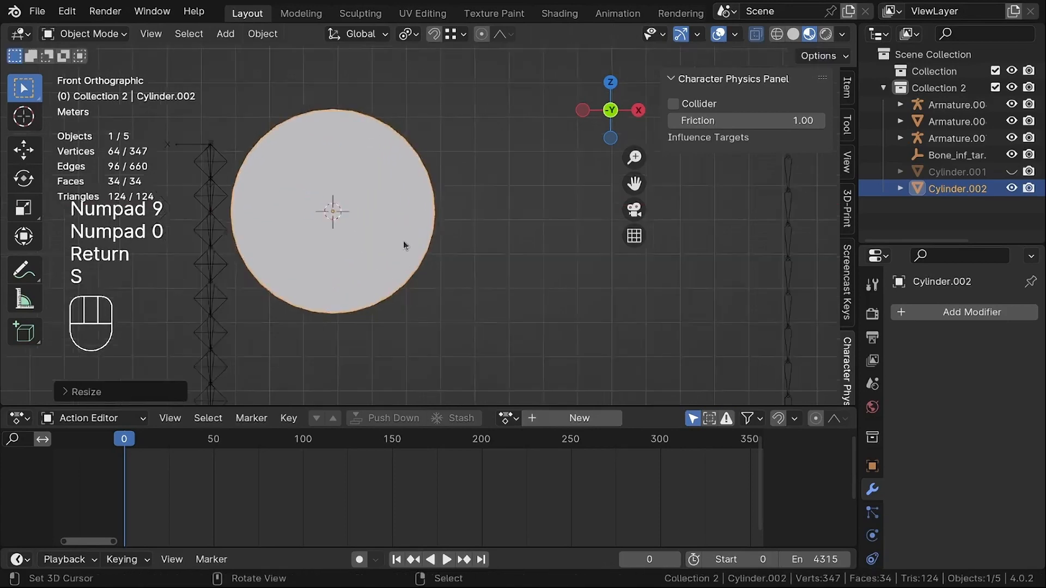
Examine the gap between the cylinder and the upper bones of the physics chain up close.
scroll(359, 244, down, 3)
scroll(353, 244, up, 2)
key(g)
right_click(389, 274)
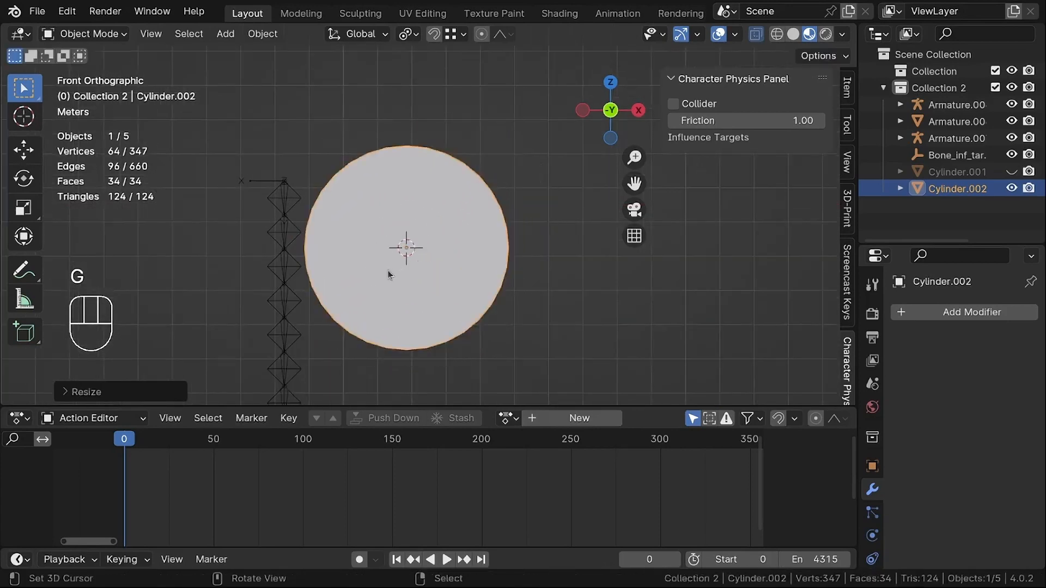
scroll(302, 225, up, 2)
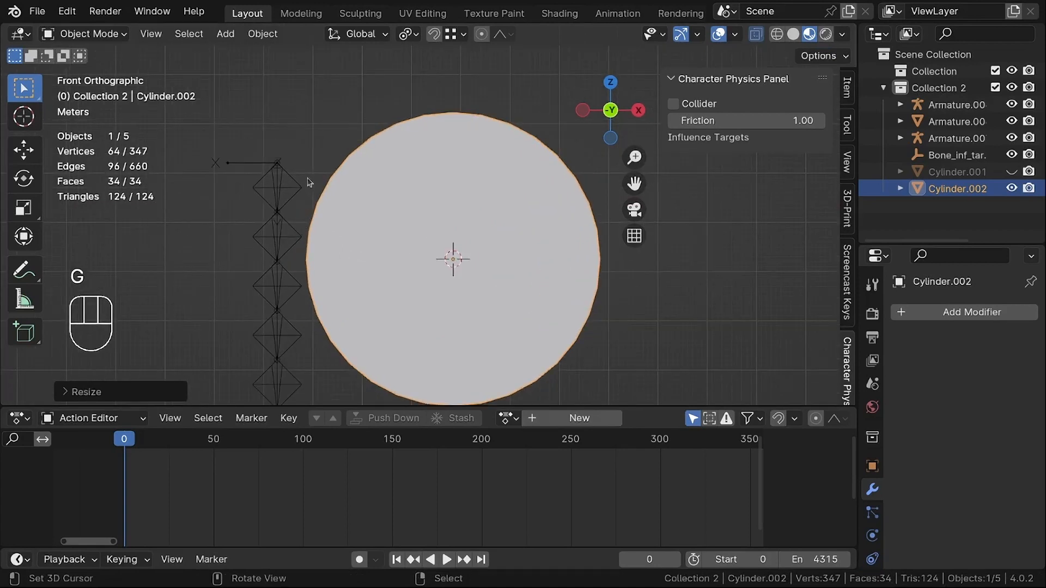
scroll(294, 299, down, 1)
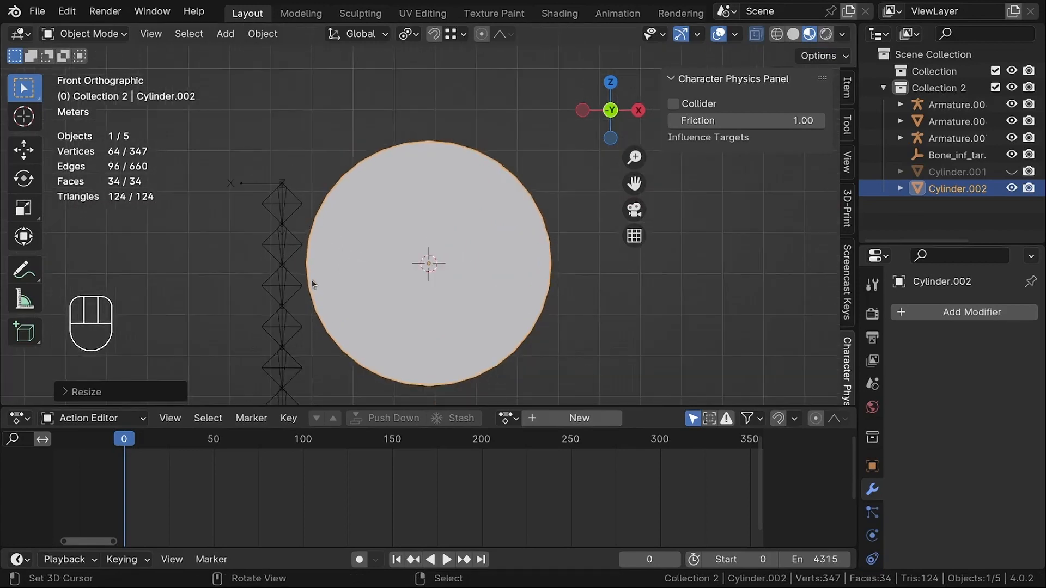
shift+middle_drag(313, 285, 361, 203)
scroll(362, 203, down, 1)
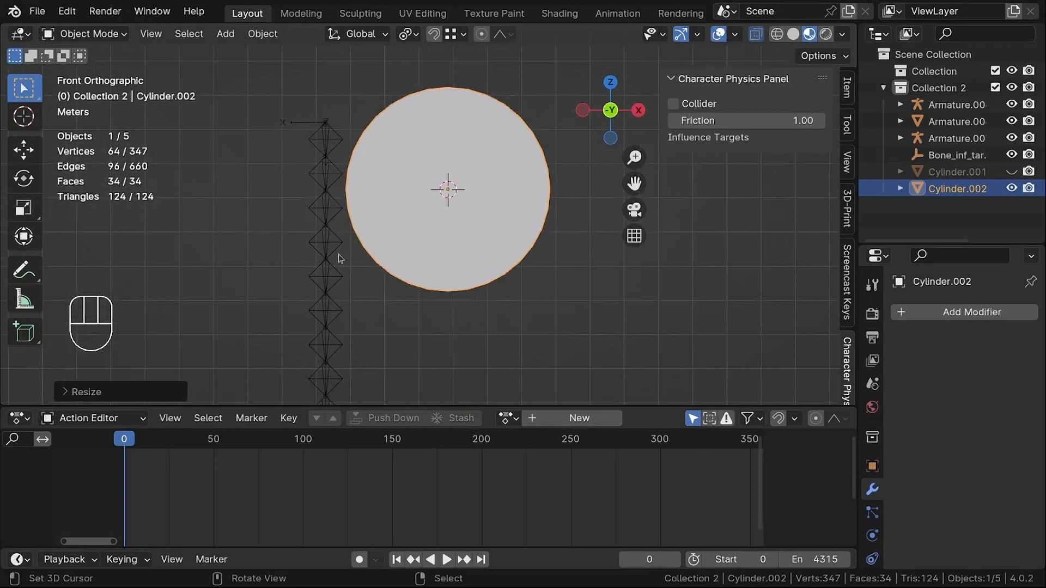
scroll(326, 124, up, 1)
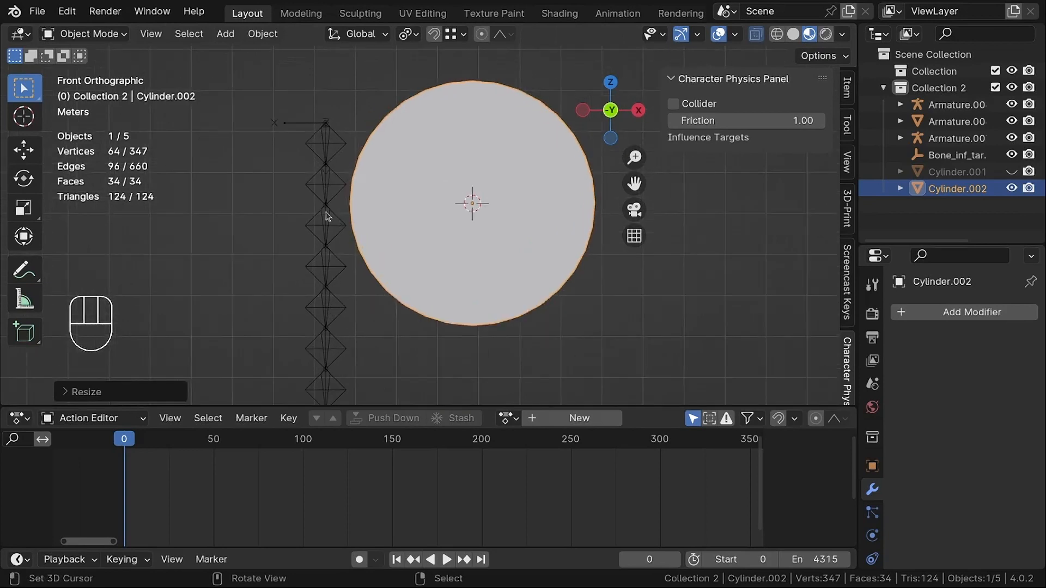
scroll(323, 169, up, 2)
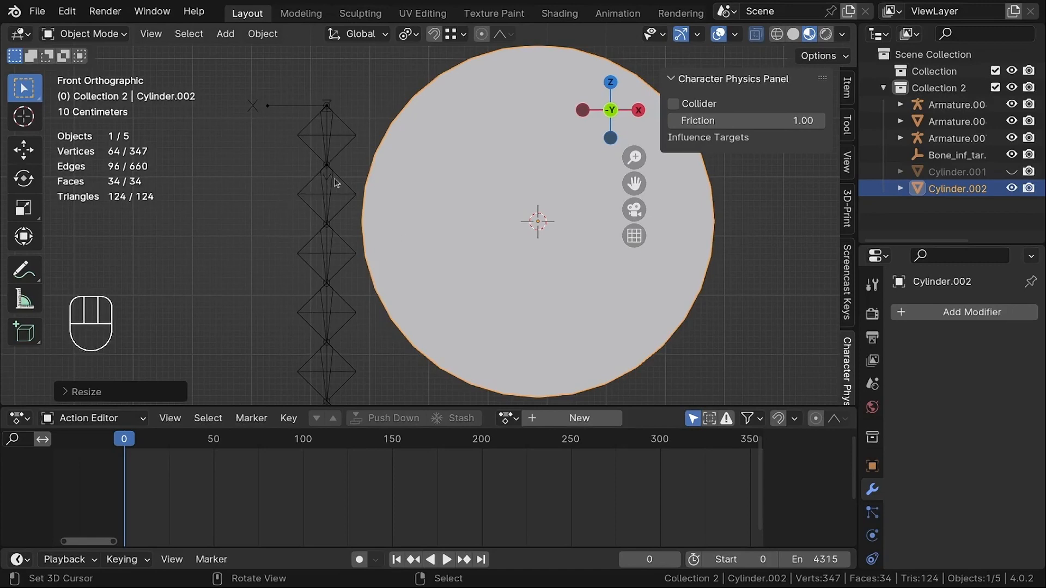
scroll(336, 183, up, 2)
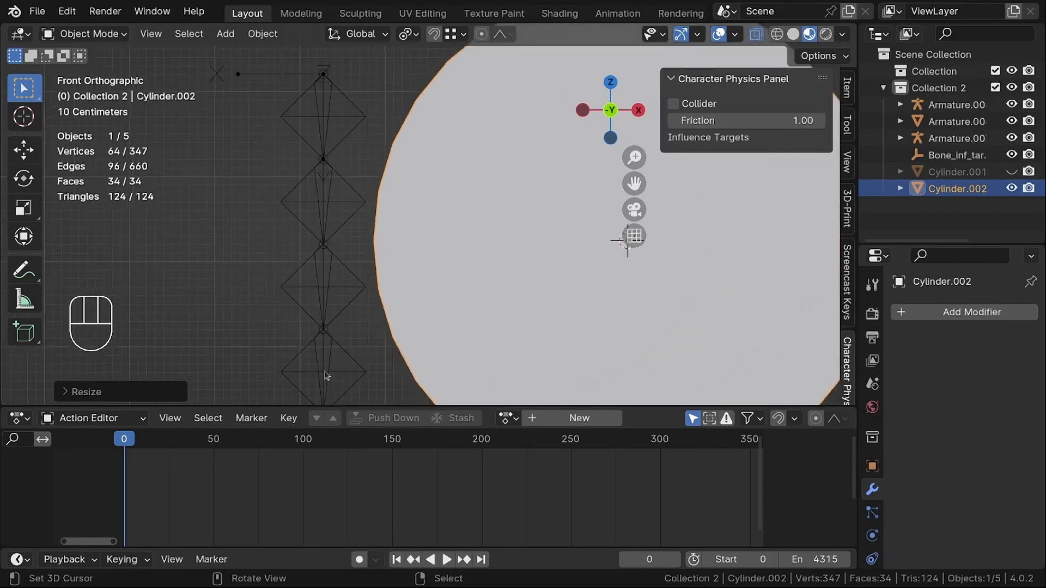
scroll(336, 243, down, 5)
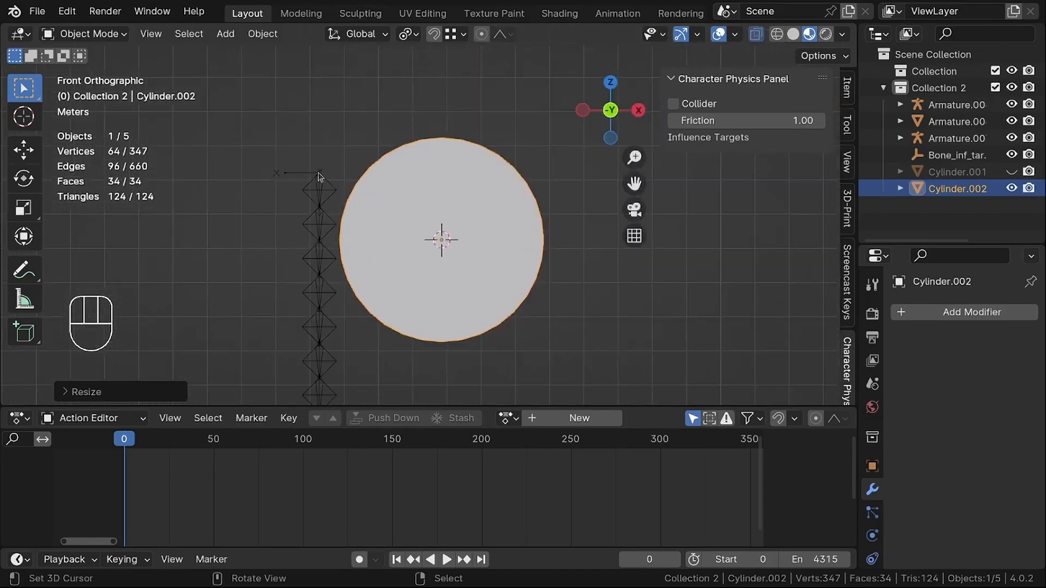
Scale the cylinder up by about 1.2 and shift it about 0.8 m away from the physics chain.
scroll(431, 226, down, 4)
key(s)
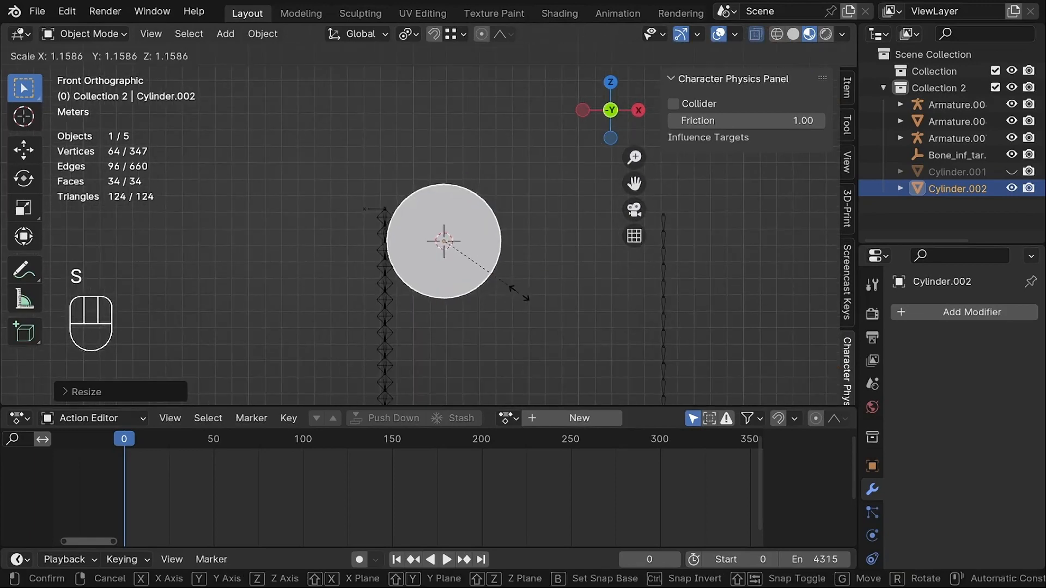
click(520, 300)
key(g)
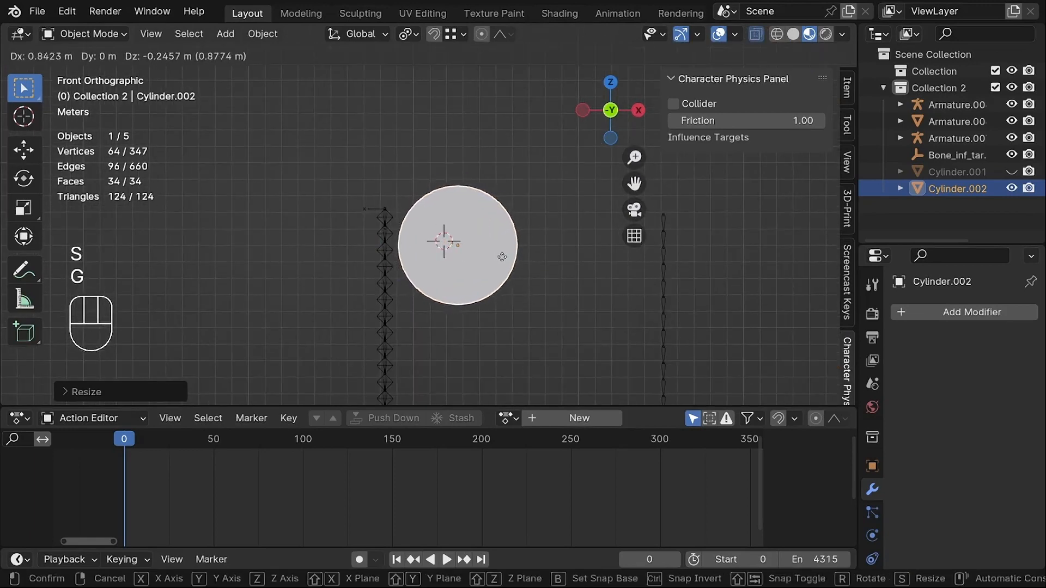
click(500, 257)
scroll(453, 243, up, 5)
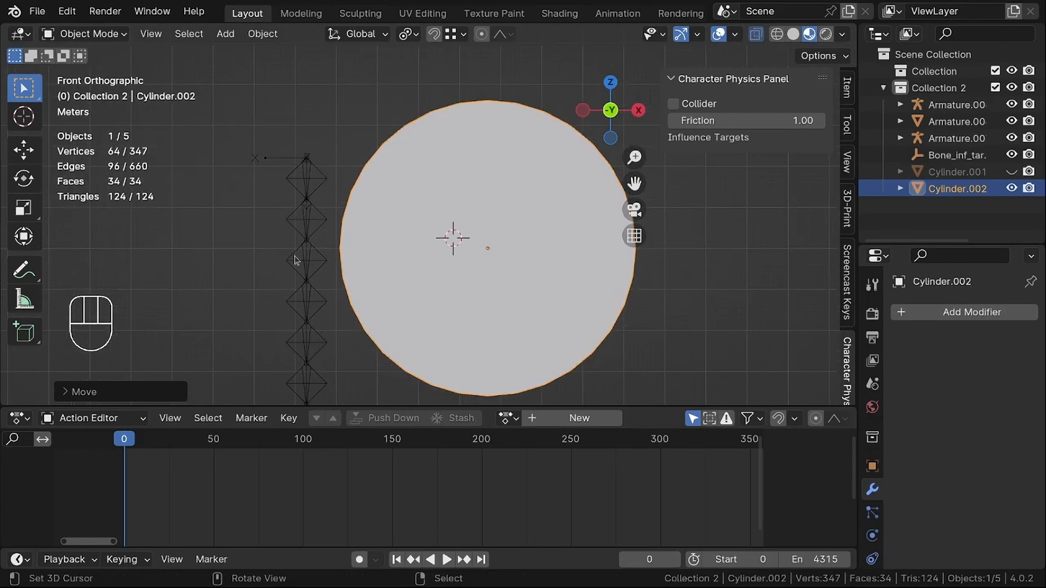
Shift the cylinder about 2 m along Y in left view so its depth spans both bone chains.
scroll(339, 181, down, 3)
scroll(359, 179, down, 4)
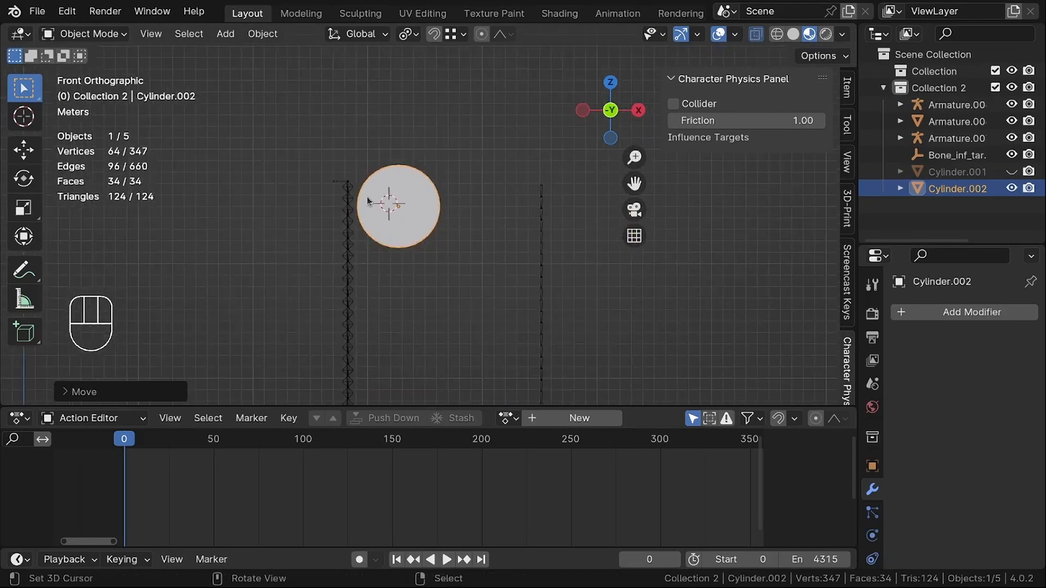
middle_drag(360, 181, 456, 260)
key(ctrl)
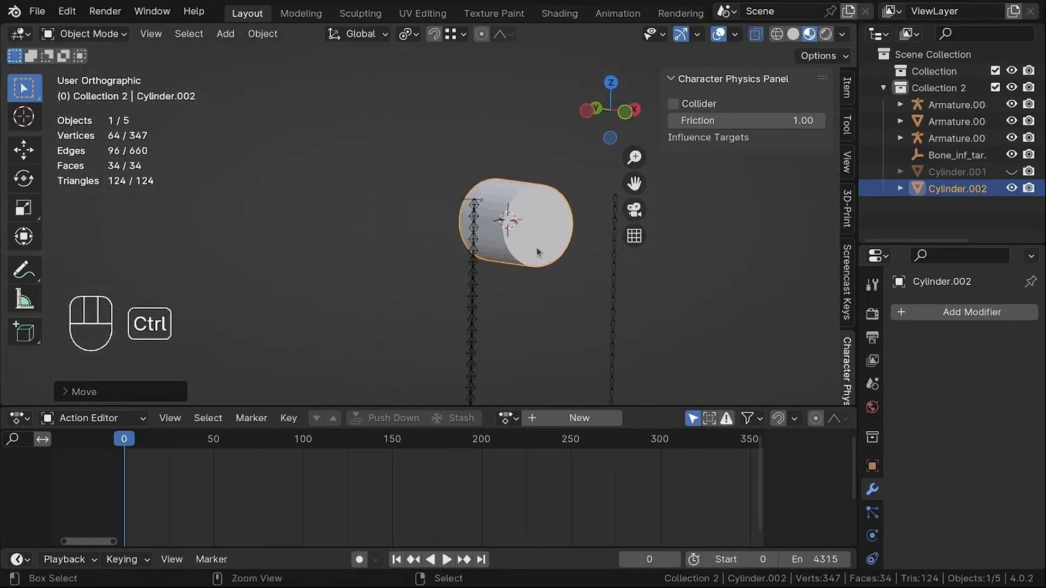
key(ctrl+KP_3)
shift+middle_drag(538, 204, 317, 230)
scroll(450, 218, up, 5)
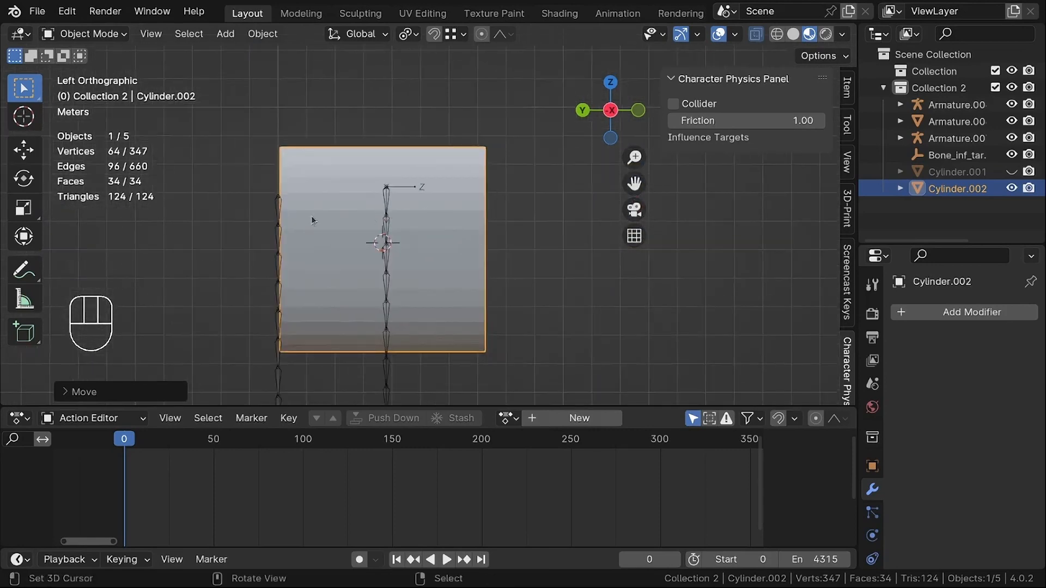
key(g)
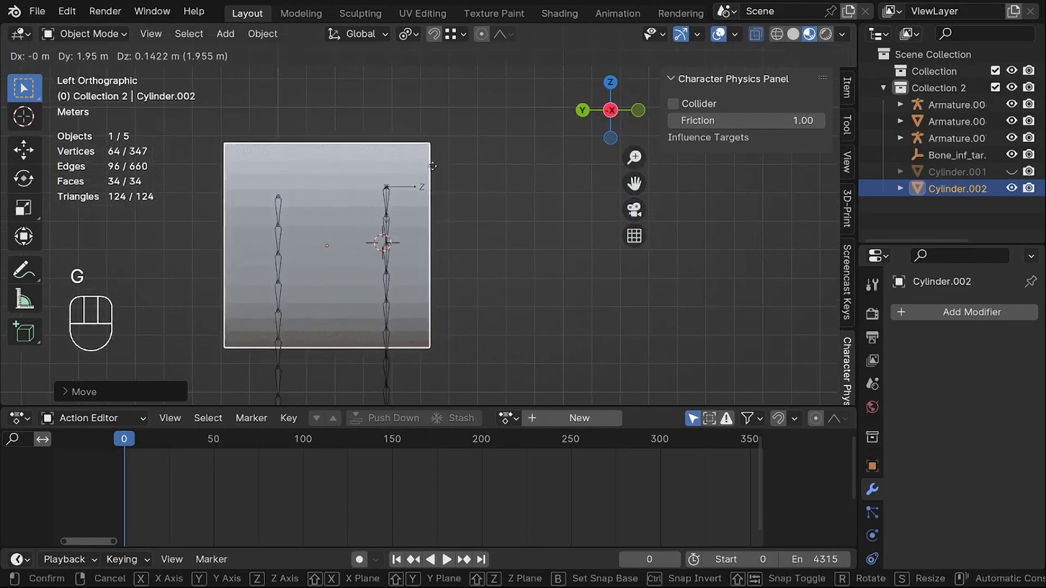
click(422, 159)
scroll(400, 217, up, 3)
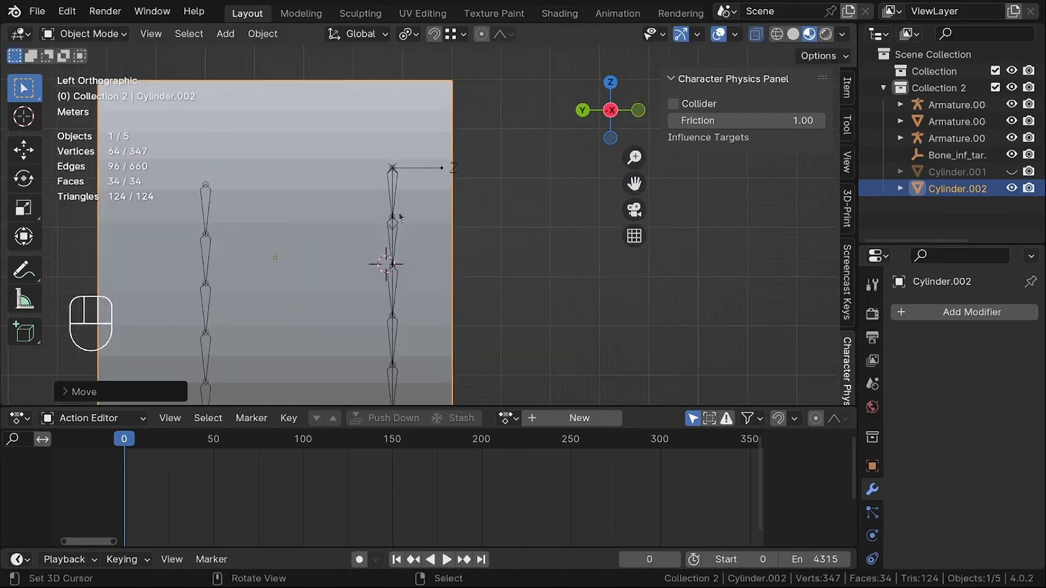
Raise the cylinder about 1.8 m in front view, level with the top of the physics chain.
key(KP_1)
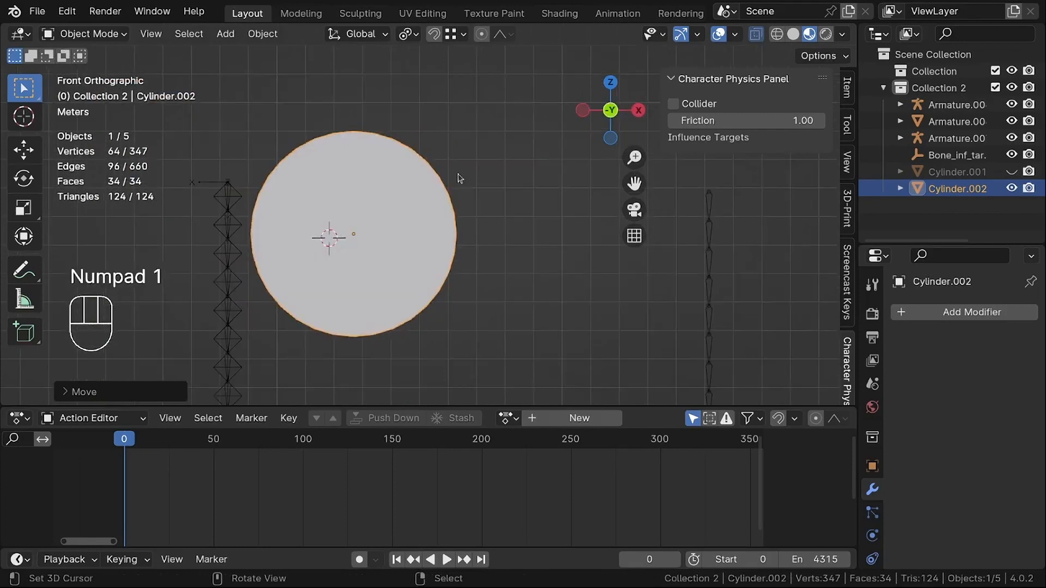
key(g)
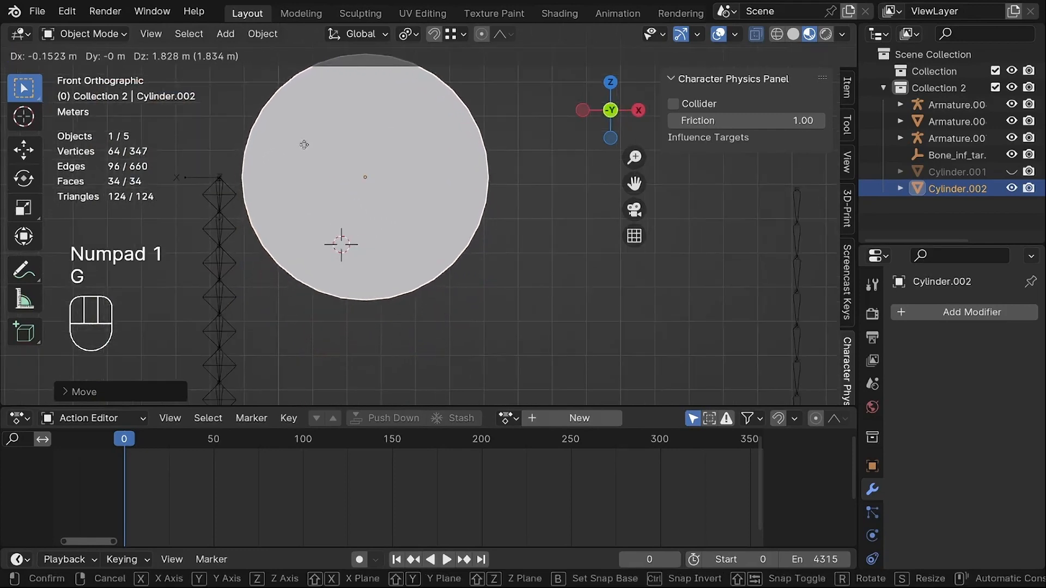
click(301, 144)
shift+middle_drag(301, 146, 356, 192)
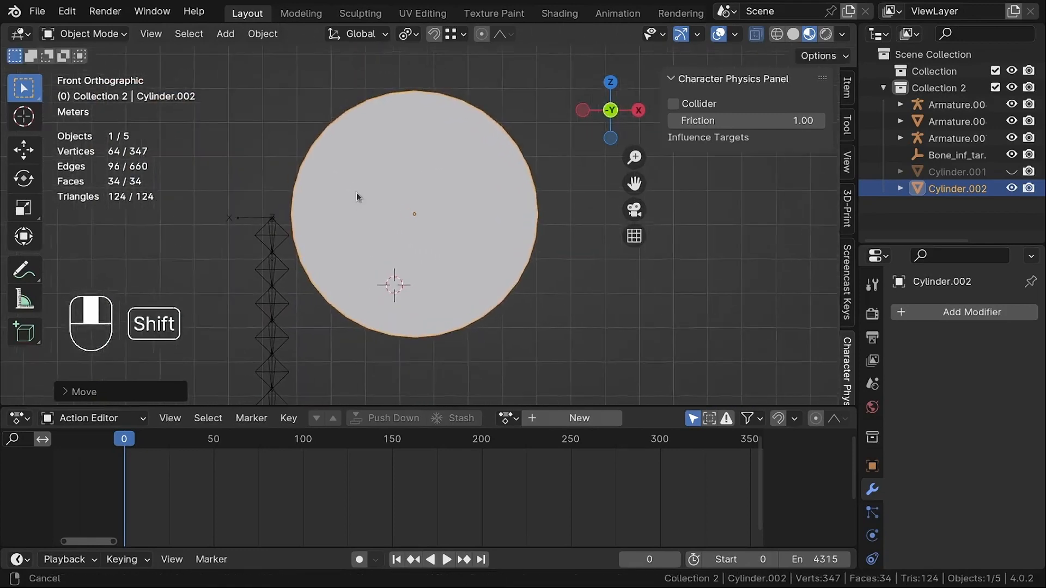
Delete the cylinder's front and back cap faces in Edit Mode, leaving an open tube.
key(Tab)
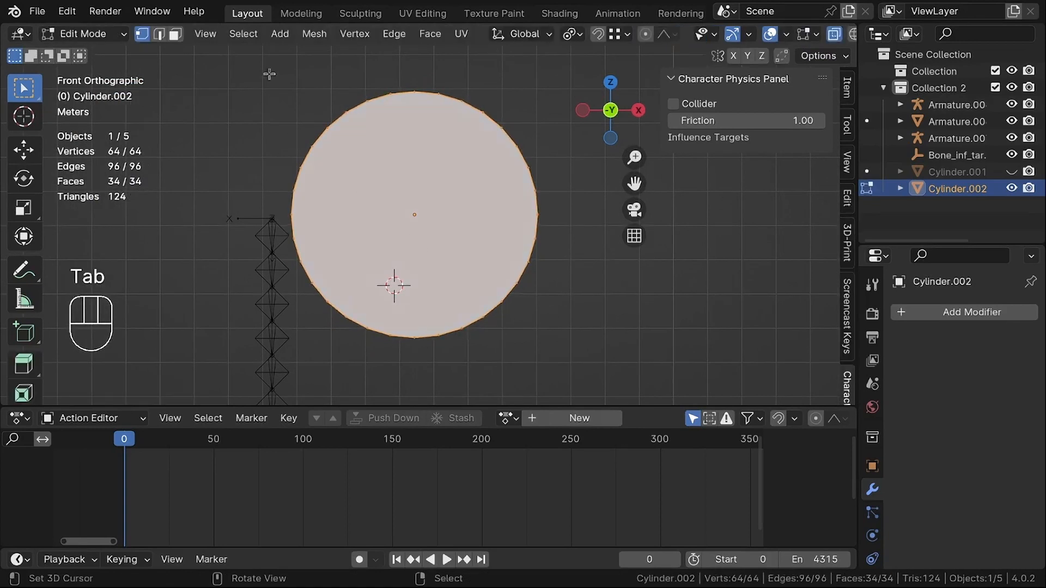
key(a)
key(a)
key(c)
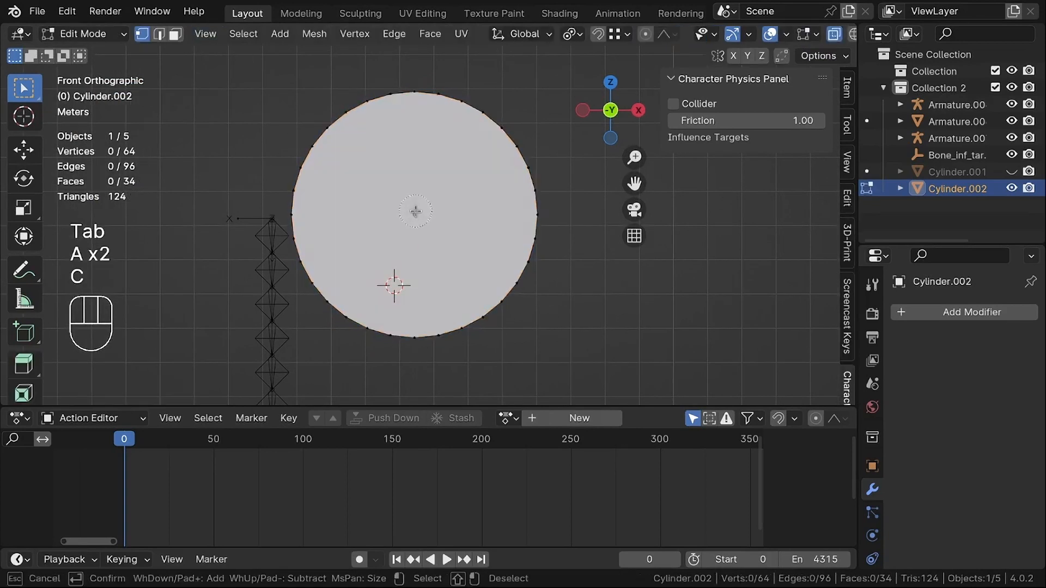
right_click(415, 211)
key(x)
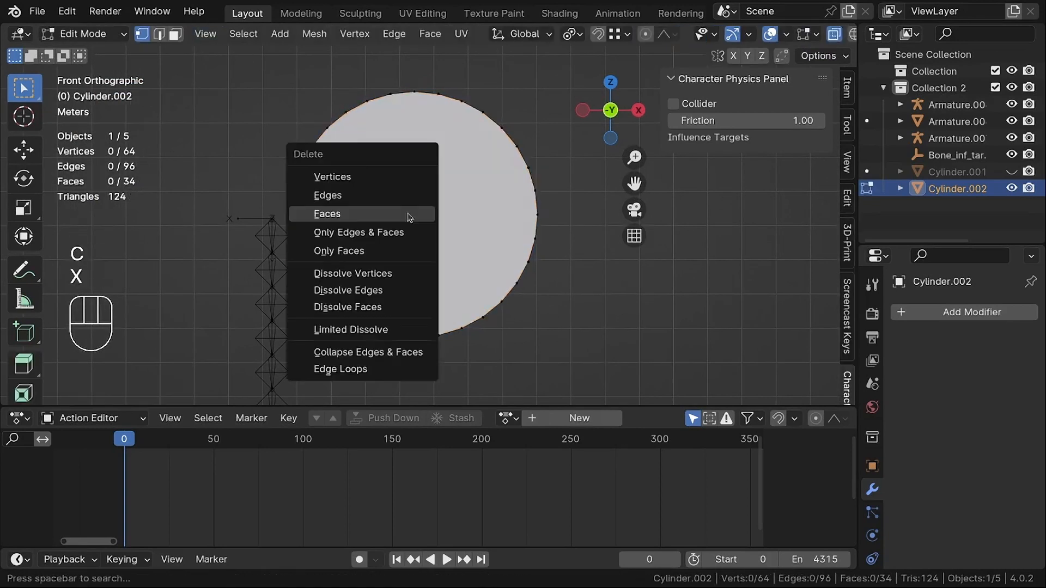
click(410, 214)
key(x)
click(410, 215)
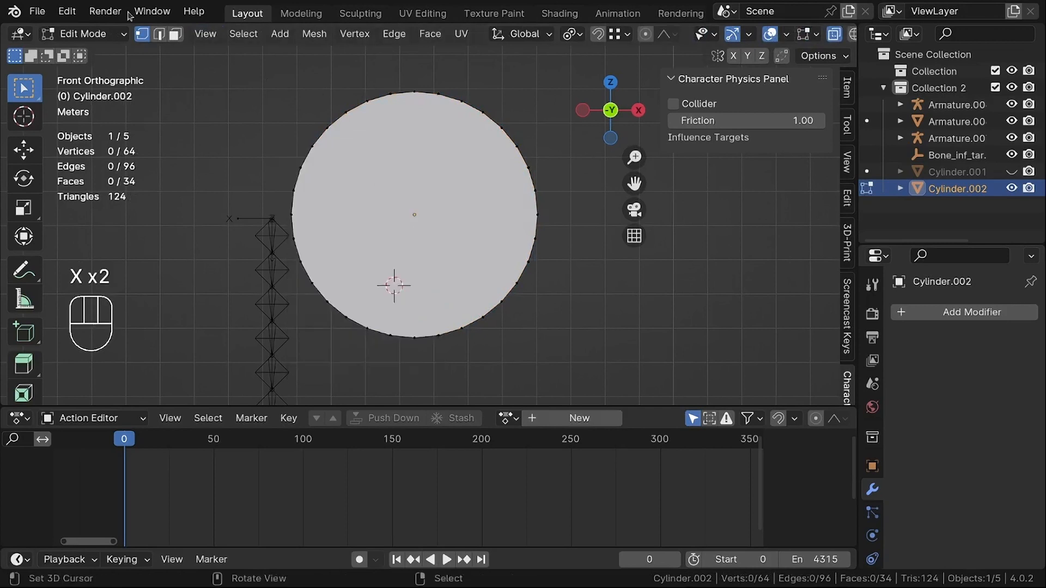
key(x)
click(421, 220)
key(x)
click(414, 218)
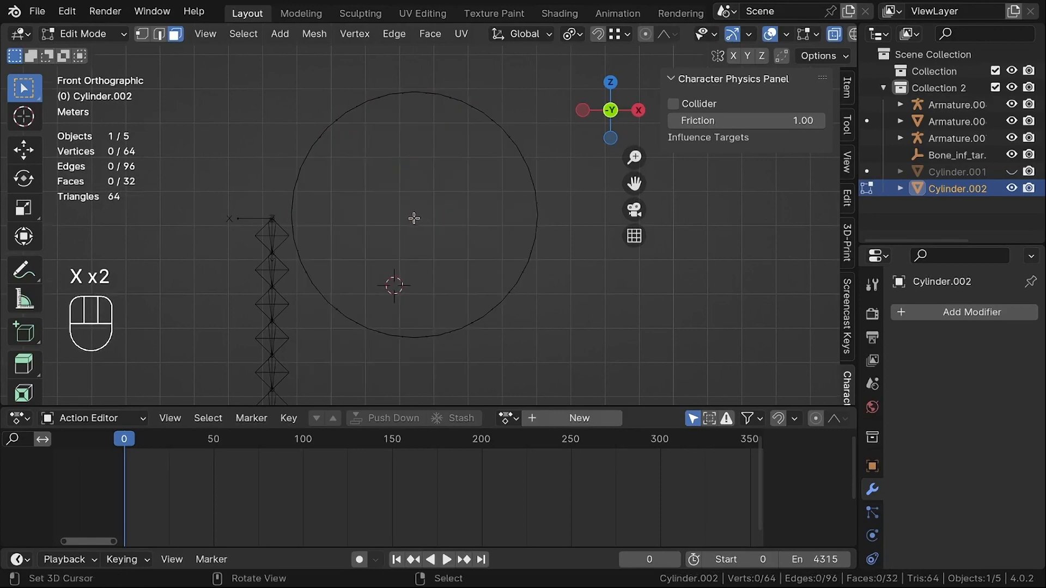
Extrude both open rim edge loops of the tube and scale them inward on the XZ plane into ring-shaped end faces.
middle_drag(414, 219, 200, 70)
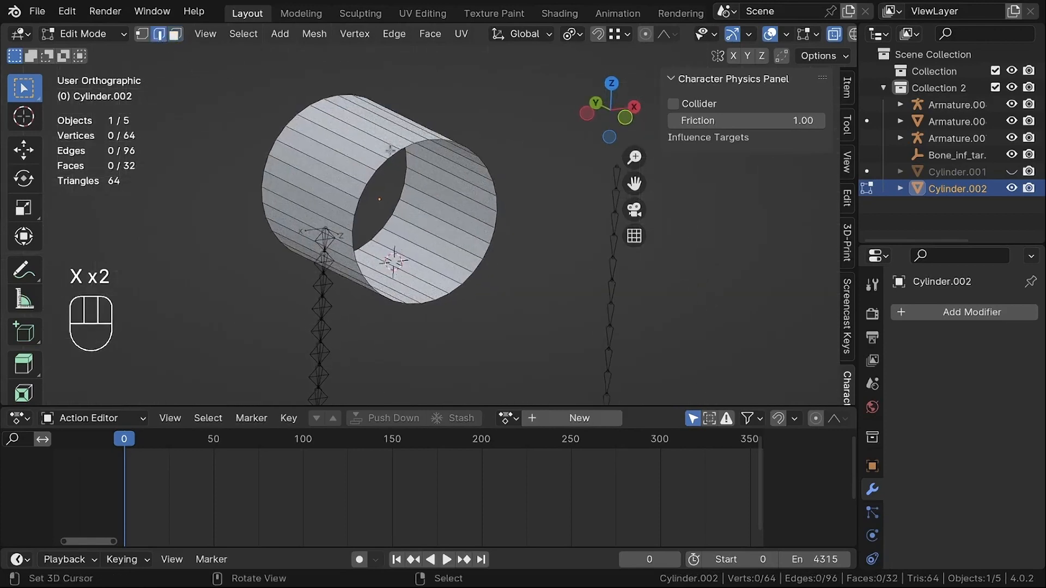
scroll(390, 150, up, 2)
alt+click(390, 154)
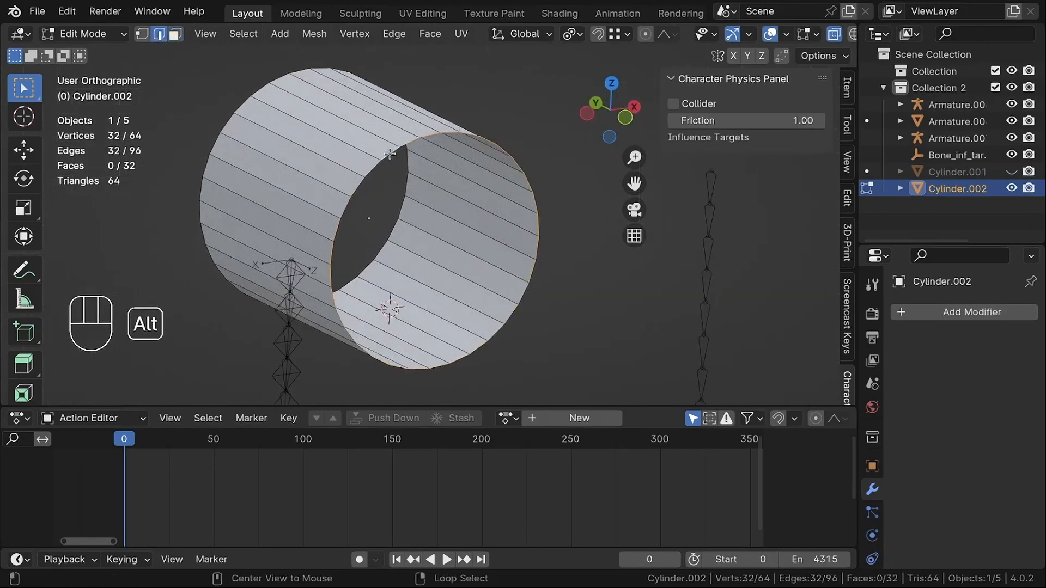
alt+shift+click(254, 99)
middle_drag(283, 108, 393, 190)
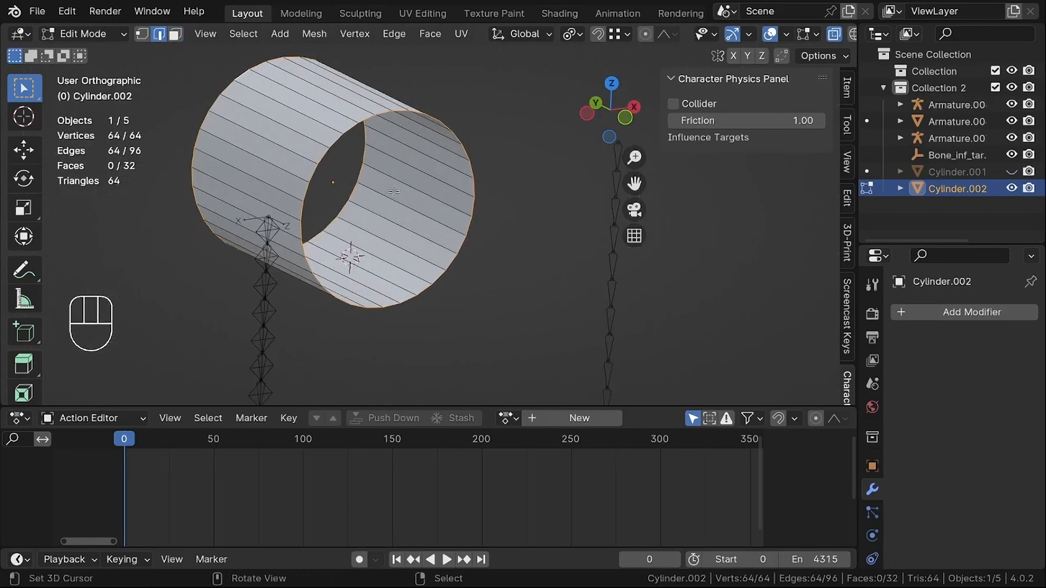
key(e)
right_click(433, 205)
key(s)
key(shift+y)
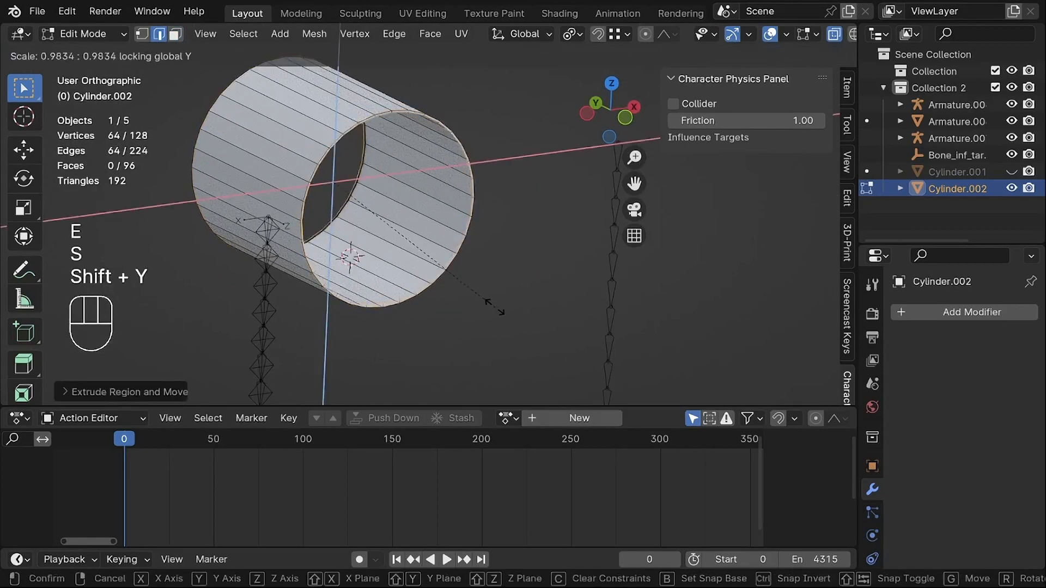
click(434, 266)
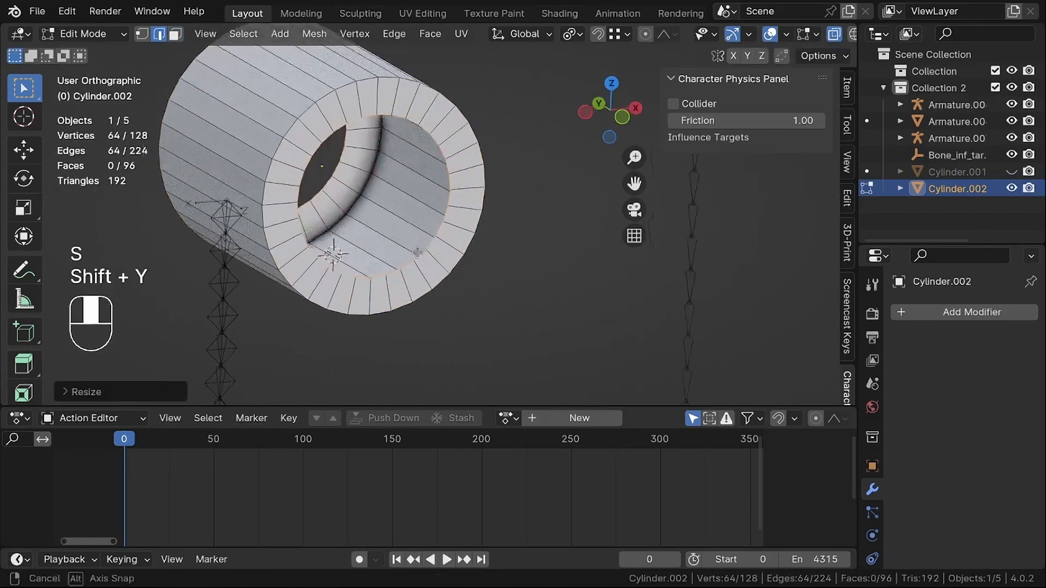
middle_drag(434, 266, 421, 230)
key(Tab)
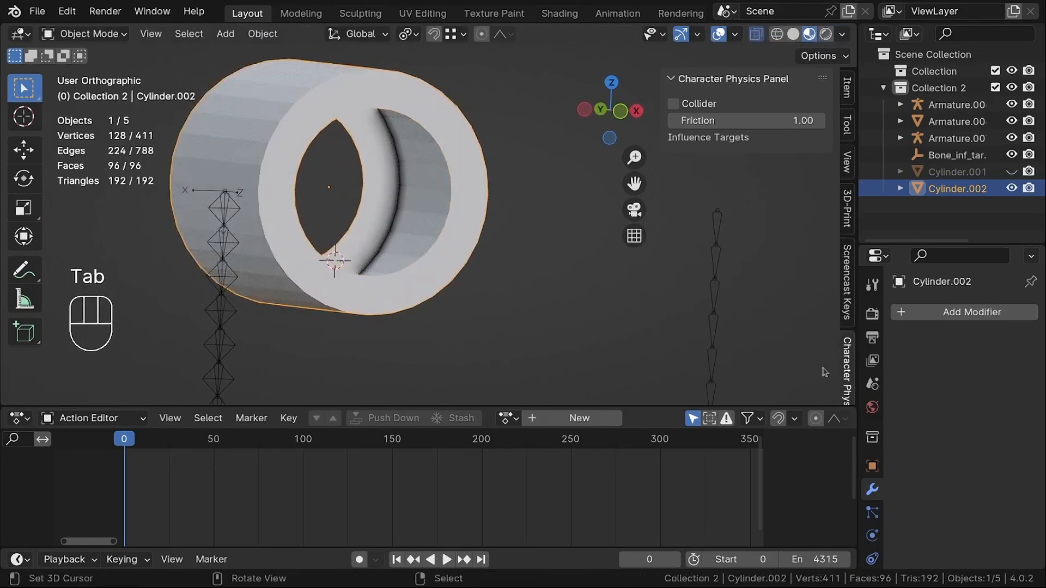
Add two material slots to the cylinder, each with a new material.
scroll(872, 540, down, 4)
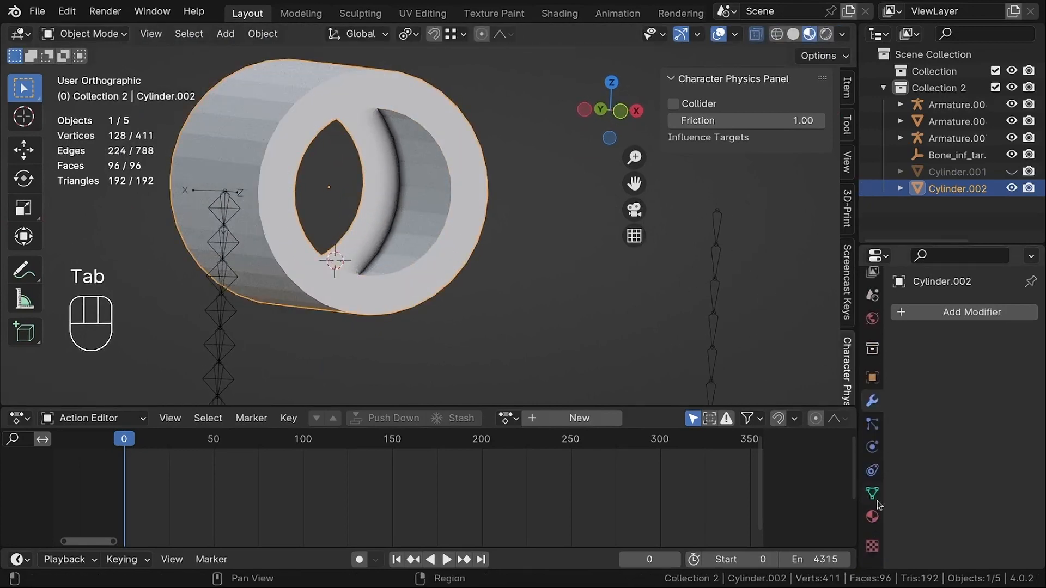
click(872, 517)
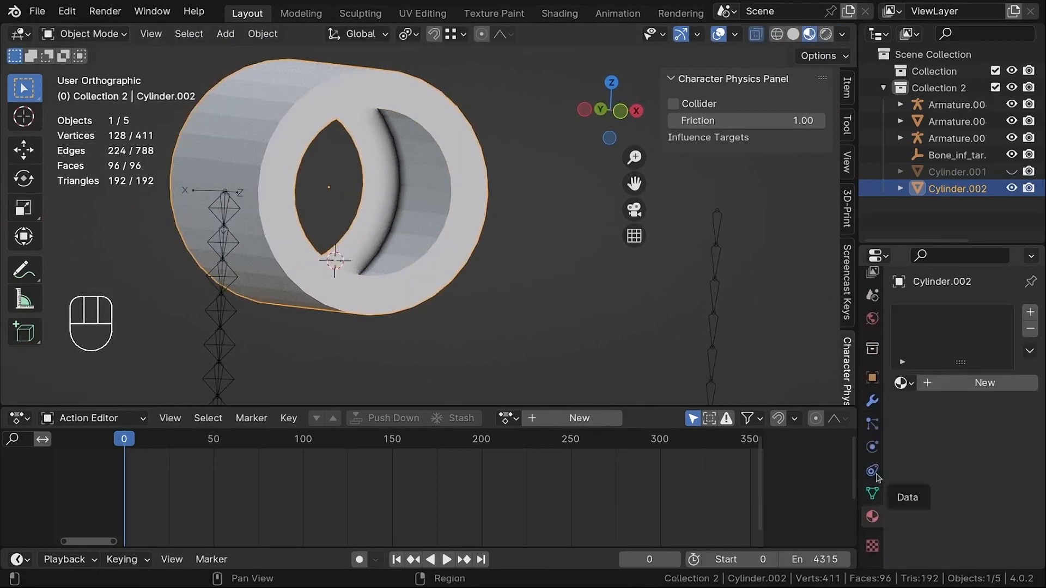
click(940, 387)
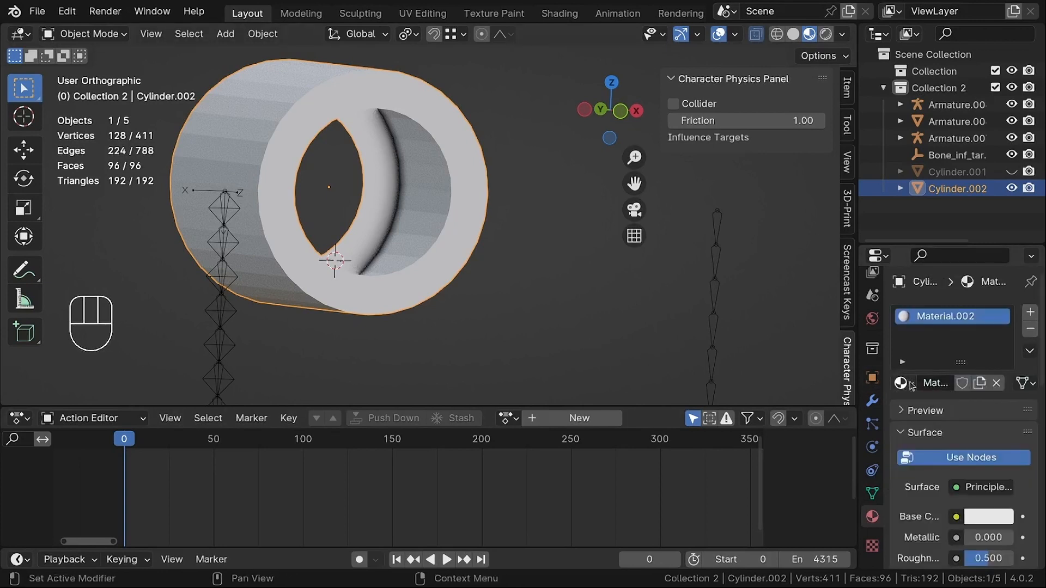
click(1031, 313)
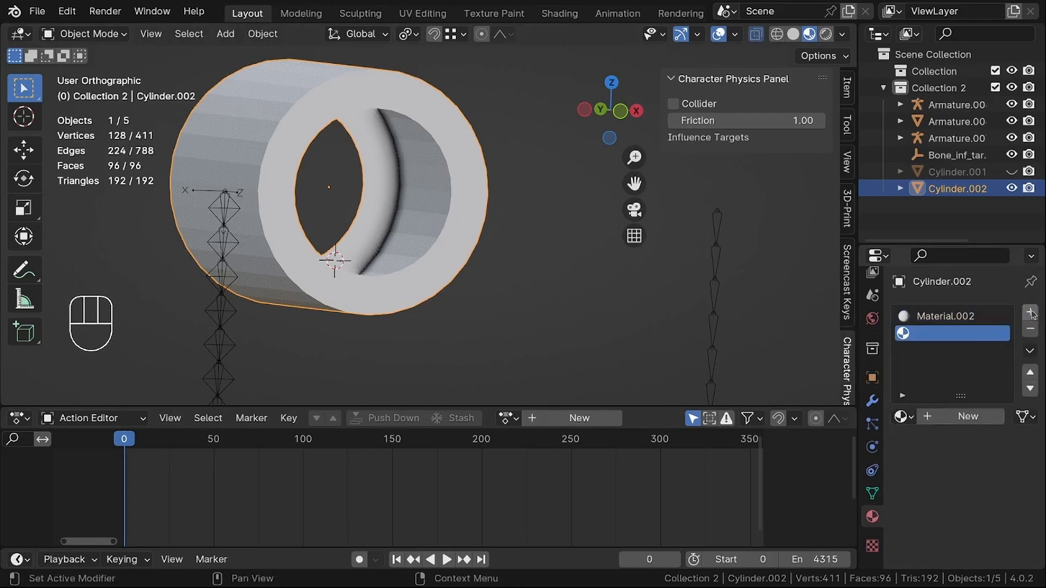
click(965, 416)
Assign the second material to five adjacent upper faces of the front ring and make its base colour red.
key(Tab)
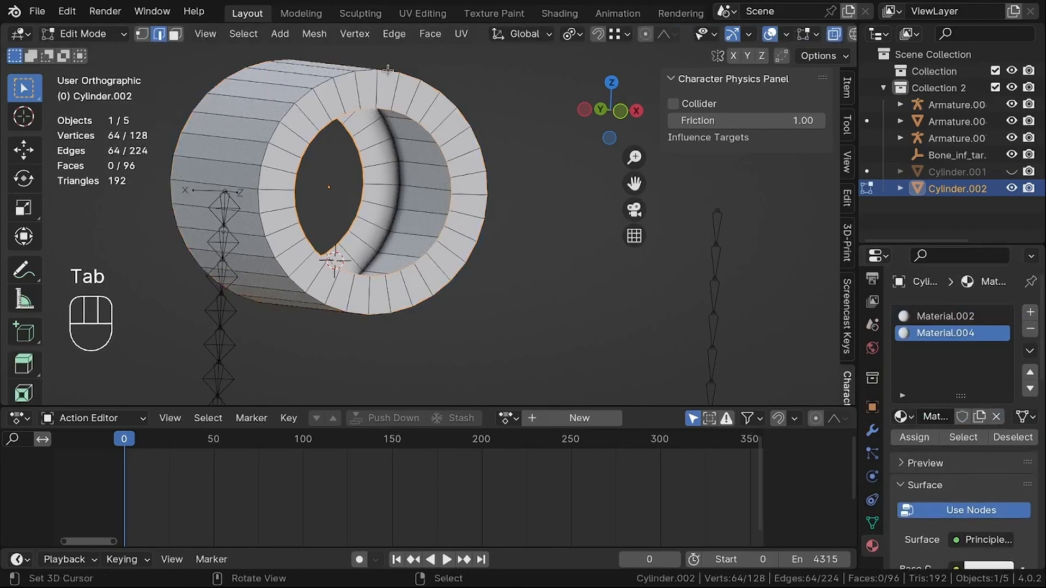
scroll(428, 94, up, 2)
click(417, 95)
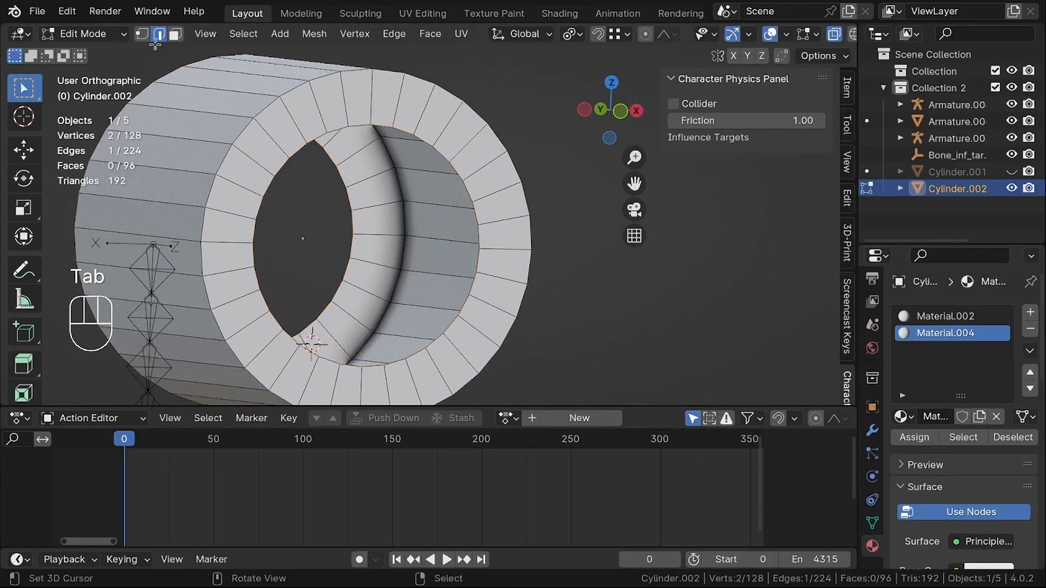
key(c)
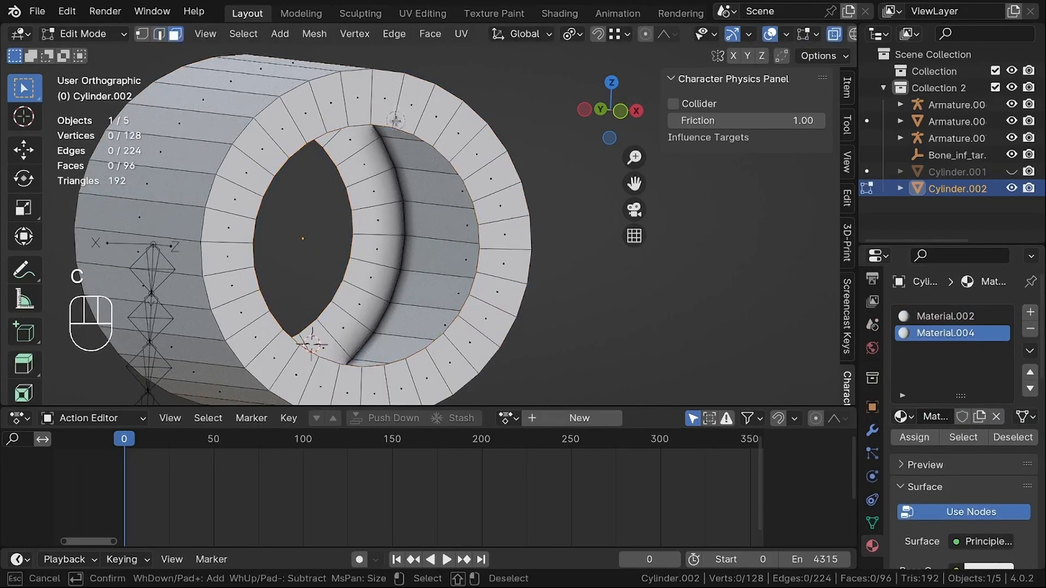
drag(410, 102, 474, 152)
key(Escape)
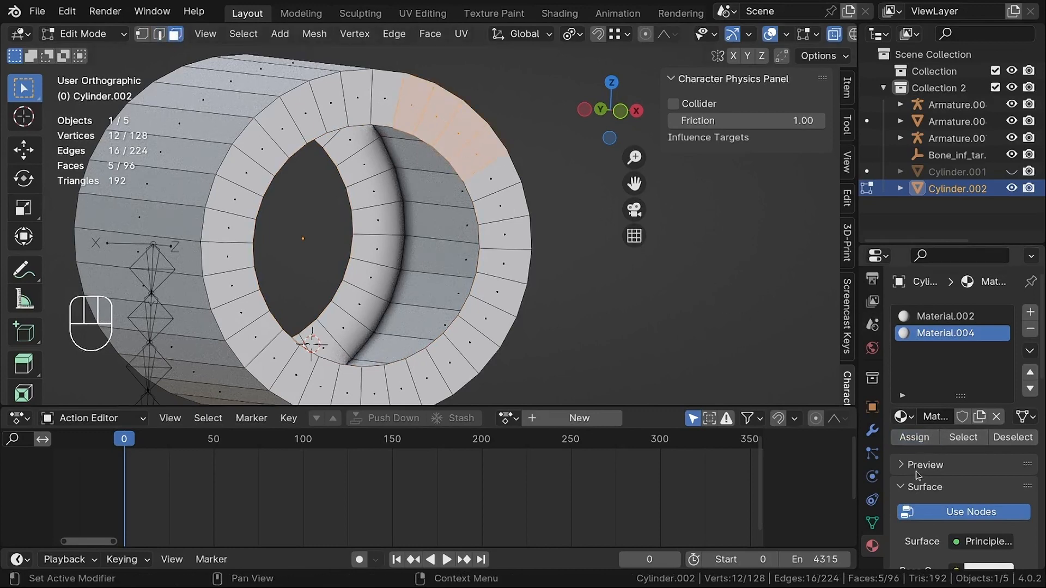
scroll(919, 476, down, 5)
click(974, 433)
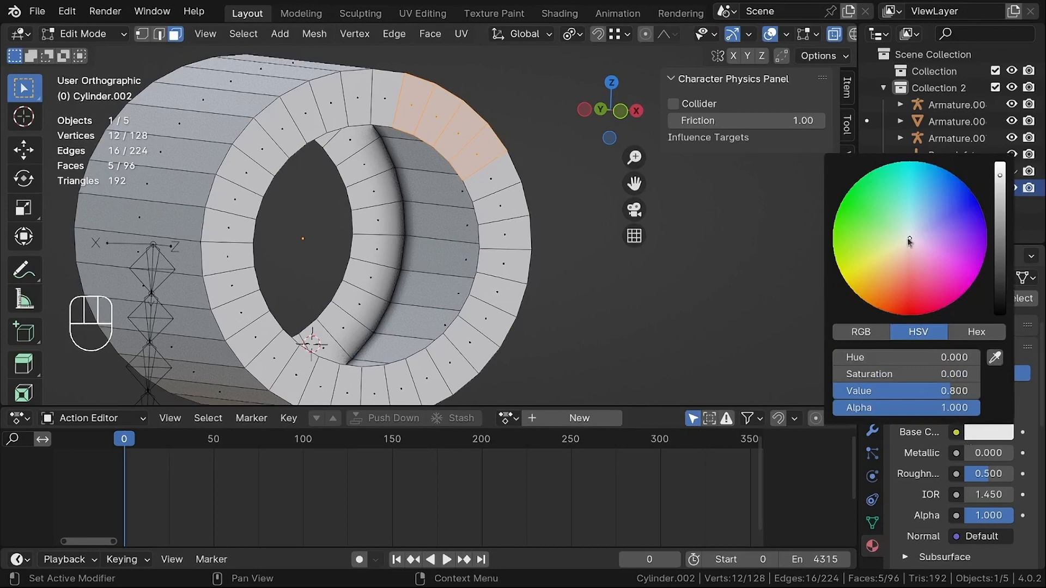
drag(910, 242, 910, 311)
middle_drag(398, 239, 431, 241)
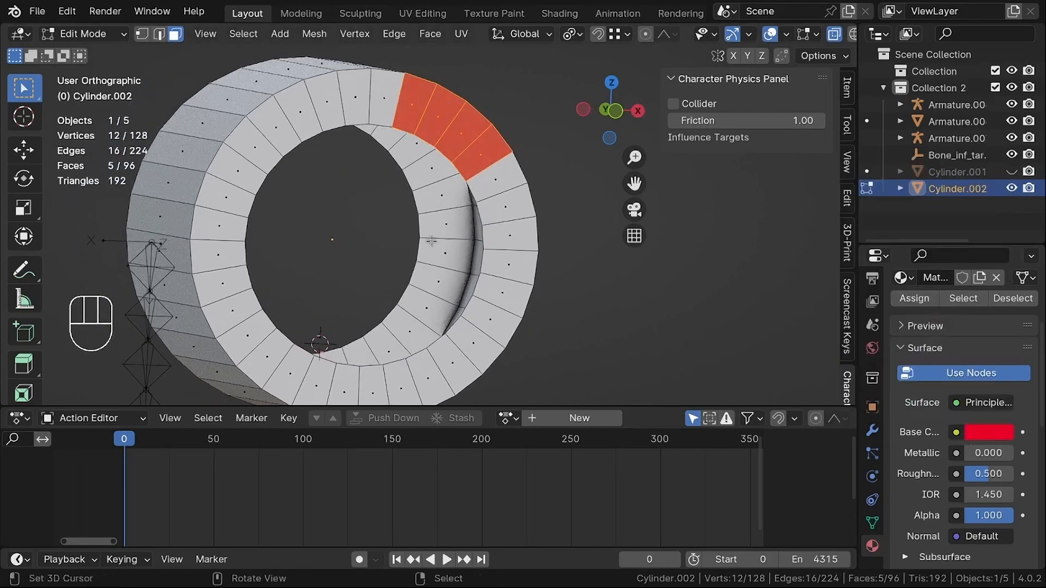
key(Tab)
scroll(432, 240, down, 3)
scroll(431, 229, up, 4)
key(KP_1)
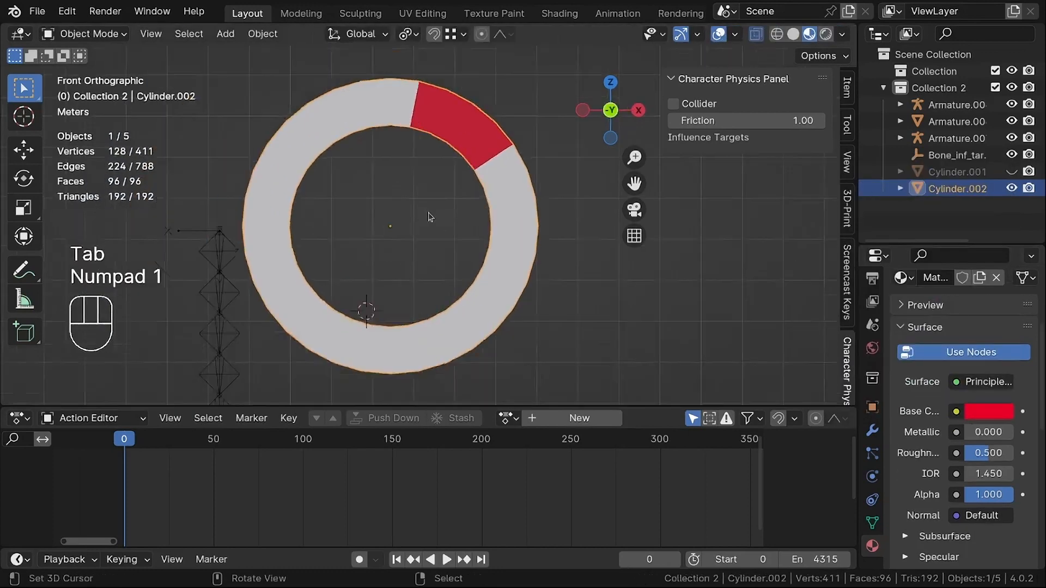
scroll(430, 217, down, 3)
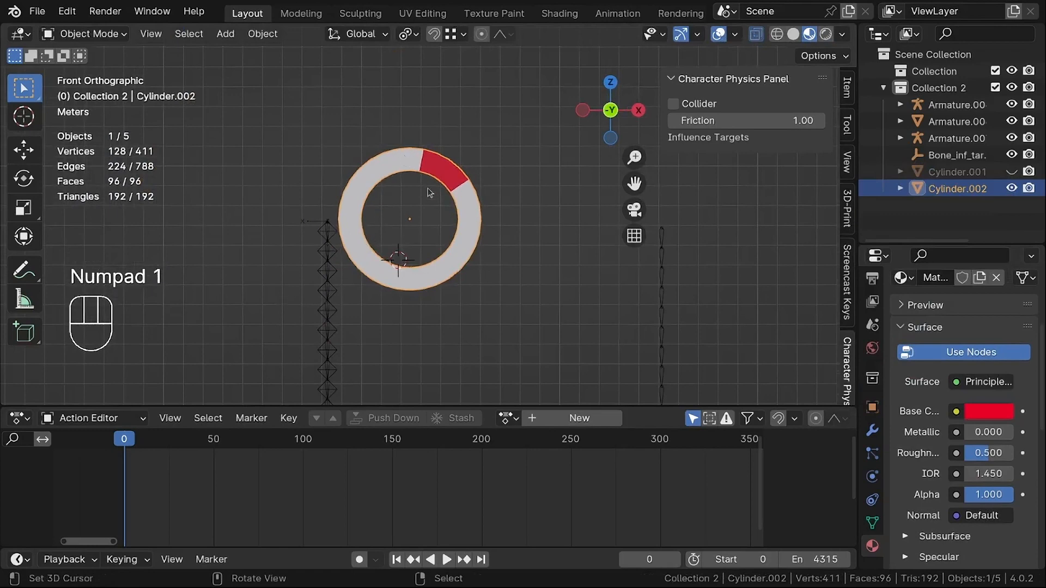
key(r)
right_click(407, 196)
Select the physics chain's armature and turn off Animated in its Character Physics settings.
scroll(367, 222, up, 4)
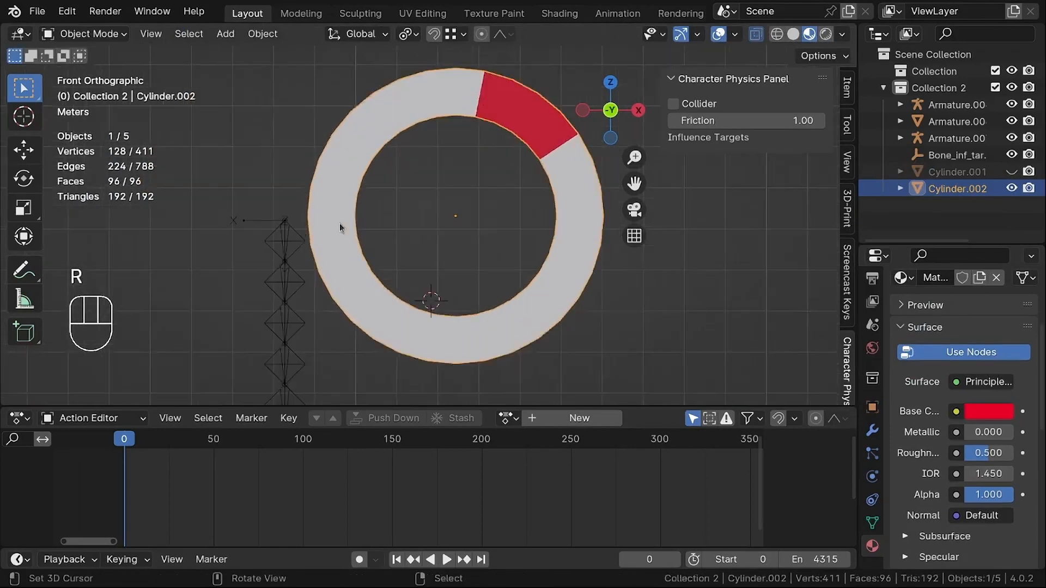
scroll(340, 228, up, 2)
click(267, 241)
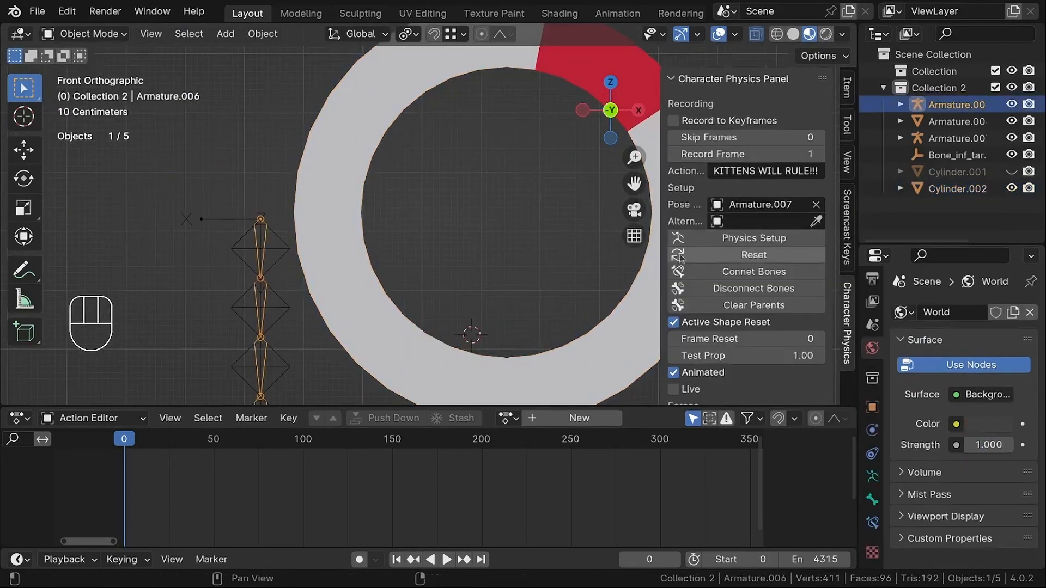
scroll(675, 264, down, 4)
scroll(676, 232, down, 4)
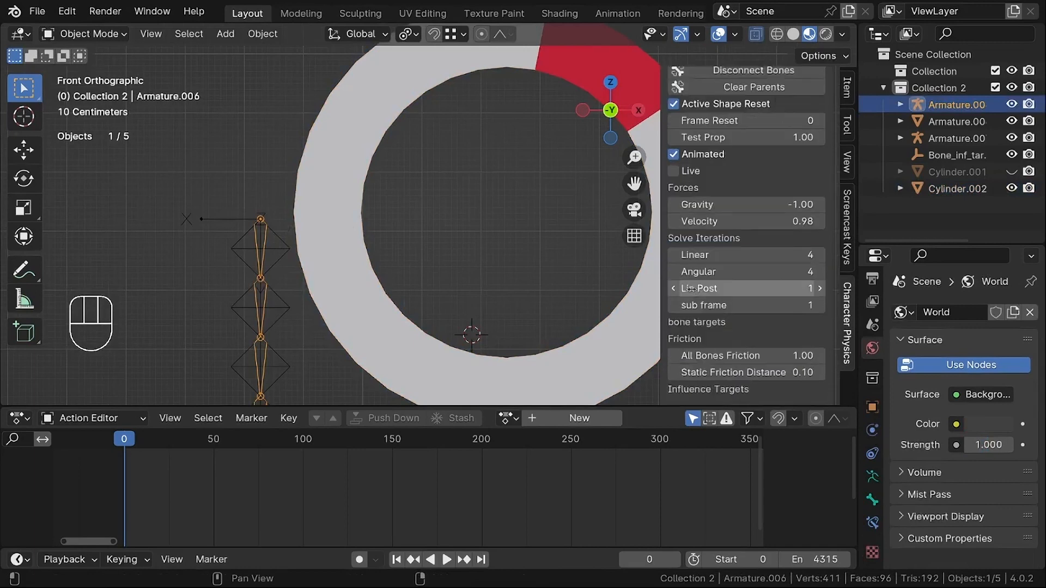
scroll(690, 289, up, 10)
scroll(696, 313, down, 3)
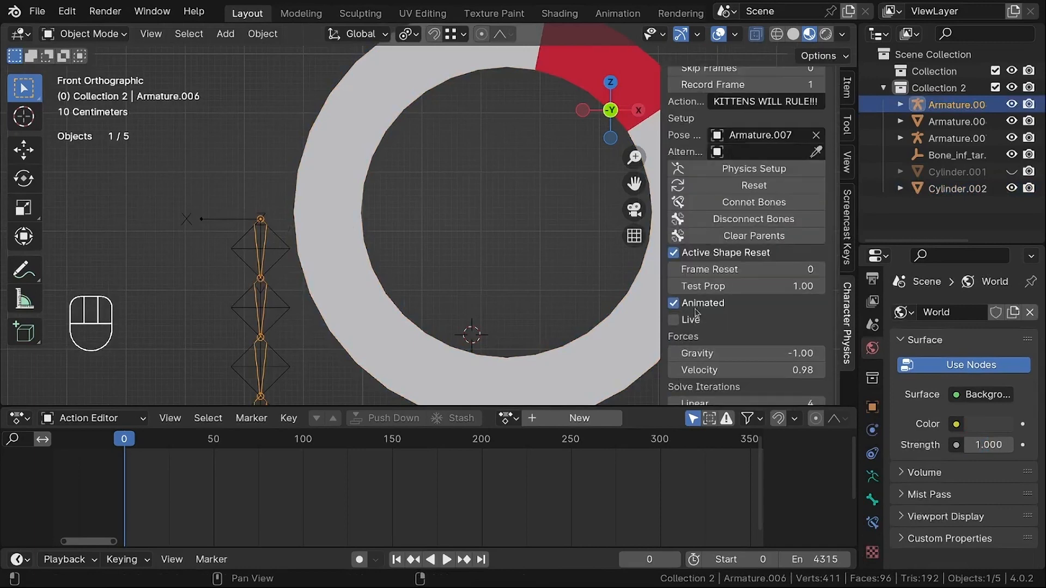
scroll(330, 219, down, 3)
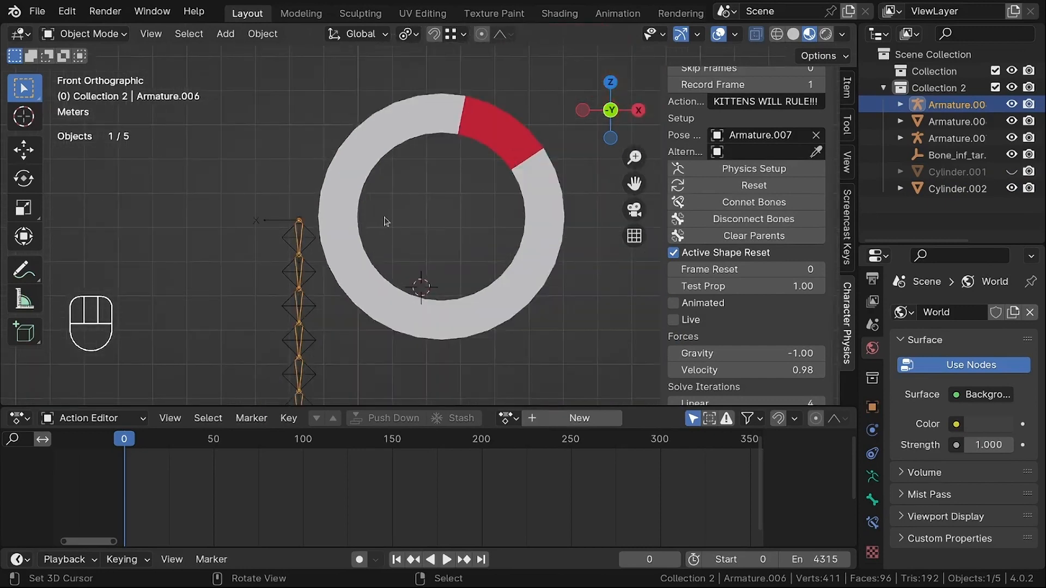
Insert a rotation keyframe on the selected armature at frame 0 and play the timeline past frame 200.
key(i)
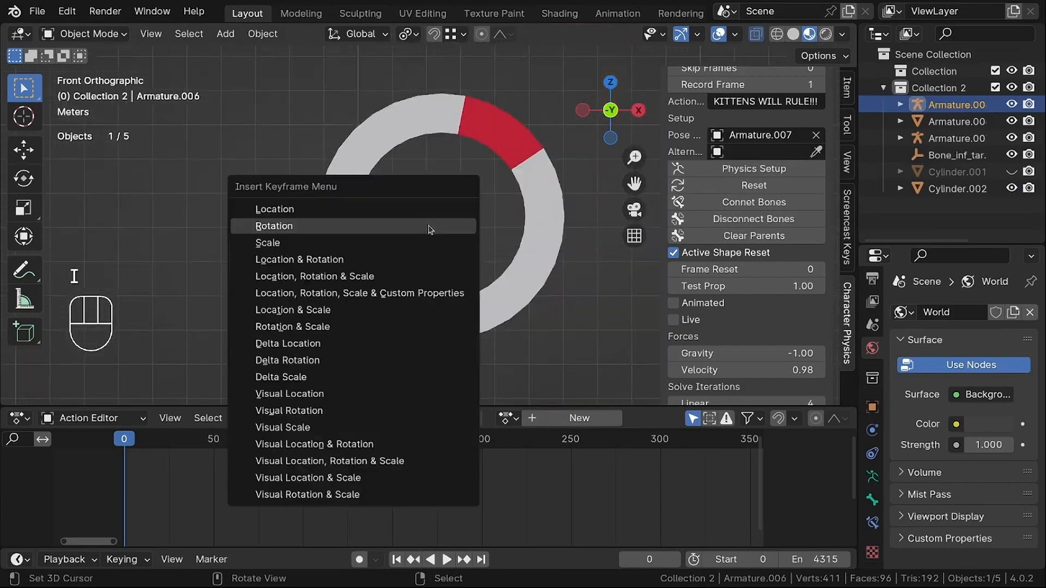
click(431, 229)
key(shift+space)
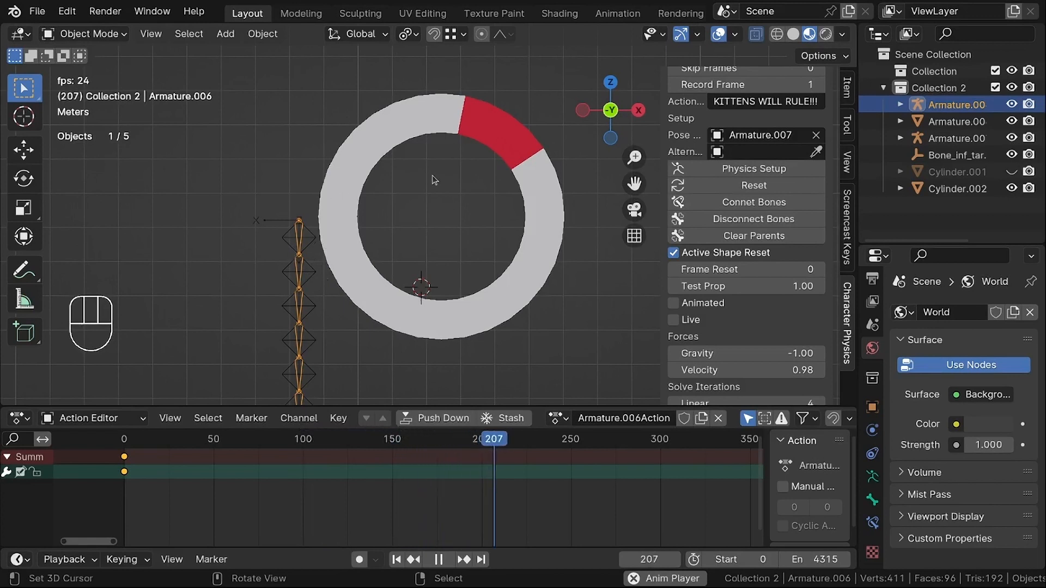
key(shift+space)
Replay the timeline from frame 0 and try rotating the selected armature at frame 22.
key(shift+Left)
key(shift+space)
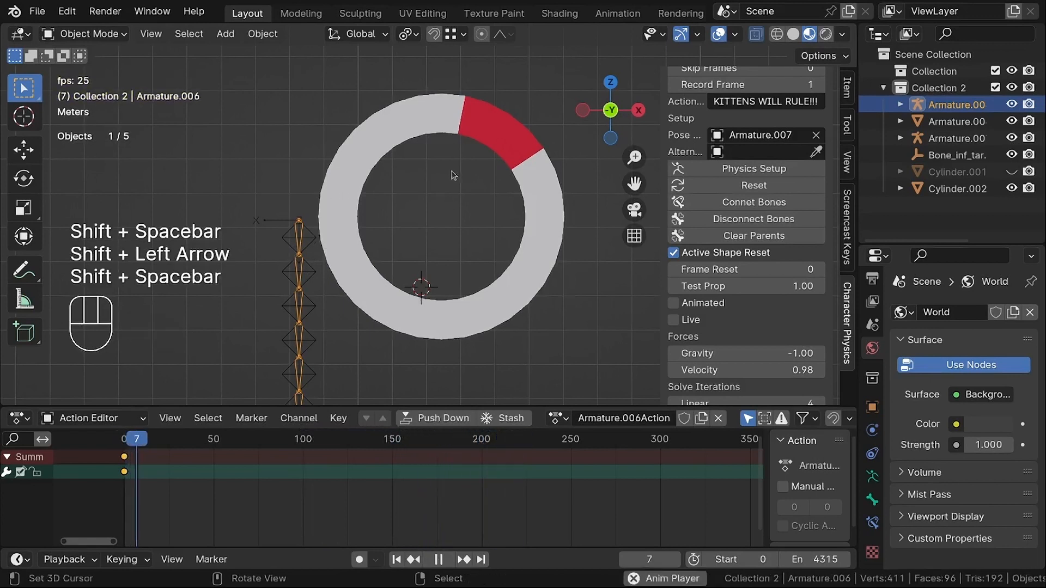
key(shift+space)
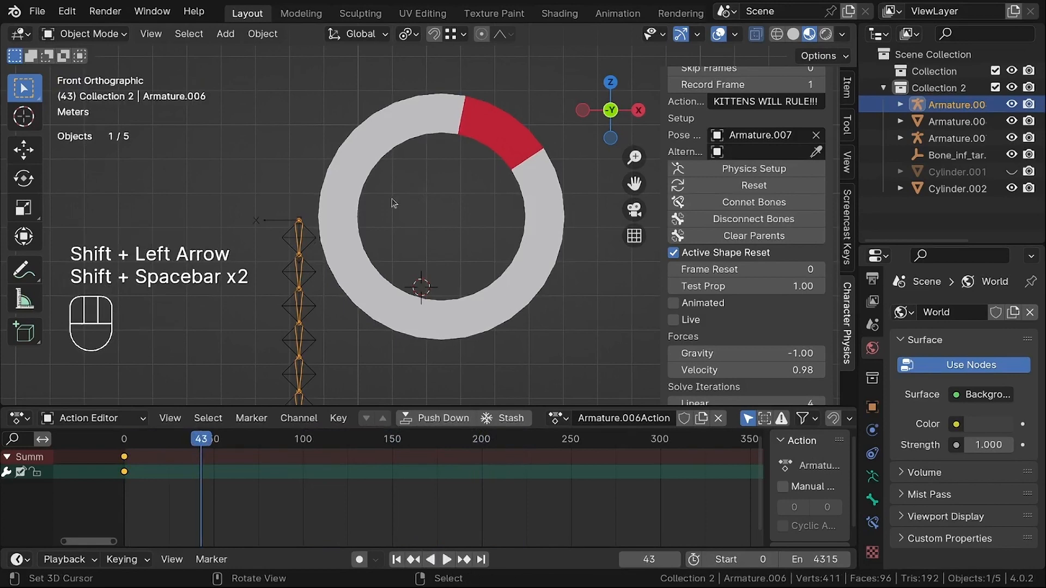
key(shift+Left)
key(shift+space)
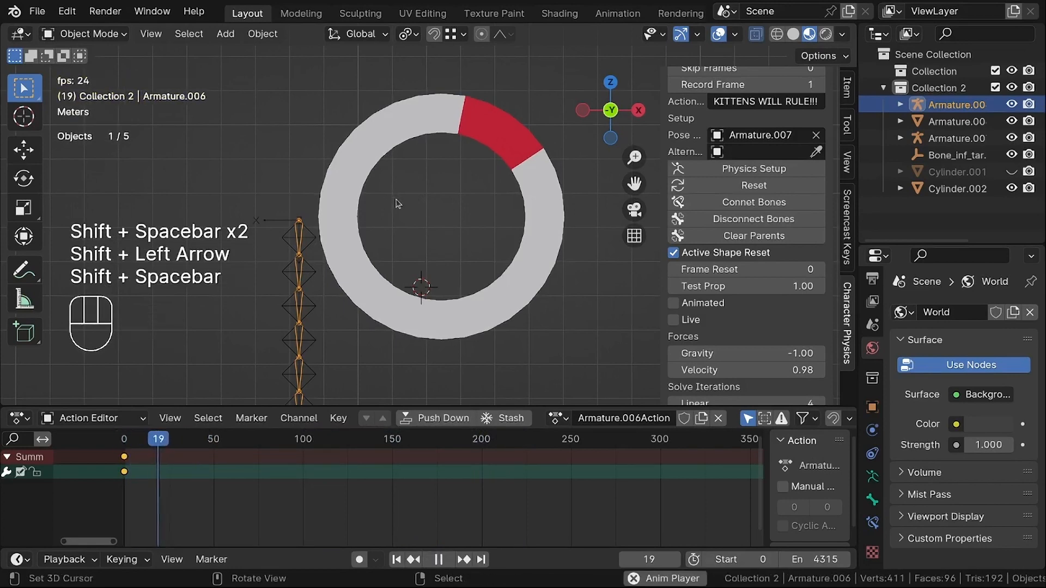
key(shift+space)
key(r)
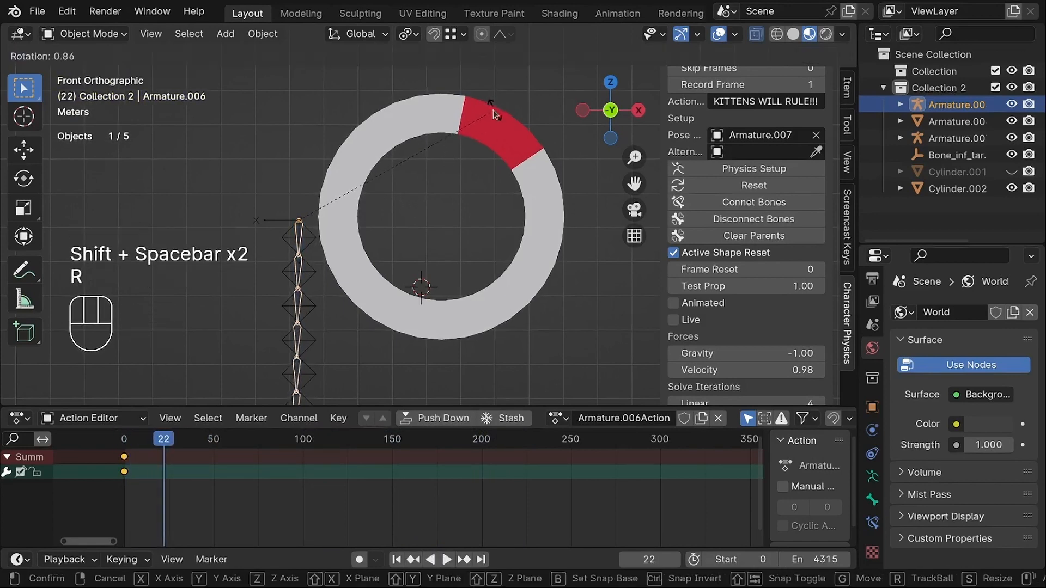
right_click(492, 109)
Select the cylinder and snap the 3D cursor to its centre, testing a rotation around that point.
click(492, 109)
key(shift+s)
key(shift+s)
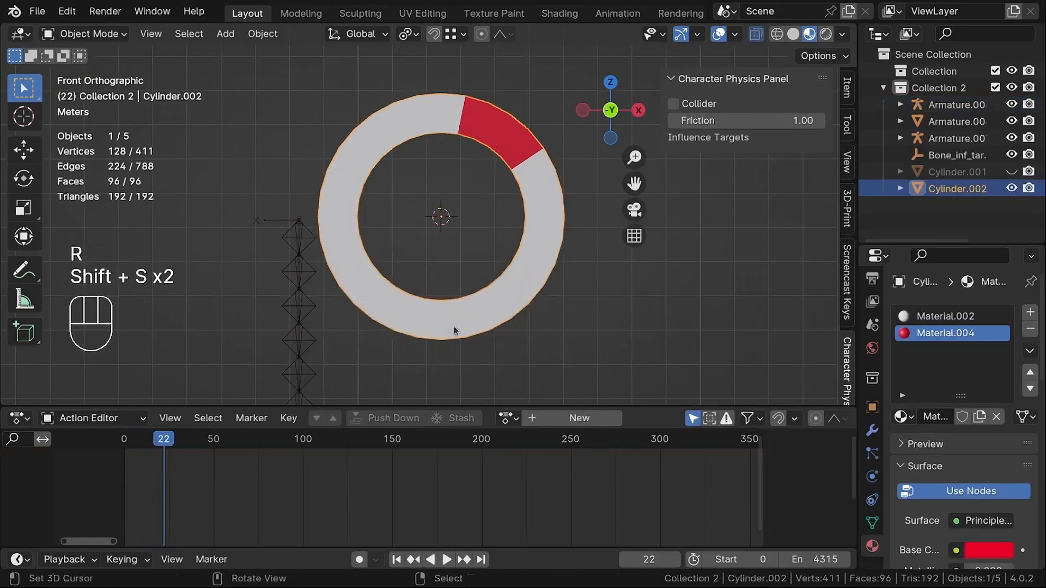
key(shift+s)
key(r)
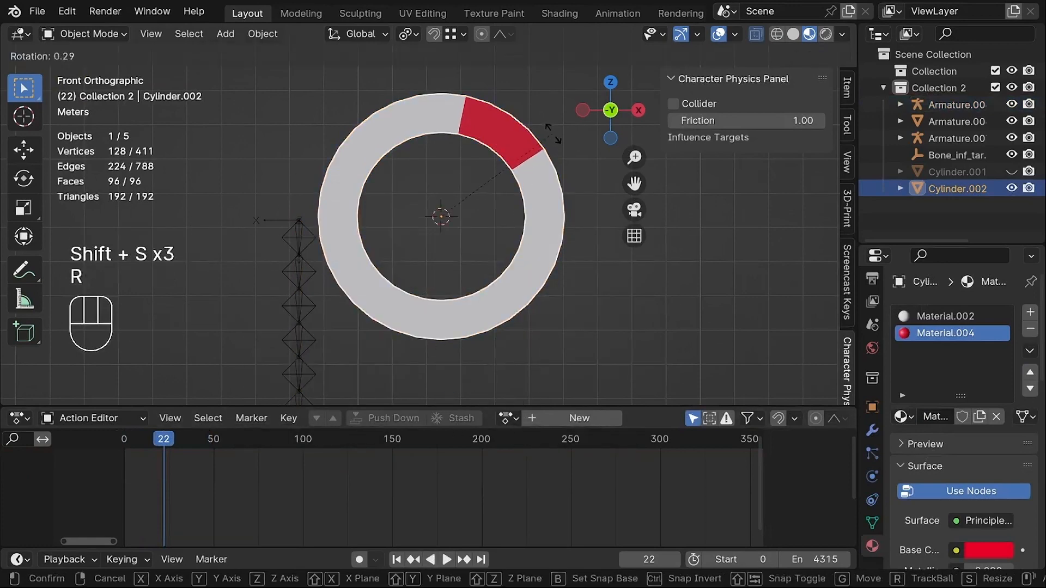
right_click(556, 245)
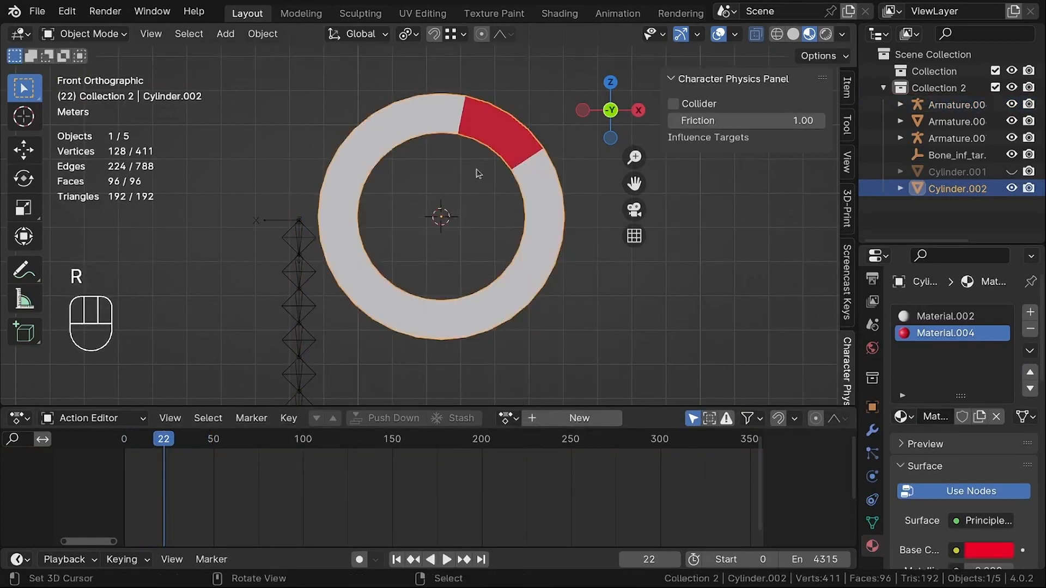
Insert a rotation keyframe on the cylinder at frame 0 and start playback from there.
key(shift+Left)
key(shift+space)
key(shift+space)
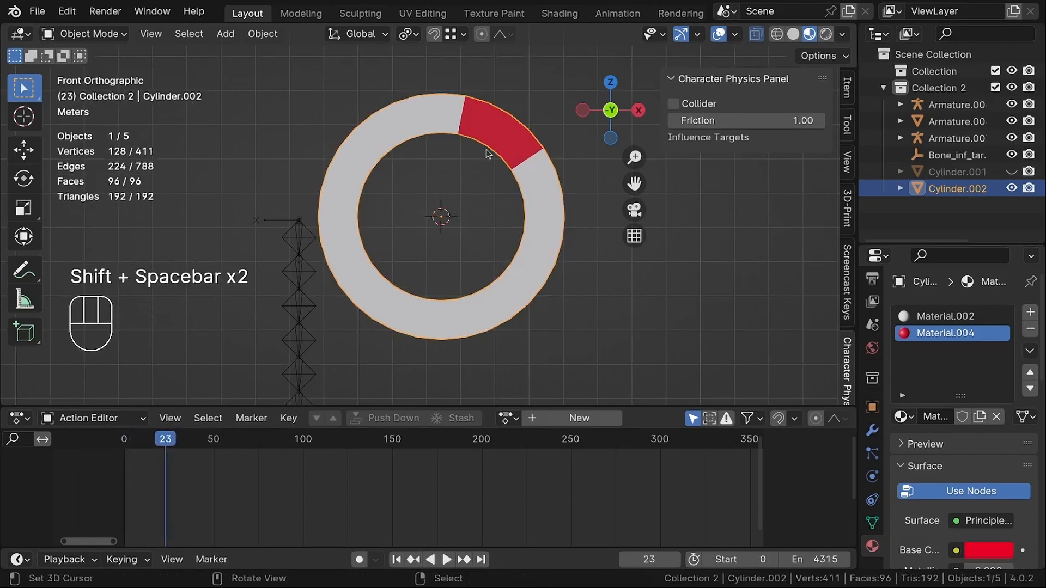
key(shift+Left)
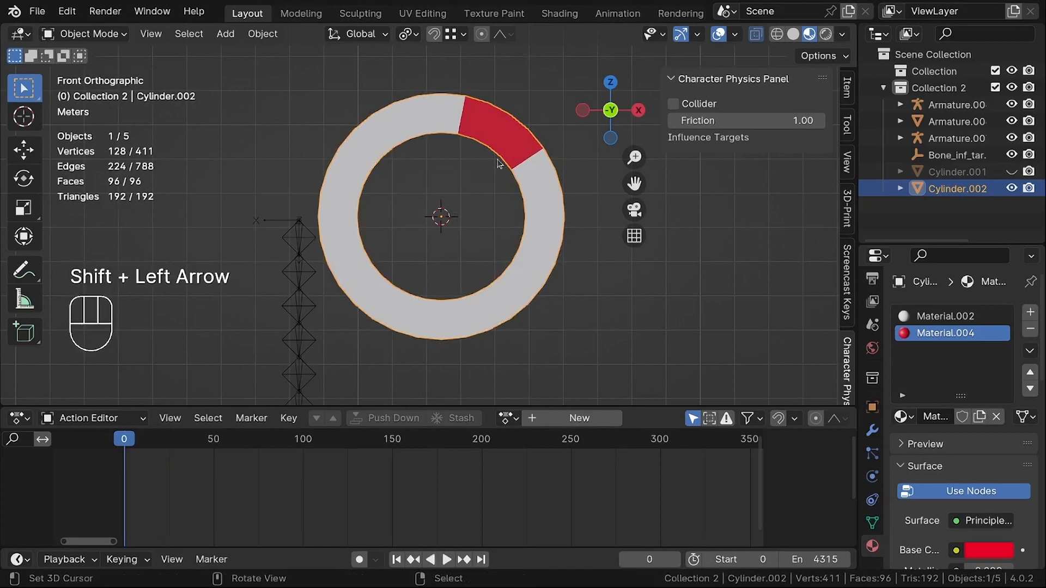
key(i)
click(498, 160)
key(shift+space)
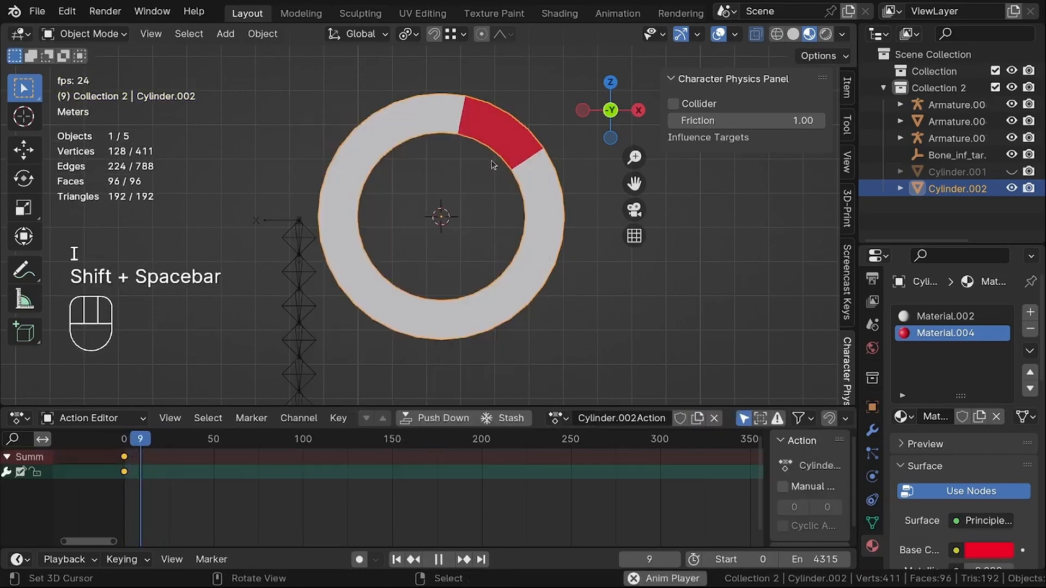
Stop playback at frame 29, rotate the cylinder clockwise, insert a rotation keyframe there and return to frame 0.
key(shift+space)
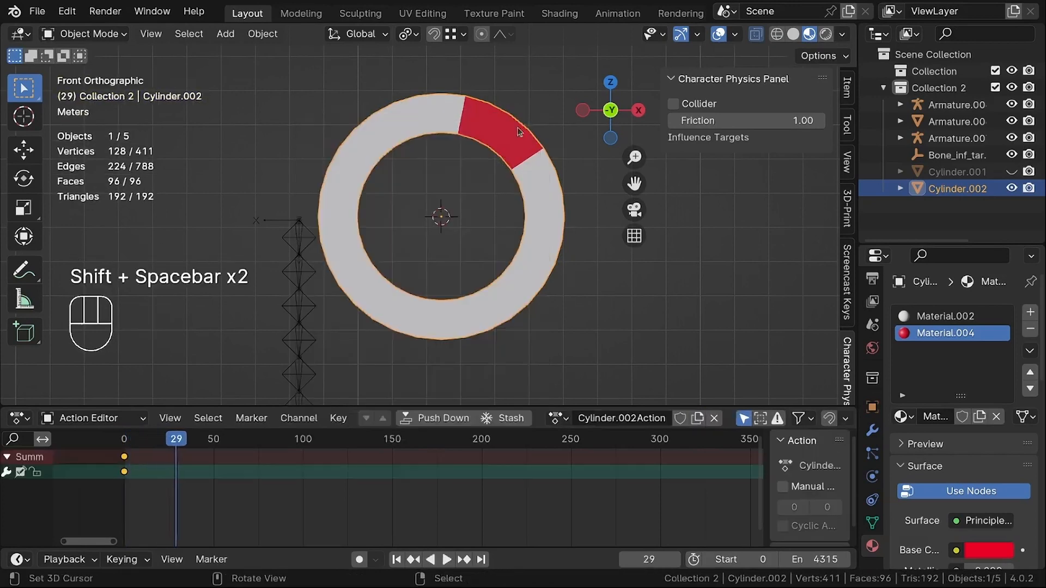
key(r)
click(543, 230)
key(i)
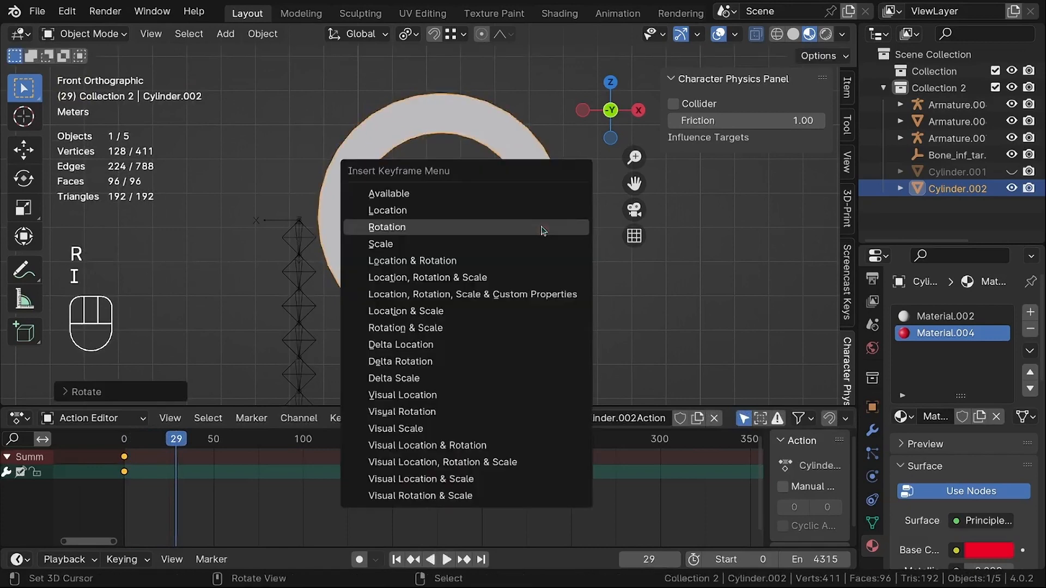
click(543, 228)
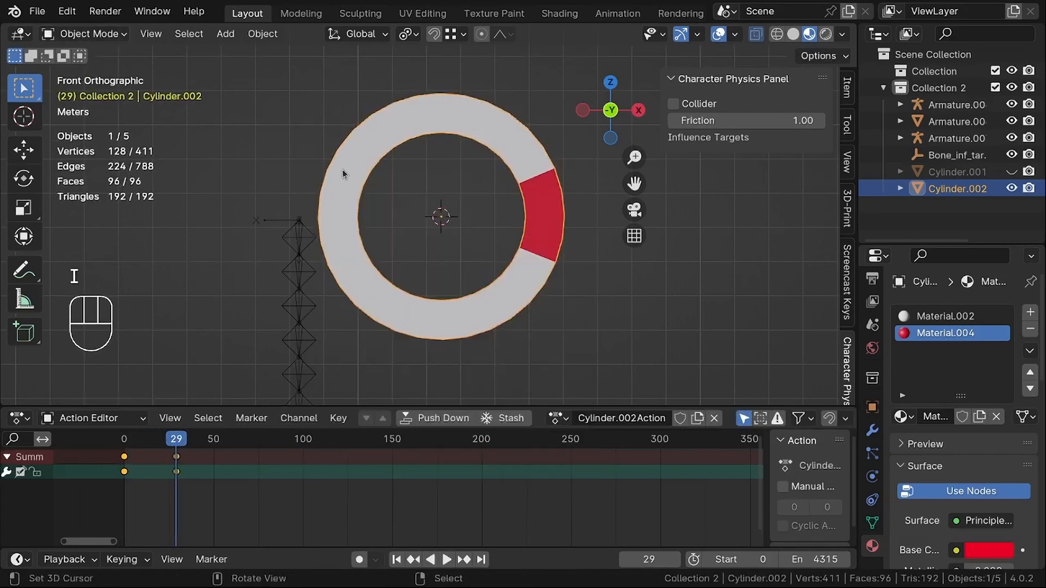
mouse_move(176, 442)
mouse_down()
mouse_move(133, 441)
mouse_move(155, 441)
mouse_up()
key(shift+Left)
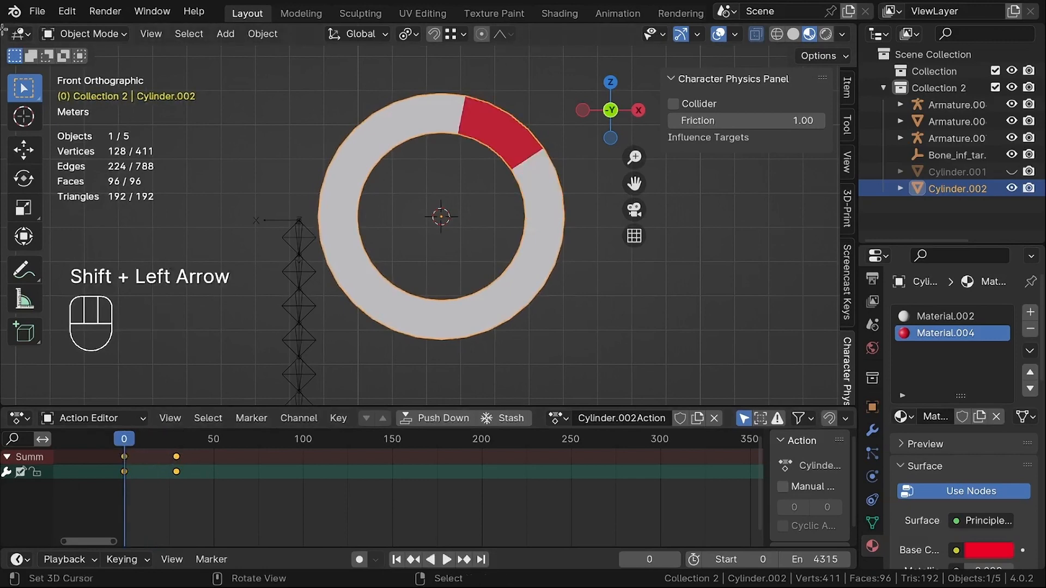
Split the 3D viewport, turn the new area into a maximized Graph Editor and isolate the cylinder's Y Euler Rotation curve.
drag(3, 27, 502, 74)
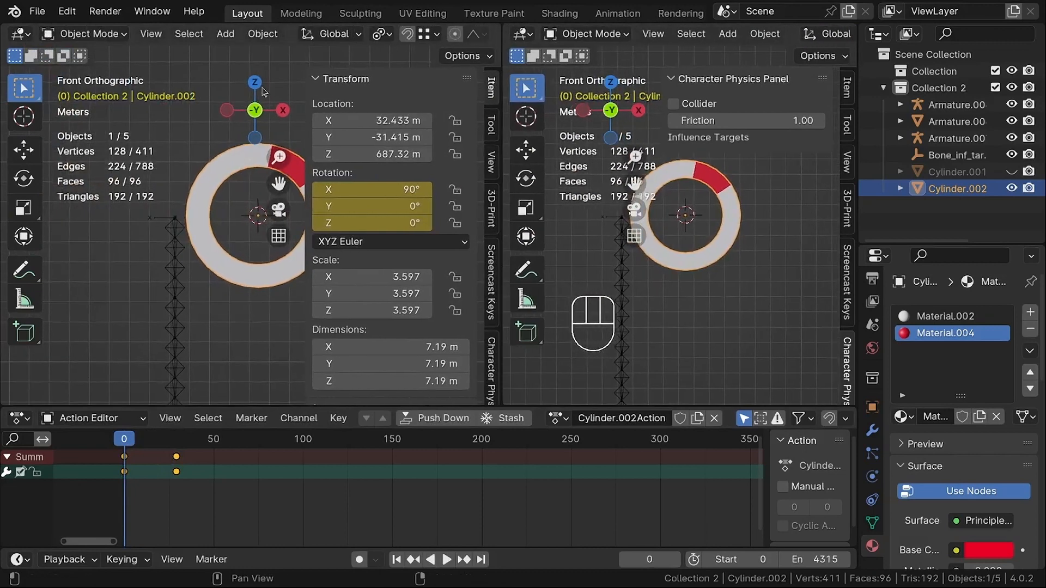
click(25, 35)
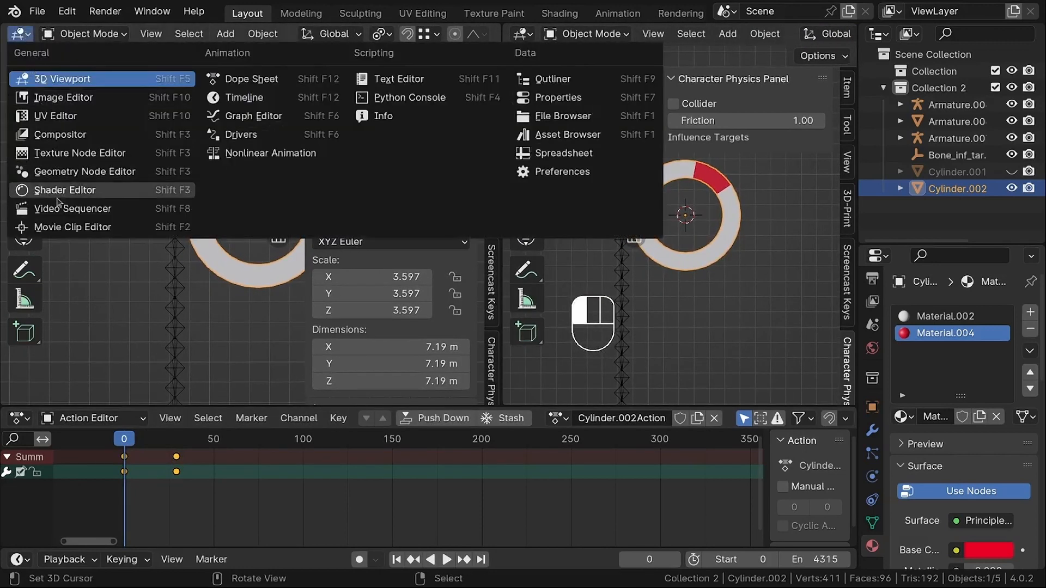
click(246, 116)
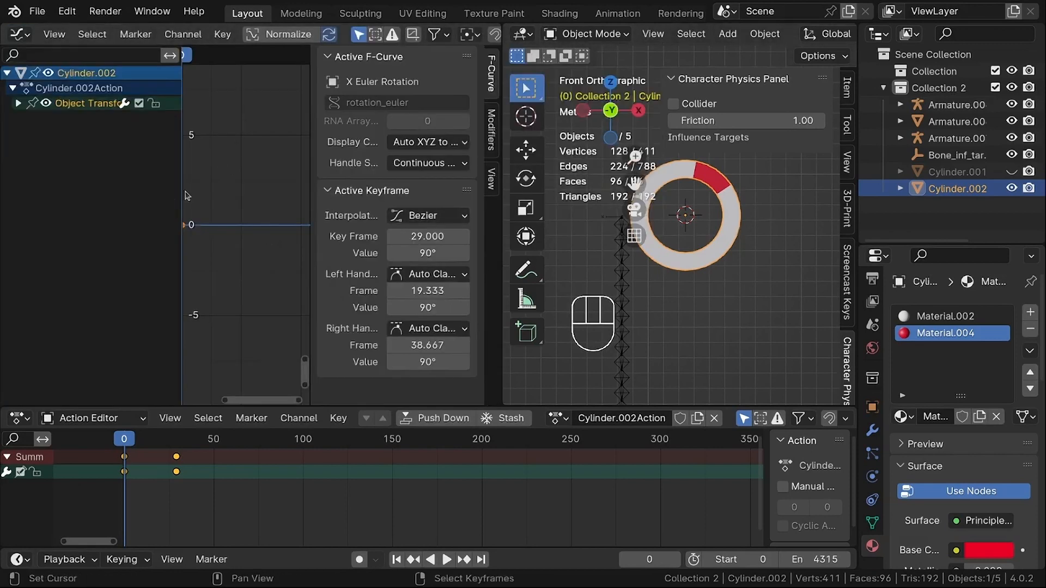
drag(181, 190, 132, 192)
scroll(212, 234, down, 6)
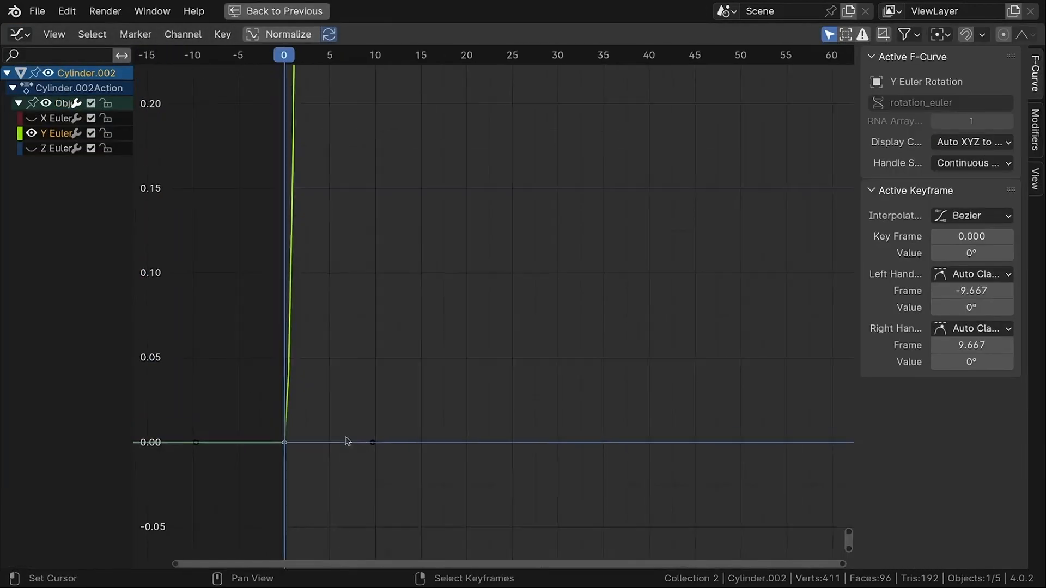
Set the Graph Editor pivot to Individual Centers and scale the Y rotation keyframe handles by 0.1.
scroll(368, 351, down, 4)
ctrl+middle_drag(380, 333, 459, 194)
middle_drag(418, 225, 289, 424)
scroll(364, 326, down, 7)
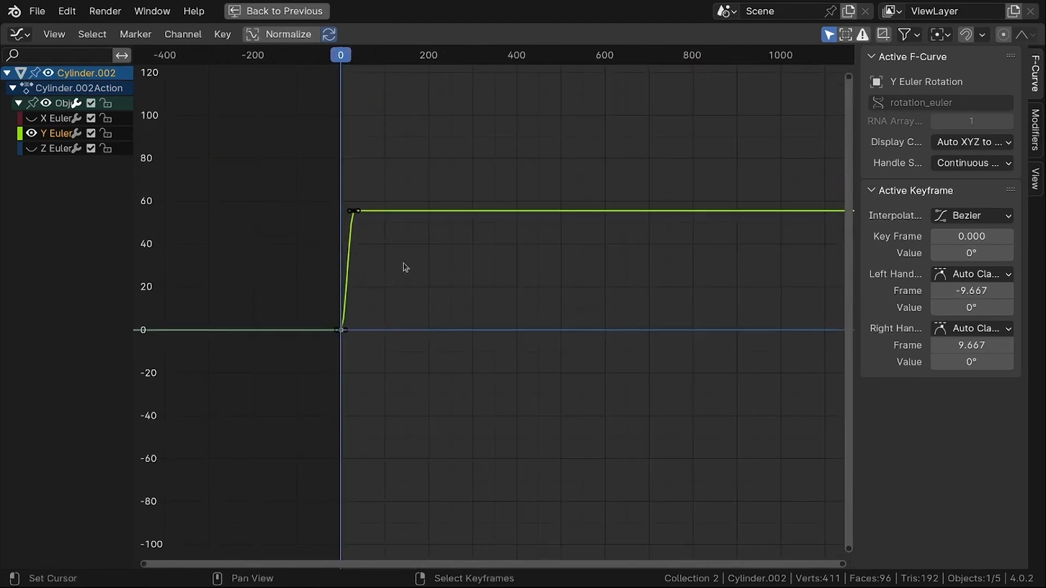
ctrl+middle_drag(414, 257, 414, 371)
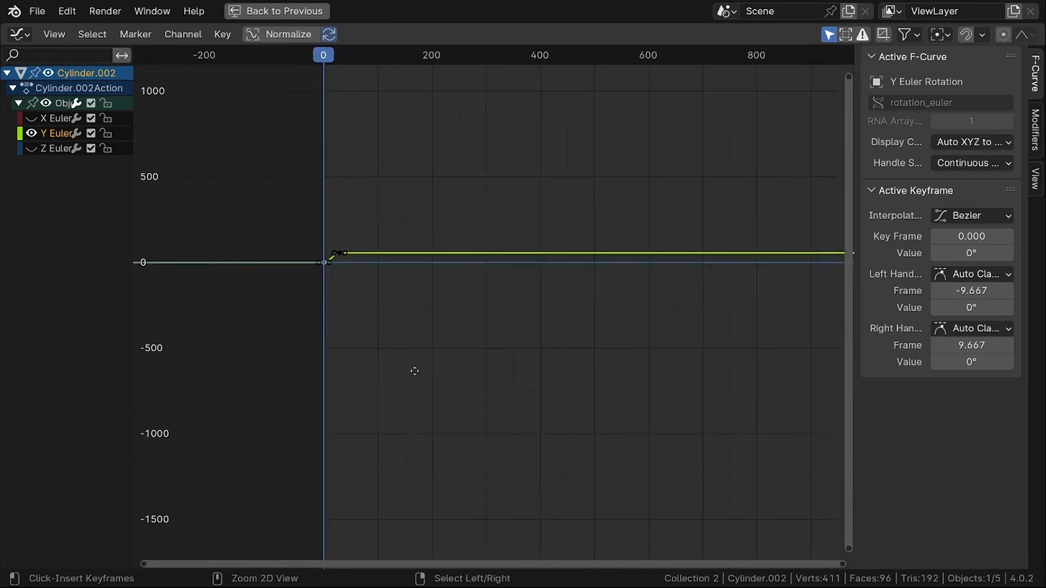
scroll(365, 238, up, 9)
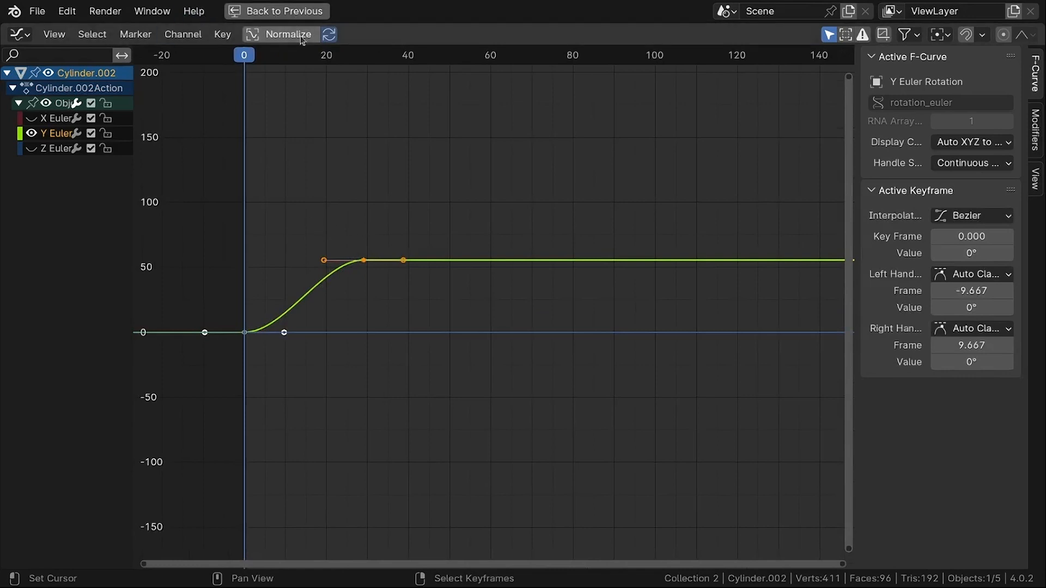
click(941, 36)
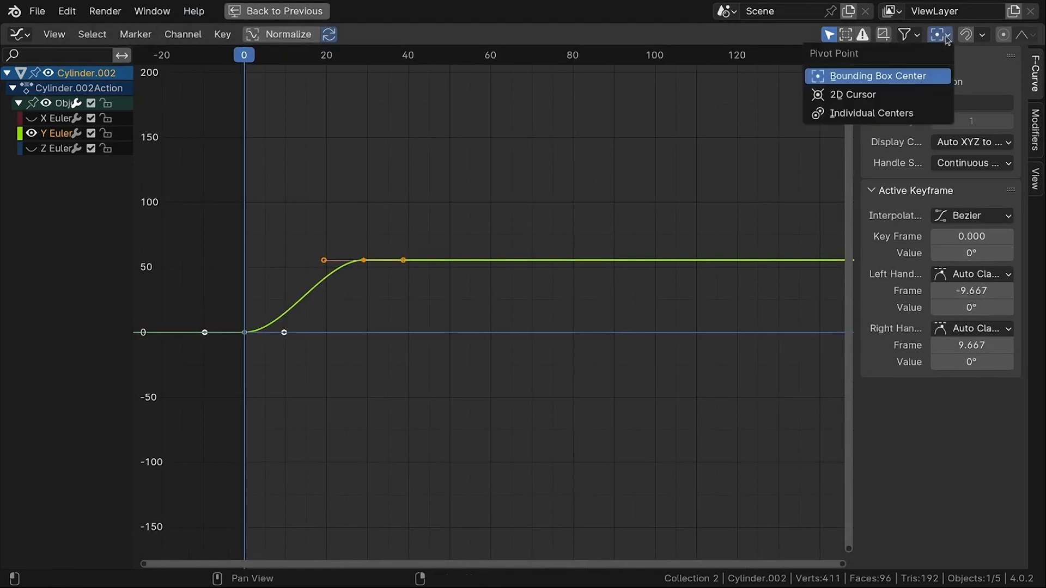
click(833, 109)
key(s)
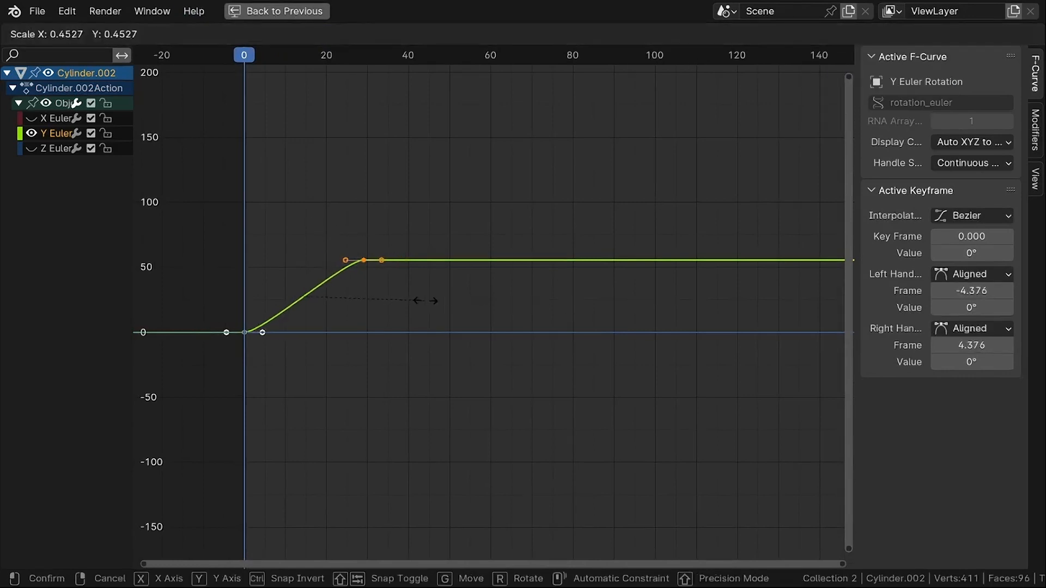
text(.1)
key(Return)
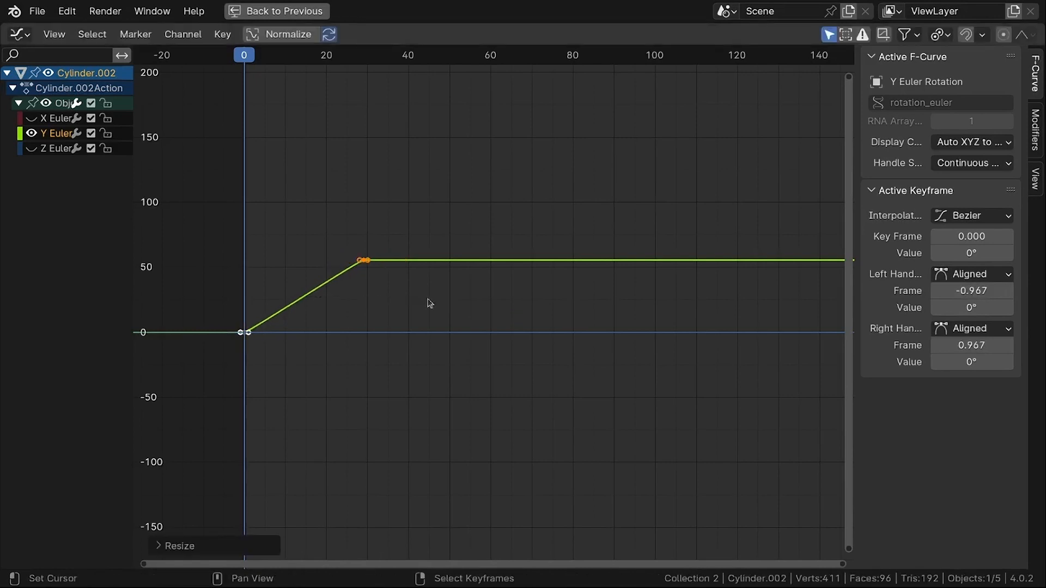
Move the Y rotation curve's end keyframe to about frame 3200 and a value of about 5600, and restore the editor layout.
click(366, 281)
key(c)
click(358, 264)
key(Escape)
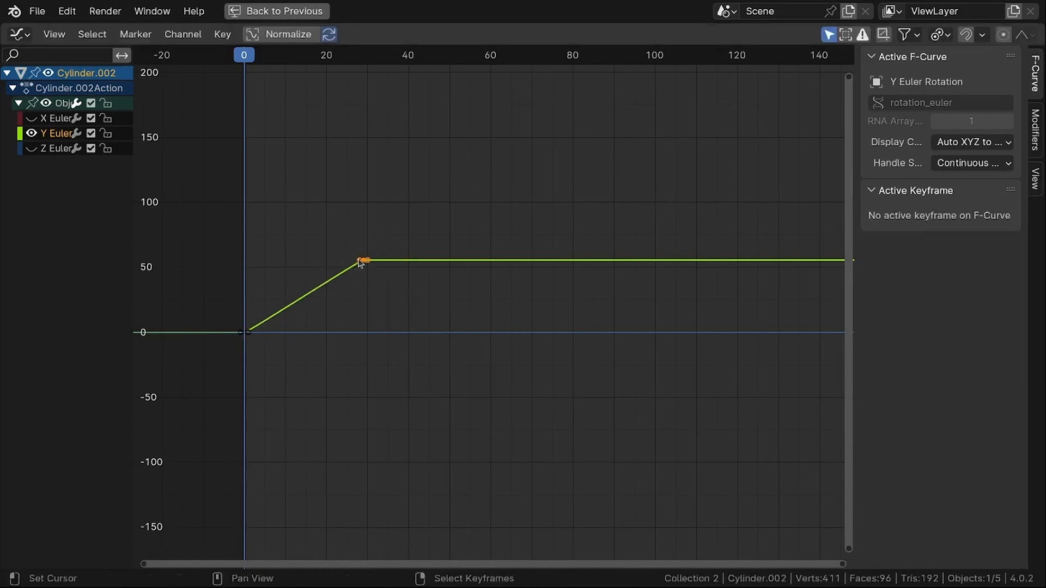
scroll(354, 289, down, 10)
scroll(354, 309, down, 5)
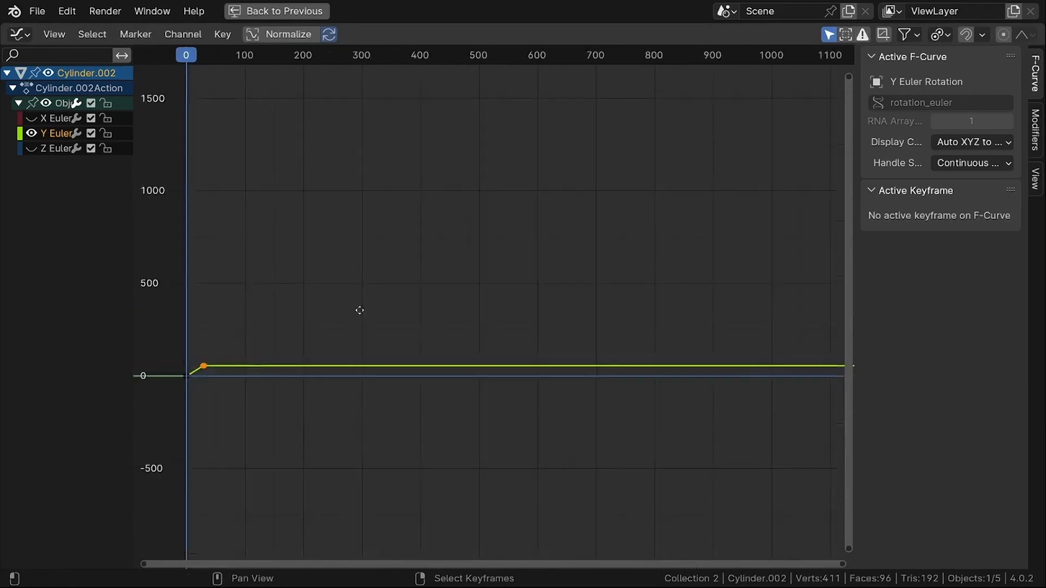
key(g)
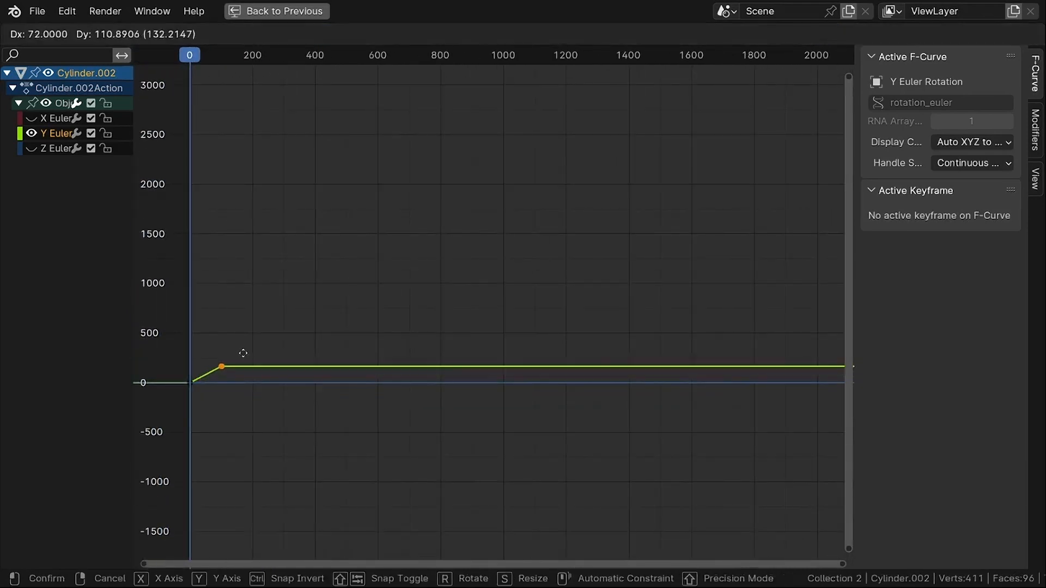
click(785, 70)
scroll(501, 252, down, 8)
middle_drag(582, 217, 380, 330)
key(g)
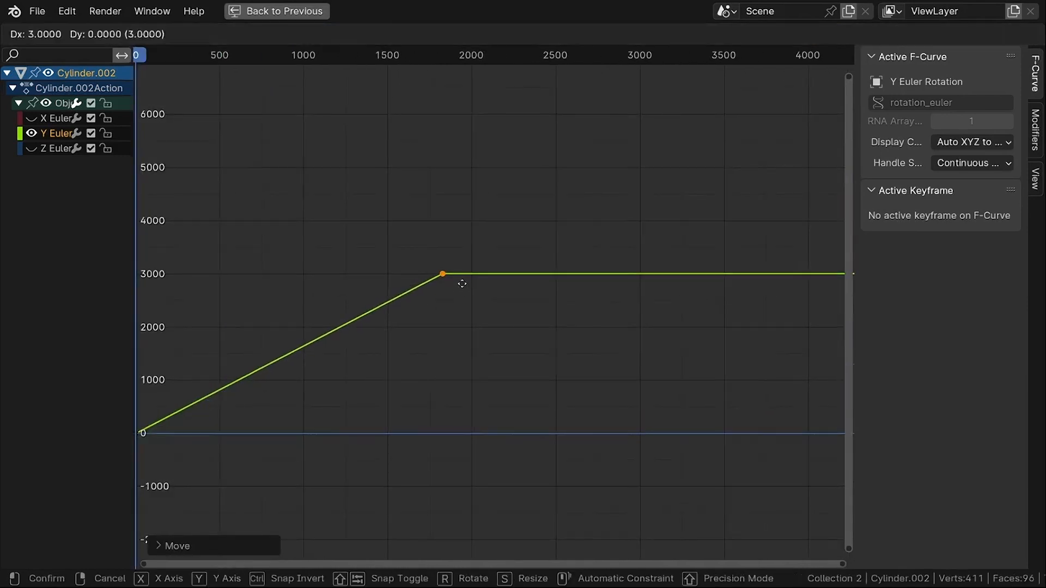
click(700, 147)
scroll(517, 271, down, 5)
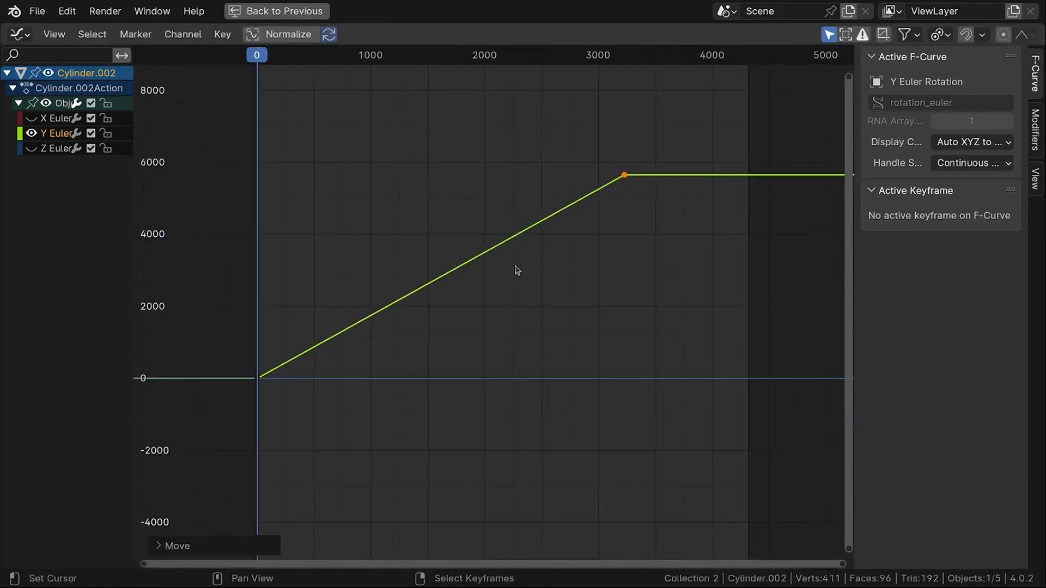
middle_drag(385, 285, 557, 251)
scroll(447, 306, up, 3)
key(ctrl+space)
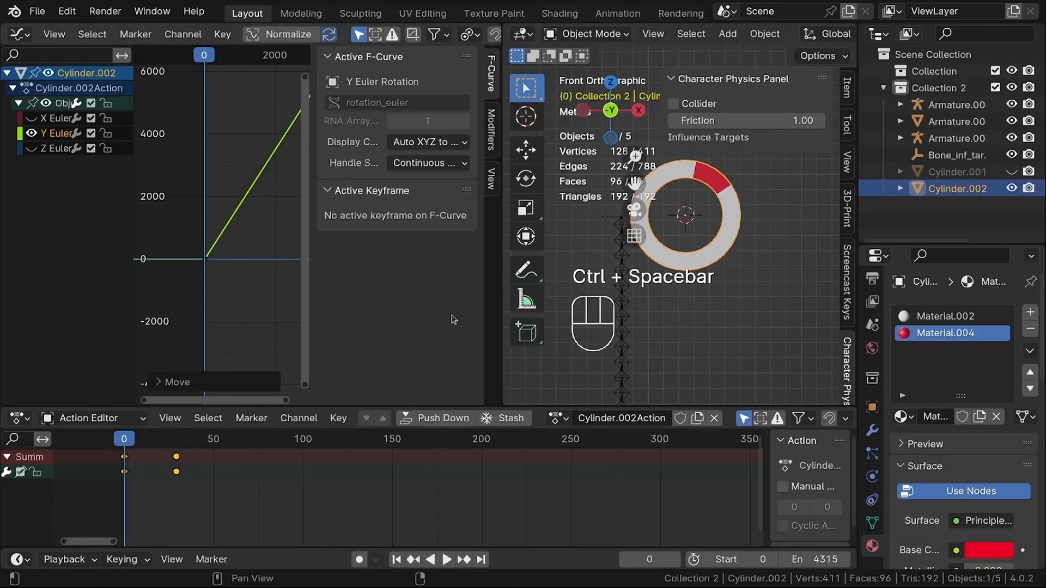
Maximize the 3D viewport, play the cylinder's rotation from frame 0 and return to the start.
key(ctrl+space)
key(shift+Left)
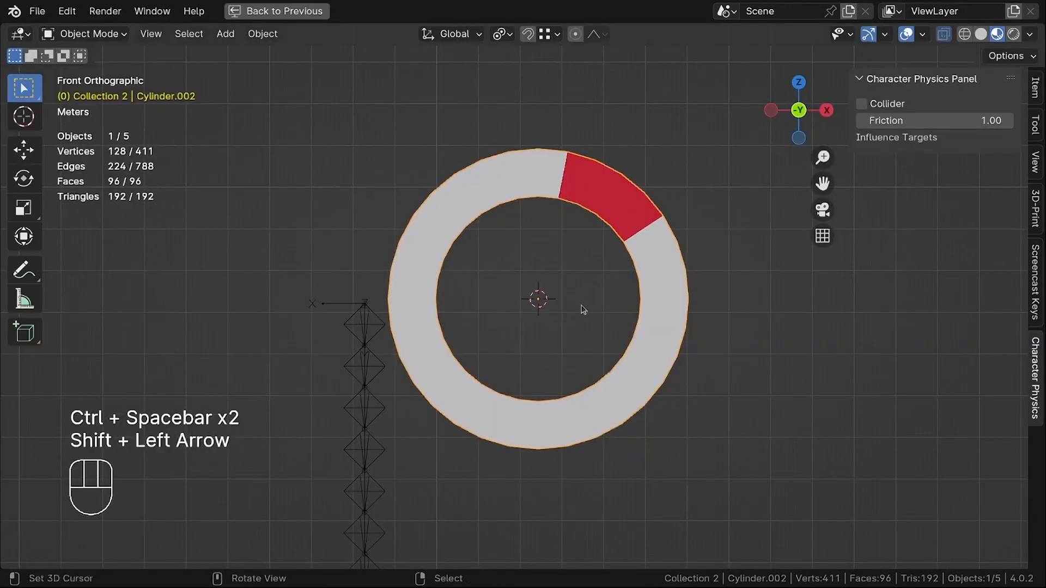
key(shift+space)
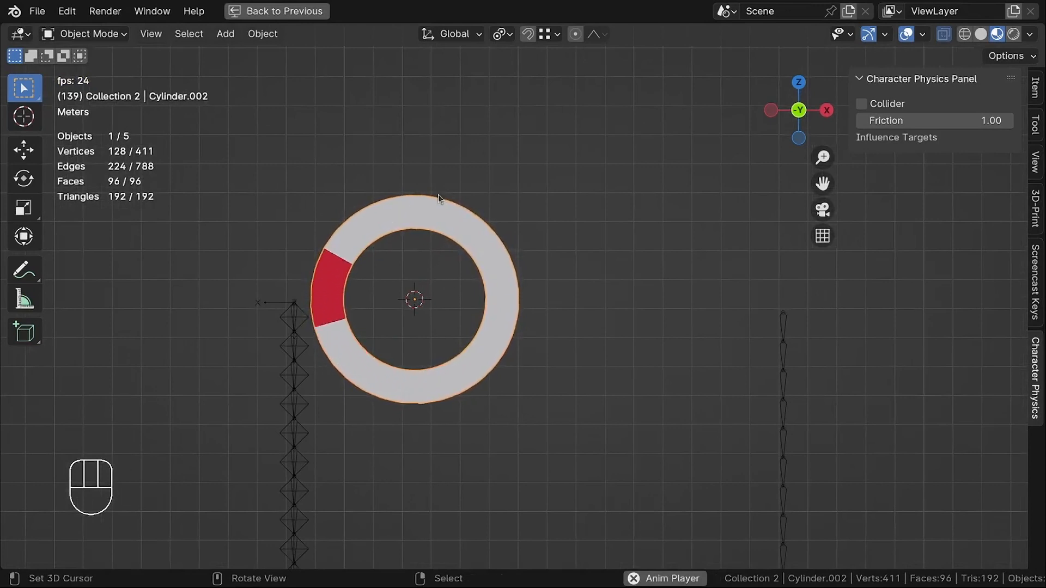
key(shift+space)
key(Left)
key(shift+Left)
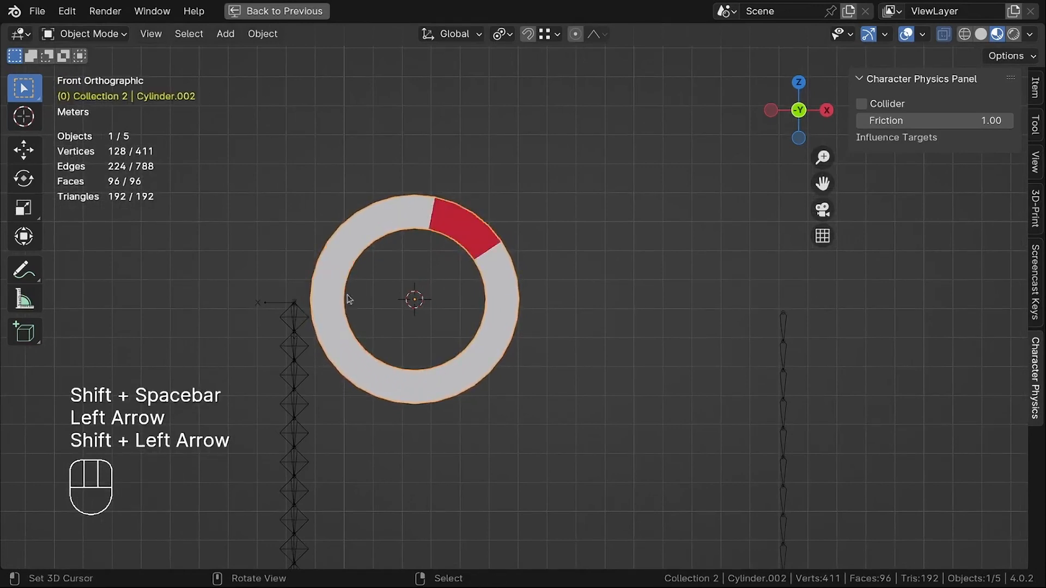
Parent the bone influence target at the rope's upper end to the cylinder with the Object option and test it with a short playback.
scroll(268, 308, up, 3)
click(289, 301)
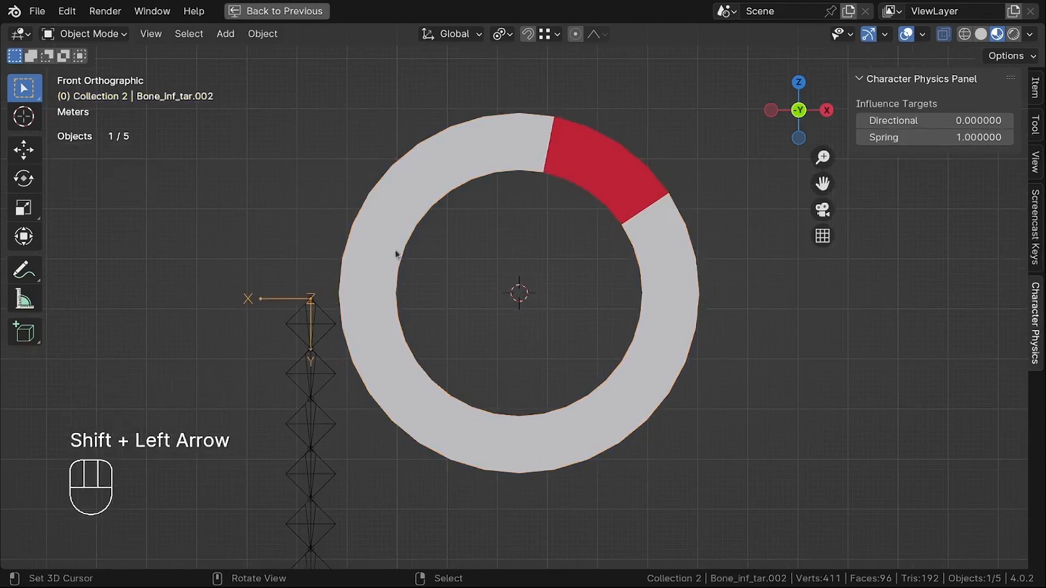
shift+click(361, 215)
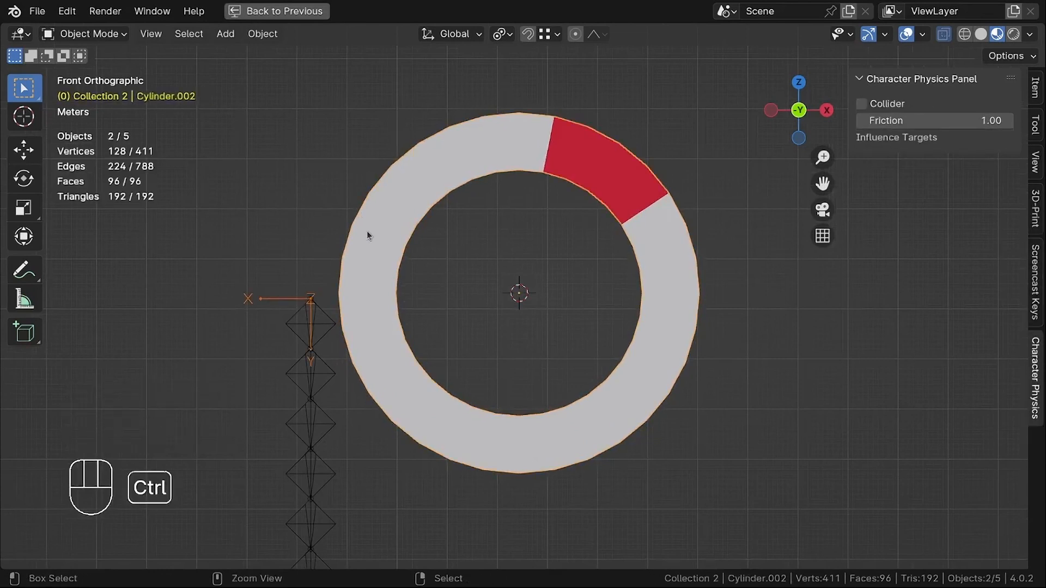
key(ctrl+p)
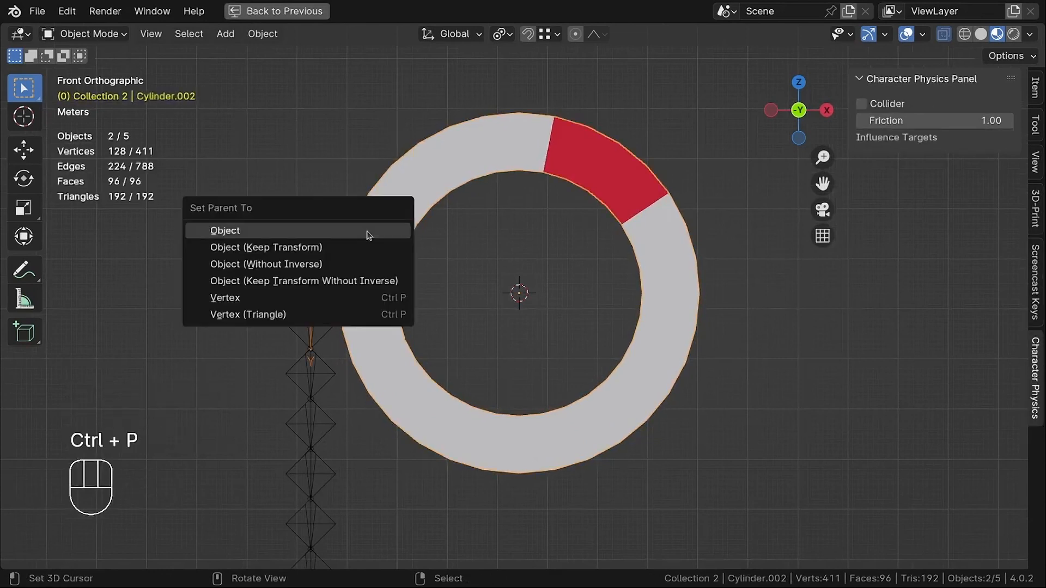
click(368, 231)
key(shift+space)
key(shift+space)
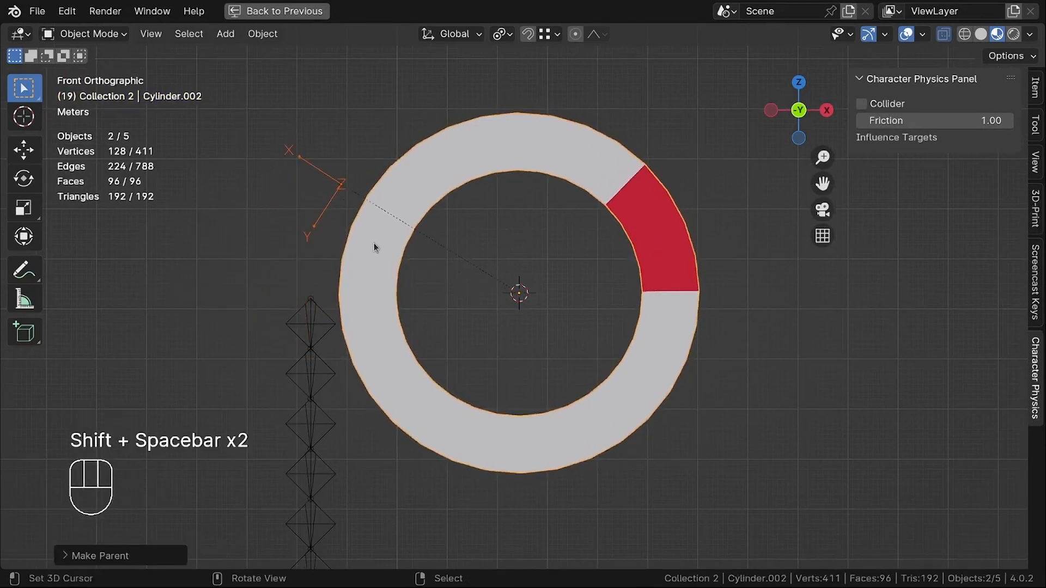
key(shift+Left)
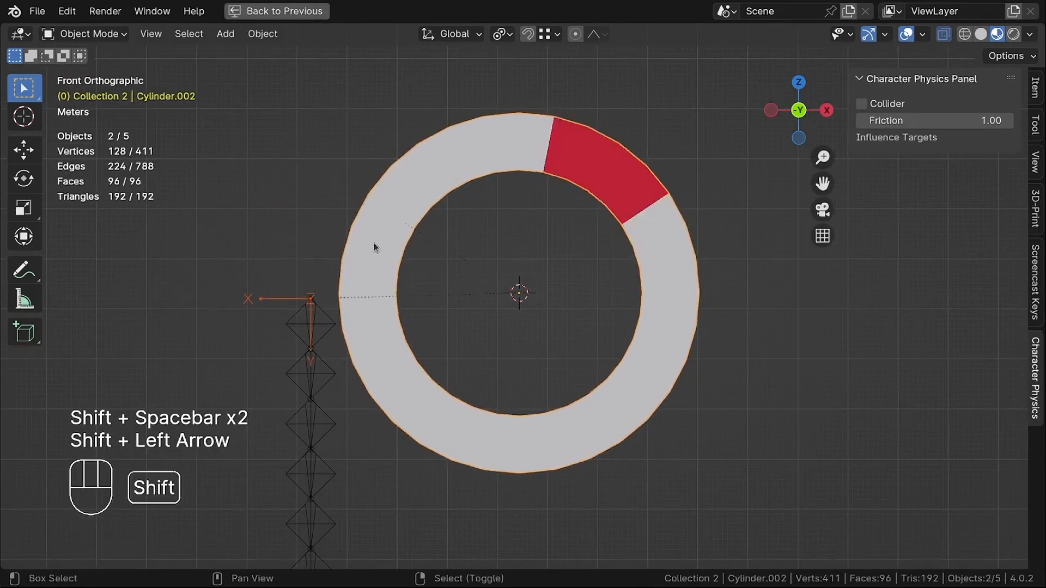
Enable Animated physics on the rope's armature, play the simulation briefly and return to frame 0.
click(303, 319)
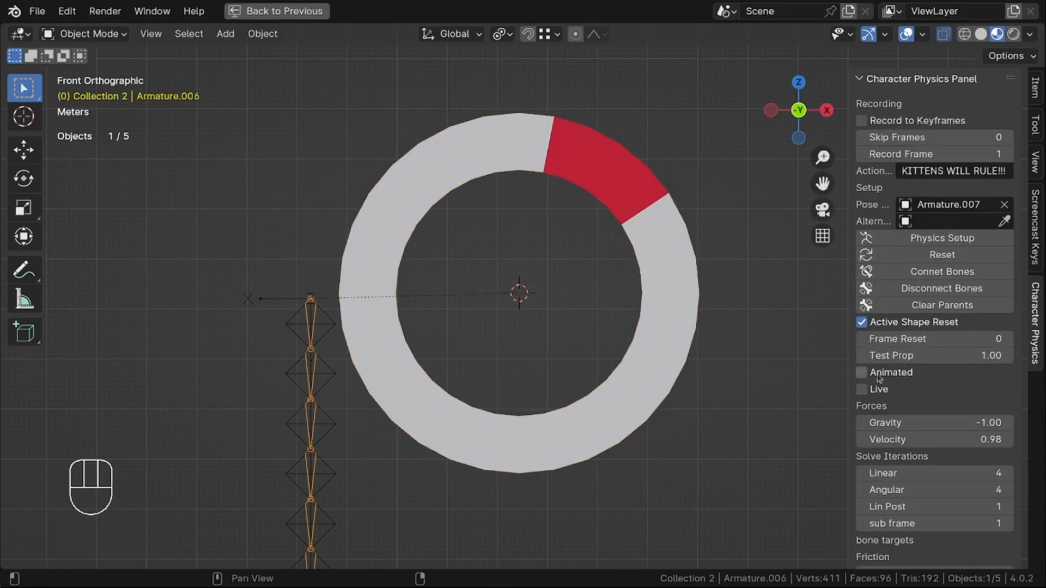
key(shift+space)
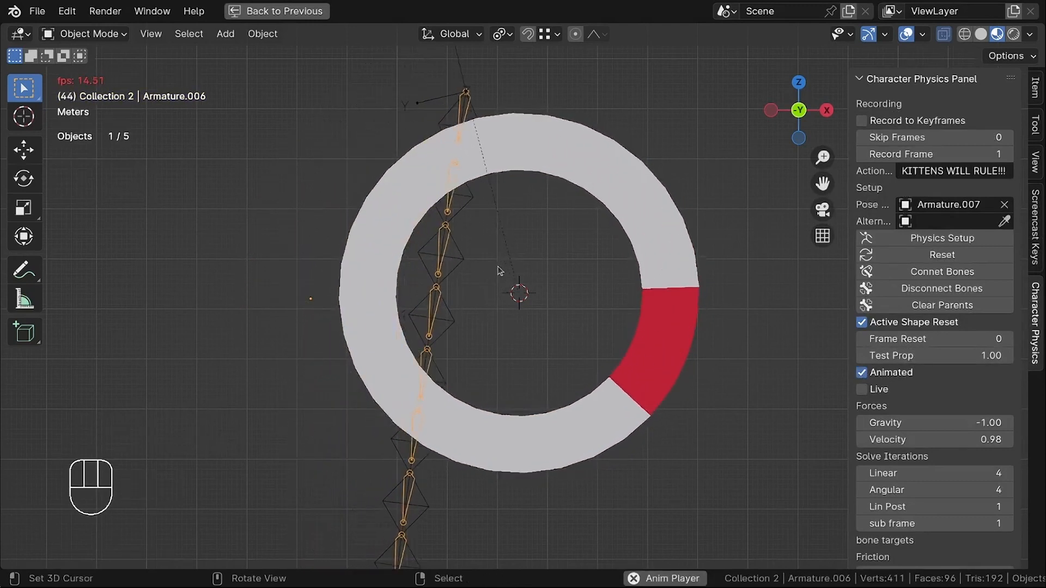
key(shift+space)
key(shift+Left)
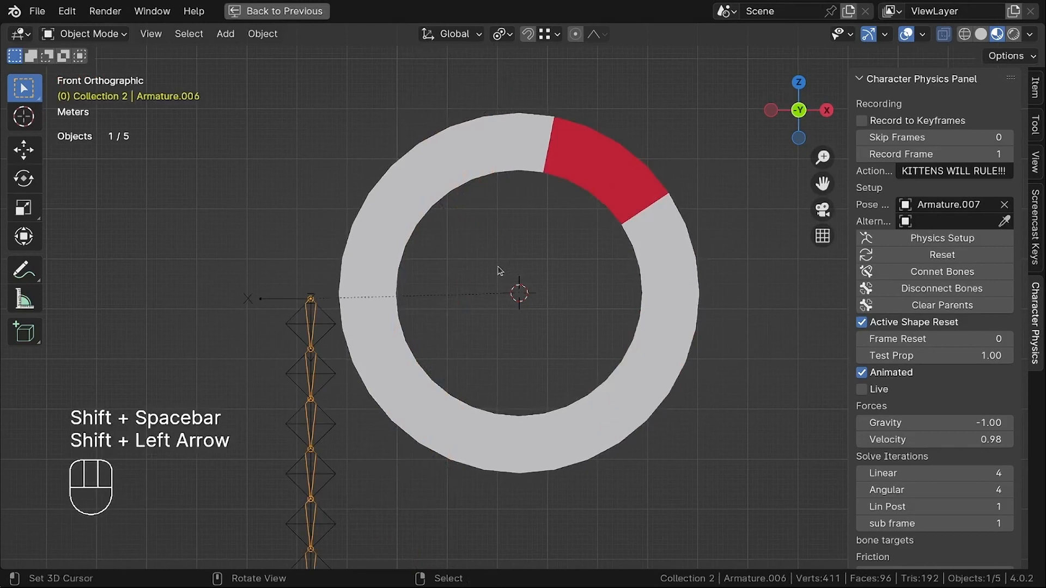
Make the cylinder a Collider, play the rope winding simulation past frame 190 and return to frame 0.
click(453, 156)
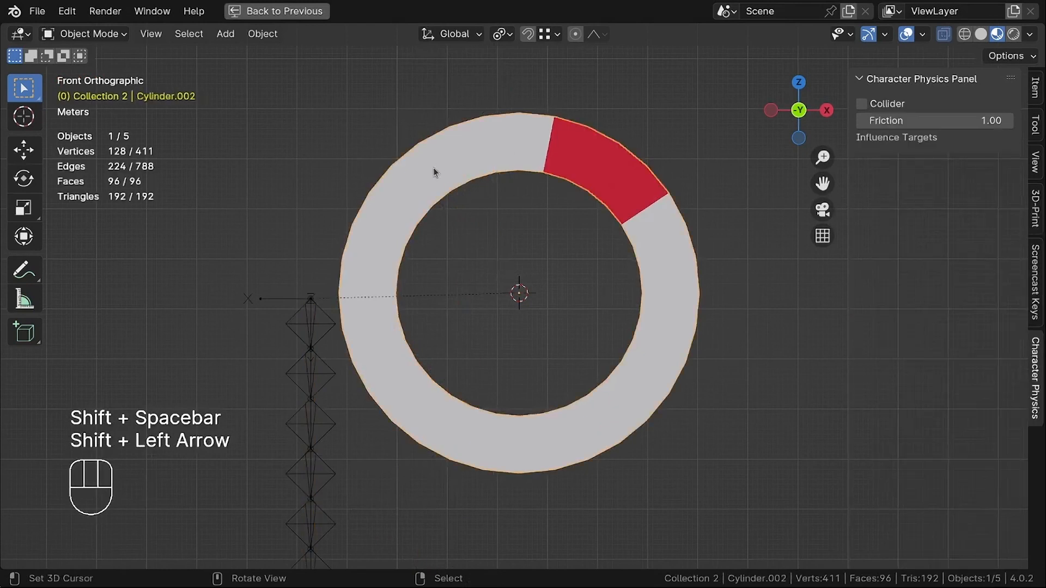
click(862, 104)
key(shift+space)
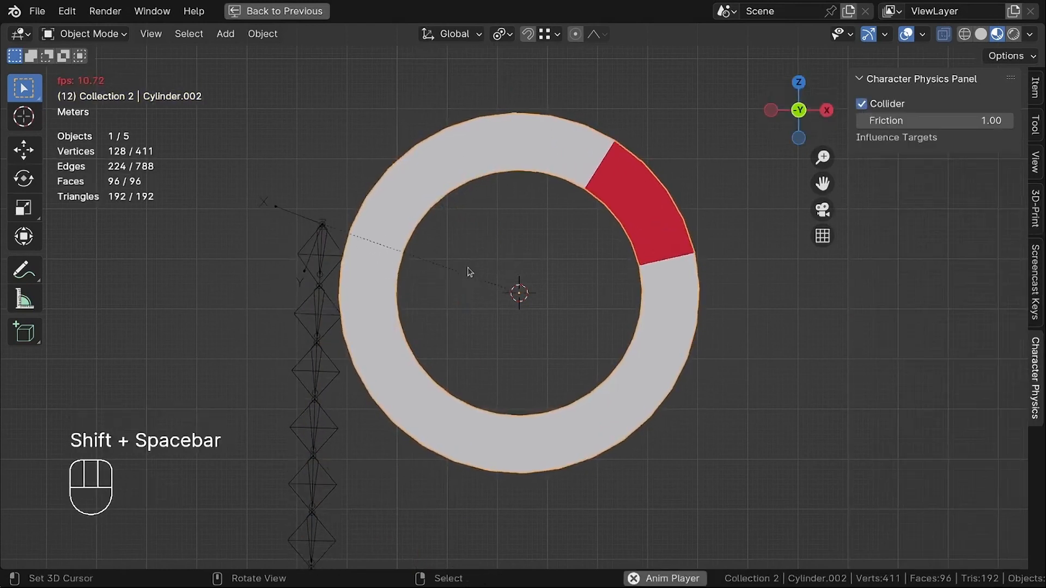
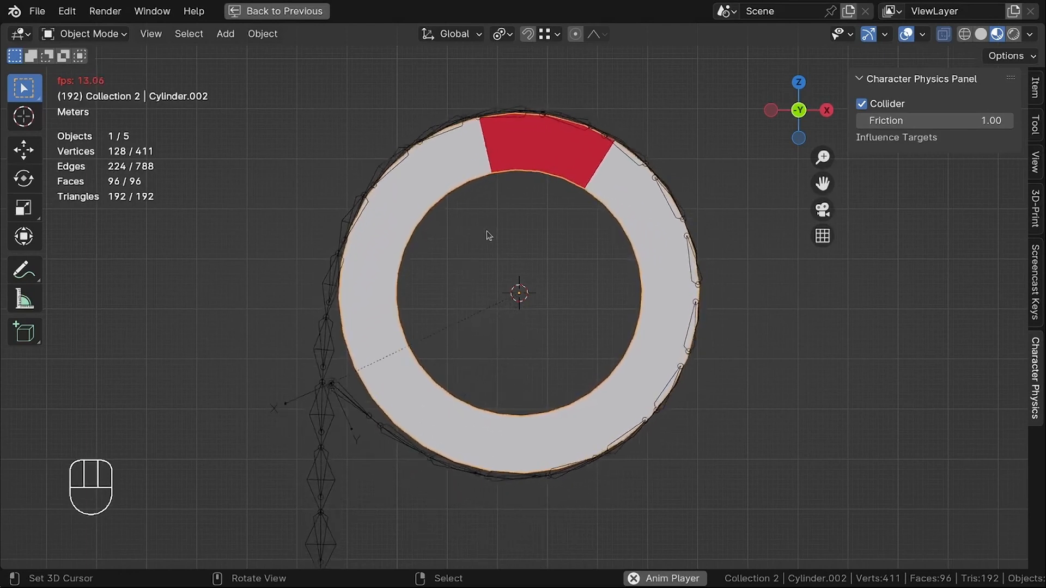
key(shift+space)
key(shift+Left)
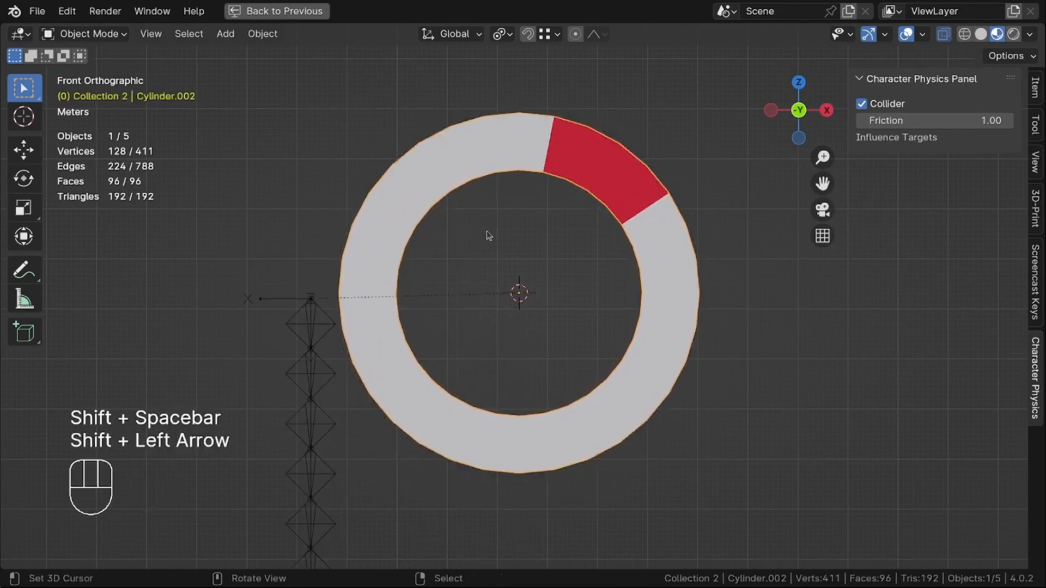
Play the winding simulation briefly while inspecting the rope's contact with the cylinder's side up close, and return to frame 0.
key(shift+space)
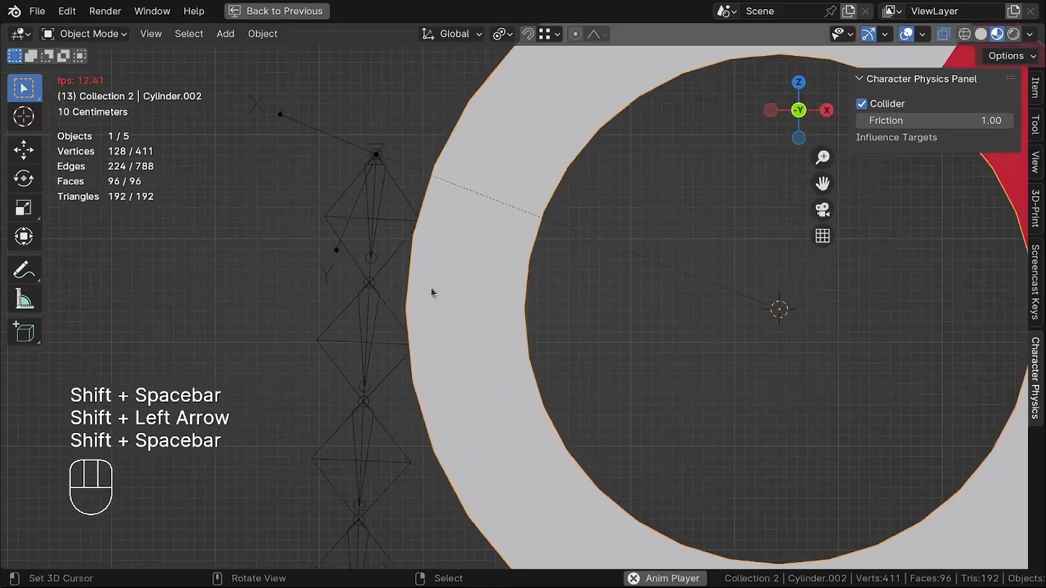
key(shift+space)
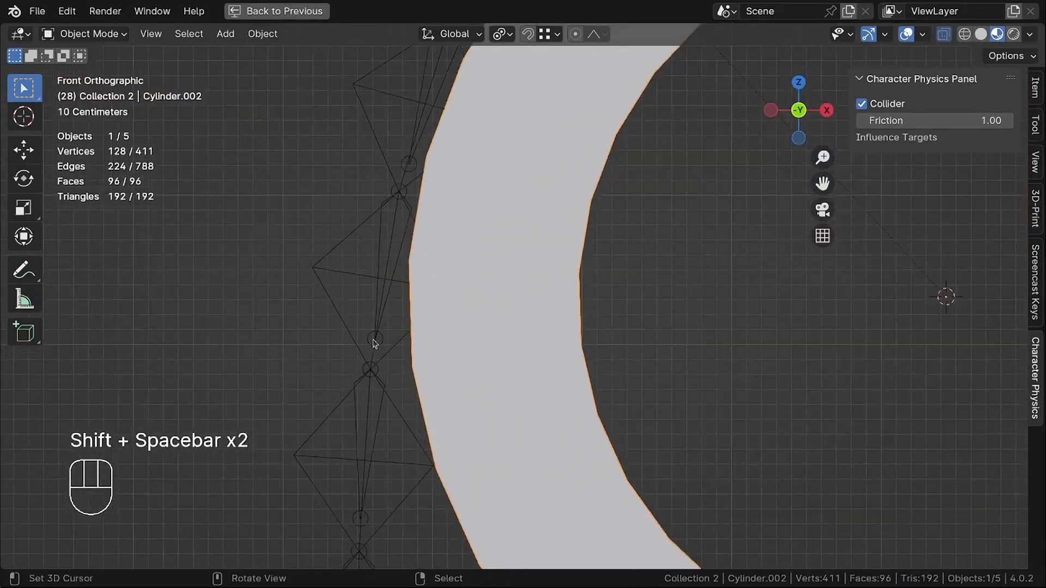
key(shift+Left)
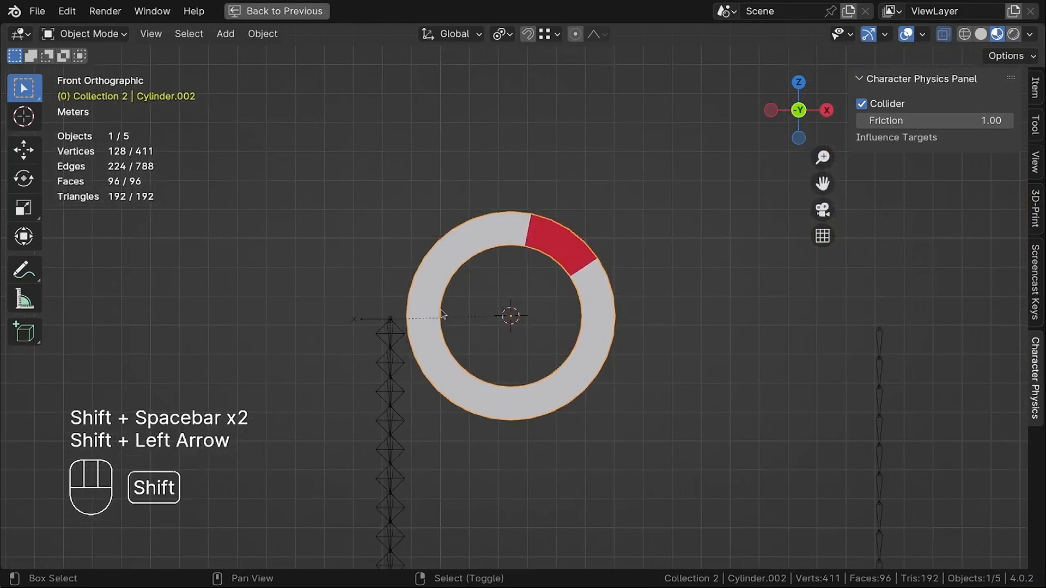
Set the rope armature's solve iterations to 200 Linear and 1 Angular.
click(387, 373)
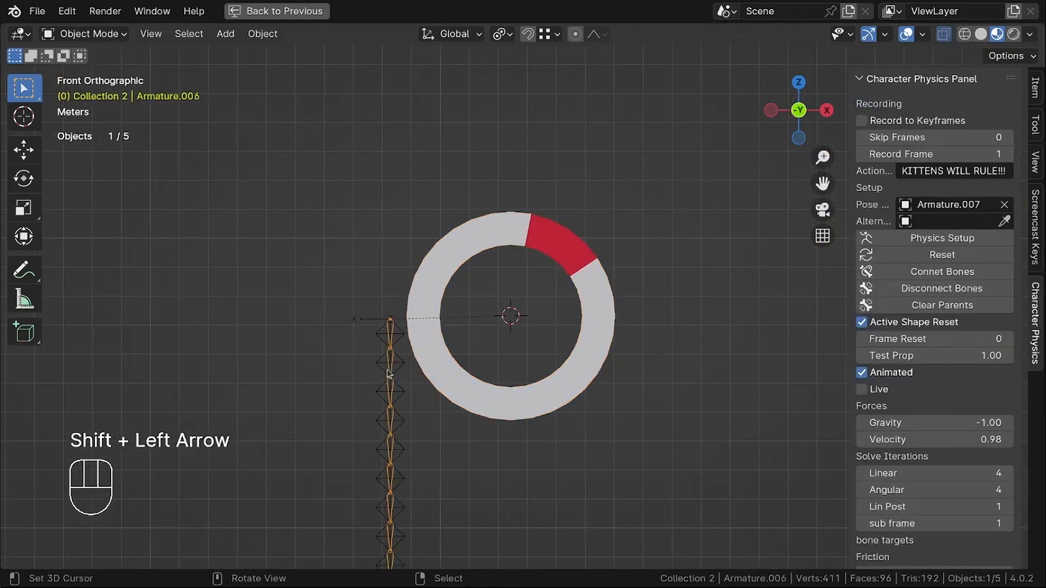
scroll(931, 406, down, 3)
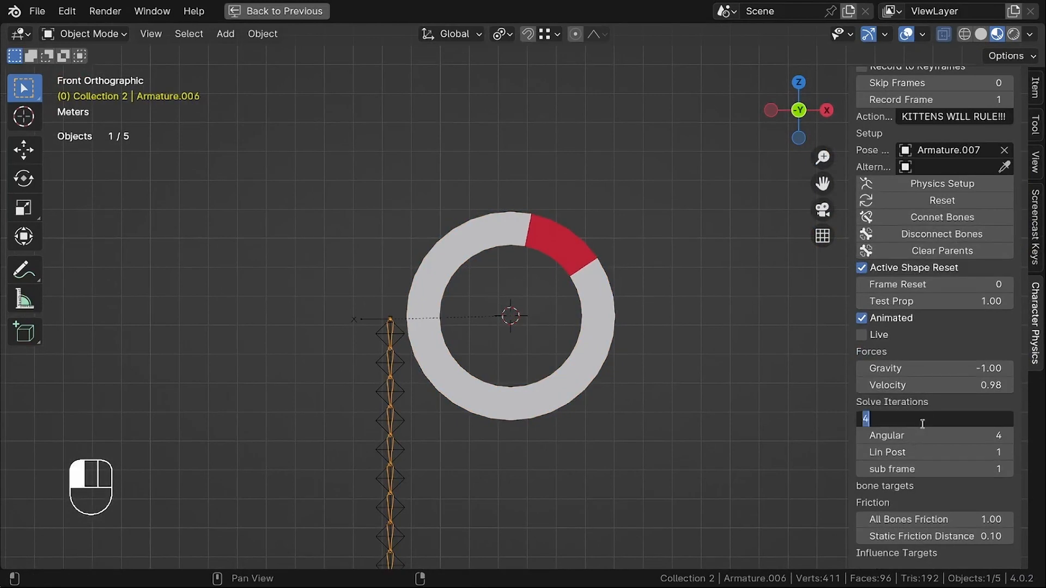
click(862, 439)
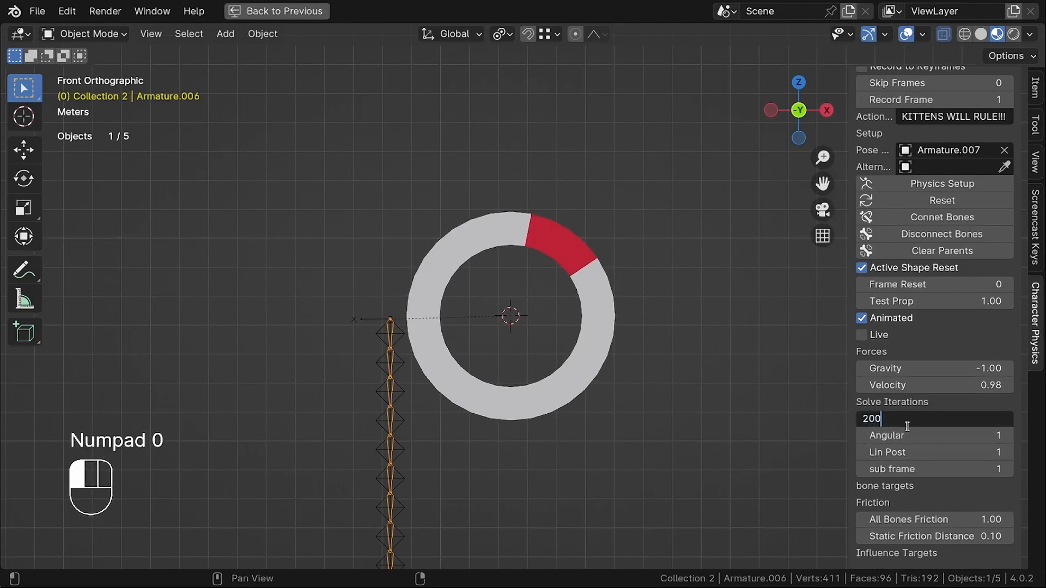
Play the rope winding simulation past frame 190, check it from the front and side, and return to frame 0.
key(shift+space)
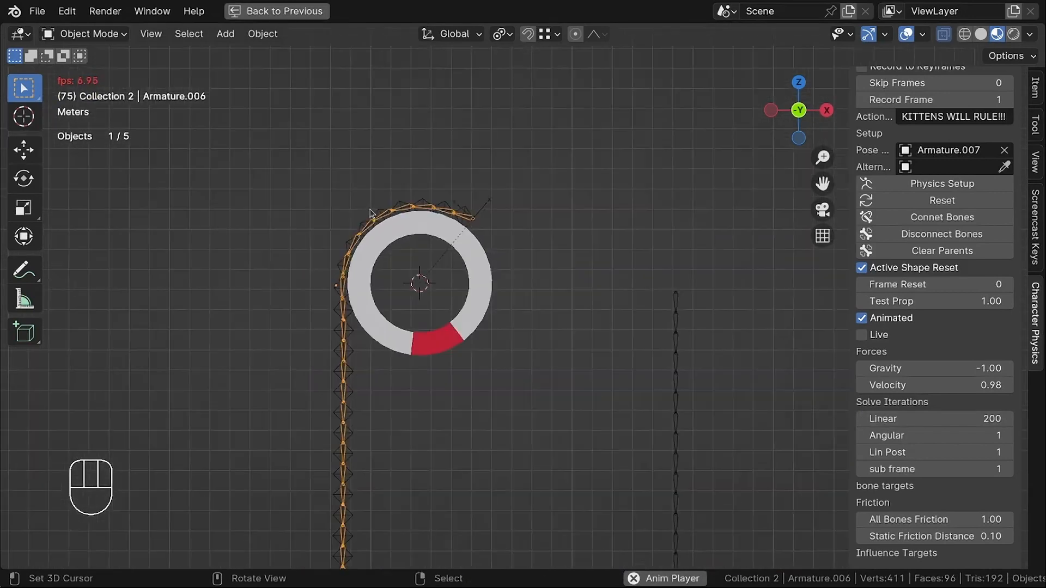
scroll(385, 228, up, 5)
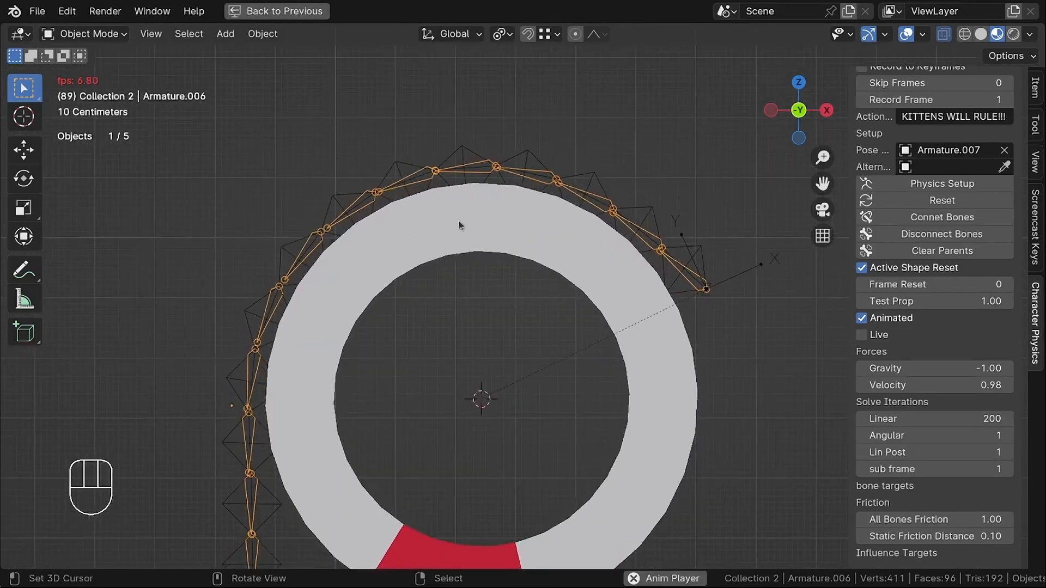
scroll(422, 204, down, 3)
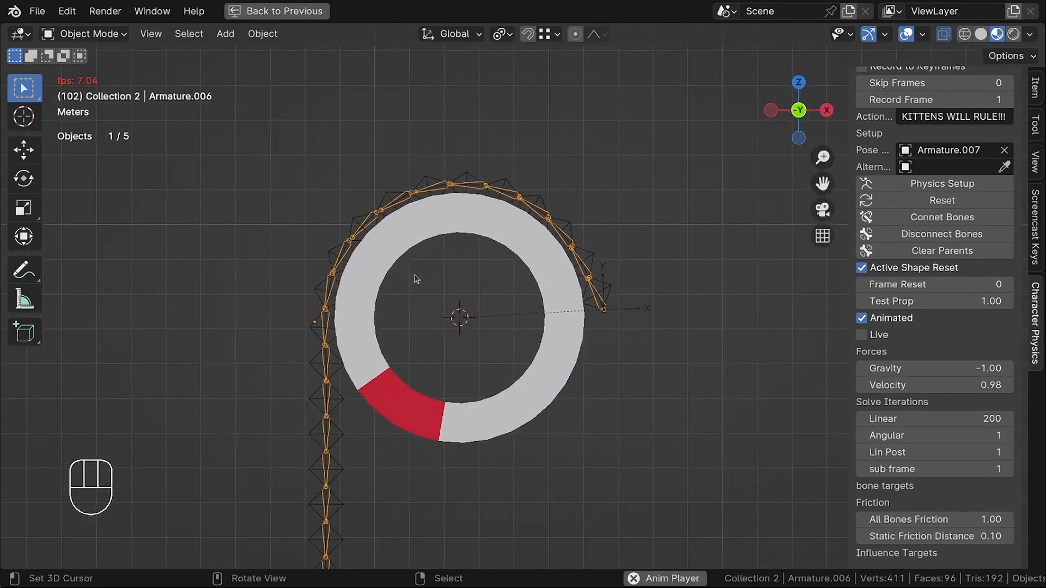
middle_drag(416, 278, 471, 308)
scroll(470, 306, up, 3)
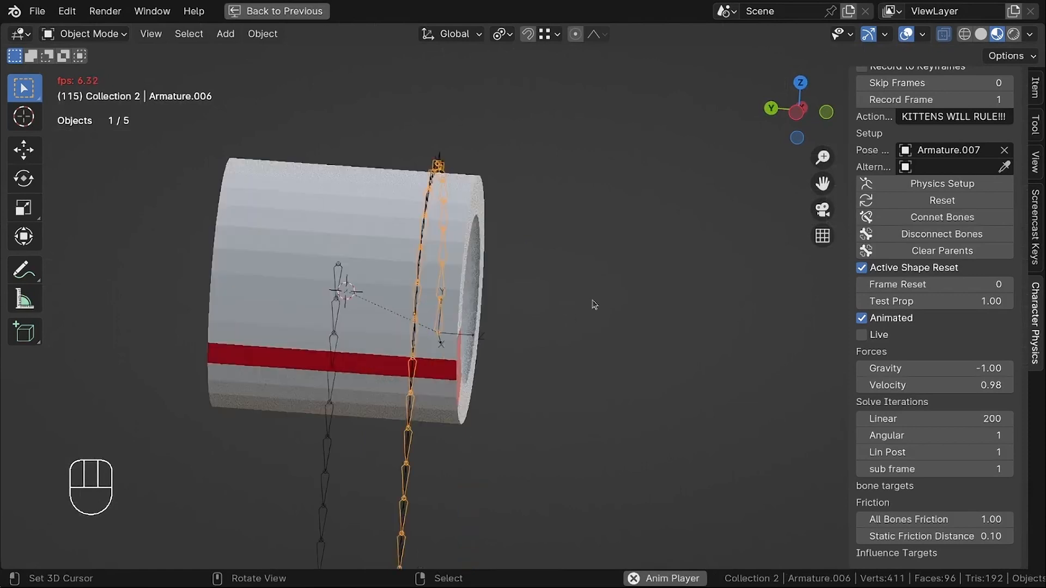
key(KP_1)
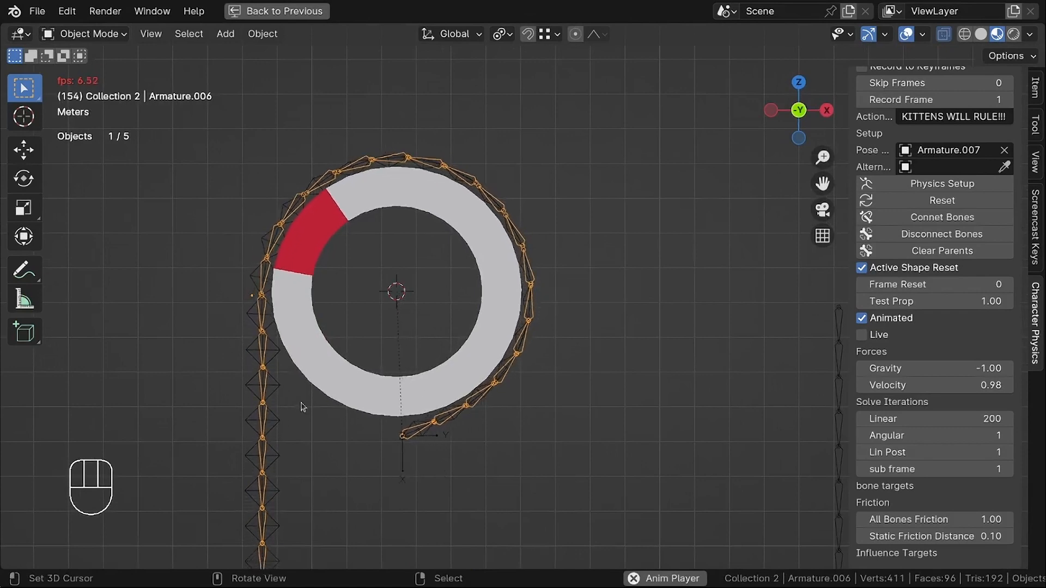
scroll(297, 376, up, 2)
middle_drag(303, 334, 402, 246)
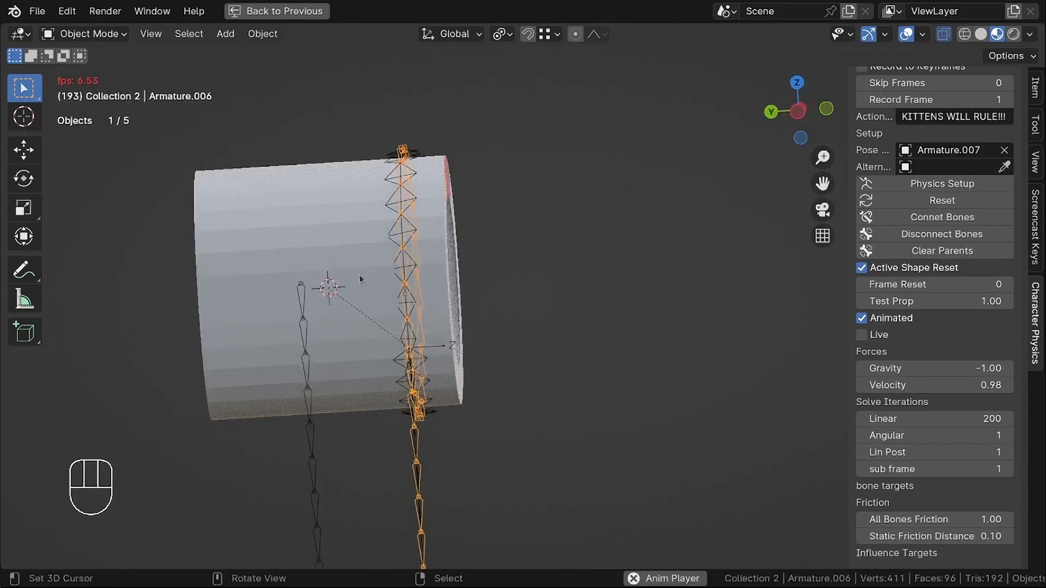
middle_drag(519, 342, 460, 353)
key(shift+space)
key(shift+Left)
Add a mesh cylinder on the rope just below the spool.
scroll(434, 399, up, 2)
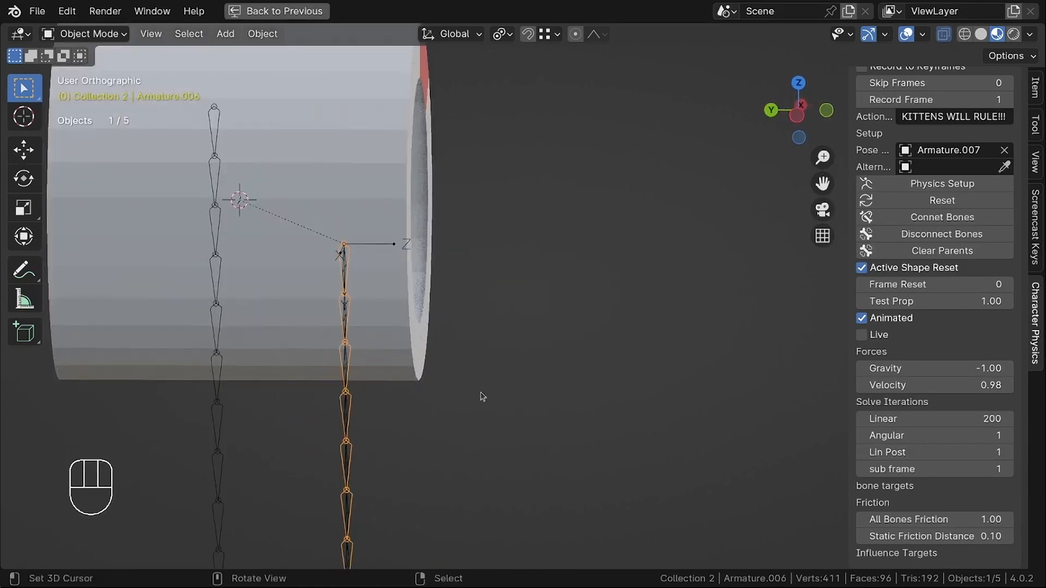
middle_drag(482, 397, 457, 286)
scroll(543, 365, down, 3)
middle_drag(567, 357, 349, 383)
scroll(308, 315, up, 2)
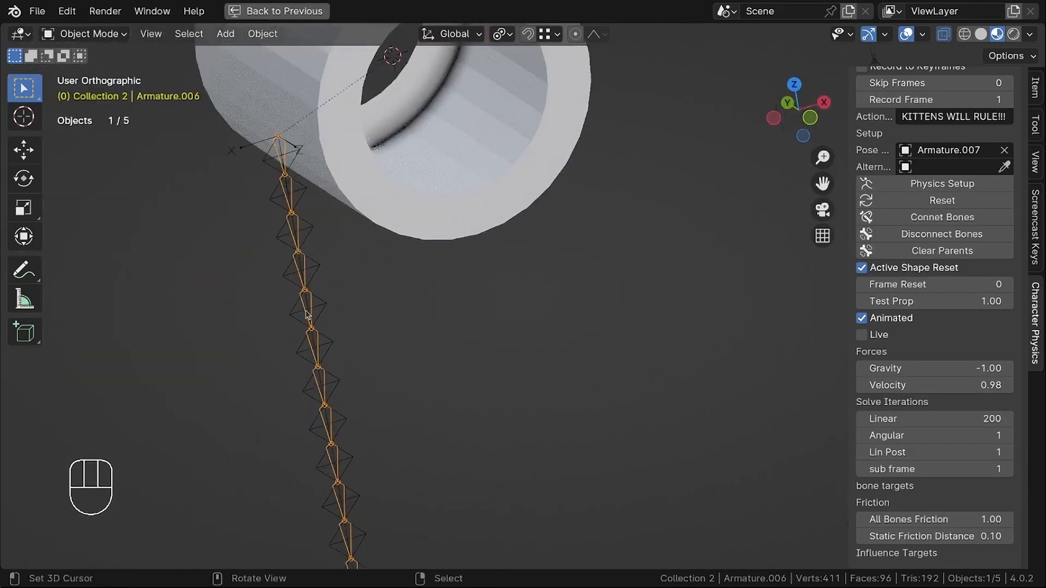
scroll(308, 313, down, 3)
middle_drag(313, 314, 393, 352)
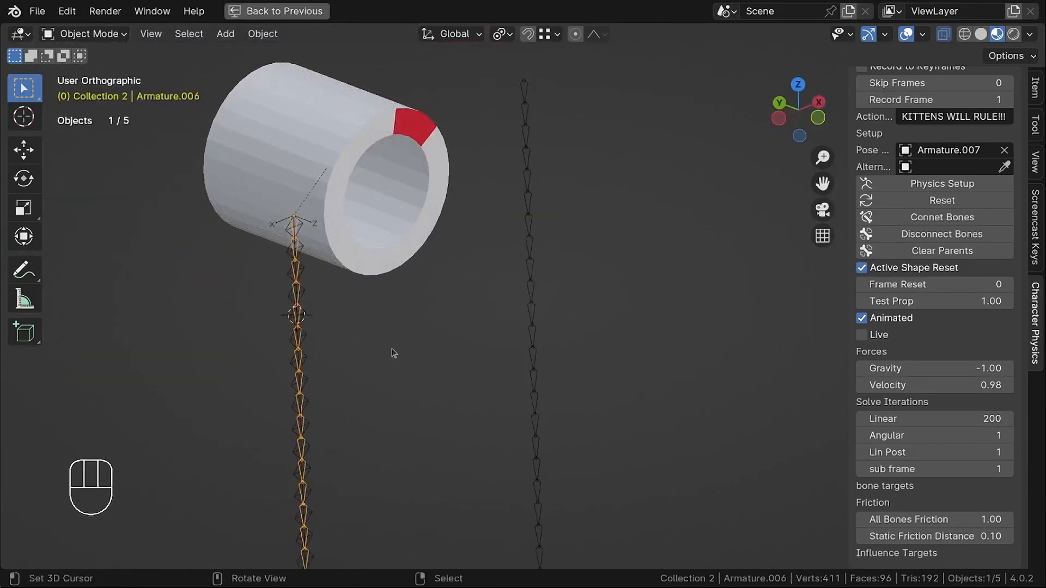
key(shift+a)
mouse_move(381, 260)
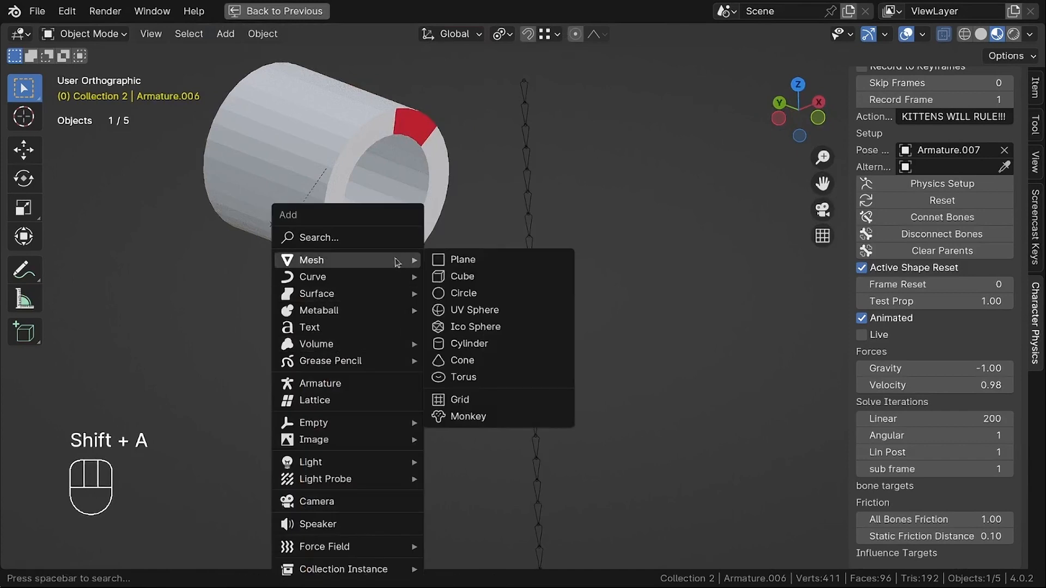
click(472, 343)
Move the new cylinder sideways off the rope in the left view, just outside the spool's open end.
scroll(443, 344, up, 3)
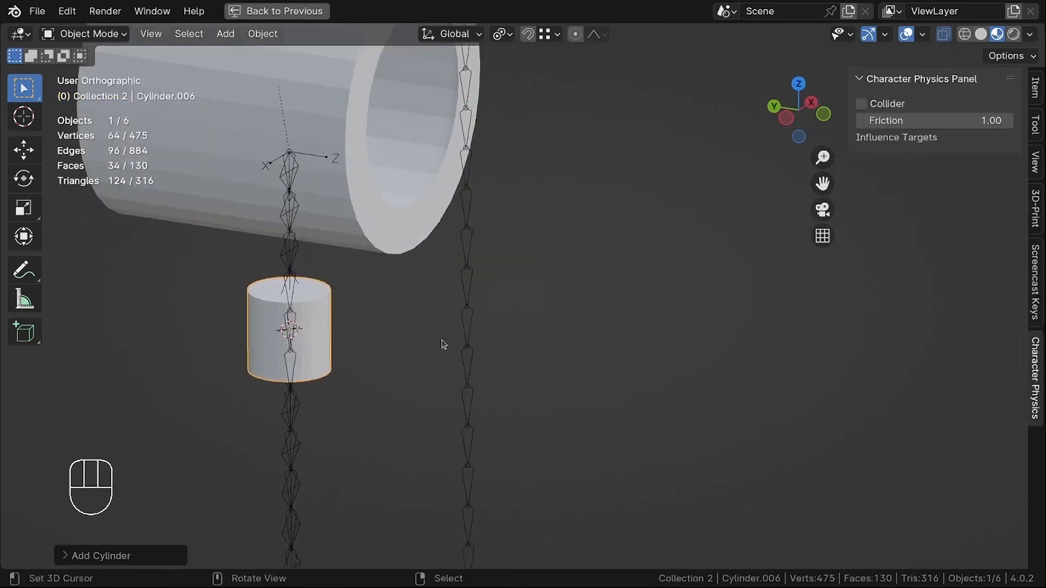
key(ctrl+KP_3)
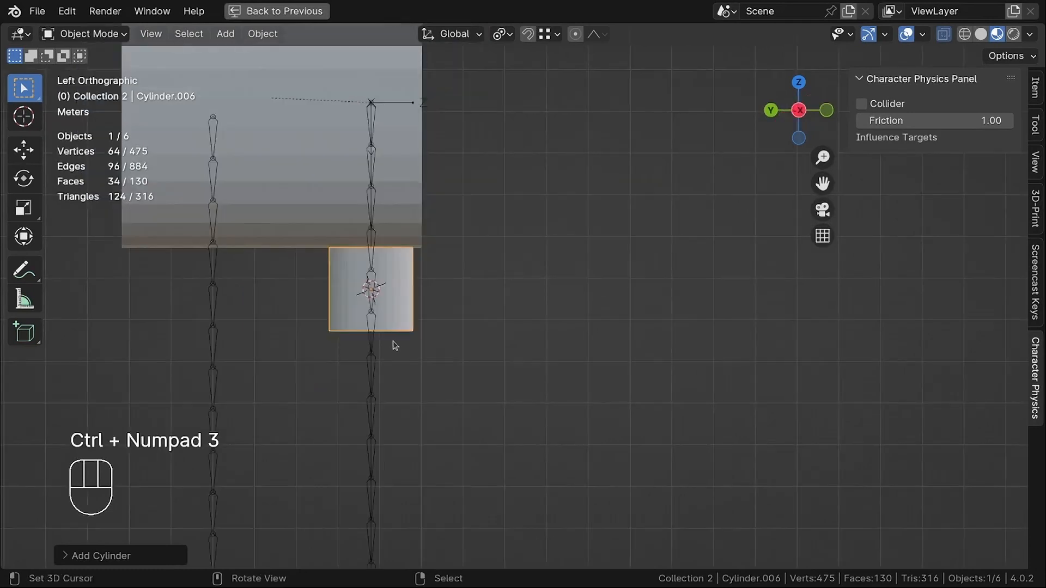
key(g)
click(545, 306)
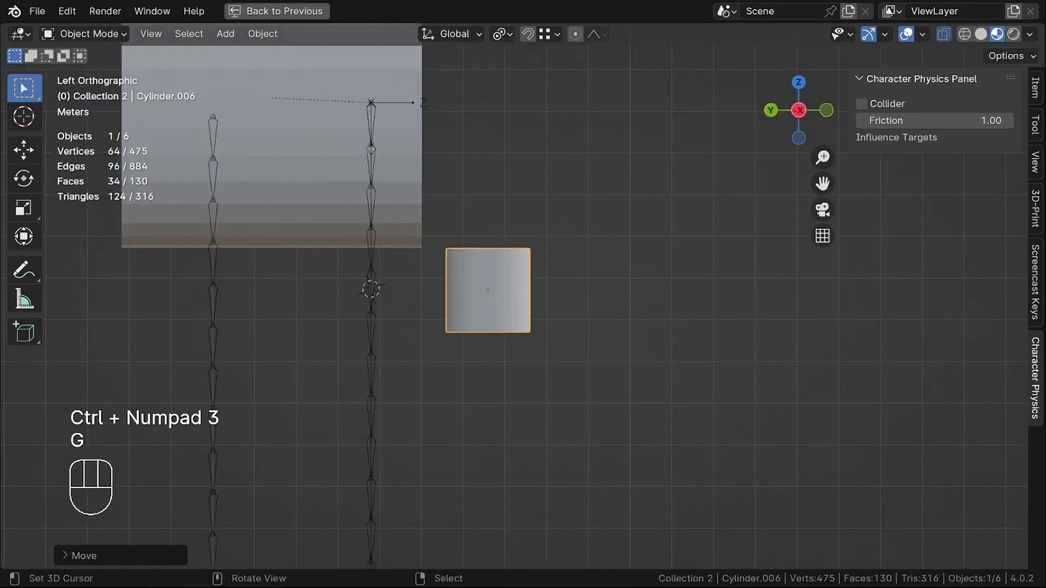
Rotate the new cylinder 90° about X and 90° about Z so it lies crosswise to the spool.
key(r)
right_click(531, 309)
key(r)
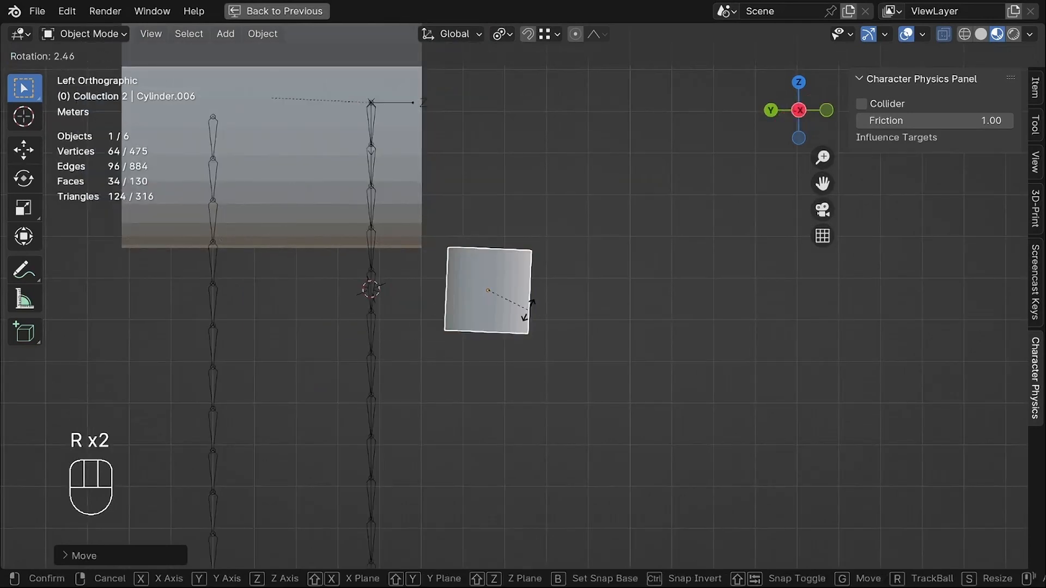
key(x)
key(KP_9)
key(KP_0)
key(Return)
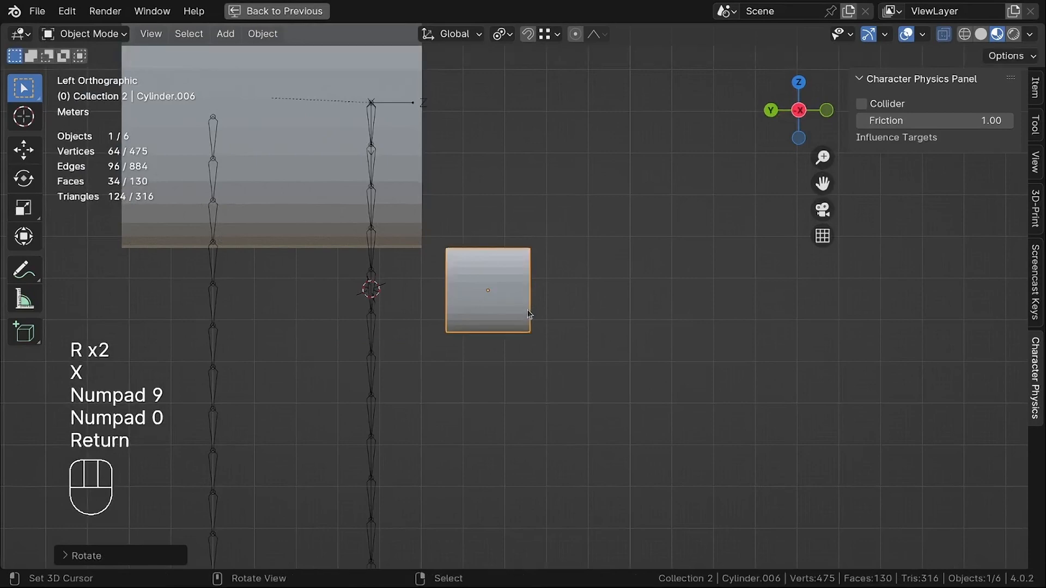
key(r)
key(z)
key(KP_9)
key(KP_0)
key(Return)
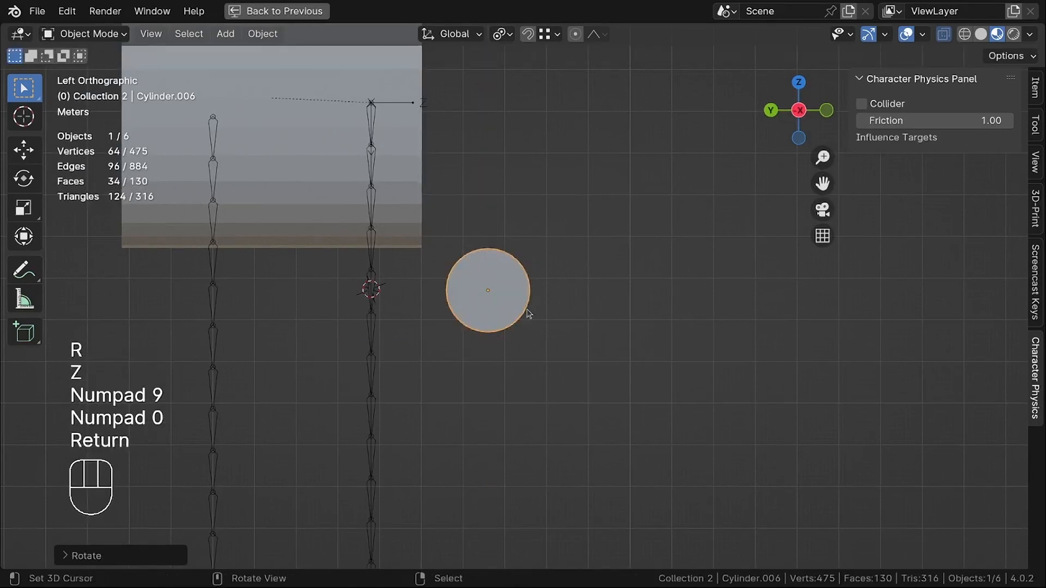
Snap the 3D cursor to the small cylinder and scale the cylinder up by about 2.07.
middle_drag(528, 315, 487, 277)
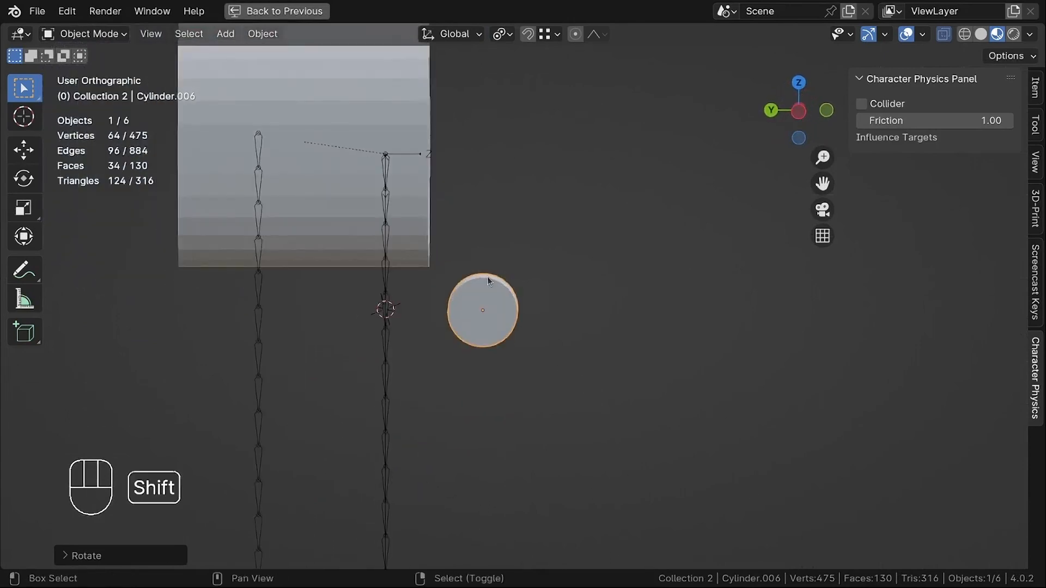
key(shift+s)
click(487, 374)
key(s)
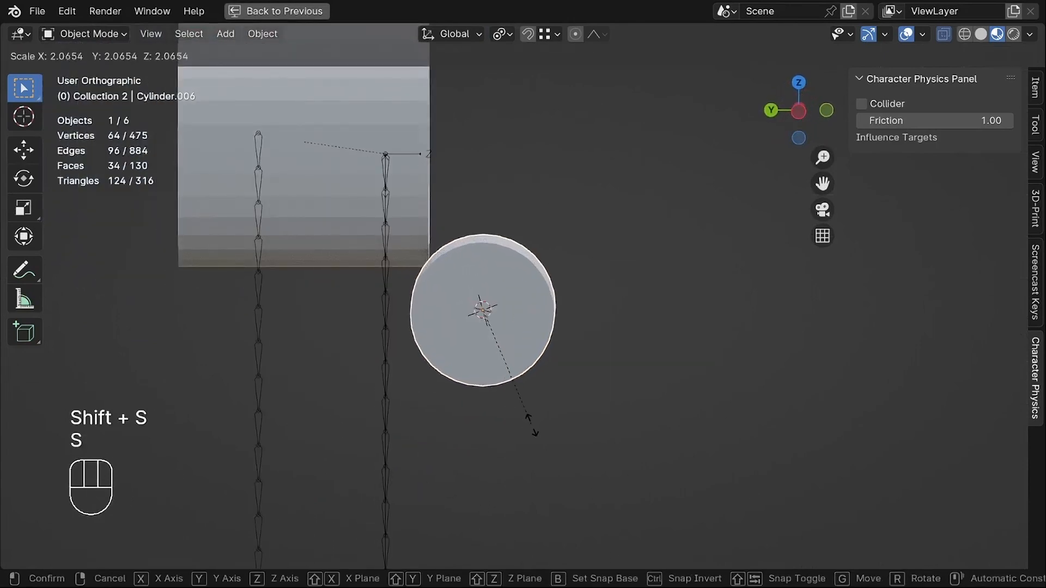
click(532, 426)
Set the new cylinder's Character Physics Friction to 0 and check its placement beside the rope.
middle_drag(531, 426, 539, 403)
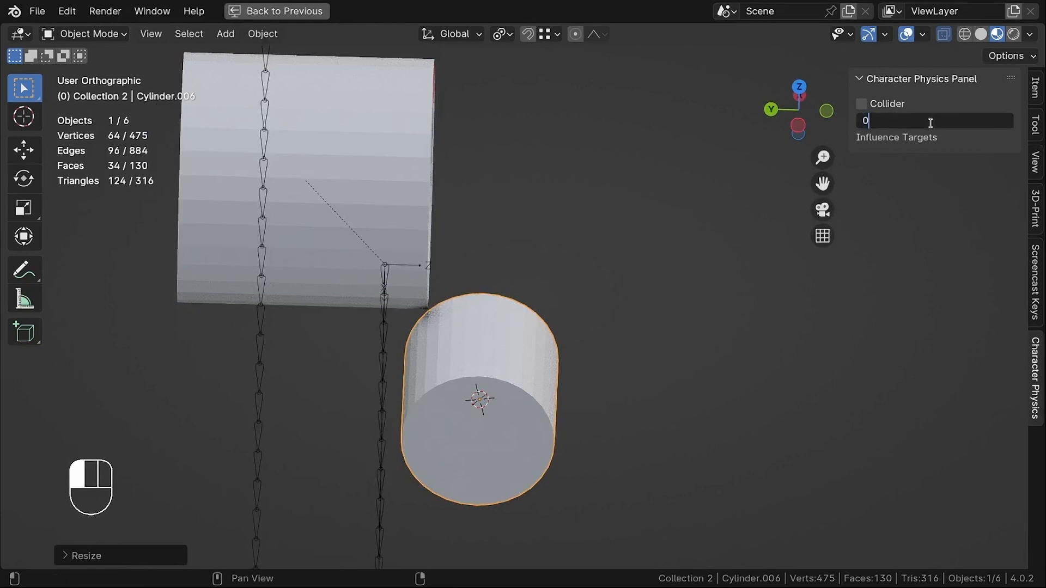
middle_drag(506, 352, 571, 323)
middle_drag(599, 213, 518, 235)
scroll(463, 343, up, 2)
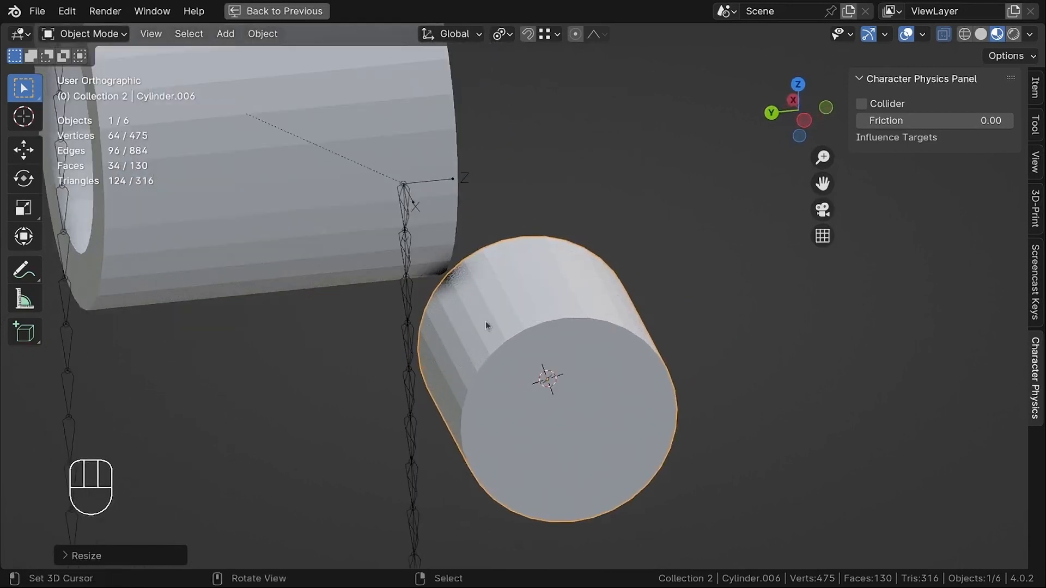
scroll(473, 367, down, 3)
middle_drag(508, 332, 487, 301)
middle_drag(571, 263, 529, 240)
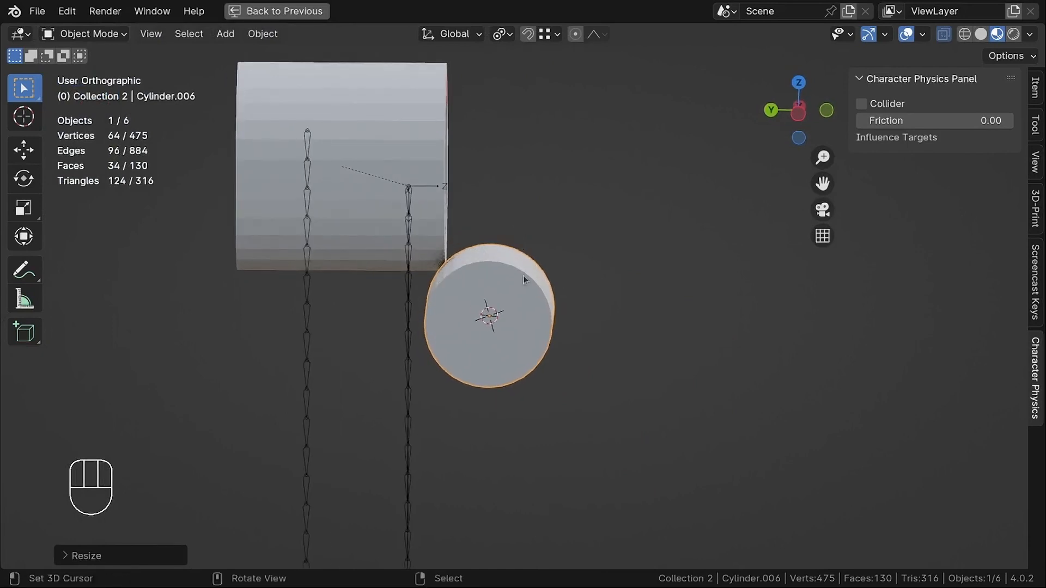
Insert a Location keyframe for the new cylinder at frame 0.
key(i)
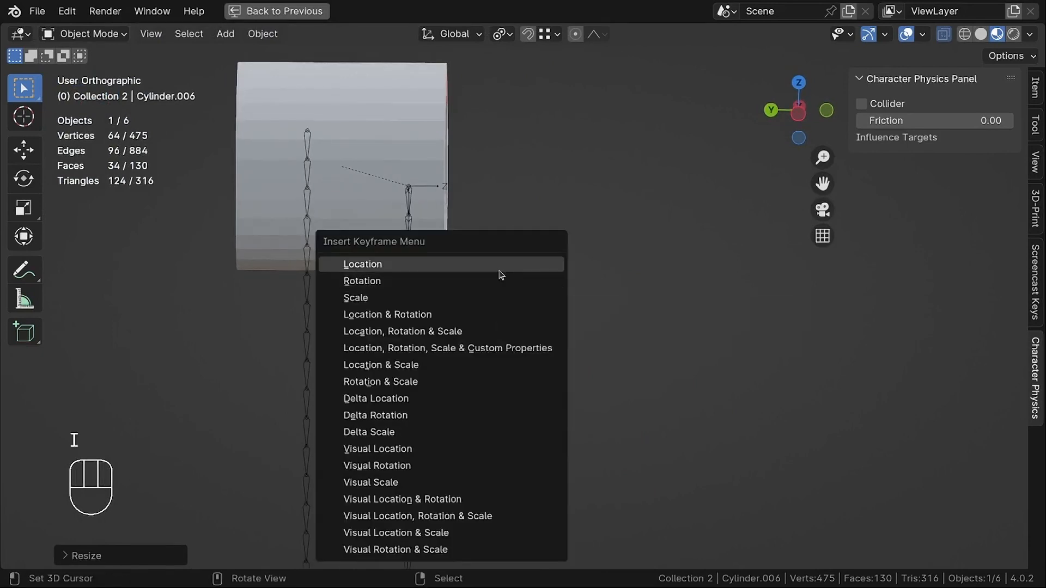
click(500, 266)
middle_drag(543, 273, 539, 299)
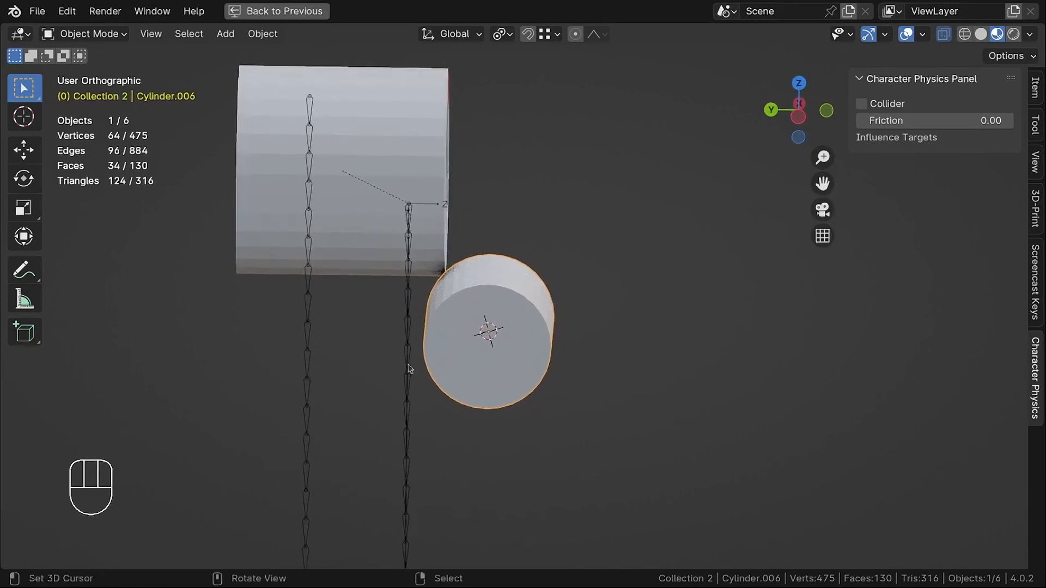
middle_drag(517, 262, 517, 236)
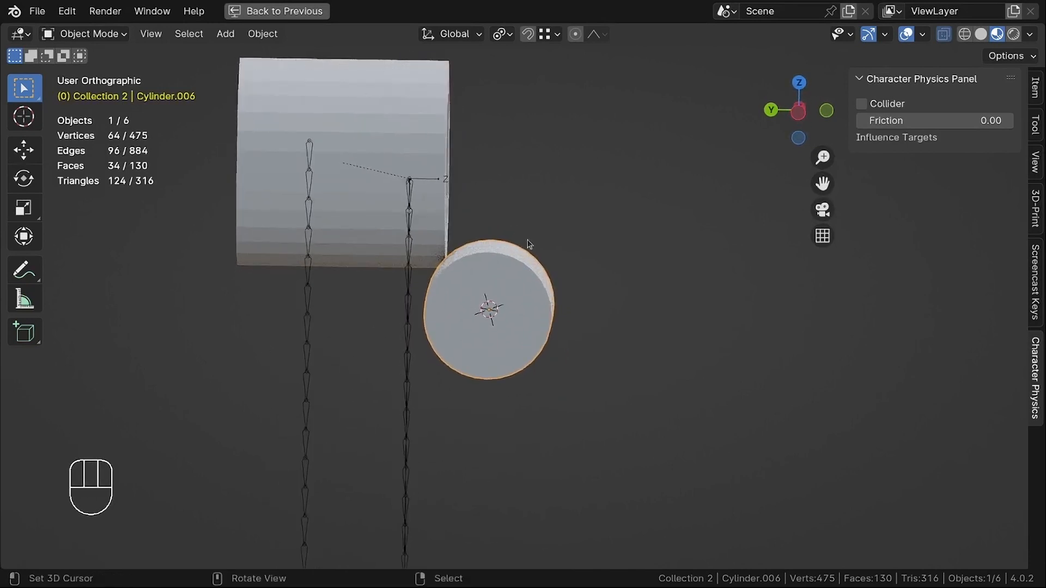
Set the 3D viewport to front view and restore the full editor layout.
key(ctrl+space)
key(ctrl+space)
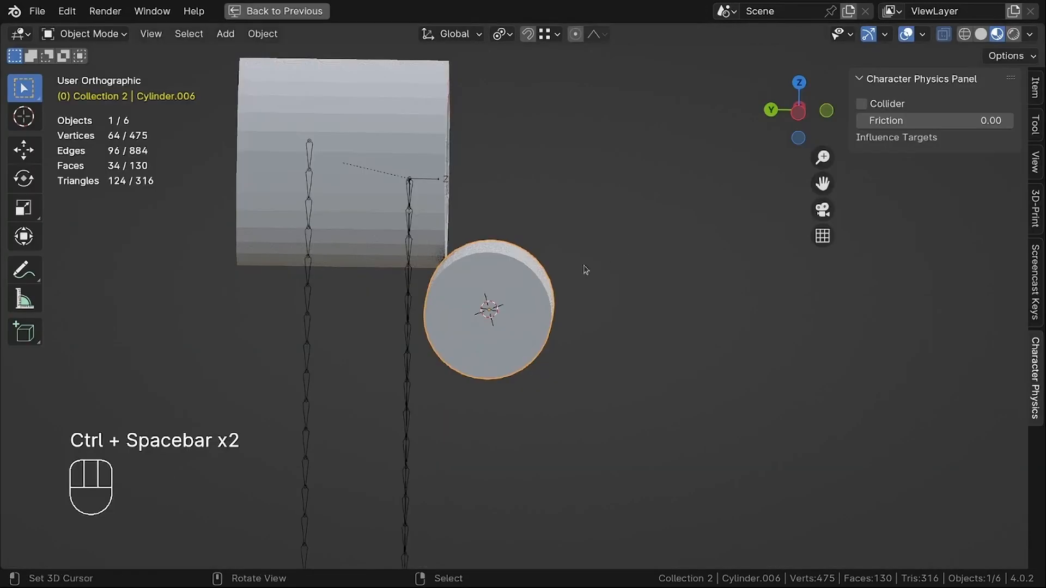
key(KP_3)
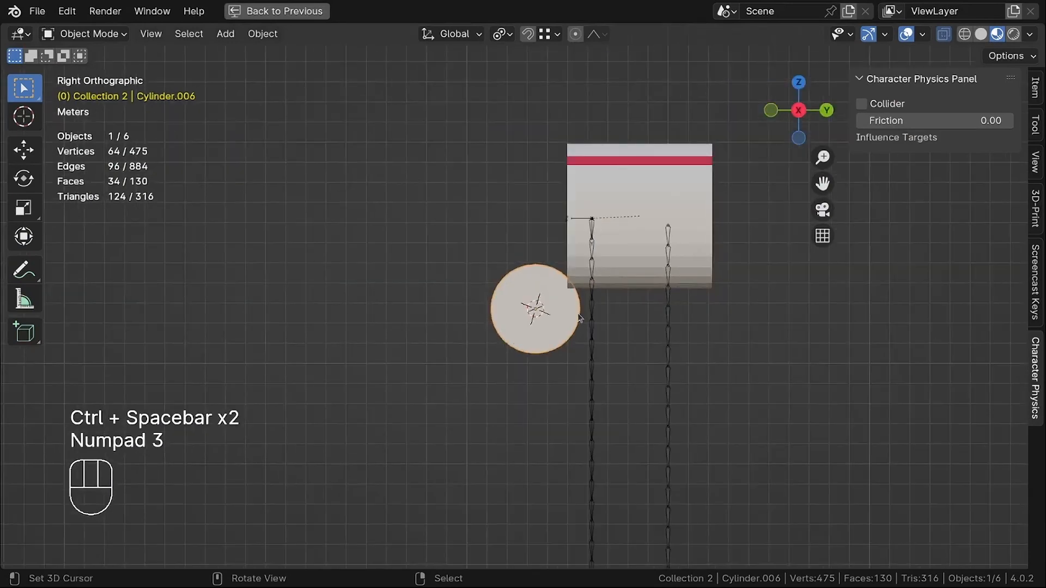
key(KP_1)
key(ctrl+space)
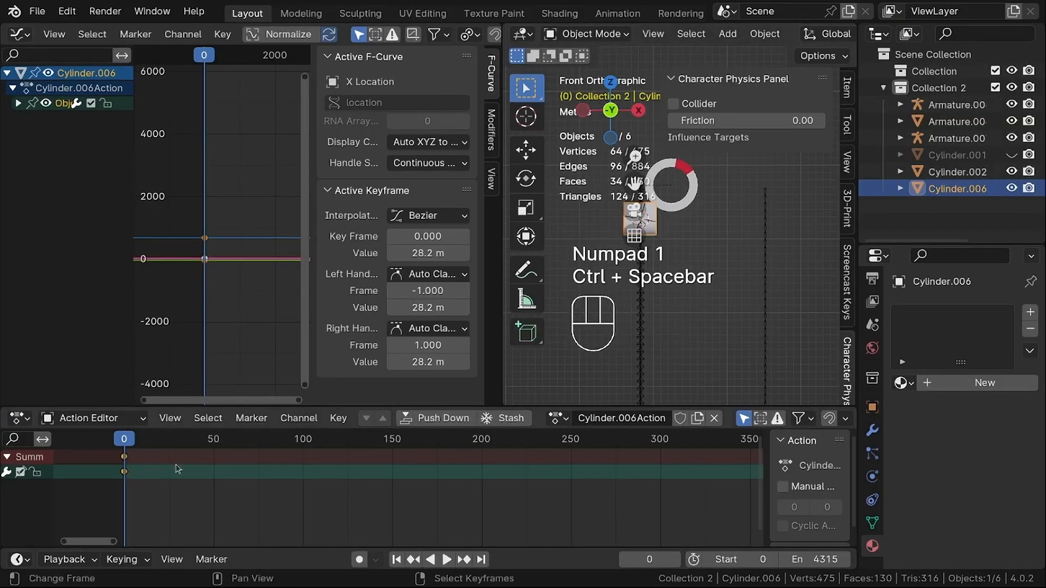
Scrub the animation to frame 80 to check the spool's rotation, select the rope armature, and return to frame 0.
drag(145, 443, 267, 451)
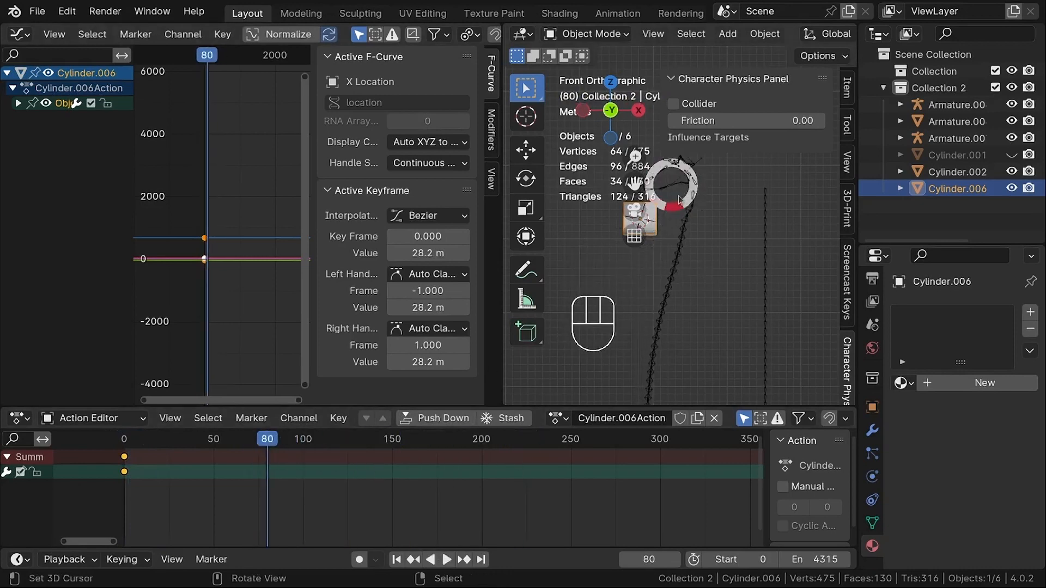
click(676, 243)
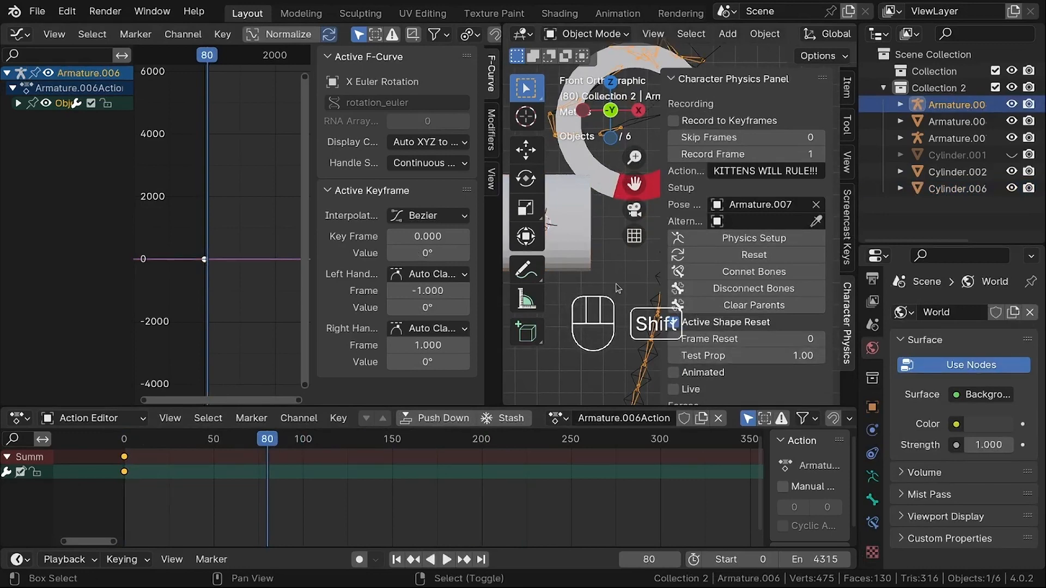
key(shift+Left)
scroll(622, 281, down, 3)
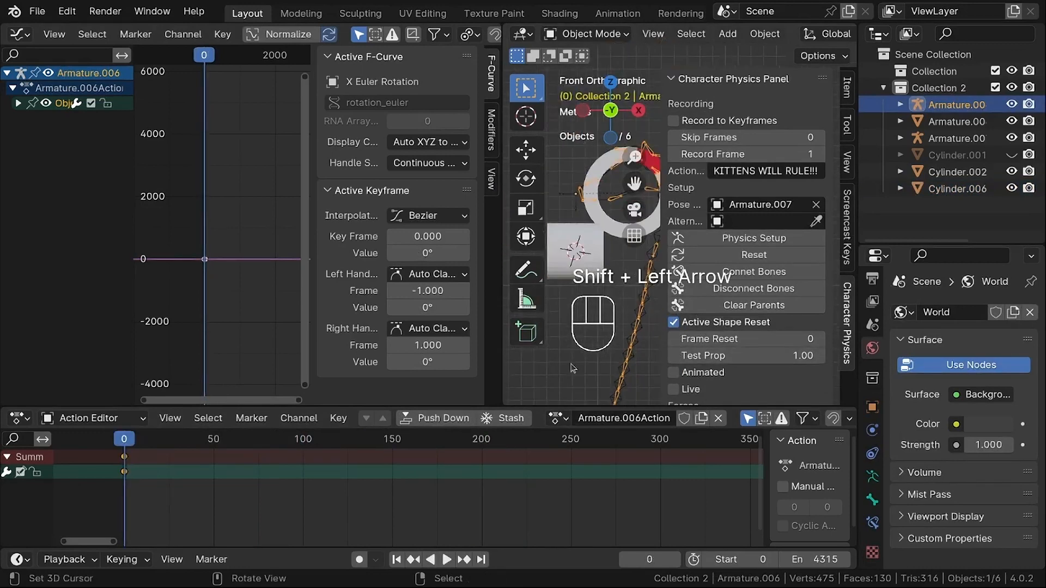
Widen the 3D viewport by narrowing the Graph Editor, keeping the spool and rope in view.
key(ctrl+space)
scroll(573, 369, down, 2)
key(ctrl+space)
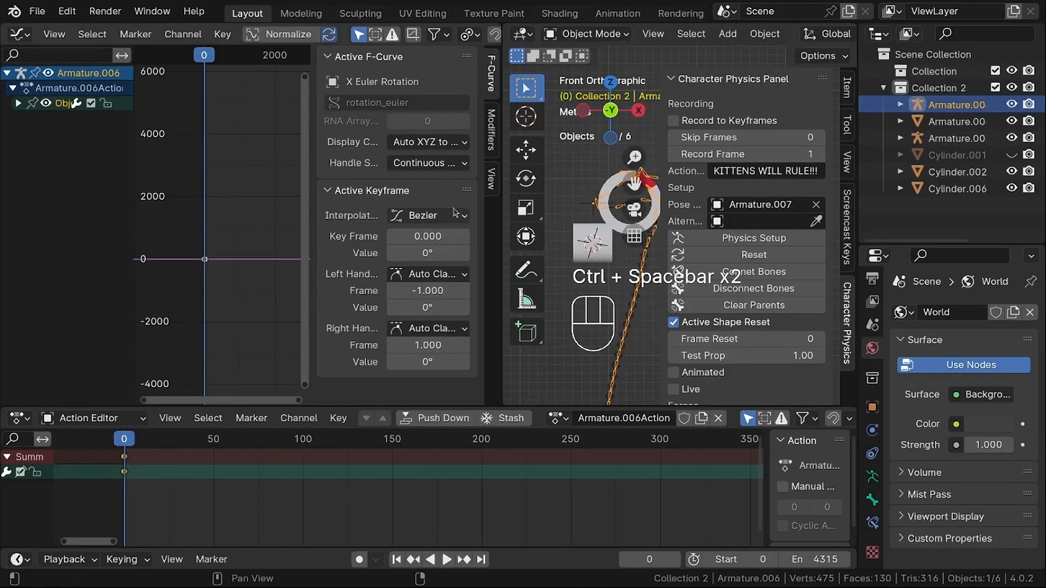
drag(501, 151, 192, 151)
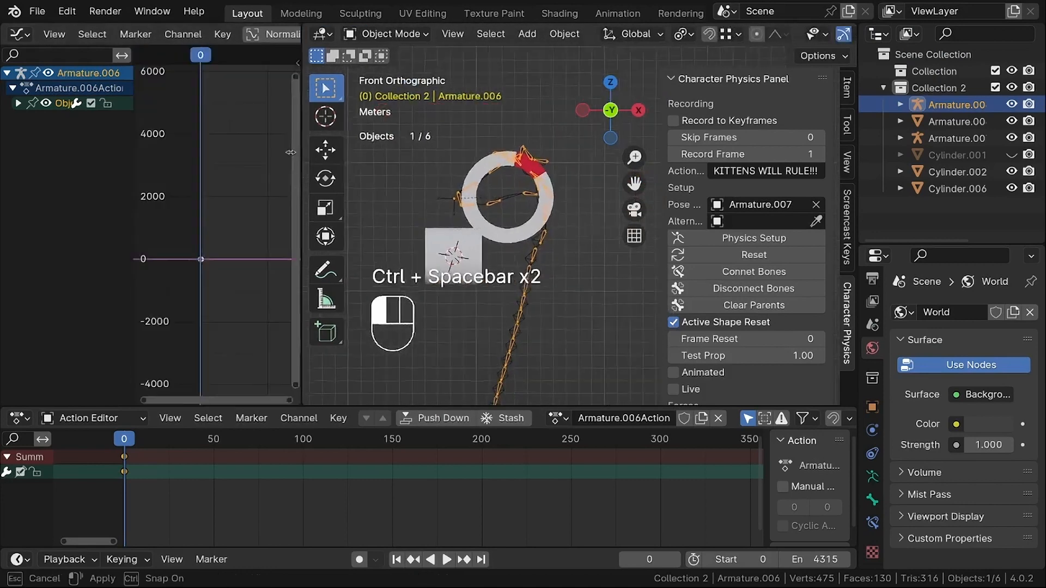
scroll(401, 196, up, 3)
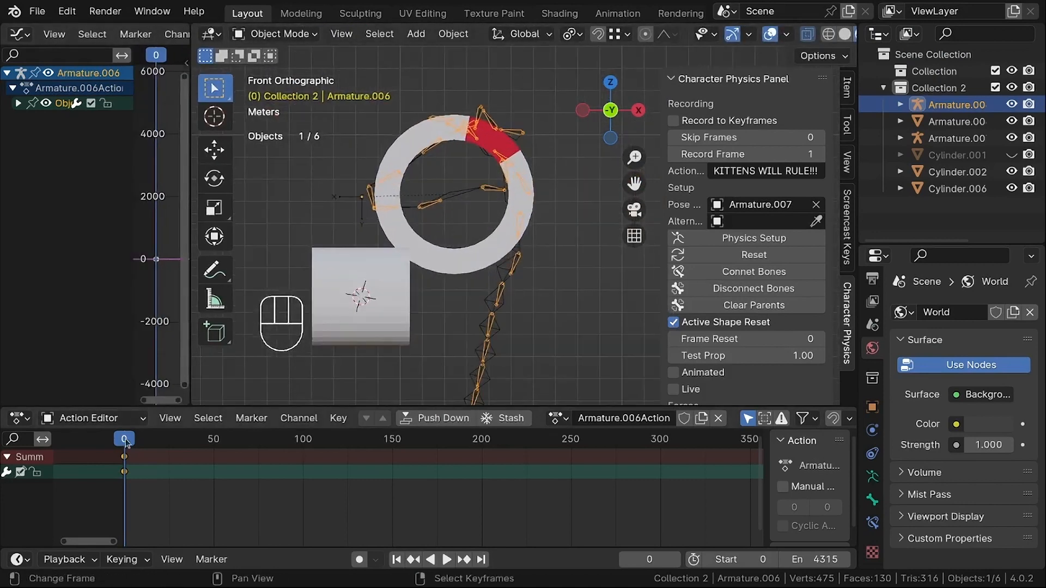
Advance the animation to frame 1043, select the small cylinder beside the rope, and insert a Location keyframe for it there.
drag(137, 444, 531, 444)
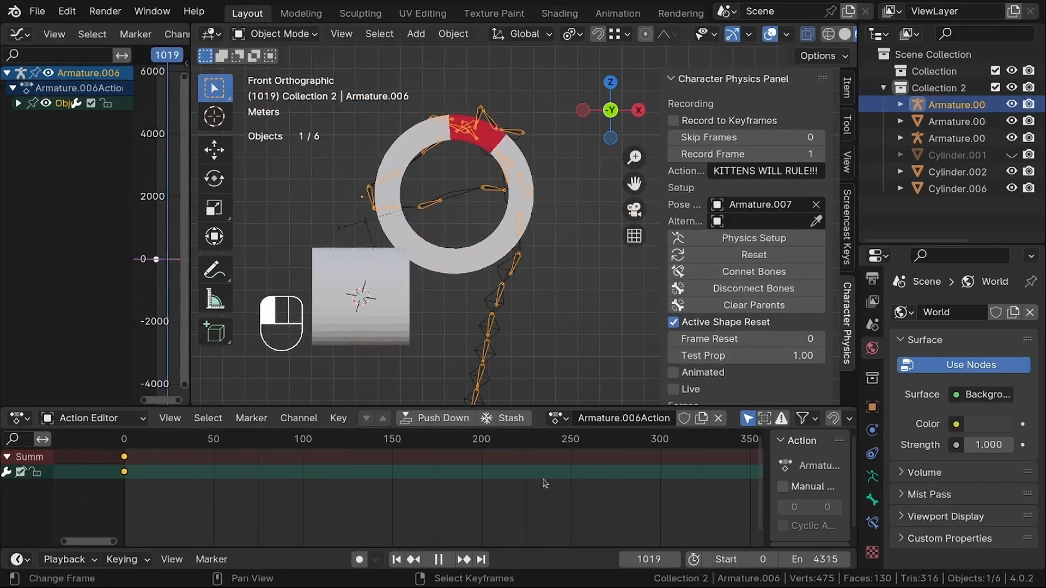
middle_drag(484, 384, 480, 261)
middle_drag(406, 282, 450, 269)
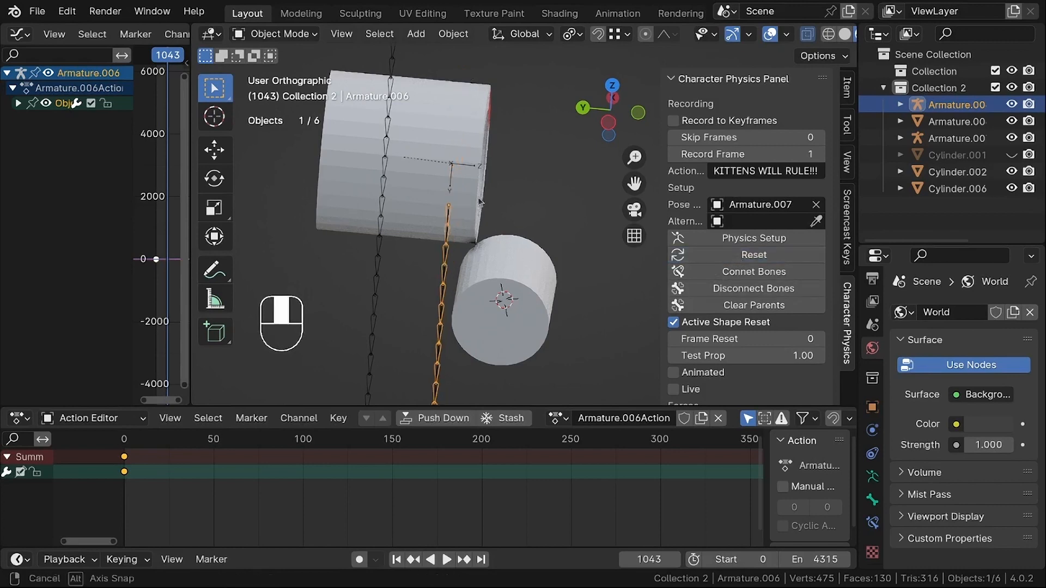
middle_drag(480, 202, 493, 240)
scroll(526, 201, up, 4)
right_click(509, 229)
key(g)
click(486, 250)
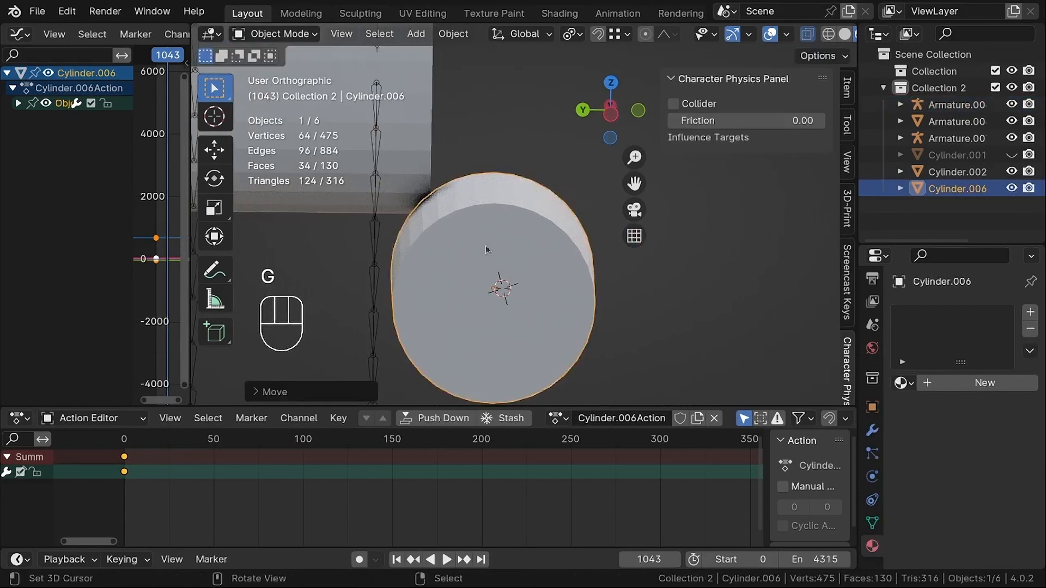
key(i)
click(488, 248)
scroll(480, 295, down, 2)
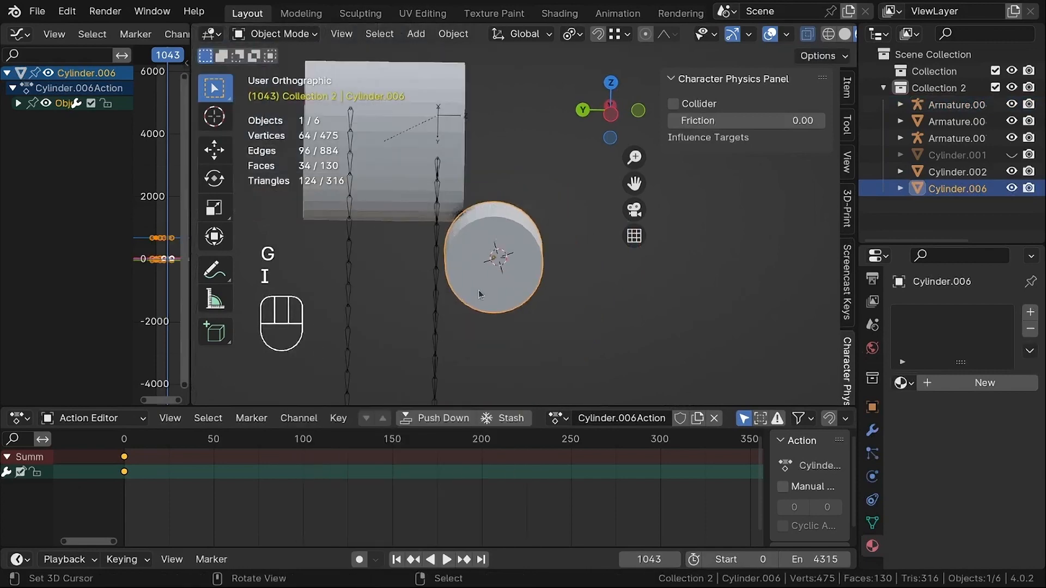
Move the small cylinder about 4 m along the spool in Y and insert its Location keyframe at frame 1043.
scroll(479, 302, down, 2)
scroll(405, 486, down, 8)
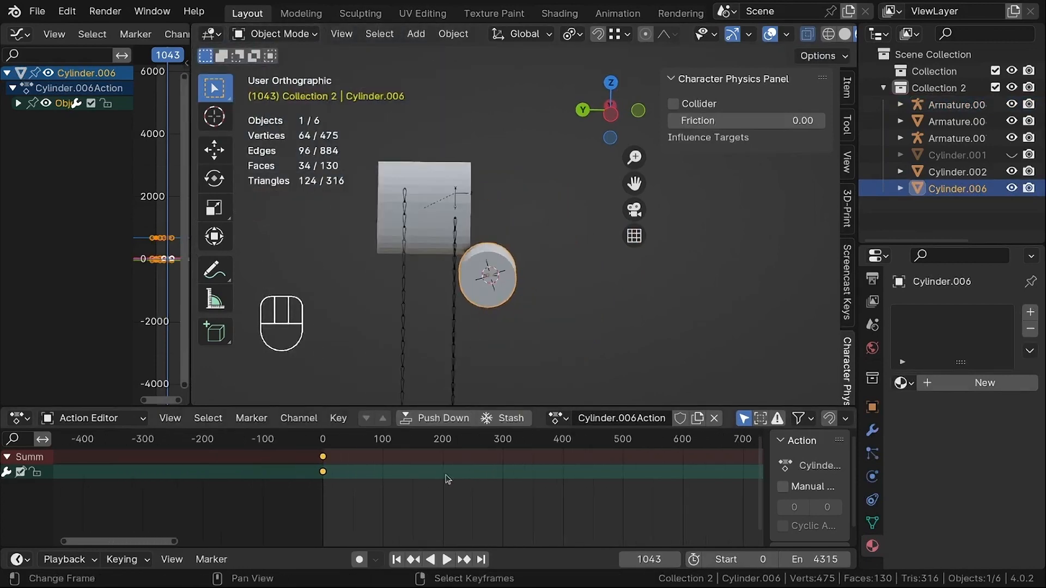
scroll(545, 499, down, 4)
scroll(494, 470, up, 2)
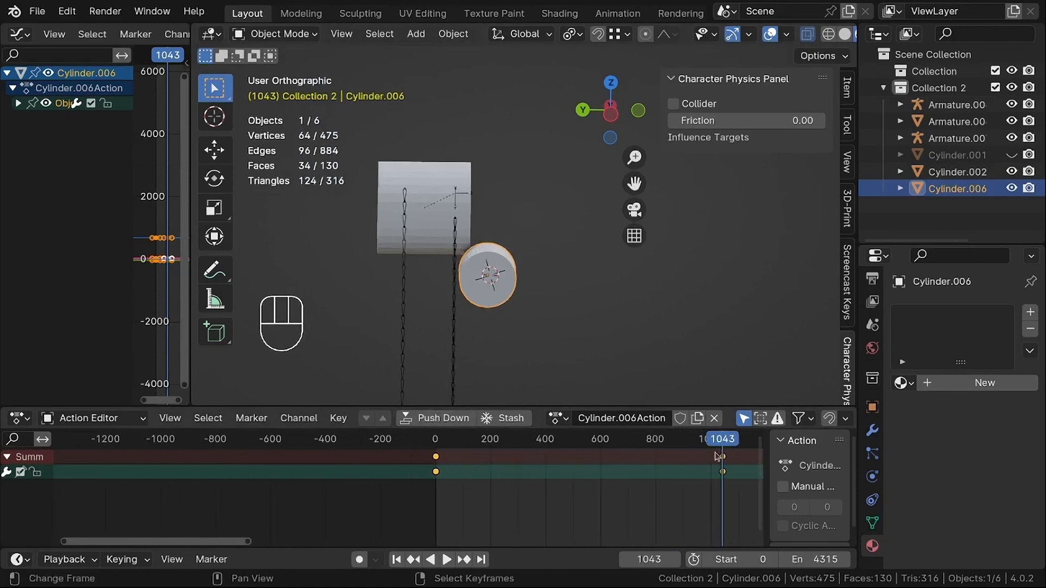
scroll(416, 261, up, 4)
key(g)
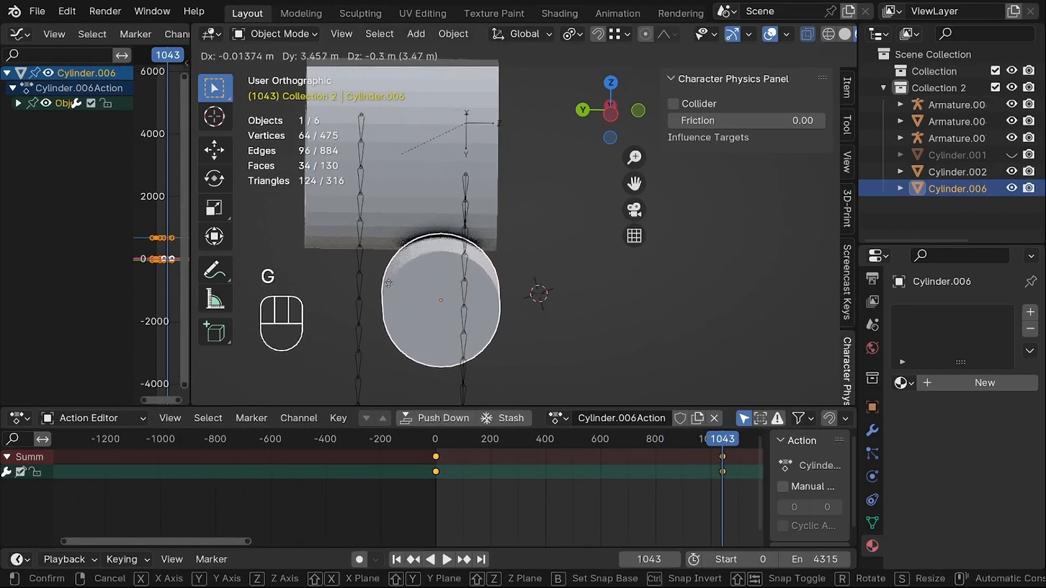
click(429, 287)
key(i)
click(429, 289)
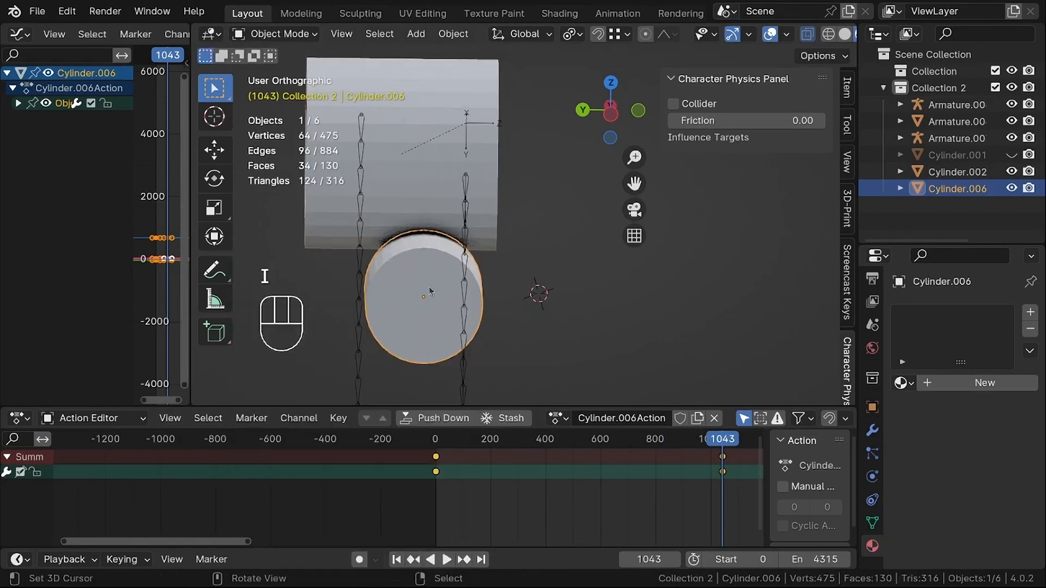
Preview the small cylinder's travel and scale its Location F-Curve handles by 0.1 to even out the motion.
drag(722, 442, 531, 463)
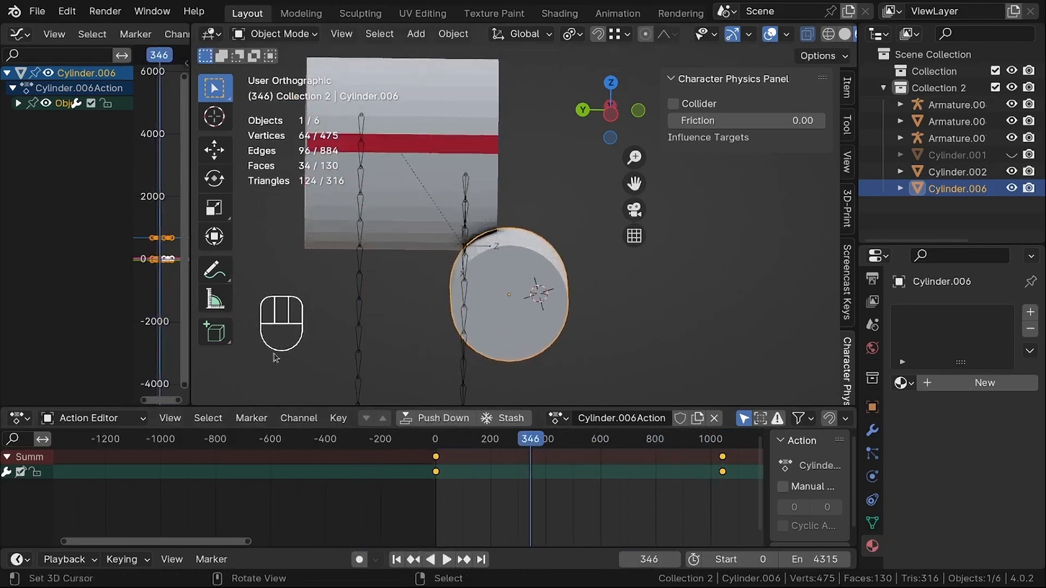
click(169, 280)
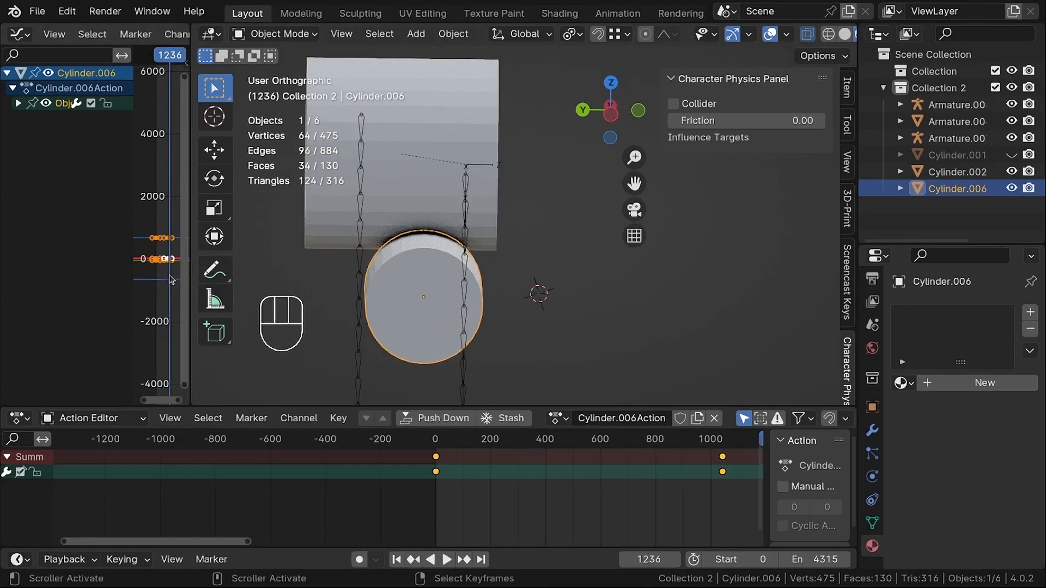
key(ctrl+space)
ctrl+middle_drag(514, 359, 450, 180)
ctrl+middle_drag(495, 419, 456, 314)
scroll(460, 319, up, 1)
key(s)
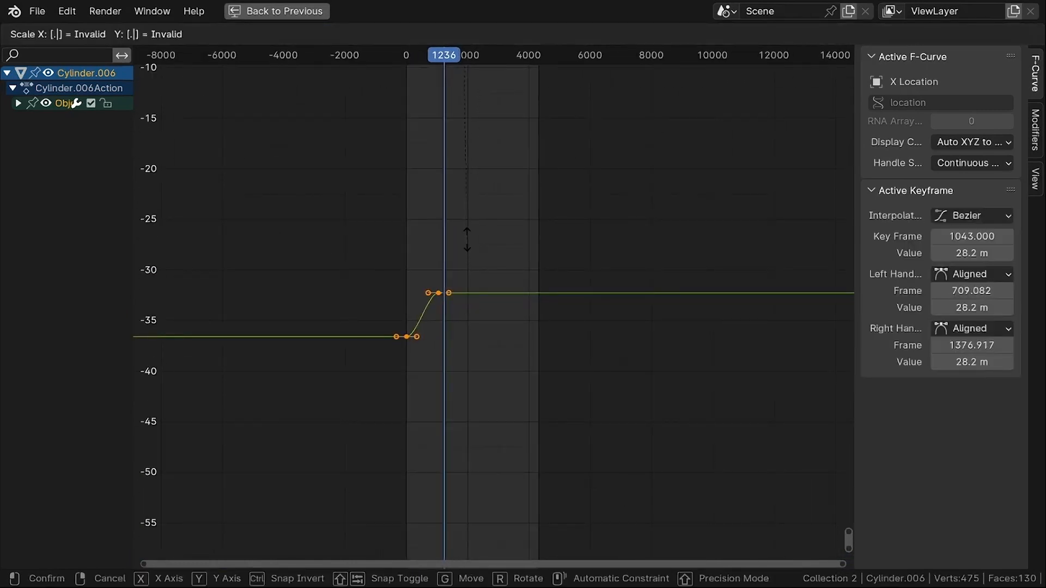
text(.1)
key(Return)
key(ctrl+space)
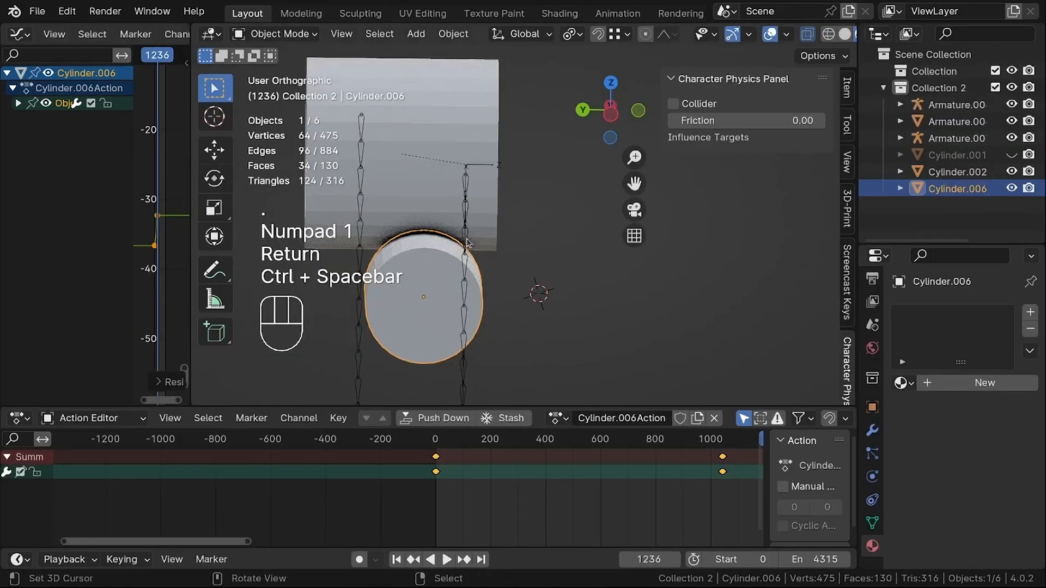
Play the cylinder's motion from the start, scrub to frame 80 to check its speed, and return to frame 0.
key(shift+Left)
key(shift+space)
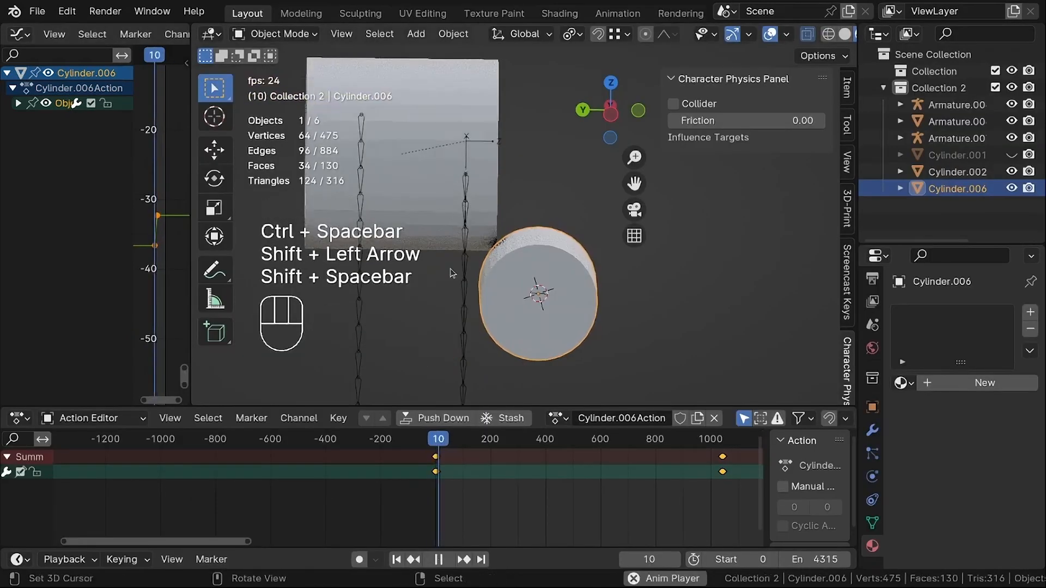
key(shift+space)
mouse_move(447, 446)
mouse_down()
mouse_move(738, 443)
mouse_move(457, 443)
mouse_up()
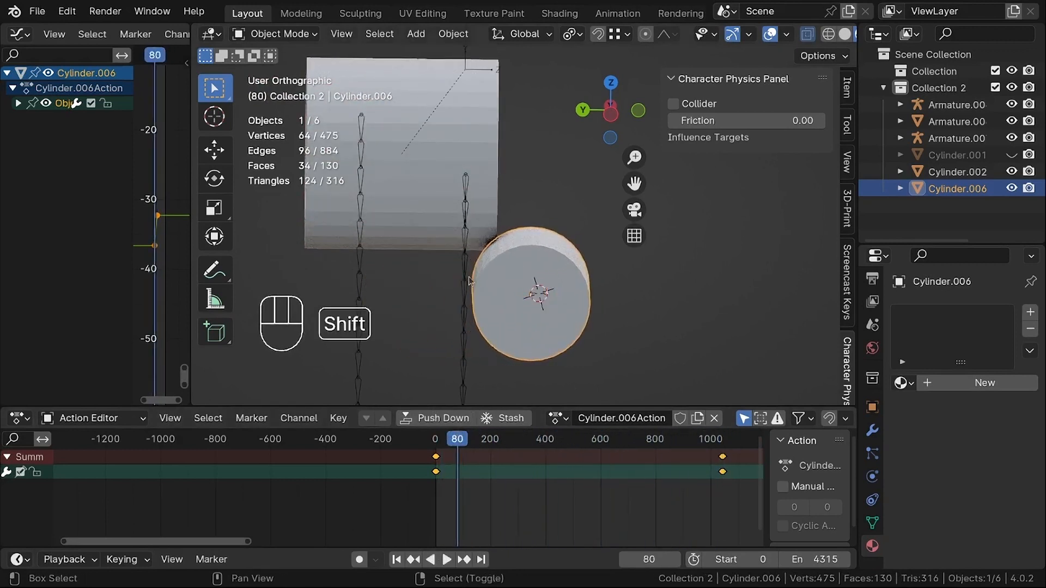
key(shift+Left)
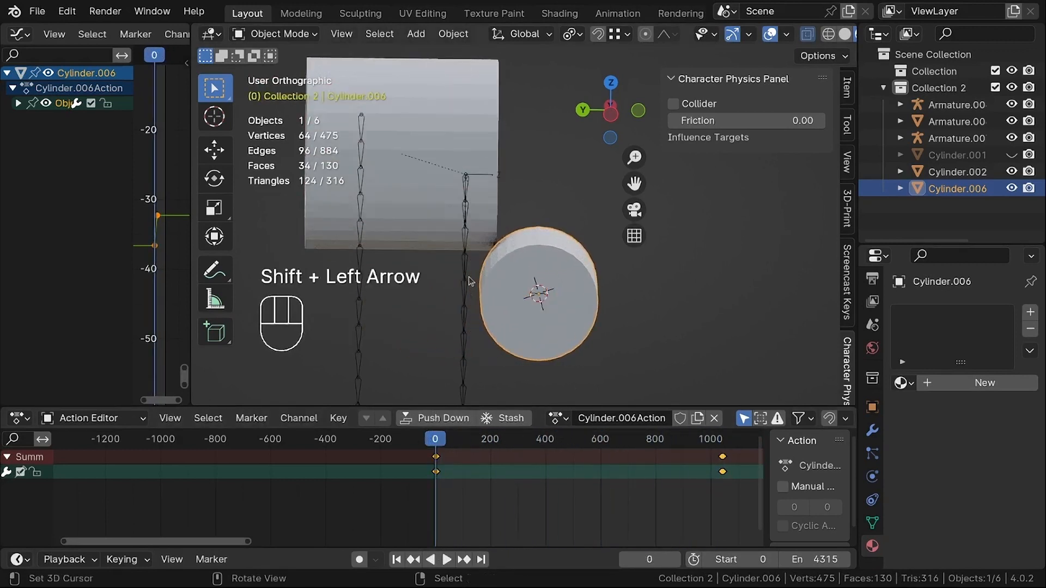
Enable Collider for the small cylinder in its Character Physics settings.
click(674, 104)
middle_drag(649, 330, 586, 343)
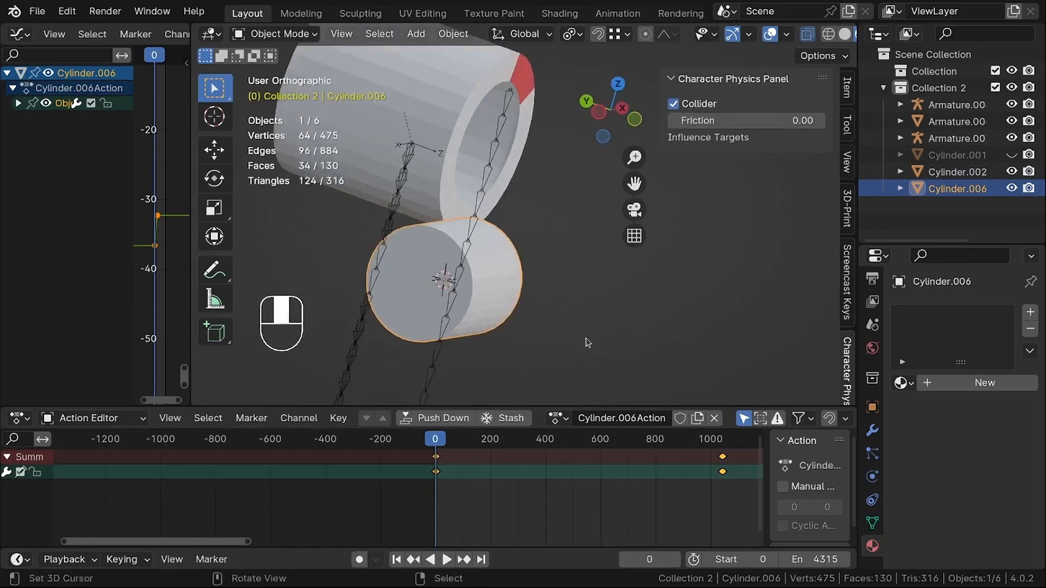
scroll(398, 206, up, 3)
Select the rope armature and enable Animated in its Character Physics settings.
click(396, 206)
scroll(398, 209, down, 2)
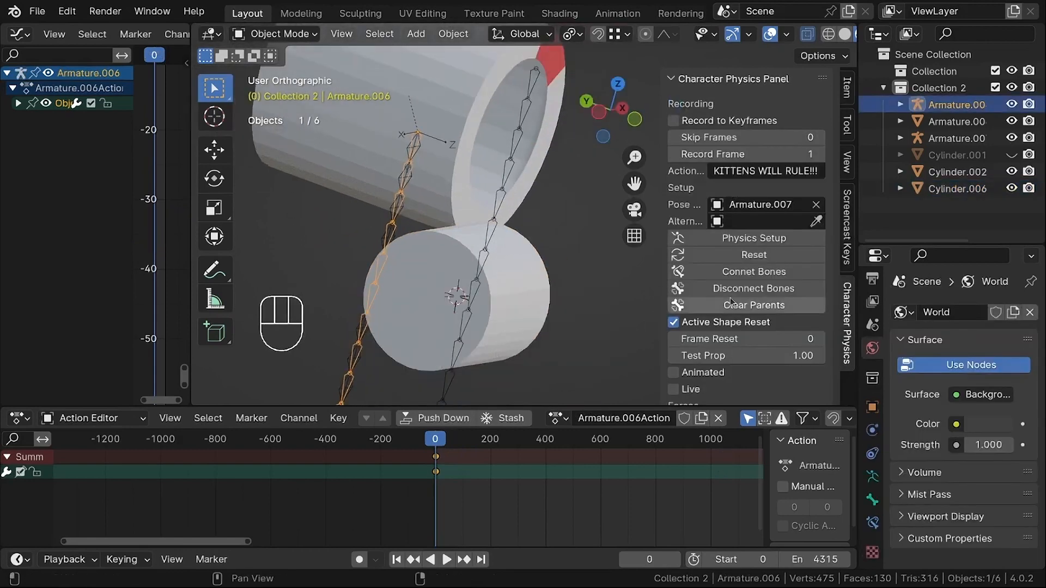
scroll(743, 267, down, 3)
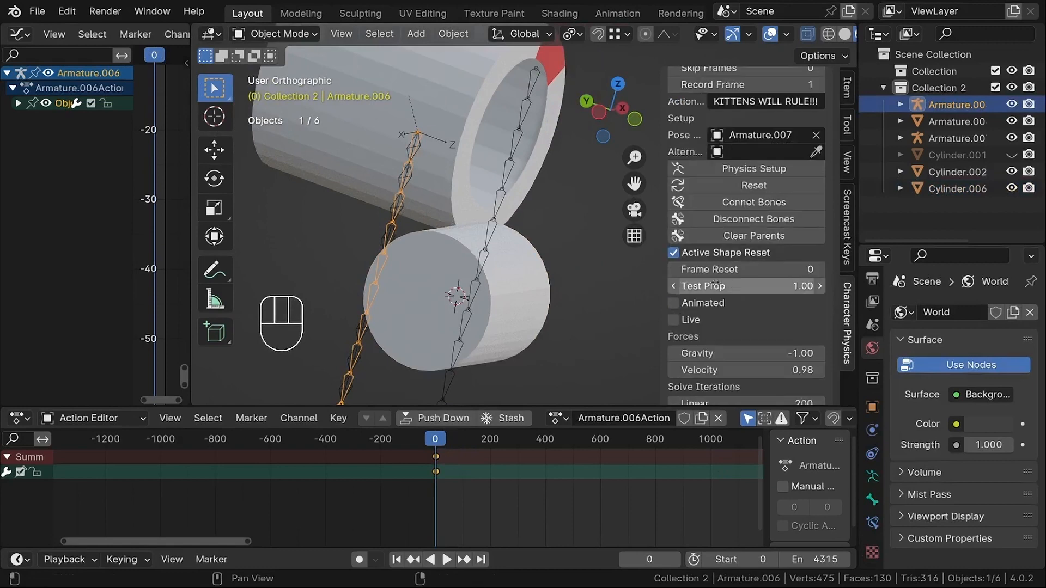
scroll(398, 244, down, 2)
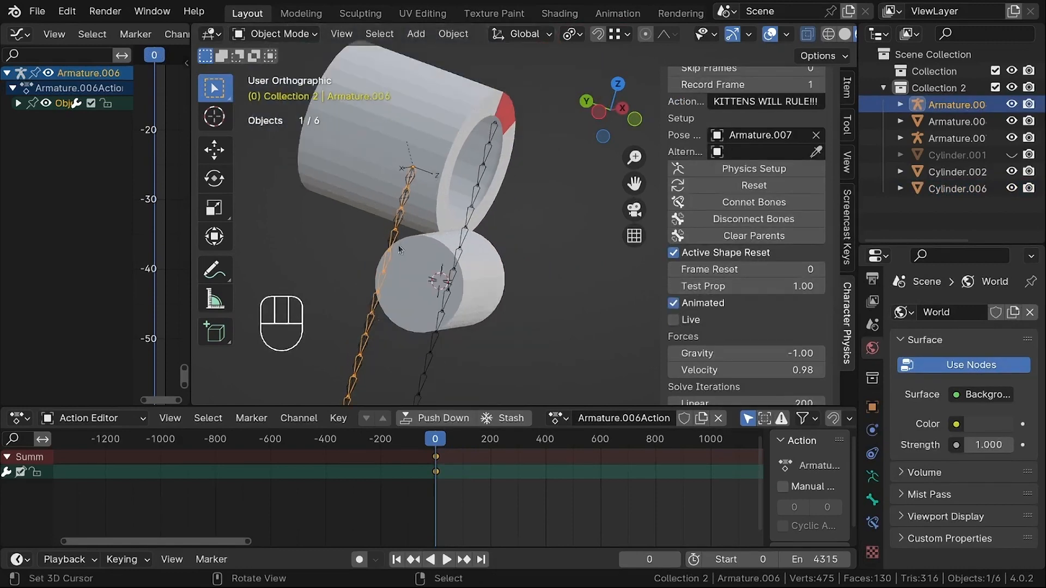
Play the rope simulation and examine from several angles how the small cylinder pushes the winding rope along the spool.
key(shift+space)
middle_drag(407, 309, 496, 313)
scroll(424, 221, up, 3)
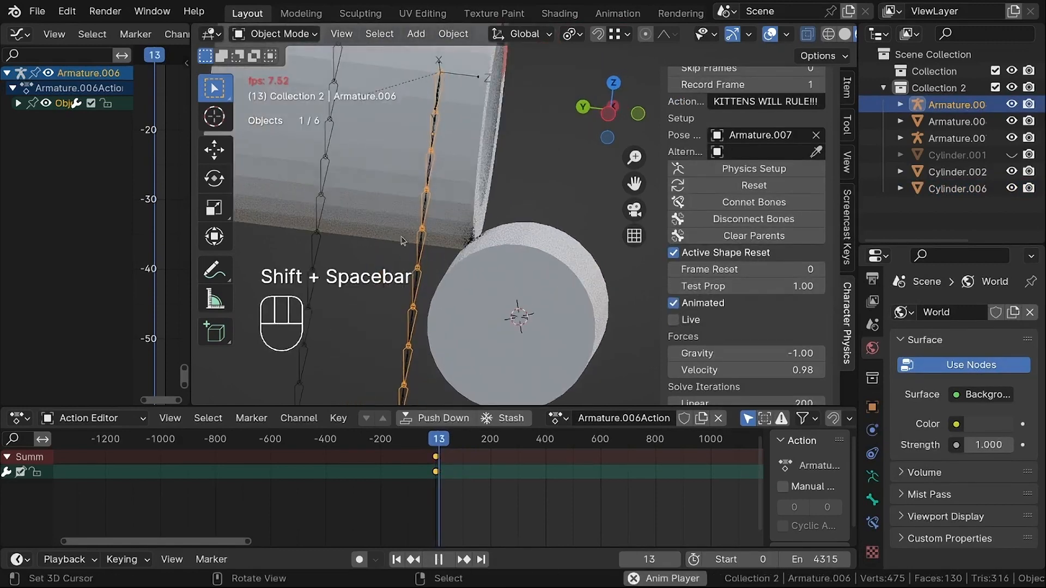
scroll(424, 220, down, 3)
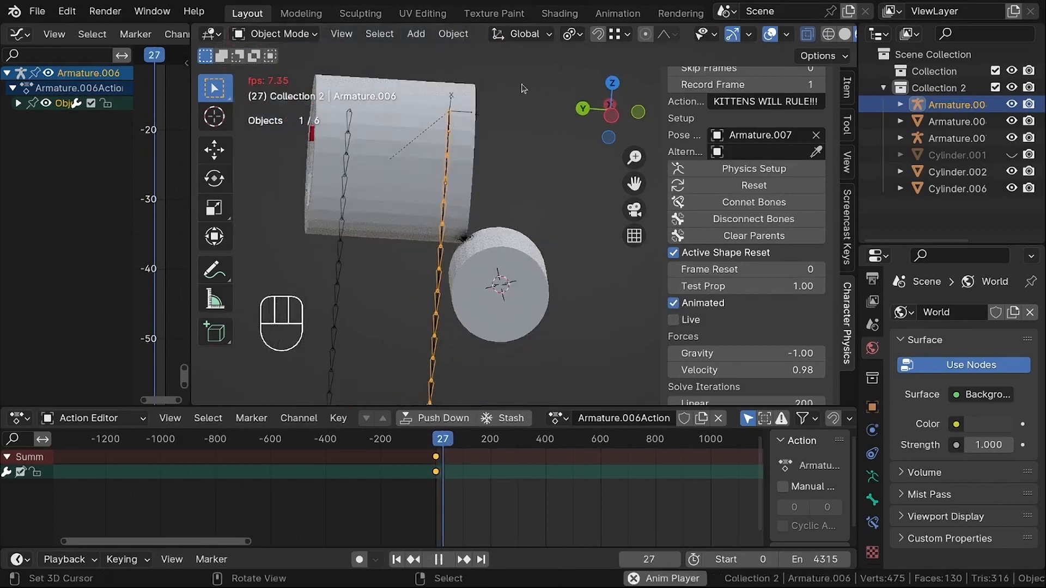
middle_drag(523, 88, 516, 84)
scroll(476, 174, up, 2)
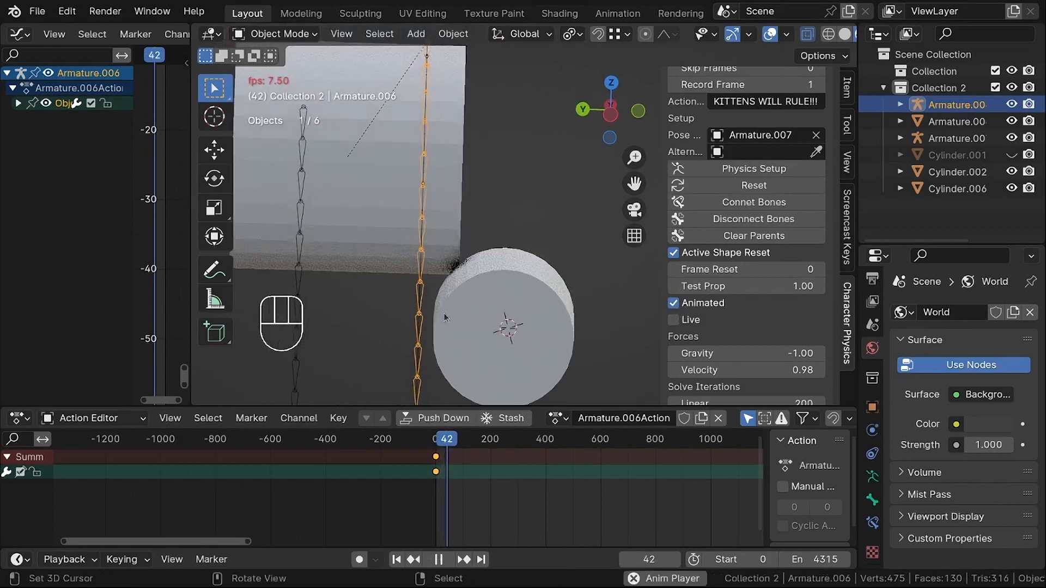
middle_drag(483, 278, 482, 213)
scroll(510, 252, up, 2)
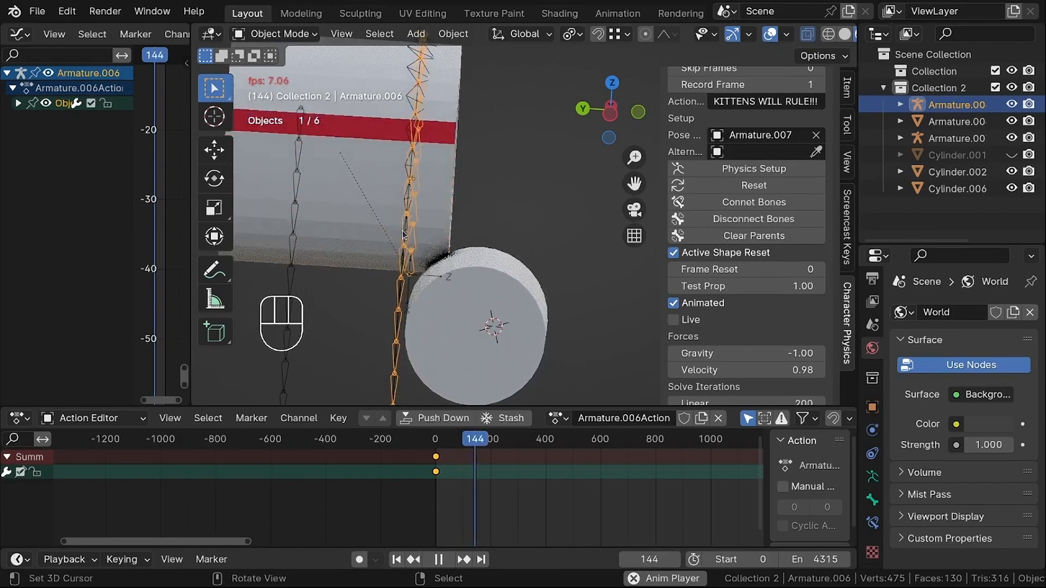
middle_drag(532, 259, 563, 205)
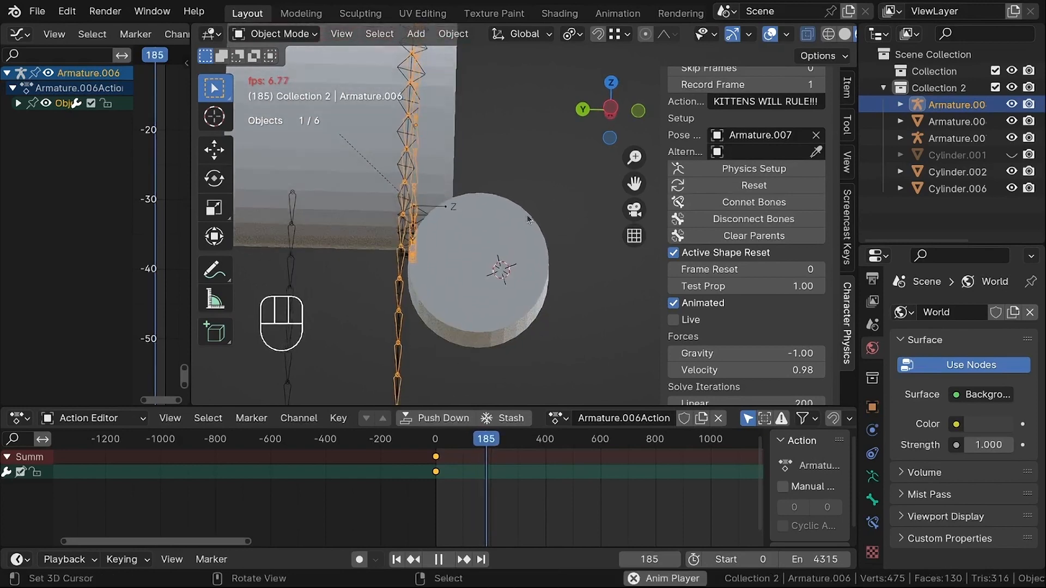
scroll(539, 216, down, 1)
middle_drag(429, 200, 428, 209)
scroll(426, 207, up, 3)
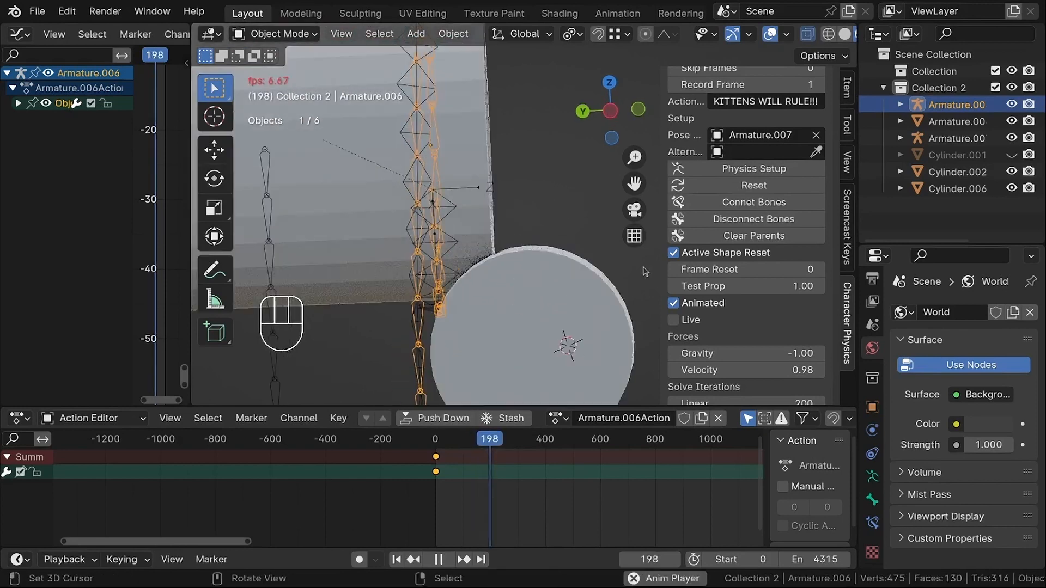
middle_drag(645, 266, 627, 292)
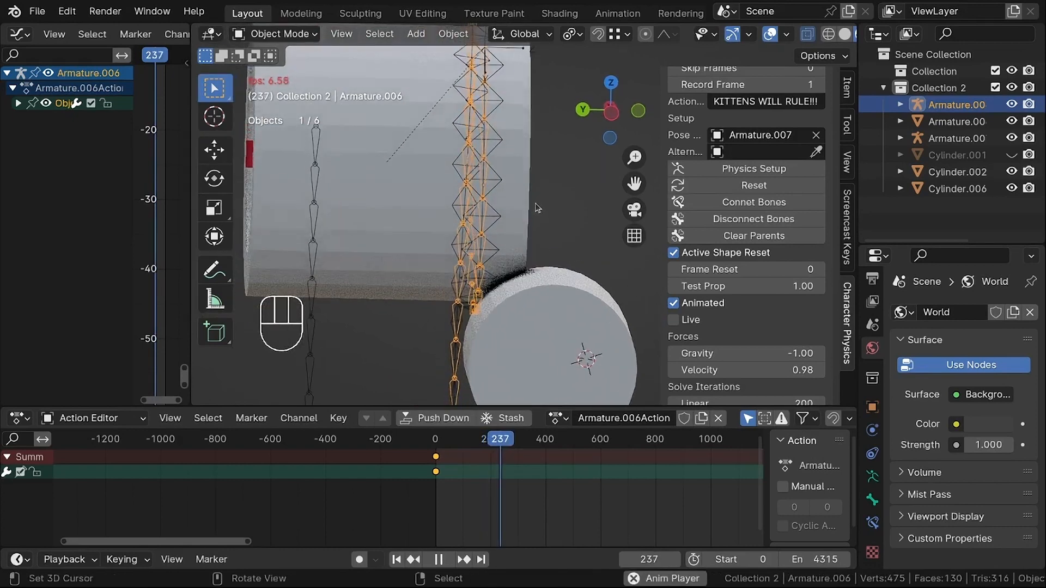
middle_drag(538, 226, 536, 262)
scroll(541, 231, down, 4)
scroll(503, 226, up, 2)
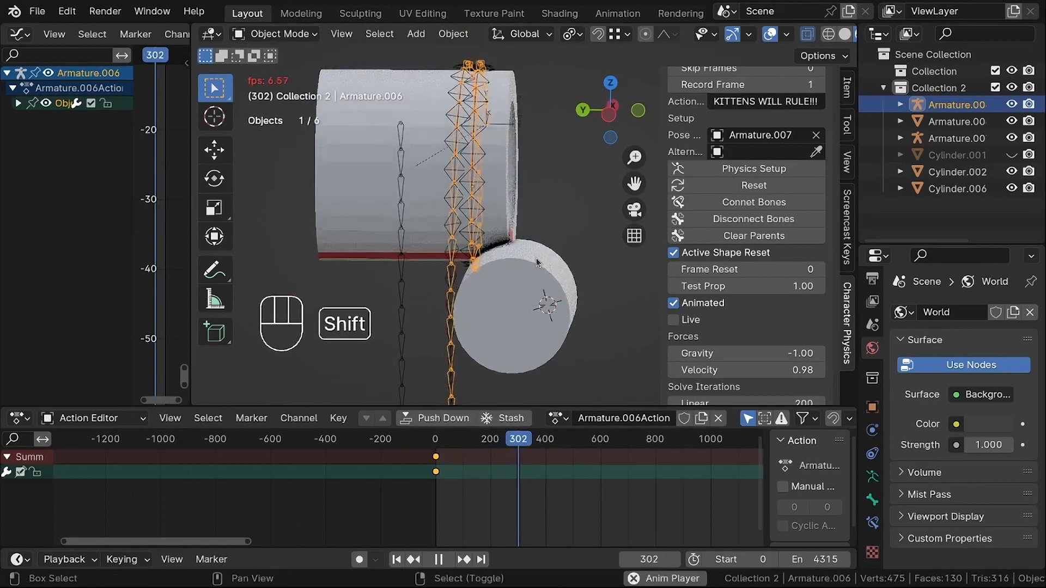
Stop the simulation, return to frame 0, and save the Blender file.
key(shift+space)
key(shift+Left)
key(ctrl+s)
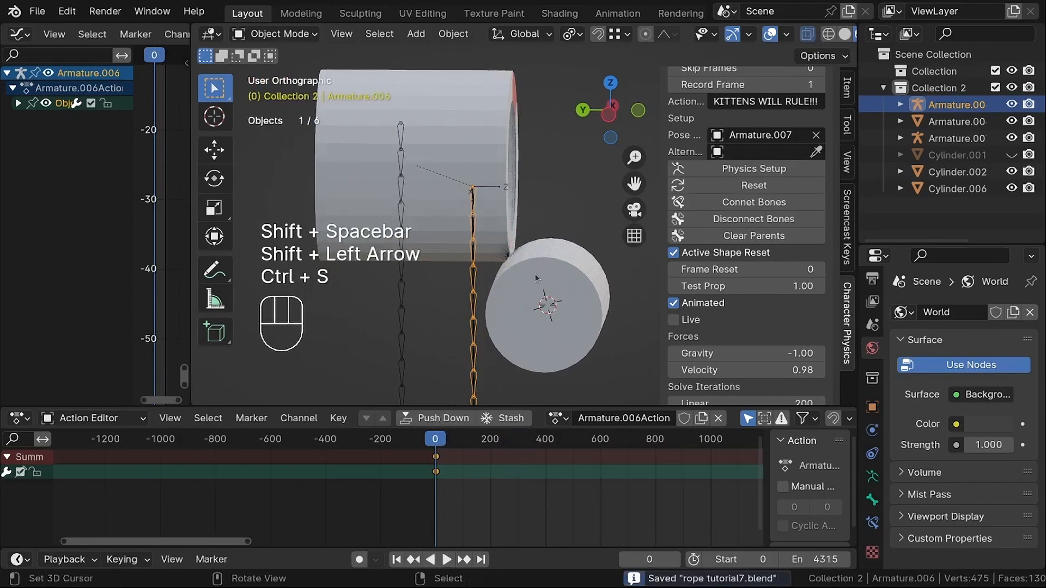
scroll(702, 205, up, 3)
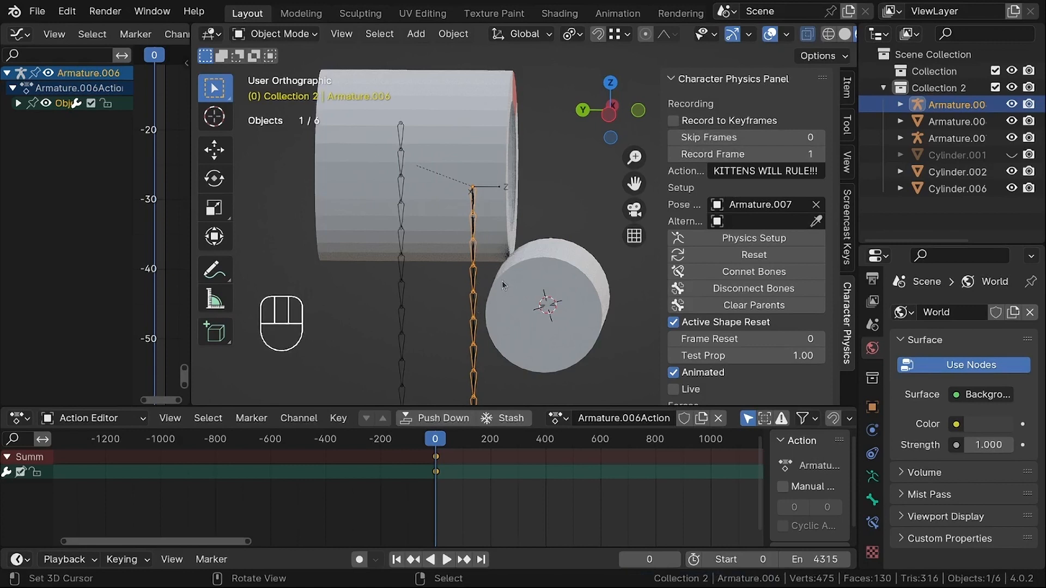
Enable Record to Keyframes for the rope armature with record frame 0 and action name "rope action", and play the simulation.
middle_drag(523, 256, 540, 208)
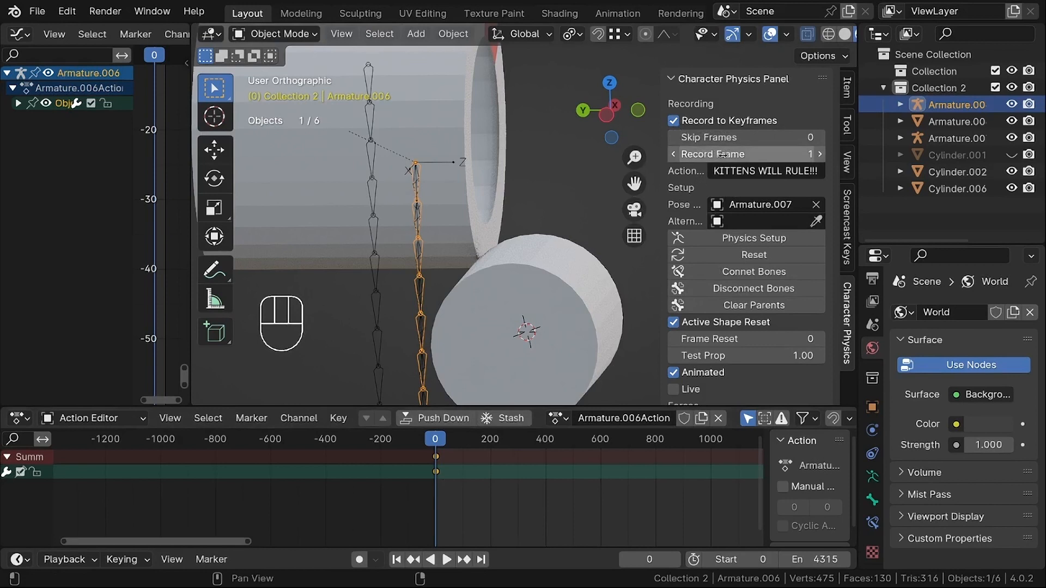
click(675, 155)
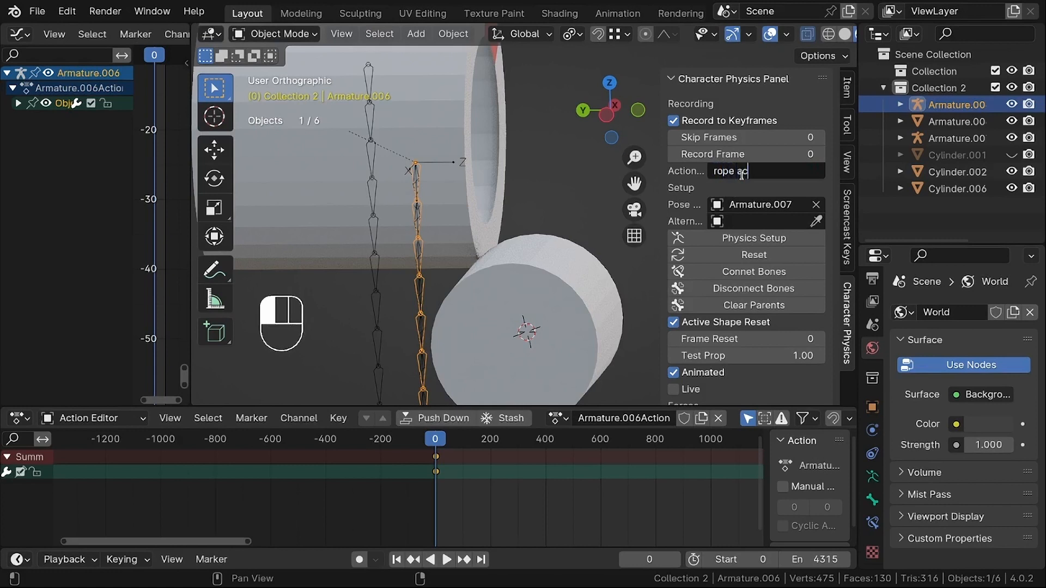
middle_drag(504, 198, 541, 241)
key(shift+space)
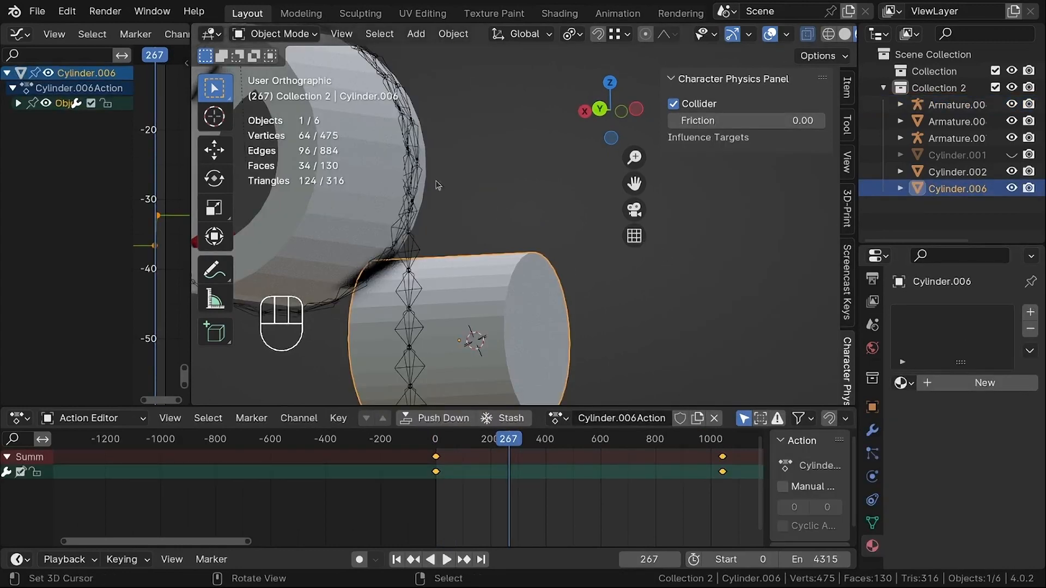
In Edit Mode, move the small cylinder's entire mesh about 1.16 m along negative X, away from the spool.
middle_drag(438, 185, 484, 156)
scroll(409, 217, up, 7)
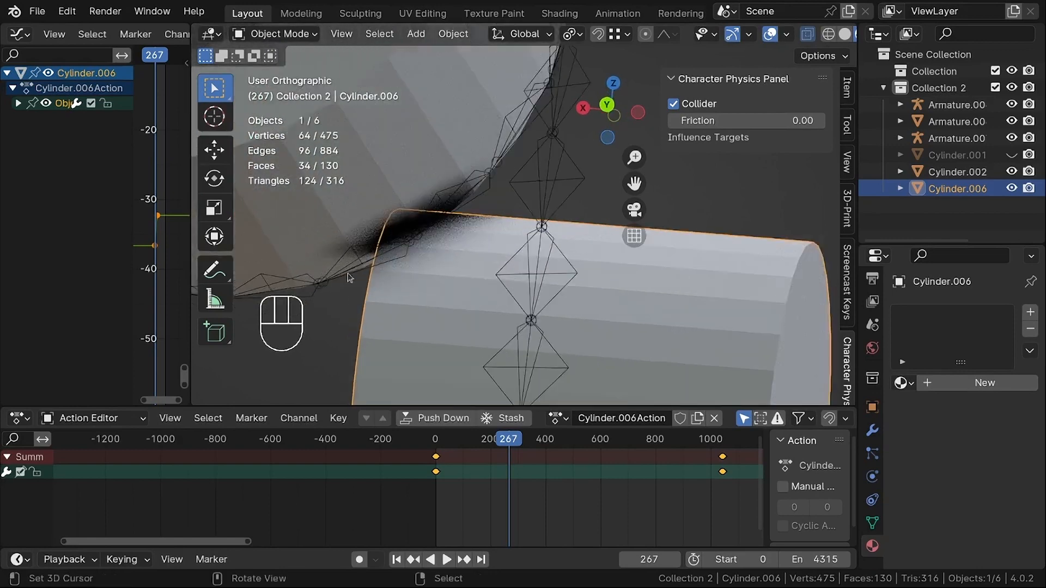
scroll(376, 276, down, 3)
middle_drag(459, 236, 481, 231)
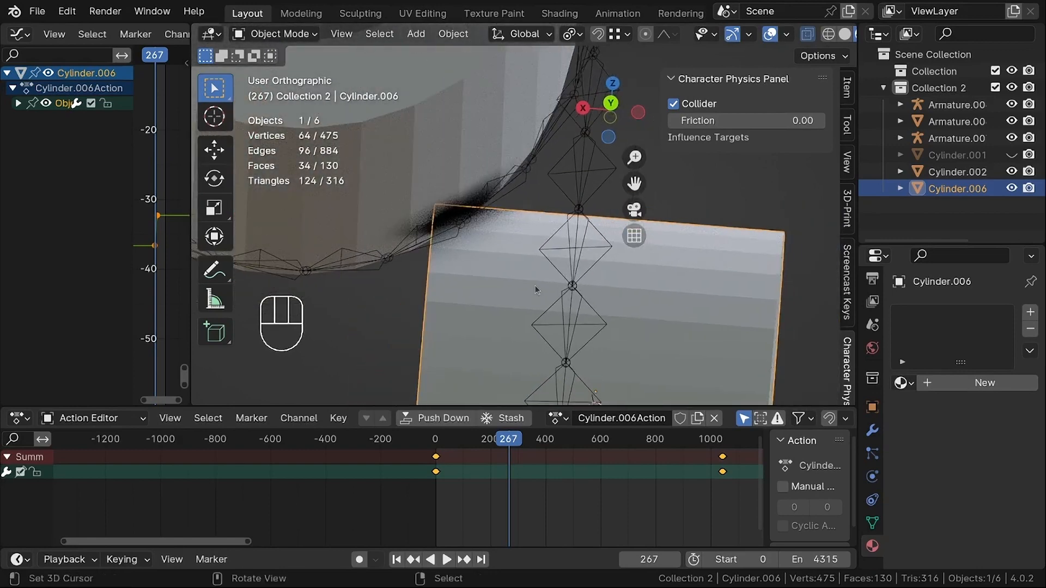
scroll(567, 261, down, 3)
shift+middle_drag(569, 258, 514, 224)
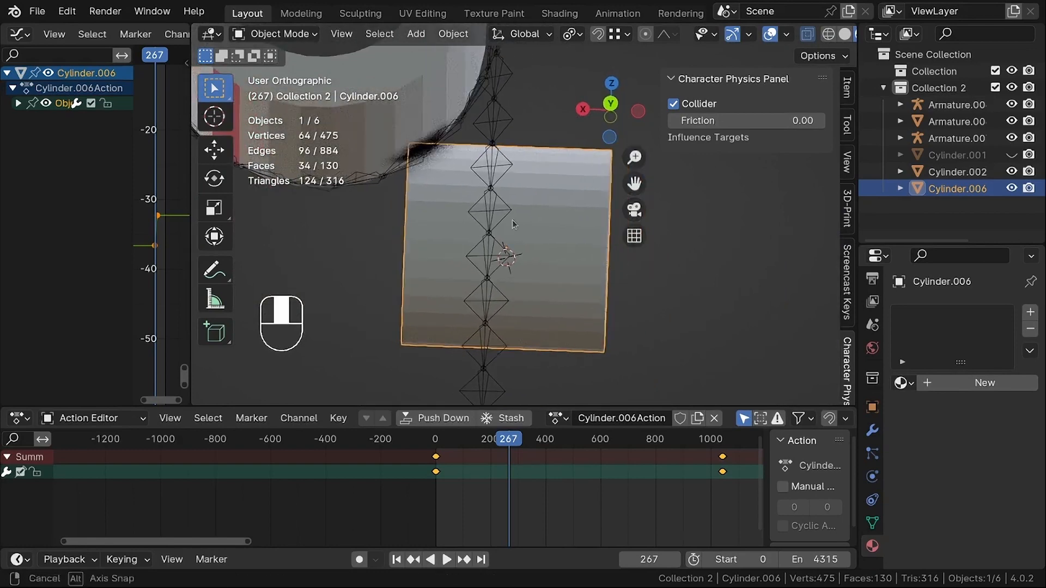
key(g)
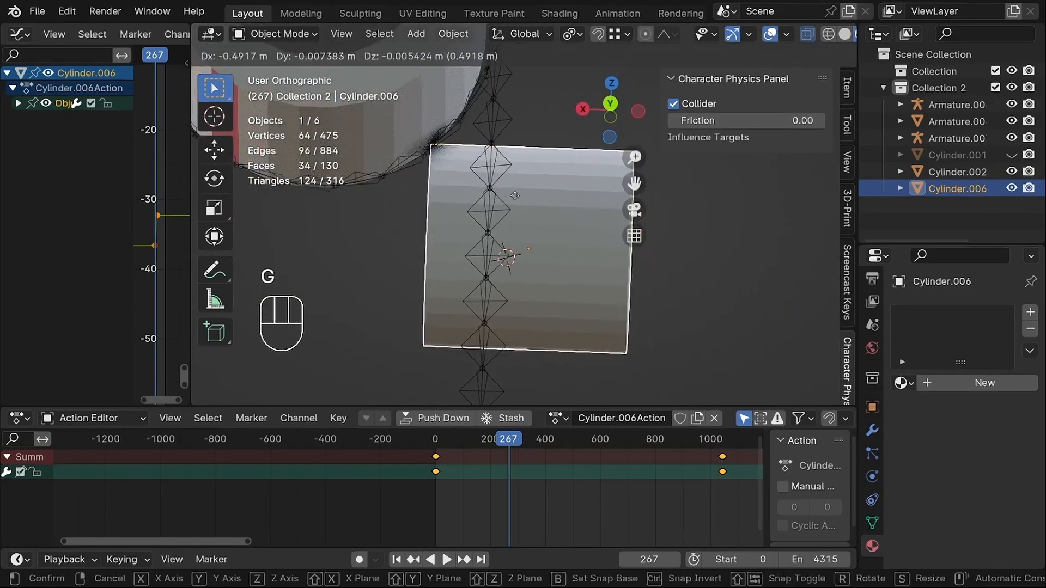
key(x)
key(Tab)
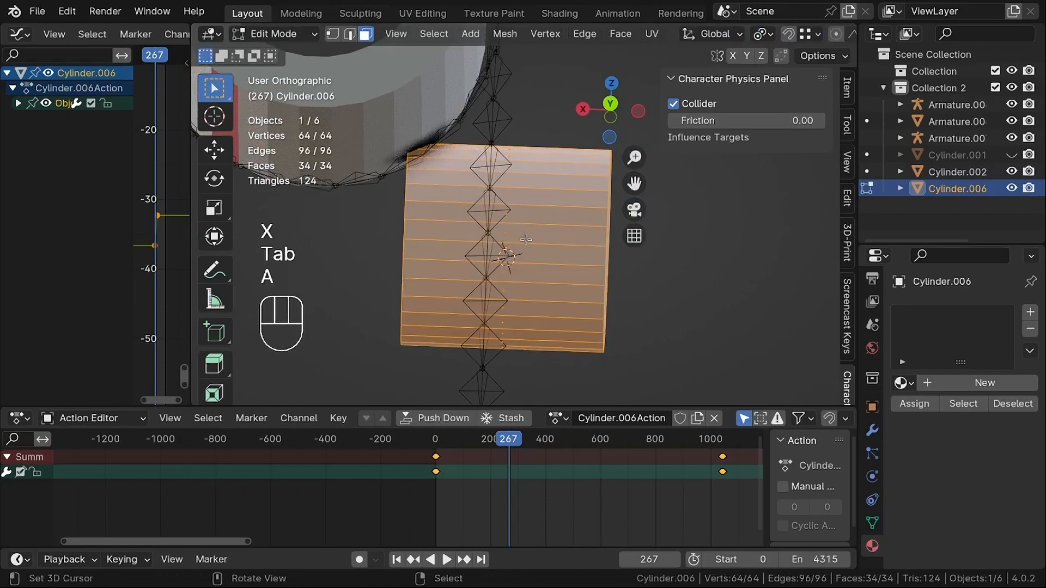
key(a)
key(a)
key(g)
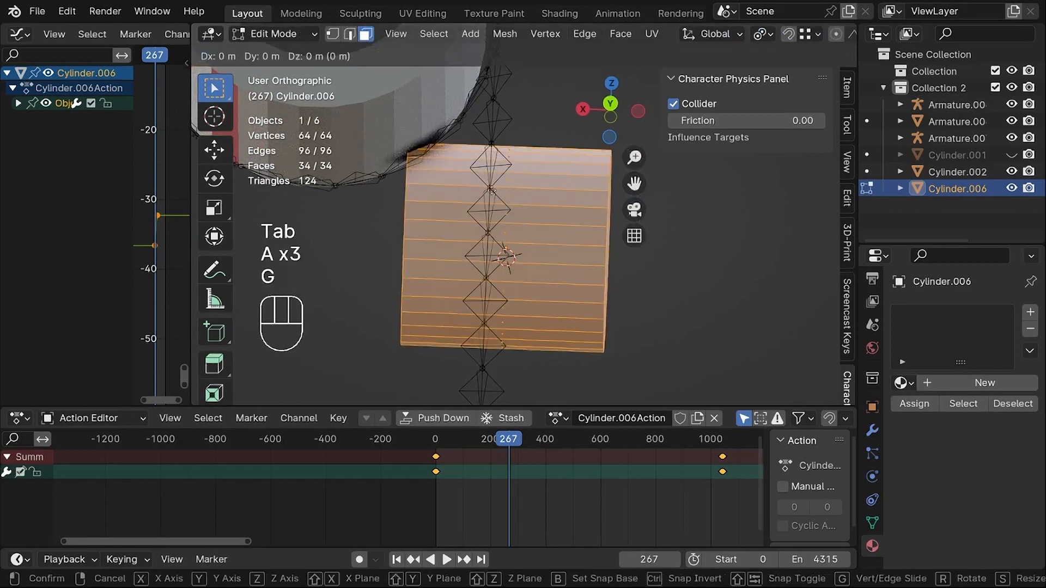
key(x)
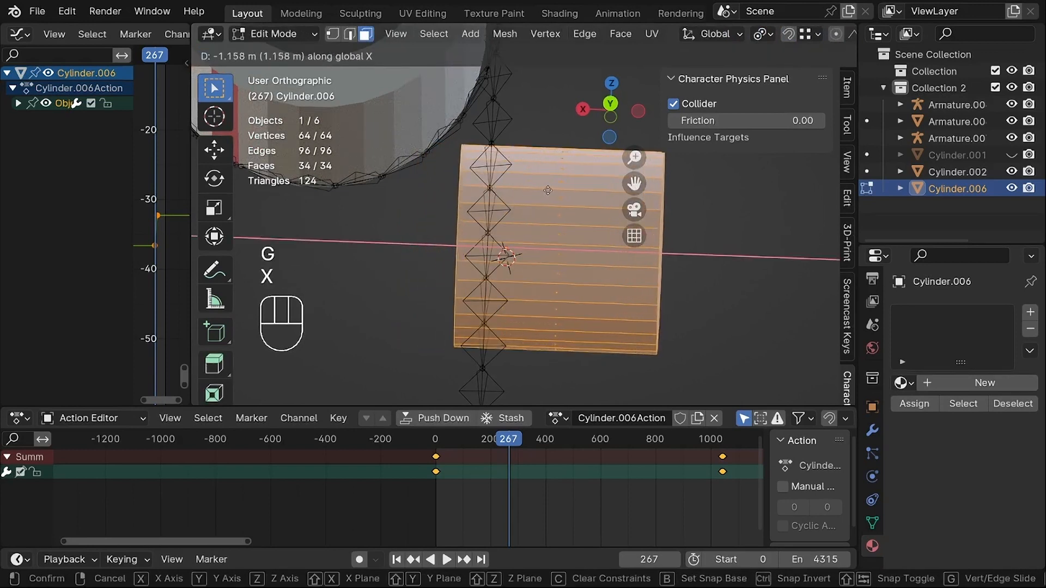
click(545, 190)
Lower the small cylinder's mesh slightly along Z to clear the spool and return to Object Mode.
key(g)
key(z)
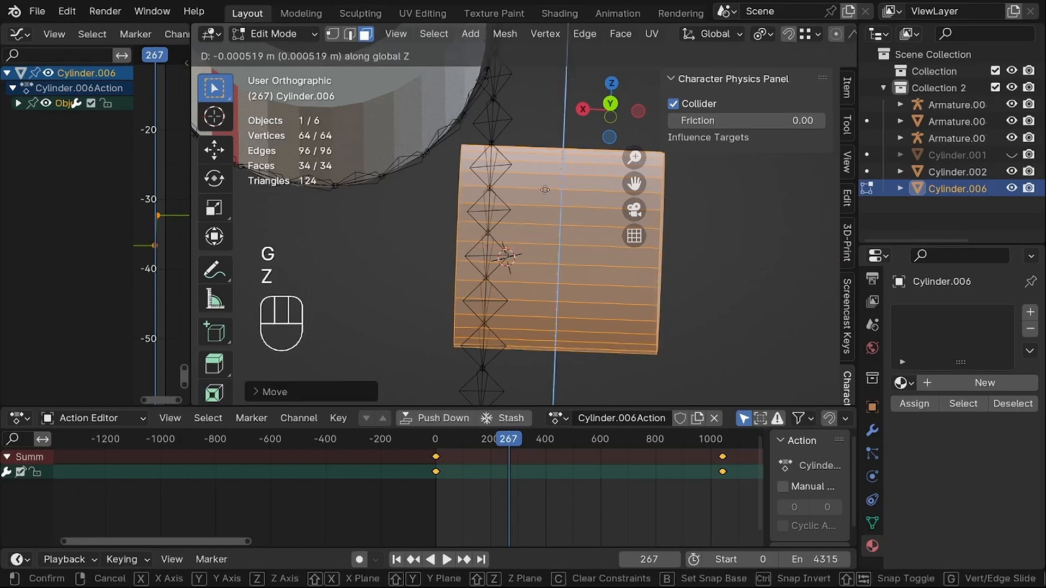
click(538, 212)
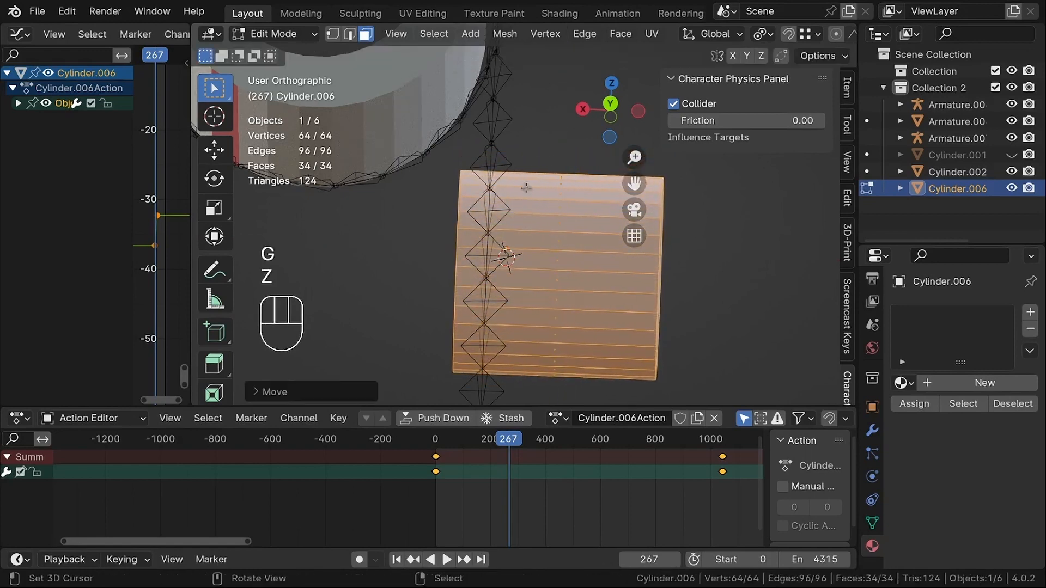
middle_drag(538, 212, 368, 189)
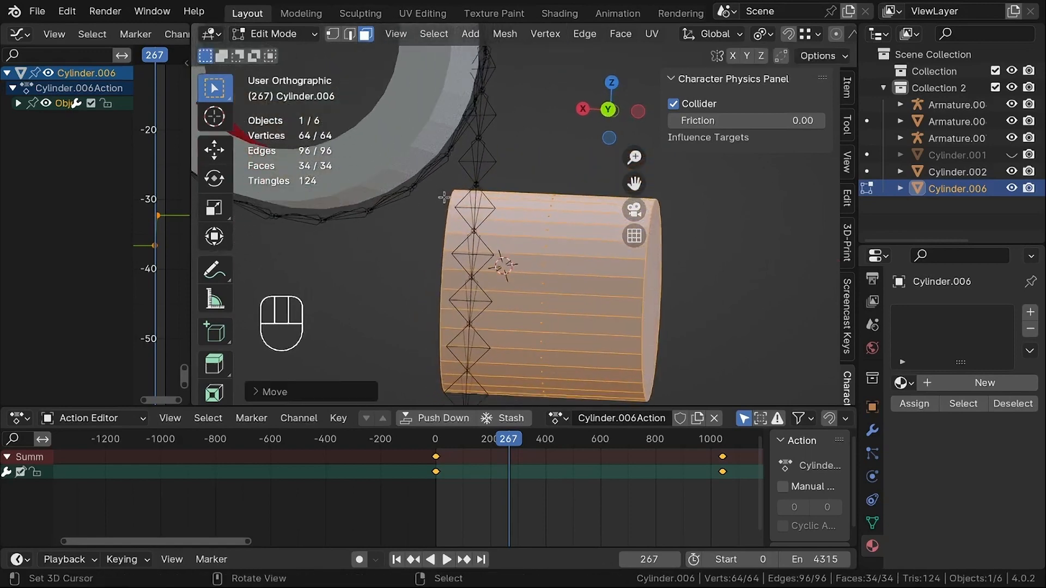
middle_drag(444, 198, 446, 240)
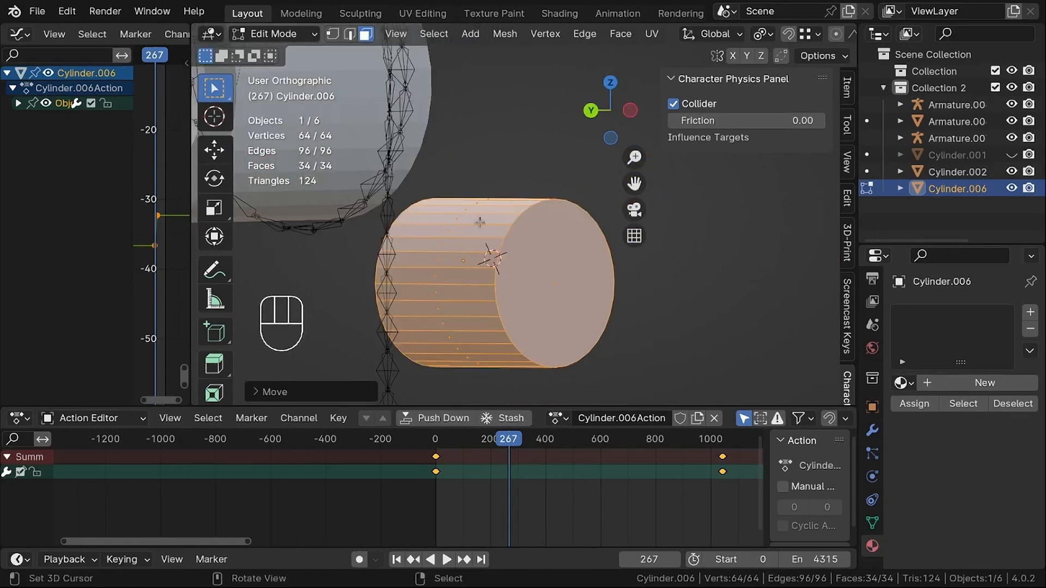
key(Tab)
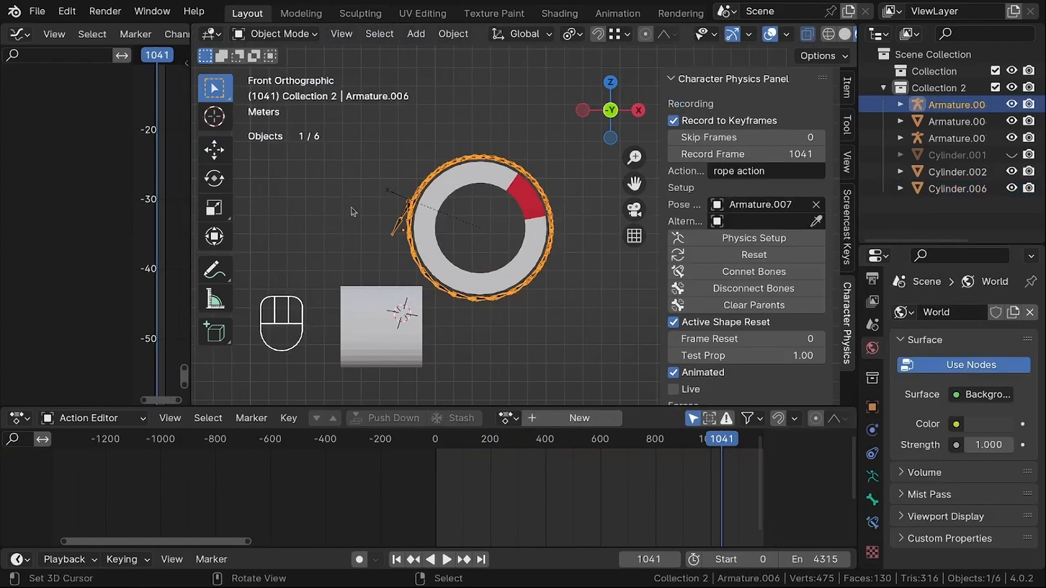
Inspect the wound rope at frame 1041, select the rope armature, and disable Animated in its Character Physics settings.
middle_drag(351, 211, 418, 220)
scroll(455, 243, up, 3)
scroll(458, 242, down, 5)
scroll(483, 224, up, 3)
middle_drag(480, 198, 511, 196)
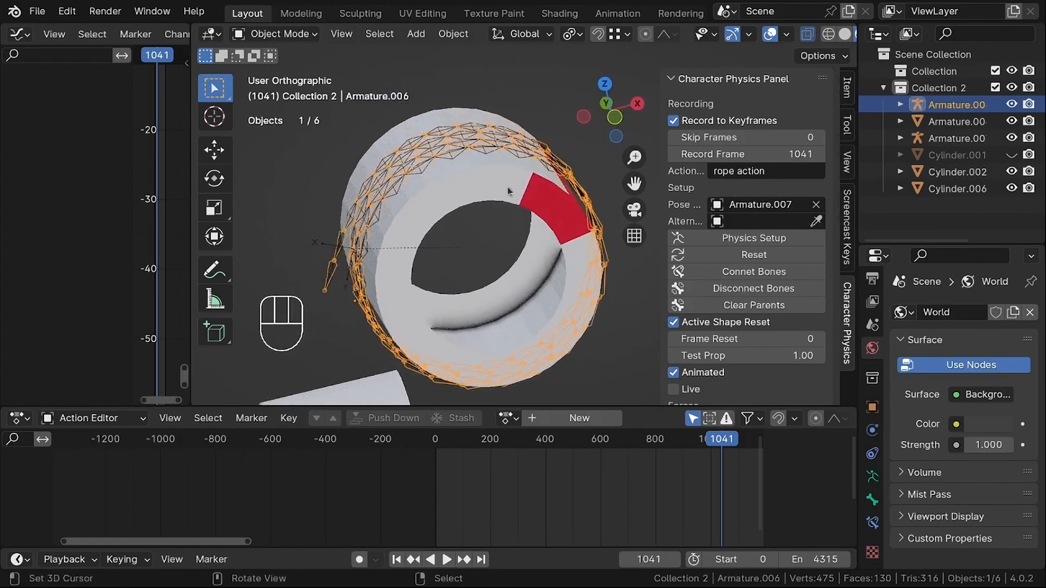
scroll(501, 152, up, 4)
click(476, 161)
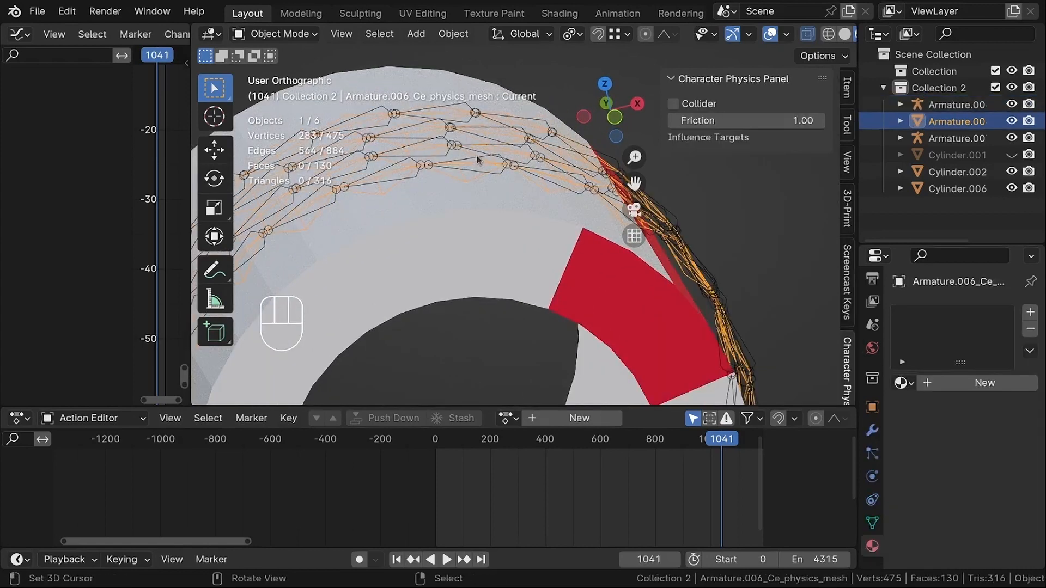
click(477, 160)
scroll(703, 276, down, 6)
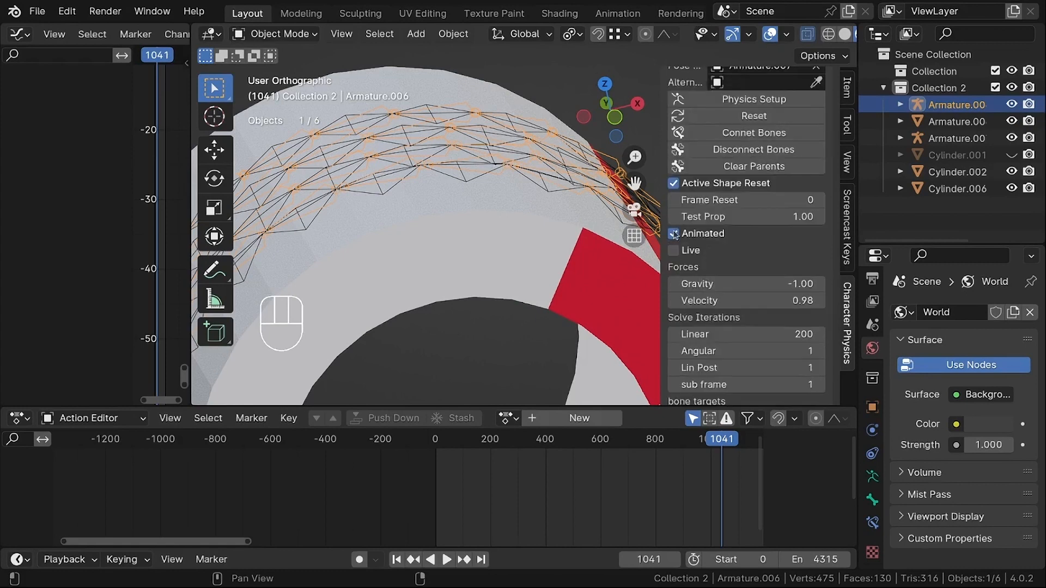
scroll(535, 189, down, 6)
middle_drag(536, 189, 513, 163)
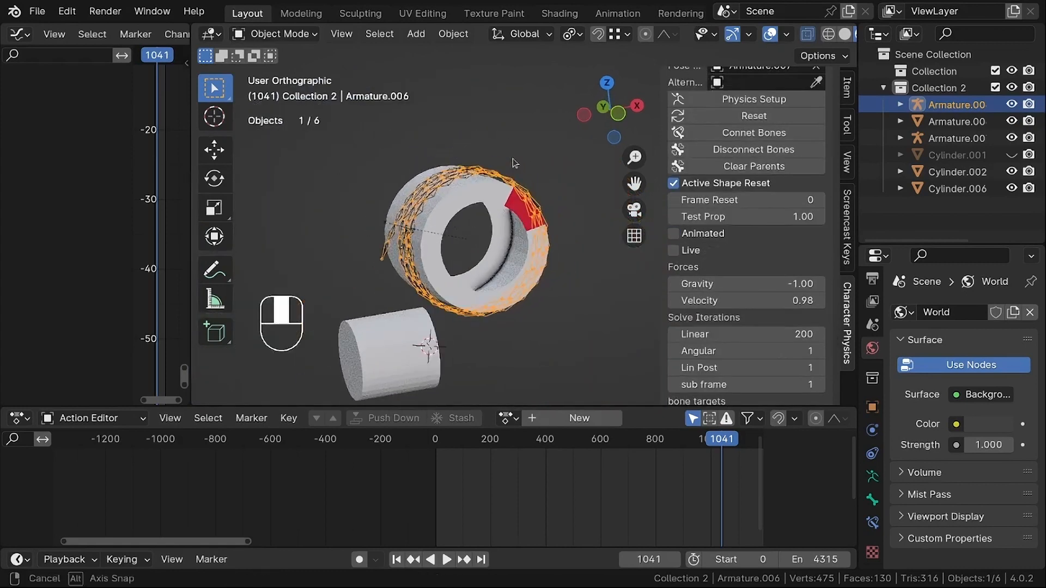
Assign the recorded "rope action" to the rope armature and save the Blender file.
click(510, 418)
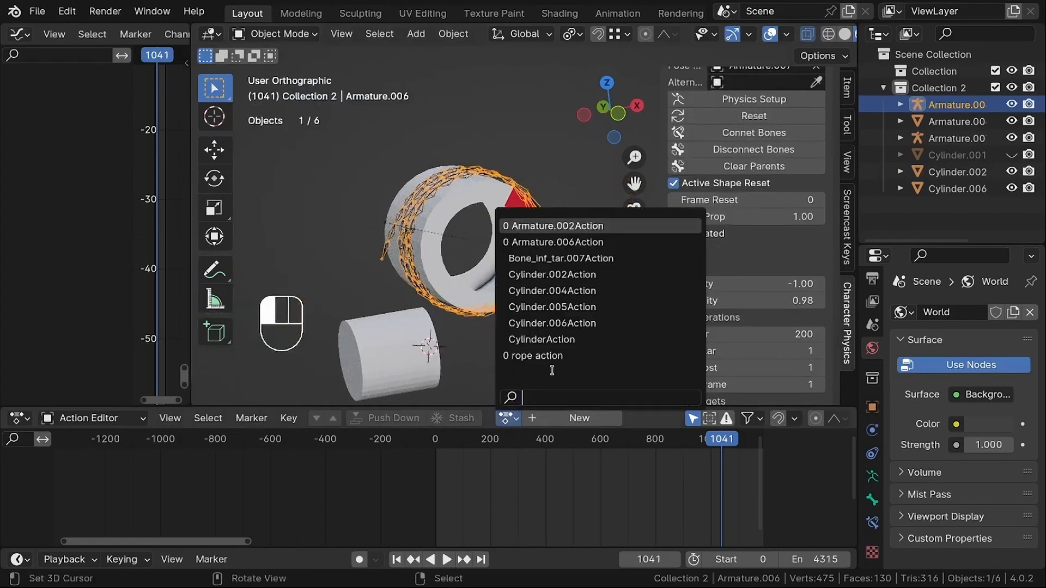
click(537, 356)
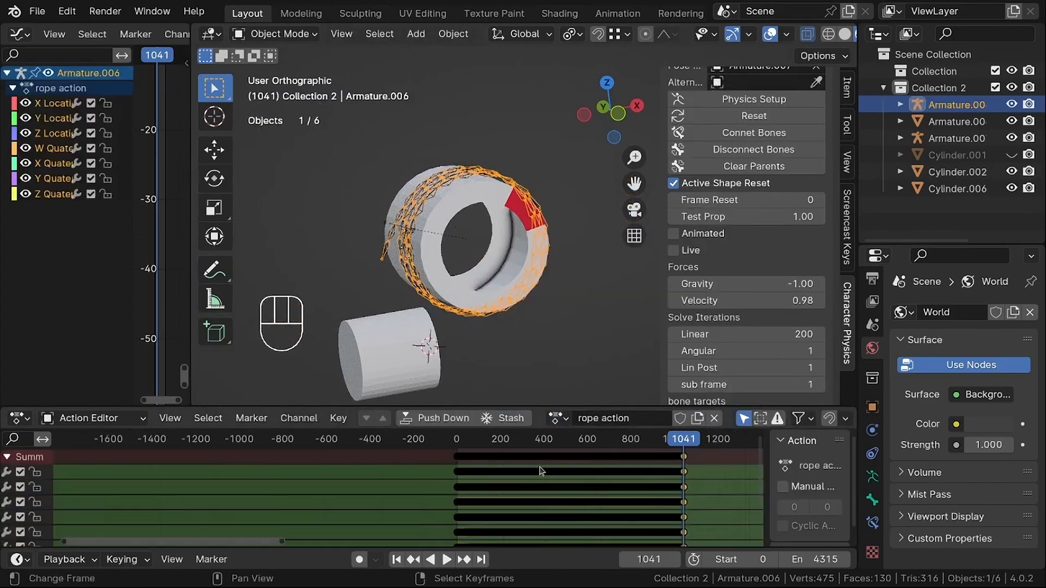
scroll(540, 470, up, 3)
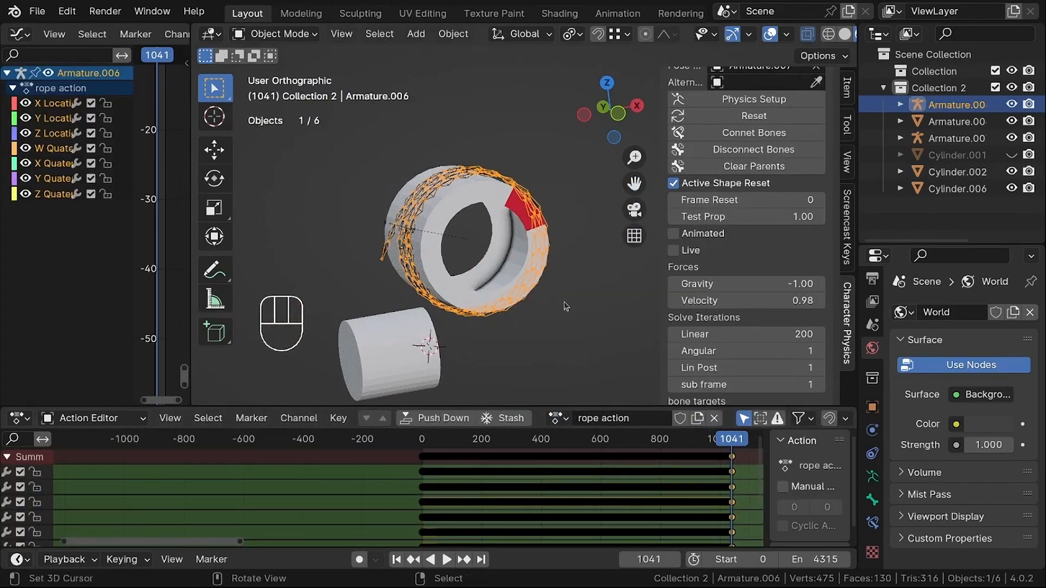
key(ctrl+s)
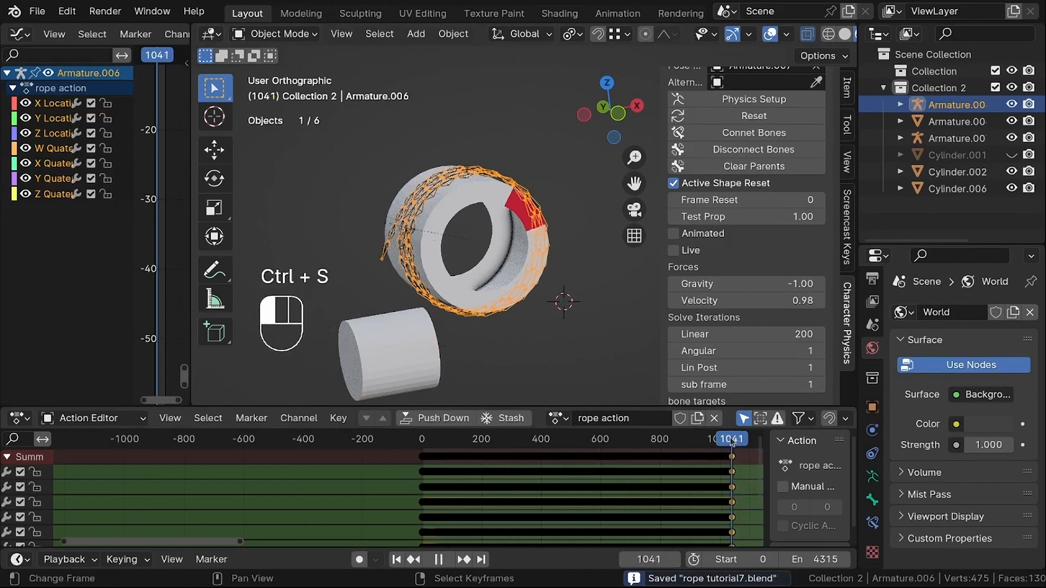
Scrub the rope animation back before frame 0 and hide the rope's physics mesh.
drag(732, 443, 389, 456)
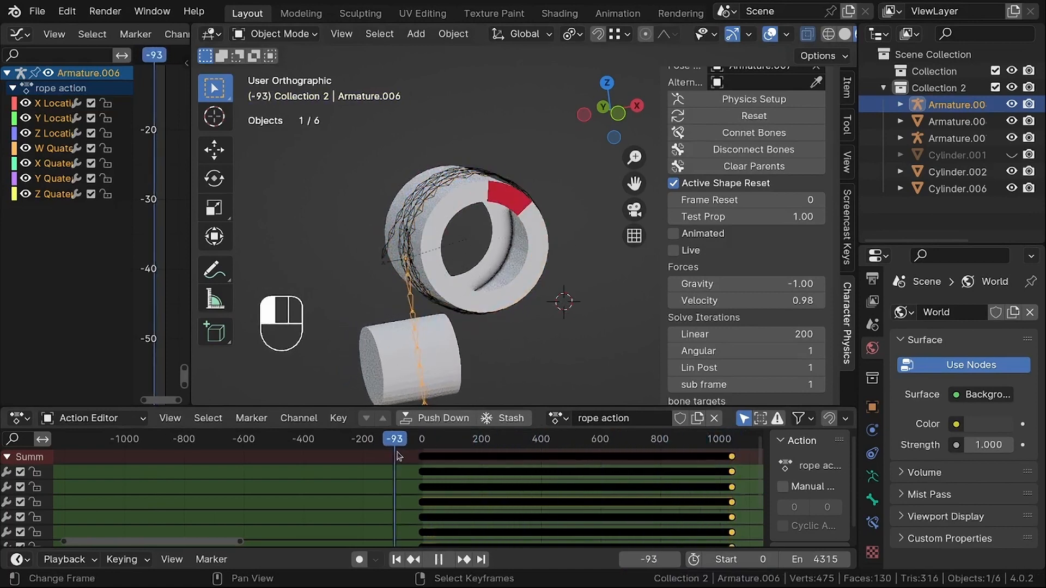
key(space)
scroll(371, 253, up, 5)
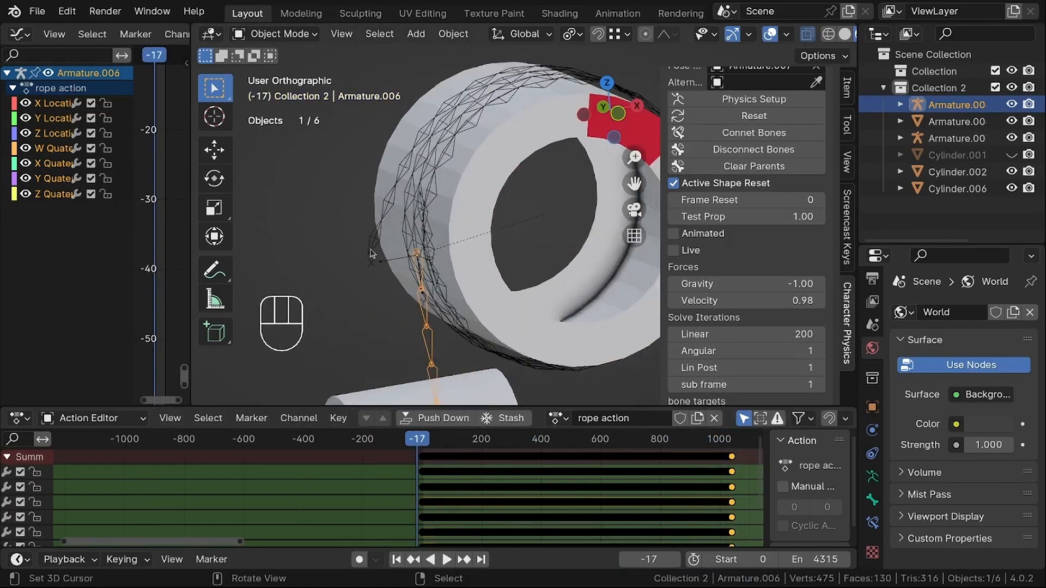
click(371, 252)
key(h)
scroll(445, 257, down, 3)
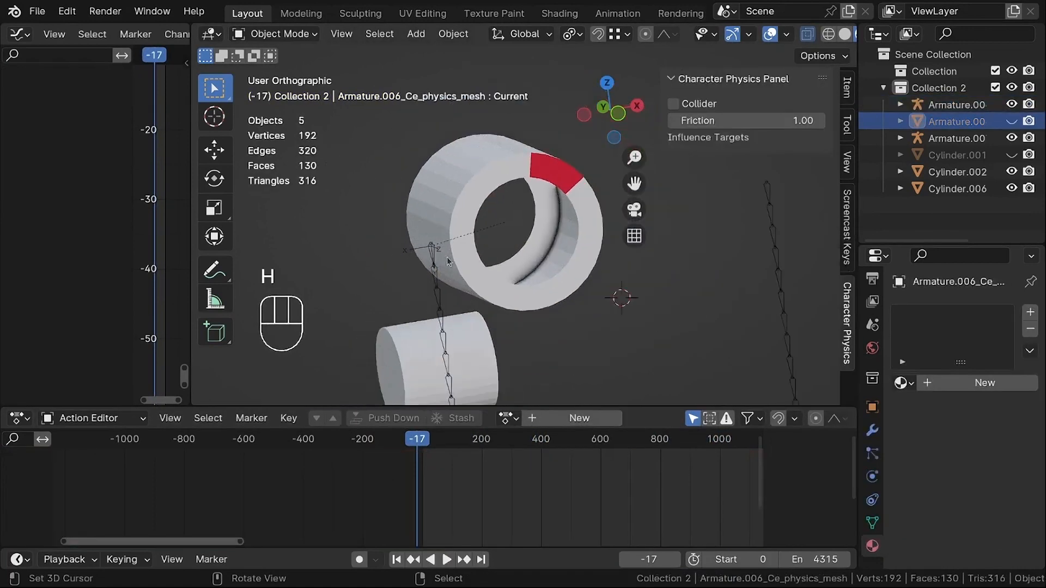
Scrub and play the recorded rope animation, examining the winding around the spool from several angles.
click(465, 177)
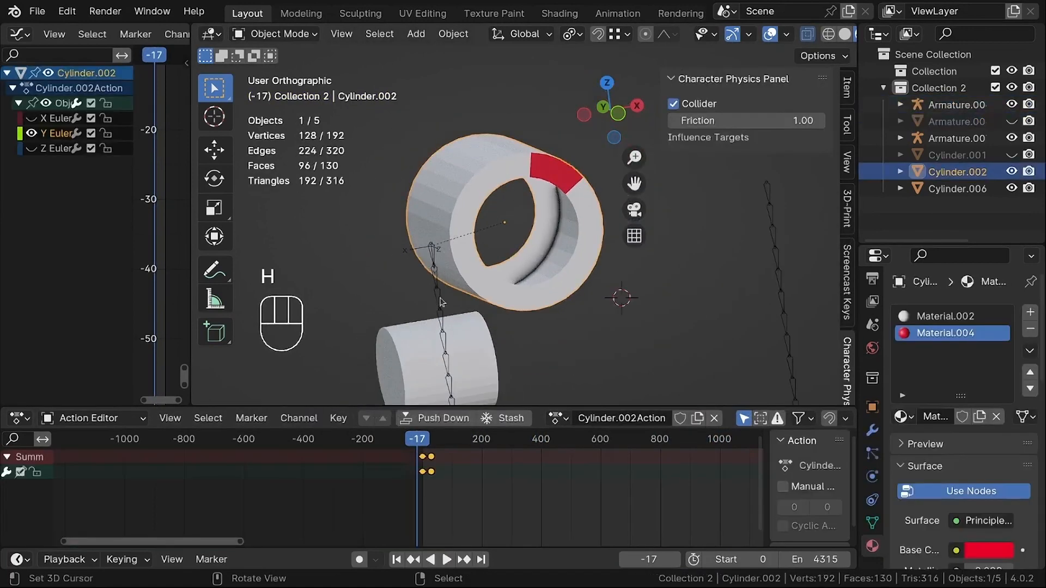
drag(413, 448, 723, 475)
middle_drag(577, 365, 500, 297)
scroll(464, 259, up, 3)
shift+middle_drag(499, 301, 530, 307)
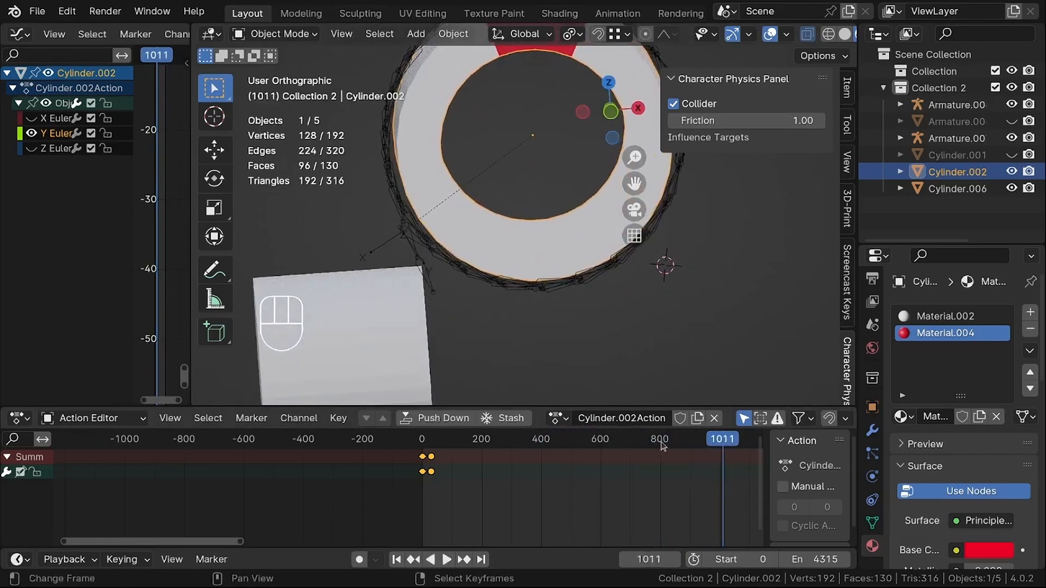
drag(725, 444, 708, 449)
scroll(550, 303, down, 2)
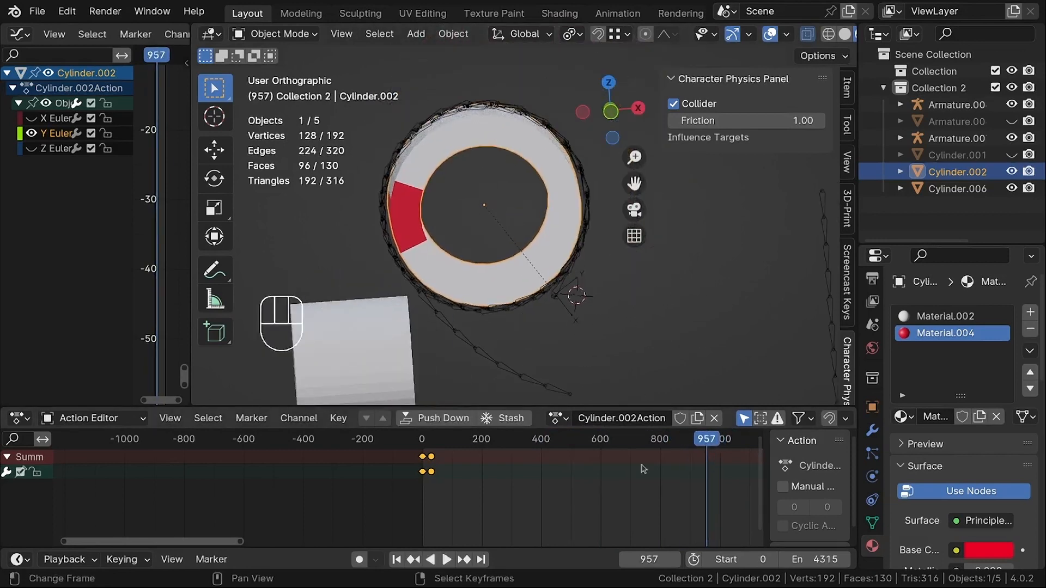
click(659, 464)
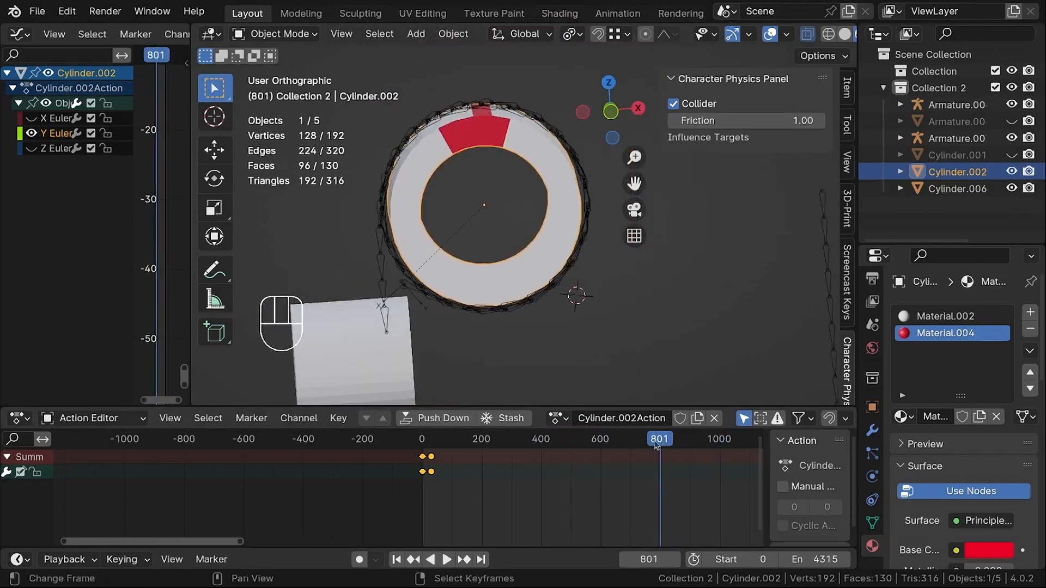
key(shift+space)
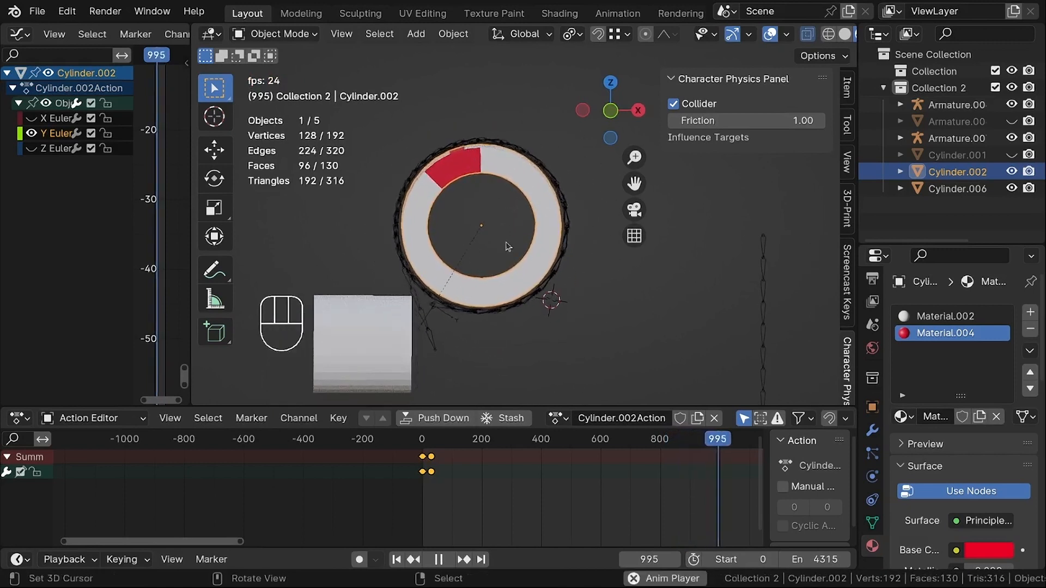
middle_drag(507, 247, 525, 297)
key(shift+space)
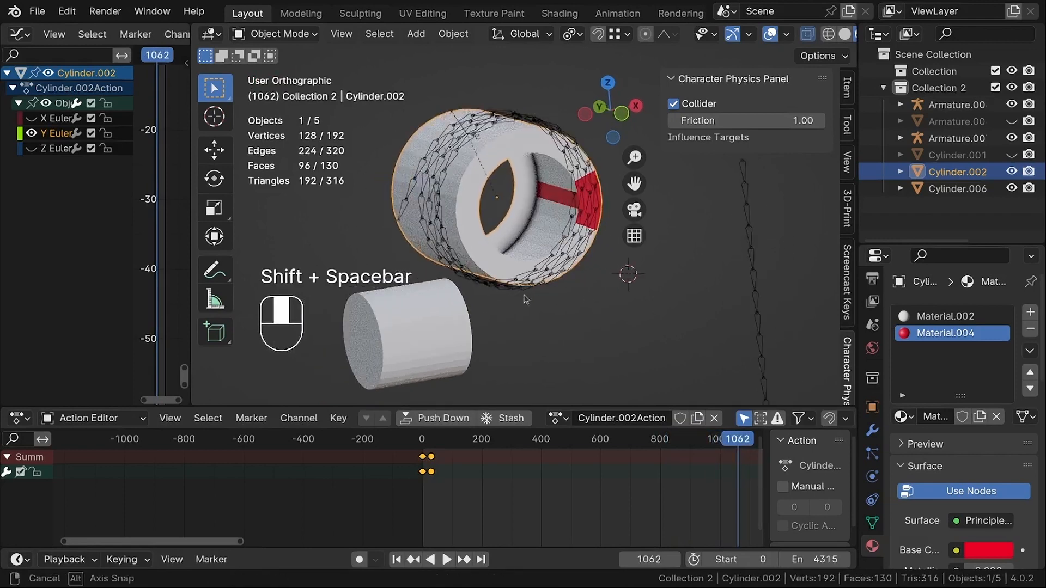
key(shift+space)
key(shift+space)
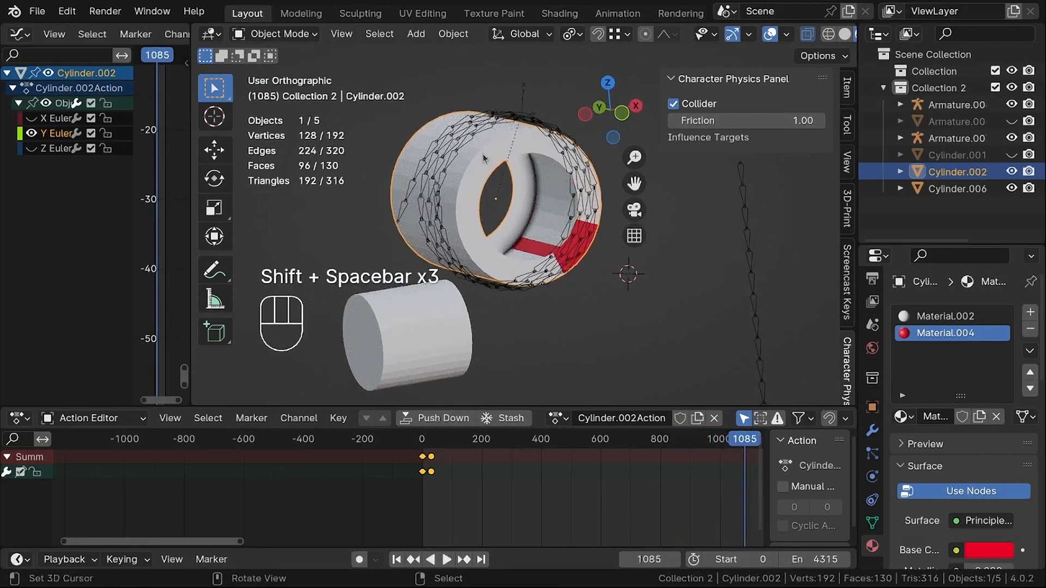
Hide the small cylinder and reveal all hidden objects in the scene.
click(445, 318)
scroll(445, 318, down, 2)
key(h)
scroll(493, 278, down, 2)
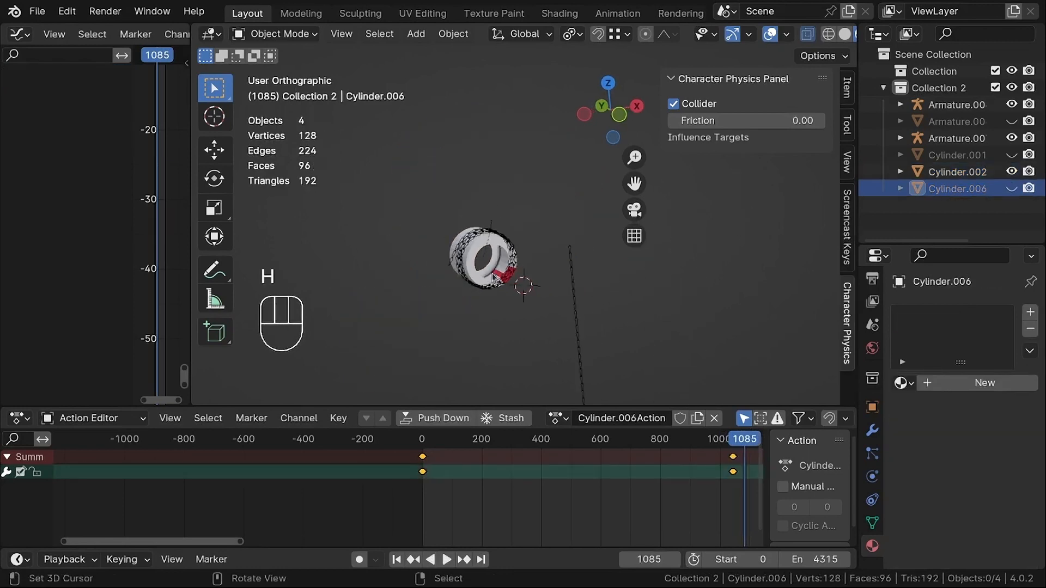
scroll(493, 278, up, 3)
key(alt+h)
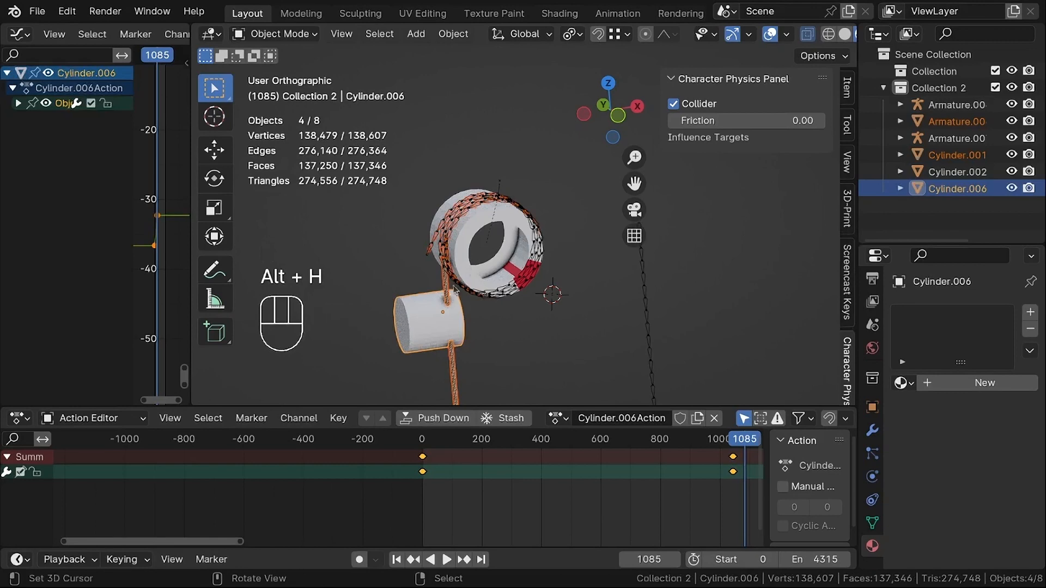
Hide the small collider cylinder (Cylinder.006) beside the spool.
scroll(456, 290, up, 2)
click(417, 298)
scroll(417, 298, up, 3)
key(h)
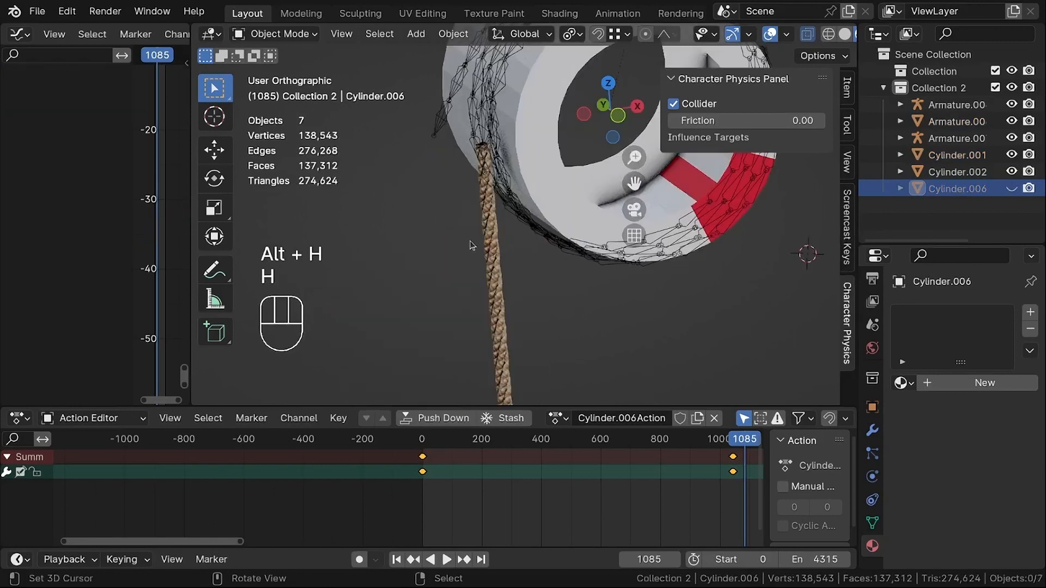
Enable viewport display of the Armature modifier on the hanging textured rope mesh, then deselect all objects.
click(474, 245)
scroll(482, 248, down, 1)
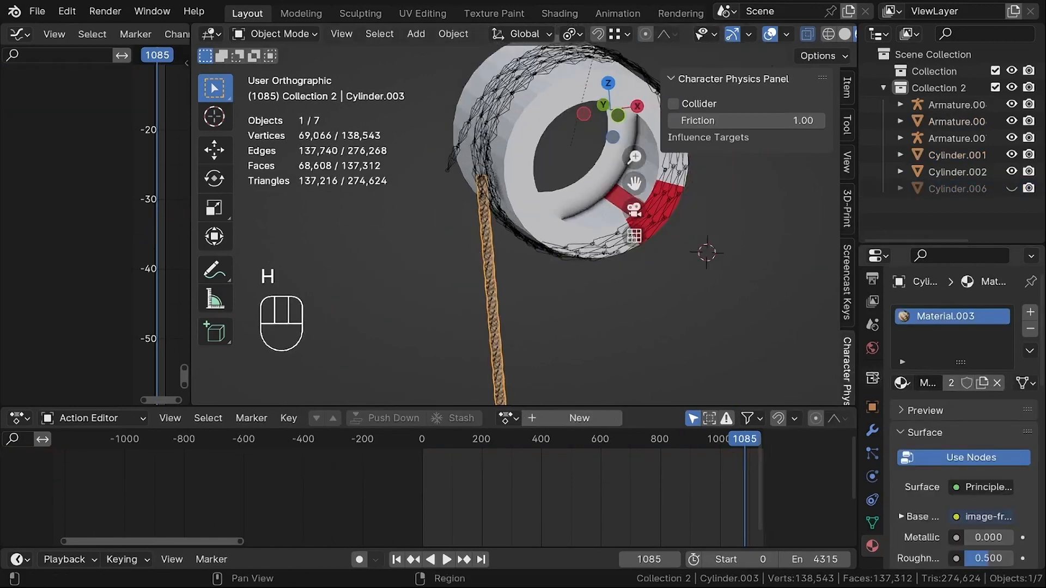
click(872, 431)
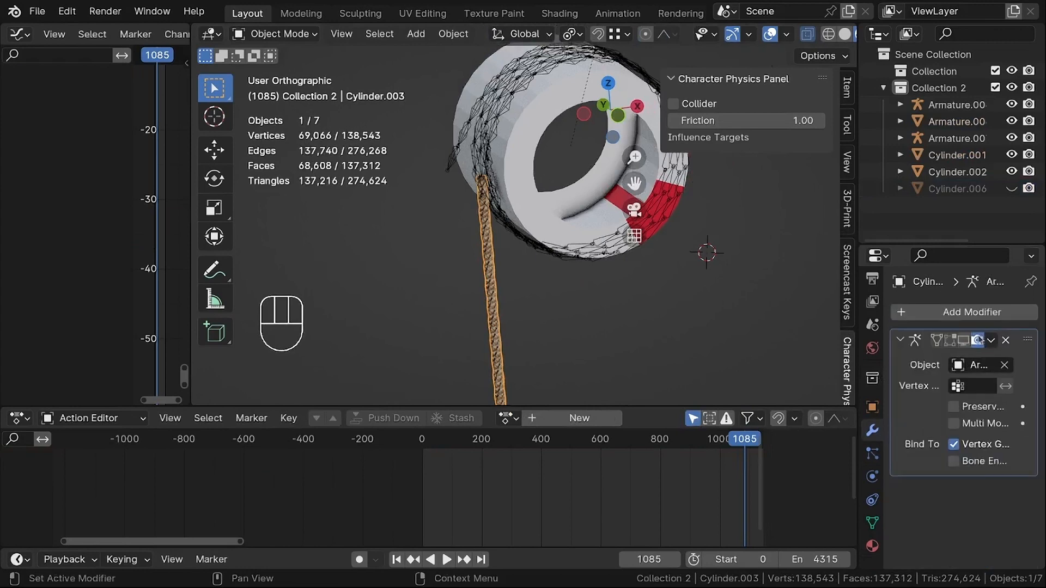
click(964, 340)
shift+middle_drag(524, 287, 403, 351)
middle_drag(420, 343, 603, 329)
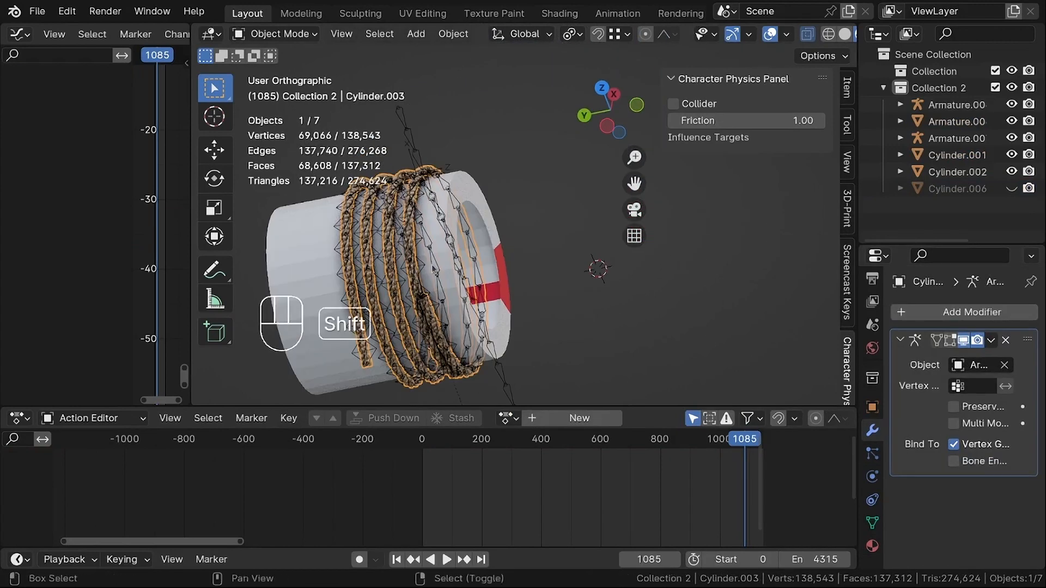
middle_drag(433, 268, 543, 332)
key(a)
key(a)
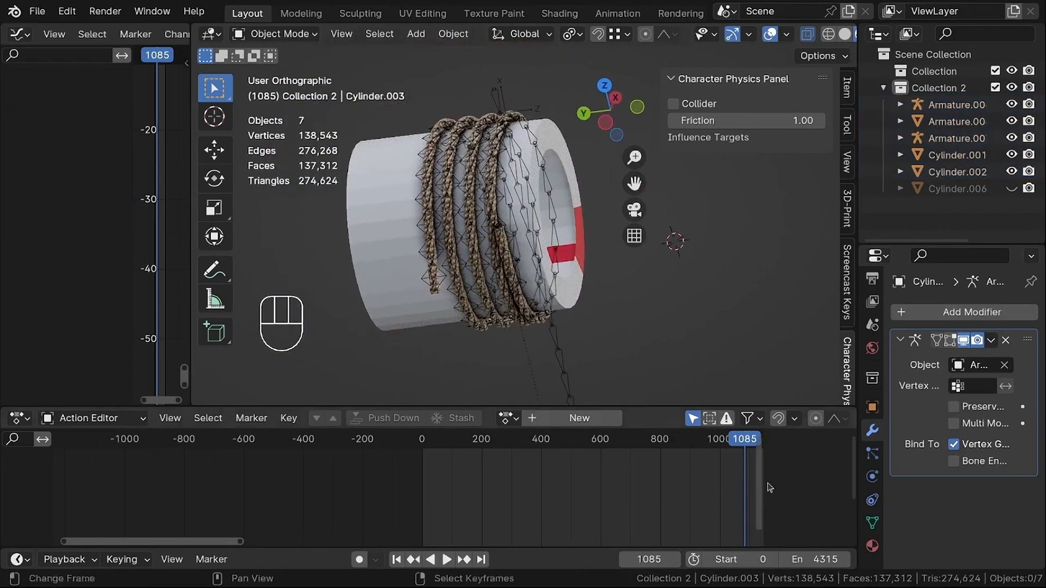
Scrub the animation back to frame -101 and hide the rope's physics mesh and the Armature.007 bone chain.
drag(742, 440, 390, 462)
click(439, 241)
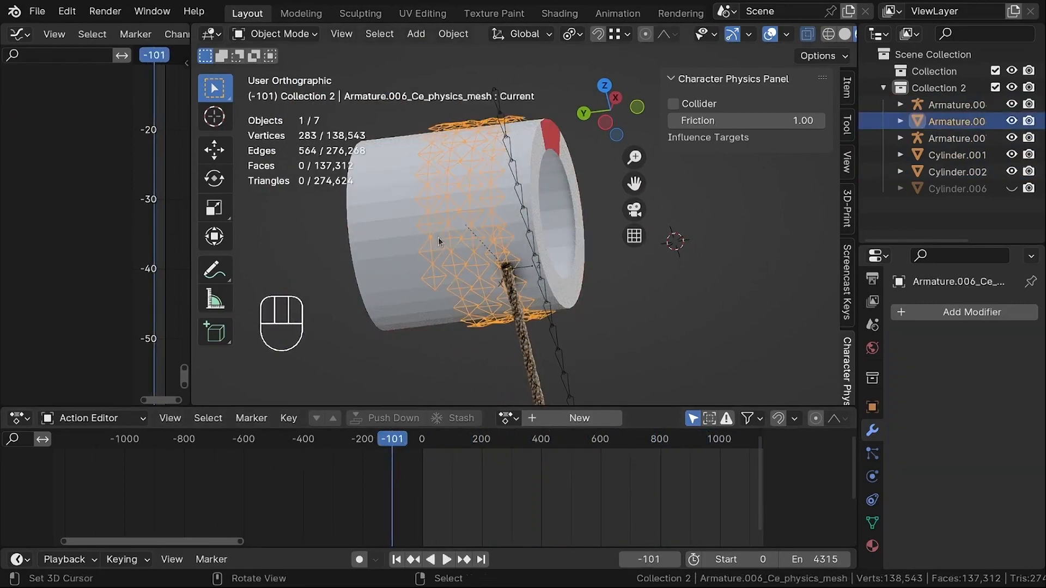
scroll(446, 239, up, 2)
key(h)
click(554, 172)
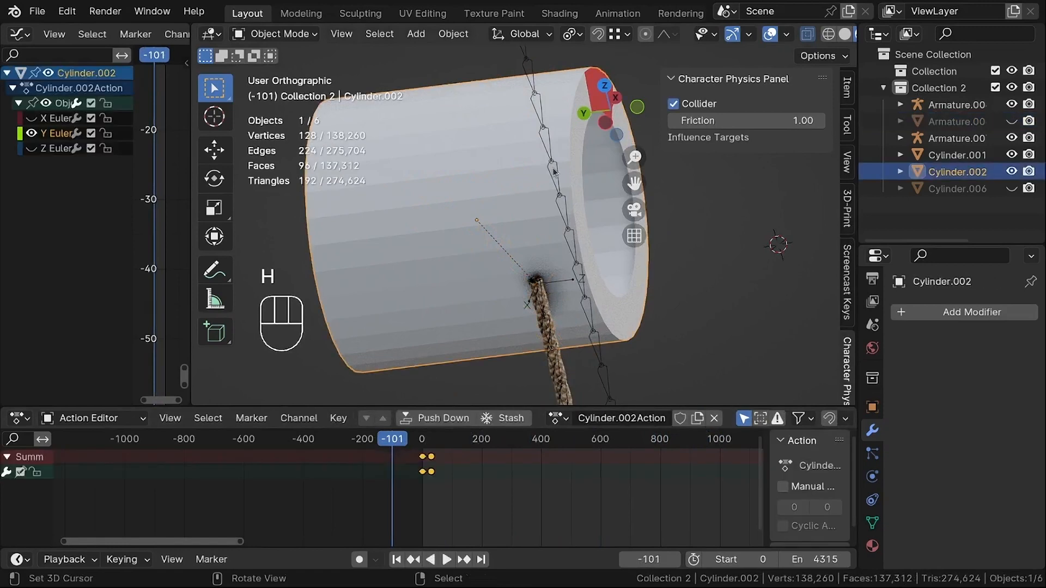
click(556, 161)
key(h)
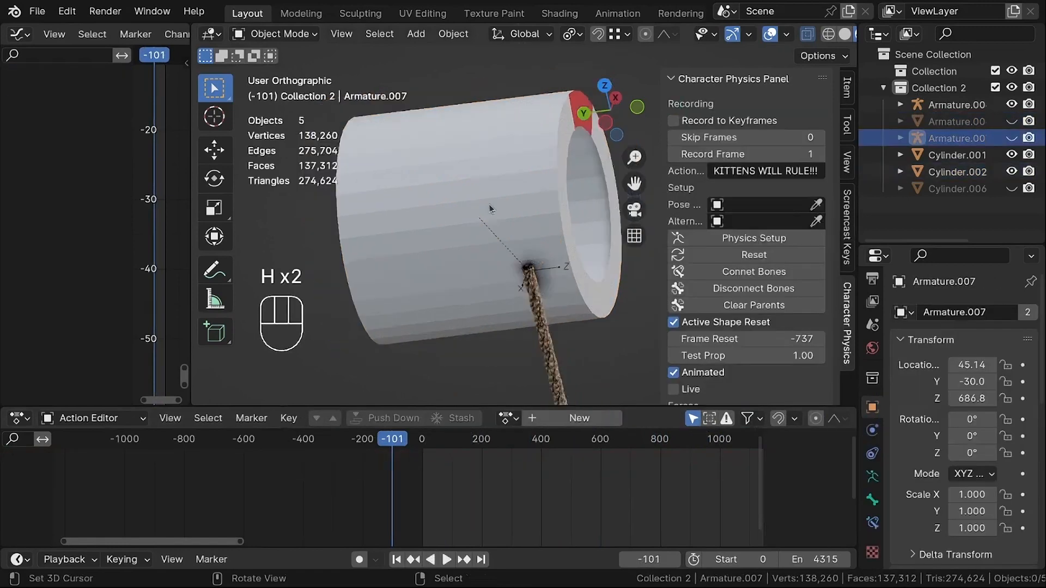
Scrub the animation forward to frame 425 and back to frame 335 to examine the textured rope winding around the spool.
scroll(480, 262, down, 1)
drag(406, 455, 532, 468)
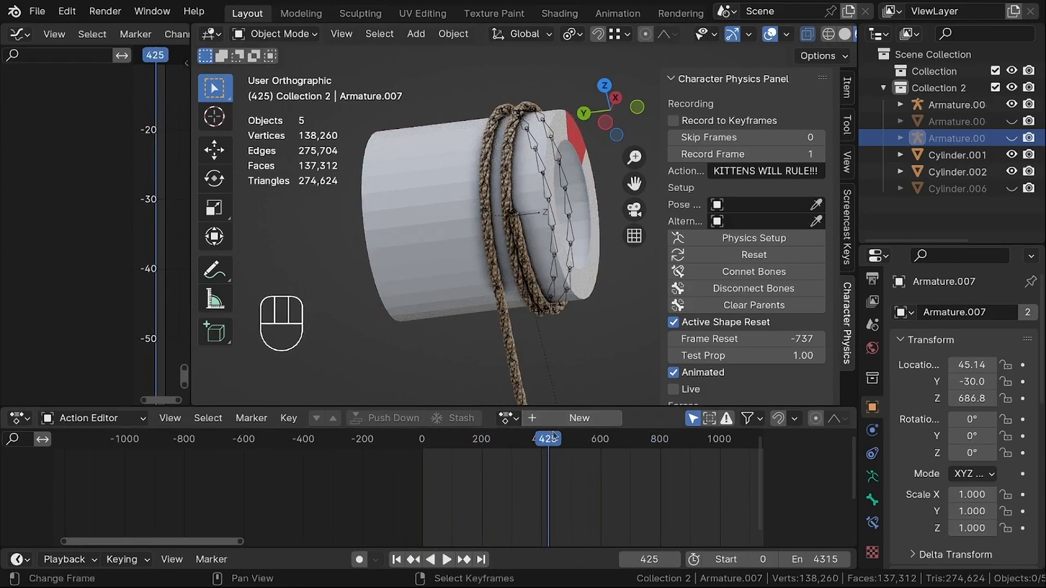
drag(554, 436, 532, 442)
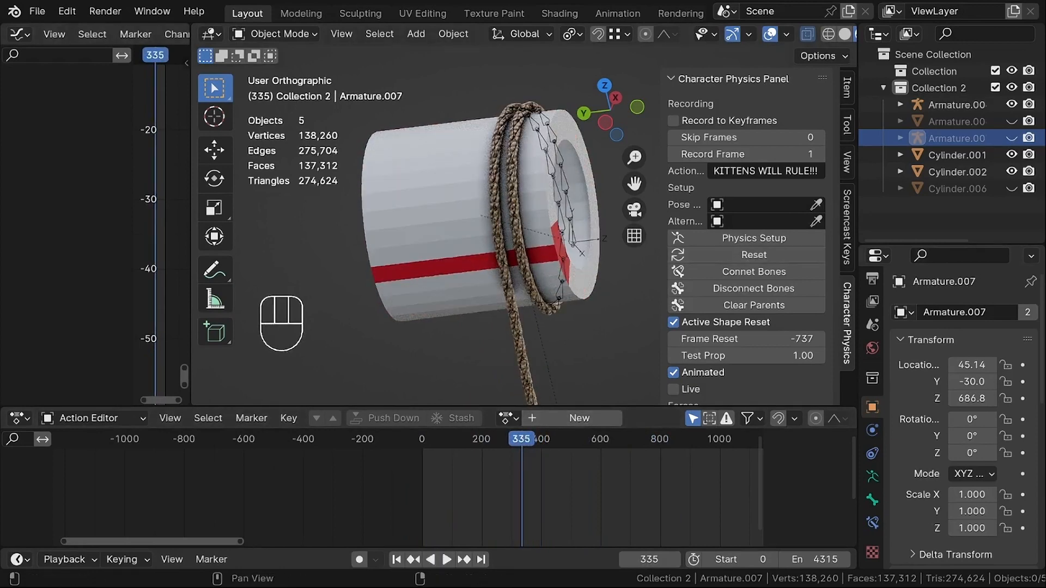